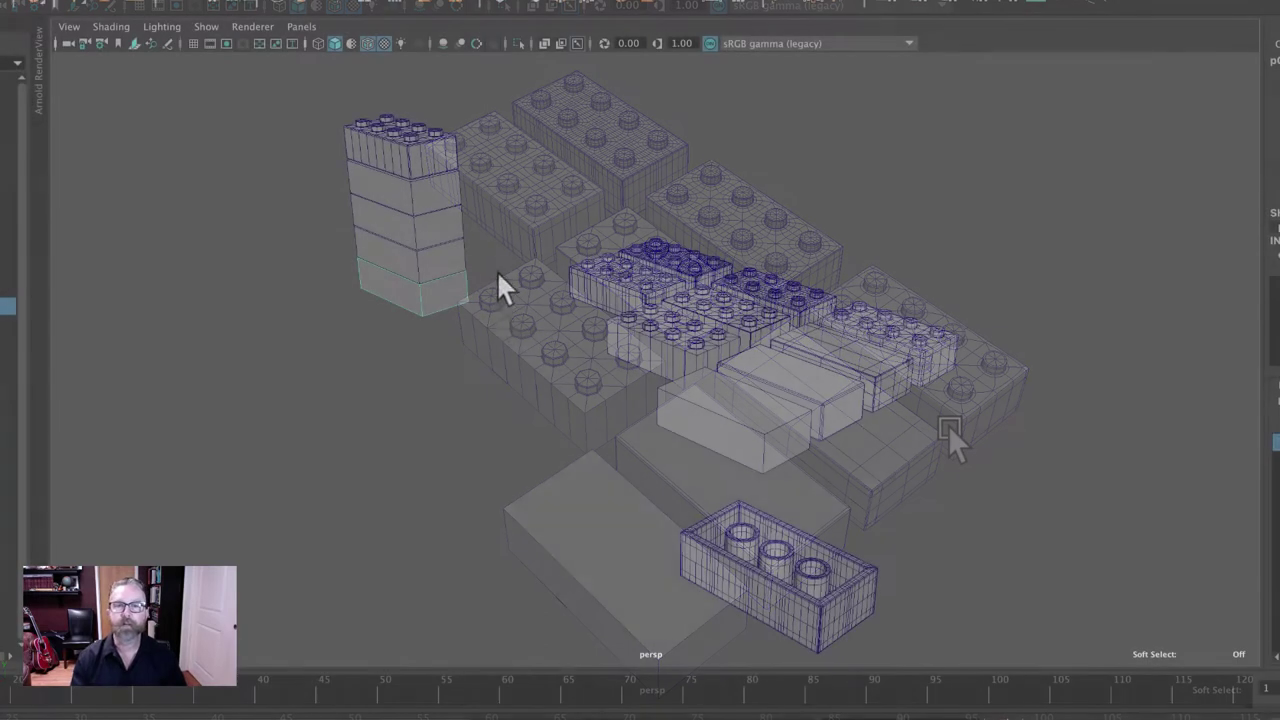
# Examine the finished brick versions in wireframe-on-shaded display, from their studded tops to the hollow undersides with tubes
pyautogui.click(432, 153)
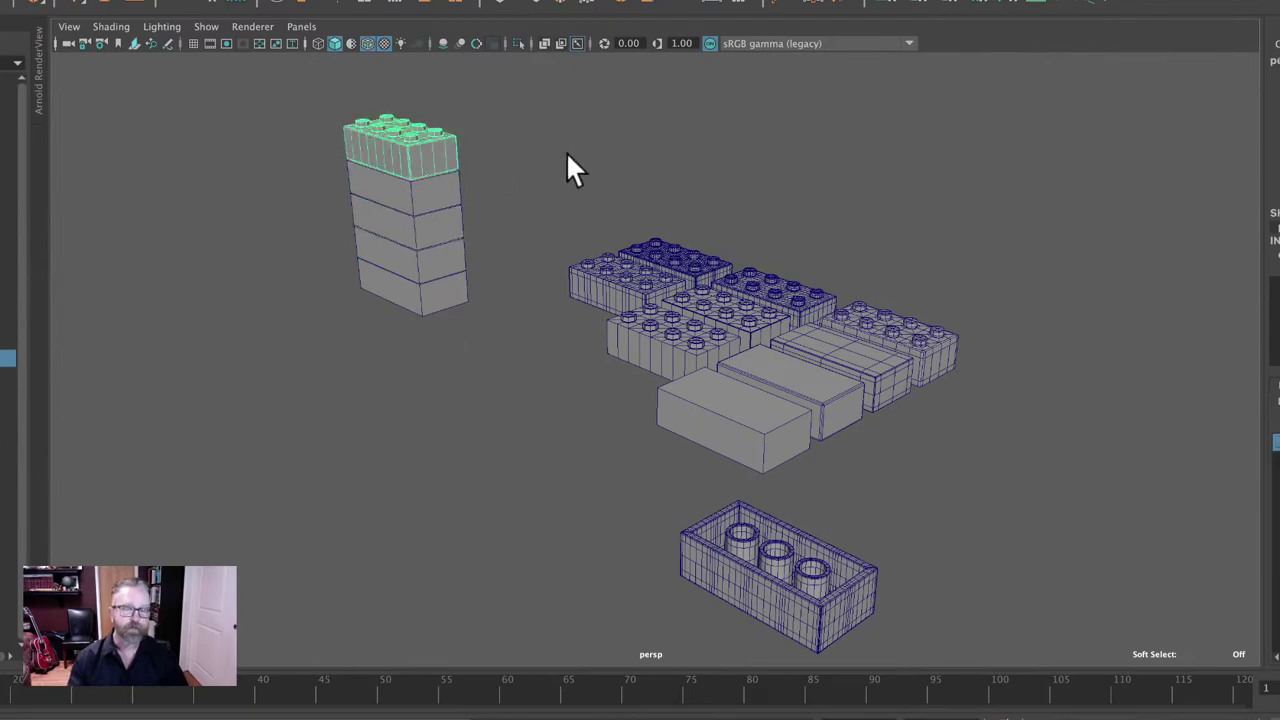
pyautogui.click(567, 152)
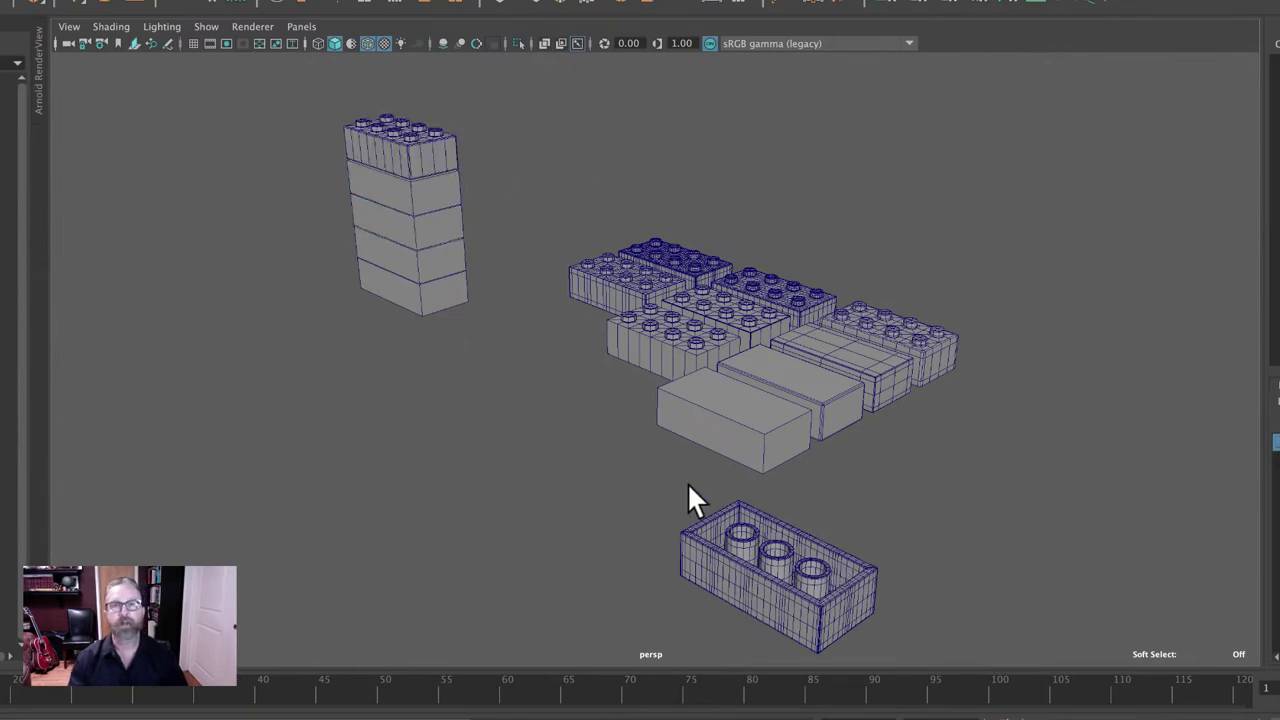
pyautogui.keyDown('alt'); pyautogui.moveTo(697, 502); pyautogui.dragTo(700, 514); pyautogui.keyUp('alt')
pyautogui.keyDown('alt'); pyautogui.moveTo(700, 514); pyautogui.dragTo(631, 349, button='middle'); pyautogui.keyUp('alt')
pyautogui.keyDown('alt'); pyautogui.moveTo(631, 349); pyautogui.dragTo(937, 393, button='right'); pyautogui.keyUp('alt')
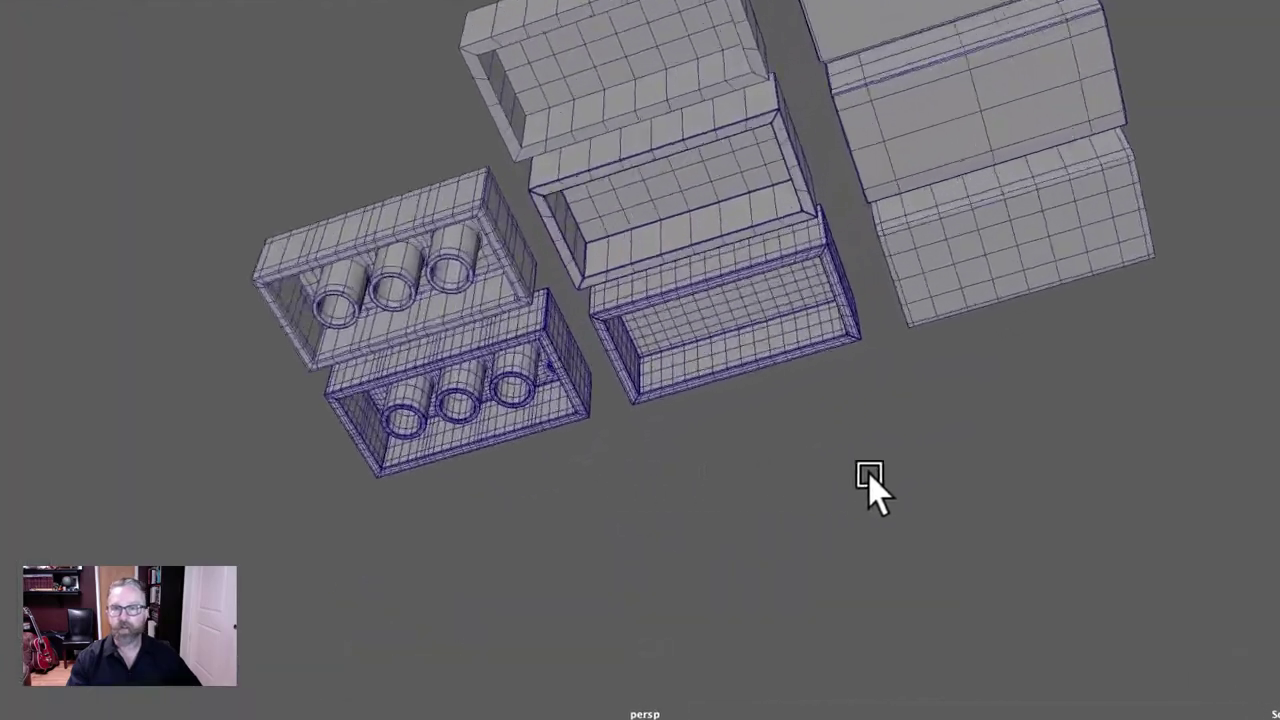
pyautogui.keyDown('alt'); pyautogui.moveTo(869, 483); pyautogui.dragTo(894, 509); pyautogui.keyUp('alt')
pyautogui.keyDown('alt'); pyautogui.moveTo(306, 349); pyautogui.dragTo(851, 340, button='right'); pyautogui.keyUp('alt')
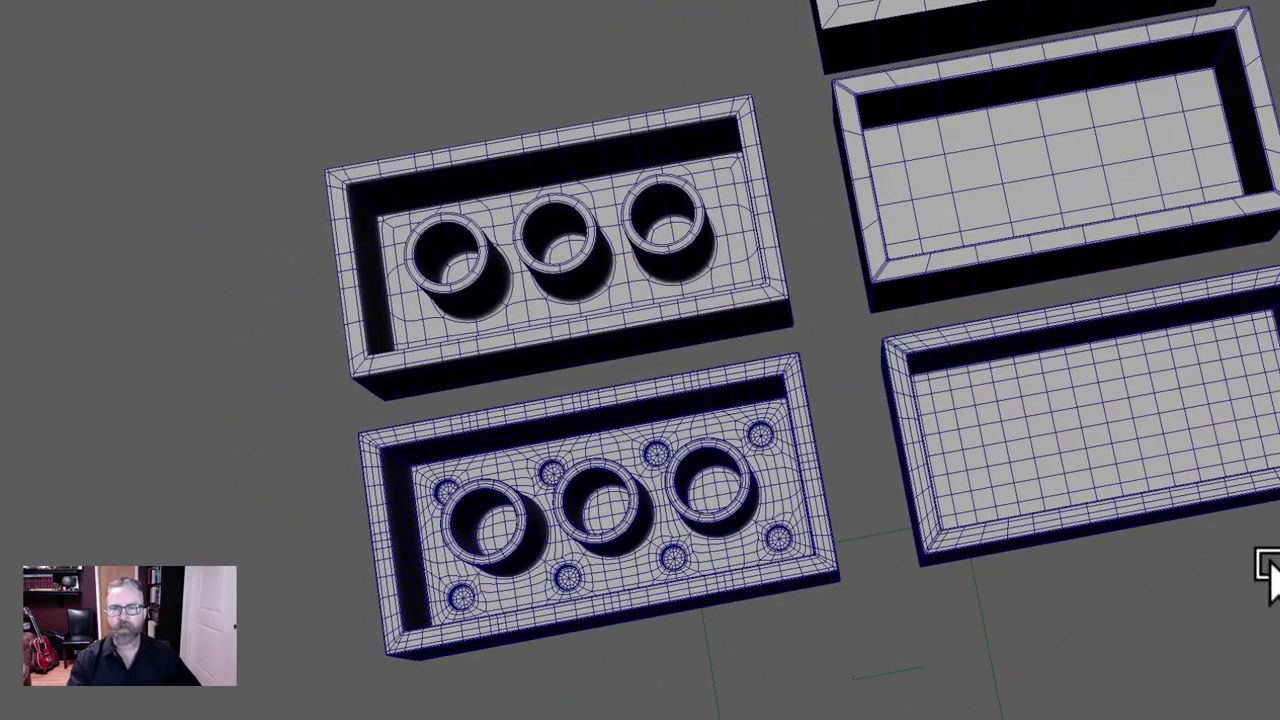
pyautogui.keyDown('alt'); pyautogui.moveTo(1250, 560); pyautogui.dragTo(766, 471, button='right'); pyautogui.keyUp('alt')
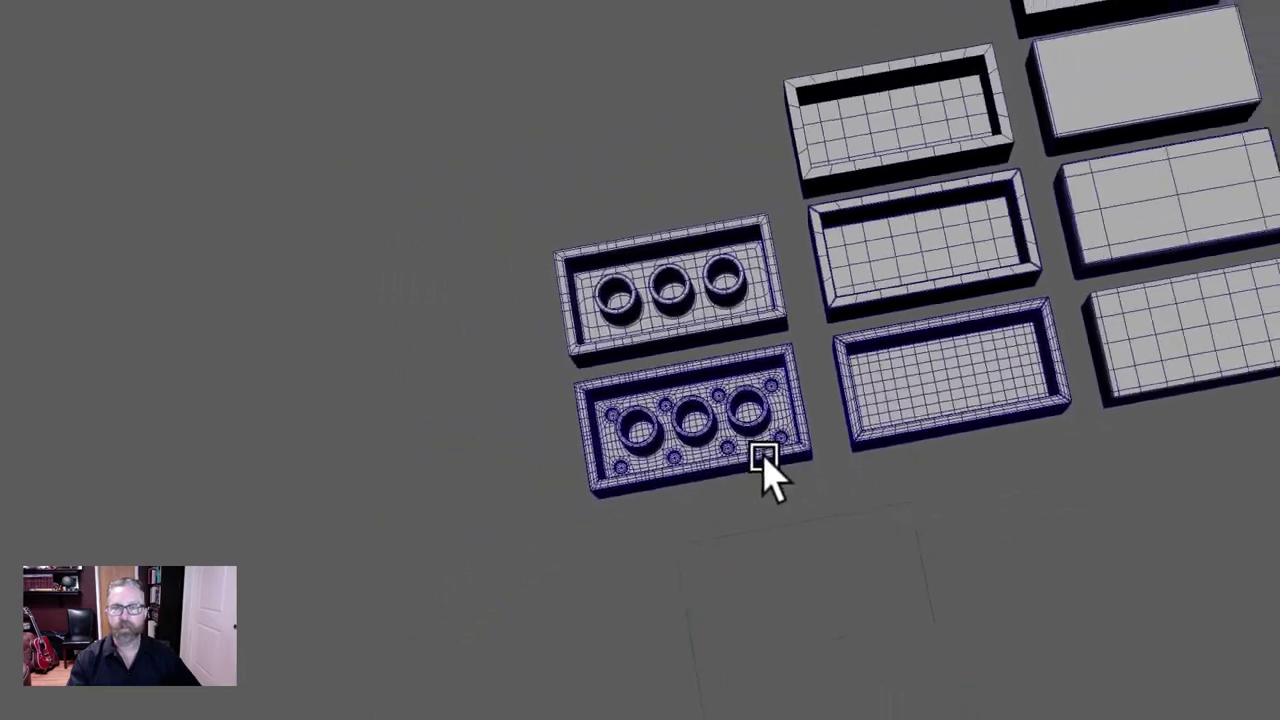
pyautogui.keyDown('alt'); pyautogui.moveTo(766, 471); pyautogui.dragTo(812, 471); pyautogui.keyUp('alt')
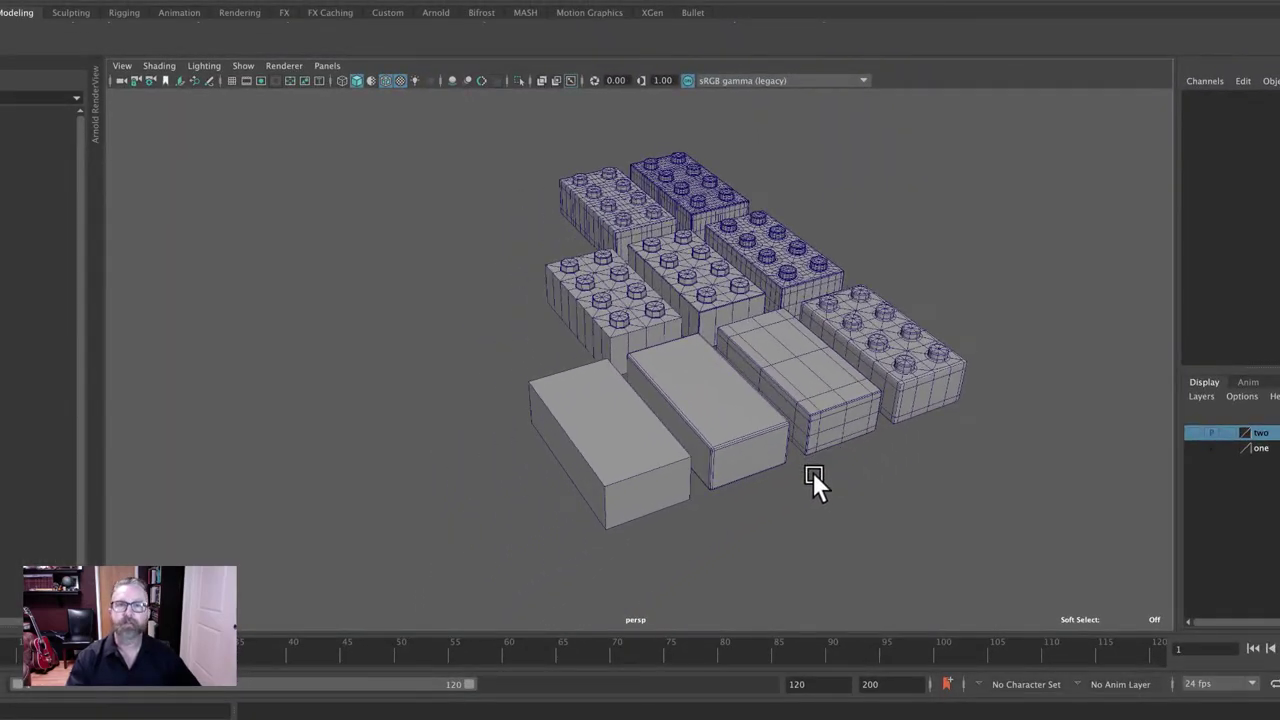
# Show the display layer "one" and frame the studded brick stacked on the plain block
pyautogui.click(1196, 448)
pyautogui.keyDown('alt'); pyautogui.moveTo(479, 290); pyautogui.dragTo(626, 409); pyautogui.keyUp('alt')
pyautogui.keyDown('alt'); pyautogui.moveTo(626, 409); pyautogui.dragTo(726, 440, button='right'); pyautogui.keyUp('alt')
pyautogui.scroll(2, 726, 440)
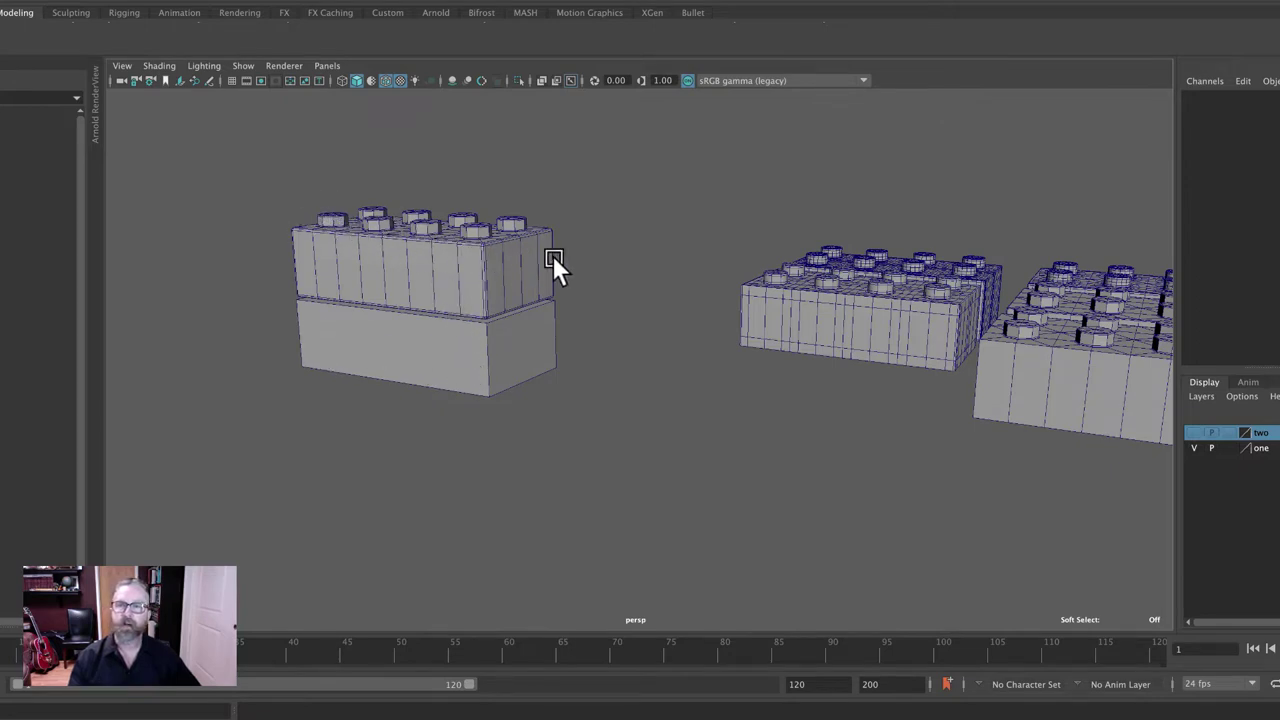
# Try lifting the studded brick off the plain block, and undo the move
pyautogui.click(359, 213)
pyautogui.moveTo(409, 113); pyautogui.dragTo(421, 11)
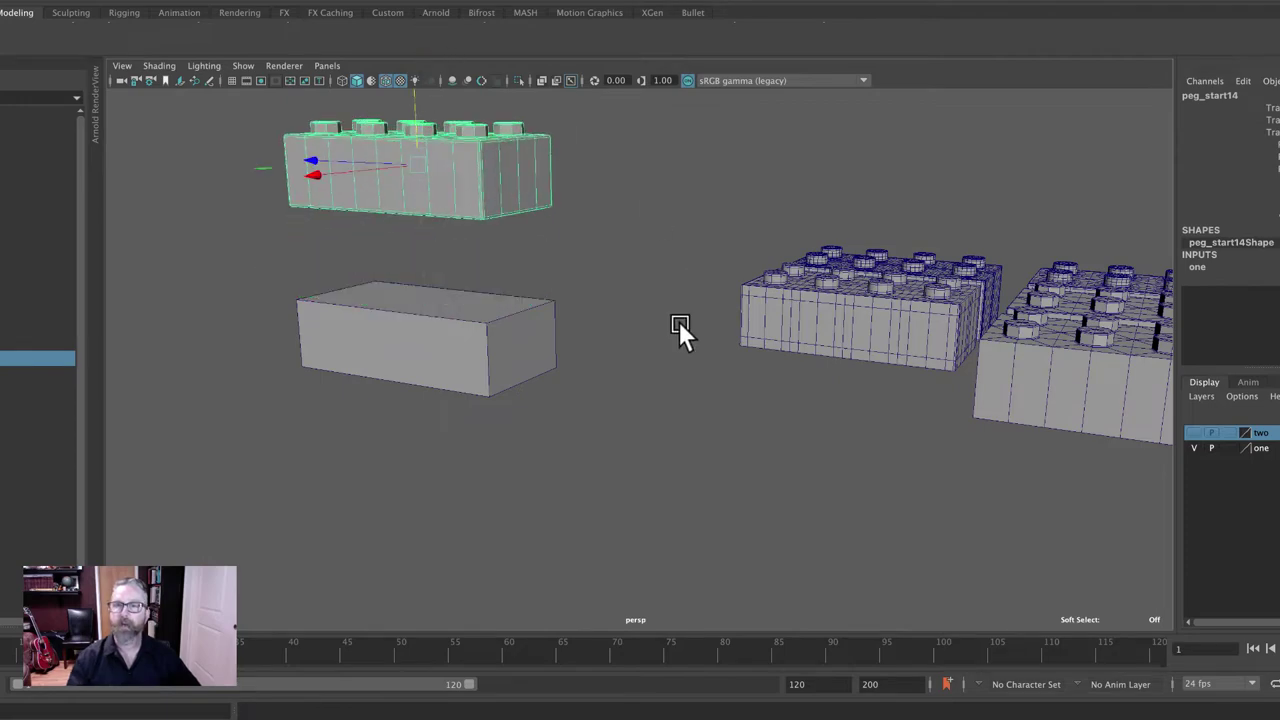
pyautogui.moveTo(679, 323)
pyautogui.keyDown('alt'); pyautogui.mouseDown()
pyautogui.moveTo(640, 330)
pyautogui.moveTo(663, 319)
pyautogui.mouseUp(); pyautogui.keyUp('alt')
pyautogui.hotkey('ctrl', 'z')
pyautogui.hotkey('ctrl', 'z')
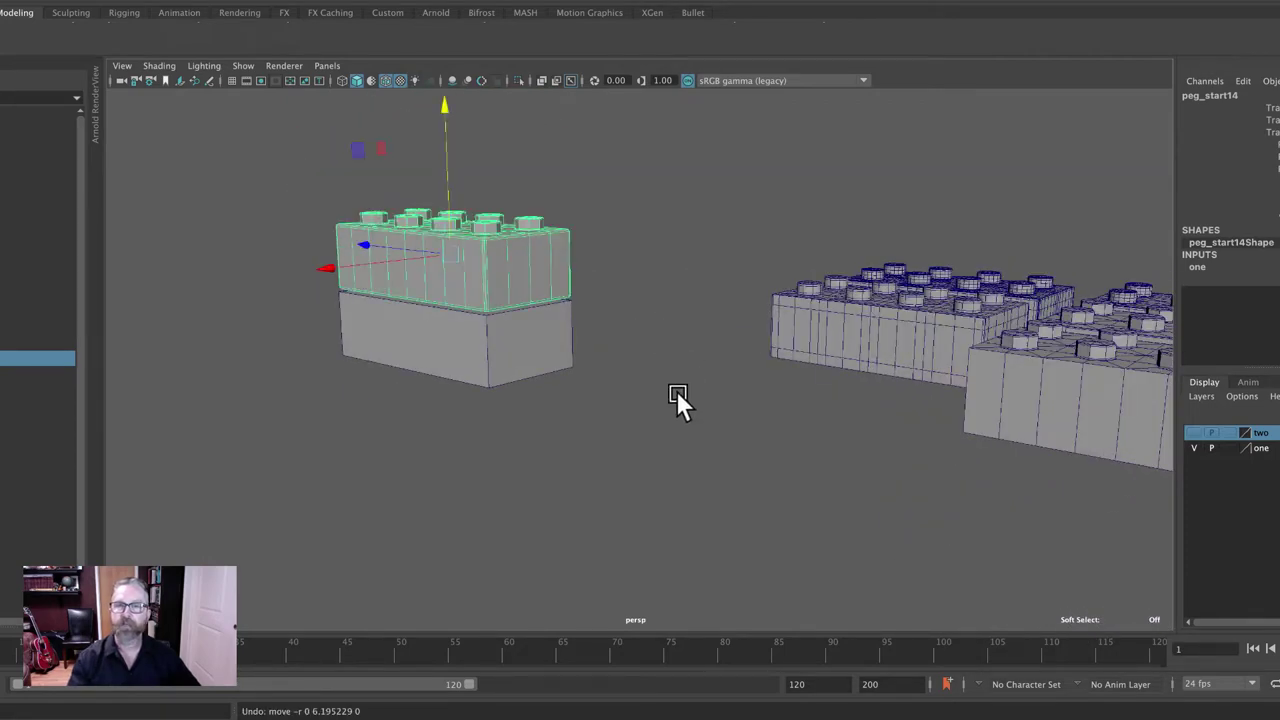
pyautogui.keyDown('alt'); pyautogui.moveTo(866, 423); pyautogui.dragTo(514, 366, button='right'); pyautogui.keyUp('alt')
pyautogui.keyDown('alt'); pyautogui.moveTo(514, 366); pyautogui.dragTo(573, 299); pyautogui.keyUp('alt')
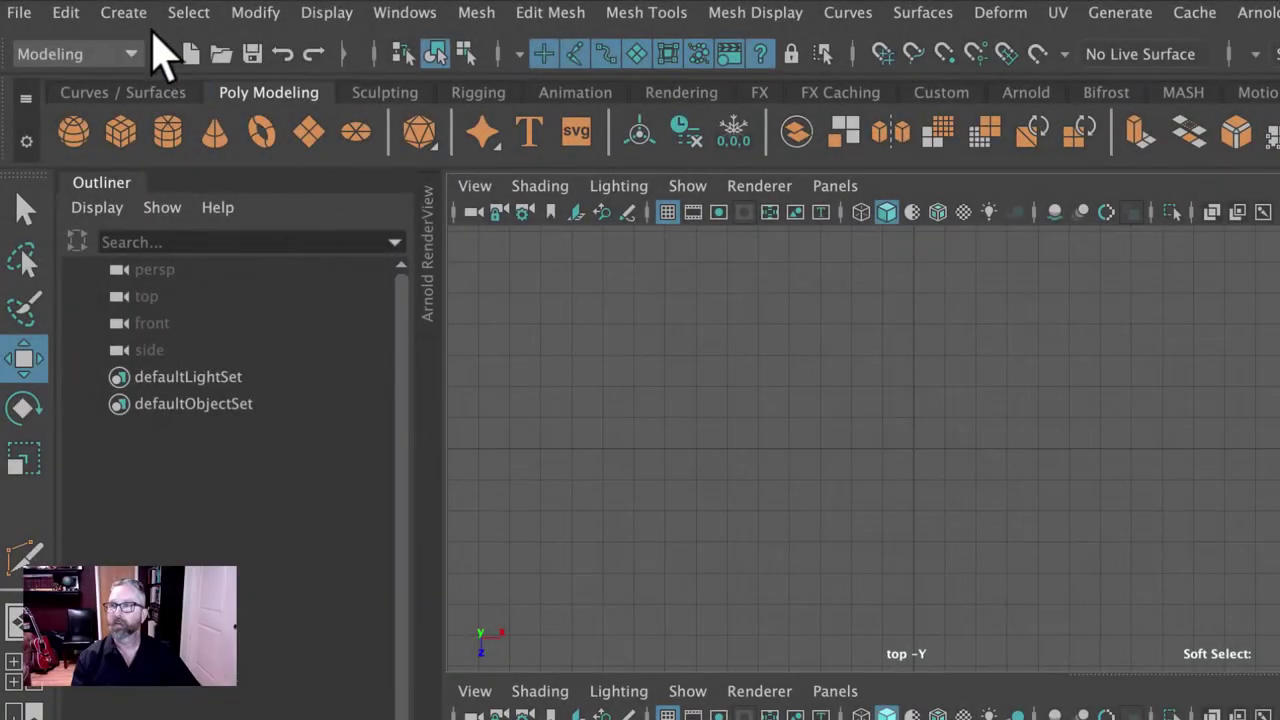
# Create a polygon cylinder with radius 1, height 2 and 8 axis divisions, and maximize the front view
pyautogui.click(126, 16)
pyautogui.moveTo(200, 108)
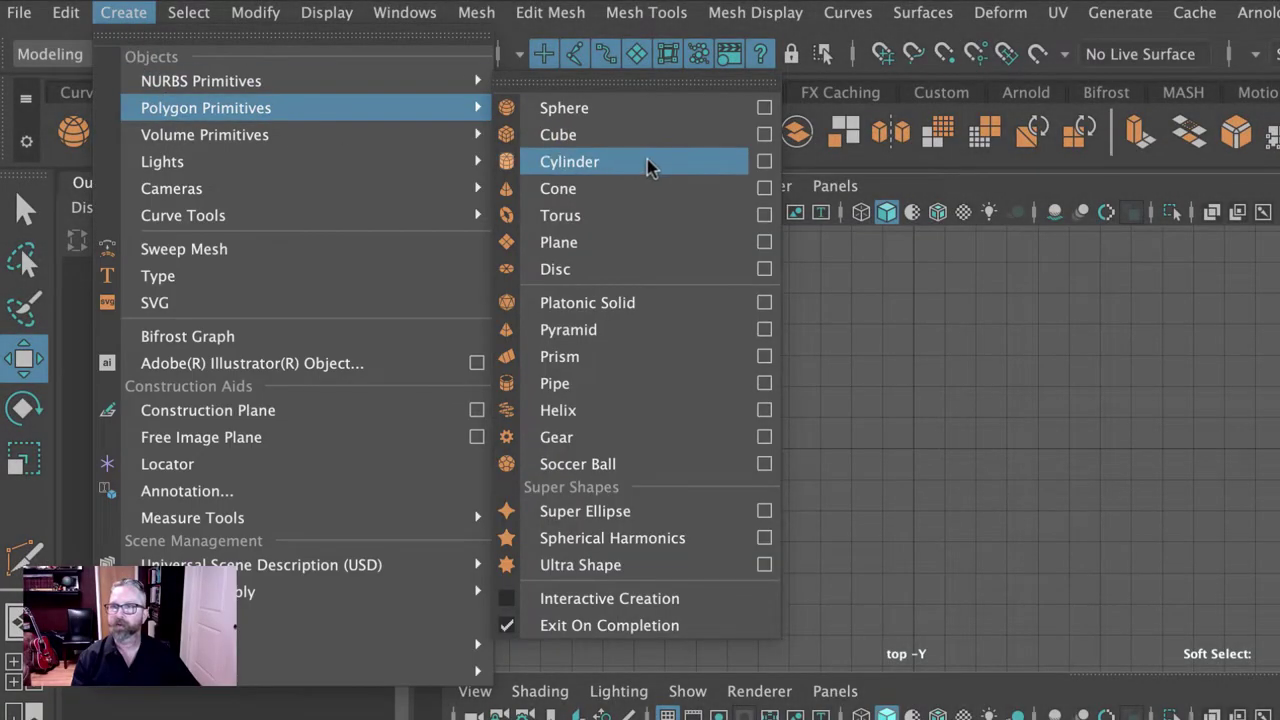
pyautogui.click(765, 163)
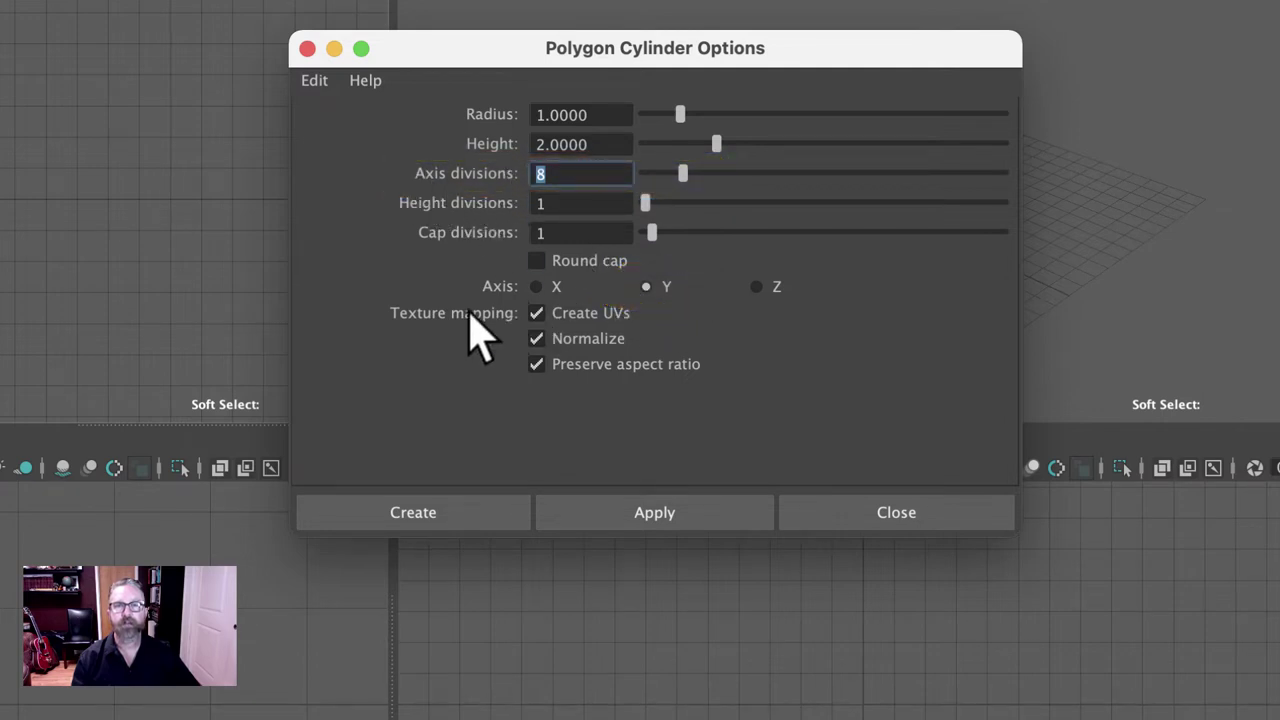
pyautogui.click(414, 514)
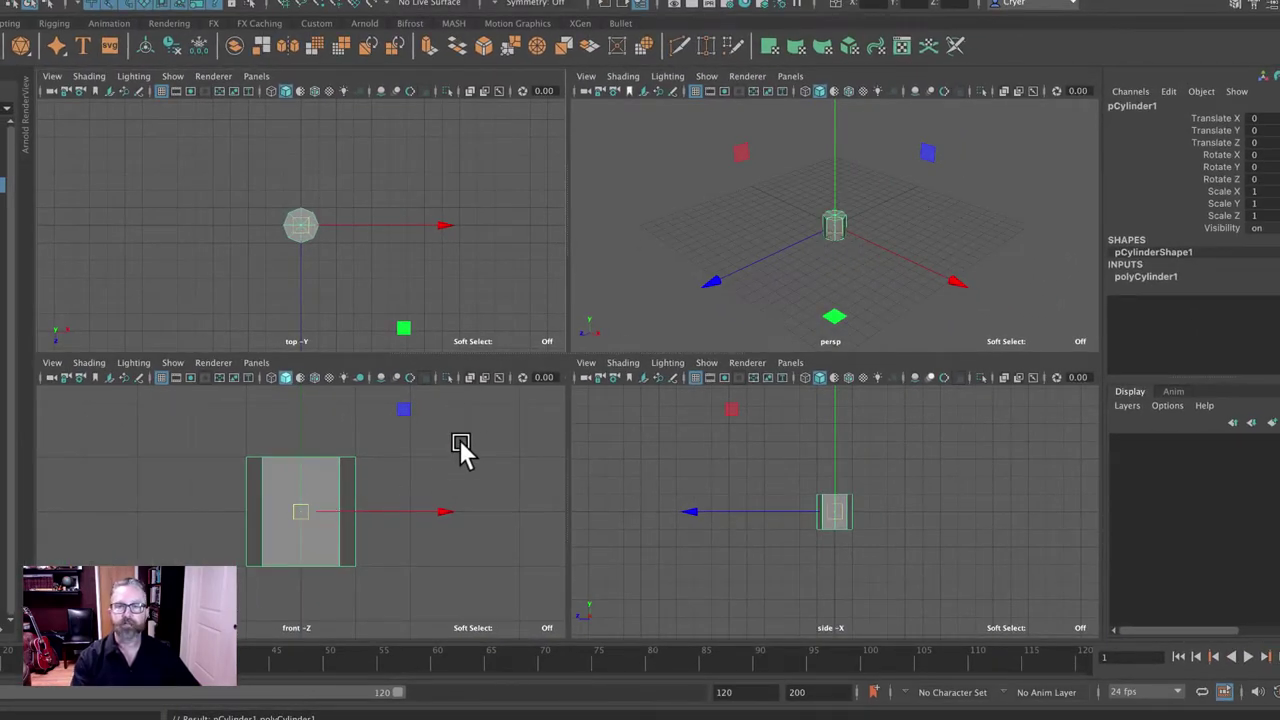
pyautogui.press('space')
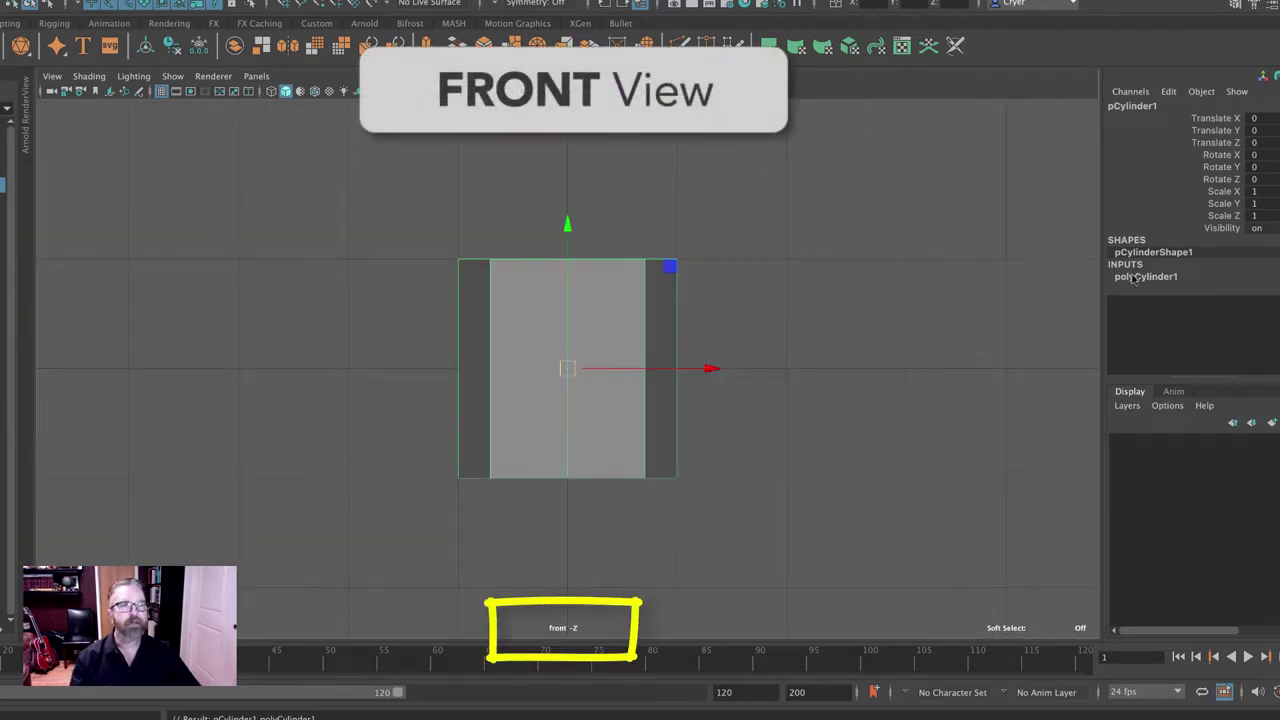
# Set the cylinder's Scale Y to 0.4
pyautogui.click(1274, 205)
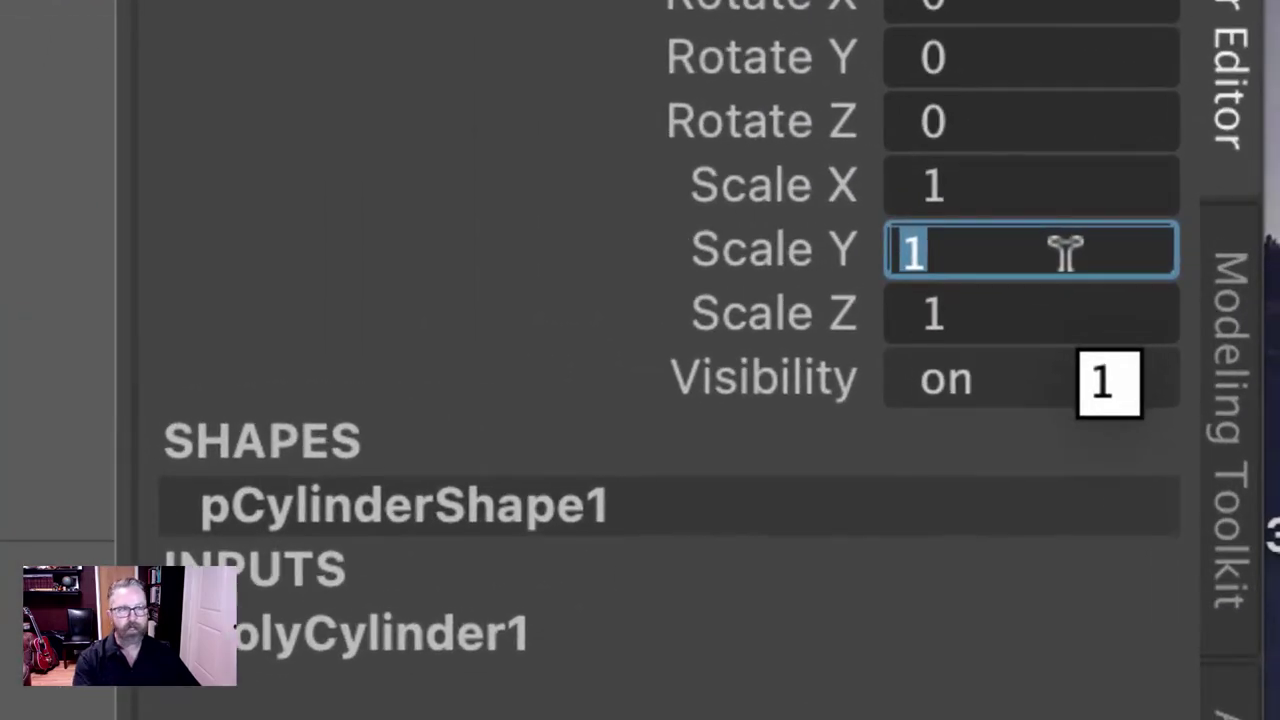
pyautogui.write('.')
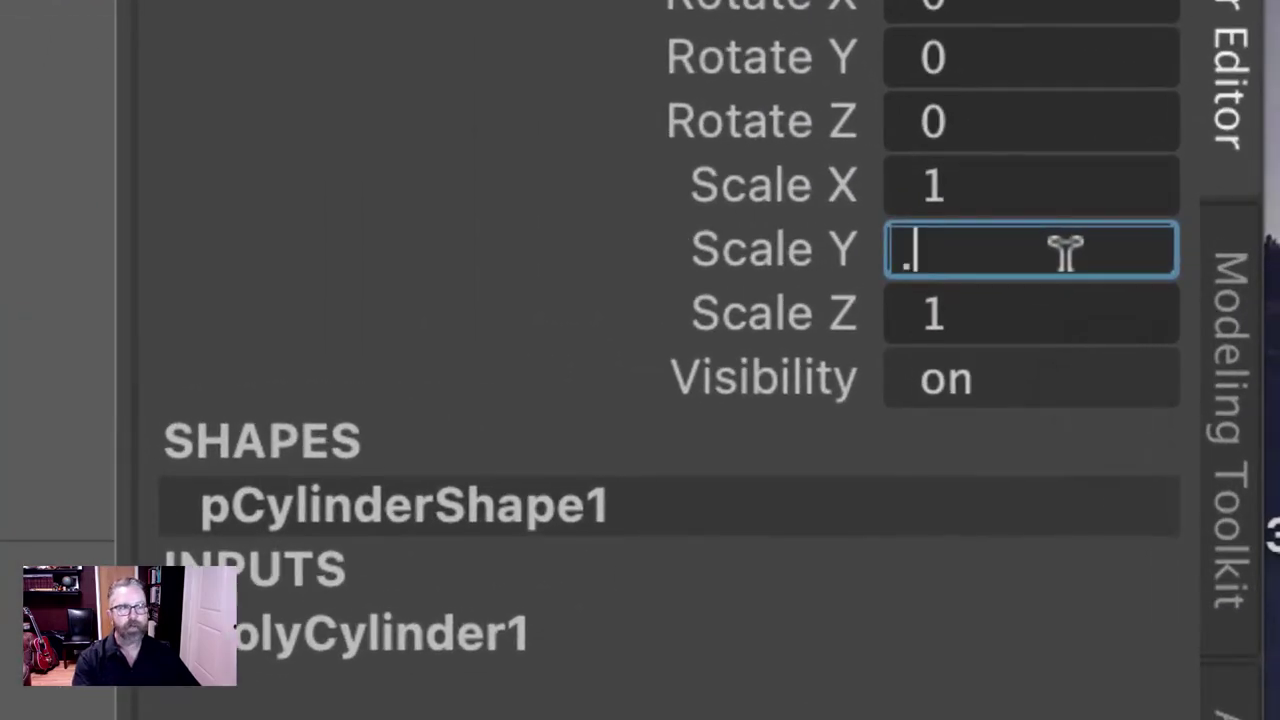
pyautogui.write('4')
pyautogui.press('Return')
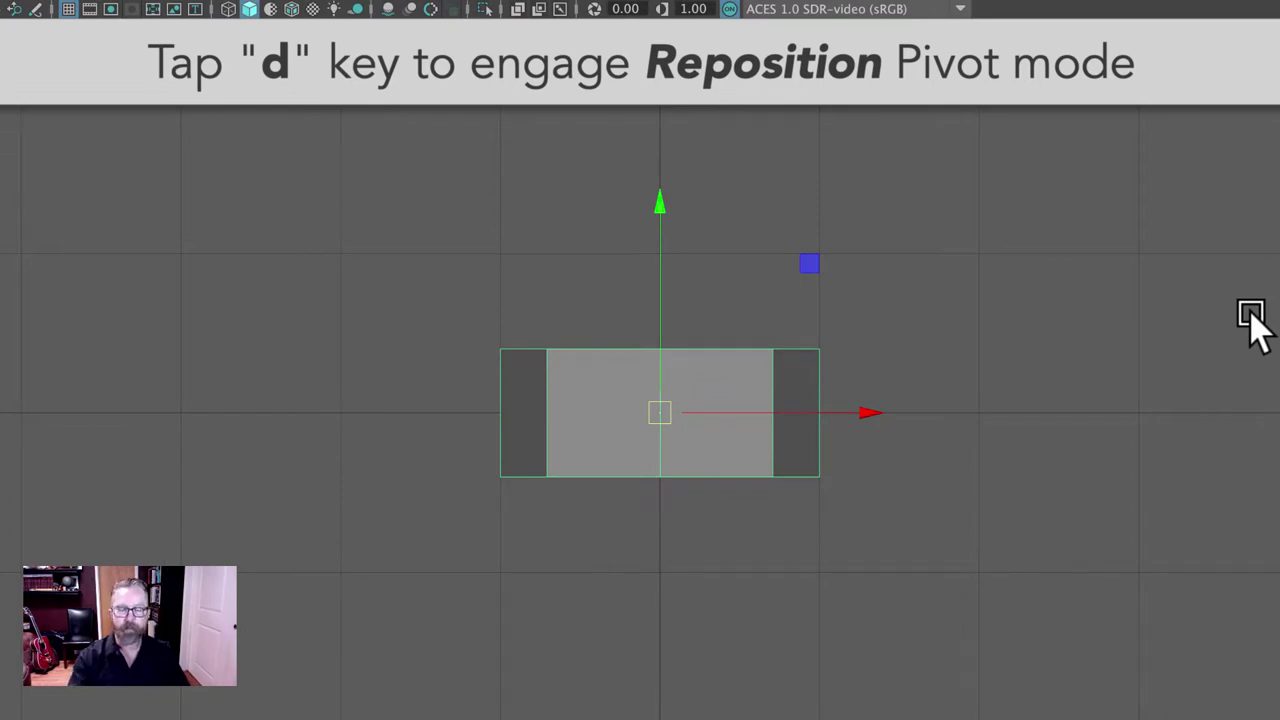
# Reposition the cylinder's pivot vertically and snap it to the height of the bottom corner vertex
pyautogui.press('d')
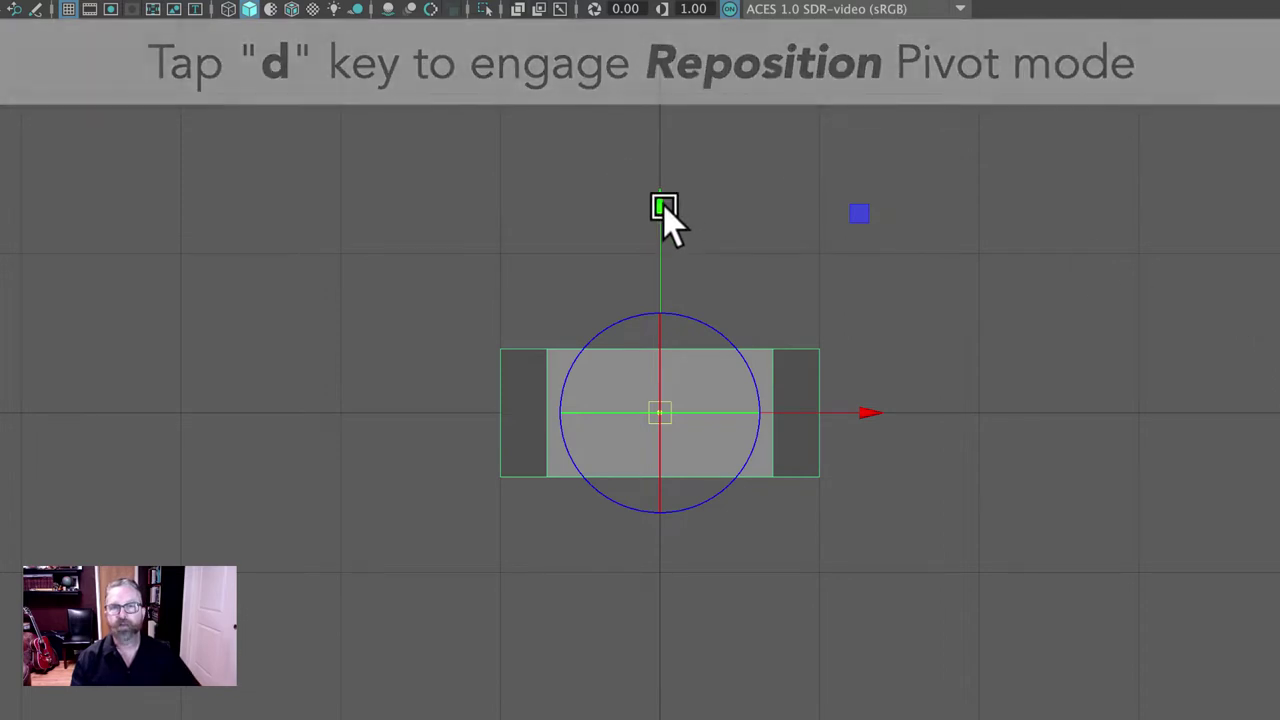
pyautogui.moveTo(663, 206); pyautogui.dragTo(674, 126)
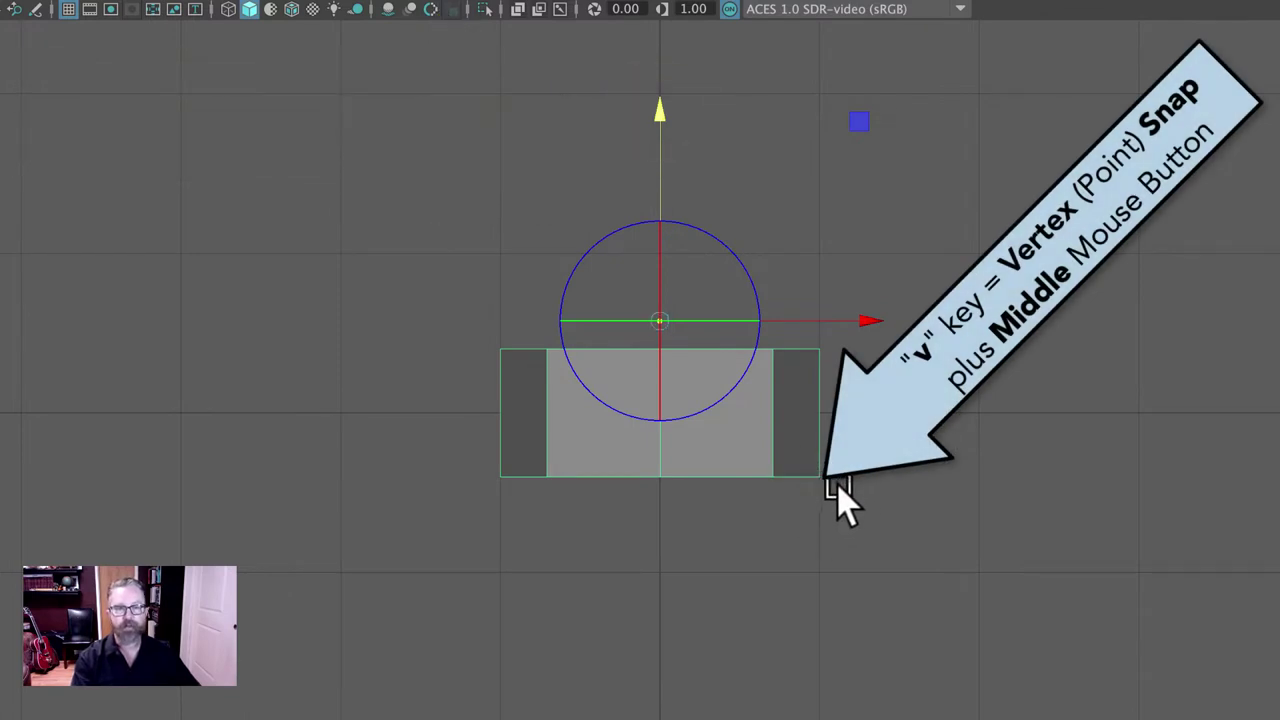
pyautogui.moveTo(838, 492); pyautogui.dragTo(830, 484, button='middle')
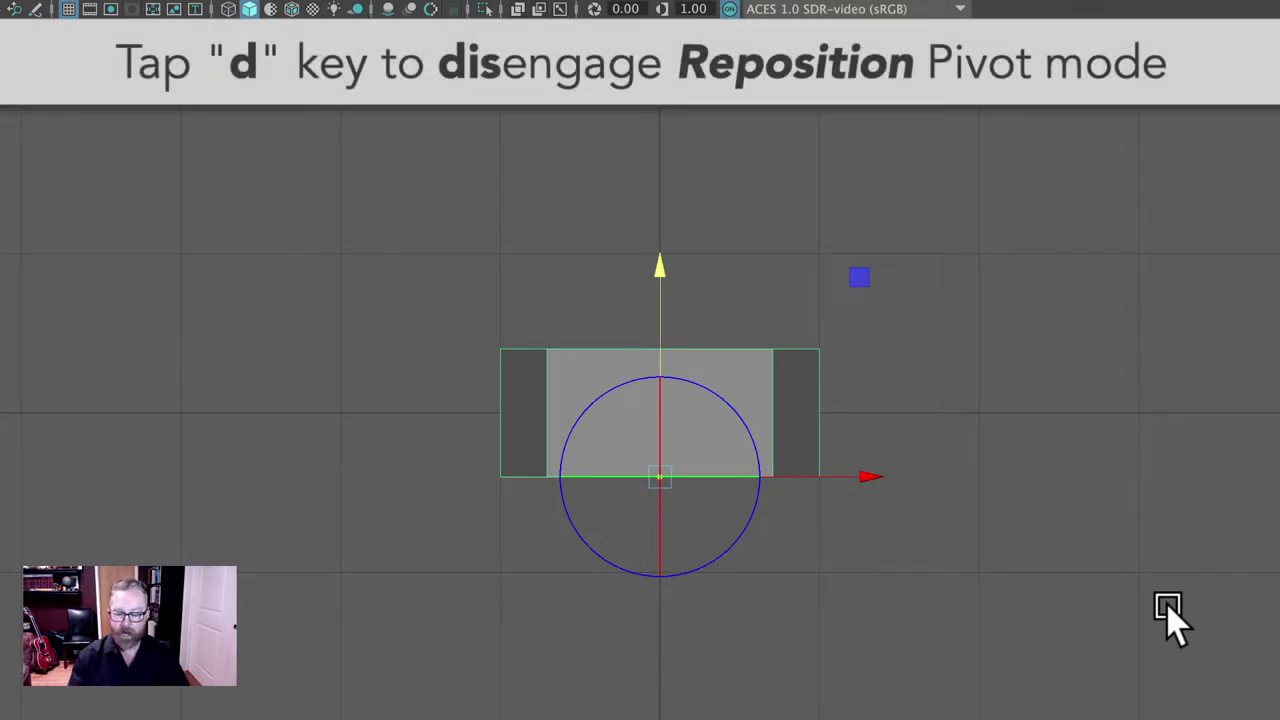
# Undo the cylinder's pivot moves and its Y scaling
pyautogui.hotkey('ctrl', 'z')
pyautogui.hotkey('ctrl', 'z')
pyautogui.hotkey('ctrl', 'z')
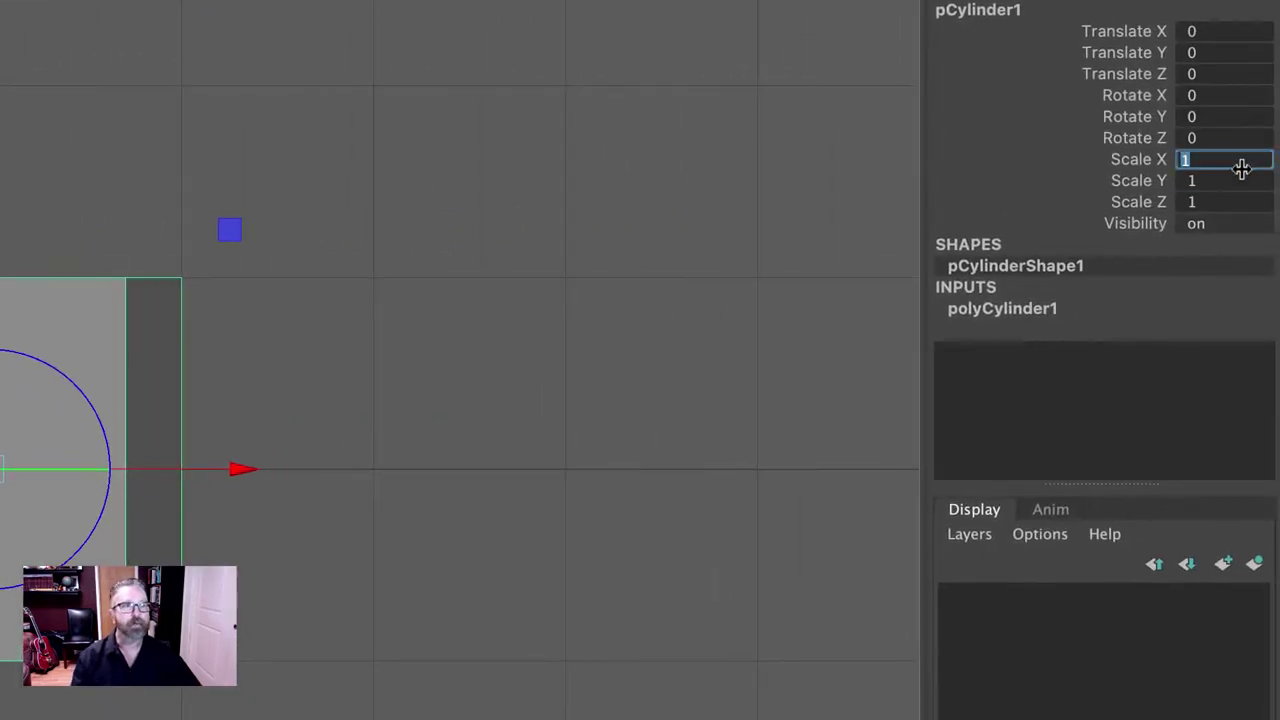
# Reapply a Scale Y of 0.4 to the cylinder and leave pivot editing
pyautogui.click(1240, 180)
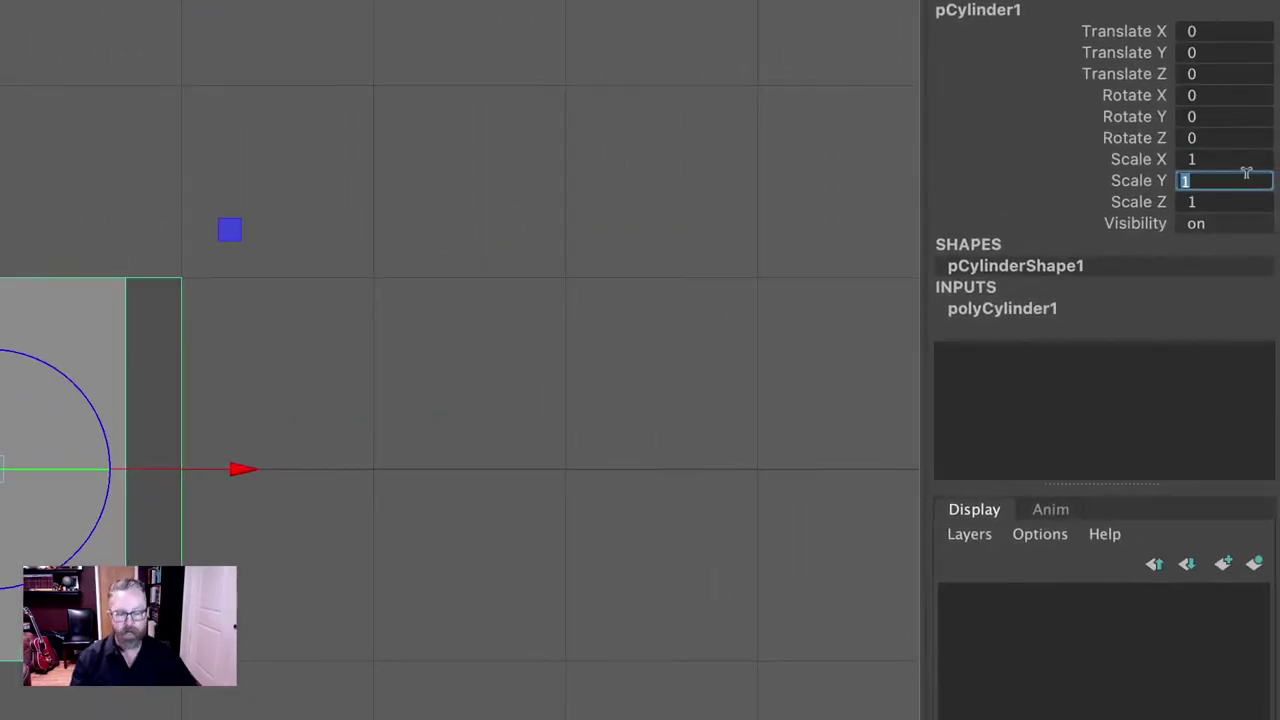
pyautogui.write('0.4')
pyautogui.press('Return')
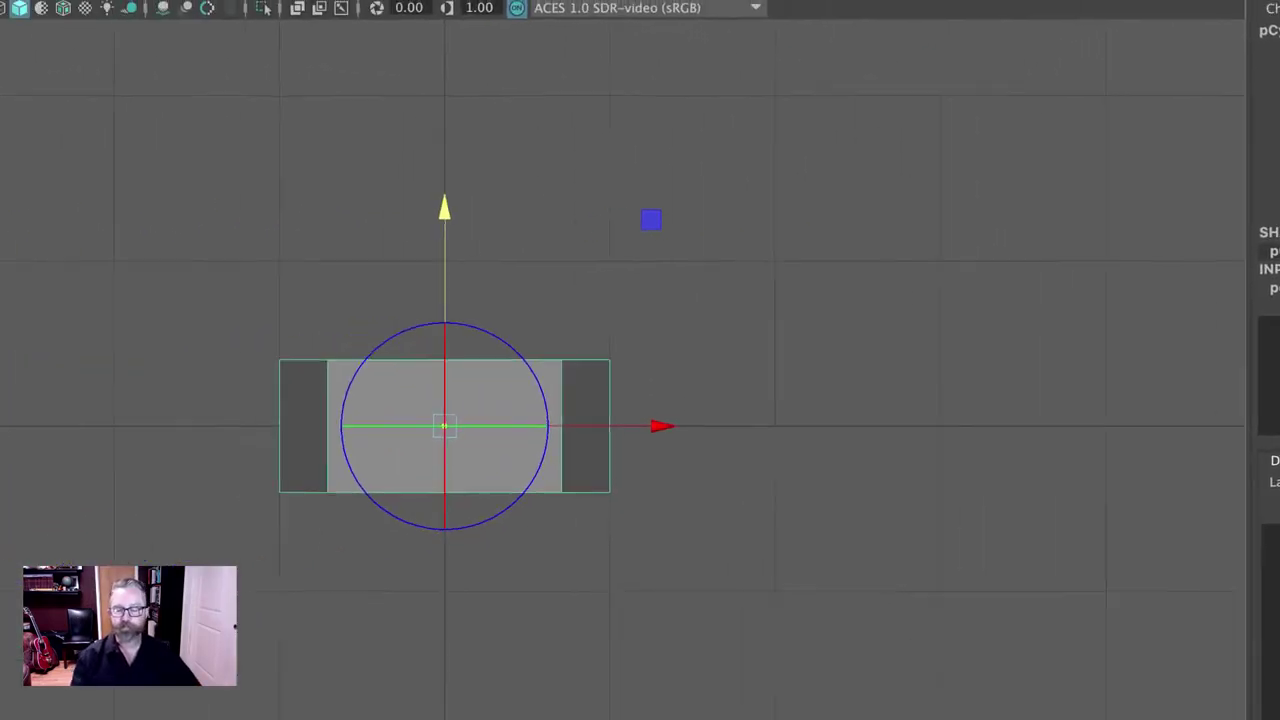
pyautogui.press('d')
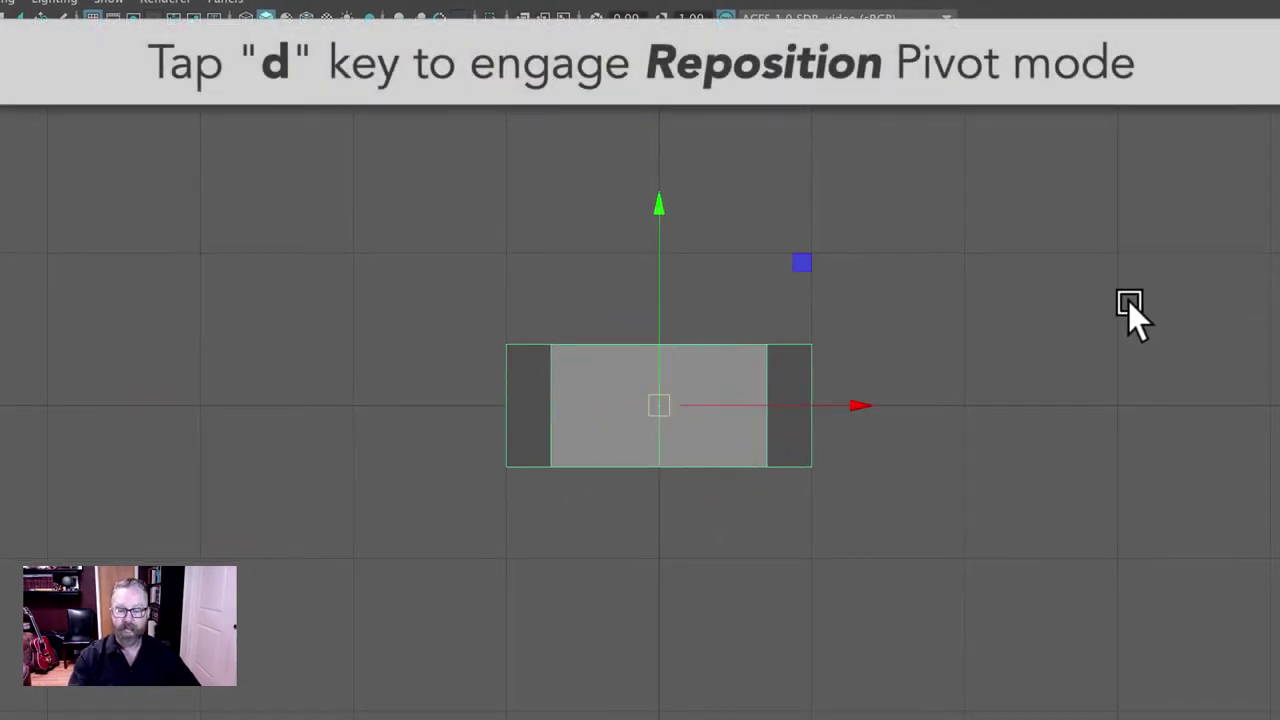
# Vertex-snap the cylinder's pivot vertically to its bottom edge, and grid-snap the cylinder so its base rests on the ground line
pyautogui.press('d')
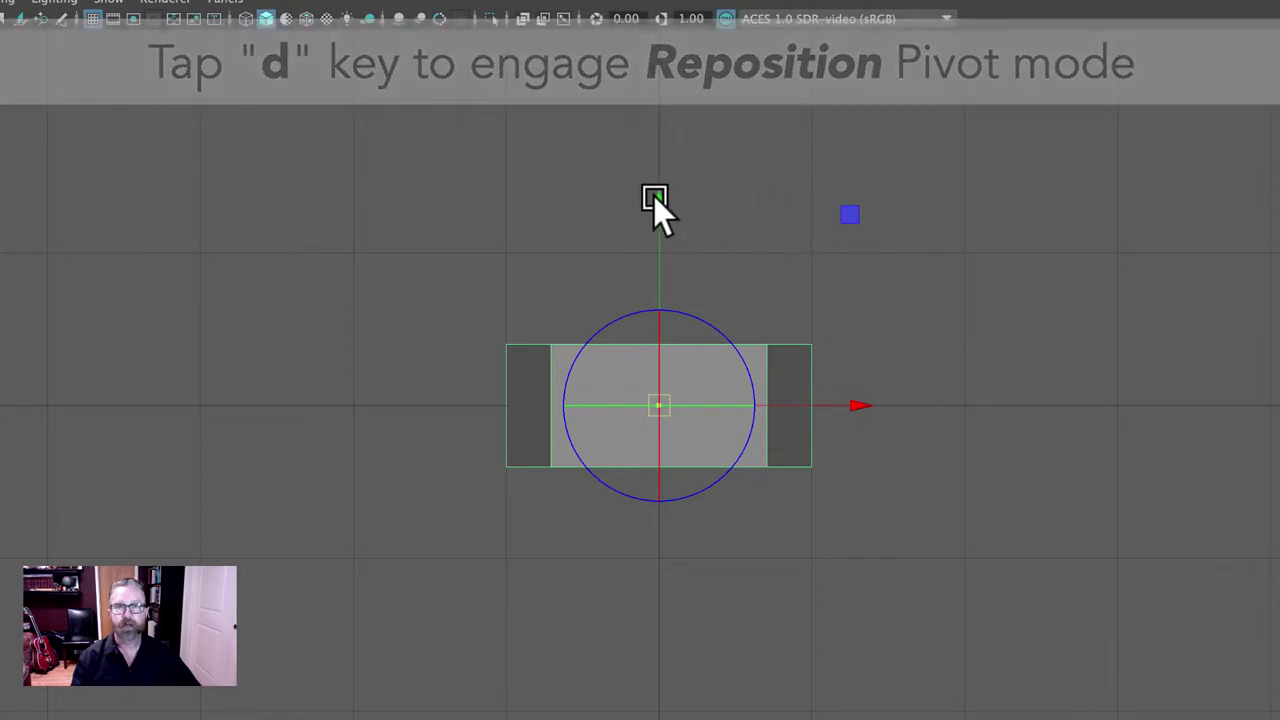
pyautogui.moveTo(656, 205); pyautogui.dragTo(670, 77)
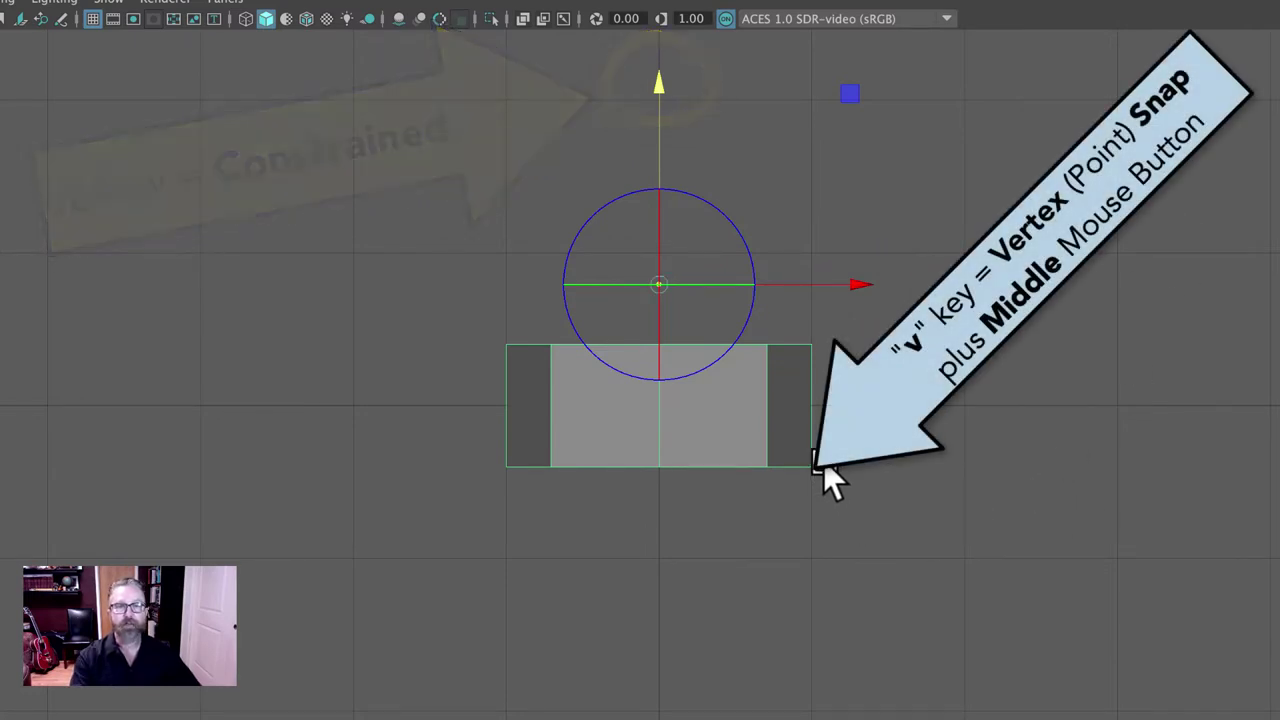
pyautogui.press('v')
pyautogui.moveTo(832, 479); pyautogui.dragTo(824, 467, button='middle')
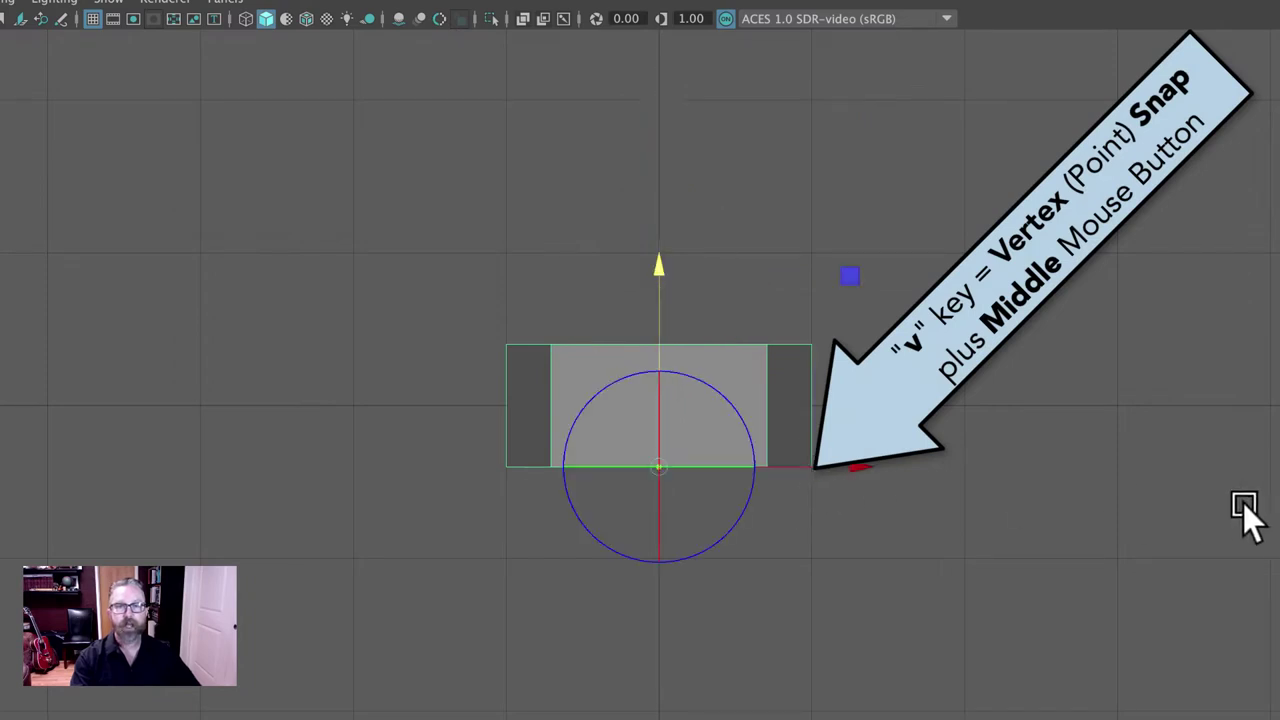
pyautogui.press('d')
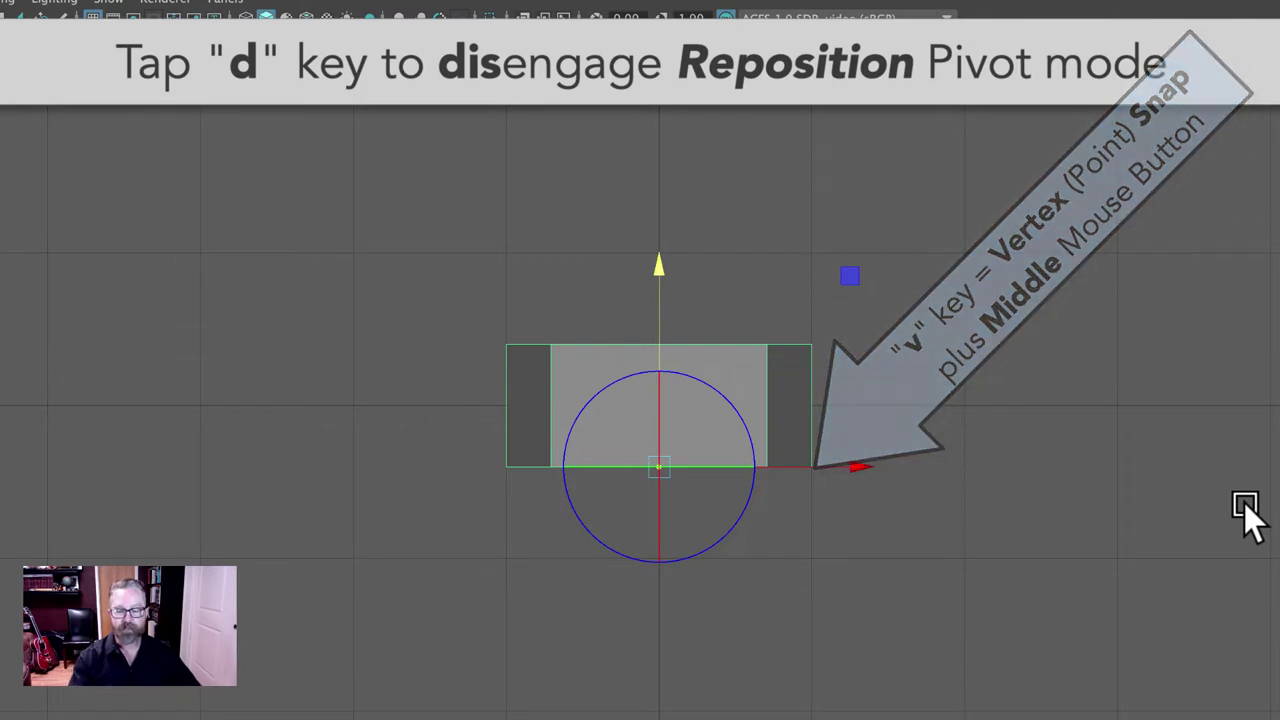
pyautogui.press('d')
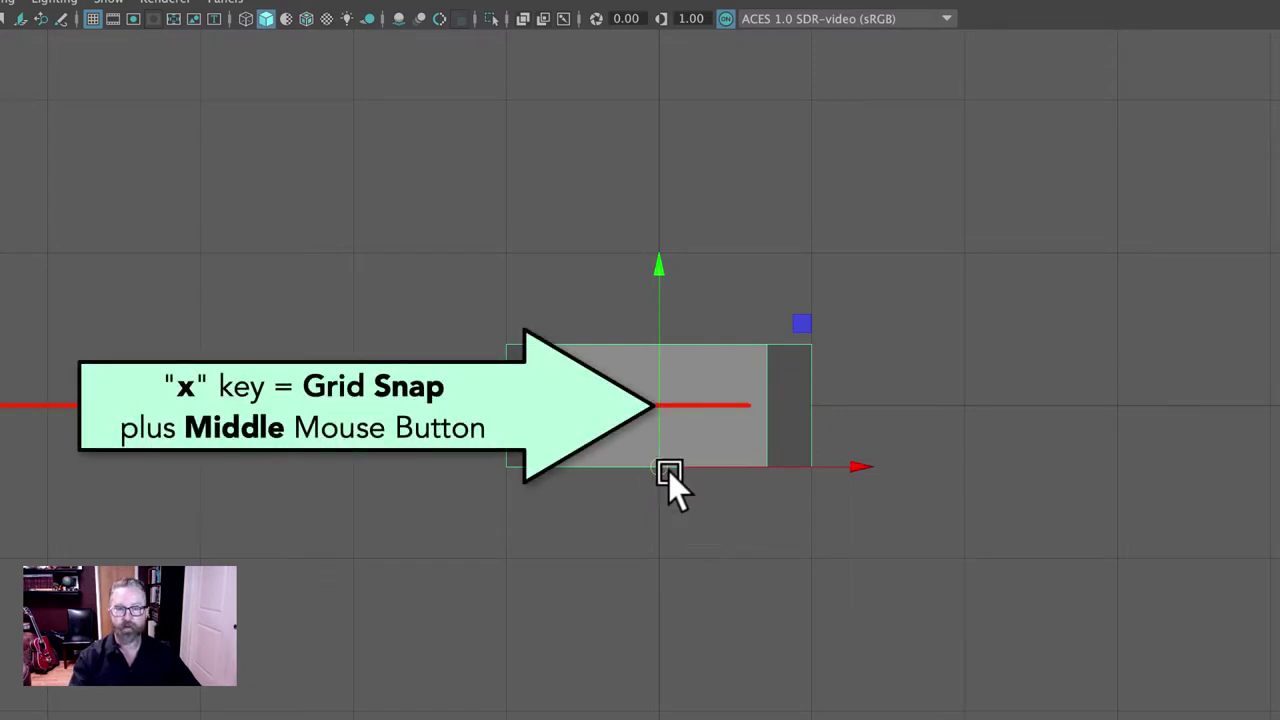
pyautogui.moveTo(668, 472); pyautogui.dragTo(659, 417, button='middle')
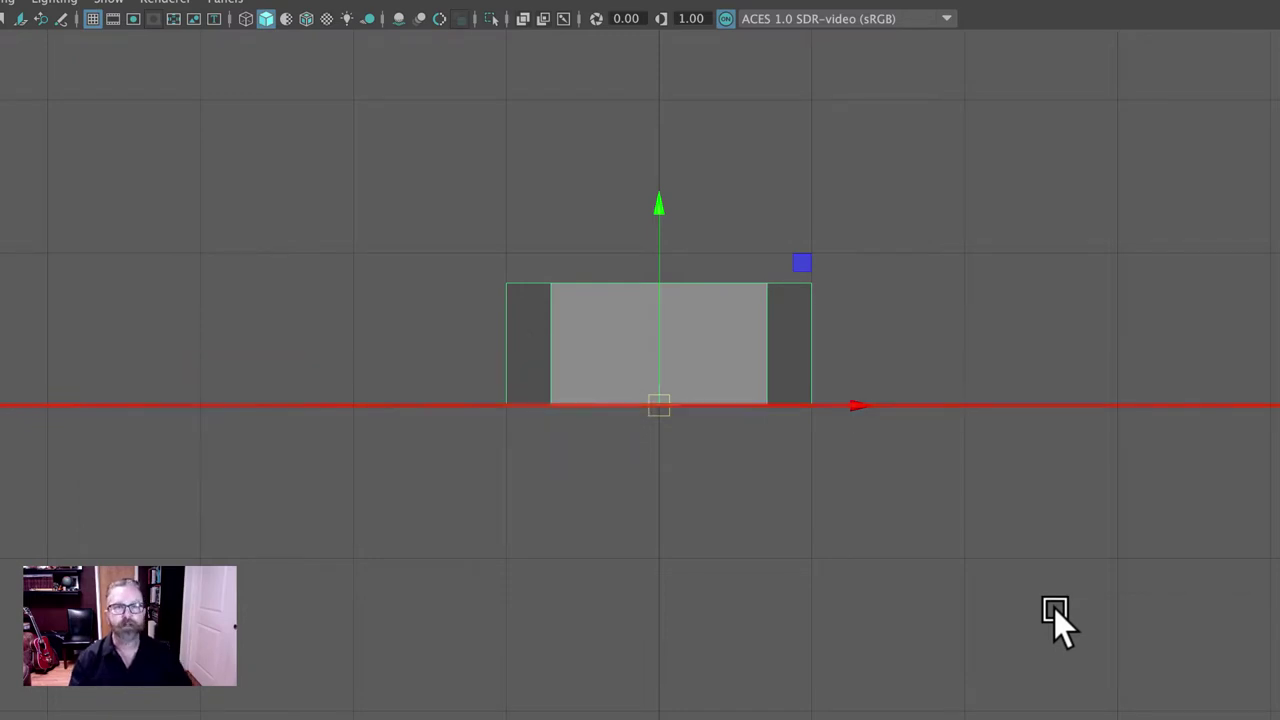
# In the perspective view, select the eight triangular faces of the cylinder's bottom cap and delete them
pyautogui.press('space')
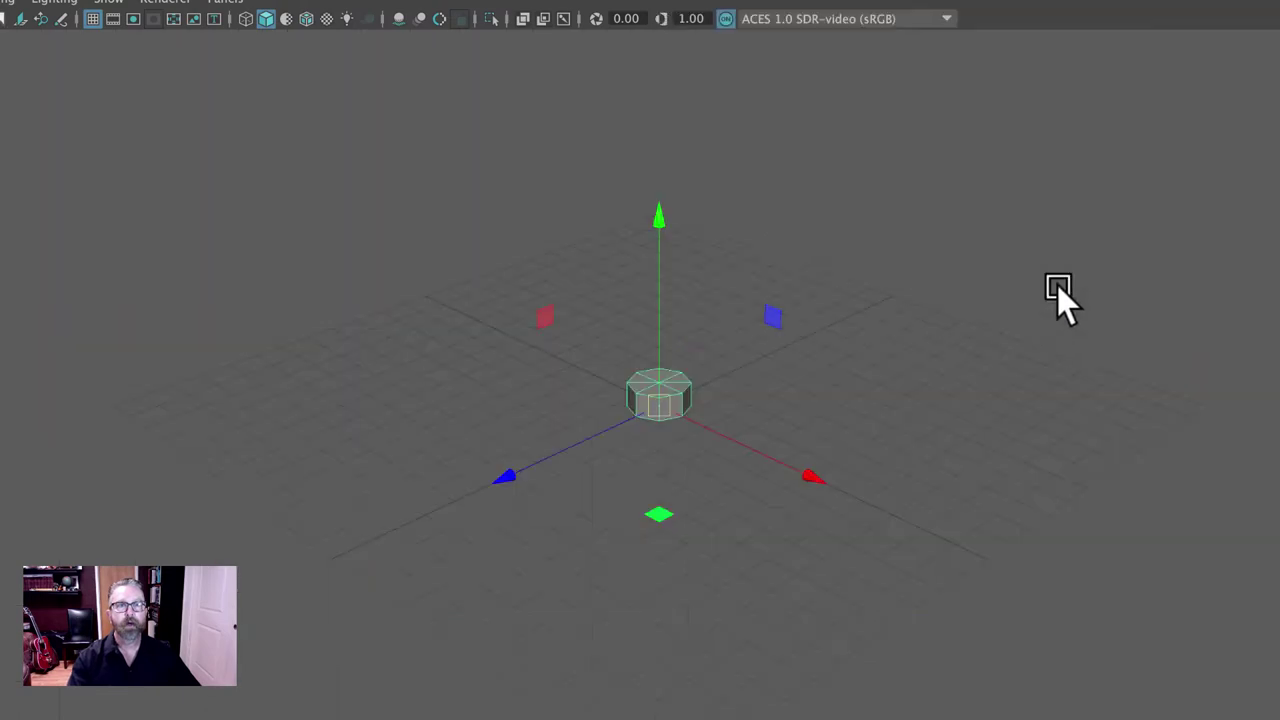
pyautogui.keyDown('alt'); pyautogui.moveTo(778, 408); pyautogui.dragTo(1276, 503, button='right'); pyautogui.keyUp('alt')
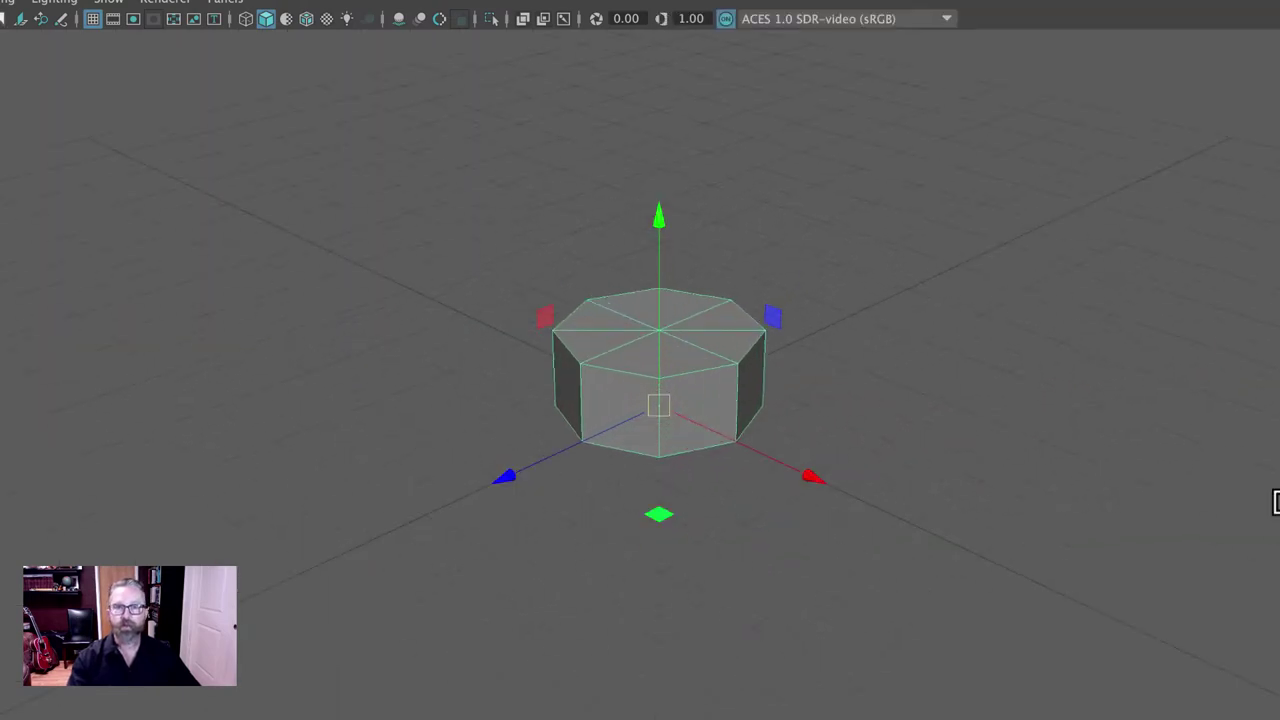
pyautogui.keyDown('alt'); pyautogui.moveTo(1005, 459); pyautogui.dragTo(1145, 532, button='right'); pyautogui.keyUp('alt')
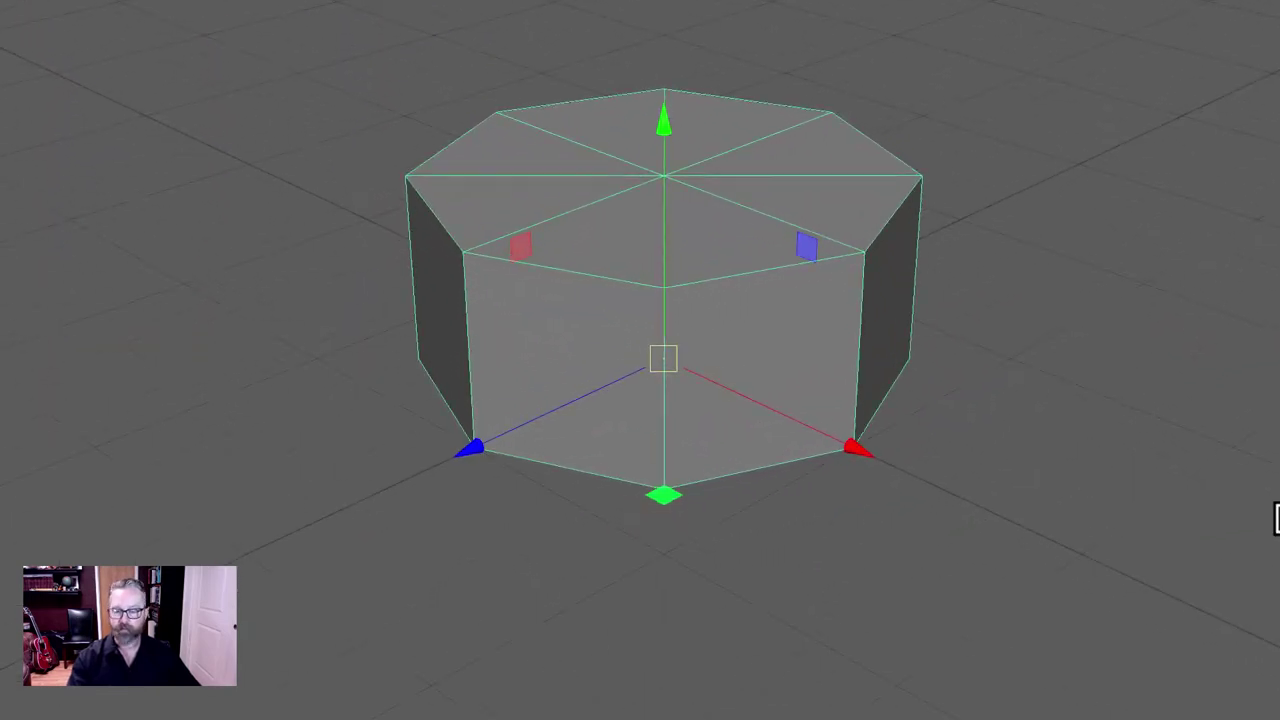
pyautogui.press('q')
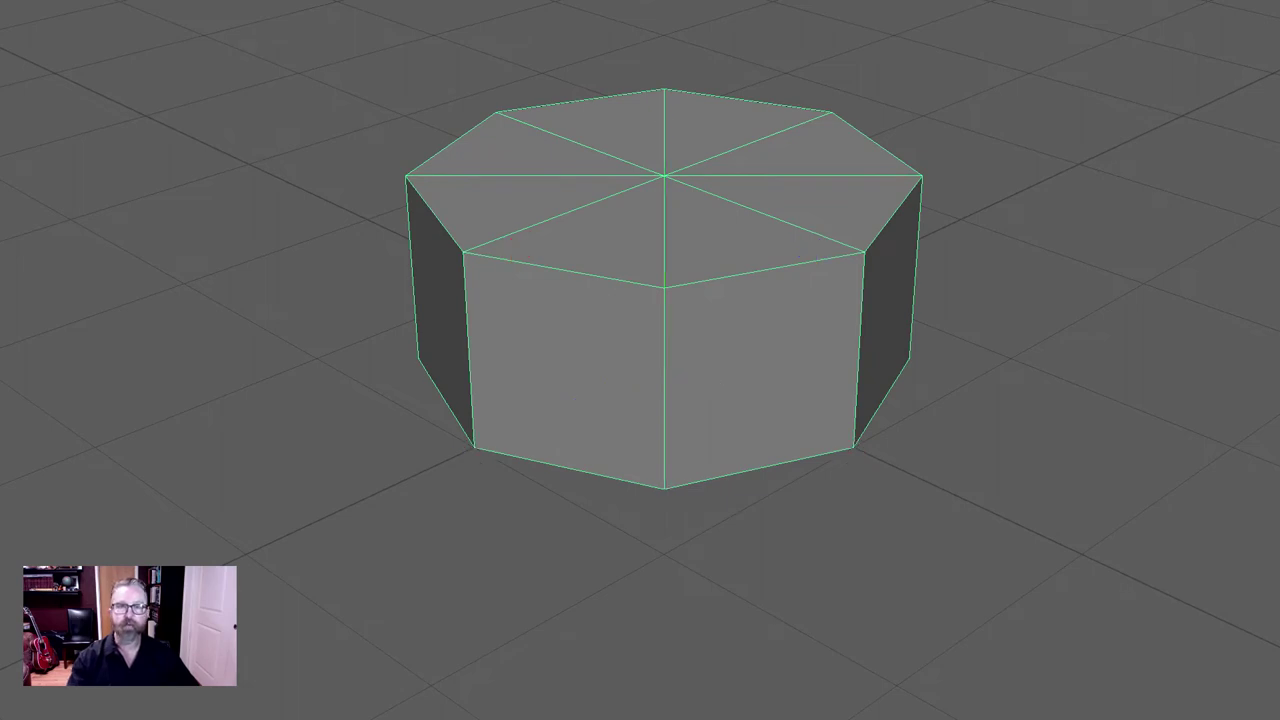
pyautogui.keyDown('alt'); pyautogui.moveTo(986, 486); pyautogui.dragTo(1003, 395); pyautogui.keyUp('alt')
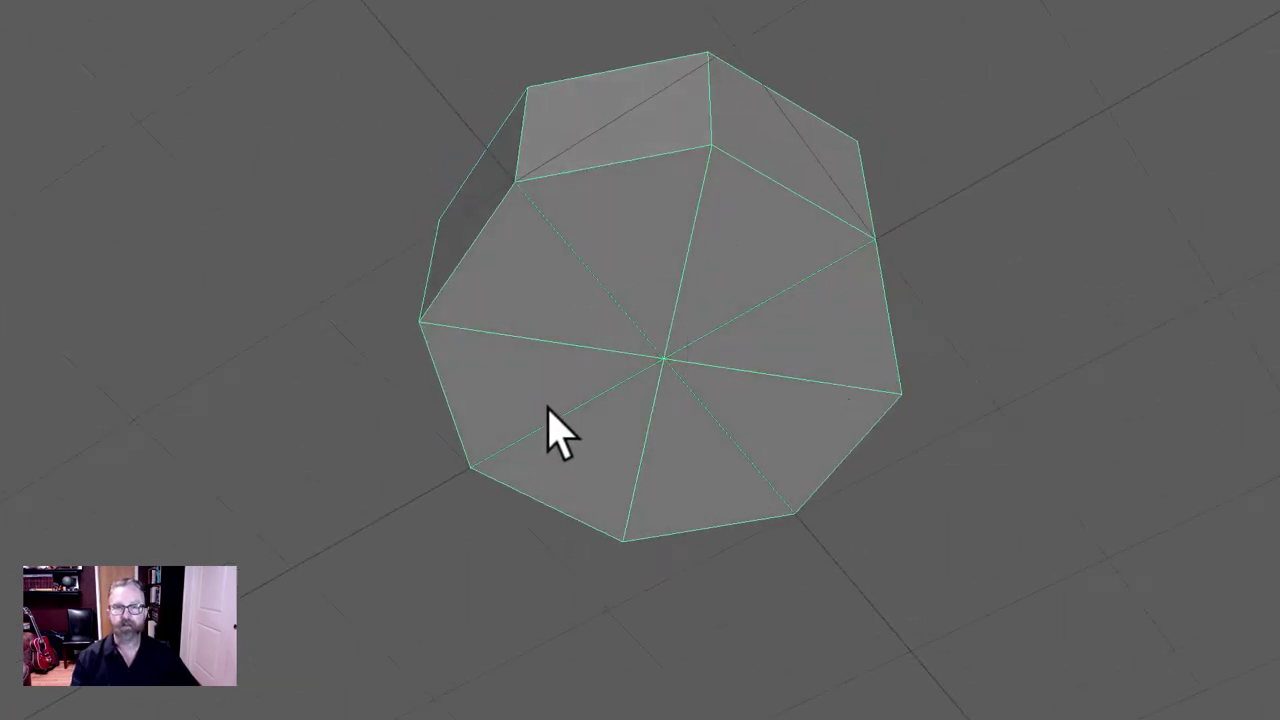
pyautogui.moveTo(651, 208); pyautogui.dragTo(655, 282, button='right')
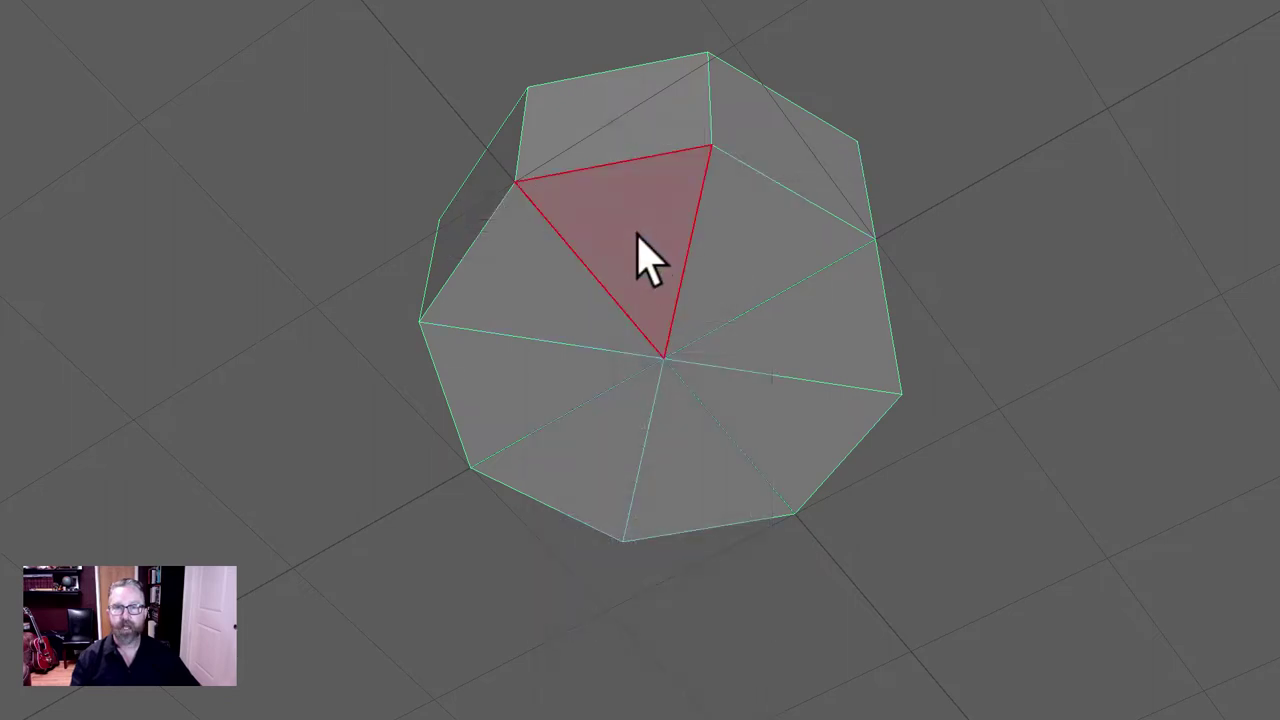
pyautogui.click(638, 258)
pyautogui.keyDown('shift'); pyautogui.click(746, 254); pyautogui.keyUp('shift')
pyautogui.keyDown('shift'); pyautogui.click(803, 323); pyautogui.keyUp('shift')
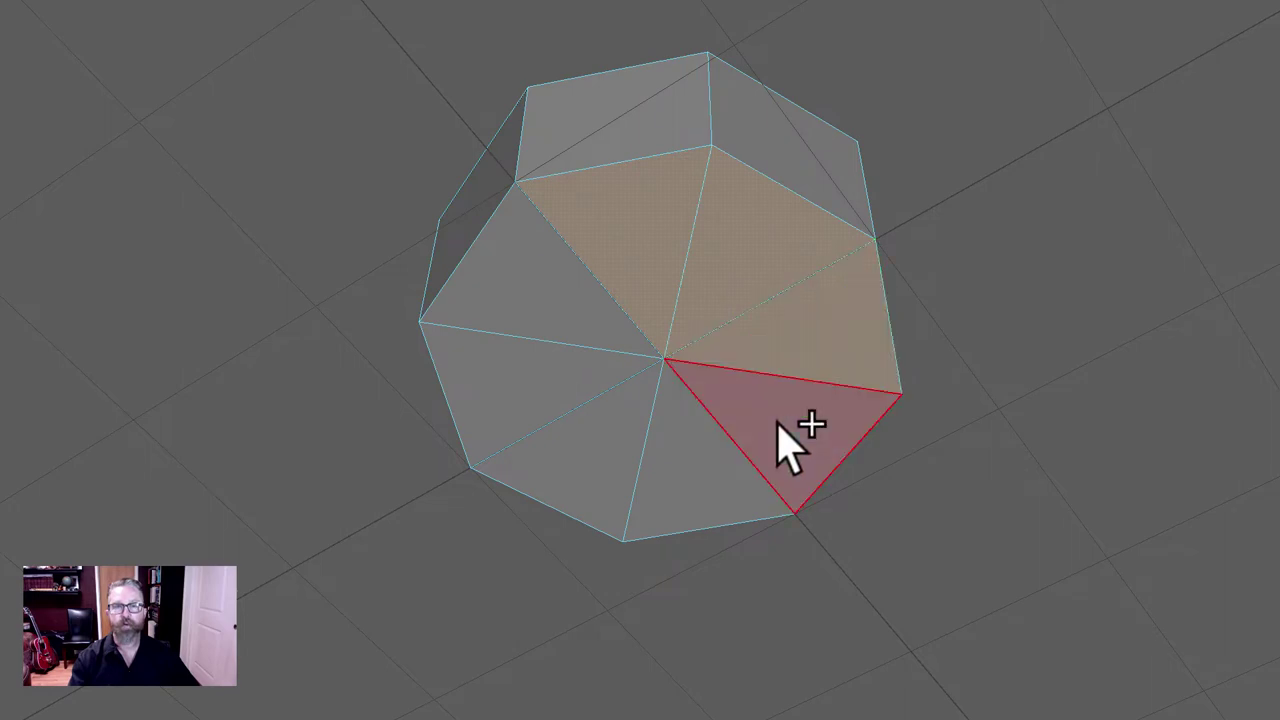
pyautogui.keyDown('shift'); pyautogui.click(780, 420); pyautogui.keyUp('shift')
pyautogui.keyDown('shift'); pyautogui.click(662, 495); pyautogui.keyUp('shift')
pyautogui.keyDown('shift'); pyautogui.click(580, 480); pyautogui.keyUp('shift')
pyautogui.keyDown('shift'); pyautogui.click(503, 409); pyautogui.keyUp('shift')
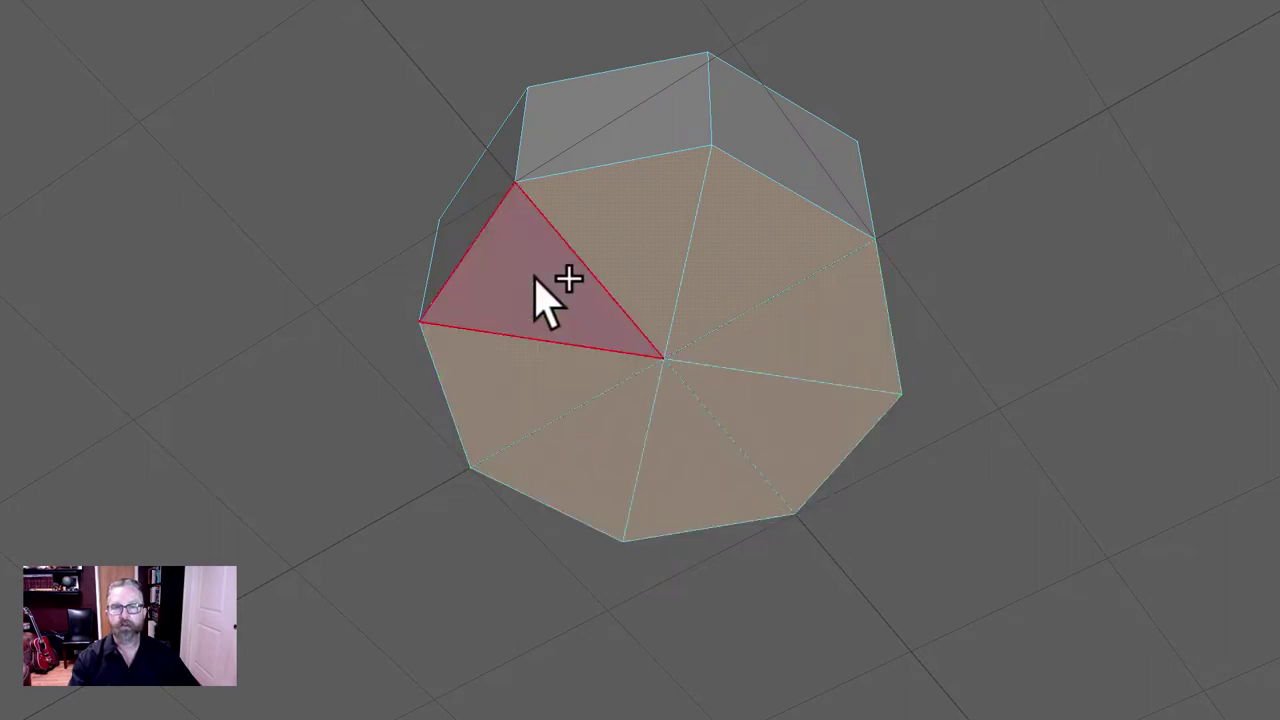
pyautogui.keyDown('shift'); pyautogui.click(546, 297); pyautogui.keyUp('shift')
pyautogui.keyDown('alt'); pyautogui.moveTo(1099, 366); pyautogui.dragTo(1074, 421); pyautogui.keyUp('alt')
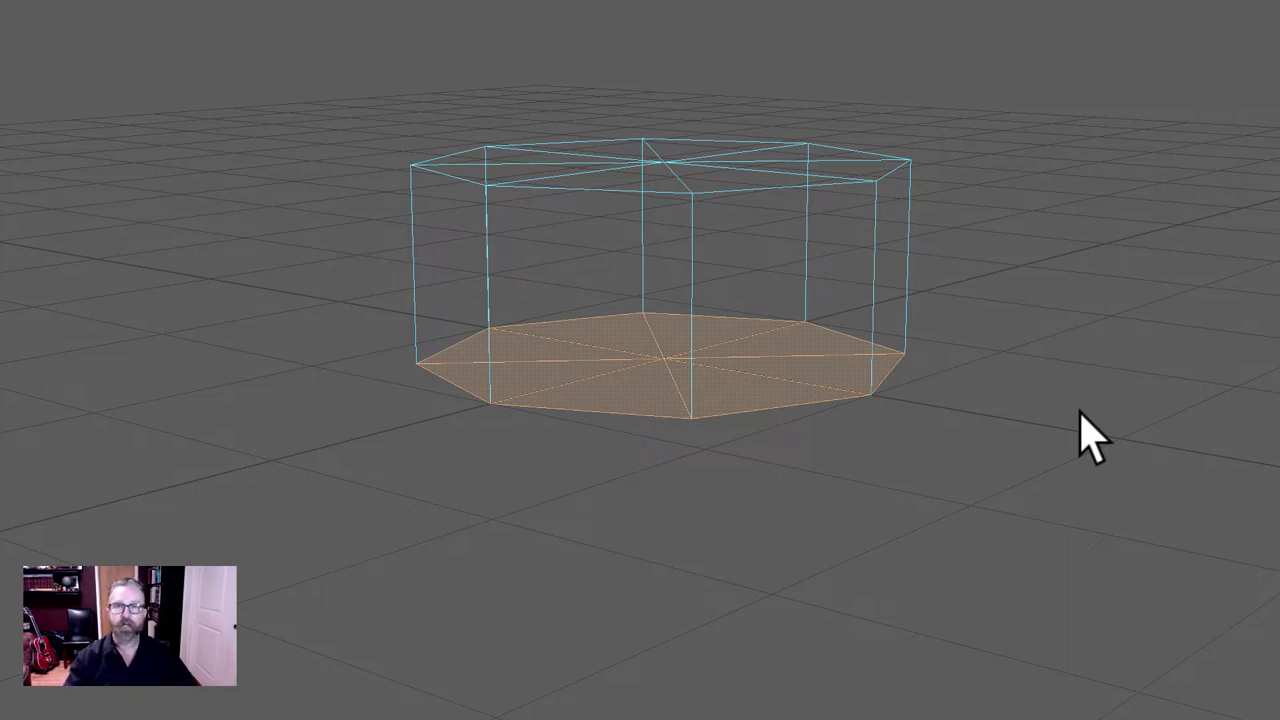
pyautogui.moveTo(1109, 434); pyautogui.dragTo(1175, 397, button='middle')
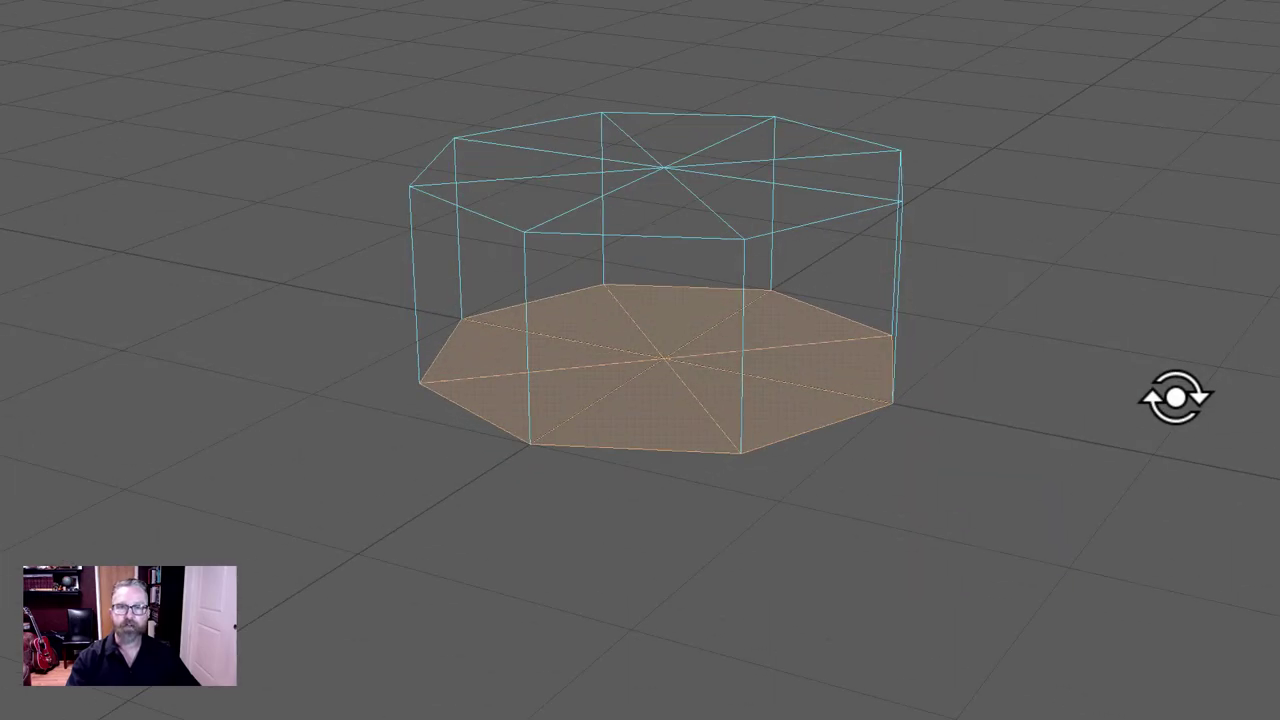
pyautogui.press('5')
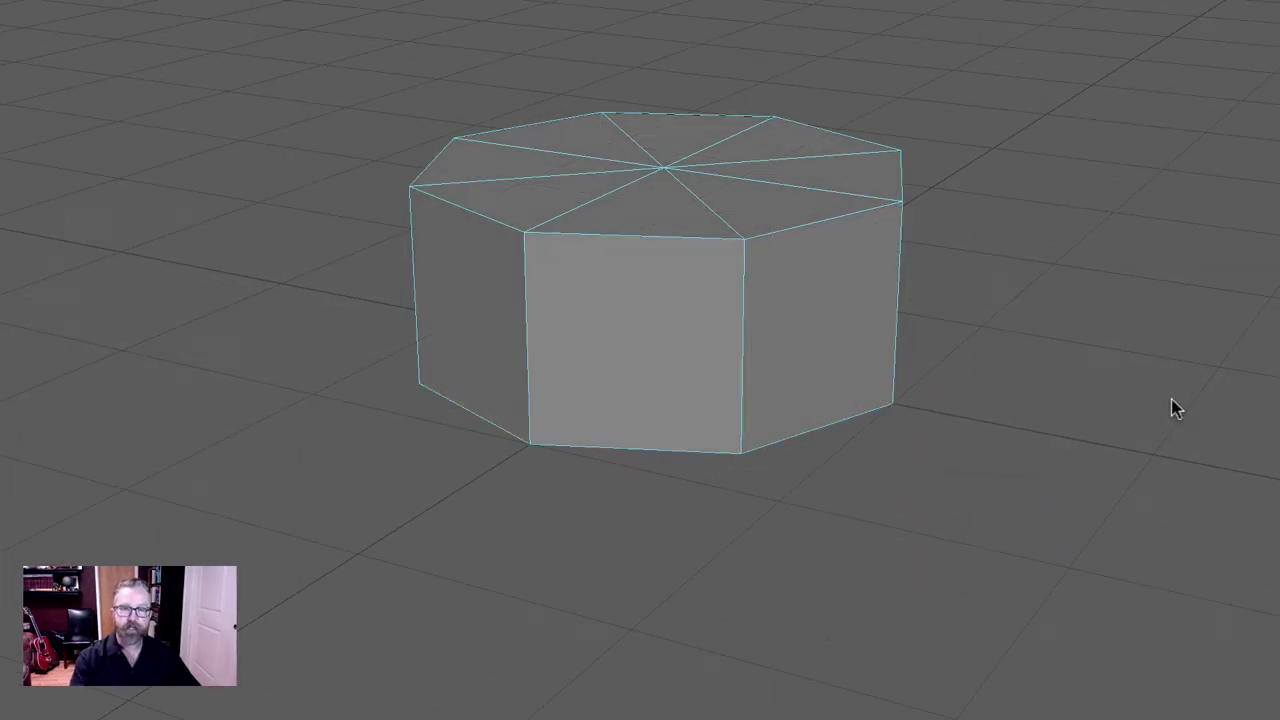
pyautogui.moveTo(1109, 411); pyautogui.dragTo(1112, 352, button='middle')
pyautogui.hotkey('ctrl', 'z')
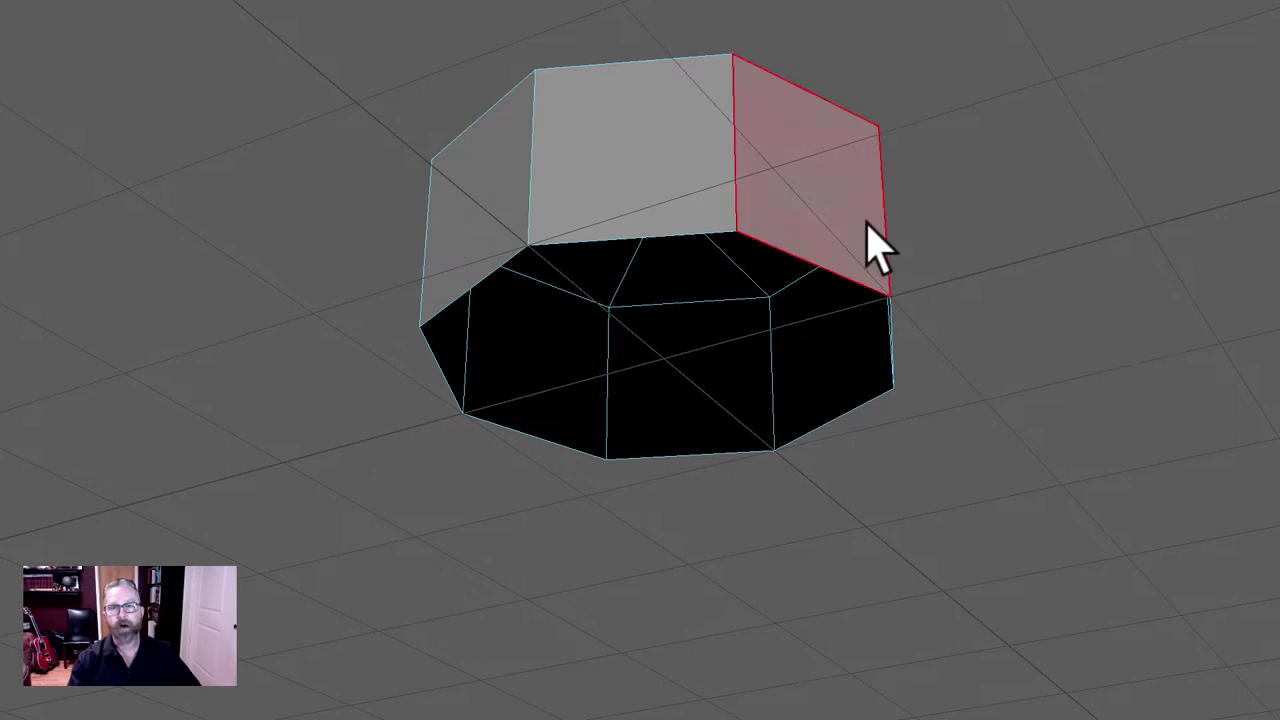
# Extrude the edge loop around the cylinder's open bottom outward with a Local Translate Z of 0.6, and return to object mode
pyautogui.moveTo(682, 186); pyautogui.dragTo(700, 205, button='right')
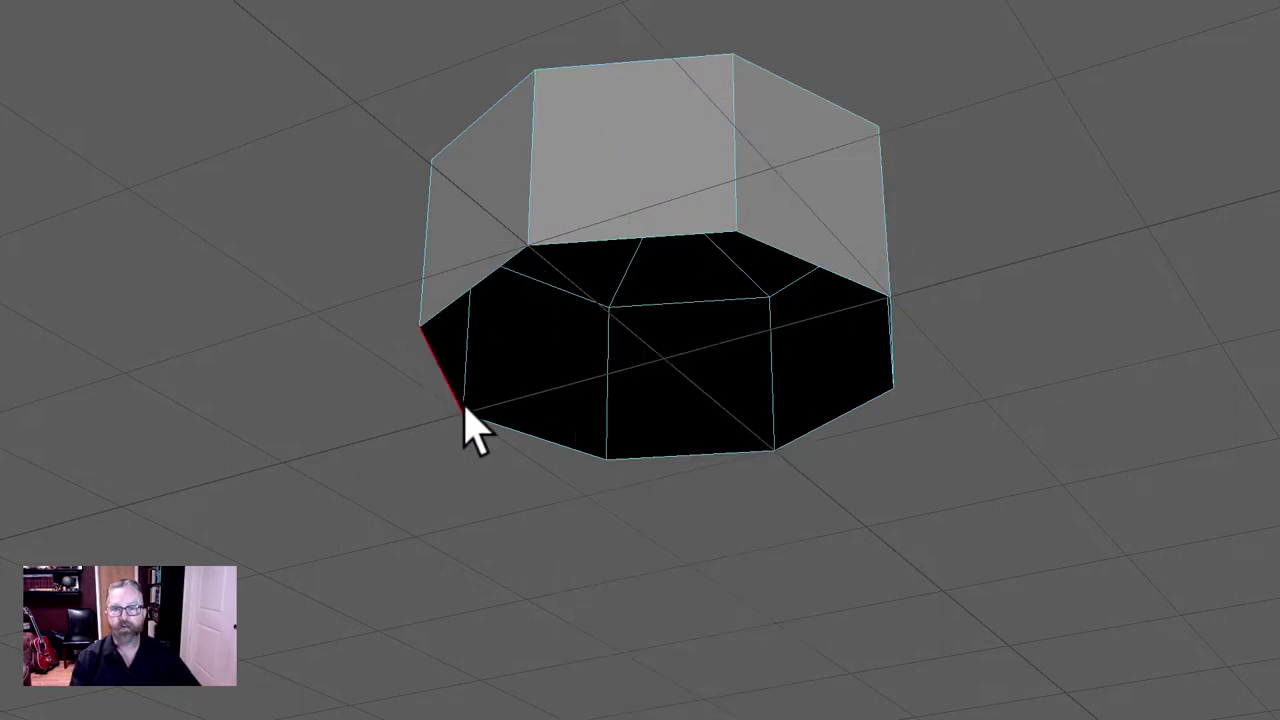
pyautogui.click(688, 462)
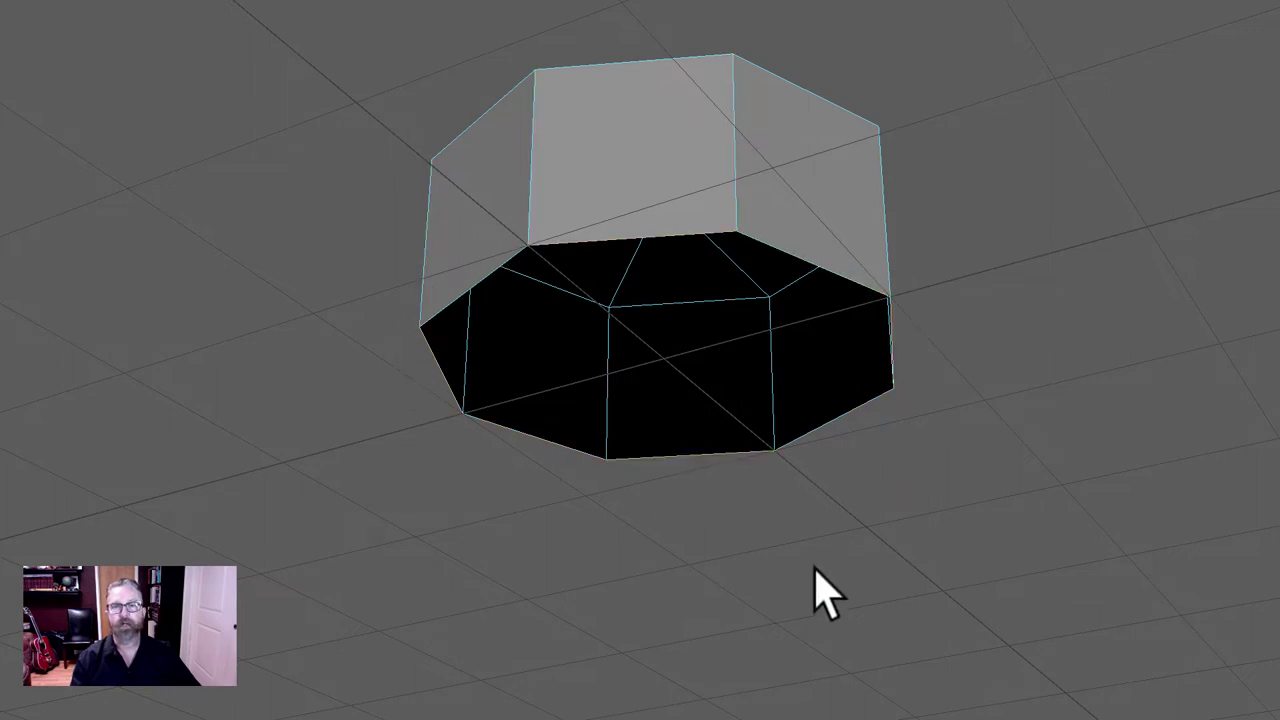
pyautogui.rightClick(695, 132)
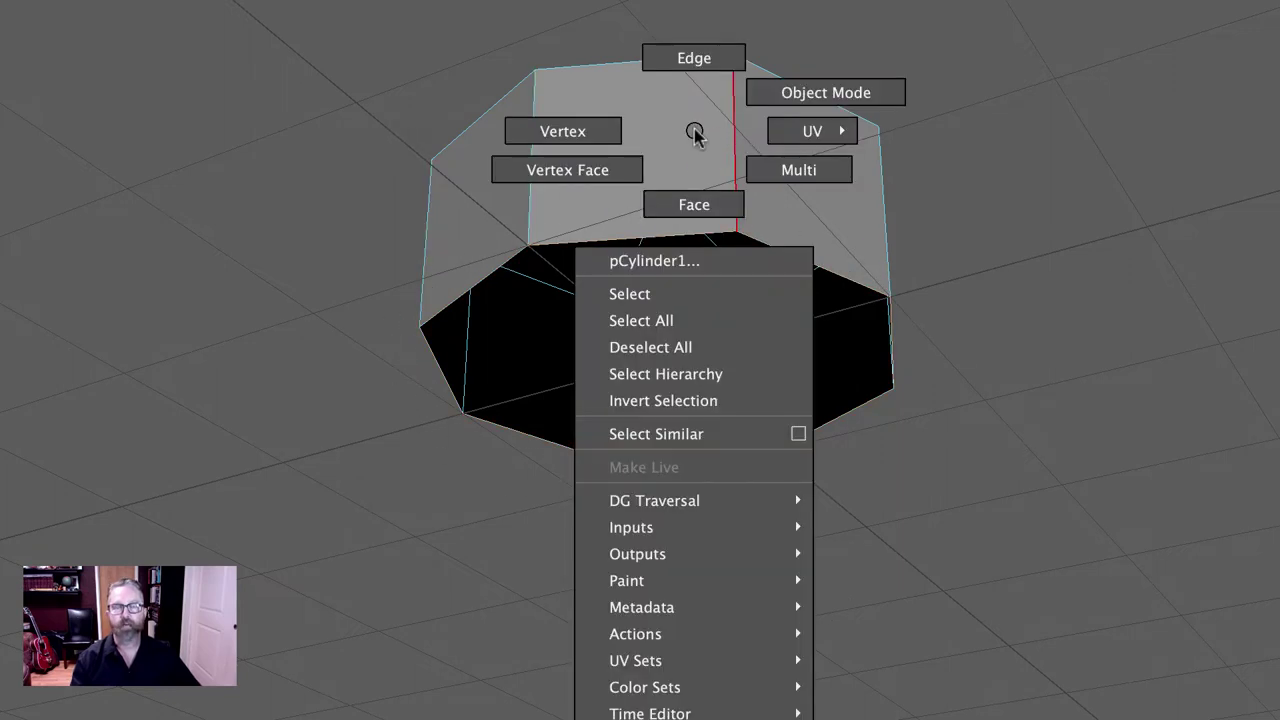
pyautogui.moveTo(695, 132); pyautogui.dragTo(686, 57, button='right')
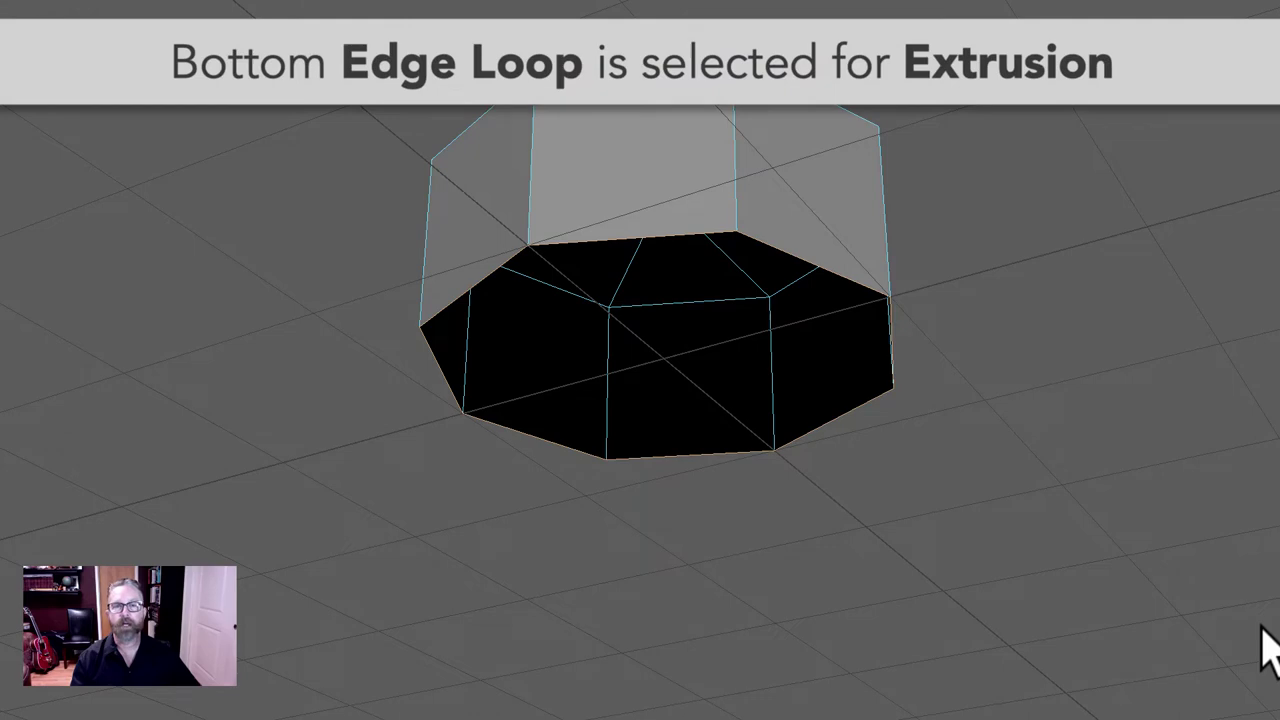
pyautogui.keyDown('alt'); pyautogui.moveTo(983, 137); pyautogui.dragTo(957, 214); pyautogui.keyUp('alt')
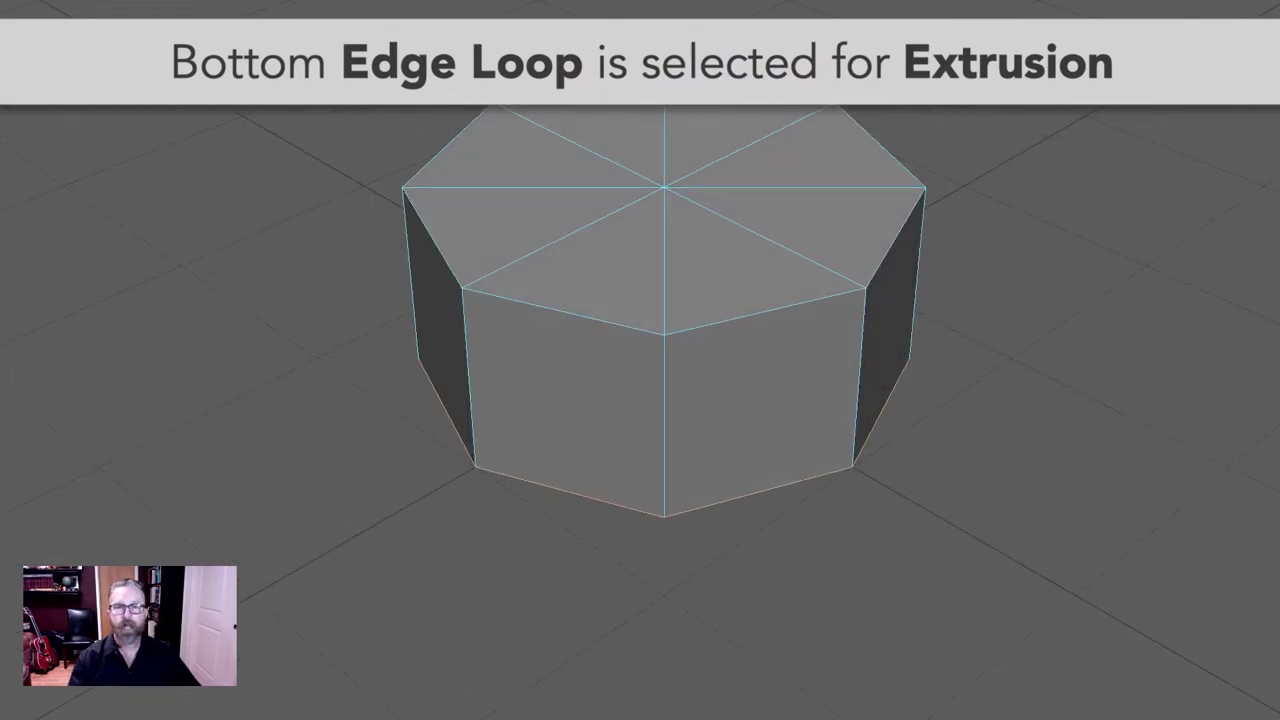
pyautogui.press('space')
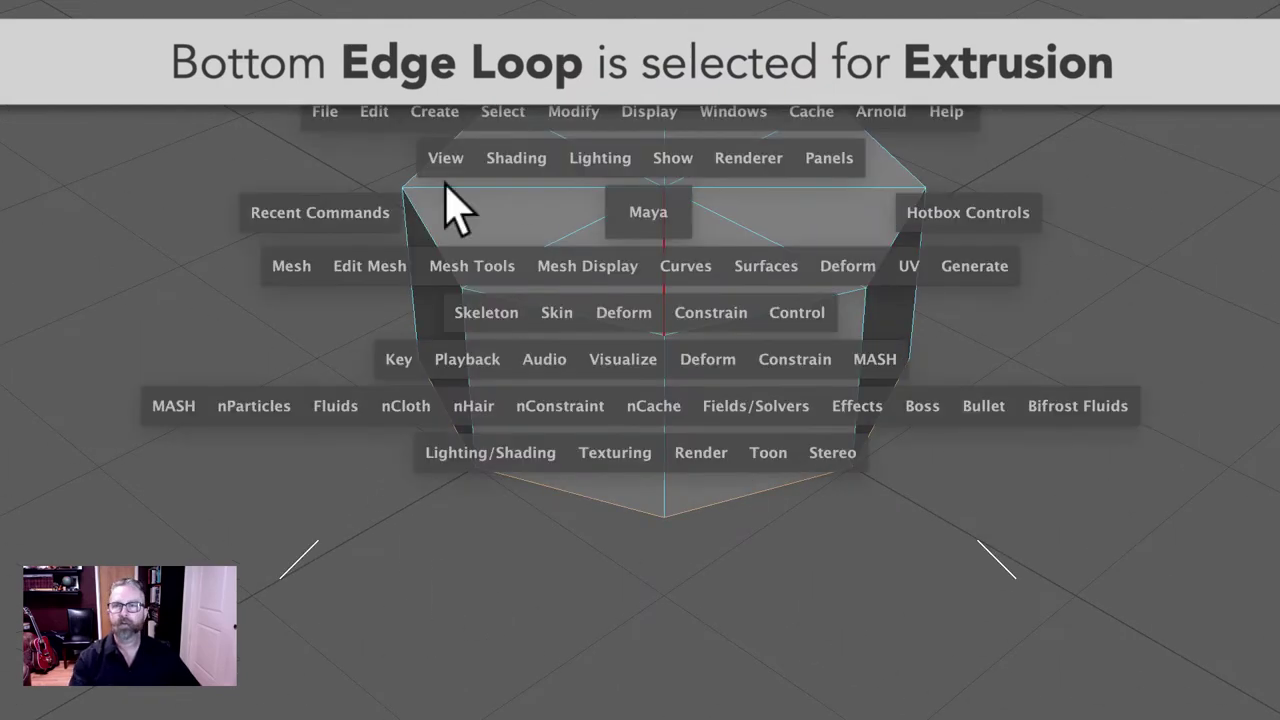
pyautogui.press('space')
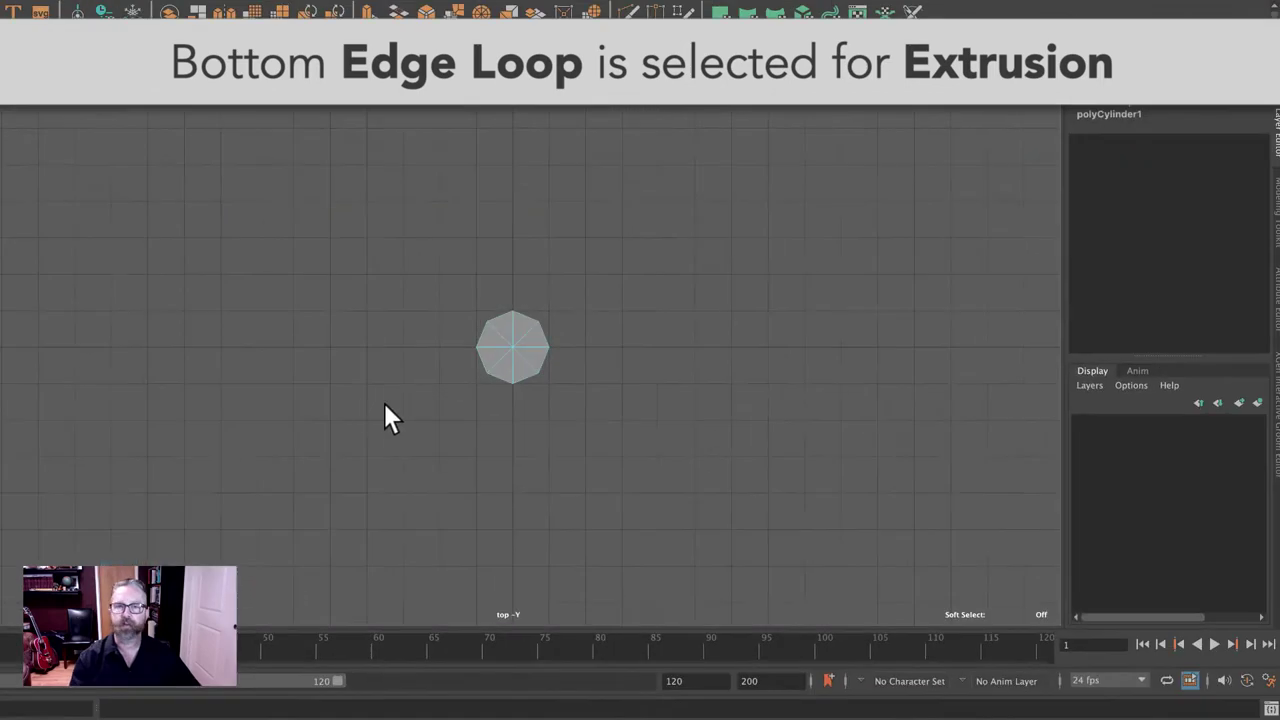
pyautogui.keyDown('alt'); pyautogui.moveTo(371, 391); pyautogui.dragTo(1003, 451, button='right'); pyautogui.keyUp('alt')
pyautogui.keyDown('alt'); pyautogui.moveTo(994, 463); pyautogui.dragTo(796, 366, button='middle'); pyautogui.keyUp('alt')
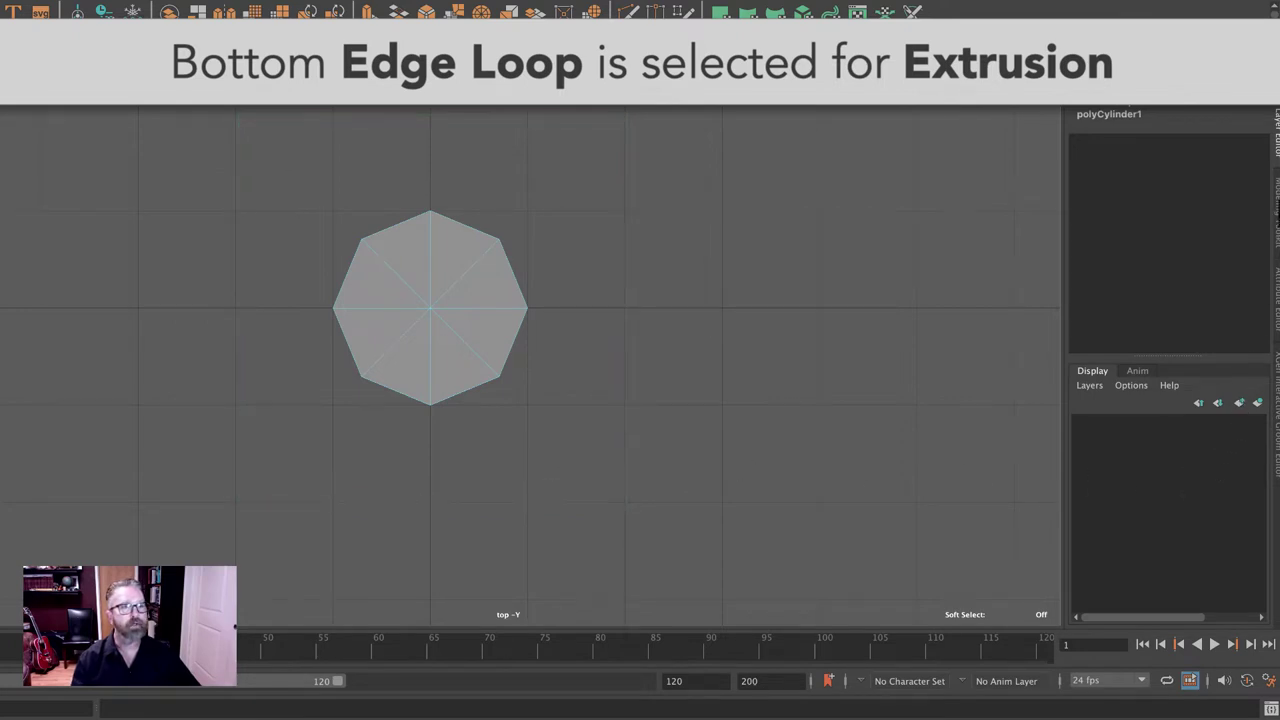
pyautogui.click(1276, 212)
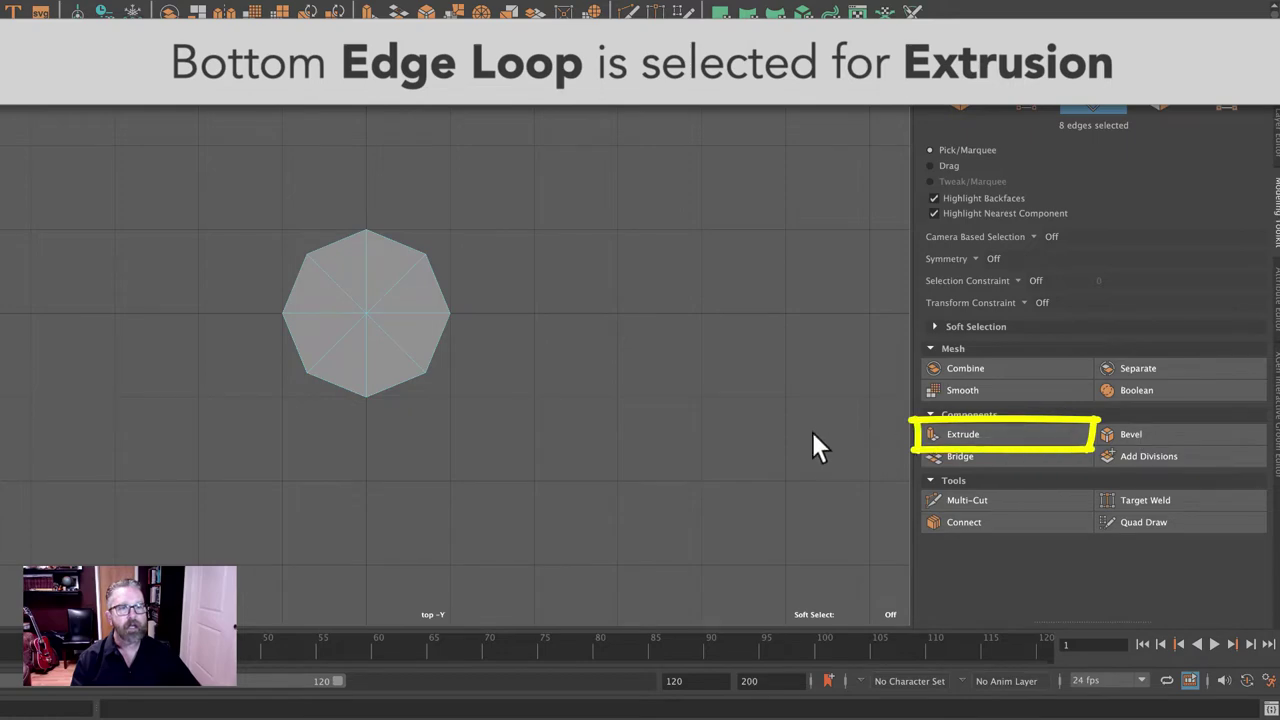
pyautogui.click(985, 437)
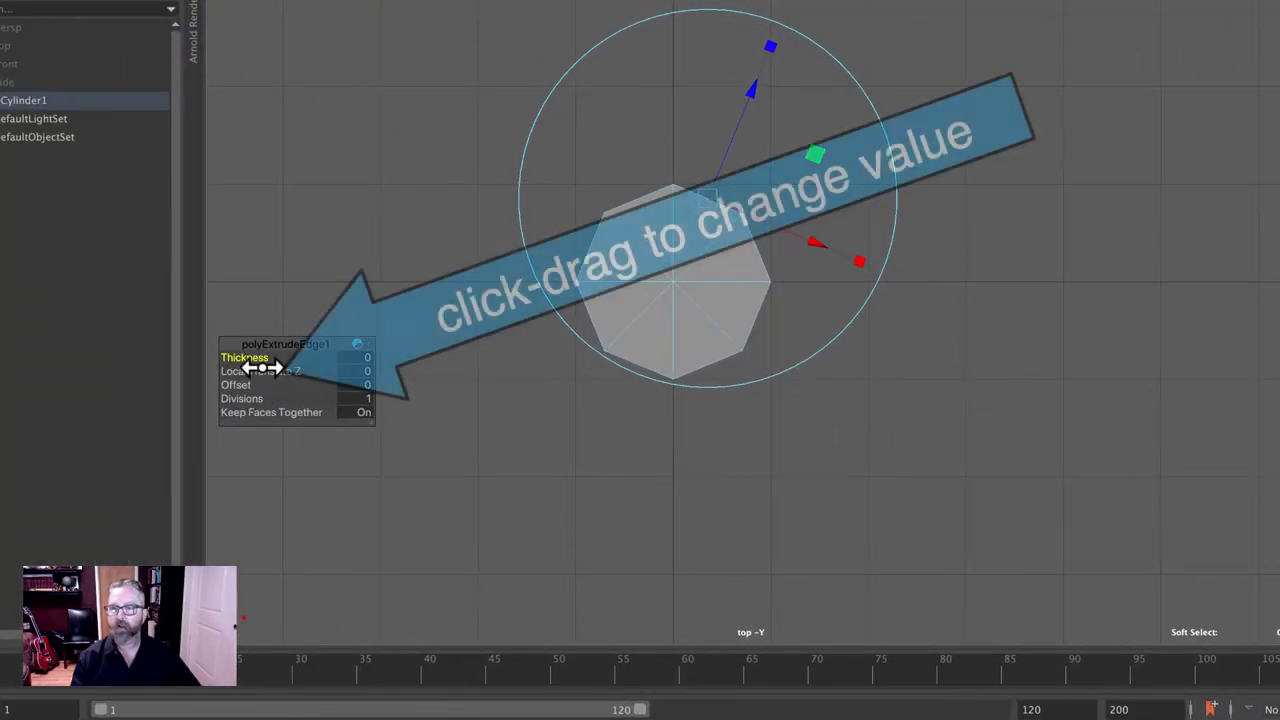
pyautogui.moveTo(259, 366); pyautogui.dragTo(266, 369)
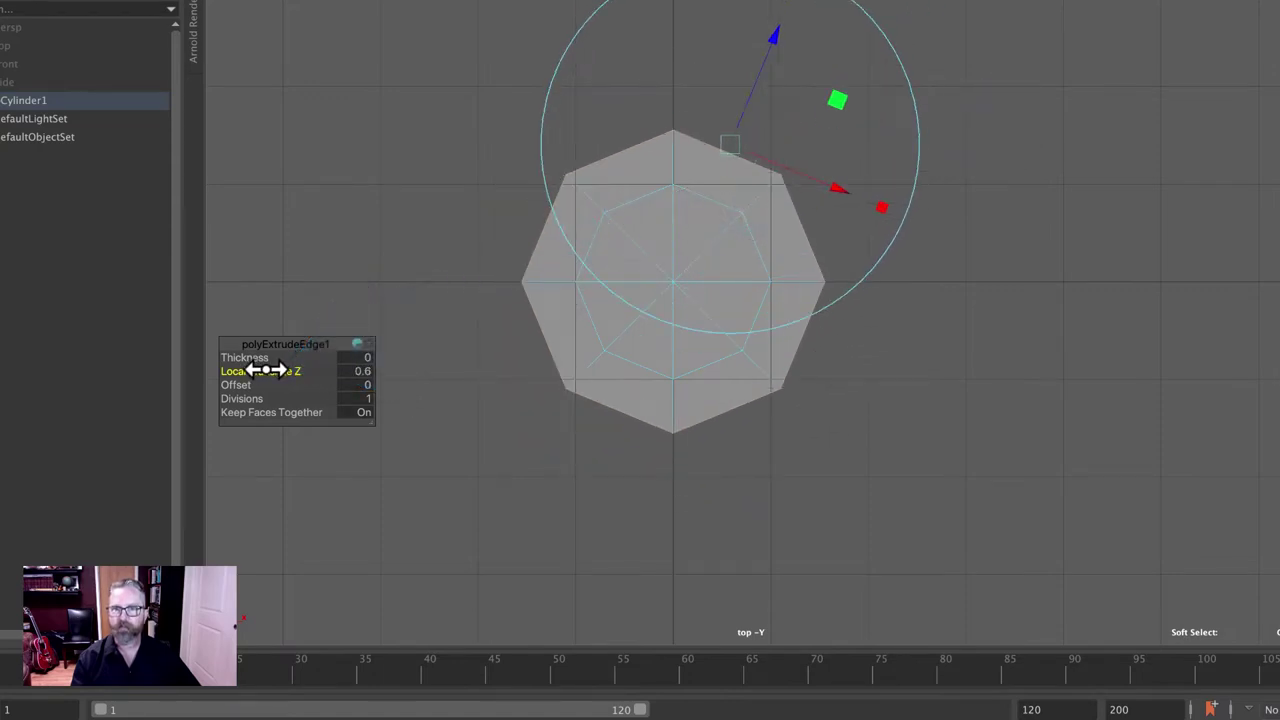
pyautogui.moveTo(479, 88); pyautogui.dragTo(854, 78)
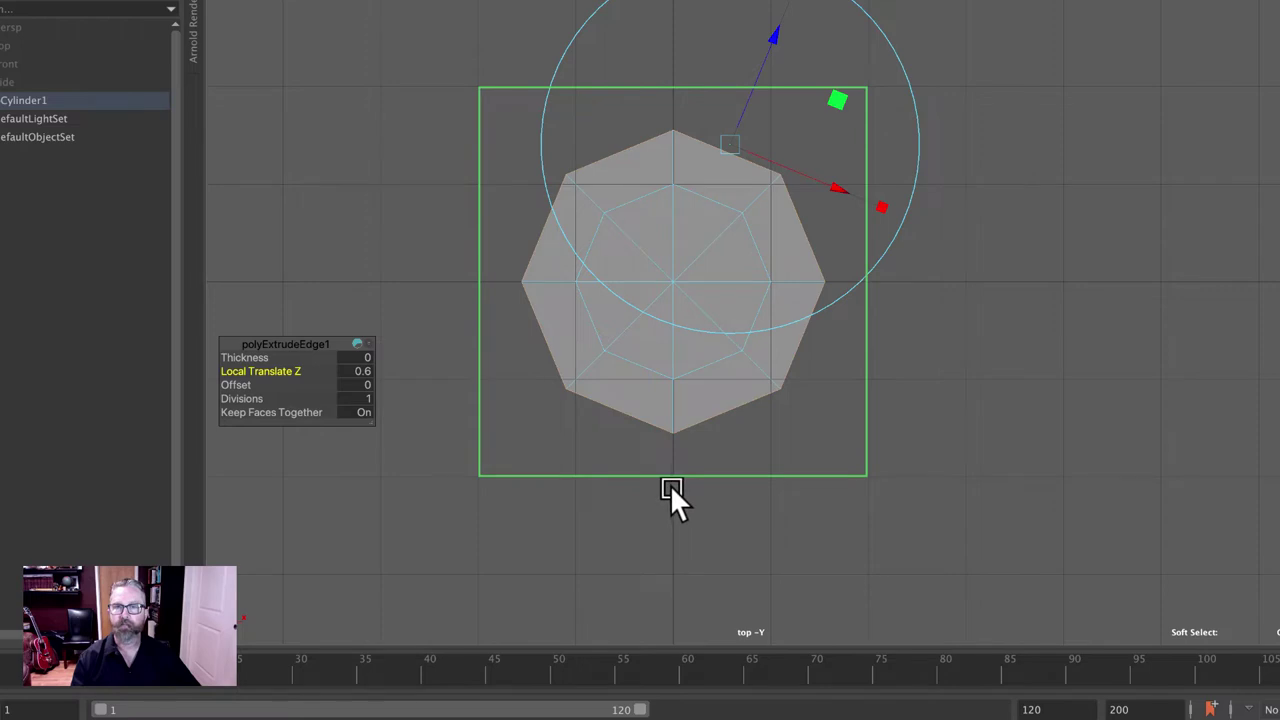
pyautogui.moveTo(580, 281); pyautogui.dragTo(640, 252, button='right')
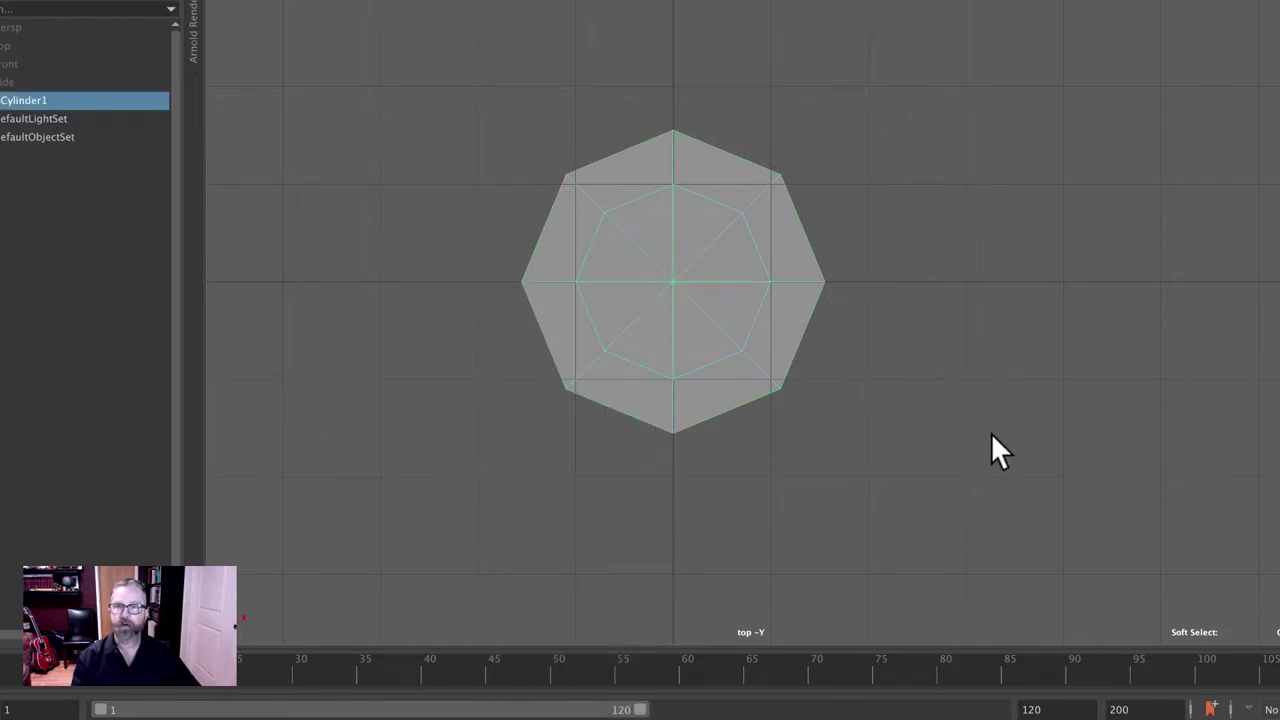
# Switch the cylinder to vertex mode and select the upper-left diagonal vertex of the extruded border for moving
pyautogui.keyDown('alt'); pyautogui.moveTo(989, 372); pyautogui.dragTo(1146, 401, button='middle'); pyautogui.keyUp('alt')
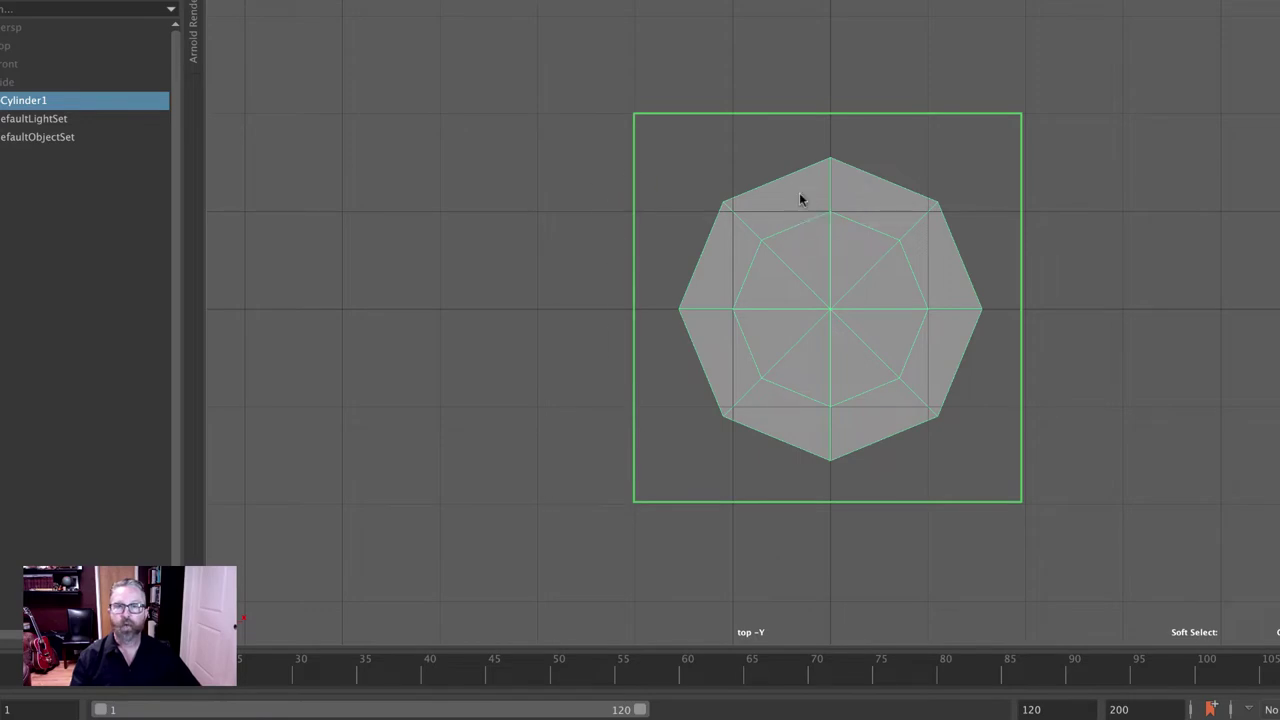
pyautogui.moveTo(799, 192); pyautogui.dragTo(724, 200, button='right')
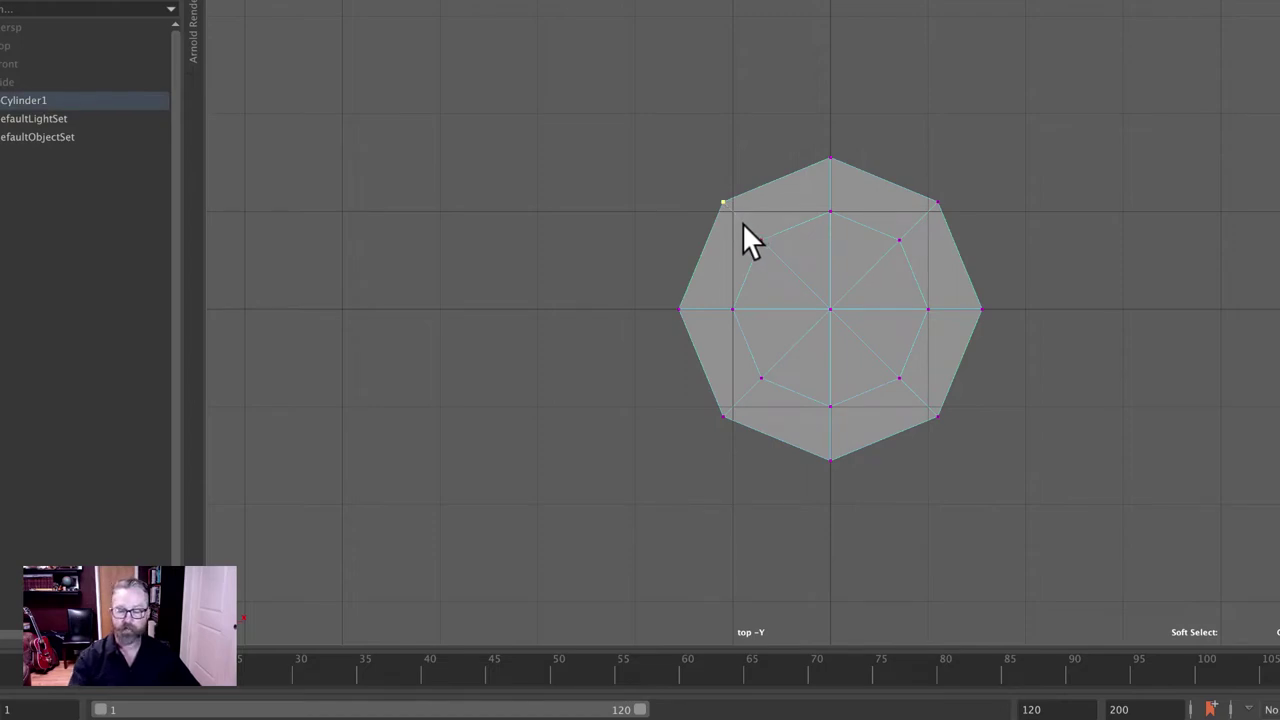
pyautogui.press('w')
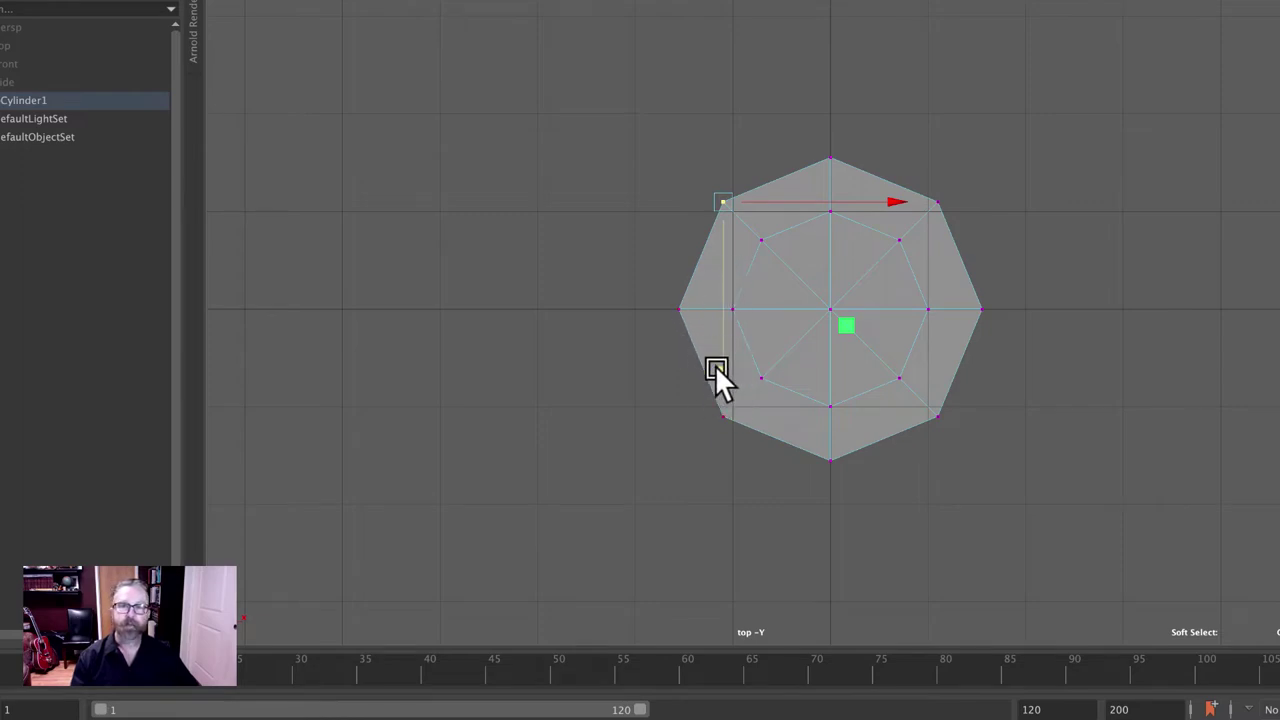
# Try to grid-snap the selected vertex outward with its movement limited to the Z axis
pyautogui.moveTo(652, 141); pyautogui.dragTo(628, 120, button='middle')
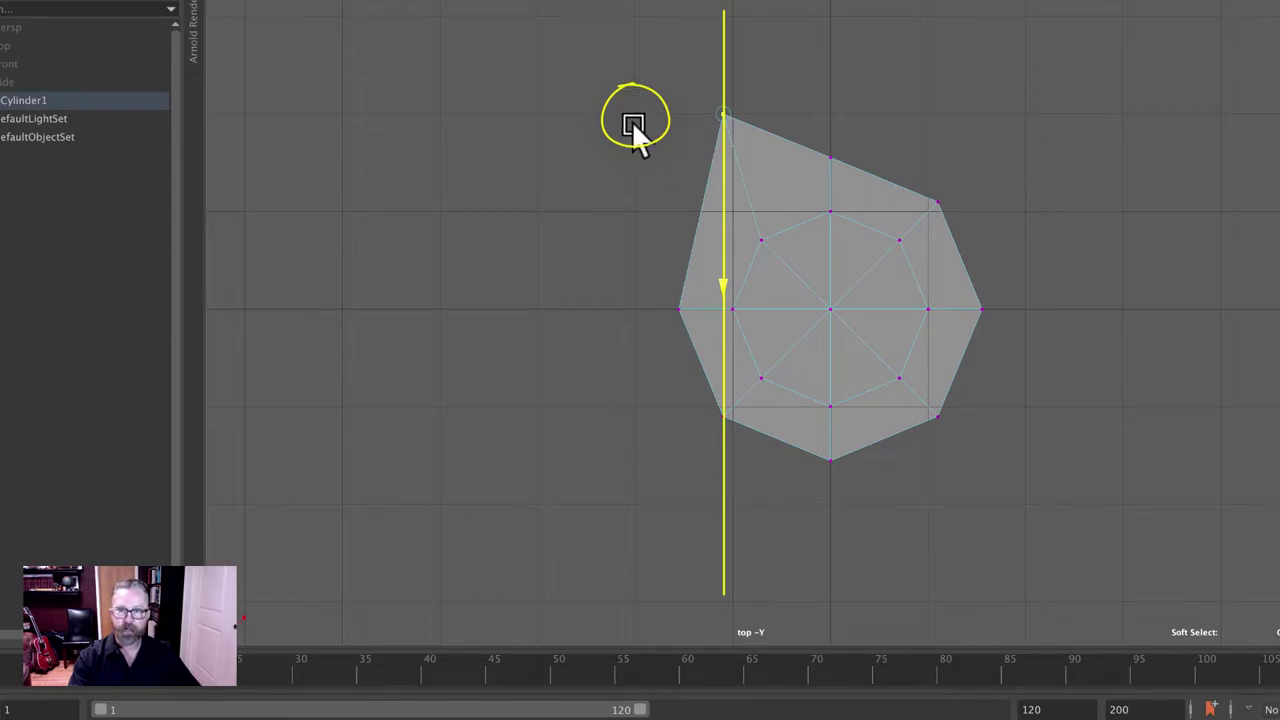
pyautogui.moveTo(648, 96); pyautogui.dragTo(634, 118, button='middle')
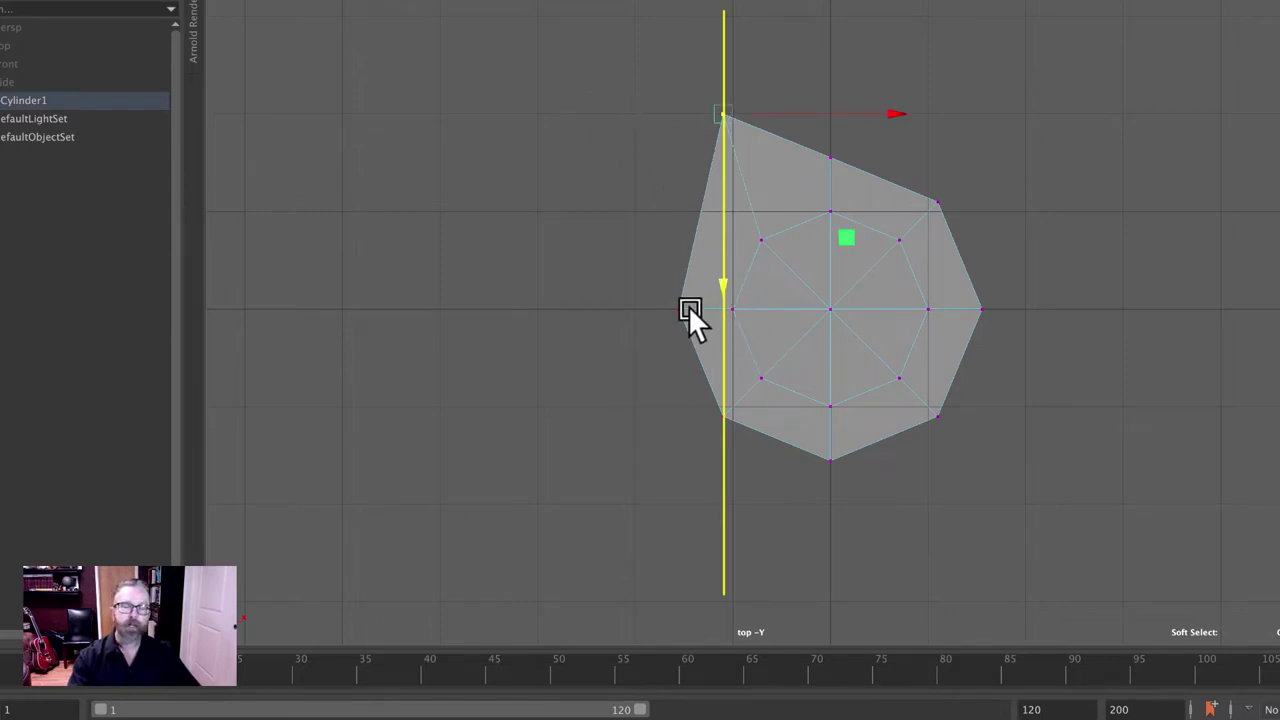
pyautogui.moveTo(709, 279); pyautogui.dragTo(777, 400, button='middle')
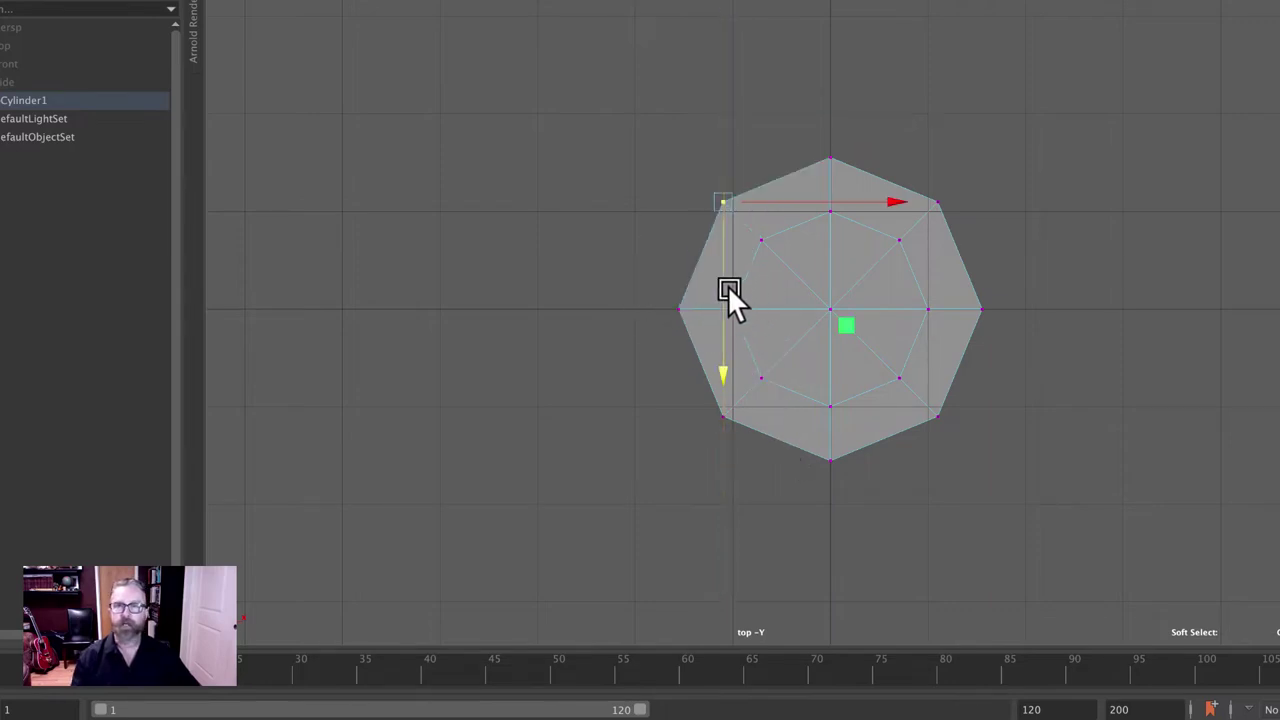
# Grid-snap the border's upper-left and upper-right diagonal vertices to the grid intersections two squares out from the cylinder's centre on both axes
pyautogui.click(721, 193)
pyautogui.press('d')
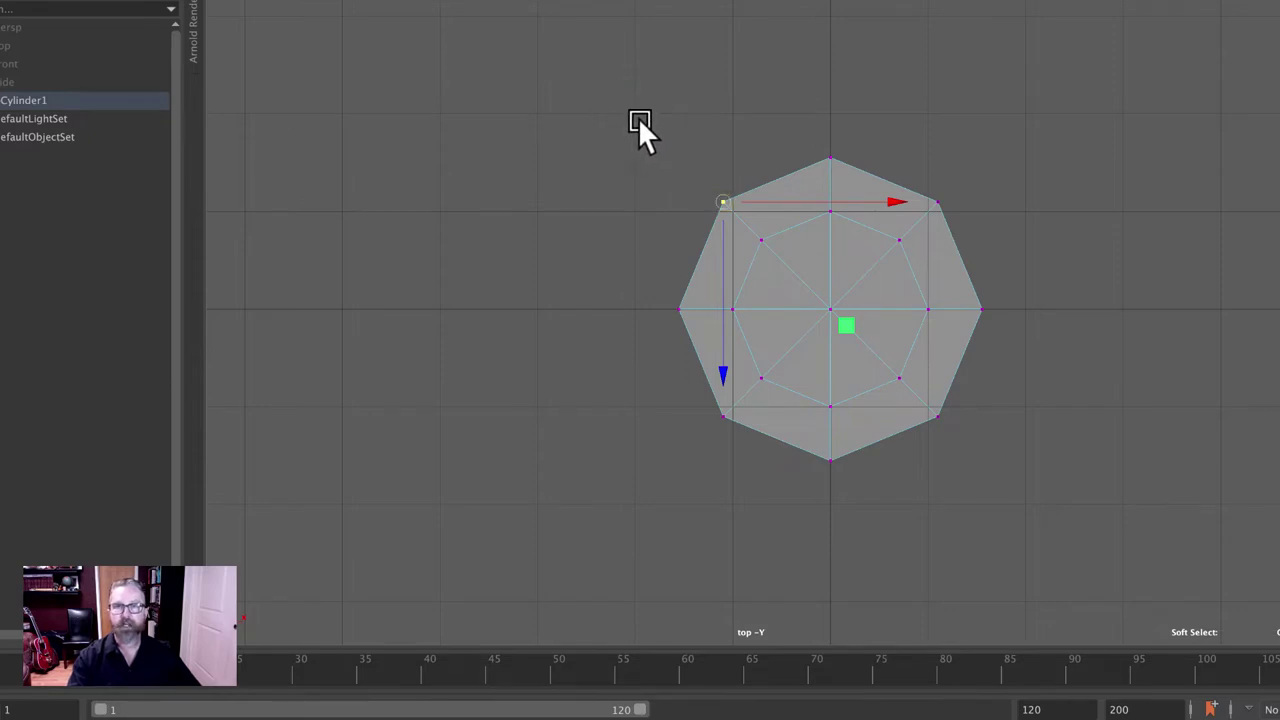
pyautogui.moveTo(638, 118); pyautogui.dragTo(634, 110, button='middle')
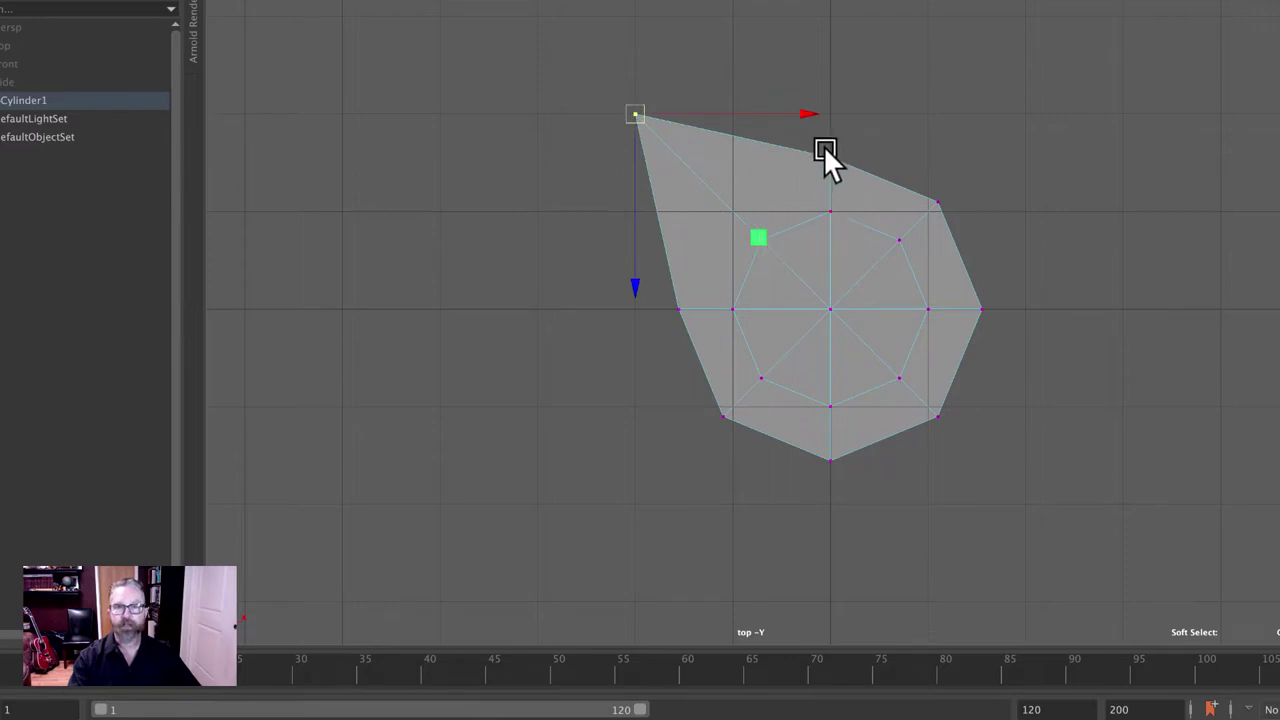
pyautogui.moveTo(921, 178); pyautogui.dragTo(1071, 230)
pyautogui.moveTo(1042, 132); pyautogui.dragTo(1033, 99, button='middle')
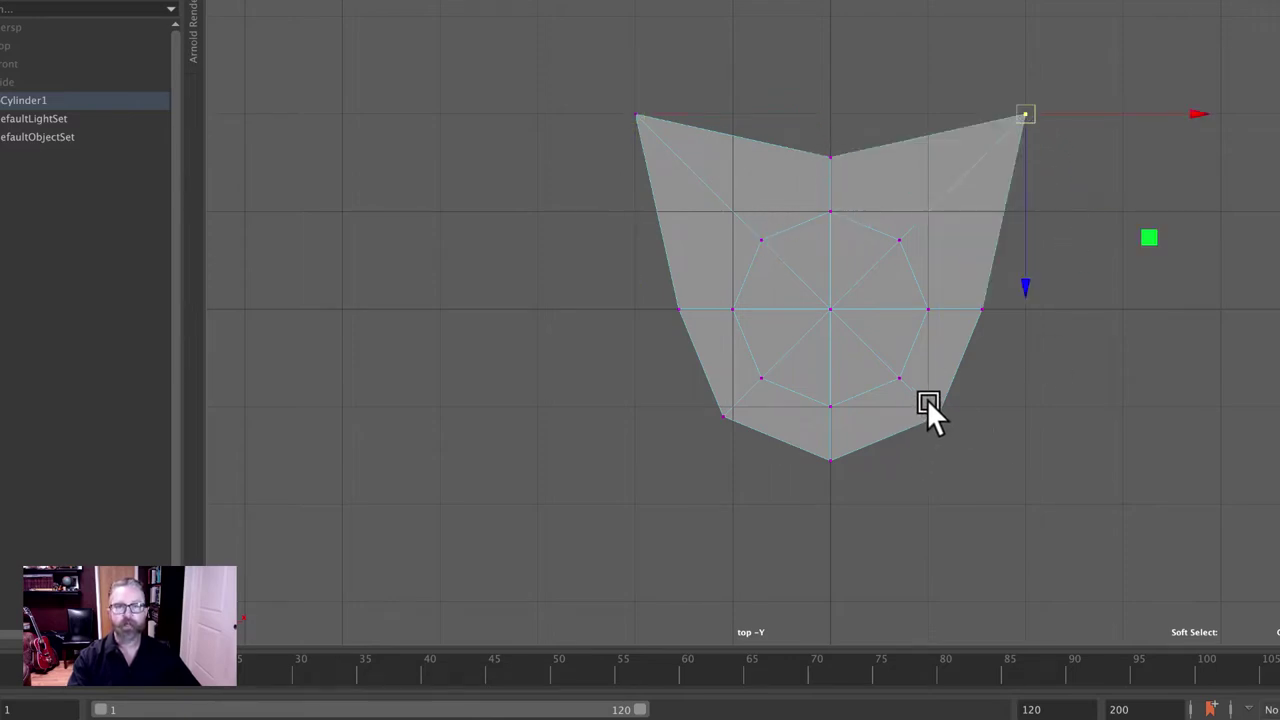
# Grid-snap the border's lower-right and lower-left diagonal vertices to the matching grid corners two squares out from the centre on both axes
pyautogui.moveTo(926, 400); pyautogui.dragTo(986, 462)
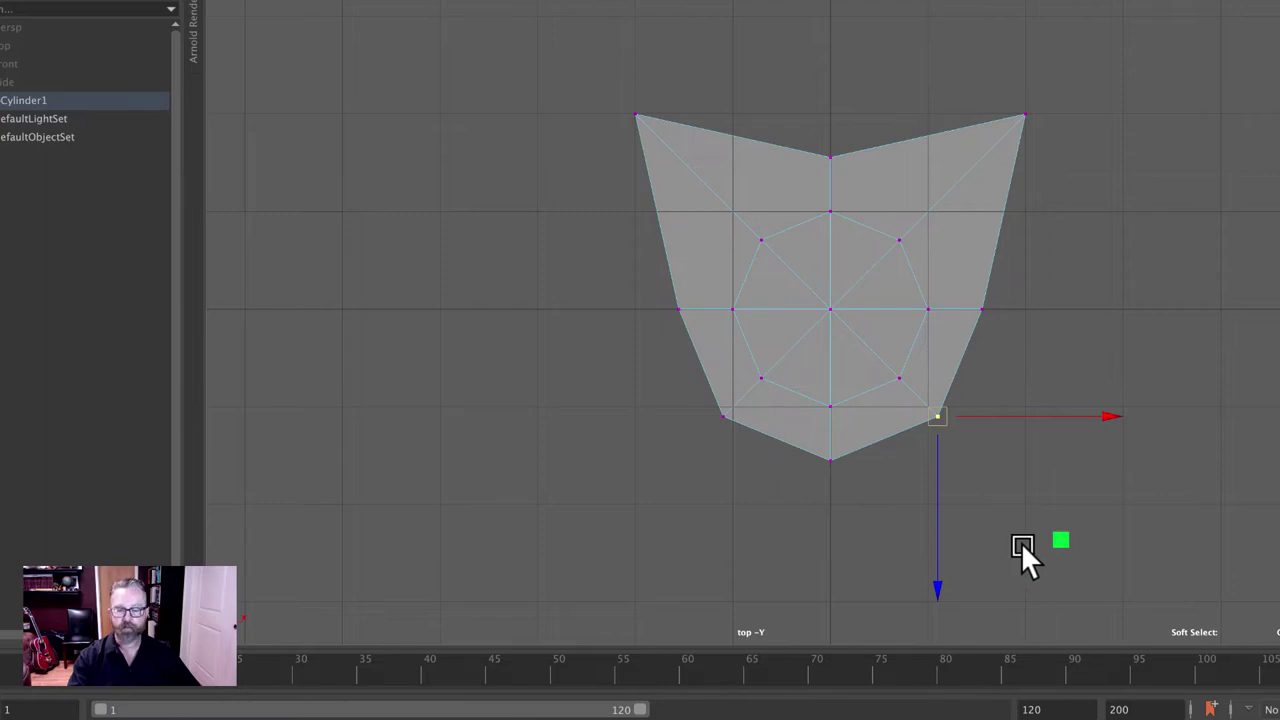
pyautogui.moveTo(1008, 538)
pyautogui.mouseDown(button='middle')
pyautogui.moveTo(1023, 512)
pyautogui.moveTo(1023, 540)
pyautogui.mouseUp(button='middle')
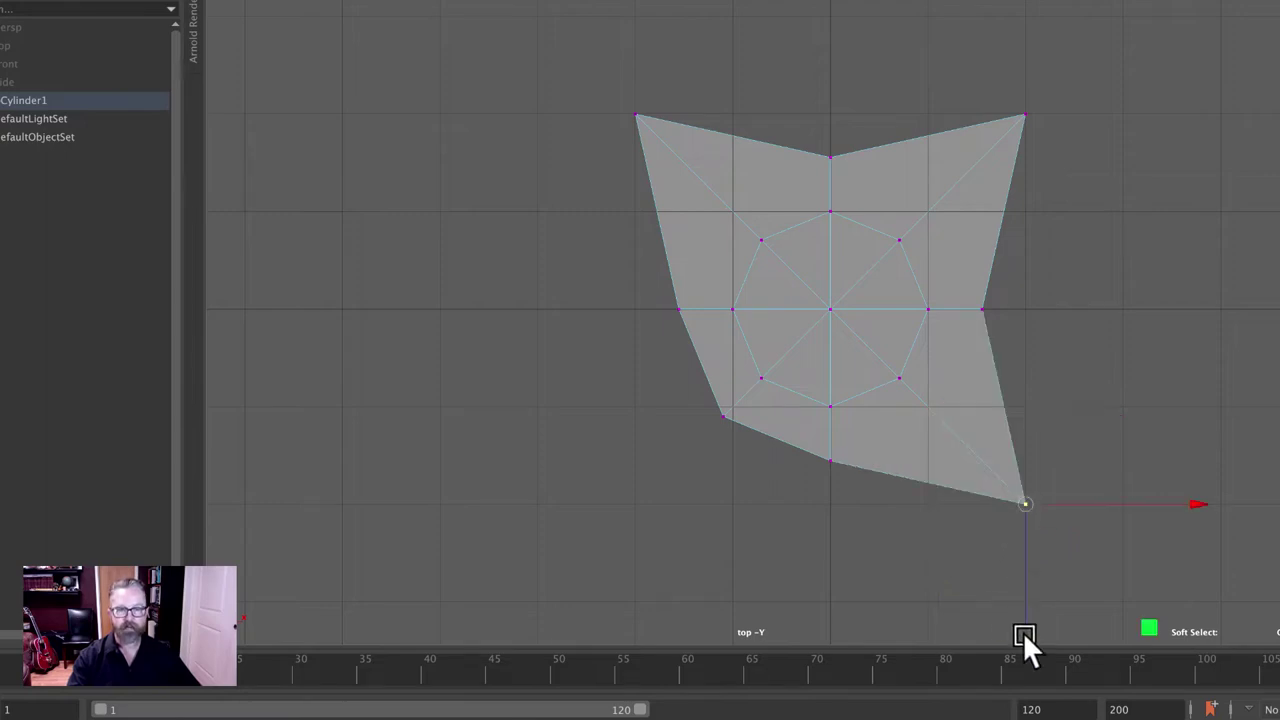
pyautogui.moveTo(688, 404); pyautogui.dragTo(757, 472)
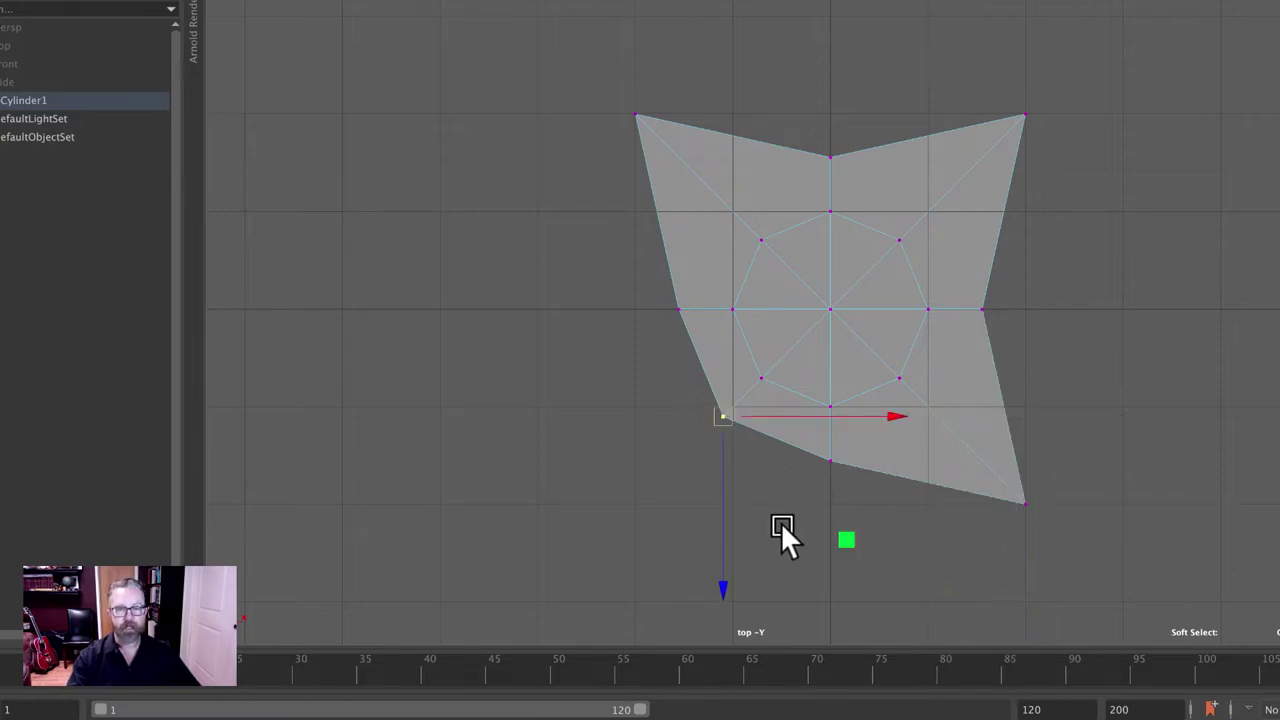
pyautogui.click(748, 414)
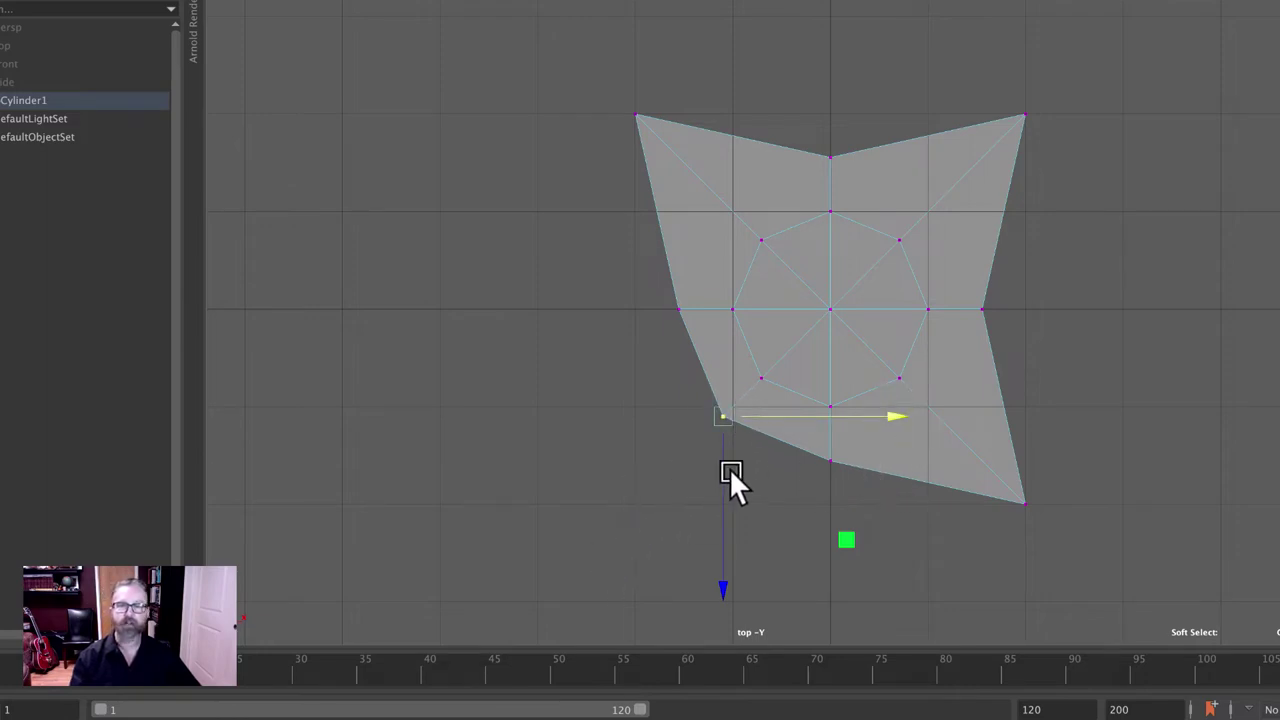
pyautogui.moveTo(679, 437); pyautogui.dragTo(647, 432, button='middle')
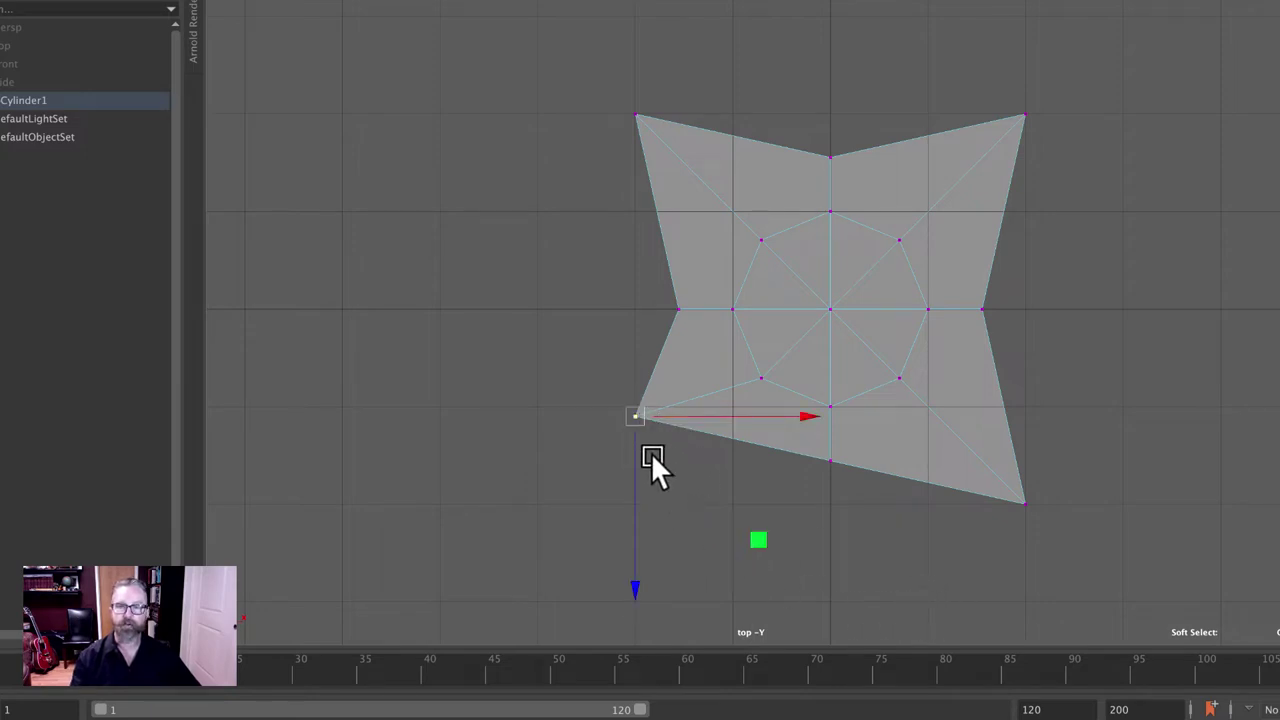
pyautogui.moveTo(636, 418); pyautogui.dragTo(705, 431)
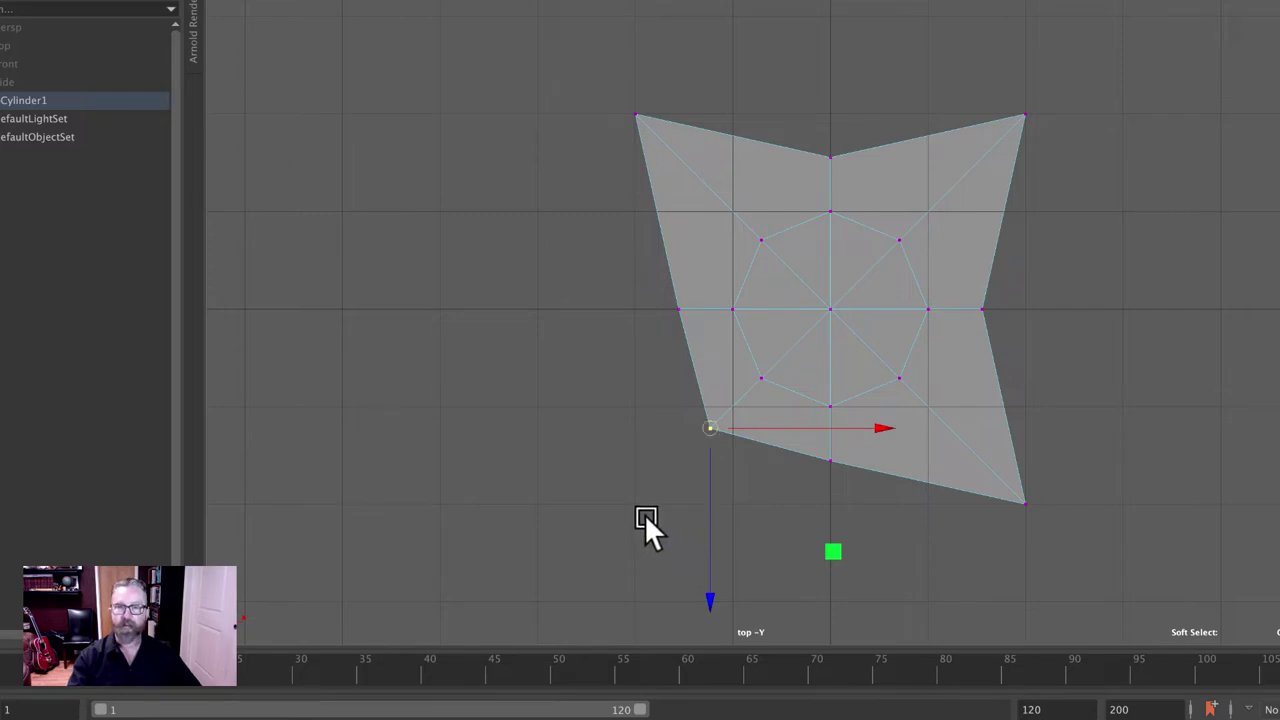
pyautogui.moveTo(649, 523); pyautogui.dragTo(634, 514, button='middle')
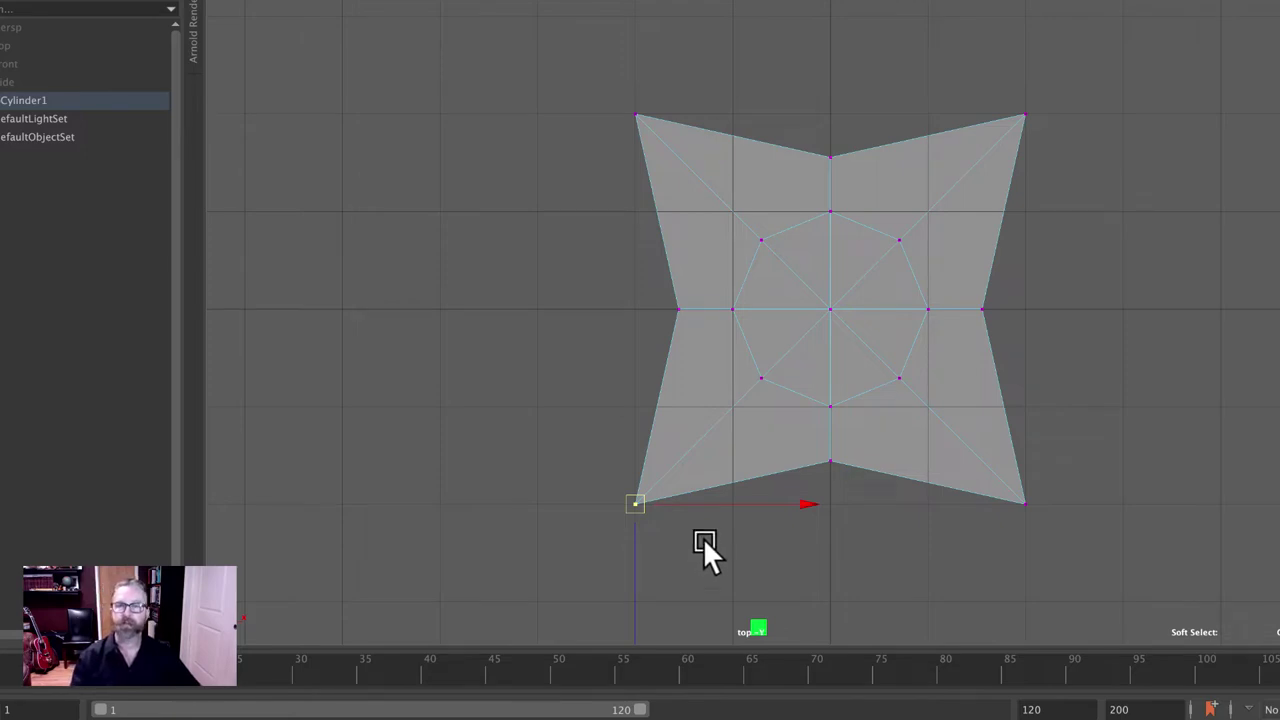
# Grid-snap the four side-midpoint vertices outward in line with the corners to complete the square border, and return to object mode
pyautogui.click(831, 159)
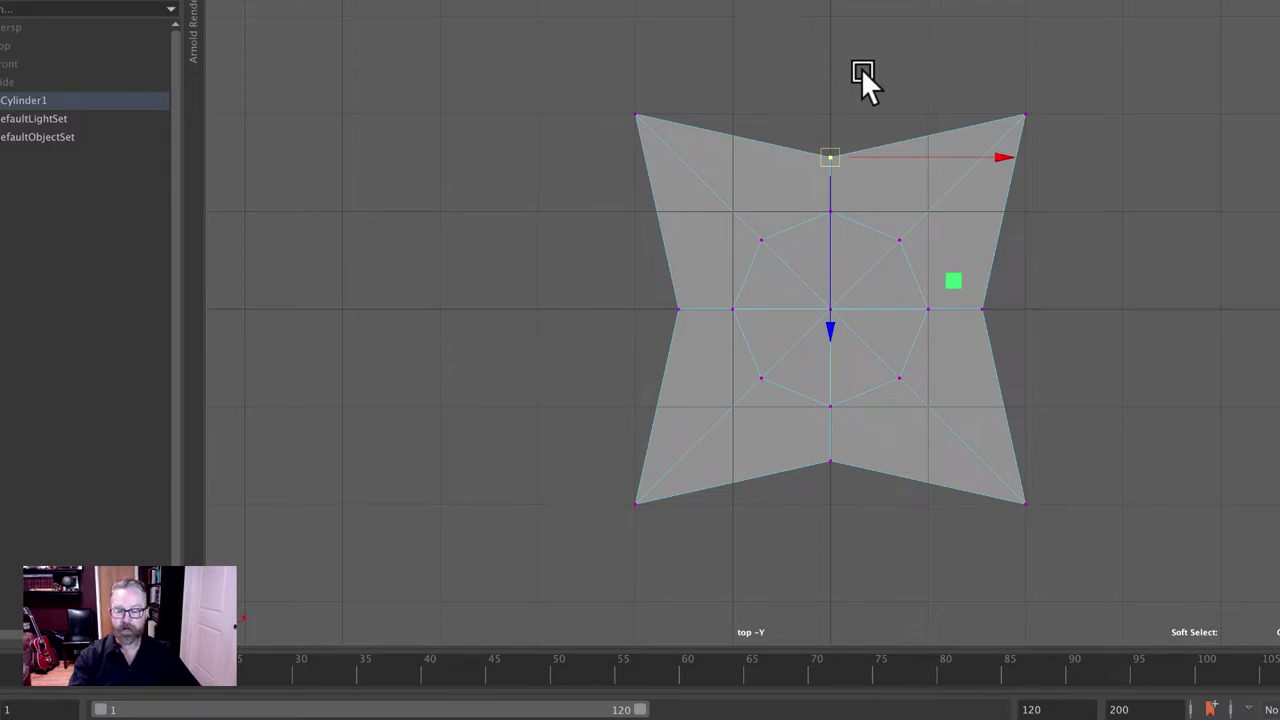
pyautogui.moveTo(862, 68); pyautogui.dragTo(860, 72, button='middle')
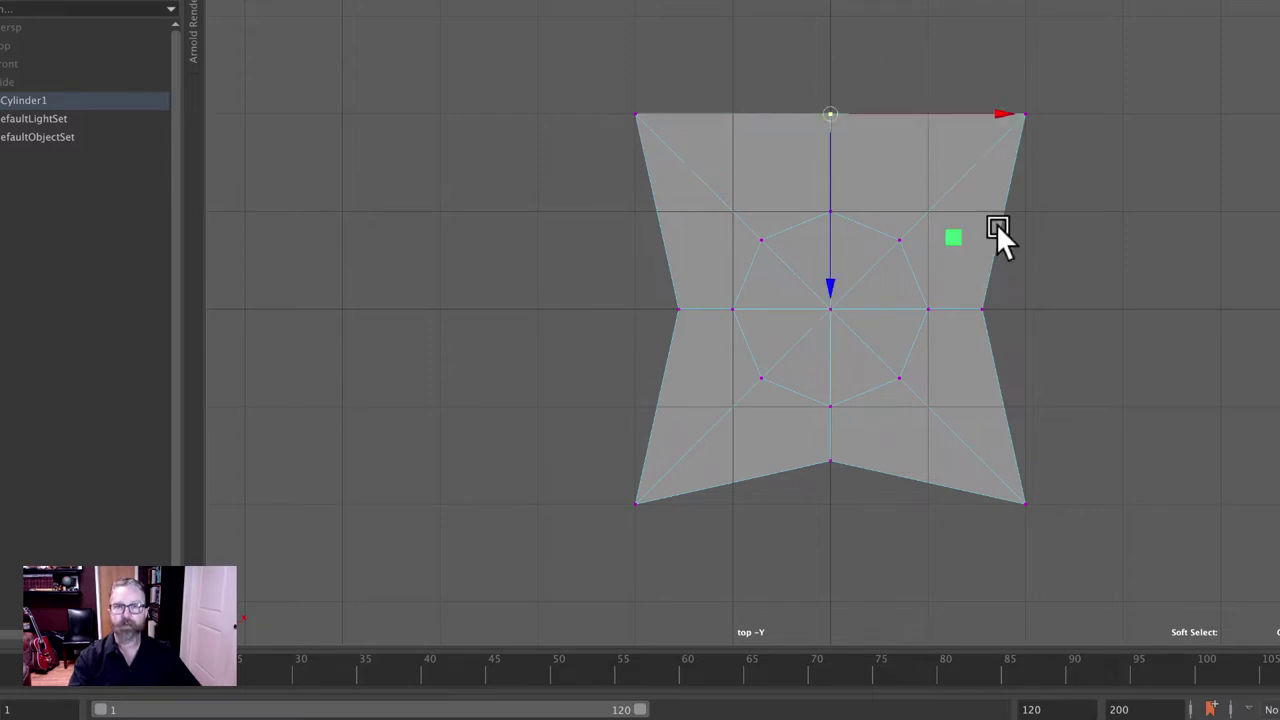
pyautogui.click(982, 305)
pyautogui.moveTo(1046, 340); pyautogui.dragTo(1012, 333, button='middle')
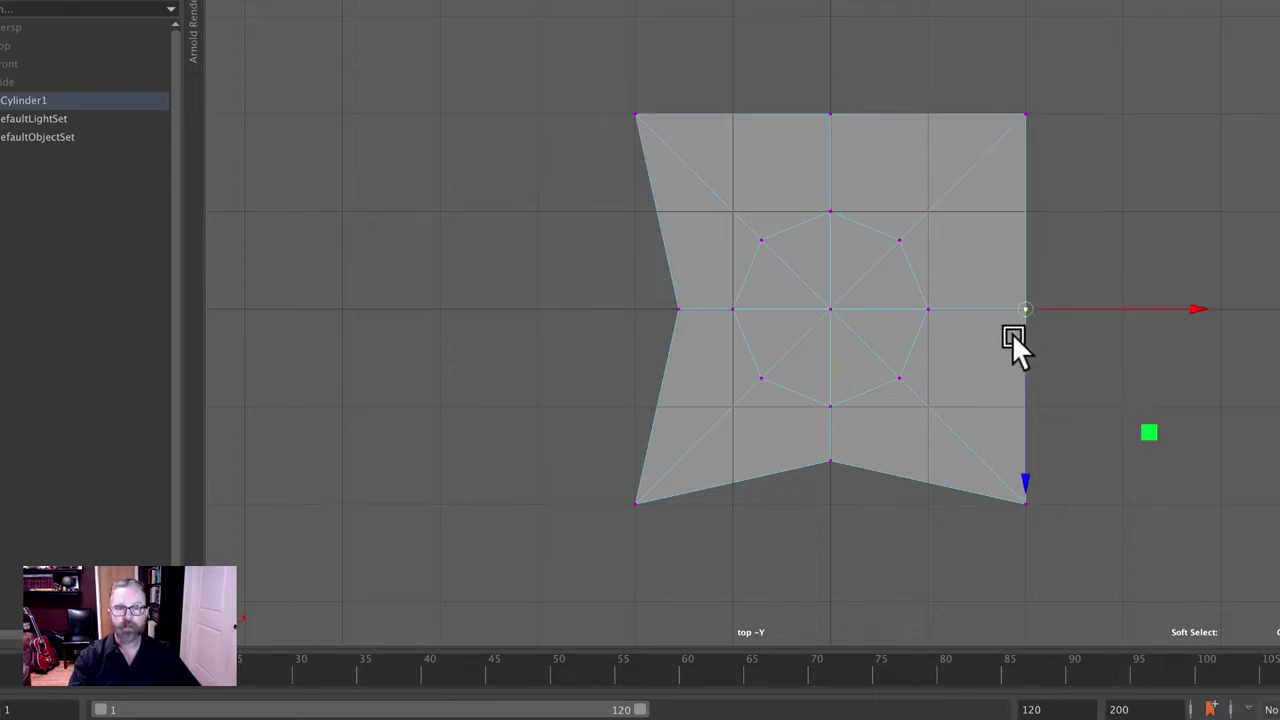
pyautogui.click(821, 457)
pyautogui.moveTo(863, 534); pyautogui.dragTo(842, 498, button='middle')
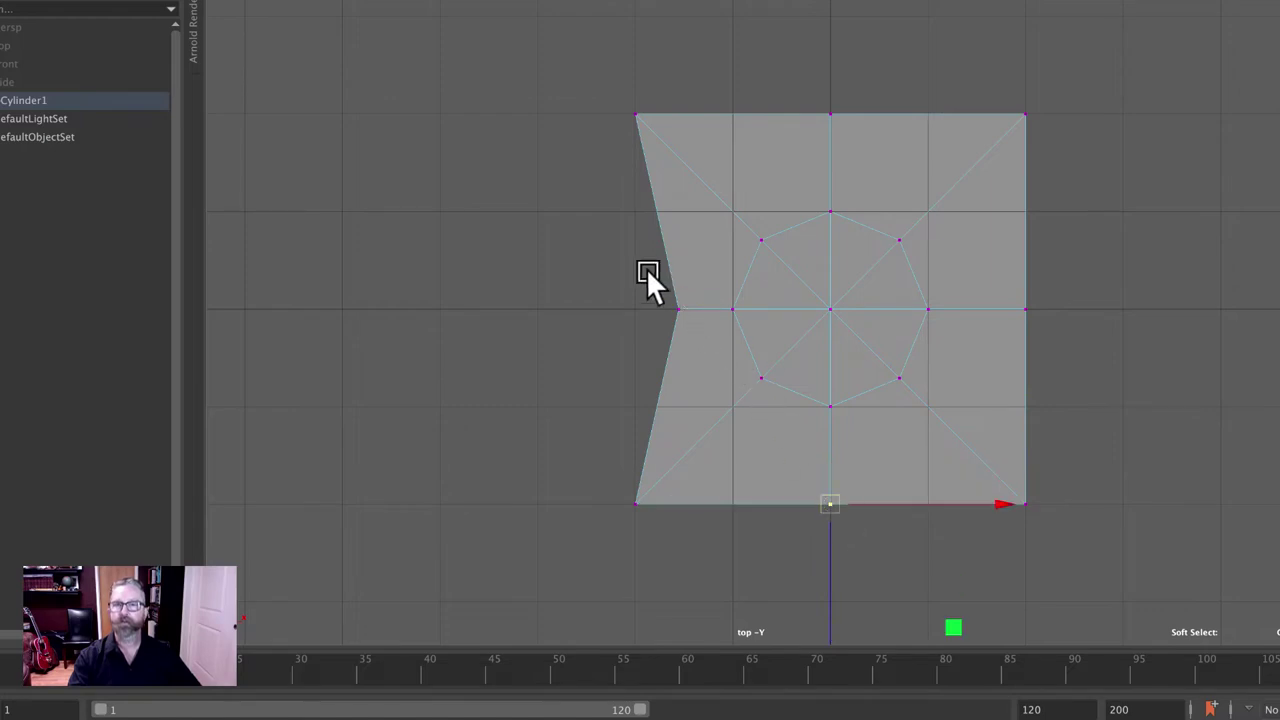
pyautogui.click(680, 315)
pyautogui.moveTo(634, 337); pyautogui.dragTo(631, 323, button='middle')
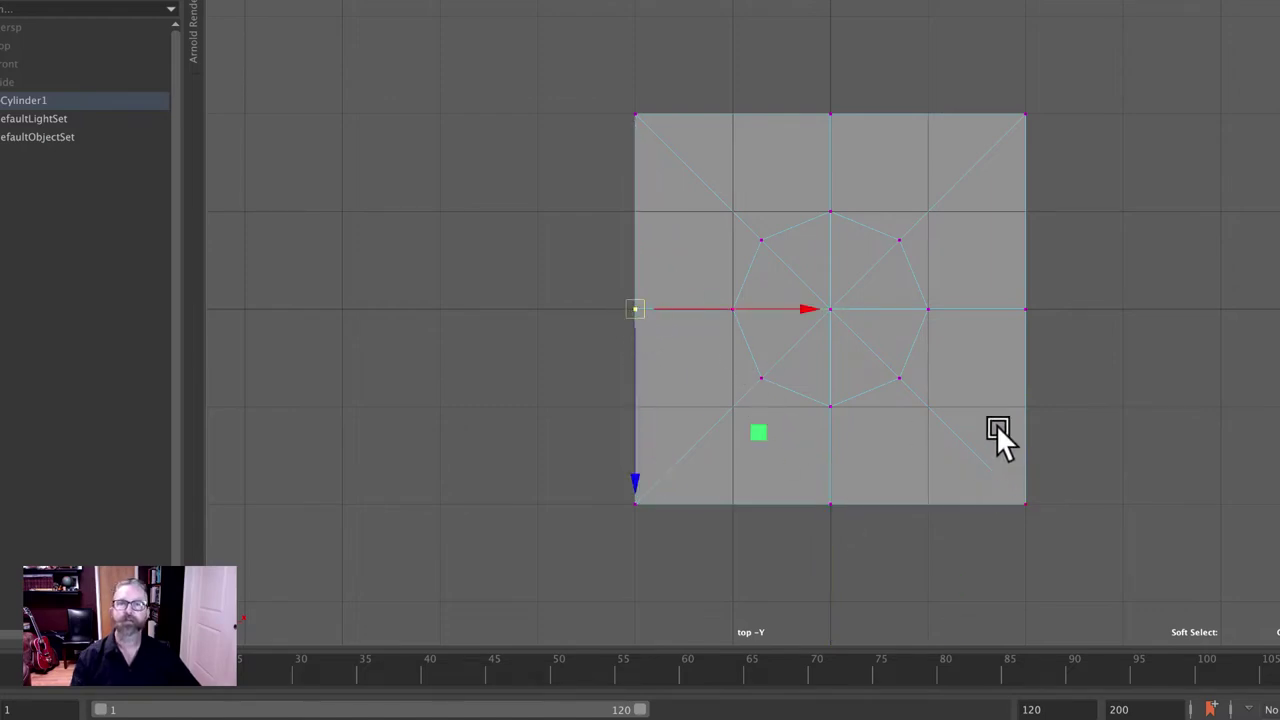
pyautogui.moveTo(853, 212); pyautogui.dragTo(945, 181, button='right')
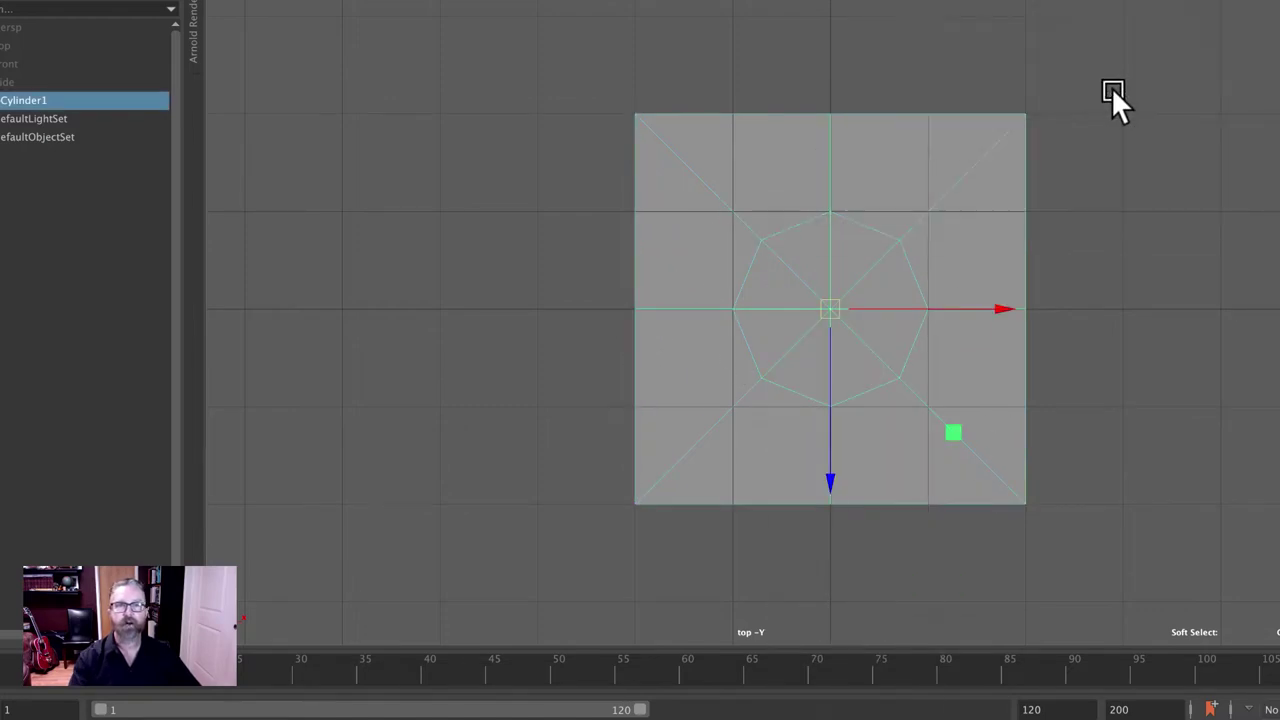
# Check the mesh with smooth preview in the perspective view, and return to the unsmoothed display
pyautogui.press('space')
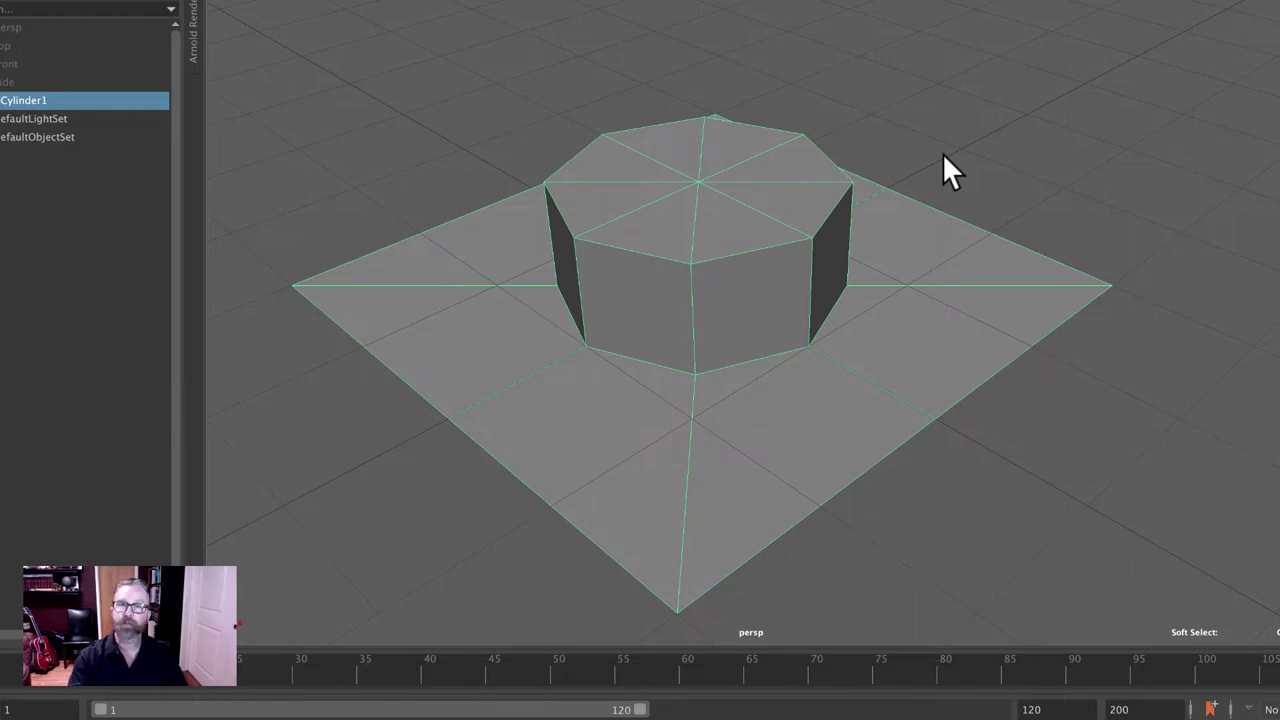
pyautogui.press('3')
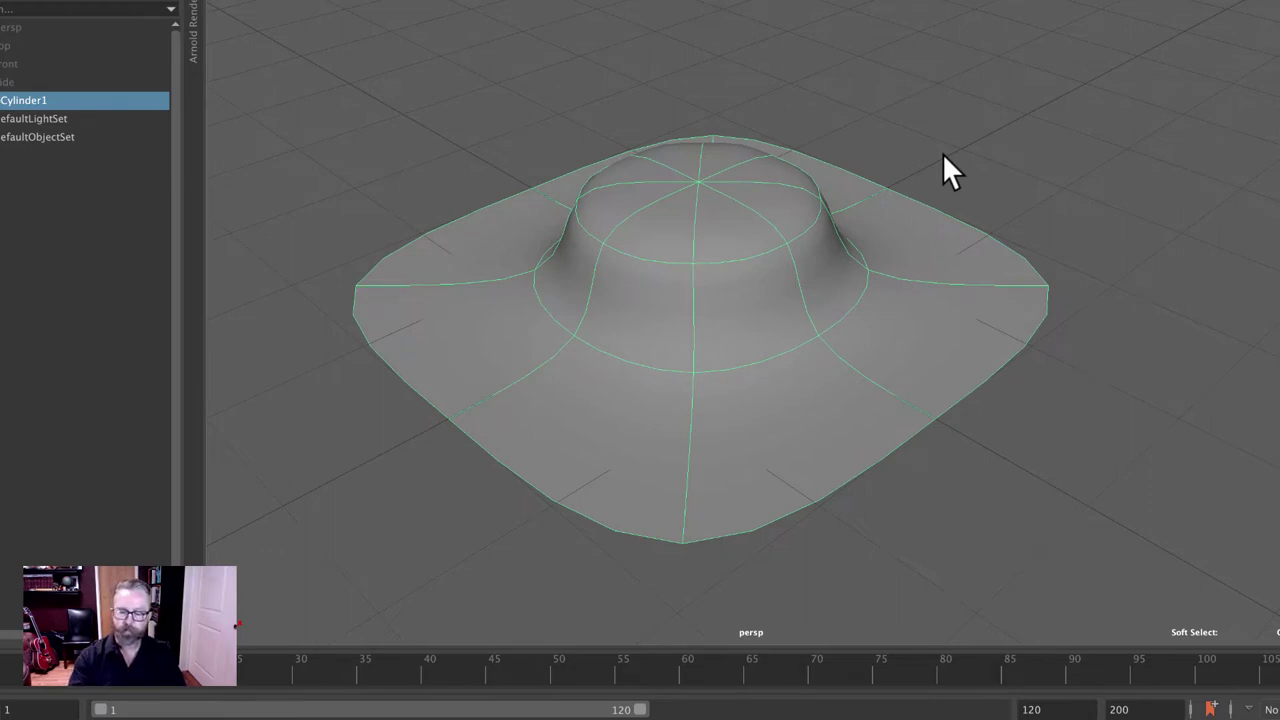
pyautogui.press('1')
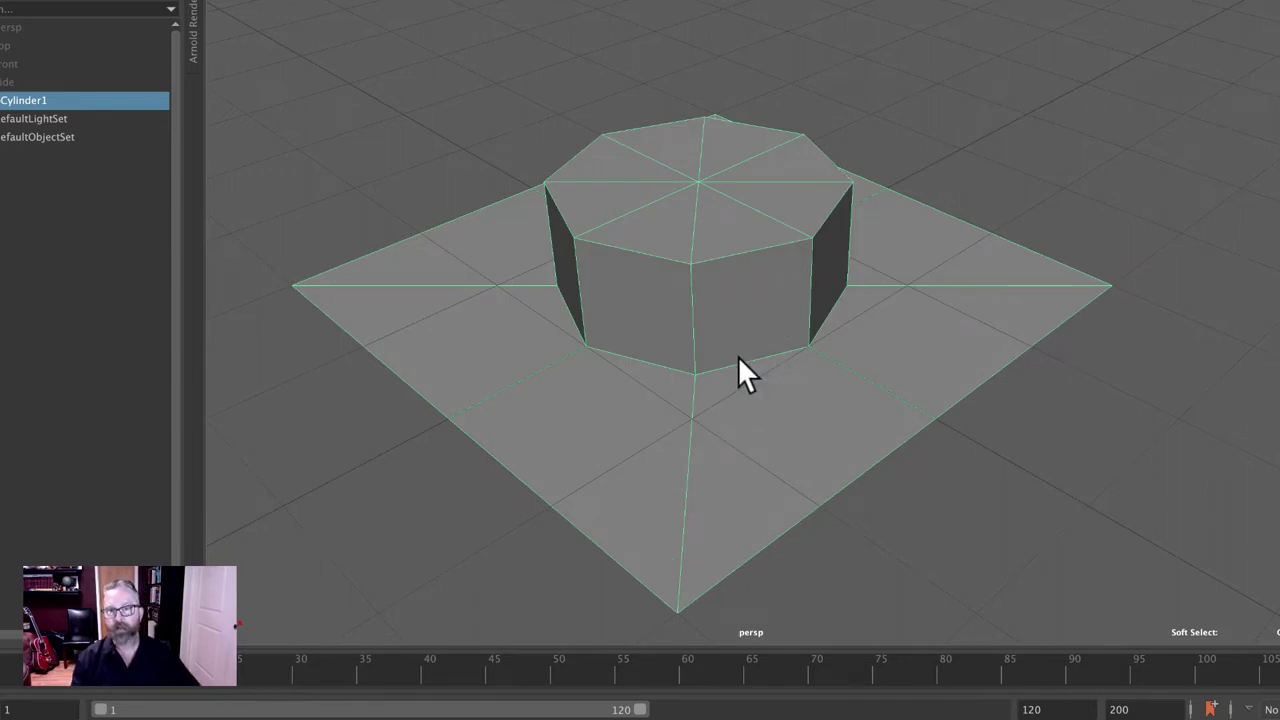
# Select the edge loops around the peg's top rim and around its base, checking them in wireframe before returning to shaded display
pyautogui.moveTo(746, 244)
pyautogui.mouseDown(button='right')
pyautogui.moveTo(747, 200)
pyautogui.moveTo(749, 226)
pyautogui.mouseUp(button='right')
pyautogui.click(749, 251)
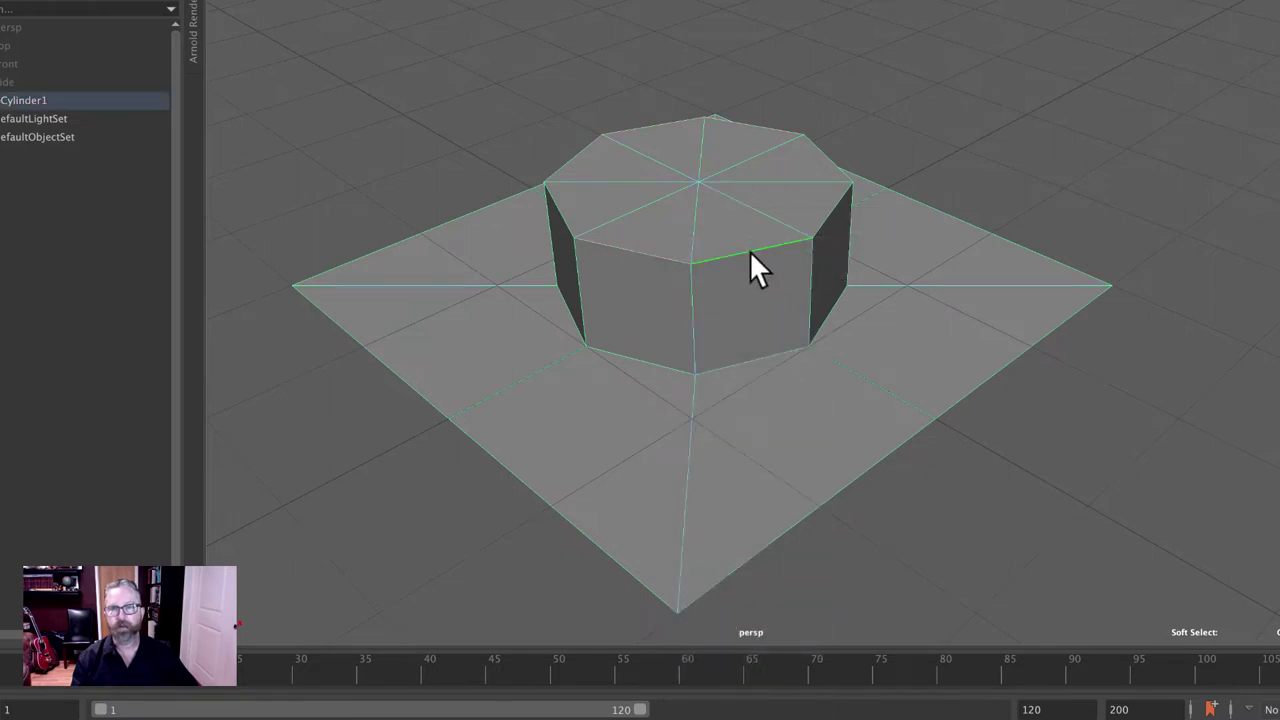
pyautogui.press('4')
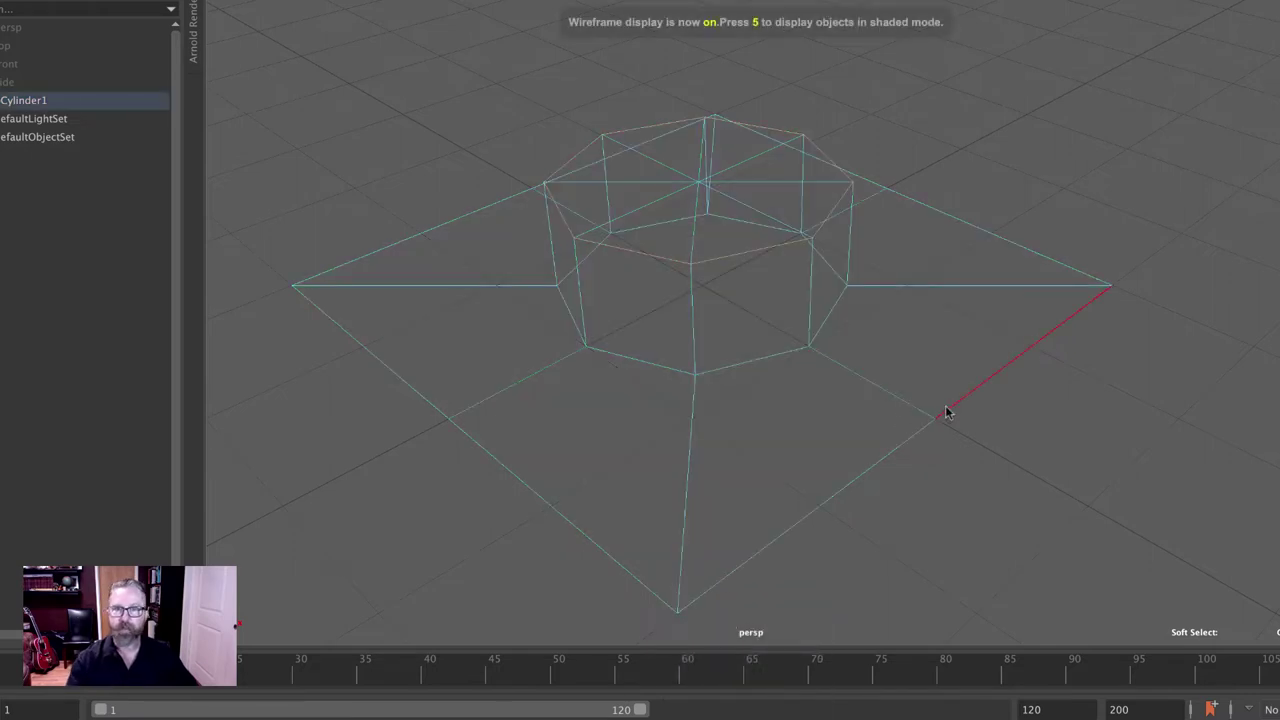
pyautogui.keyDown('alt'); pyautogui.moveTo(949, 414); pyautogui.dragTo(1029, 471); pyautogui.keyUp('alt')
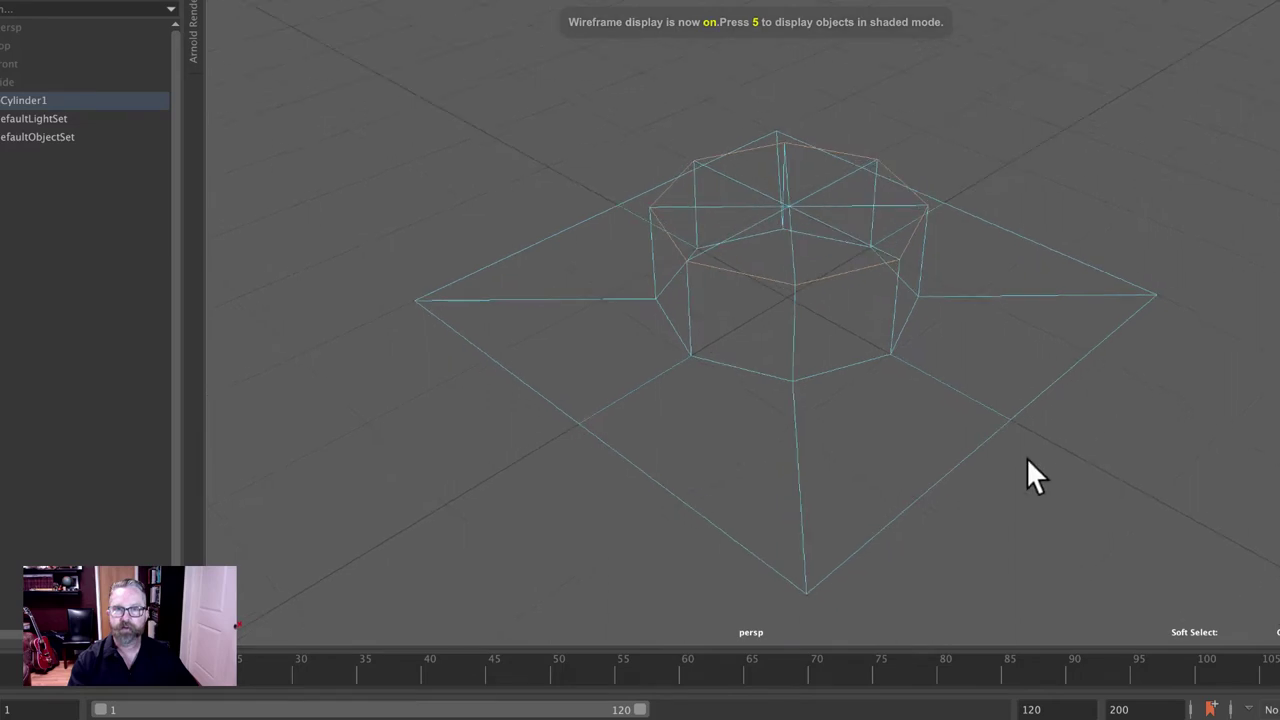
pyautogui.keyDown('alt'); pyautogui.moveTo(1029, 471); pyautogui.dragTo(1209, 491, button='right'); pyautogui.keyUp('alt')
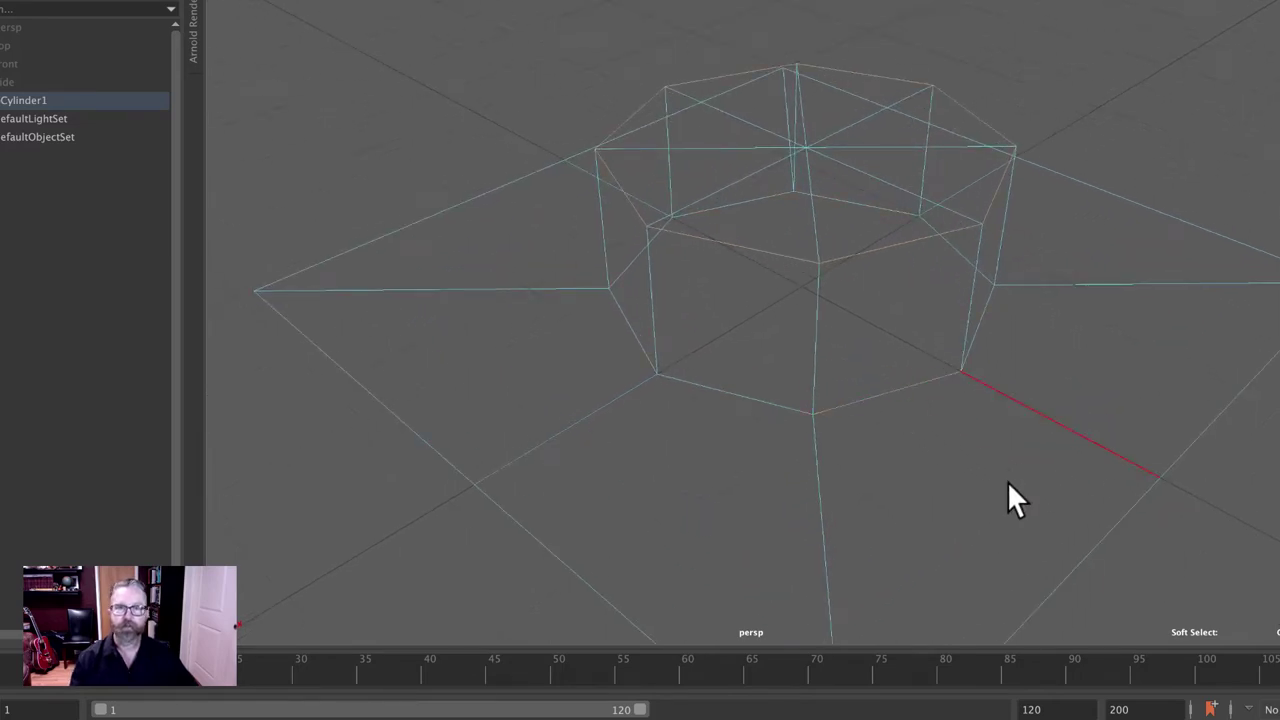
pyautogui.keyDown('alt'); pyautogui.moveTo(1017, 486); pyautogui.dragTo(960, 480); pyautogui.keyUp('alt')
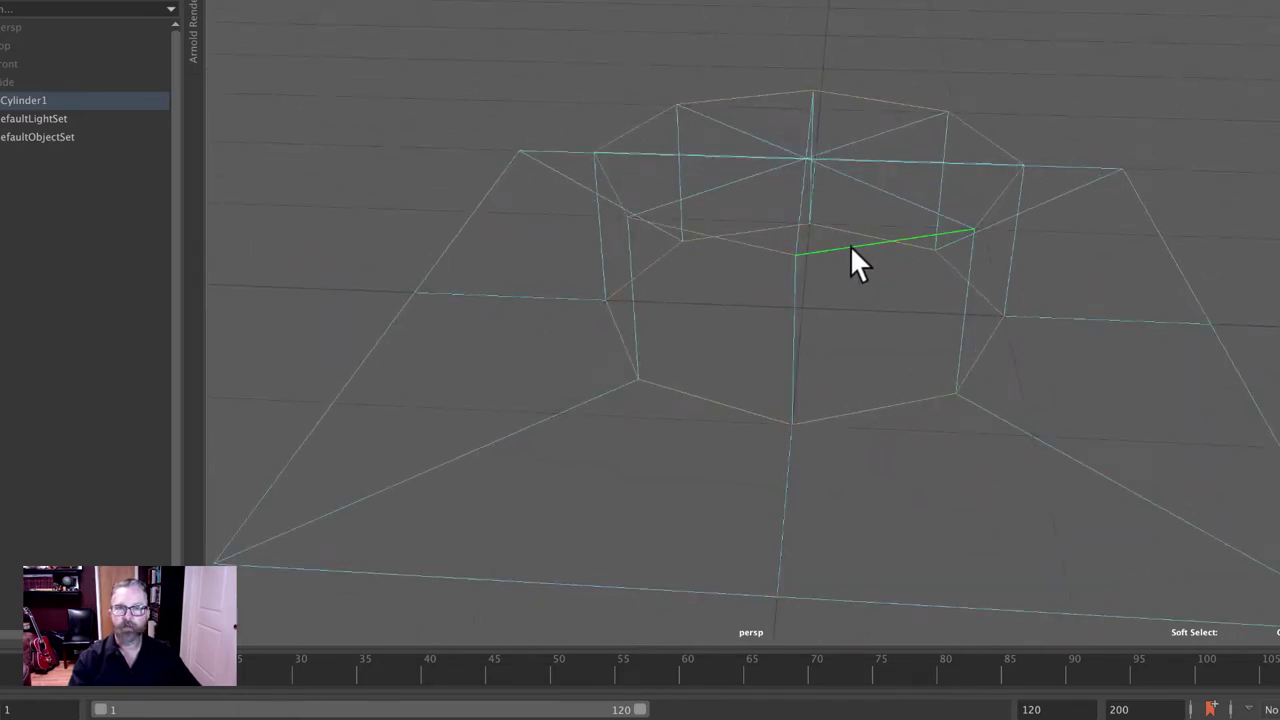
pyautogui.keyDown('alt'); pyautogui.moveTo(1074, 402); pyautogui.dragTo(1066, 395, button='middle'); pyautogui.keyUp('alt')
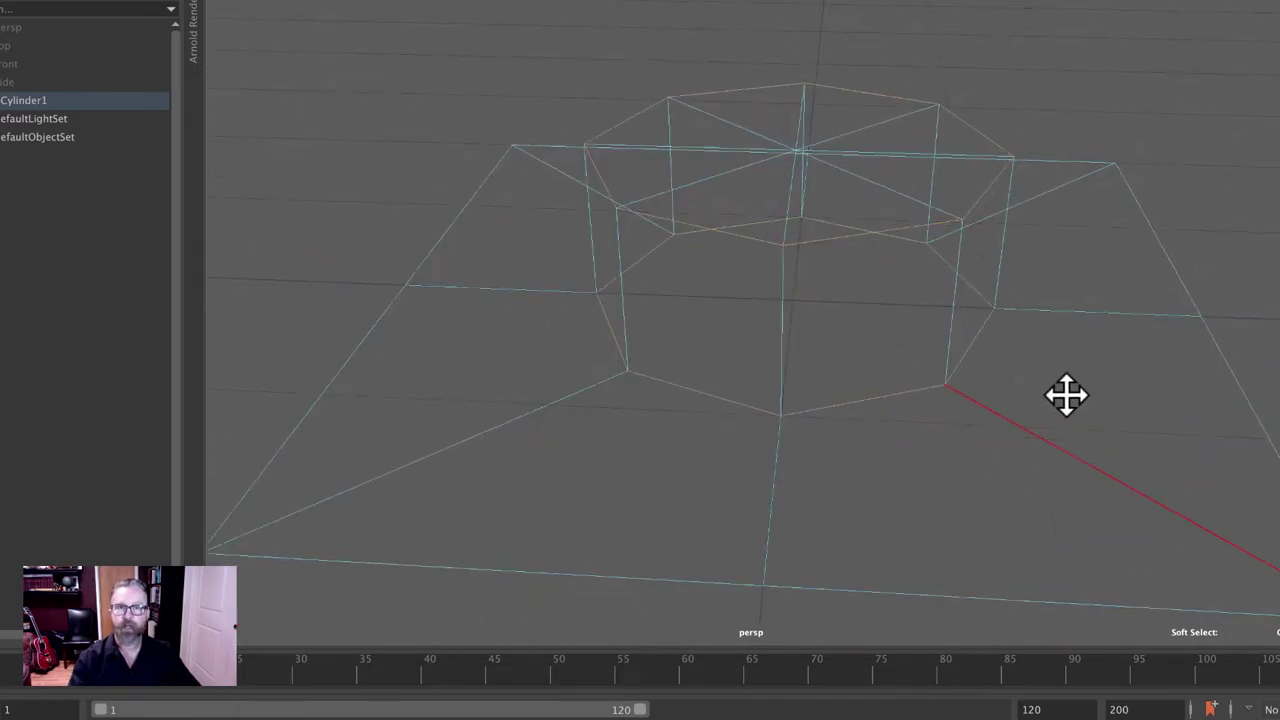
pyautogui.press('5')
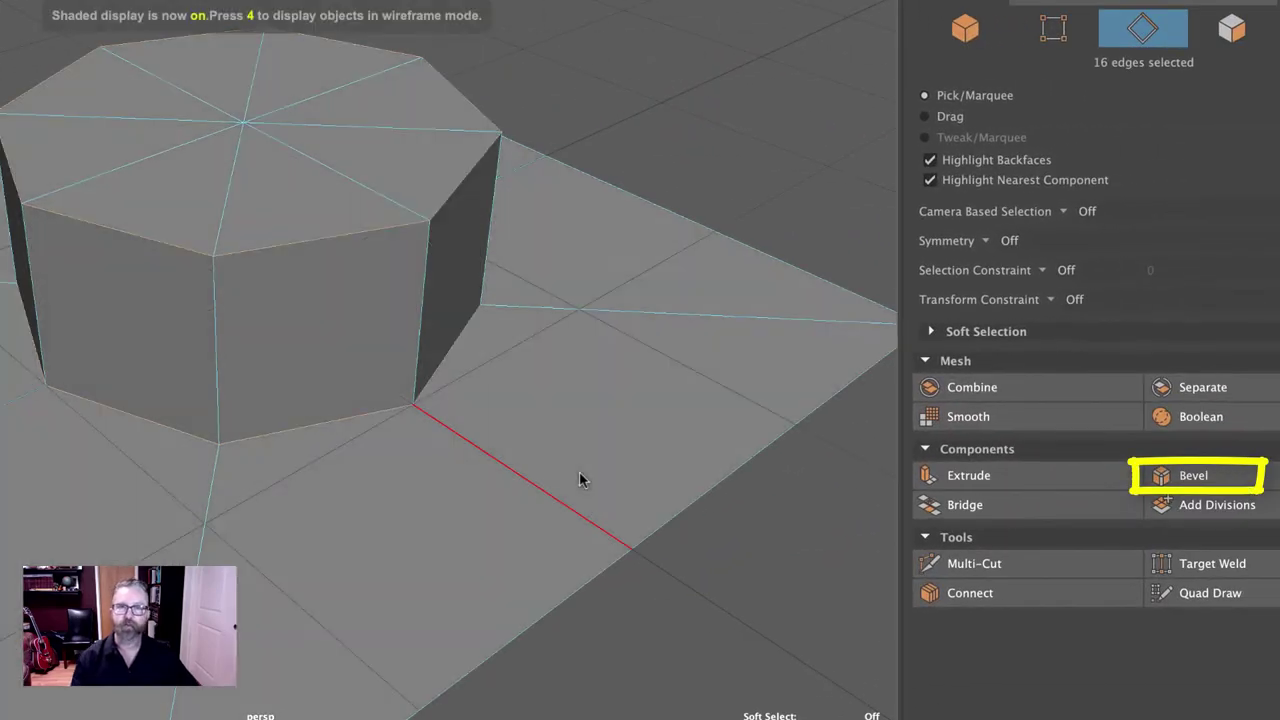
# Bevel the selected rim and base edge loops with a Fraction of 0.2 and 2 Segments
pyautogui.click(1241, 479)
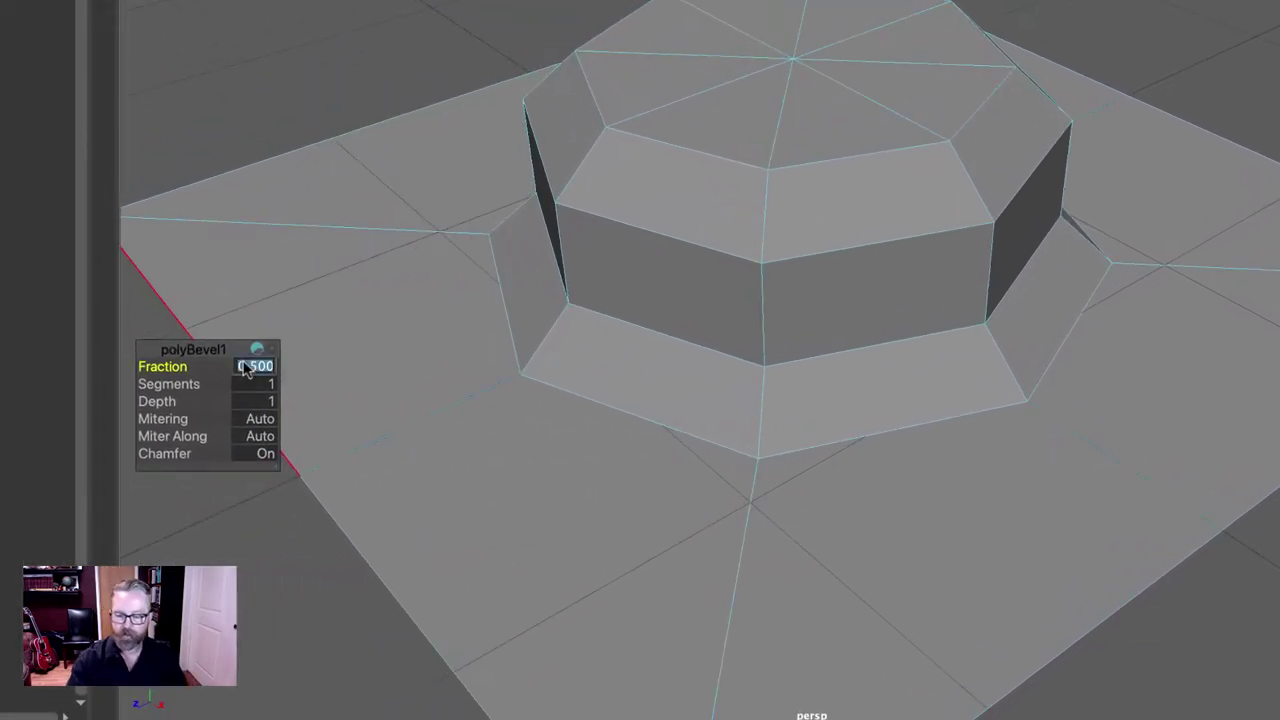
pyautogui.press('BackSpace')
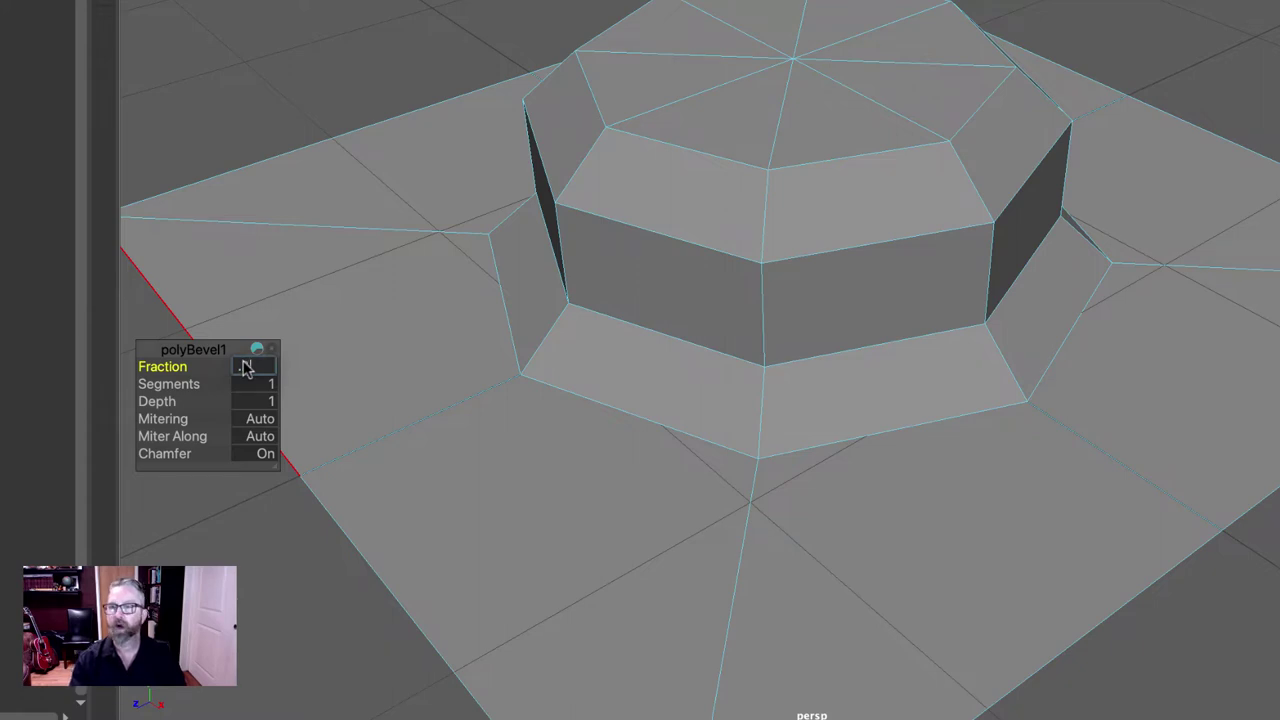
pyautogui.write('0.2')
pyautogui.press('Return')
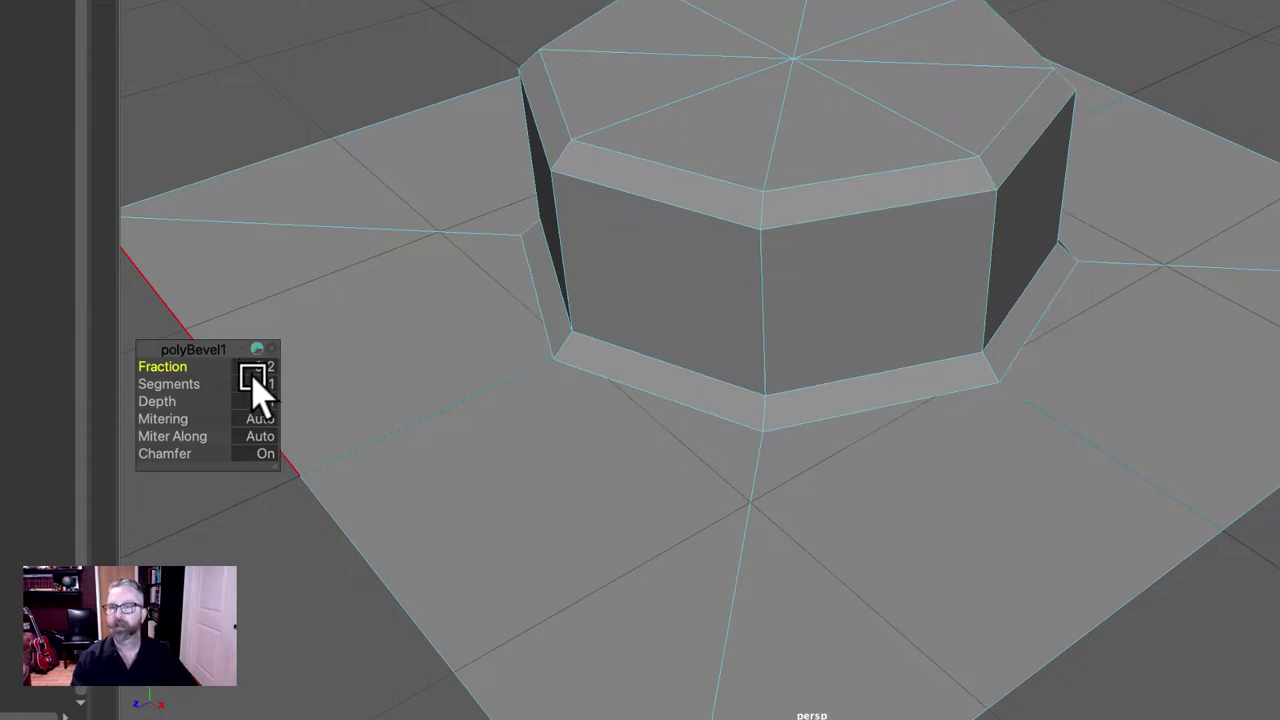
pyautogui.click(253, 385)
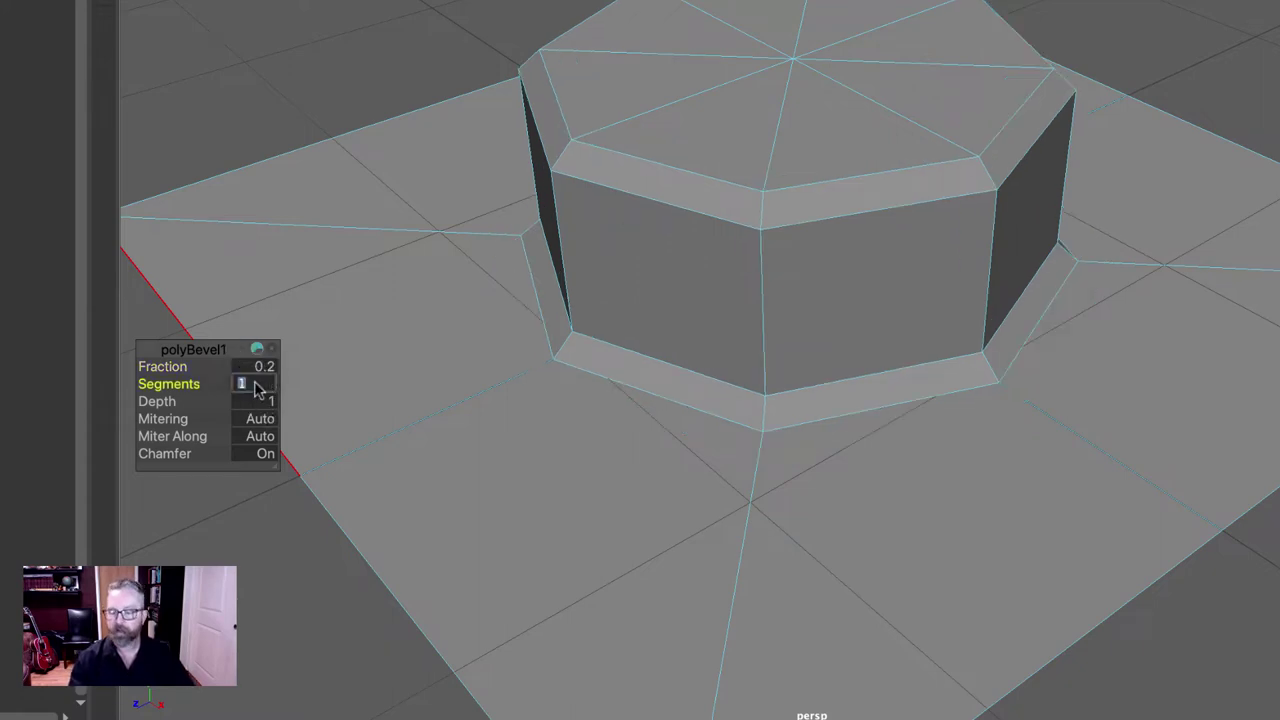
pyautogui.write('2')
pyautogui.press('Return')
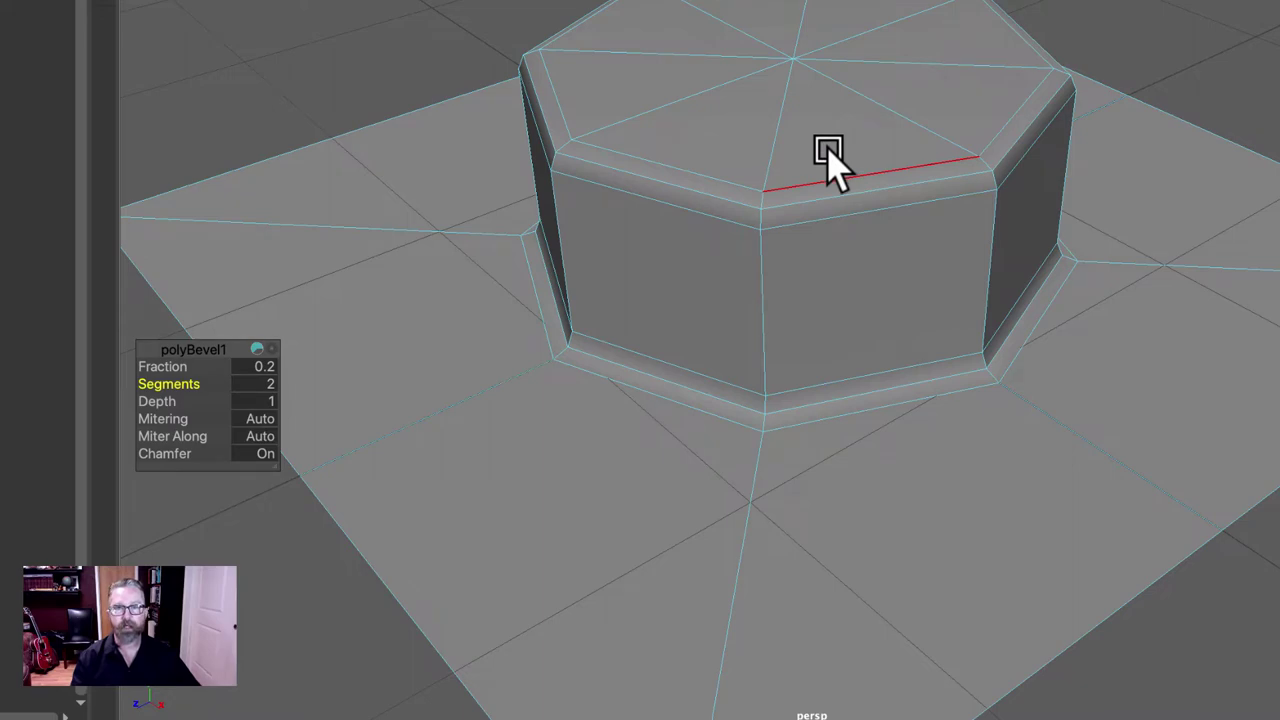
# Return the cylinder to object mode and inspect the beveled peg in smooth preview from the side and above
pyautogui.moveTo(827, 150); pyautogui.dragTo(929, 84, button='right')
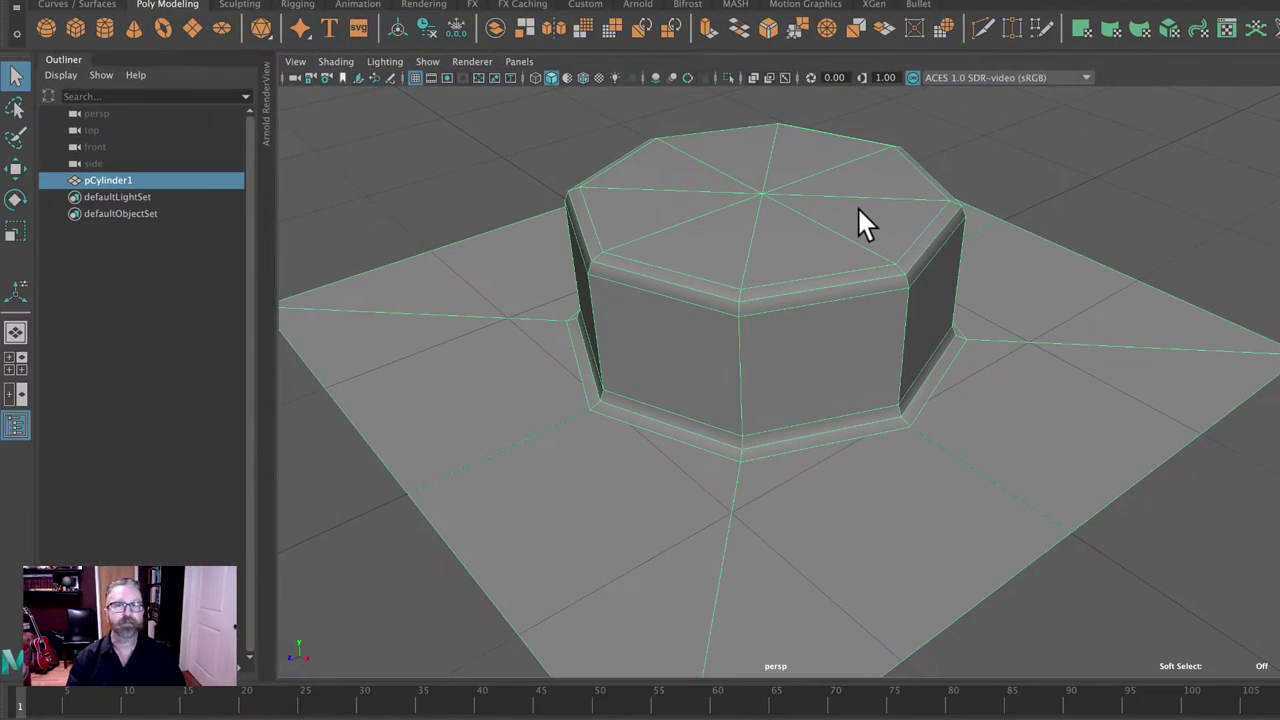
pyautogui.press('3')
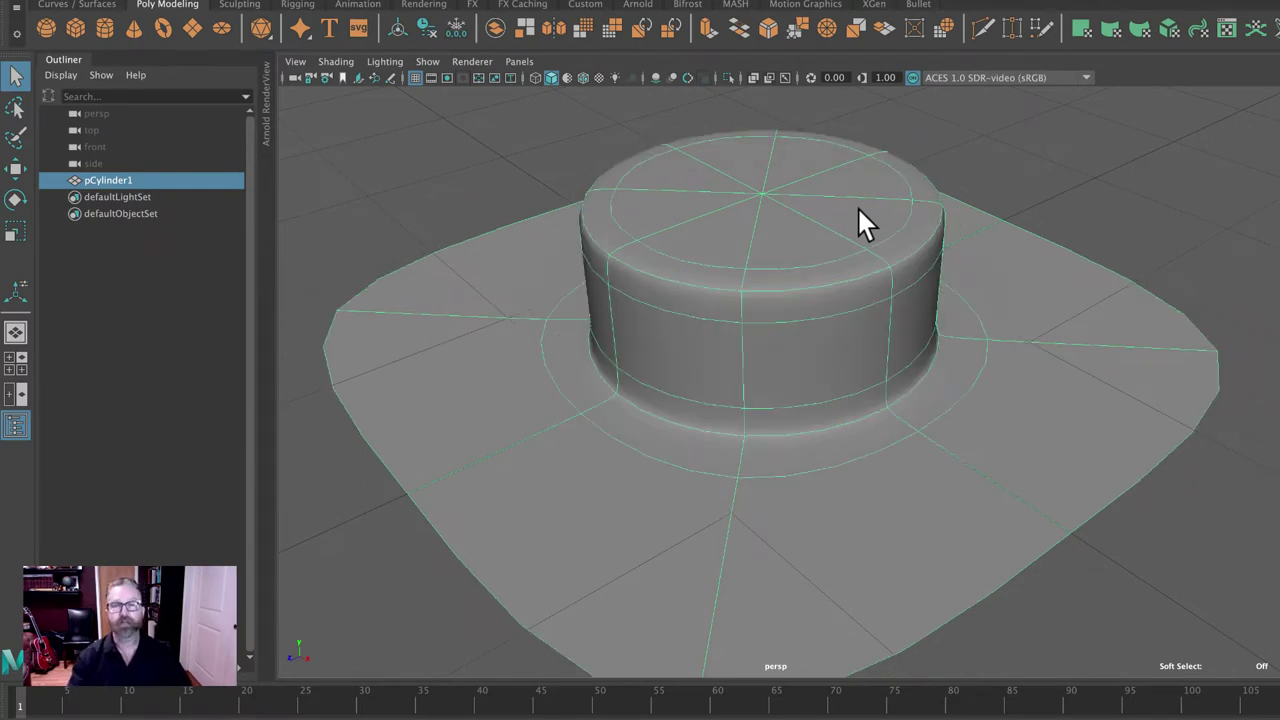
pyautogui.keyDown('alt'); pyautogui.moveTo(1018, 296); pyautogui.dragTo(778, 266); pyautogui.keyUp('alt')
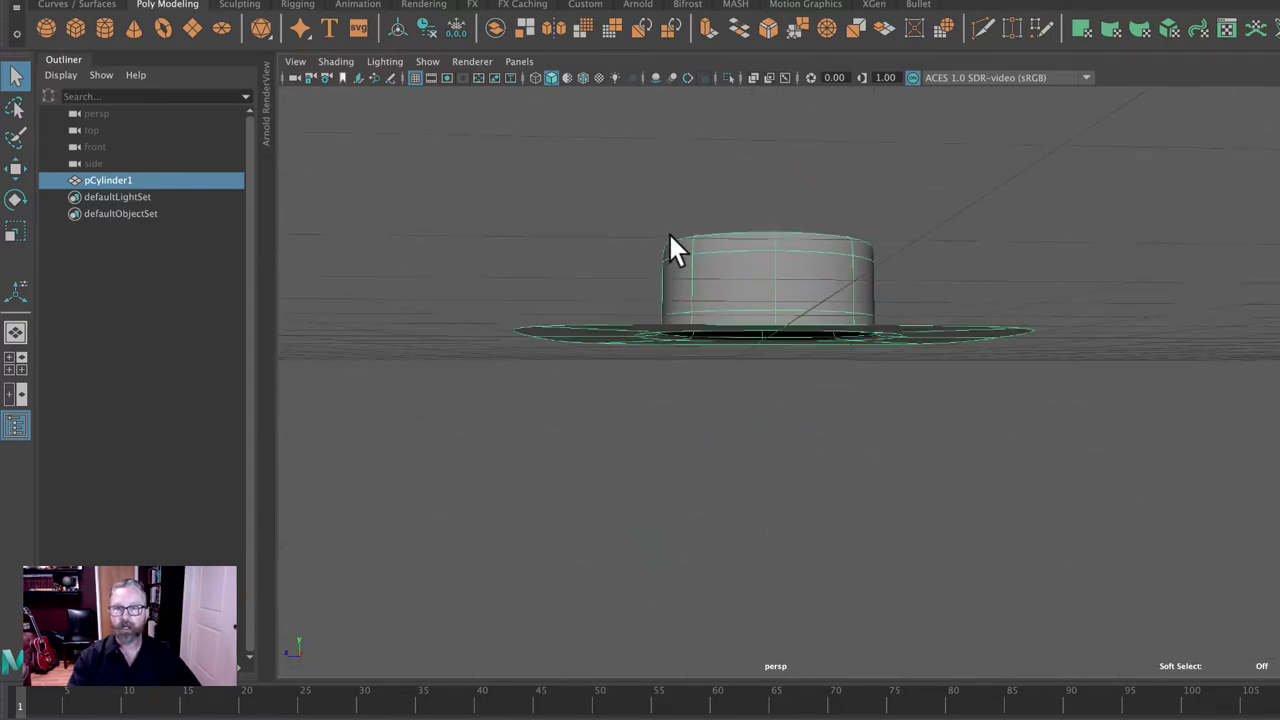
pyautogui.moveTo(763, 323)
pyautogui.keyDown('alt'); pyautogui.mouseDown()
pyautogui.moveTo(751, 331)
pyautogui.moveTo(789, 346)
pyautogui.moveTo(840, 338)
pyautogui.moveTo(766, 343)
pyautogui.mouseUp(); pyautogui.keyUp('alt')
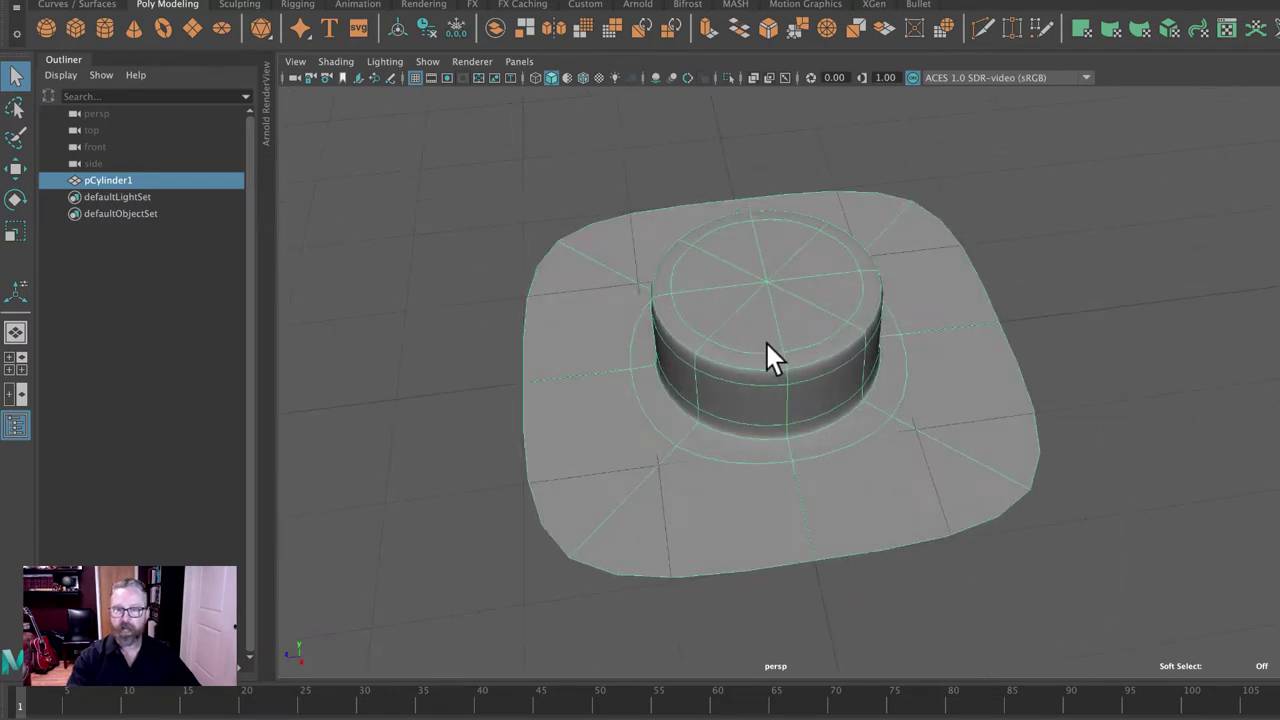
# Return the peg to unsmoothed display and review its construction history inputs
pyautogui.press('1')
pyautogui.keyDown('alt'); pyautogui.moveTo(1042, 314); pyautogui.dragTo(1103, 283); pyautogui.keyUp('alt')
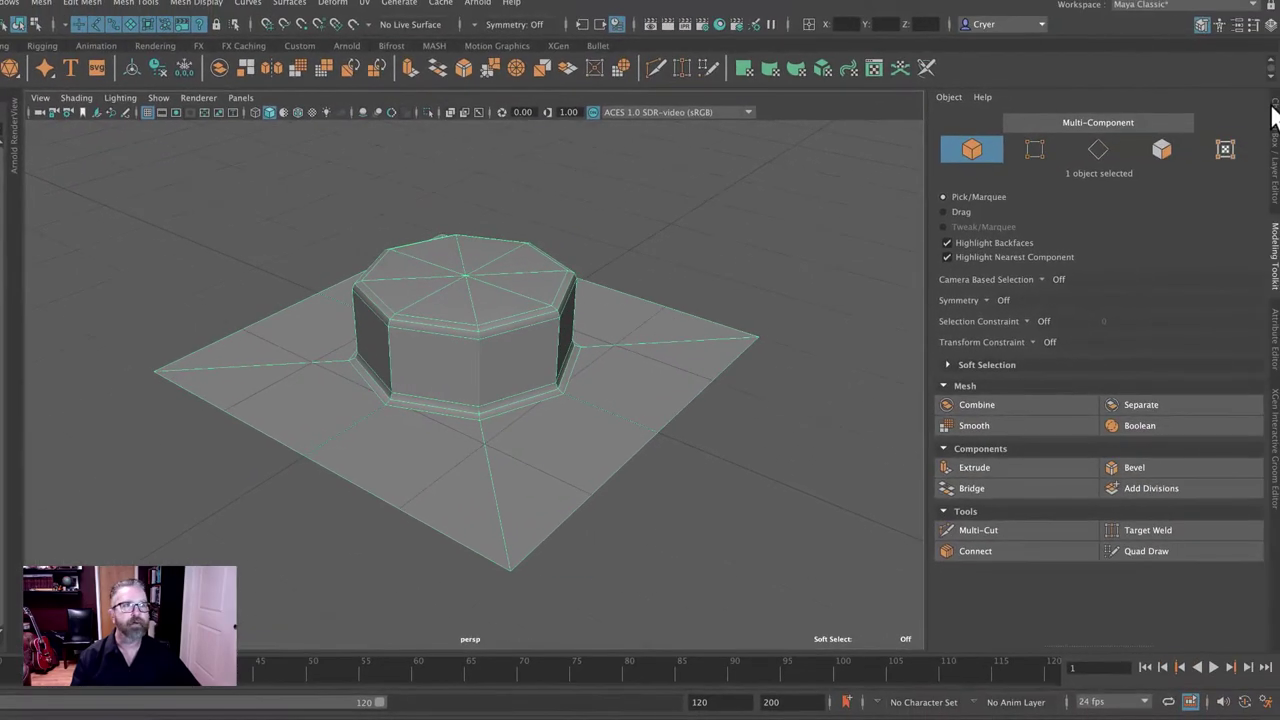
pyautogui.click(1274, 118)
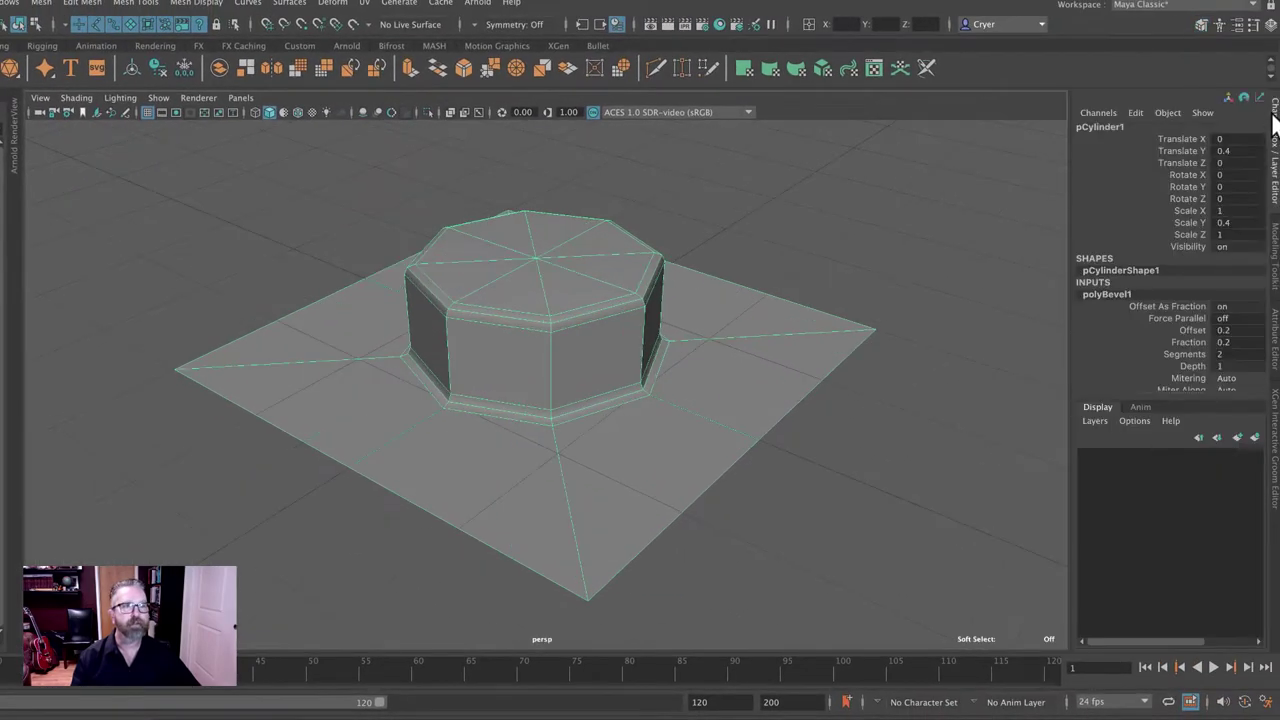
pyautogui.scroll(-4, 1265, 290)
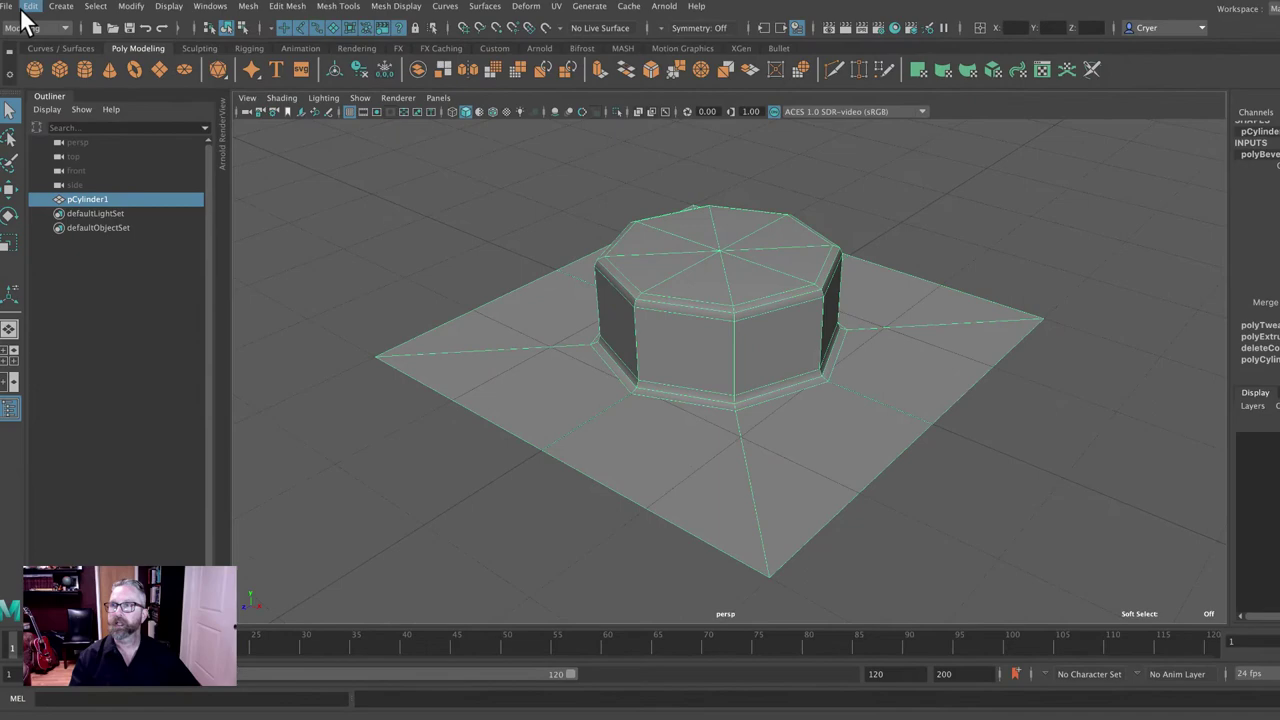
# Delete the construction history of the selected peg only
pyautogui.click(30, 6)
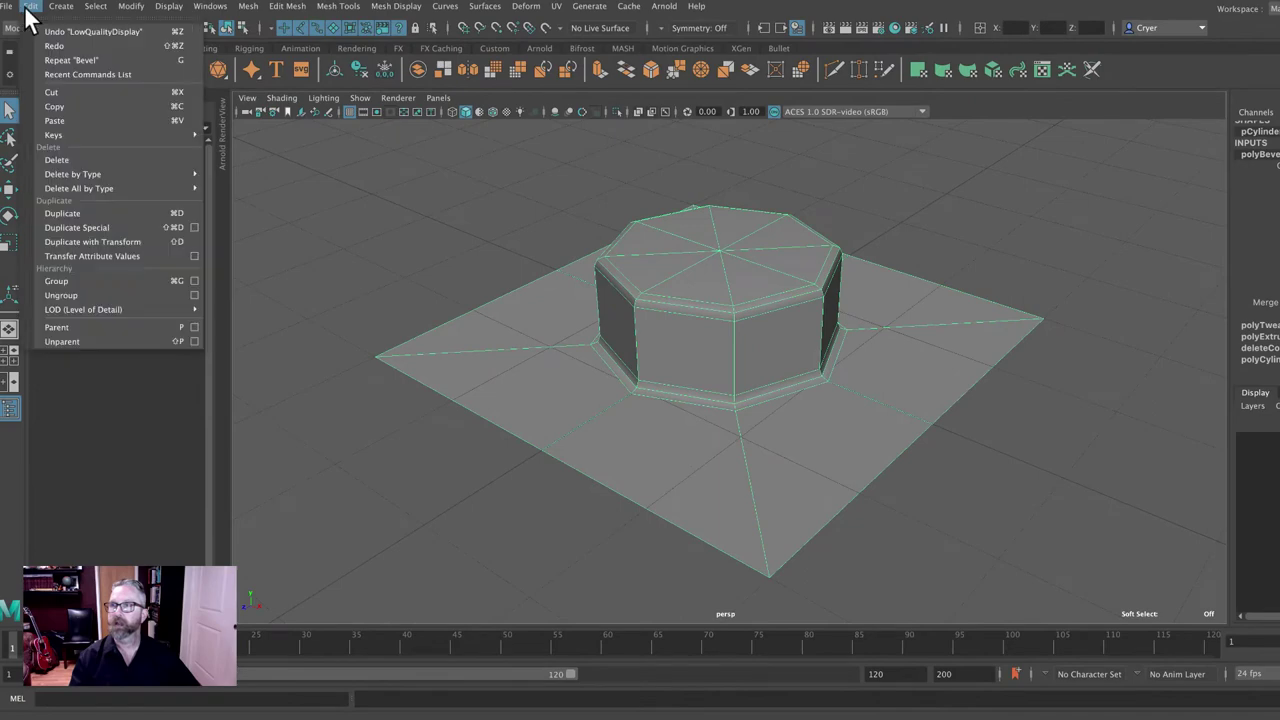
pyautogui.moveTo(136, 174)
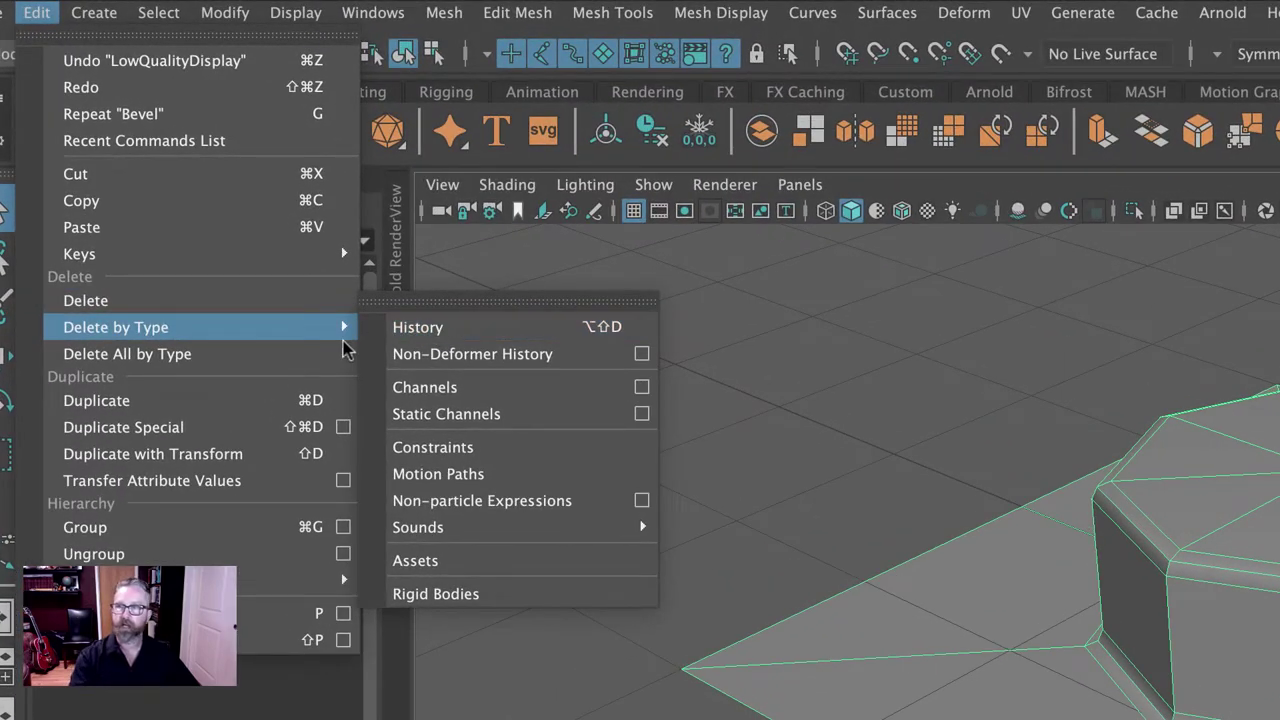
pyautogui.moveTo(288, 362)
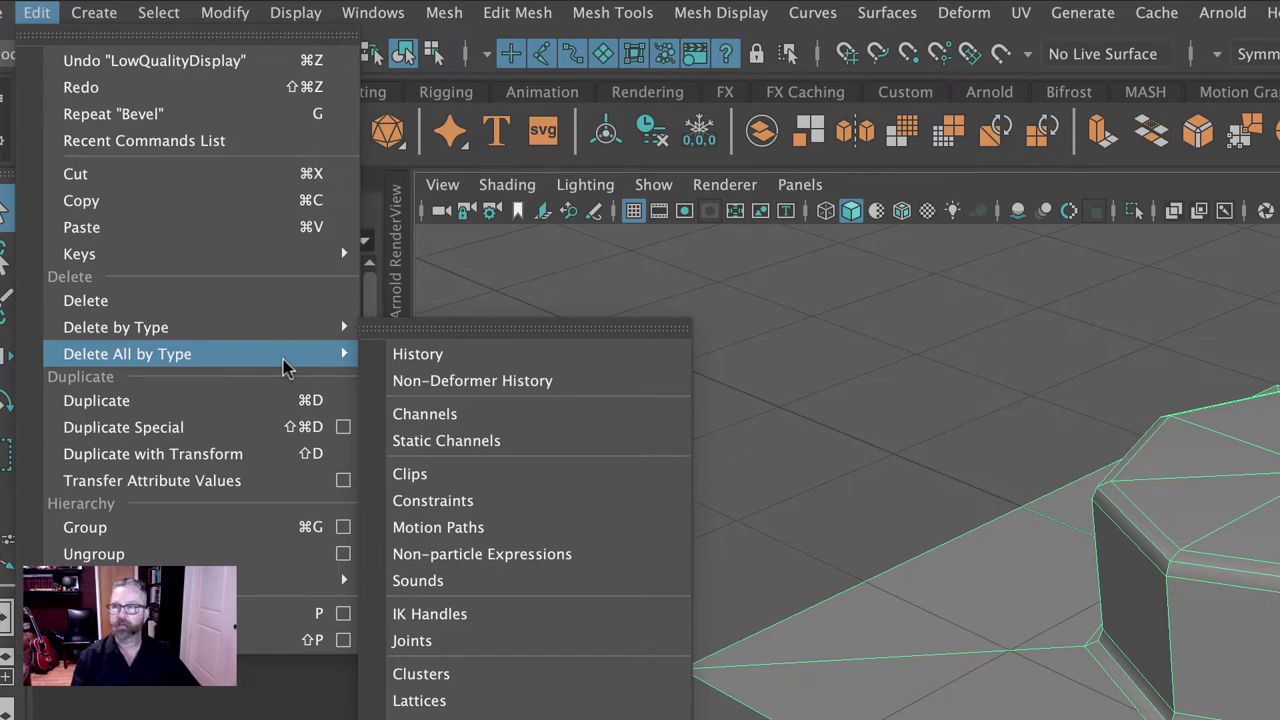
pyautogui.moveTo(276, 340)
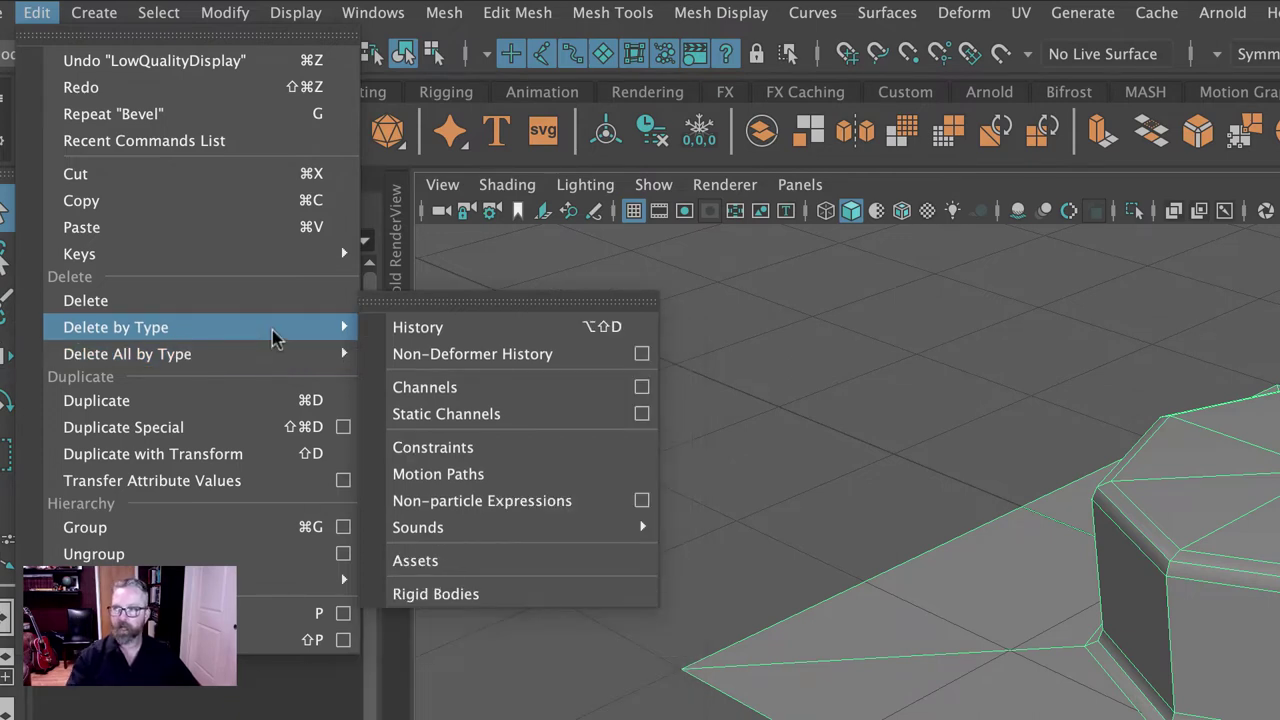
pyautogui.click(392, 338)
pyautogui.press('f')
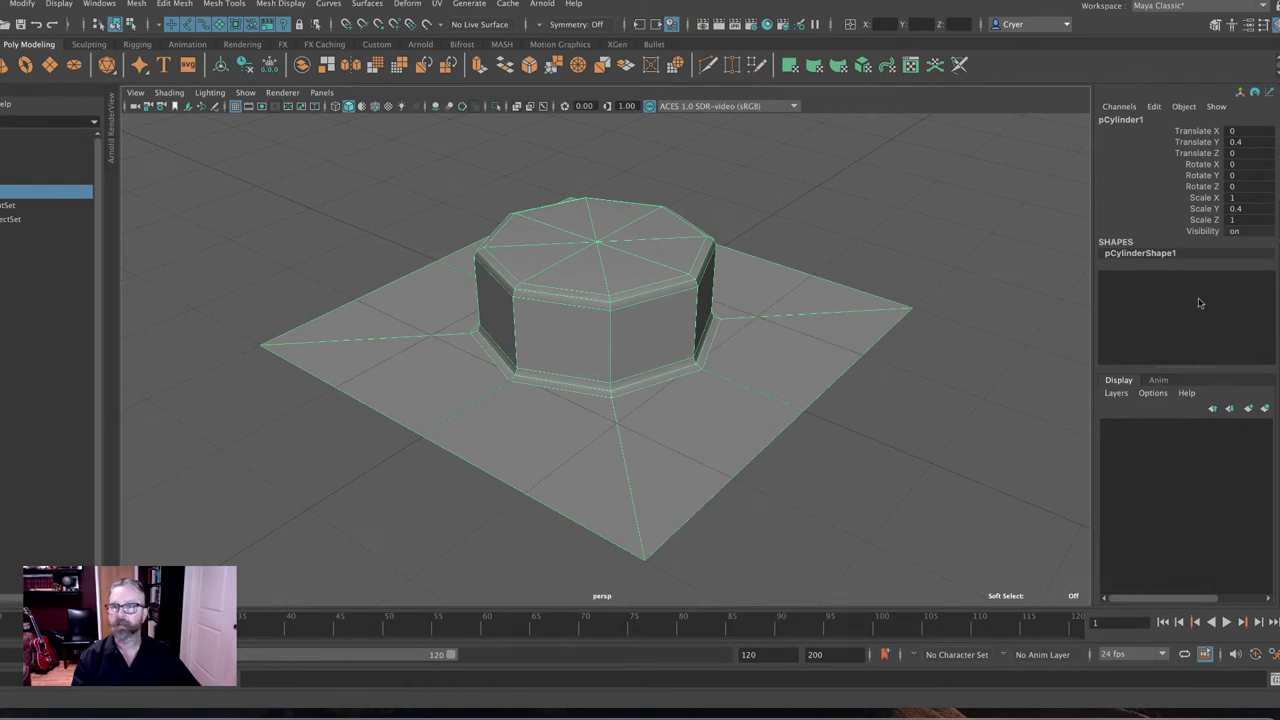
# Check the peg's pivot position at its base in the front and perspective views
pyautogui.press('w')
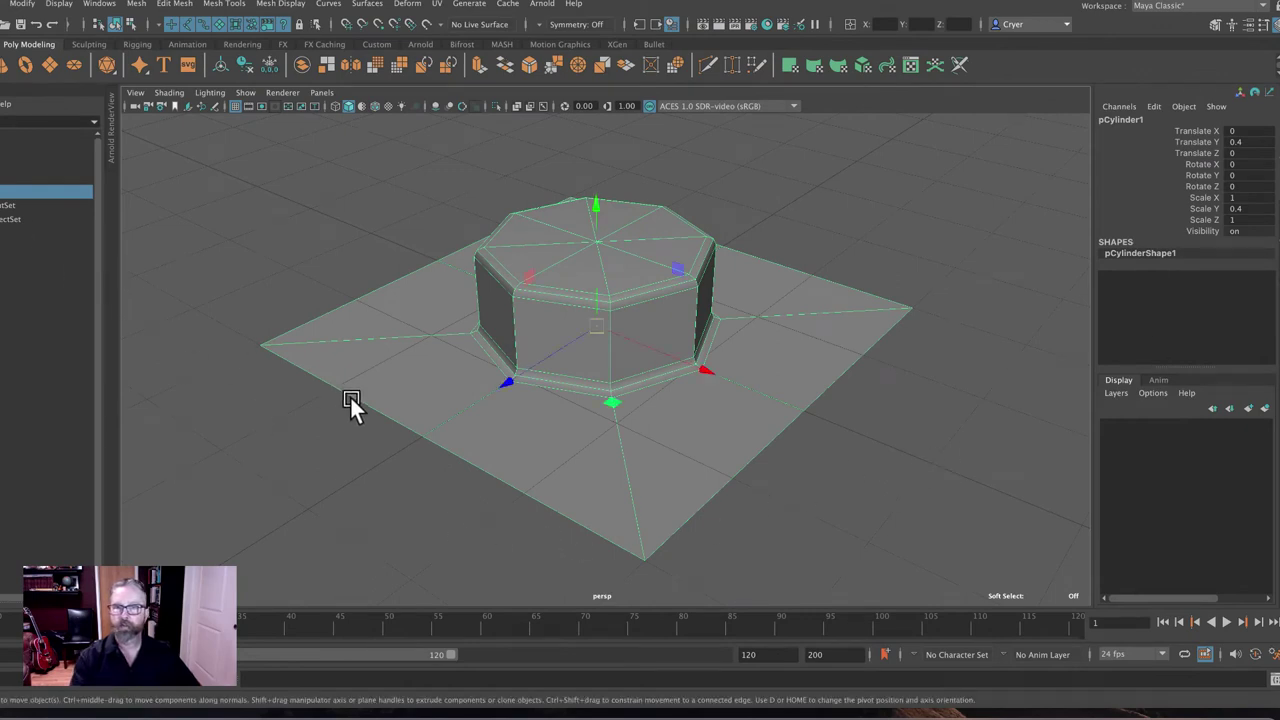
pyautogui.press('space')
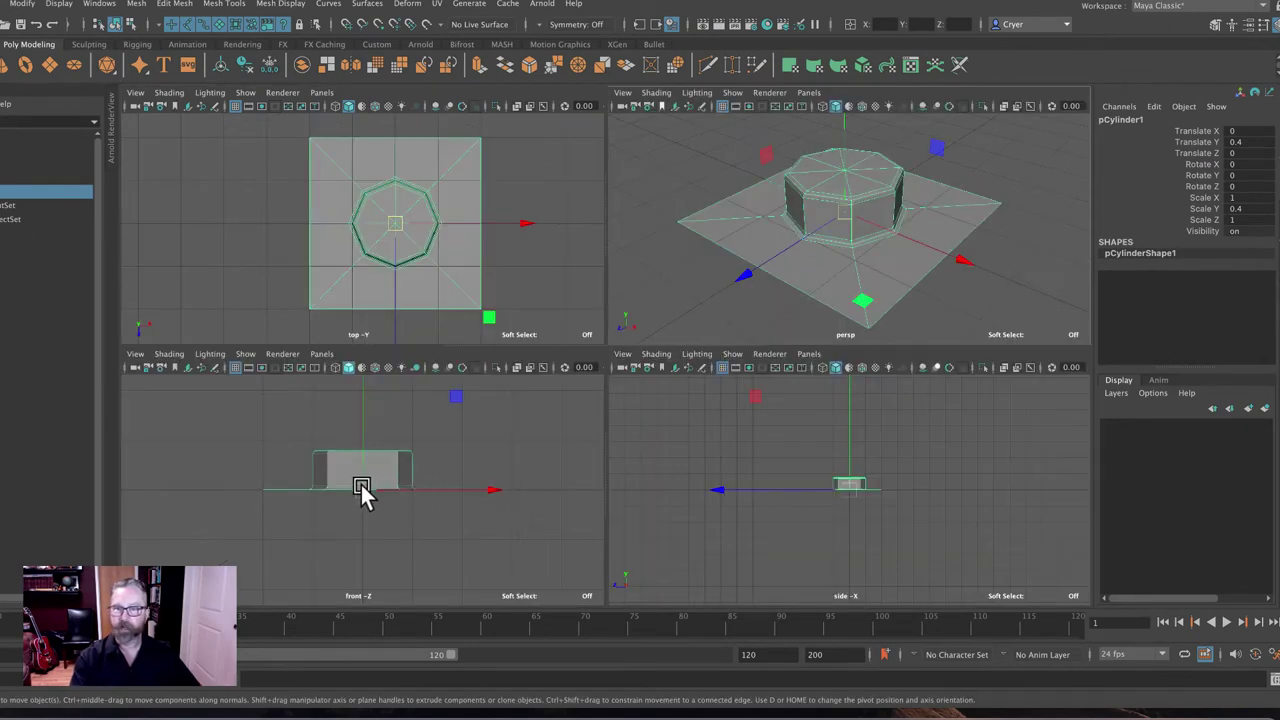
pyautogui.press('space')
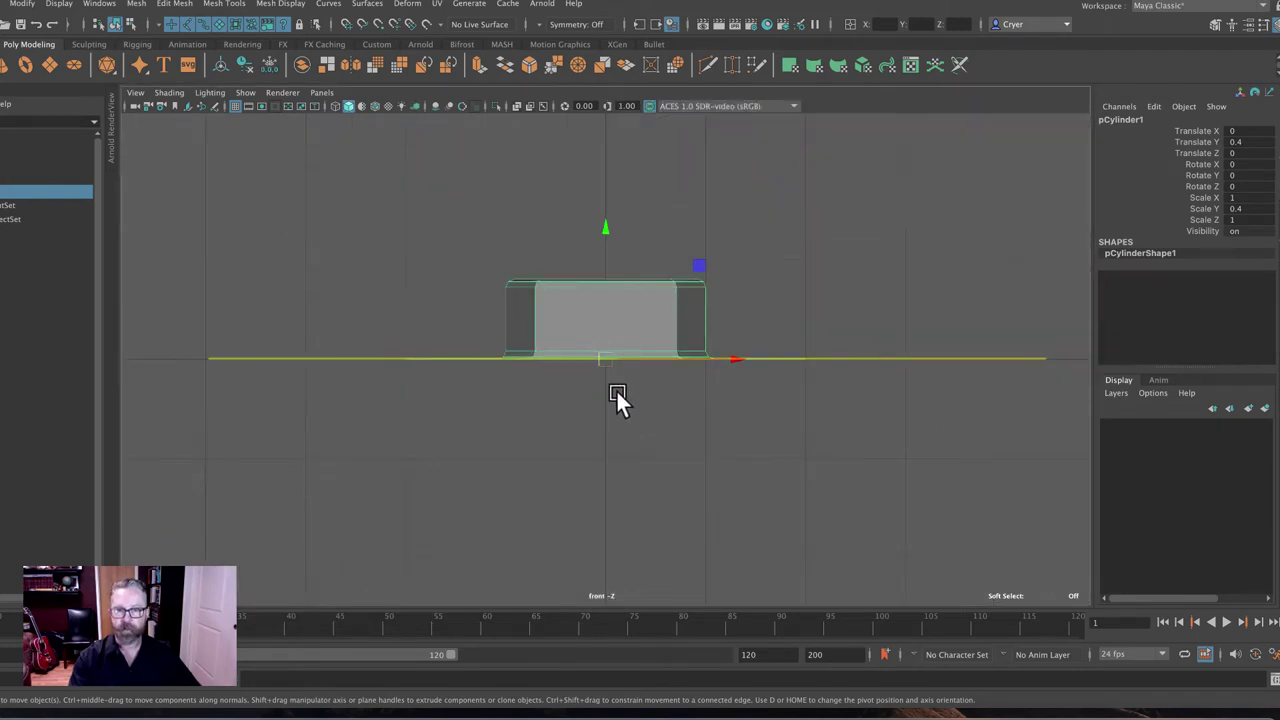
pyautogui.press('space')
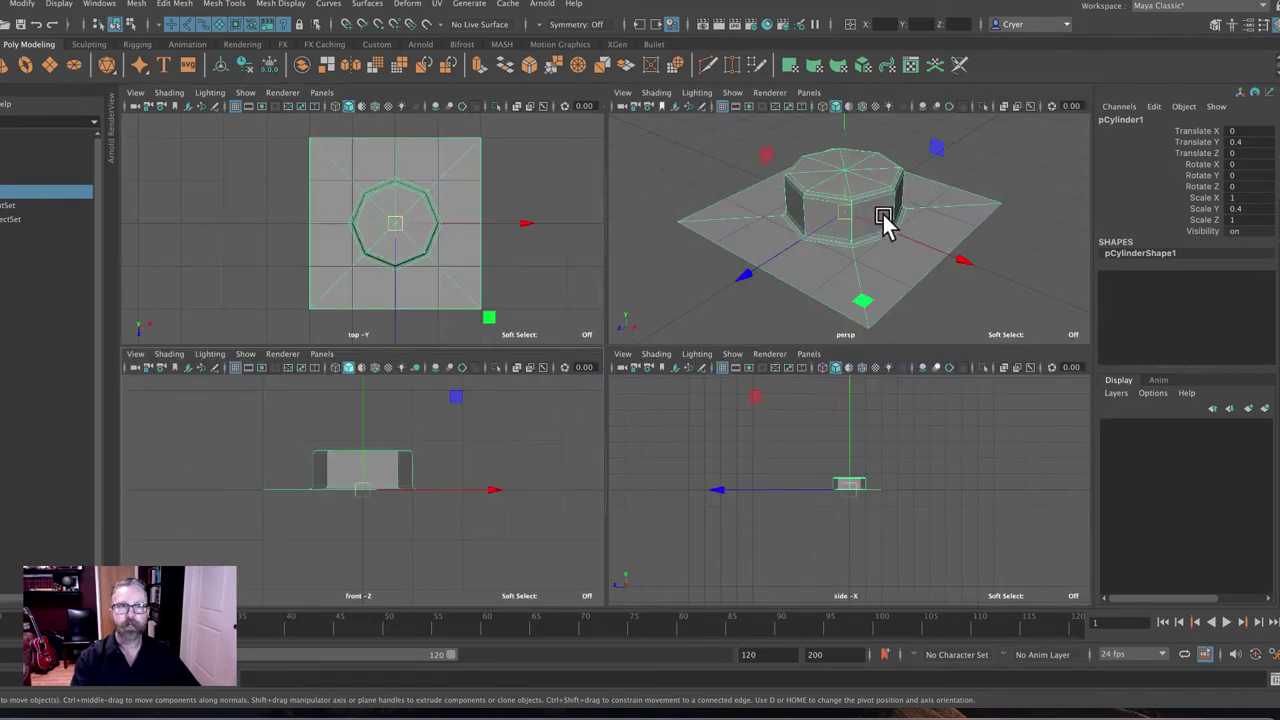
pyautogui.press('space')
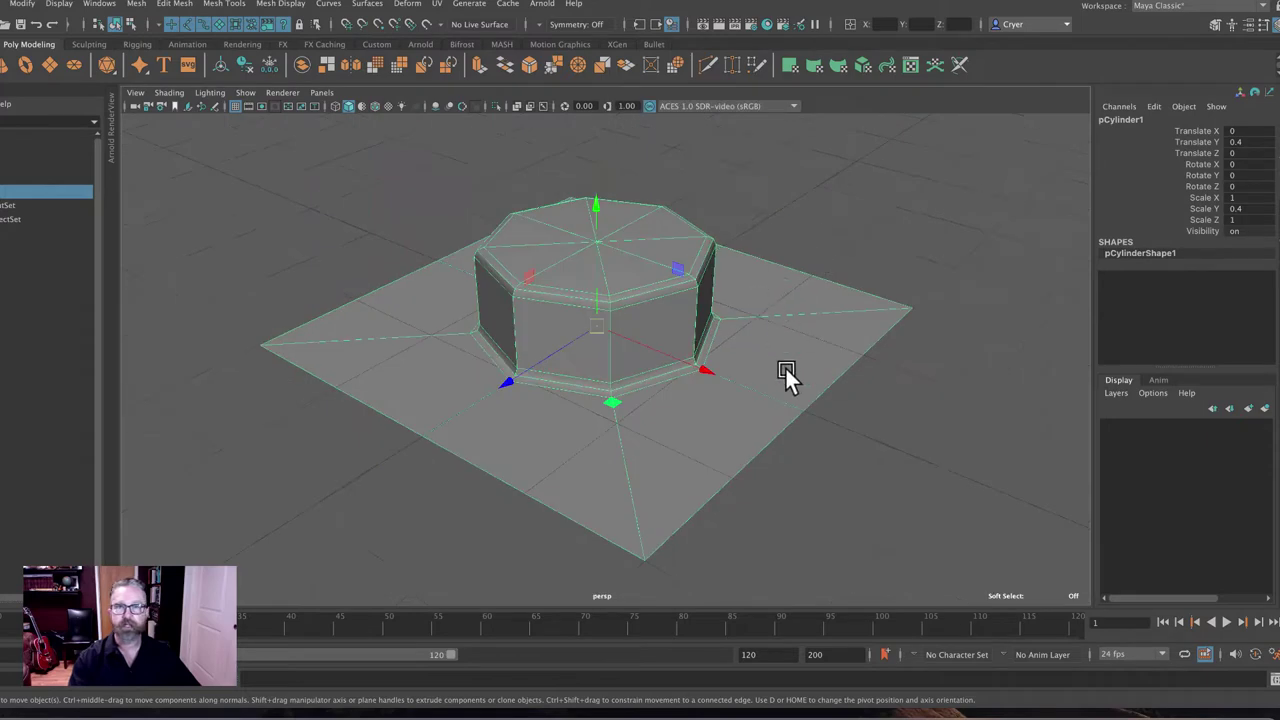
pyautogui.press('f')
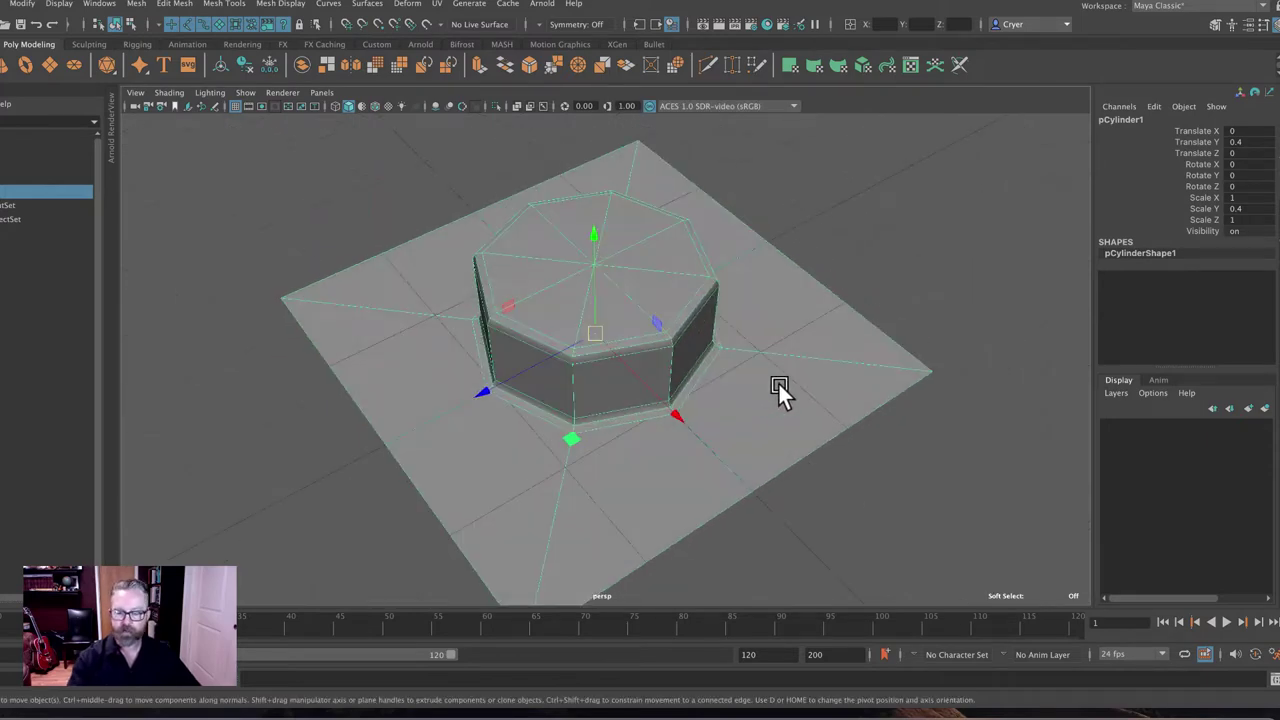
# Export the selected peg as a separate scene file named peg.start.ma
pyautogui.press('q')
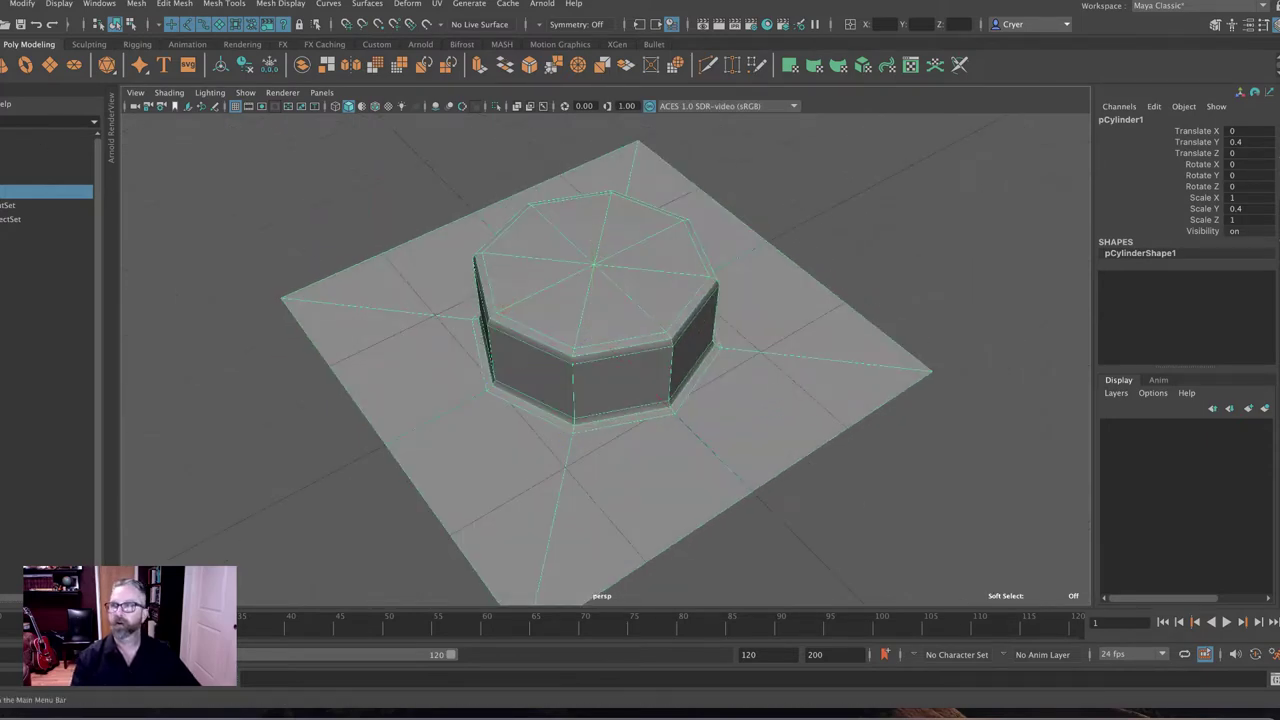
pyautogui.keyDown('alt'); pyautogui.moveTo(405, 264); pyautogui.dragTo(910, 344); pyautogui.keyUp('alt')
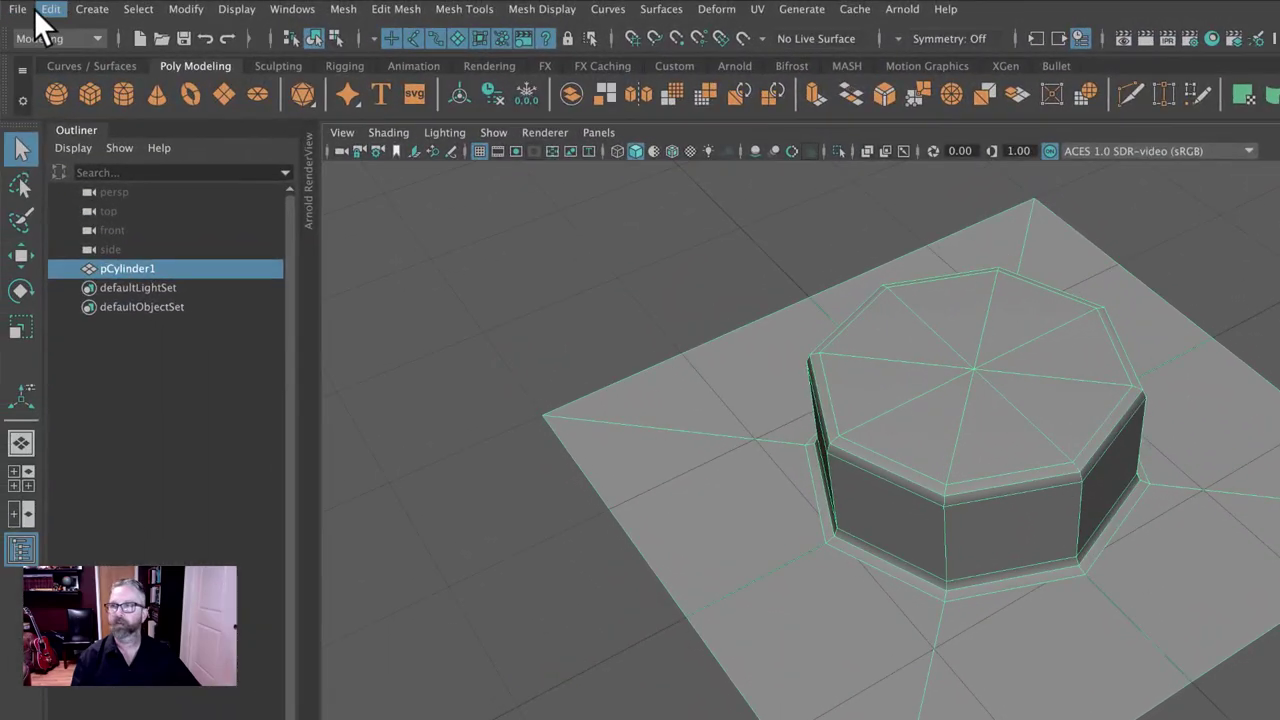
pyautogui.click(26, 9)
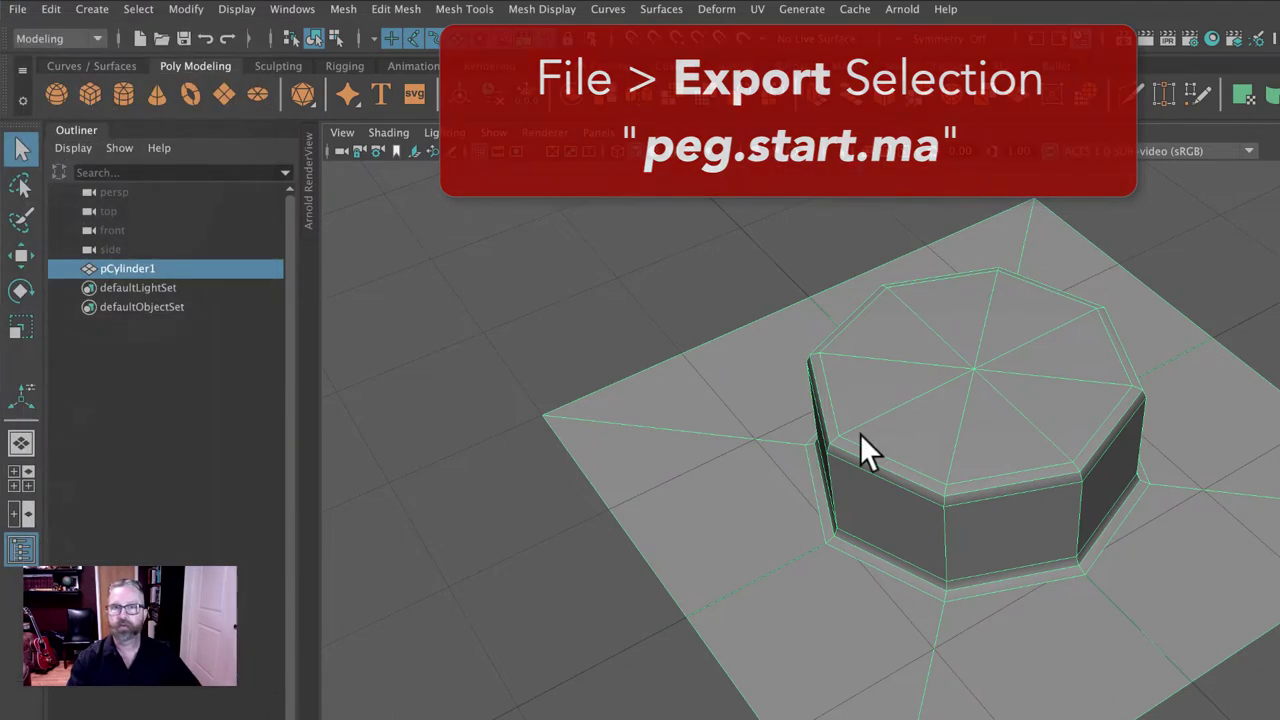
# Duplicate the peg and raise the copy above the original to about 2.137 in Translate Y
pyautogui.keyDown('alt'); pyautogui.moveTo(862, 440); pyautogui.dragTo(670, 460, button='right'); pyautogui.keyUp('alt')
pyautogui.keyDown('alt'); pyautogui.moveTo(670, 442); pyautogui.dragTo(716, 458); pyautogui.keyUp('alt')
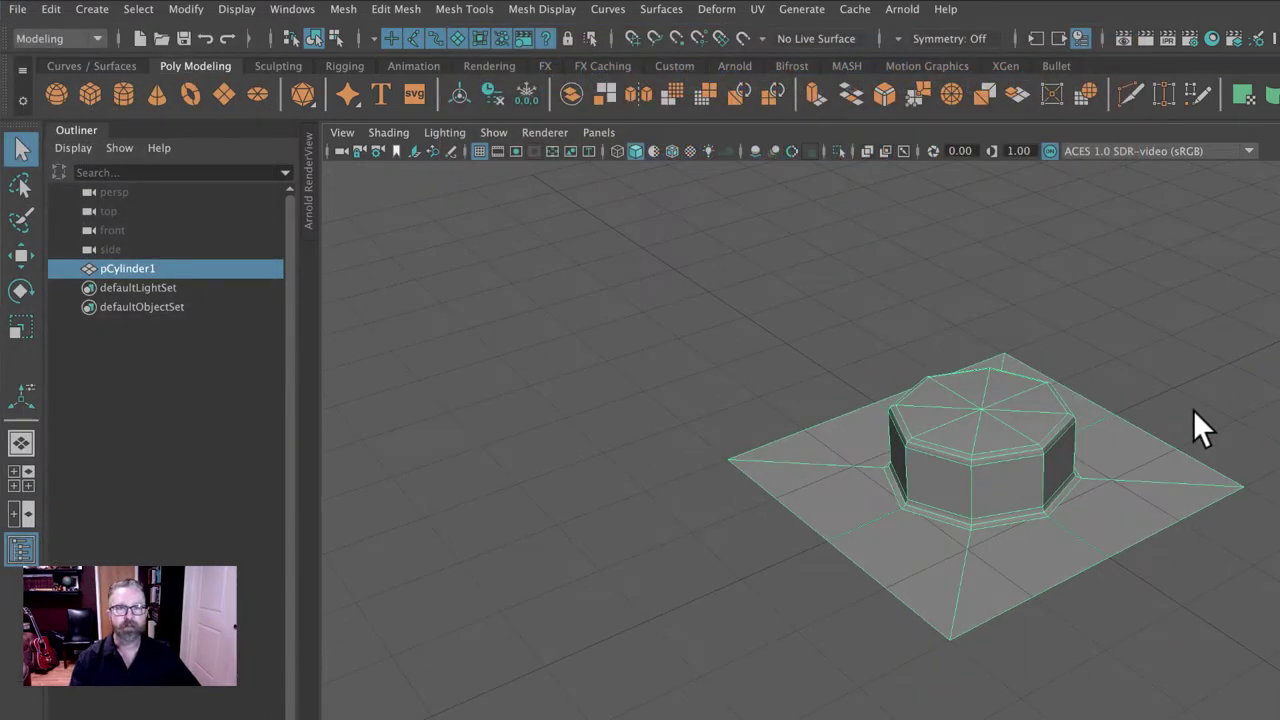
pyautogui.click(57, 8)
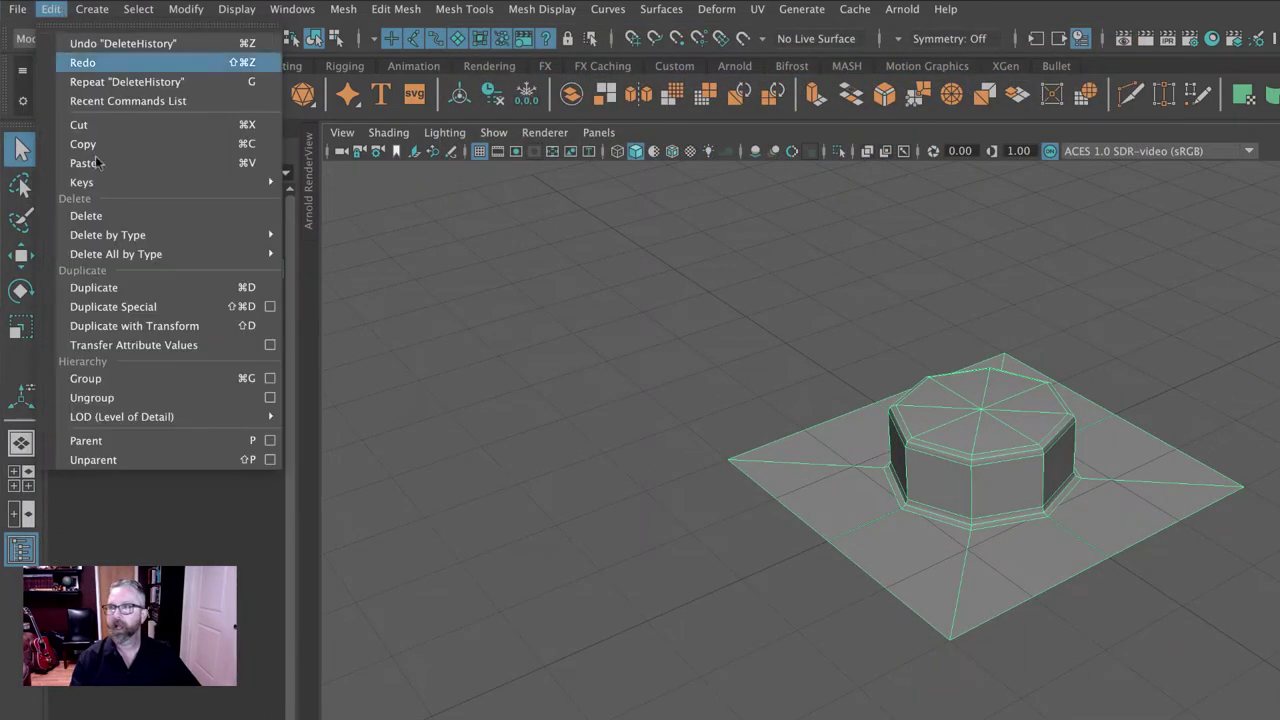
pyautogui.click(121, 287)
pyautogui.click(21, 255)
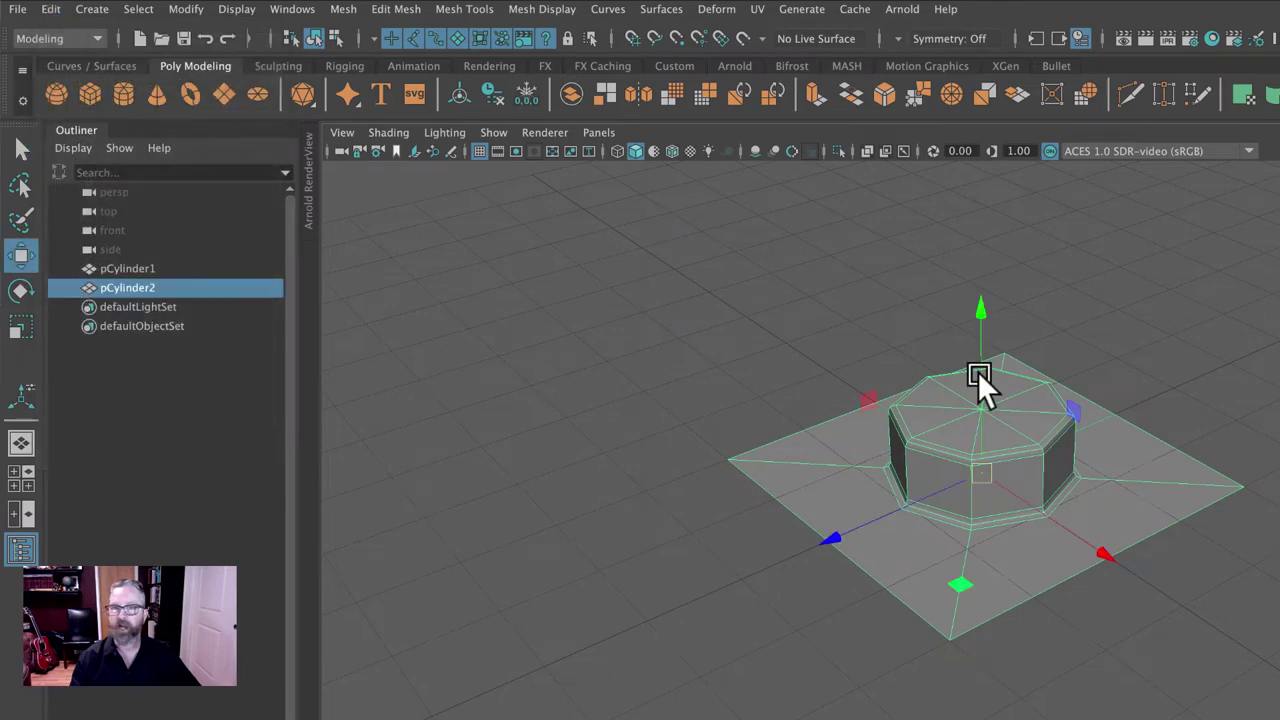
pyautogui.moveTo(974, 313); pyautogui.dragTo(982, 171)
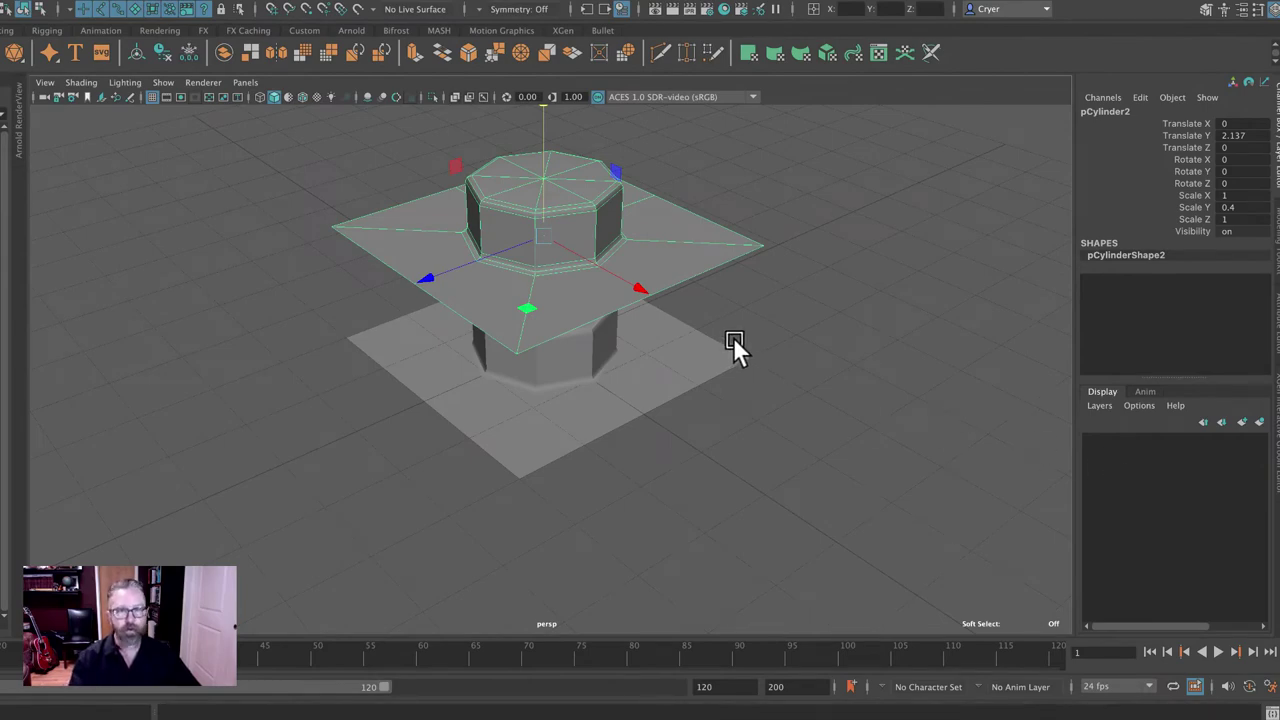
# Create a new display layer and toggle its visibility
pyautogui.click(1259, 422)
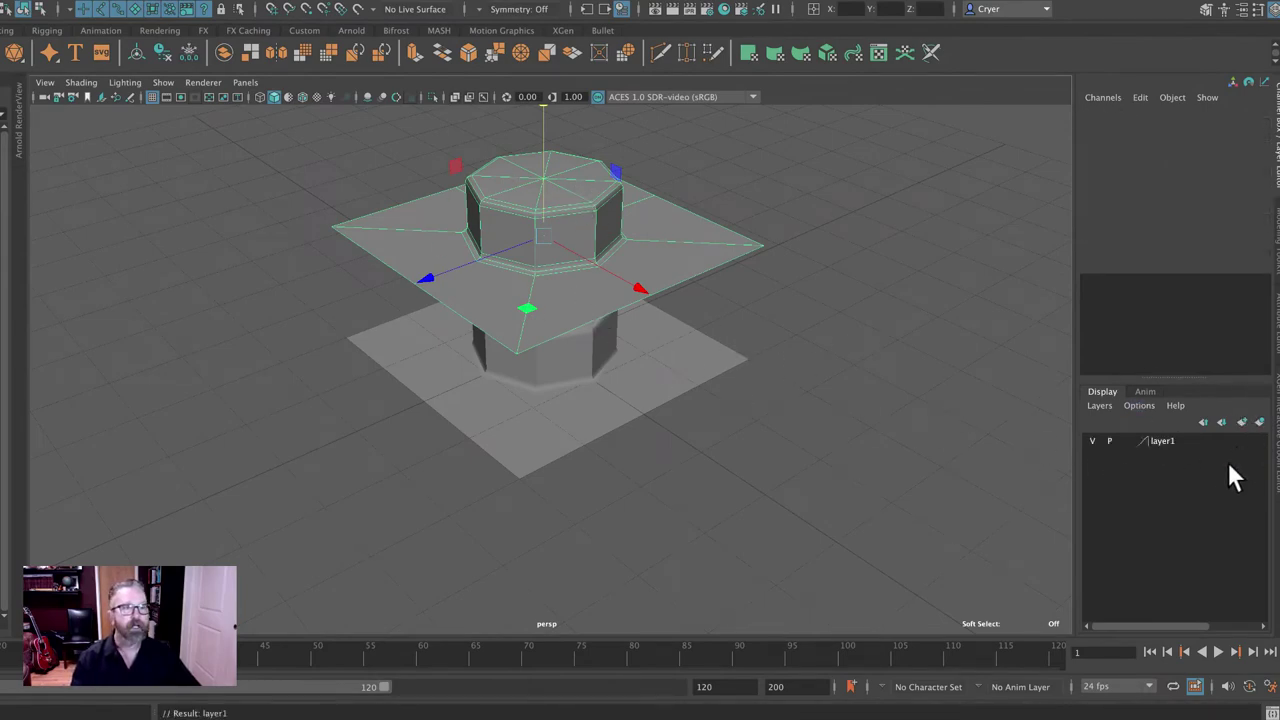
pyautogui.click(1092, 441)
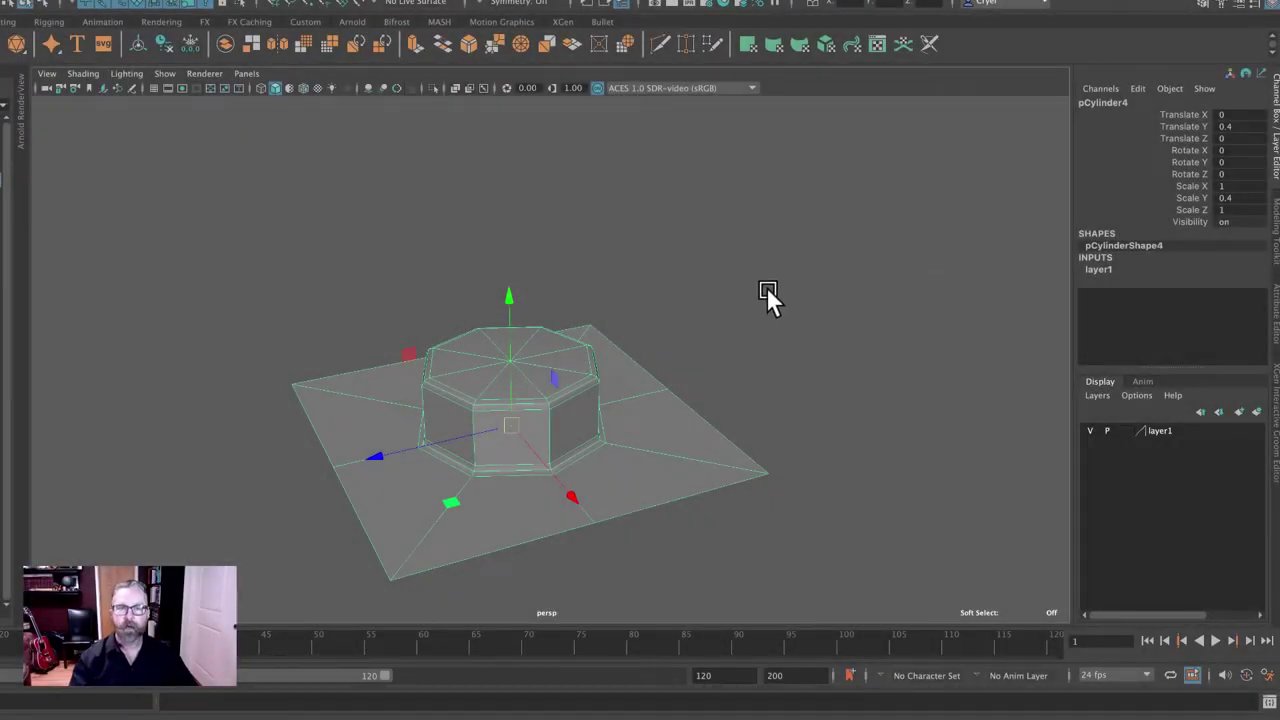
# Select the eight outer border edges of the peg's square top, checking them in wireframe before returning to shaded display
pyautogui.keyDown('alt'); pyautogui.moveTo(766, 288); pyautogui.dragTo(780, 247); pyautogui.keyUp('alt')
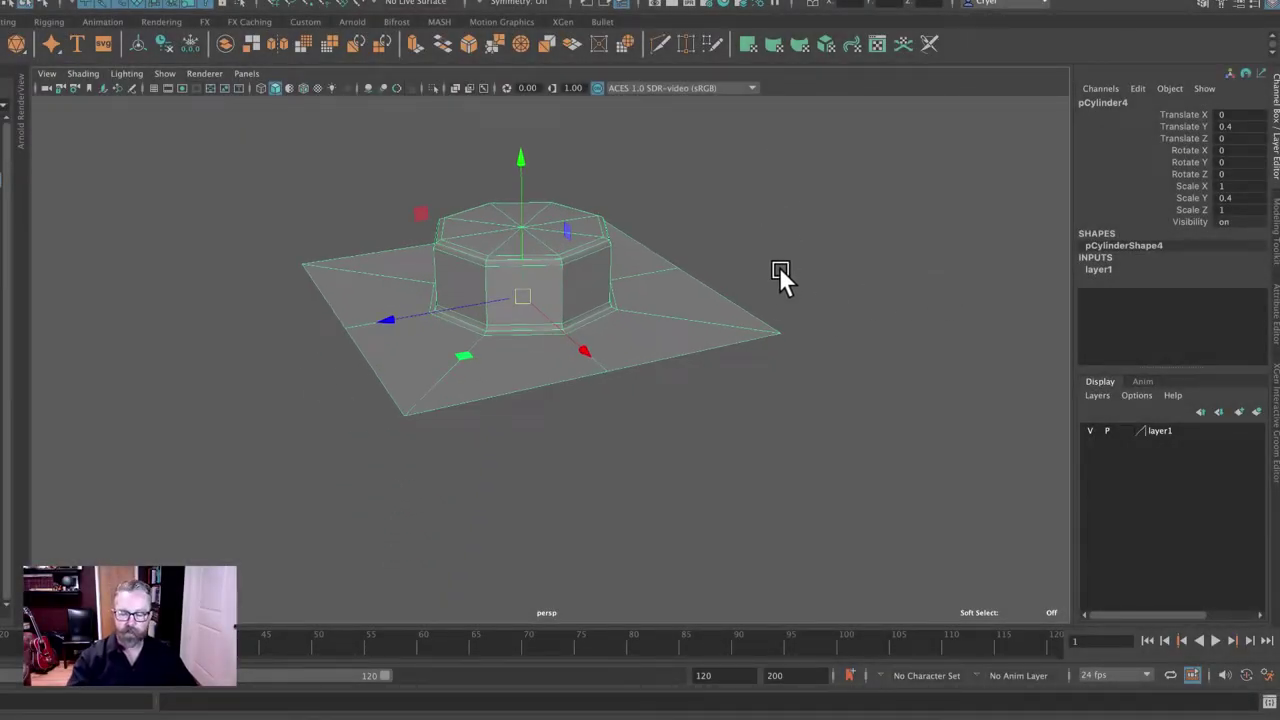
pyautogui.press('q')
pyautogui.moveTo(652, 260); pyautogui.dragTo(651, 218, button='right')
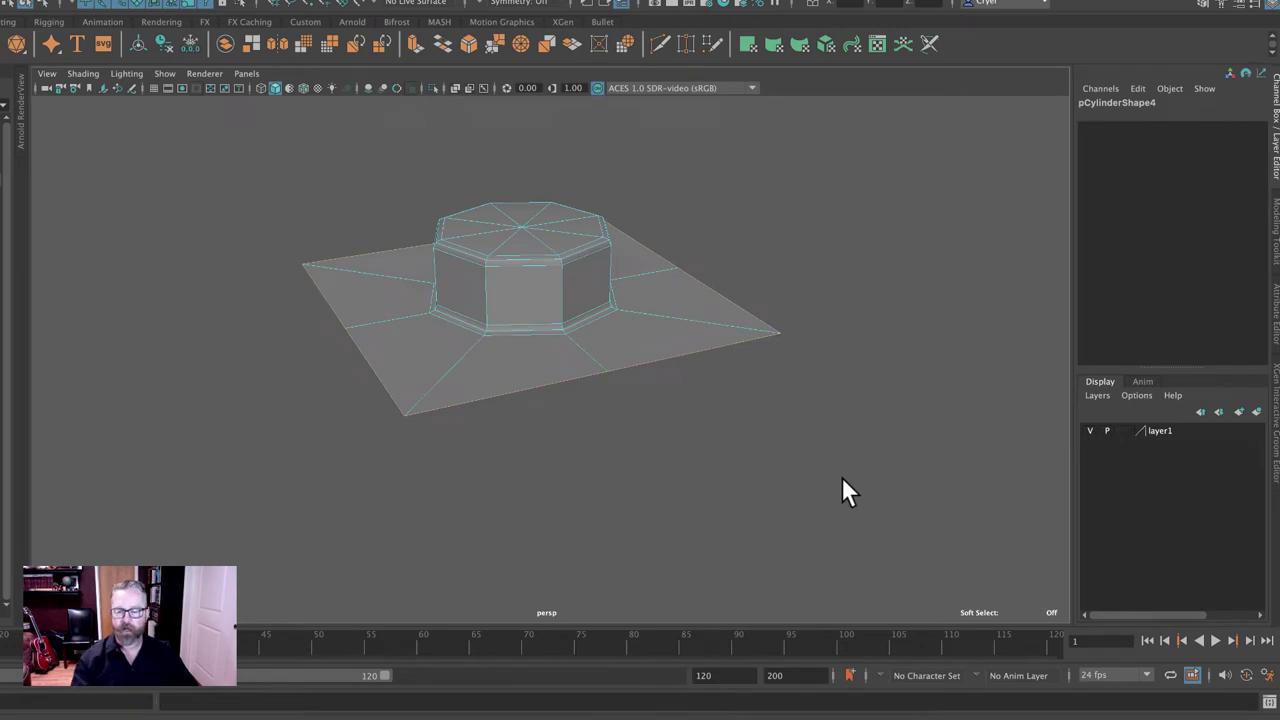
pyautogui.press('4')
pyautogui.moveTo(841, 476)
pyautogui.keyDown('alt'); pyautogui.mouseDown()
pyautogui.moveTo(817, 411)
pyautogui.moveTo(823, 449)
pyautogui.mouseUp(); pyautogui.keyUp('alt')
pyautogui.press('5')
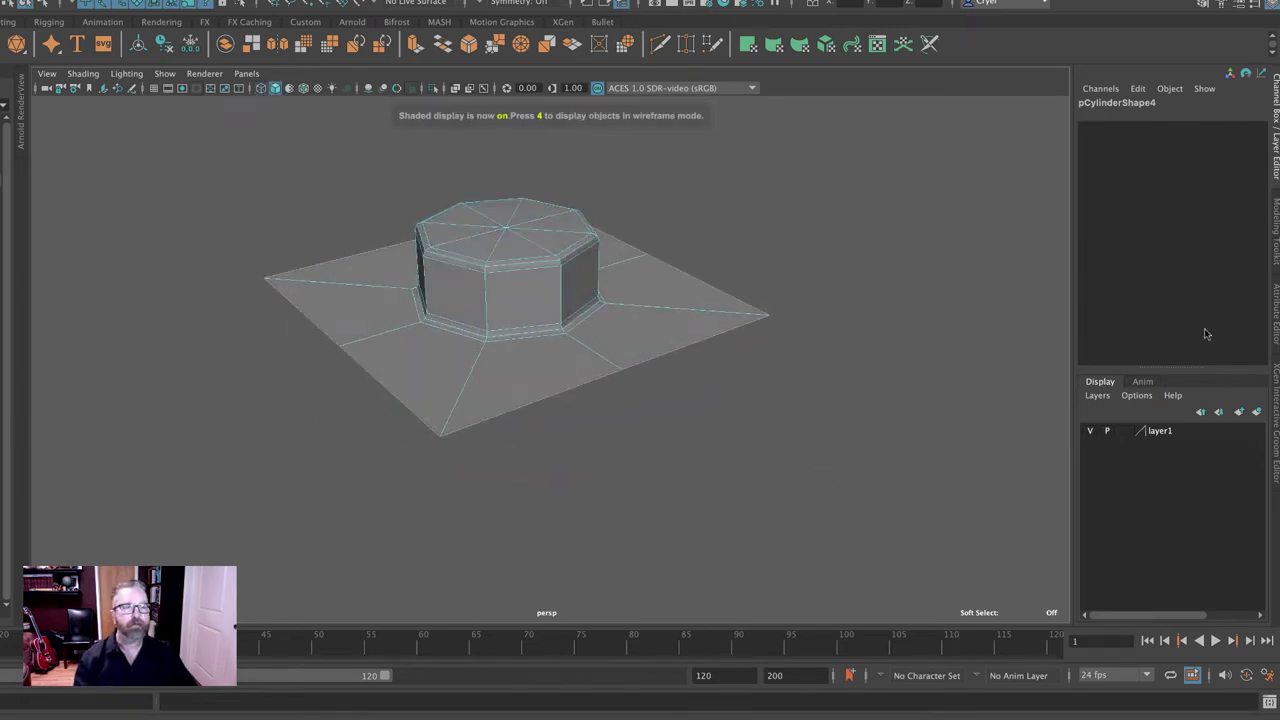
# Extrude the selected border edges downward with a Local Translate Z of -1.6 to form the brick's sides
pyautogui.click(1276, 224)
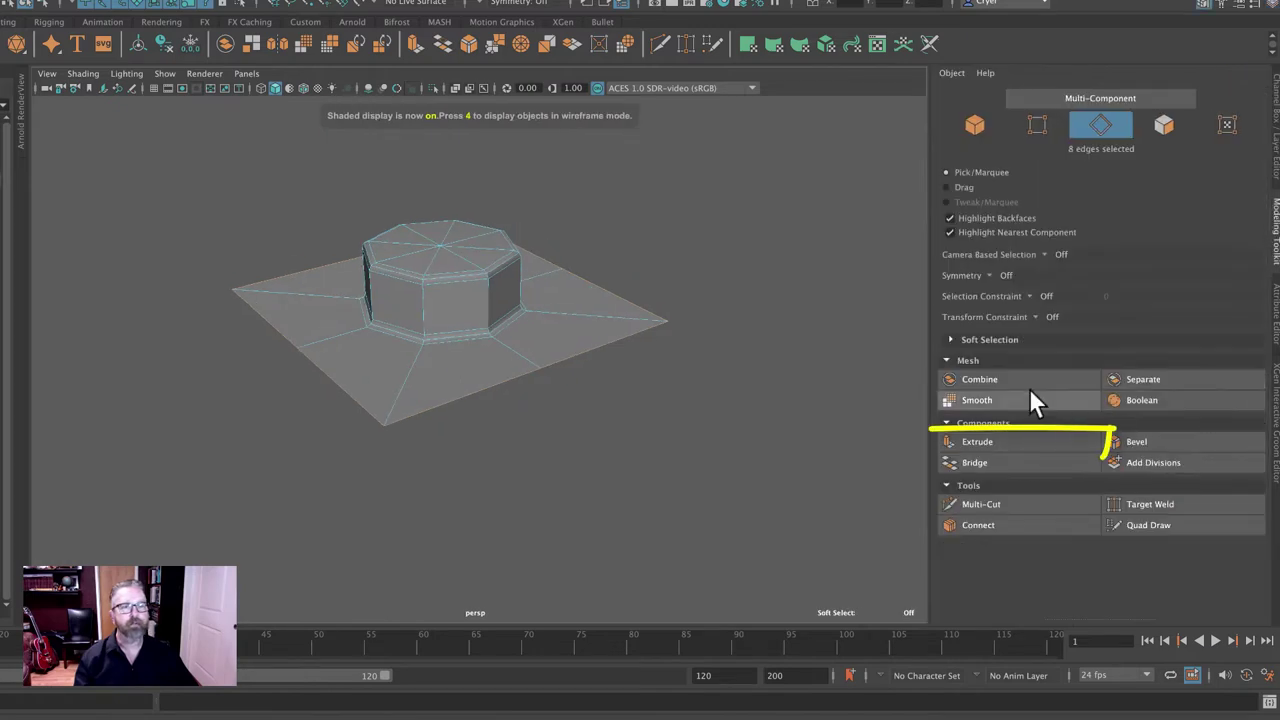
pyautogui.click(1023, 448)
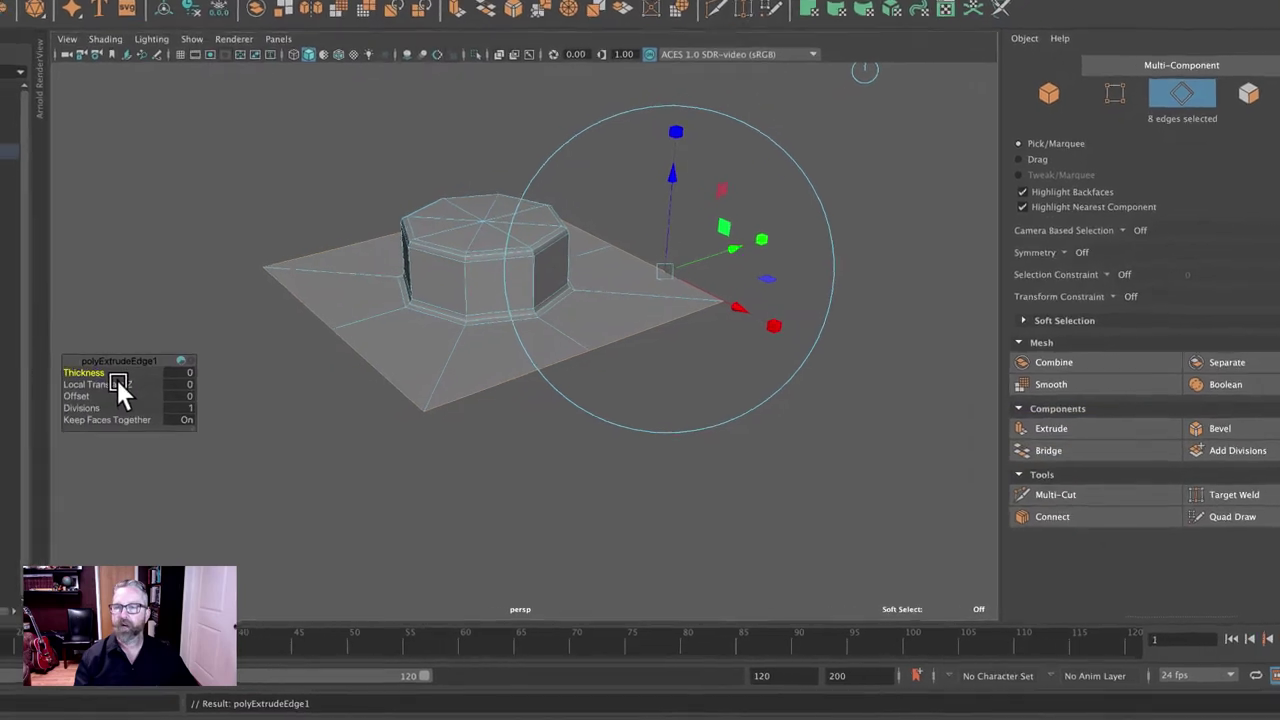
pyautogui.moveTo(117, 384); pyautogui.dragTo(115, 384)
pyautogui.moveTo(217, 311); pyautogui.dragTo(215, 311)
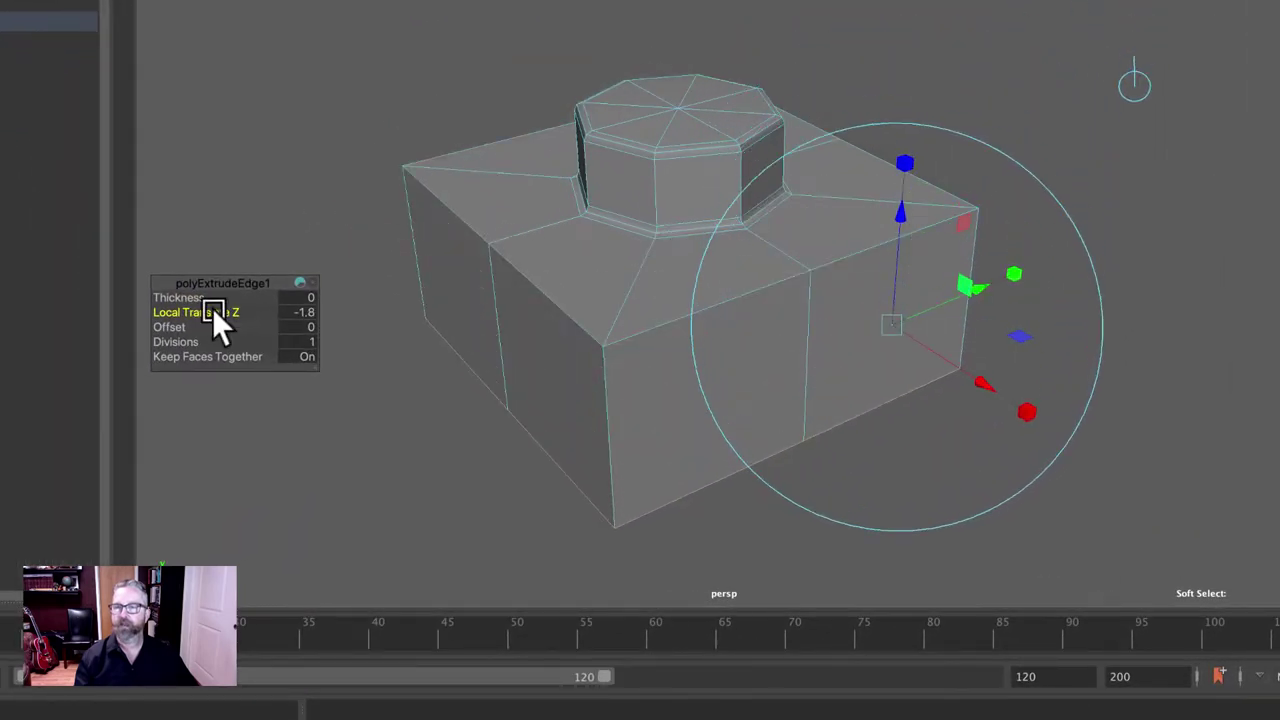
pyautogui.moveTo(298, 304); pyautogui.dragTo(298, 305)
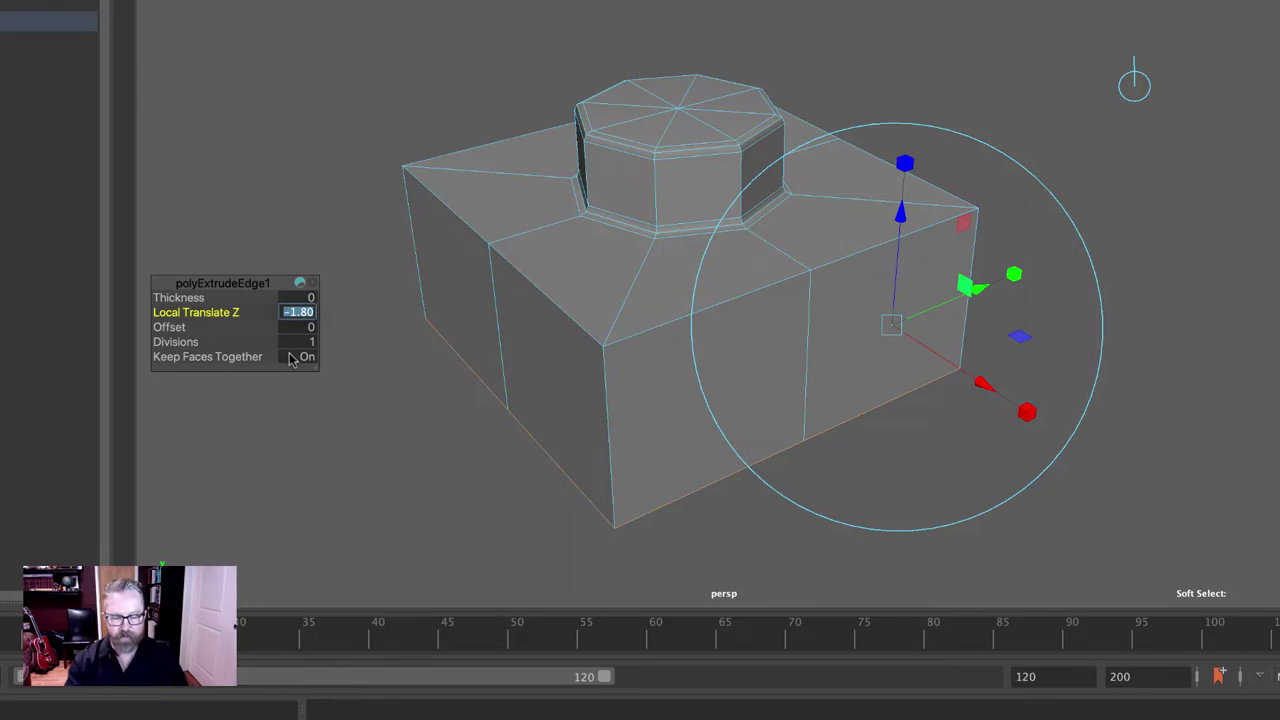
pyautogui.write('-1.6')
pyautogui.press('Return')
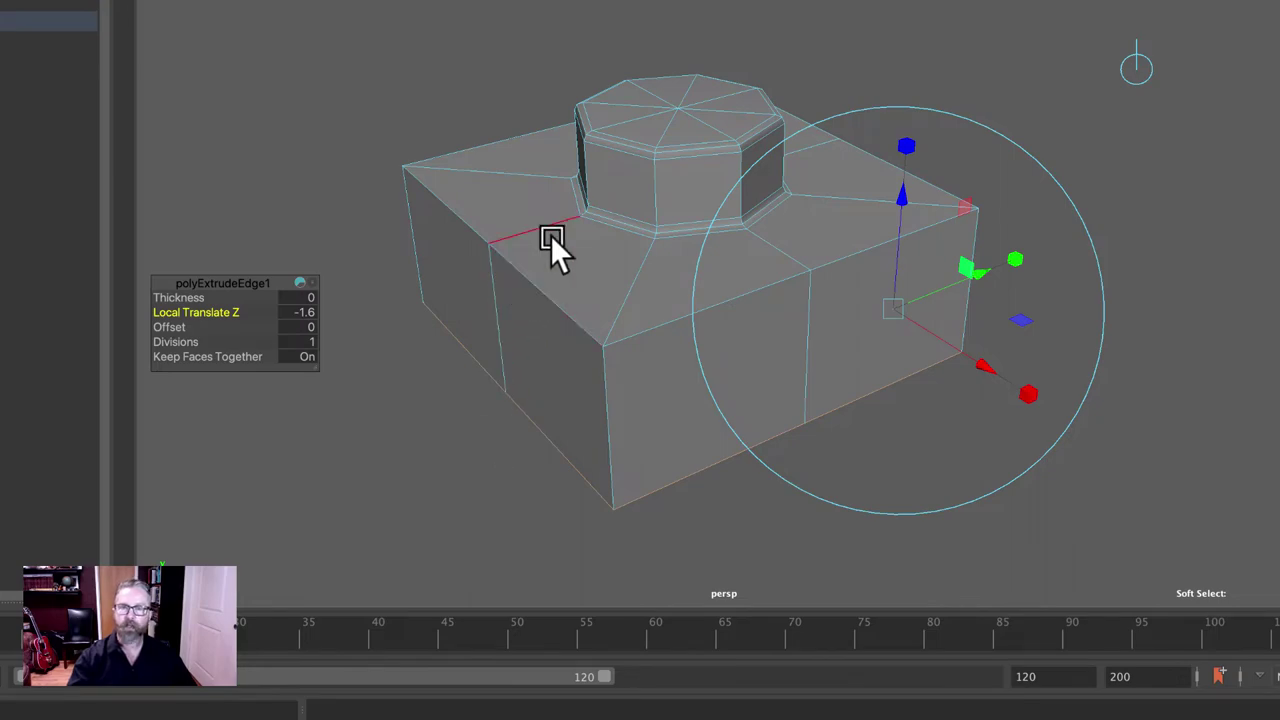
# Return the brick to object mode and inspect its open underside from below
pyautogui.moveTo(550, 235); pyautogui.dragTo(640, 209, button='right')
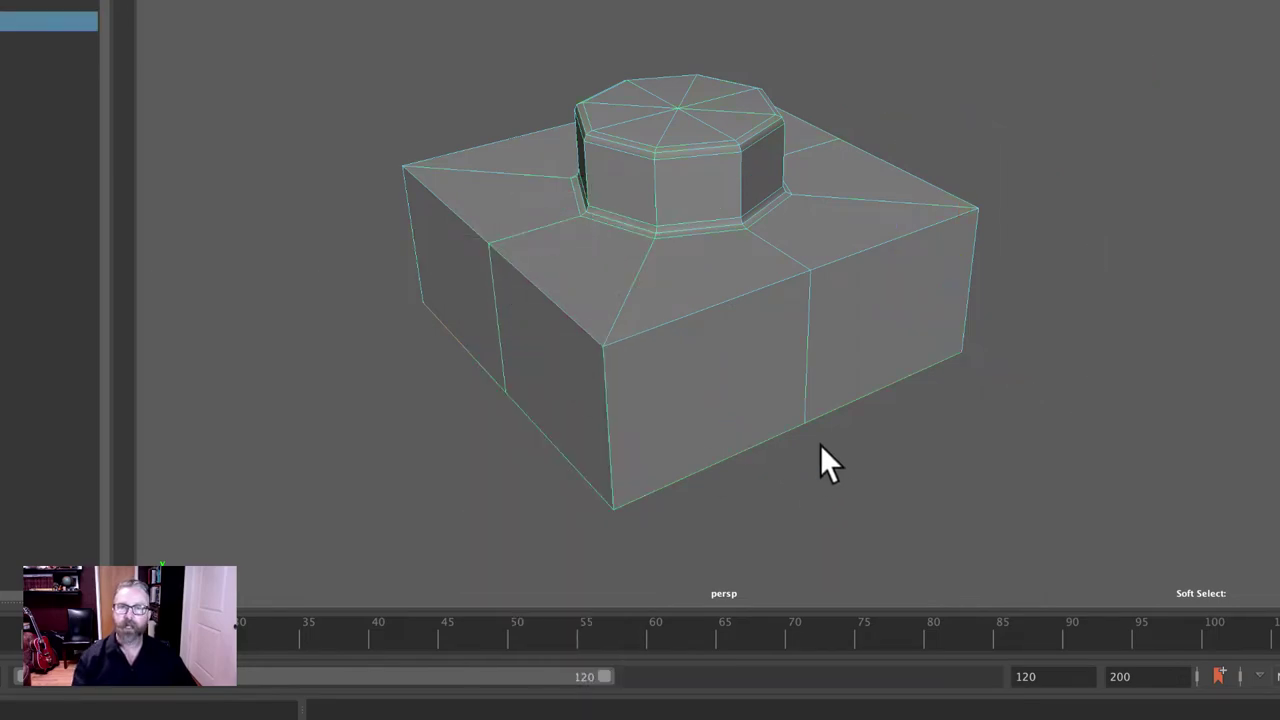
pyautogui.keyDown('alt'); pyautogui.moveTo(997, 401); pyautogui.dragTo(1010, 340); pyautogui.keyUp('alt')
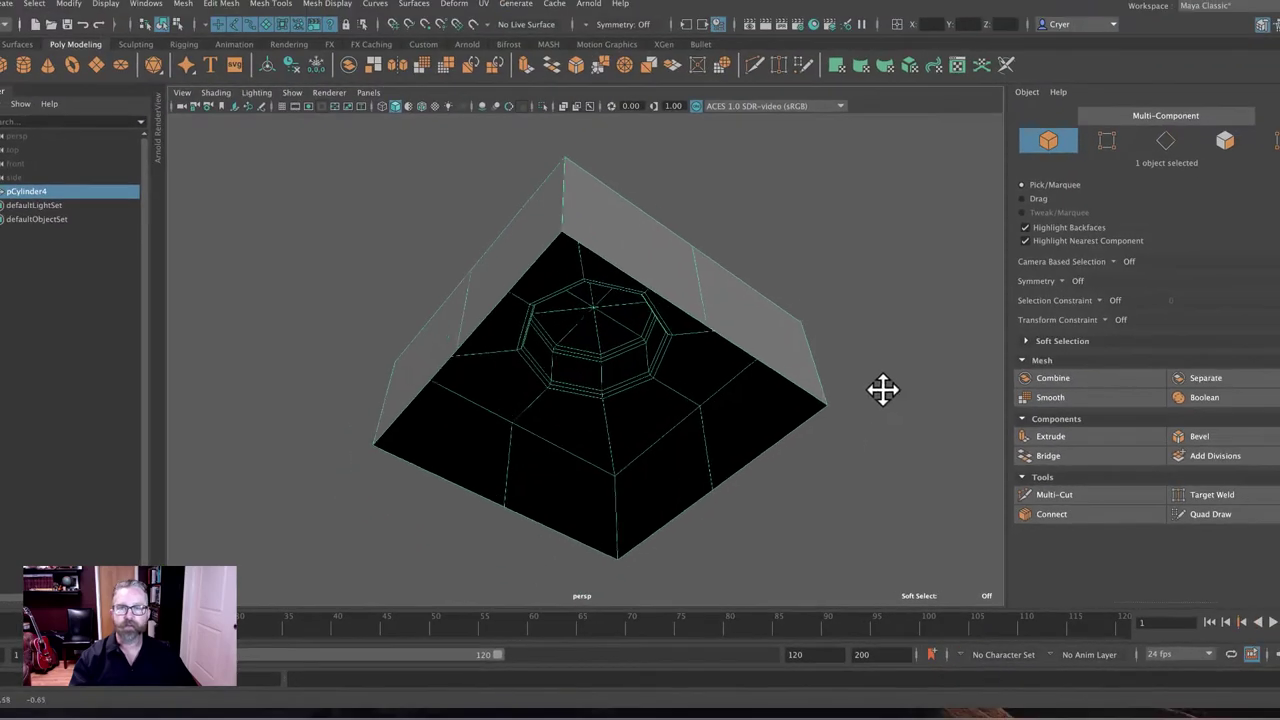
pyautogui.keyDown('alt'); pyautogui.moveTo(883, 390); pyautogui.dragTo(880, 388); pyautogui.keyUp('alt')
# Fill the open underside of the brick using its eight selected bottom border edges, checking the selection in wireframe
pyautogui.moveTo(617, 202); pyautogui.dragTo(542, 245, button='right')
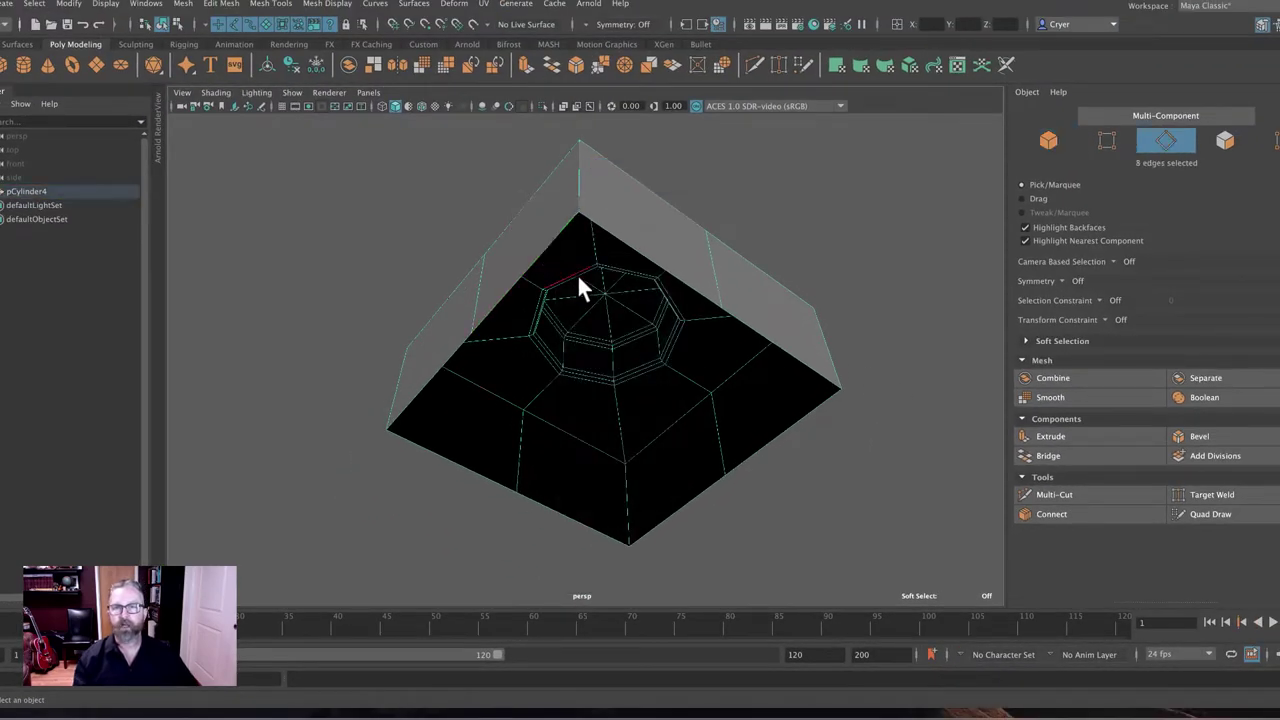
pyautogui.press('4')
pyautogui.moveTo(837, 509)
pyautogui.keyDown('alt'); pyautogui.mouseDown()
pyautogui.moveTo(824, 543)
pyautogui.moveTo(834, 509)
pyautogui.mouseUp(); pyautogui.keyUp('alt')
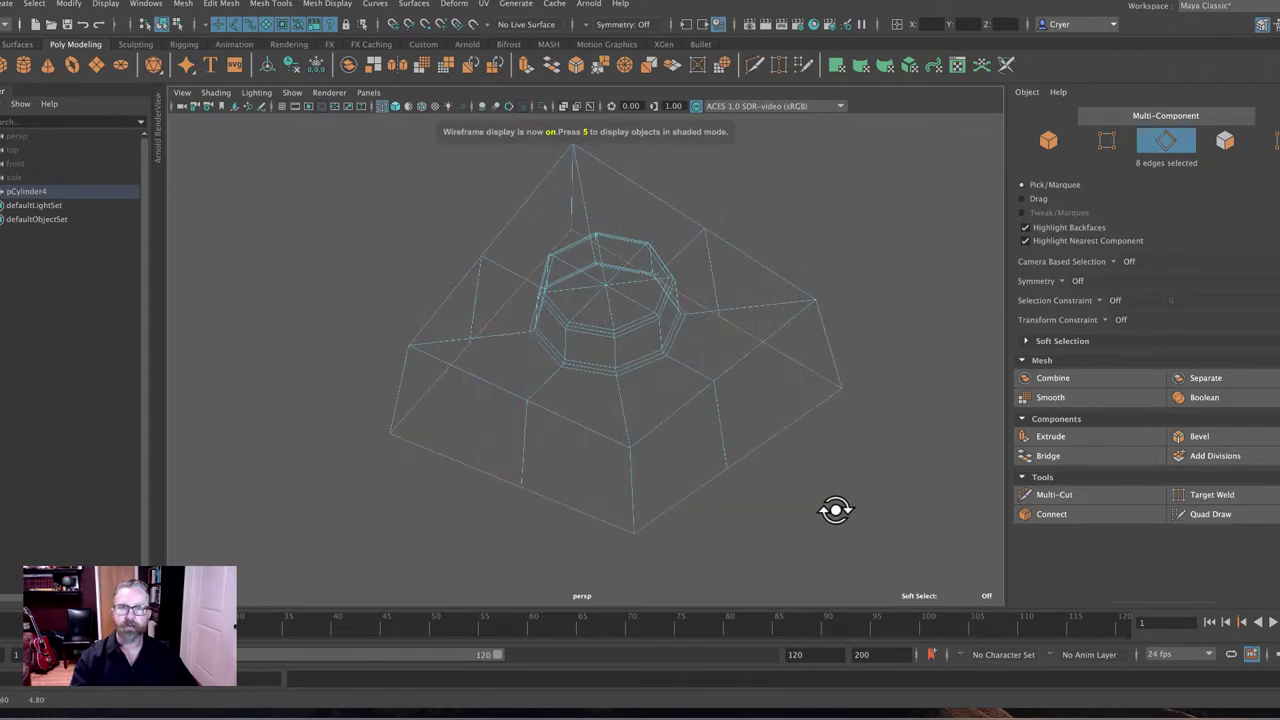
pyautogui.click(183, 5)
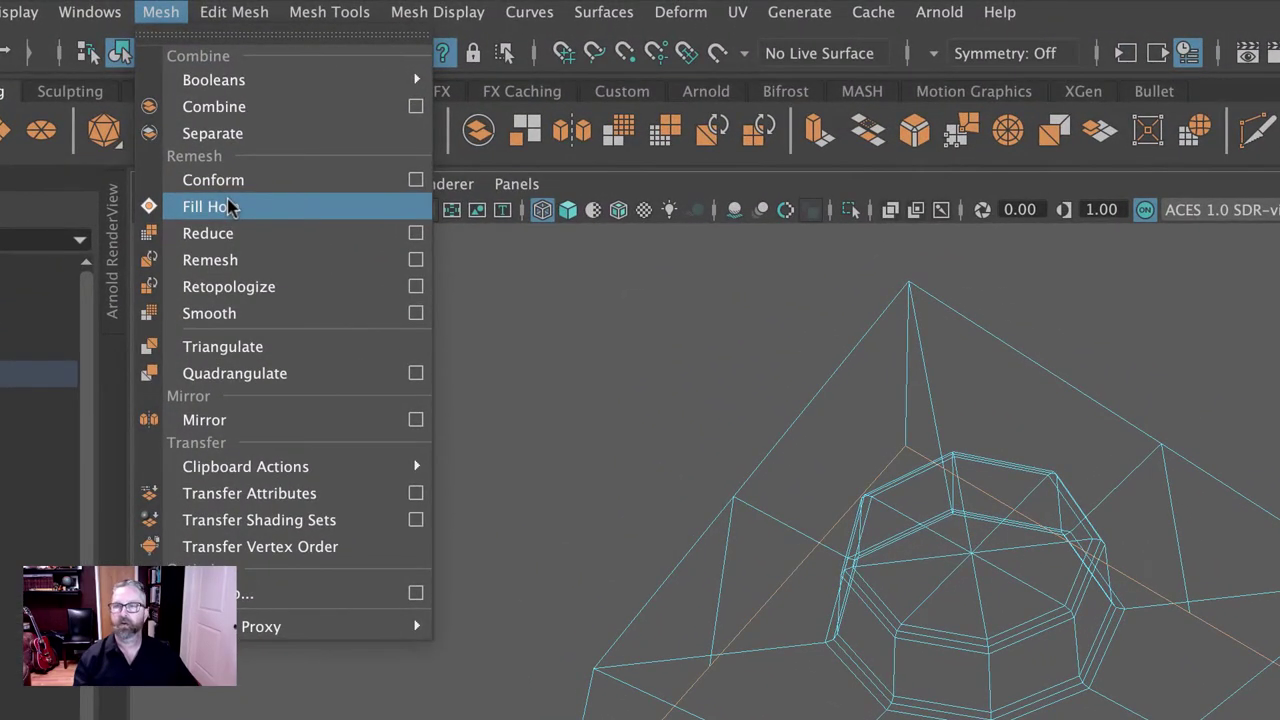
pyautogui.click(229, 206)
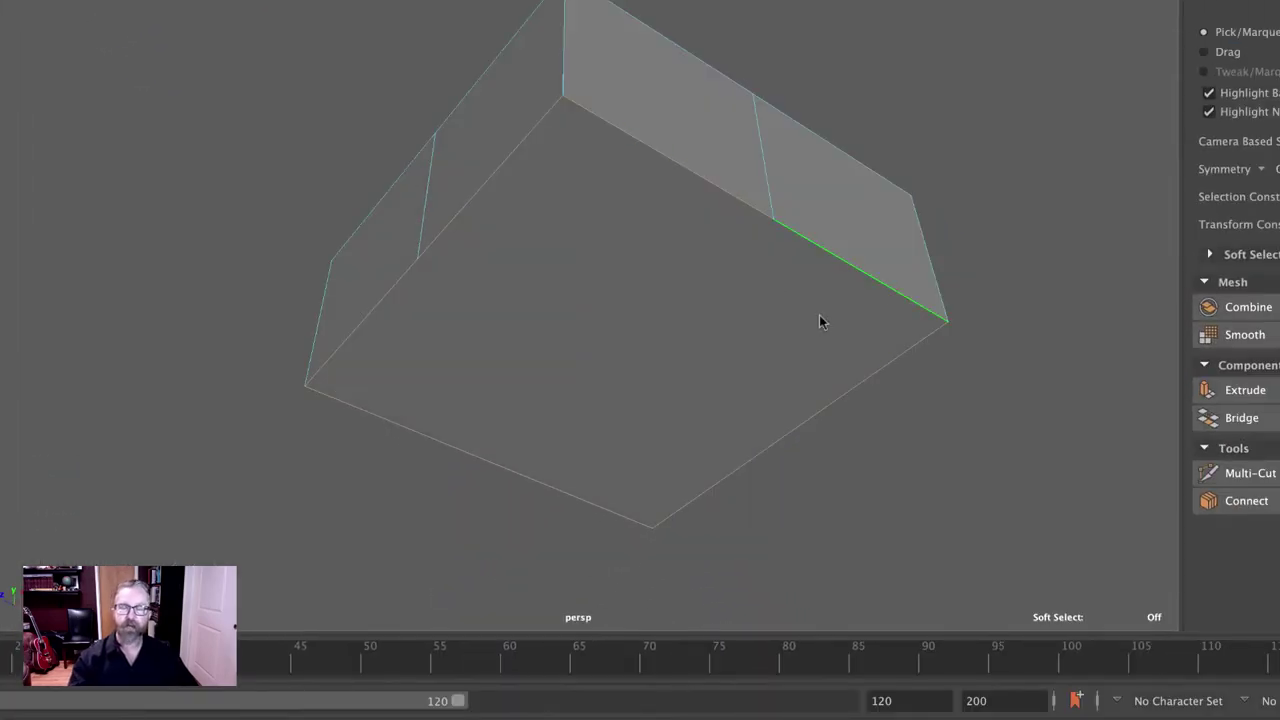
pyautogui.keyDown('alt'); pyautogui.moveTo(819, 321); pyautogui.dragTo(934, 497); pyautogui.keyUp('alt')
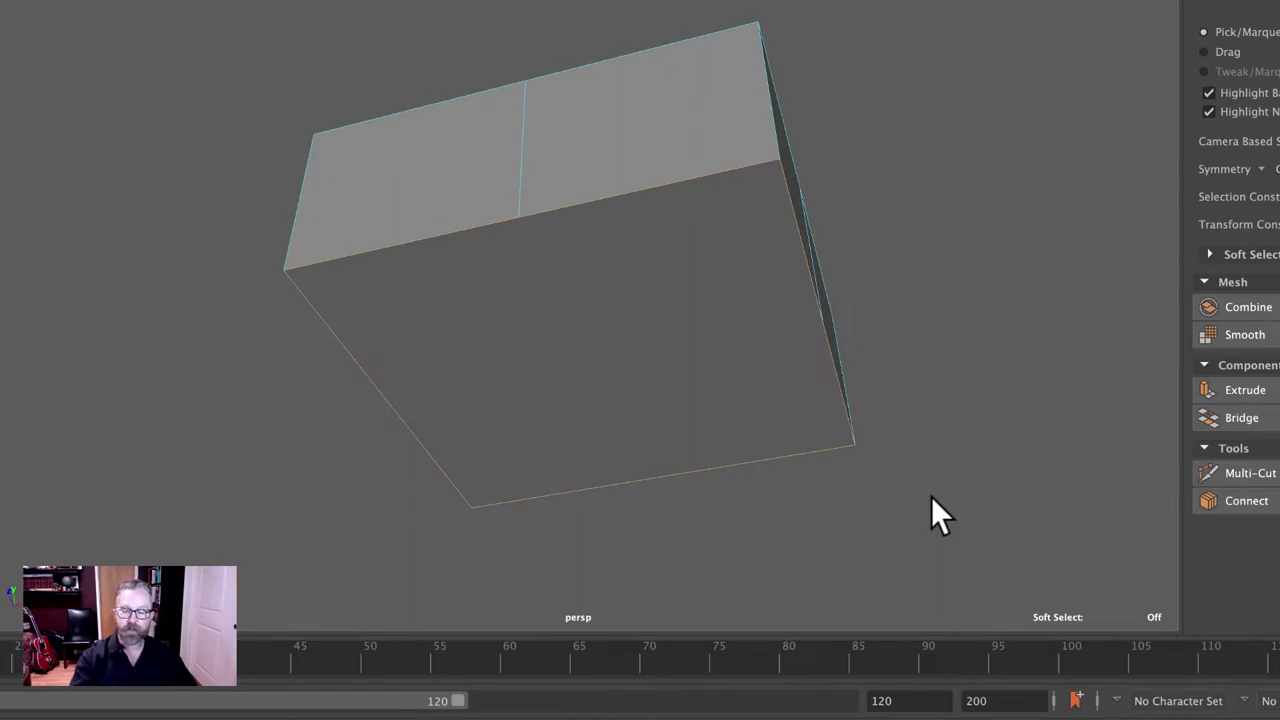
# Preview the filled brick in smooth mesh display, inspect its underside and sides, and return to unsmoothed display
pyautogui.press('3')
pyautogui.keyDown('alt'); pyautogui.moveTo(931, 496); pyautogui.dragTo(863, 429); pyautogui.keyUp('alt')
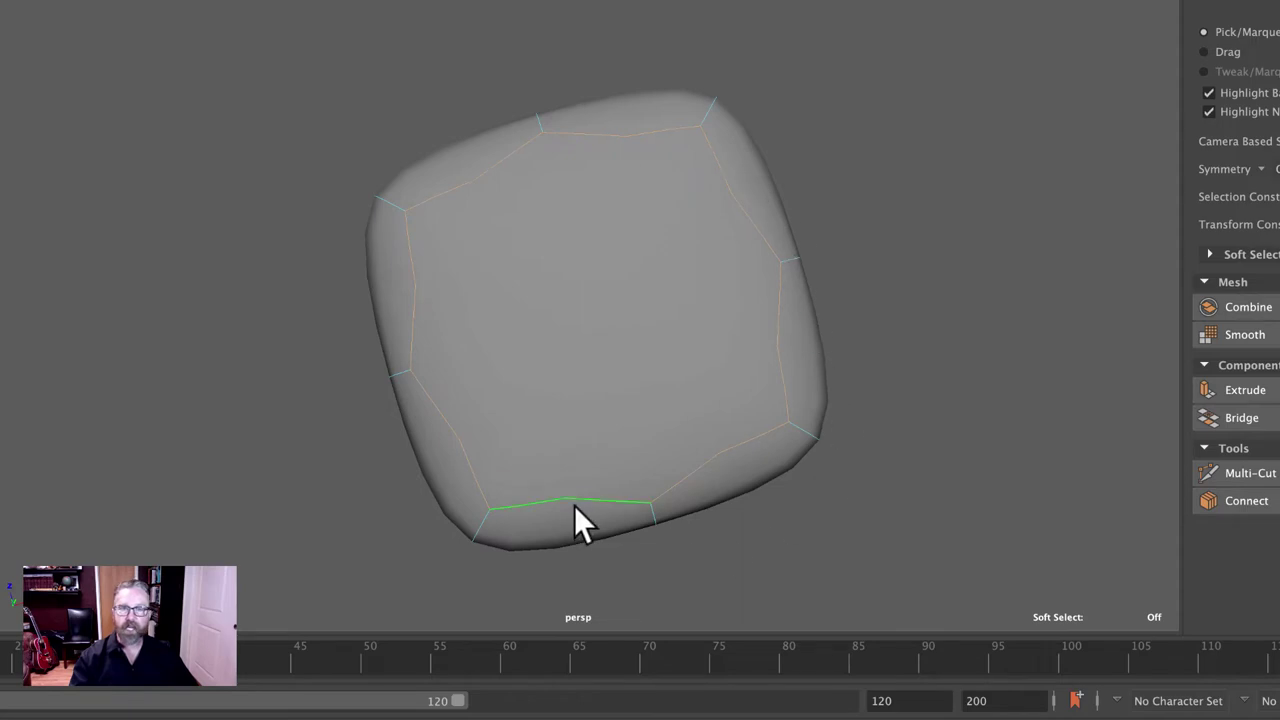
pyautogui.keyDown('alt'); pyautogui.moveTo(576, 508); pyautogui.dragTo(671, 458); pyautogui.keyUp('alt')
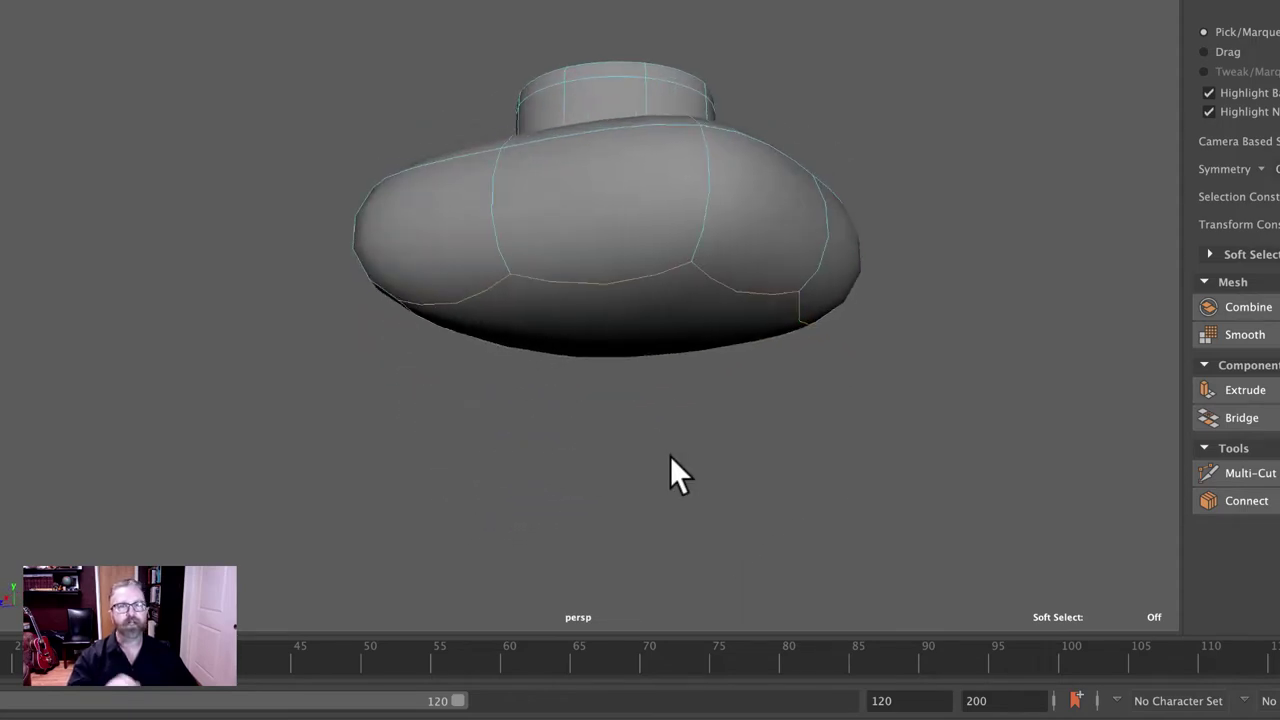
pyautogui.keyDown('alt'); pyautogui.moveTo(654, 434); pyautogui.dragTo(720, 429); pyautogui.keyUp('alt')
pyautogui.press('1')
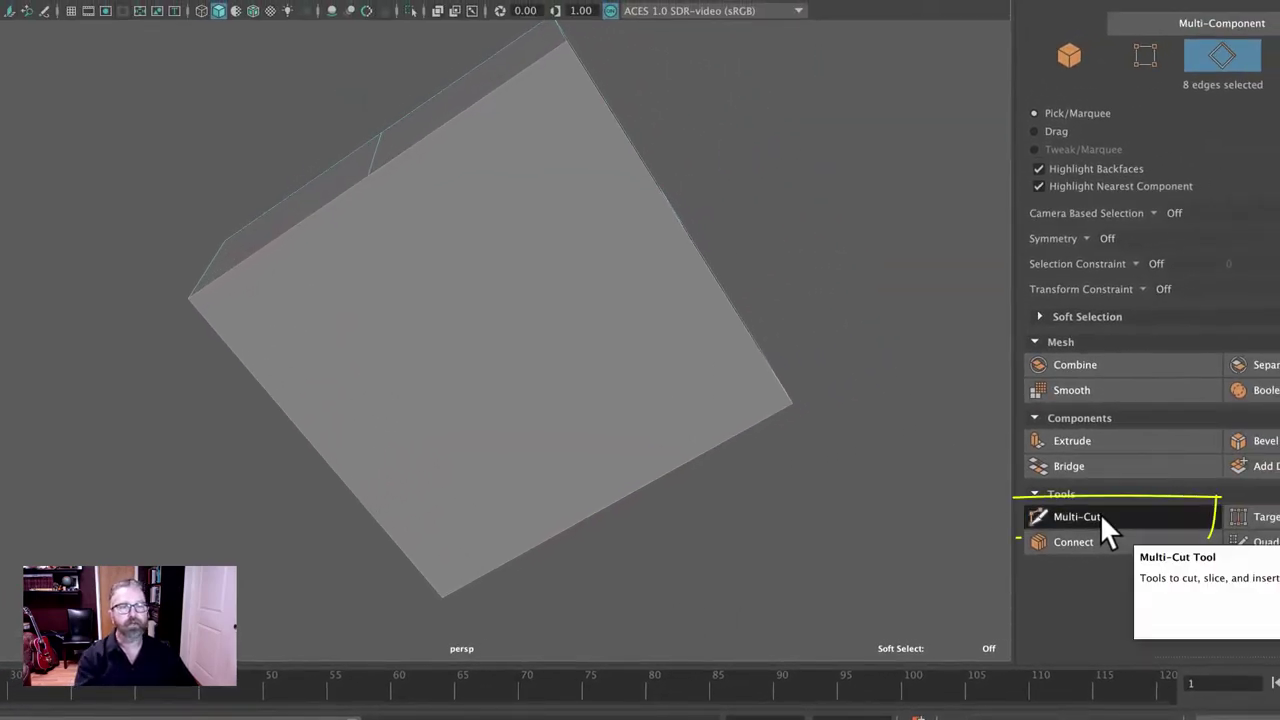
# Cut the filled bottom face with Multi-Cut between the midpoints of two opposite edges
pyautogui.click(1098, 517)
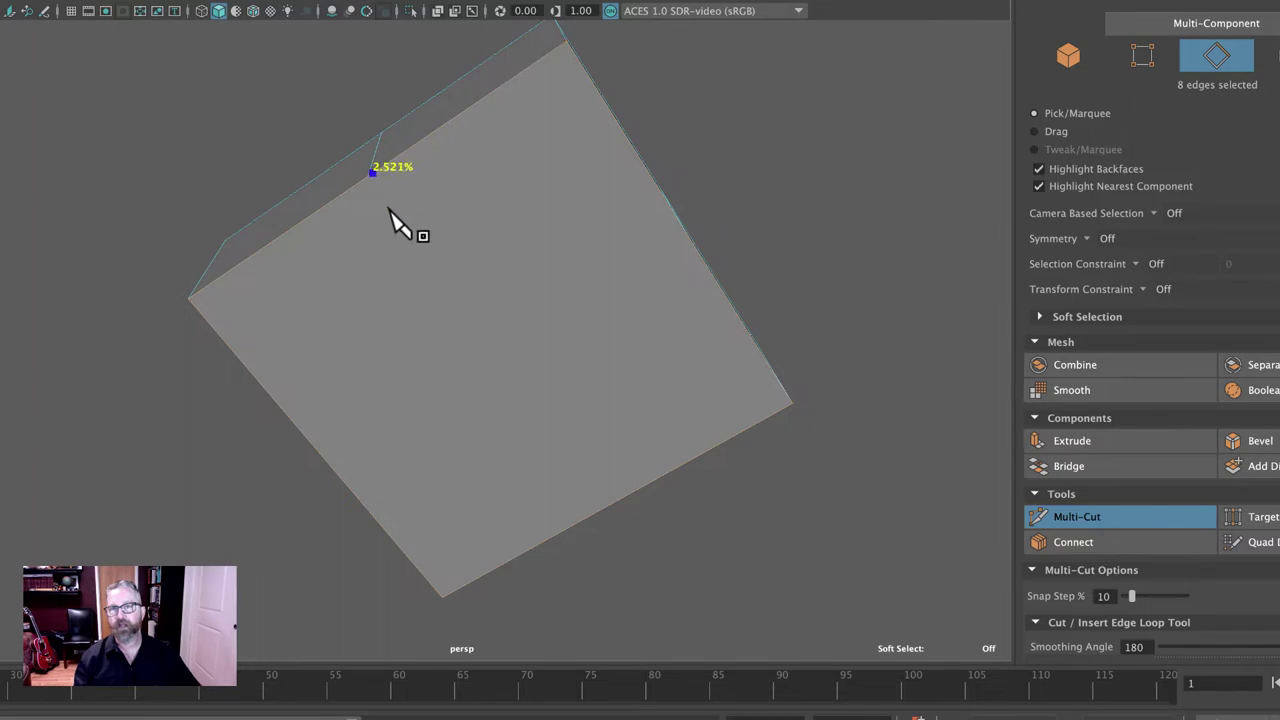
pyautogui.keyDown('alt'); pyautogui.moveTo(529, 326); pyautogui.dragTo(571, 264); pyautogui.keyUp('alt')
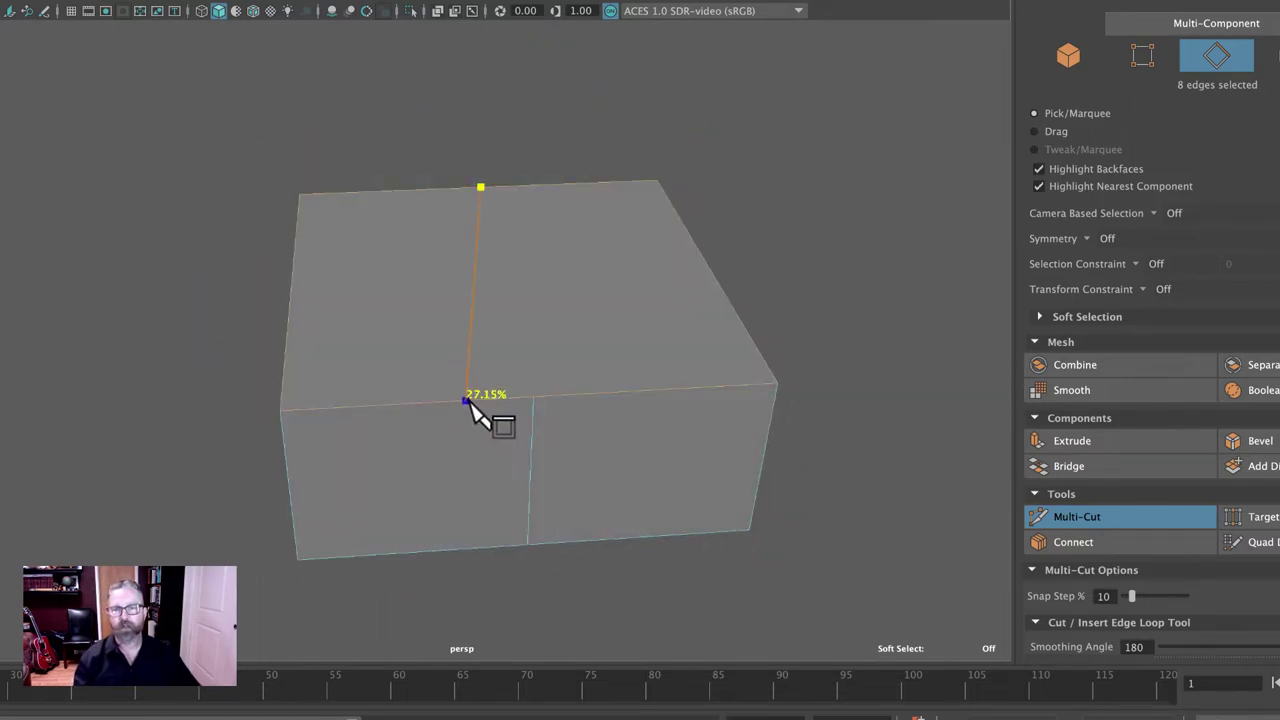
pyautogui.click(533, 397)
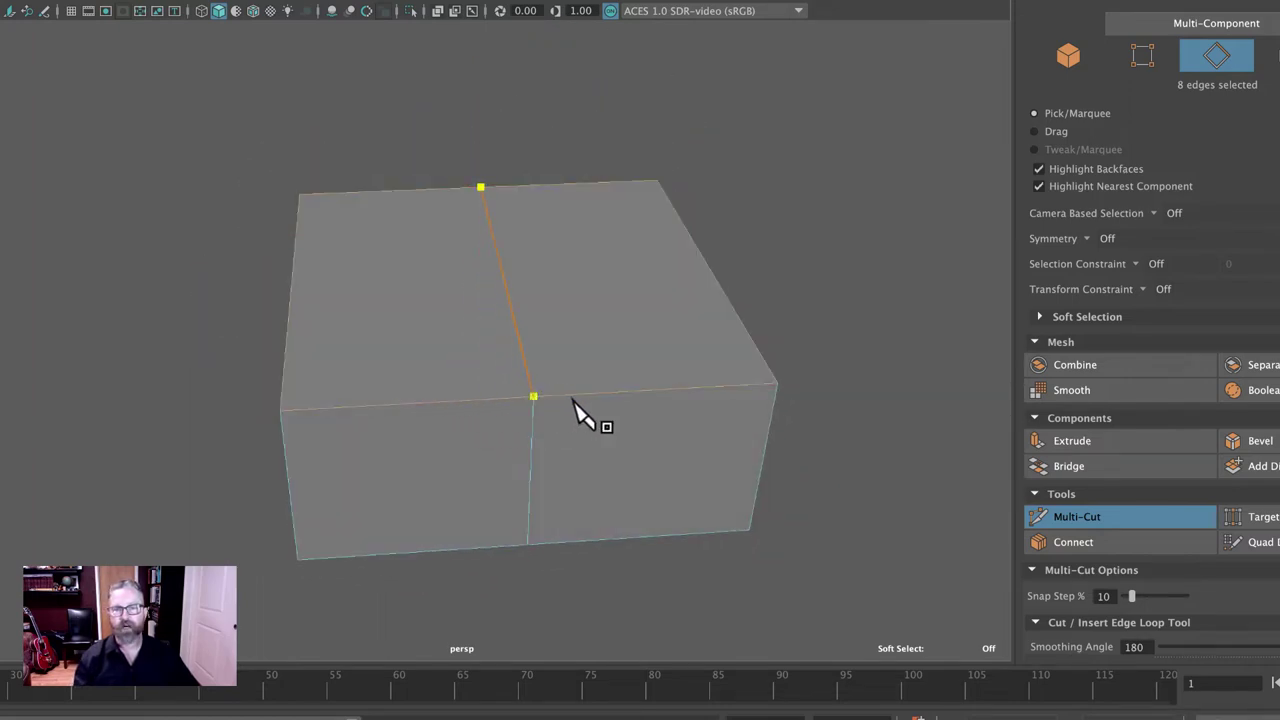
pyautogui.rightClick(789, 242)
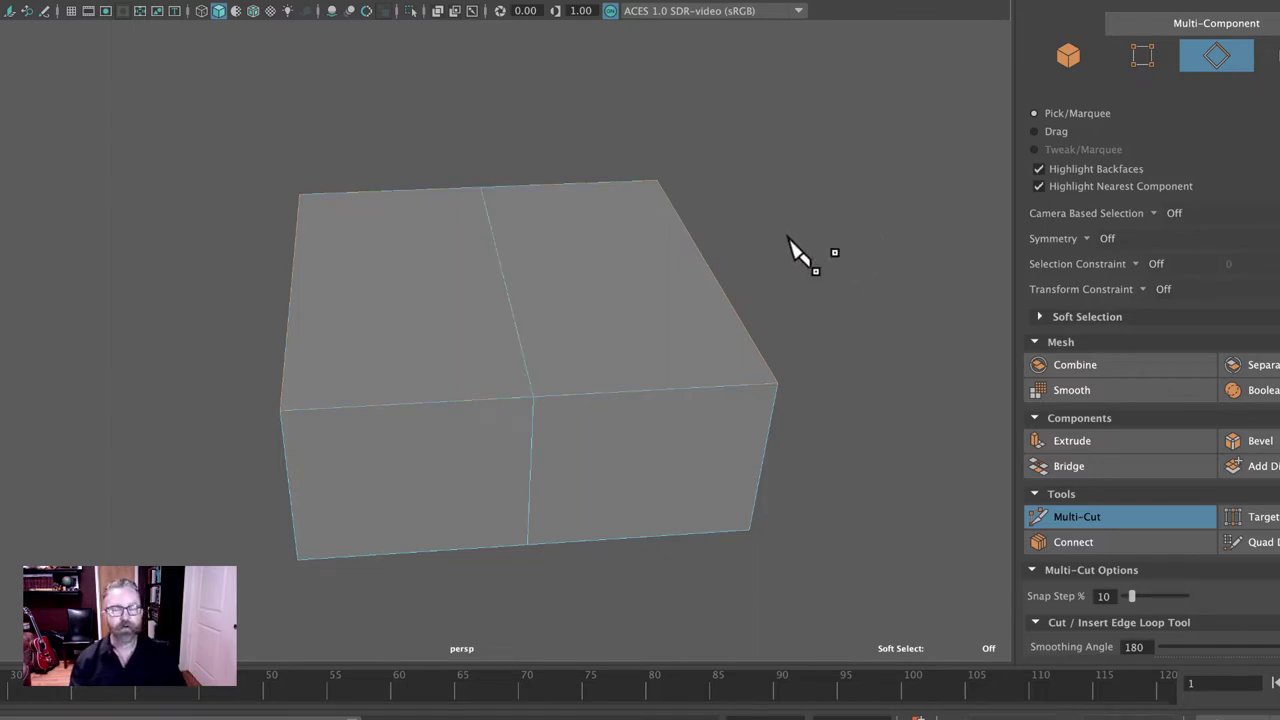
# Add a perpendicular Multi-Cut between the other two edge midpoints to divide the bottom into four quads, and exit the tool
pyautogui.keyDown('alt'); pyautogui.moveTo(789, 242); pyautogui.dragTo(514, 223); pyautogui.keyUp('alt')
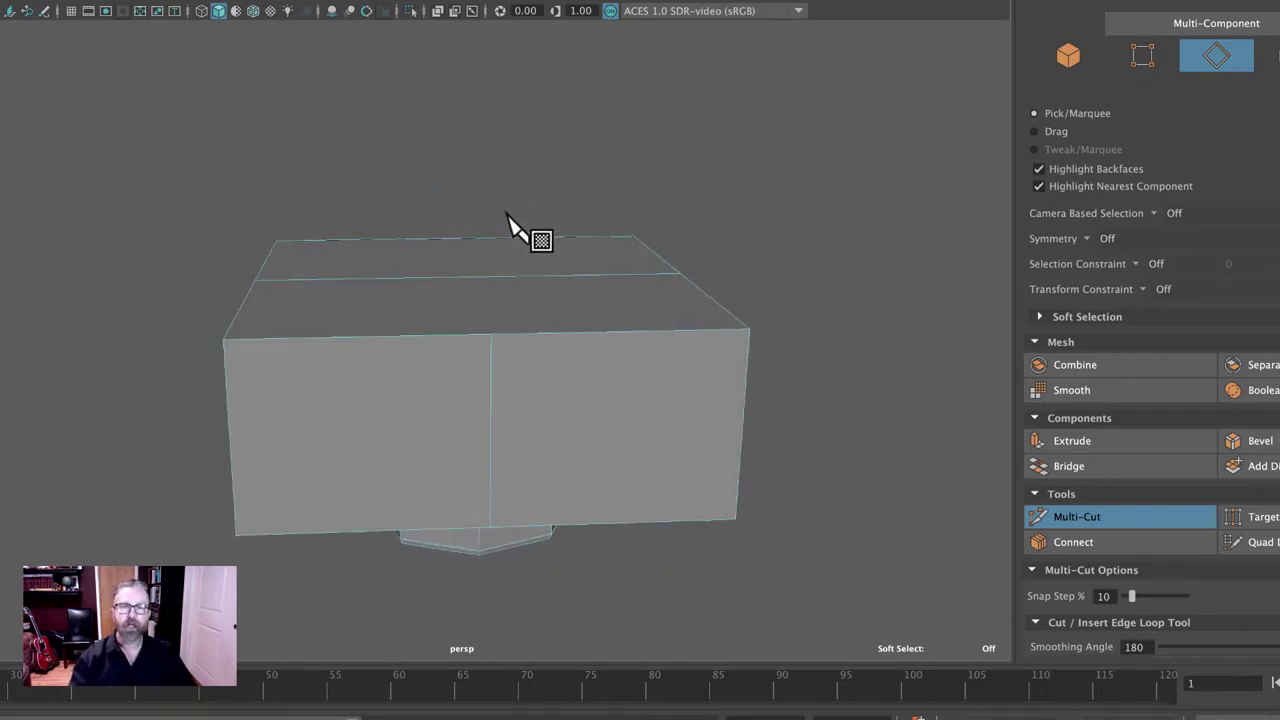
pyautogui.click(490, 338)
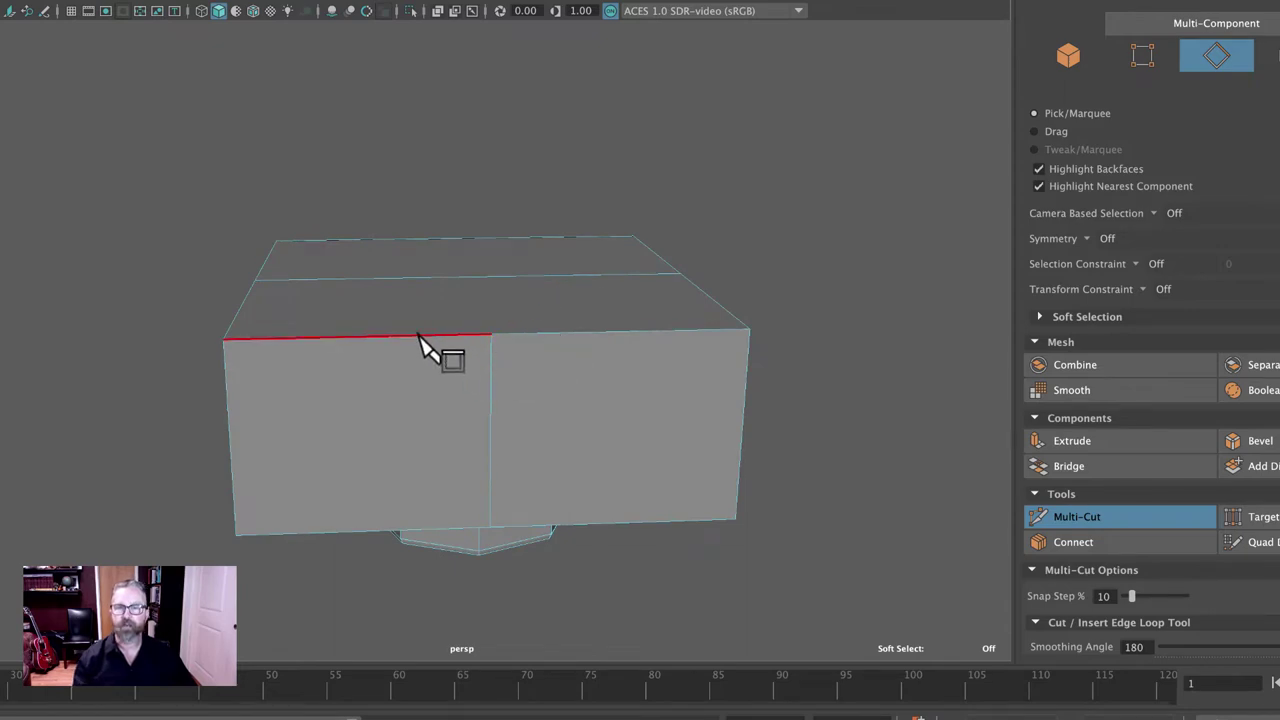
pyautogui.keyDown('alt'); pyautogui.moveTo(555, 345); pyautogui.dragTo(529, 274); pyautogui.keyUp('alt')
pyautogui.click(494, 379)
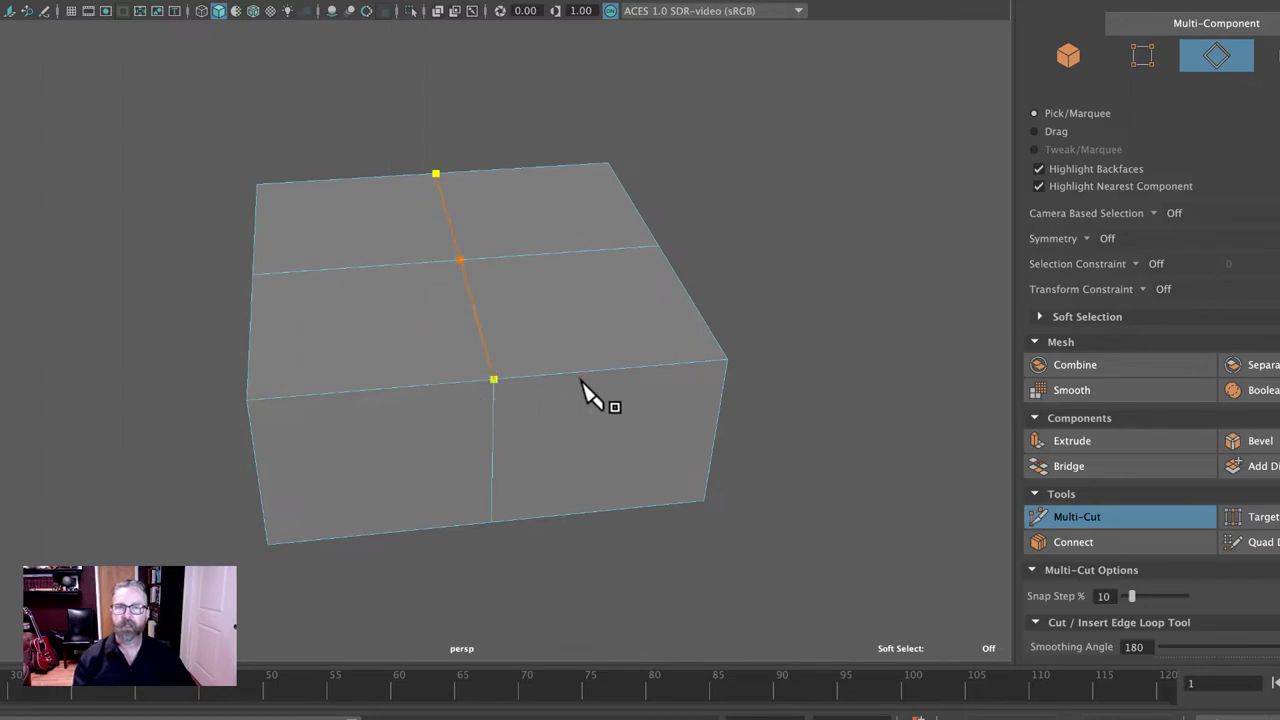
pyautogui.press('Return')
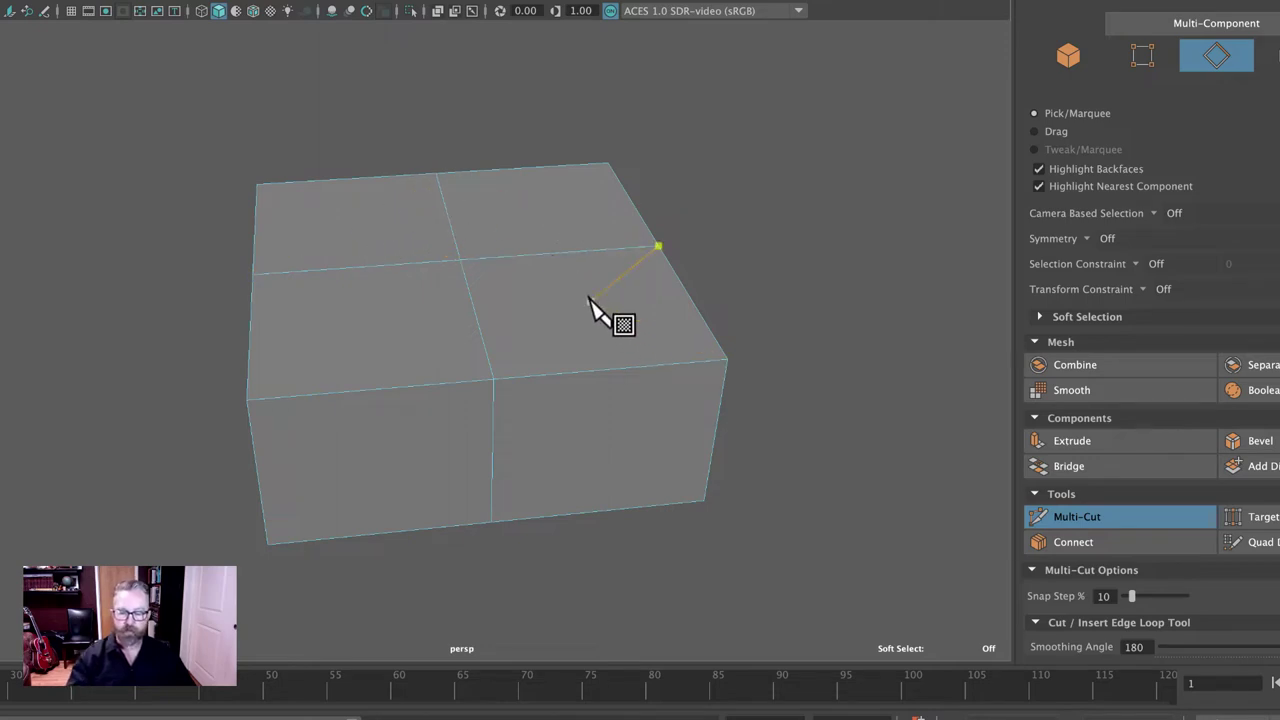
pyautogui.press('q')
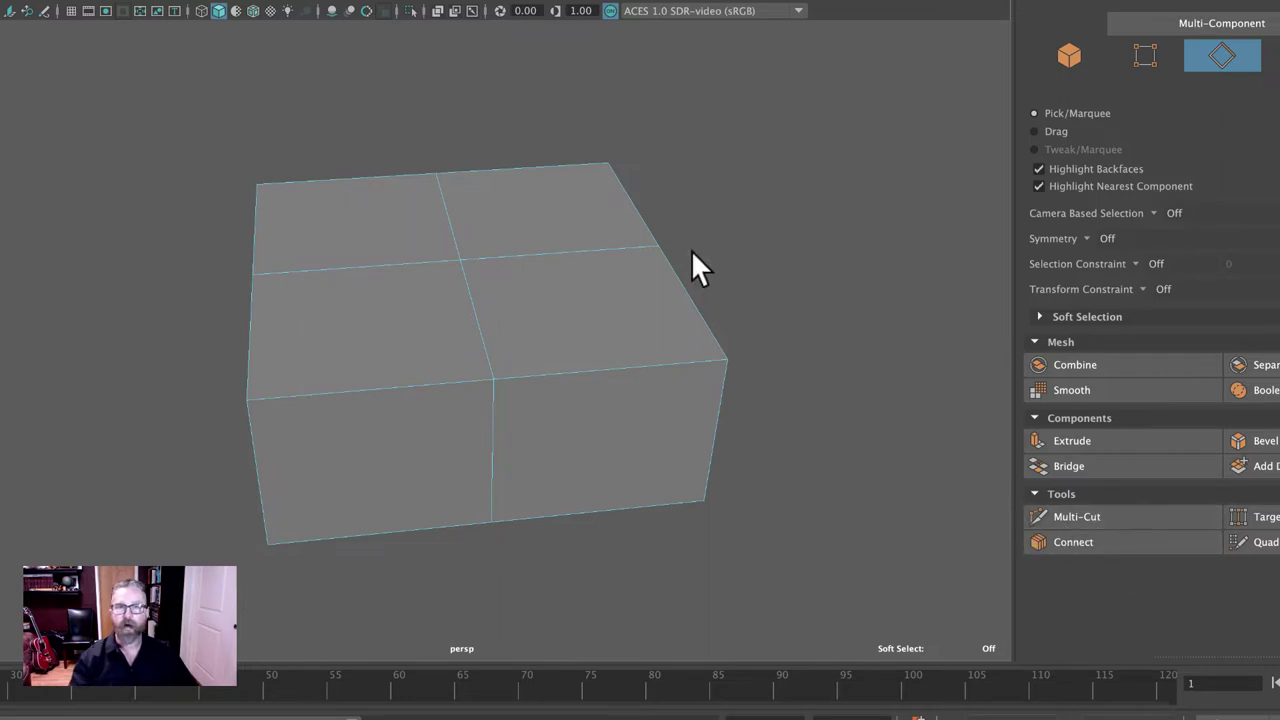
# Return the brick to object mode and delete its construction history
pyautogui.keyDown('alt'); pyautogui.moveTo(694, 266); pyautogui.dragTo(710, 350); pyautogui.keyUp('alt')
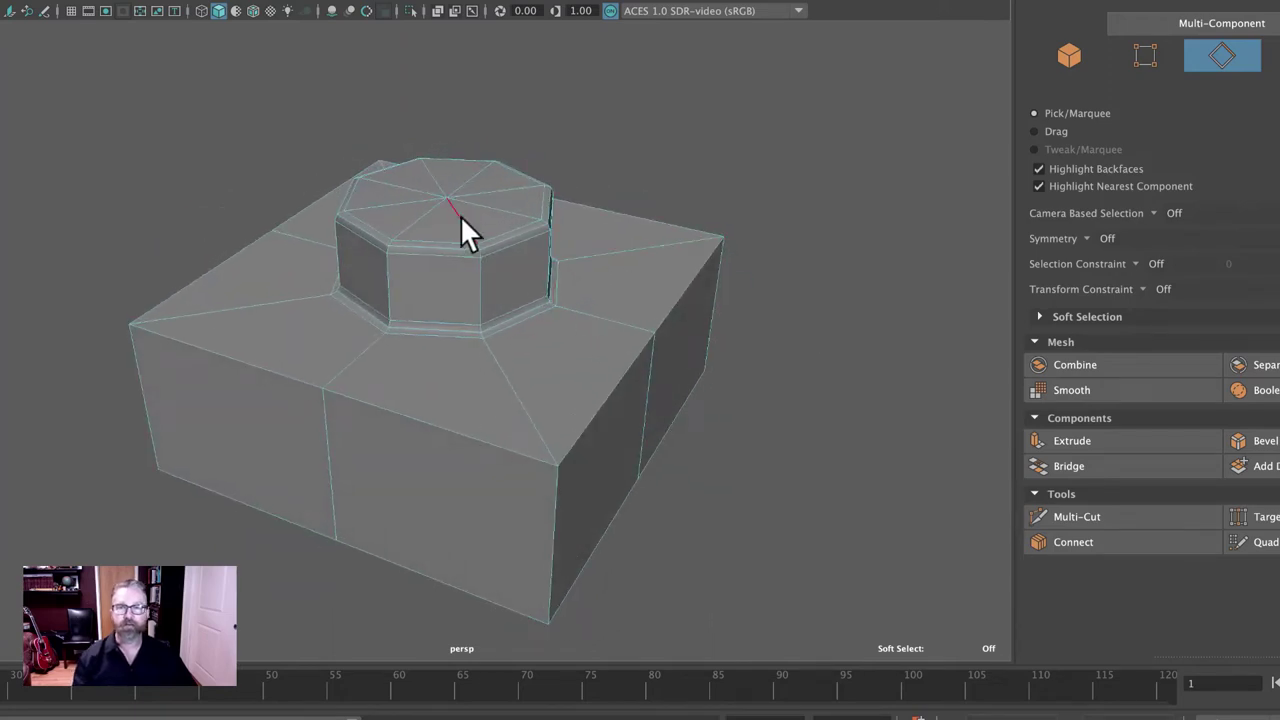
pyautogui.moveTo(462, 218); pyautogui.dragTo(545, 195, button='right')
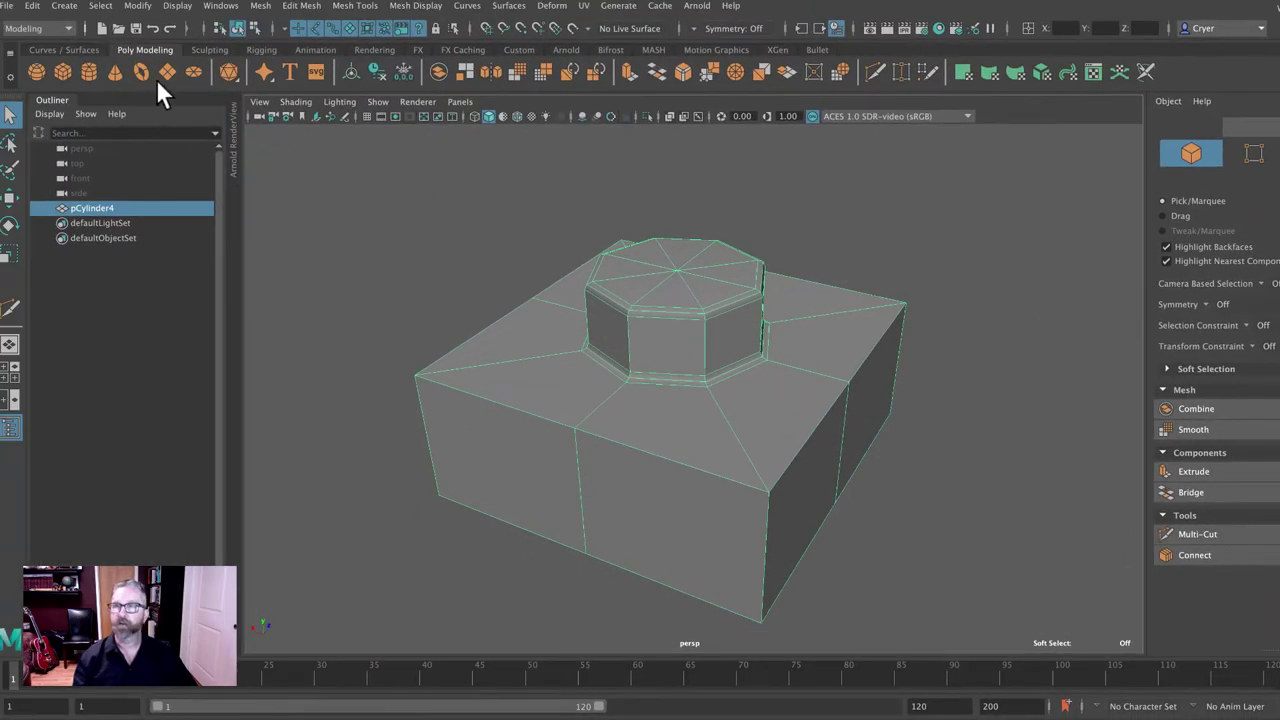
pyautogui.click(31, 6)
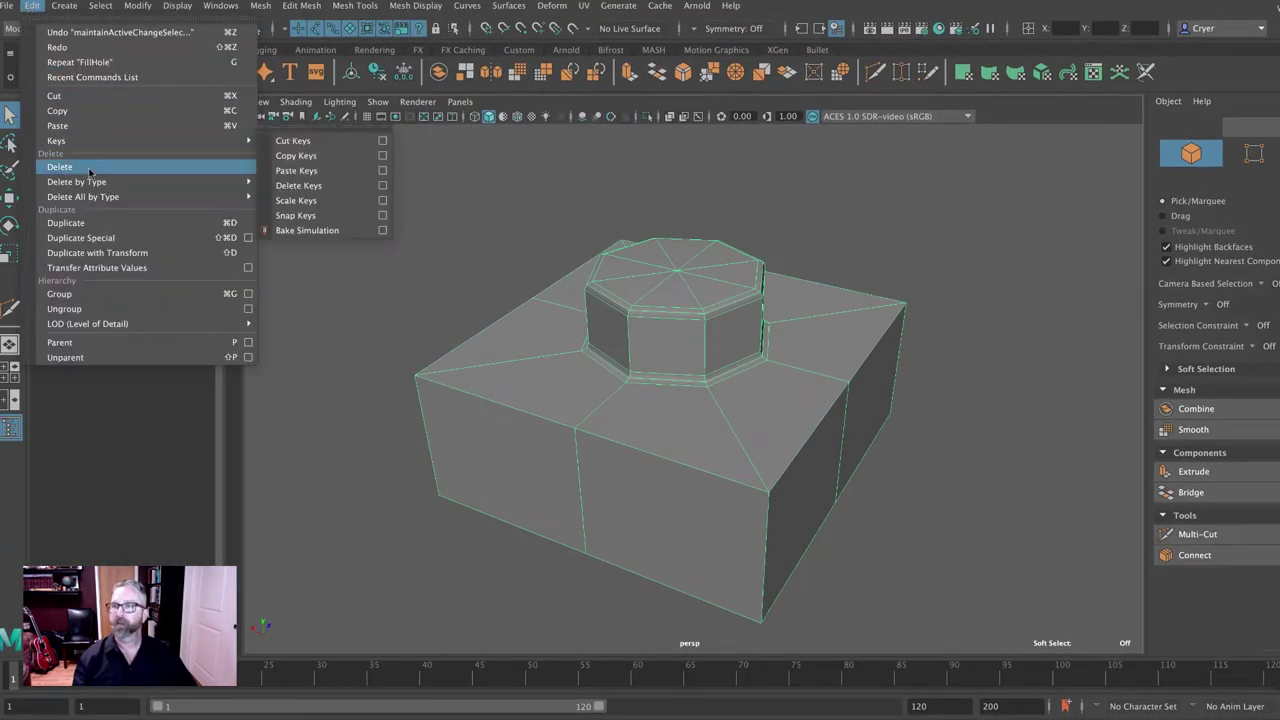
pyautogui.moveTo(95, 181)
pyautogui.click(317, 184)
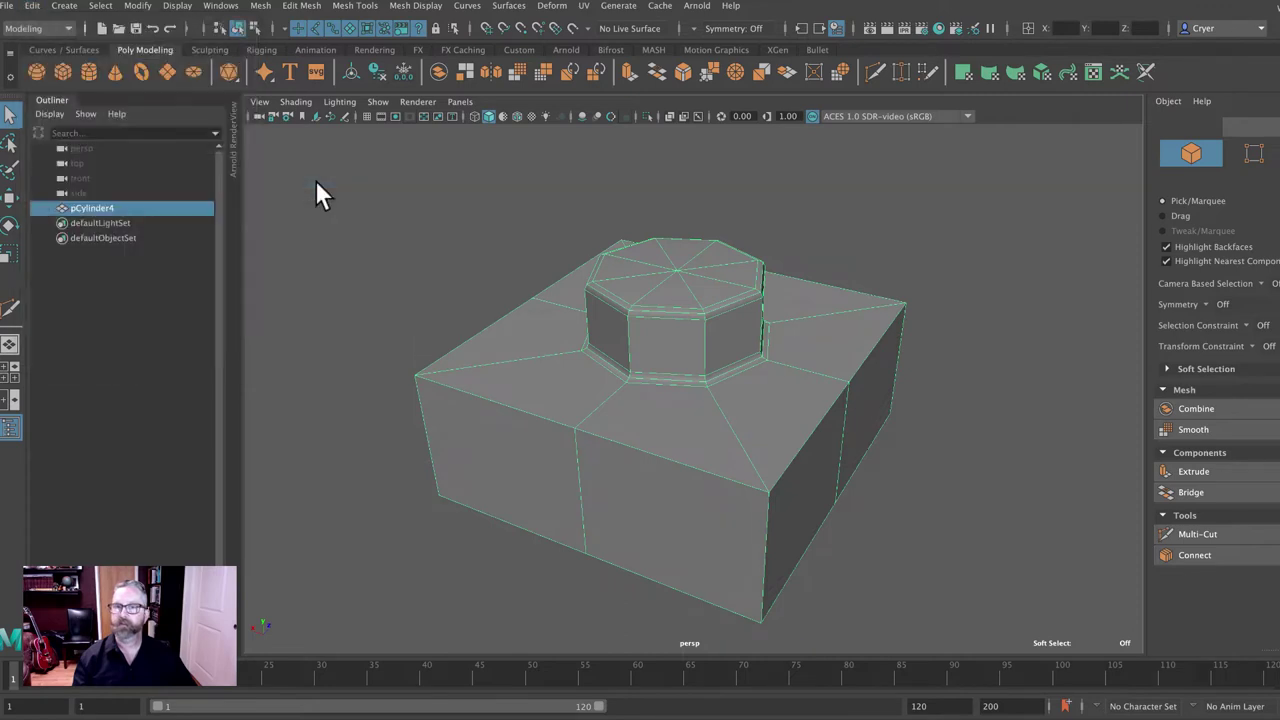
# Show the brick in the front view and edit its pivot with the Move tool, raising it vertically into the peg
pyautogui.press('space')
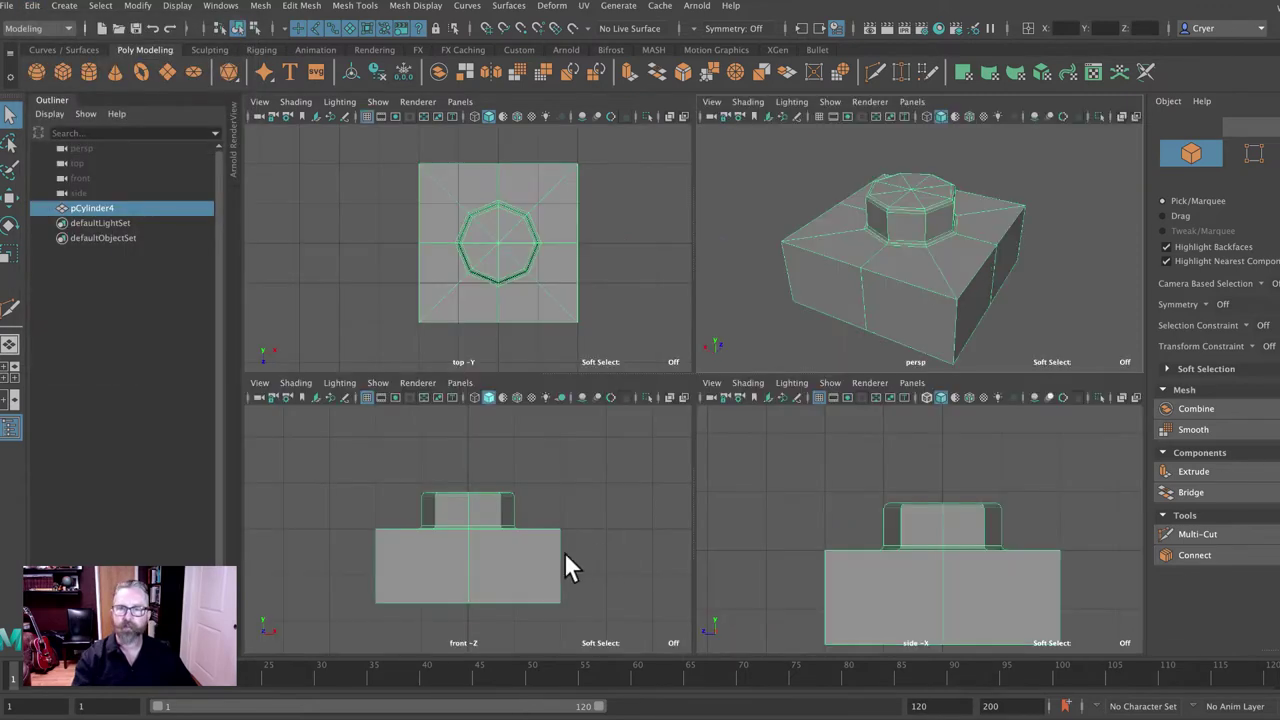
pyautogui.press('space')
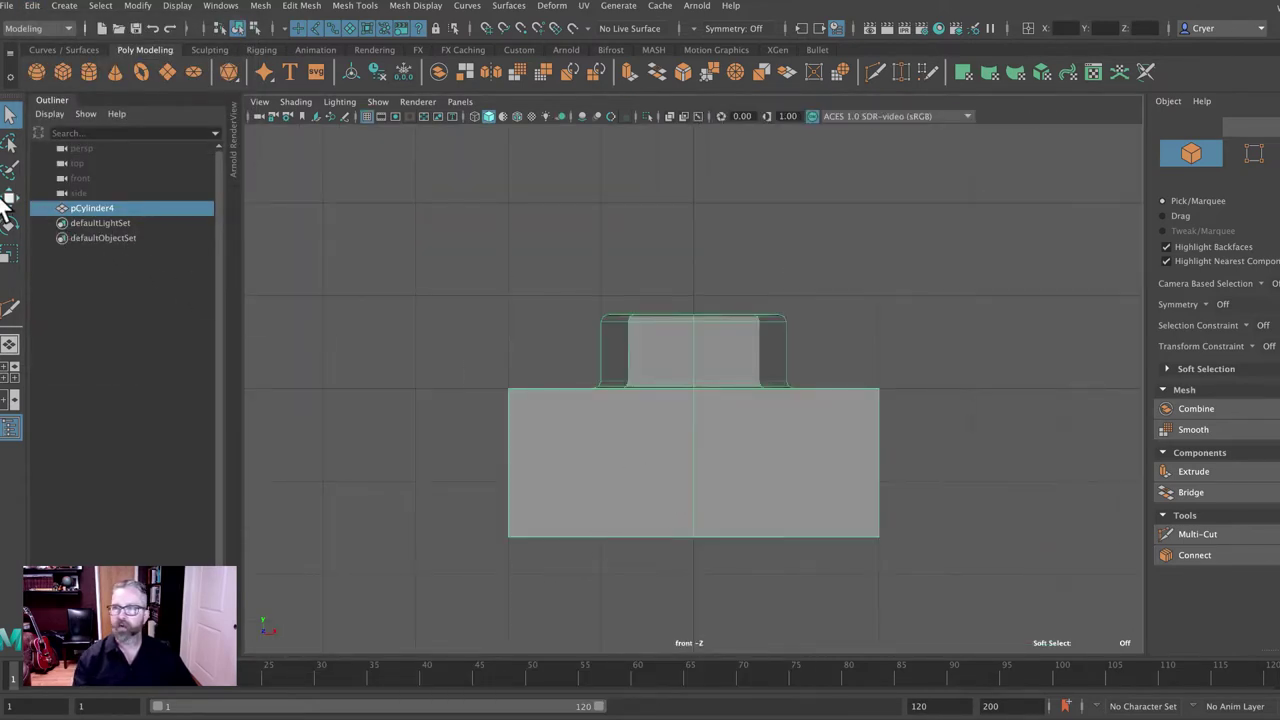
pyautogui.click(9, 198)
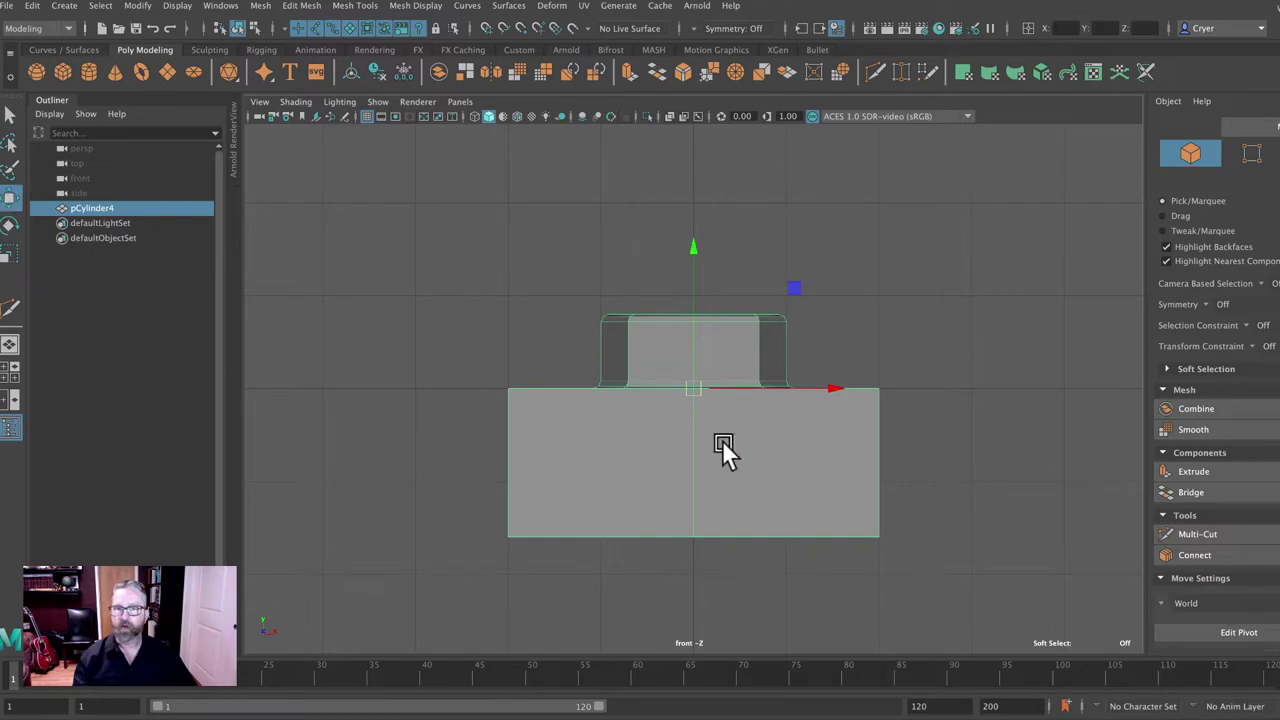
pyautogui.click(695, 388)
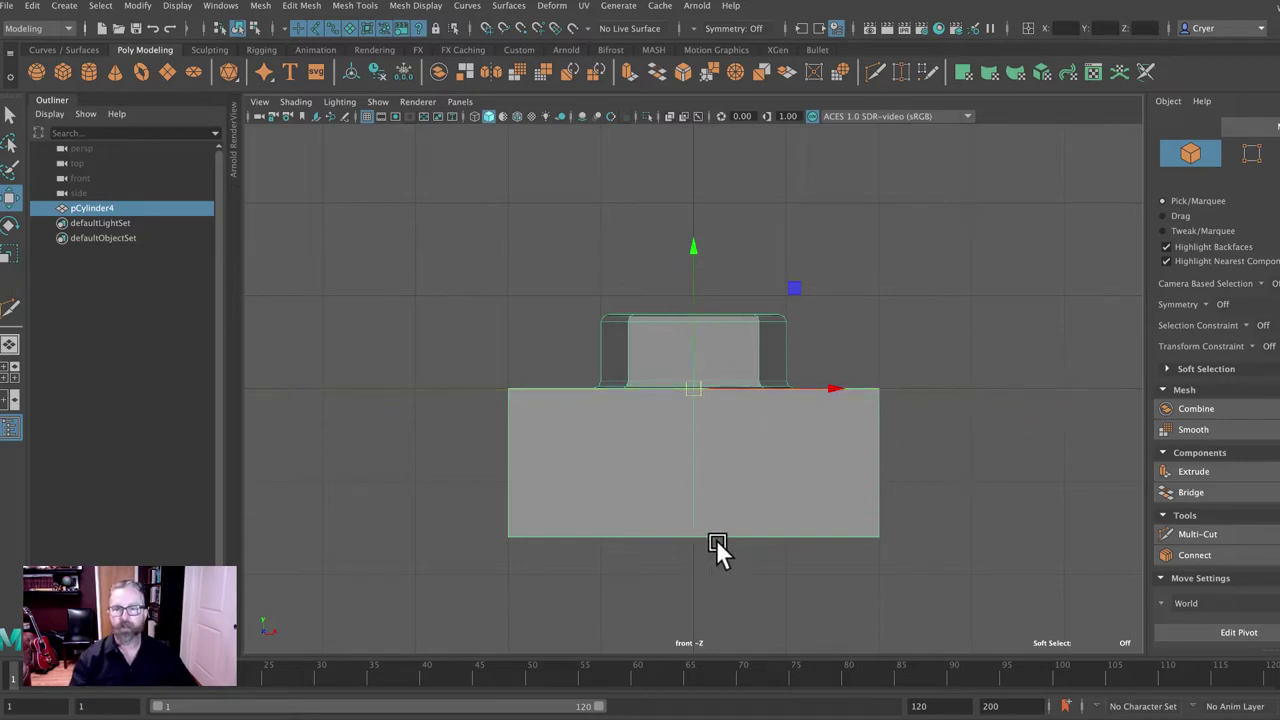
pyautogui.keyDown('alt'); pyautogui.moveTo(785, 576); pyautogui.dragTo(775, 546, button='middle'); pyautogui.keyUp('alt')
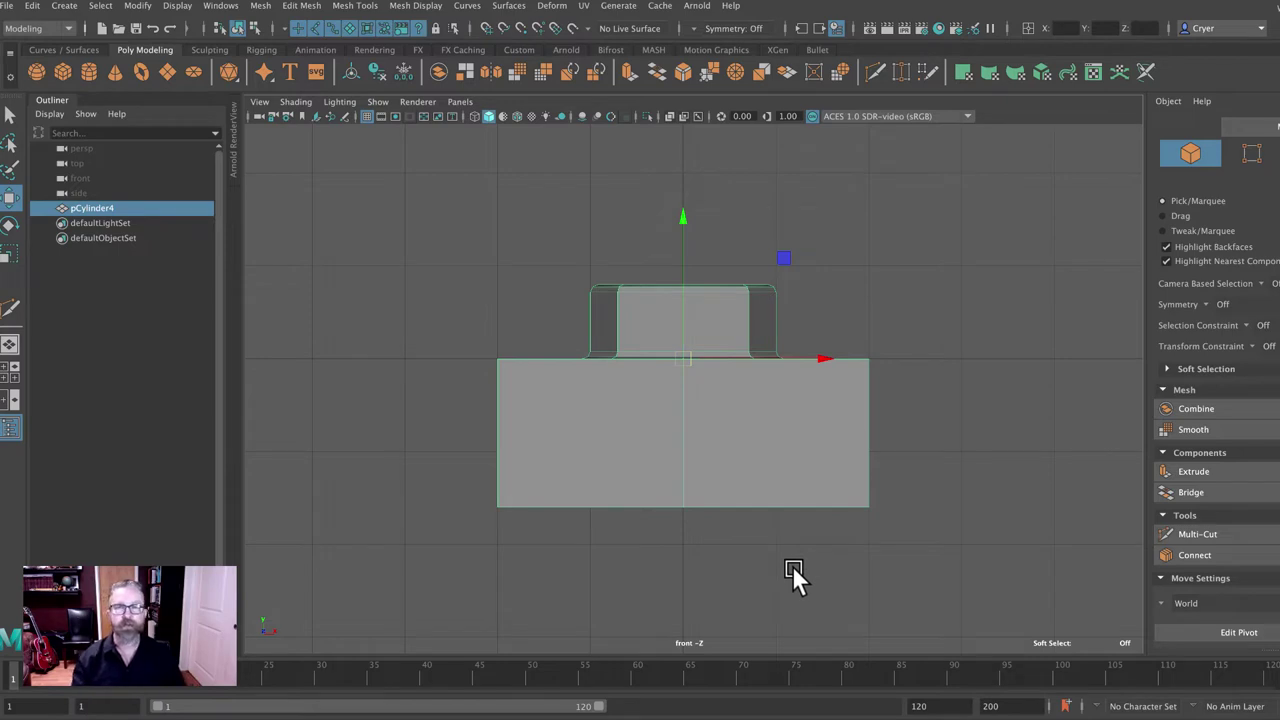
pyautogui.press('d')
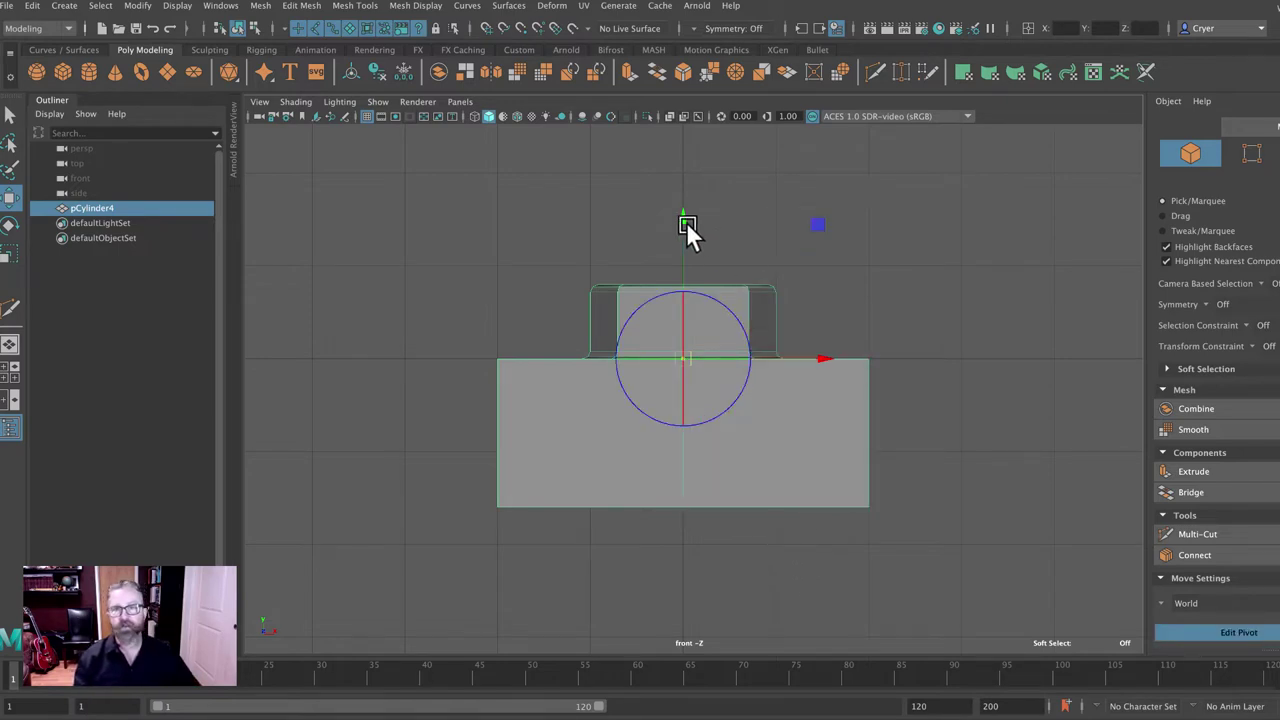
pyautogui.moveTo(682, 219); pyautogui.dragTo(701, 186)
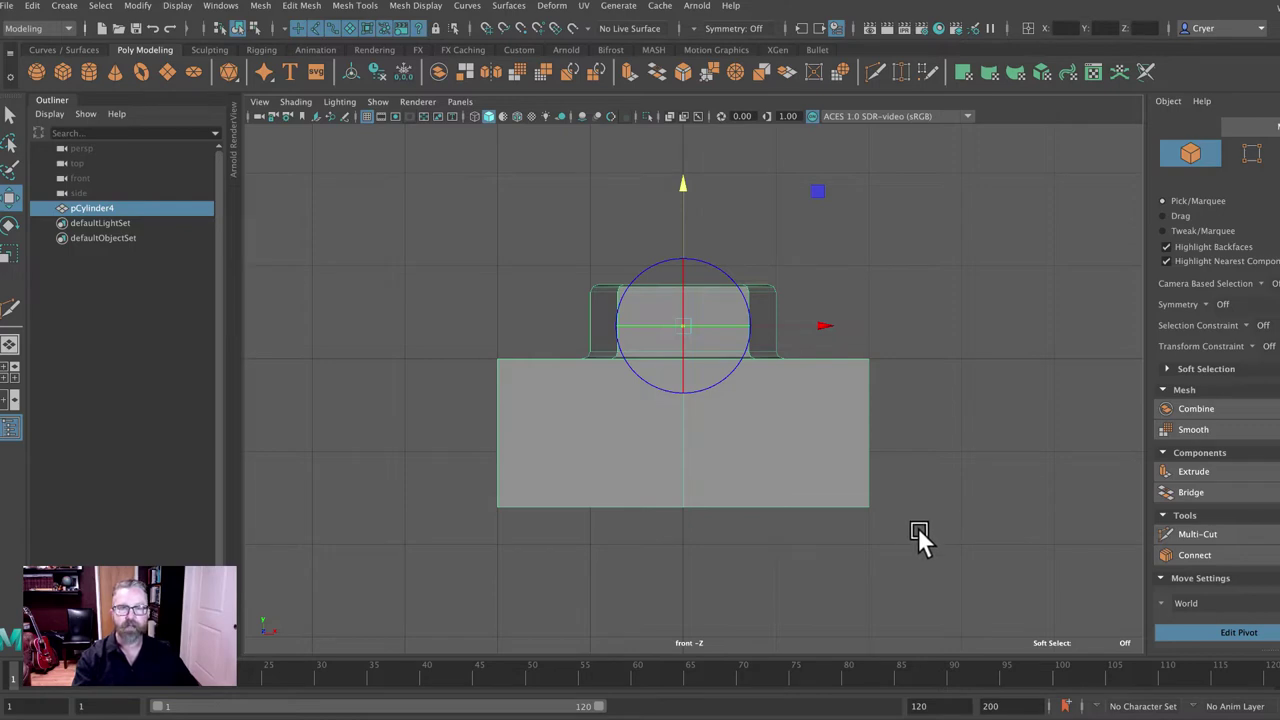
# Try vertex-snapping the pivot straight down to the brick's base and onto its lower corner, undoing each move
pyautogui.press('v')
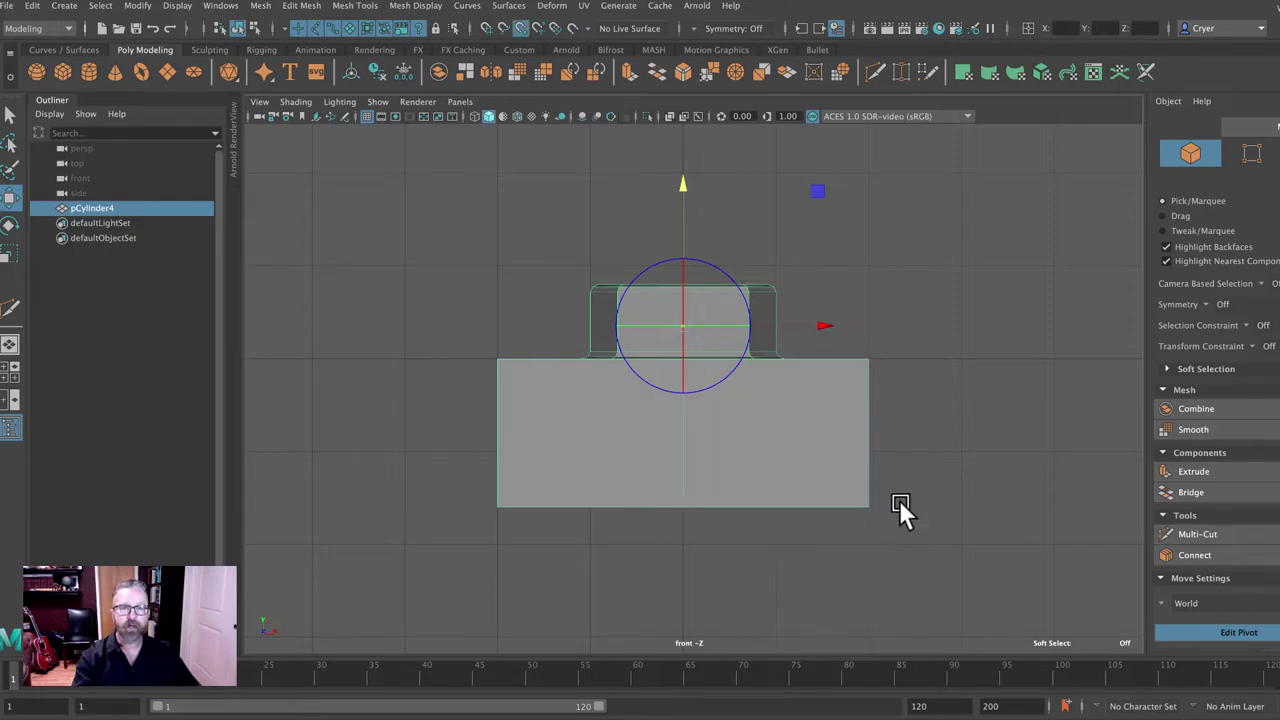
pyautogui.moveTo(886, 512); pyautogui.dragTo(874, 478, button='middle')
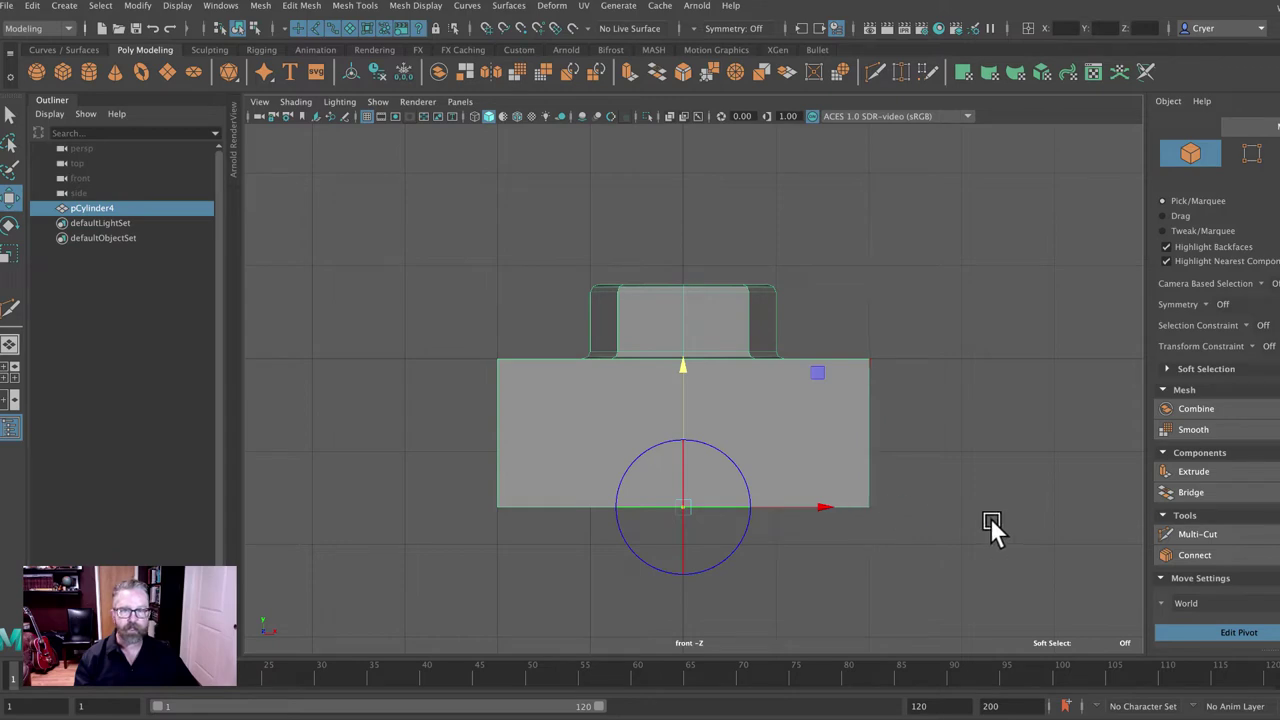
pyautogui.hotkey('ctrl', 'z')
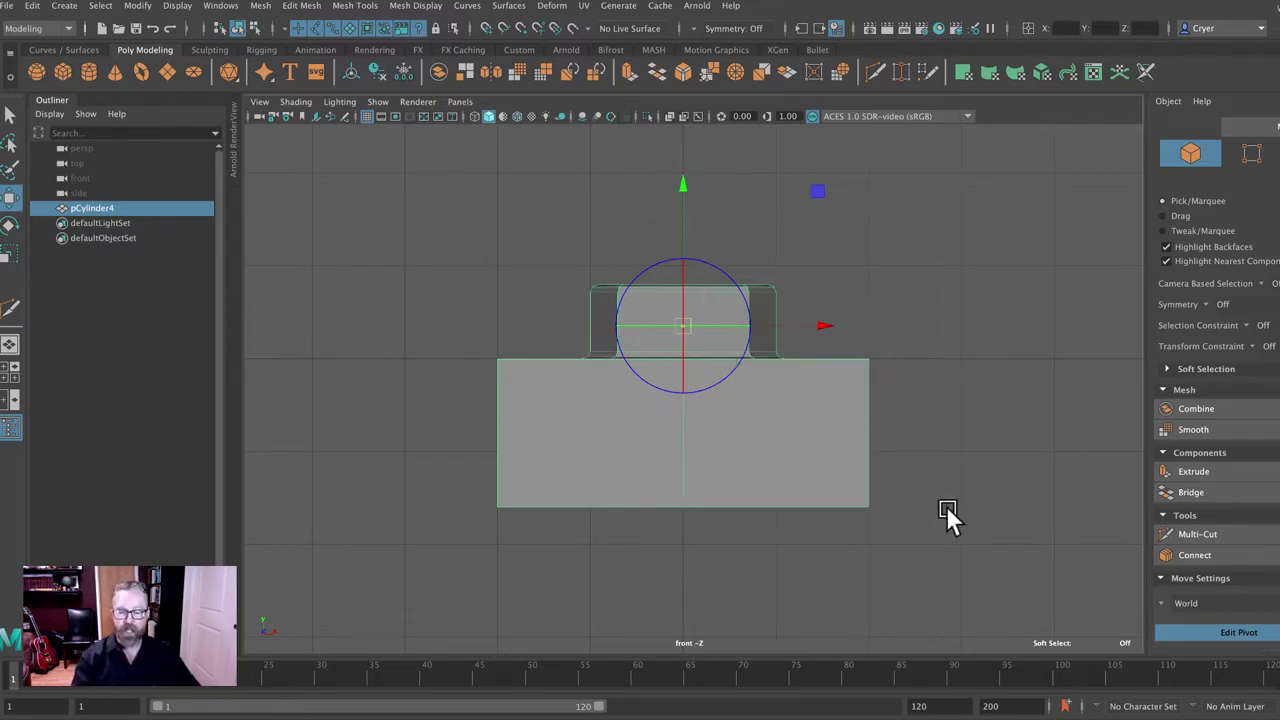
pyautogui.click(874, 501)
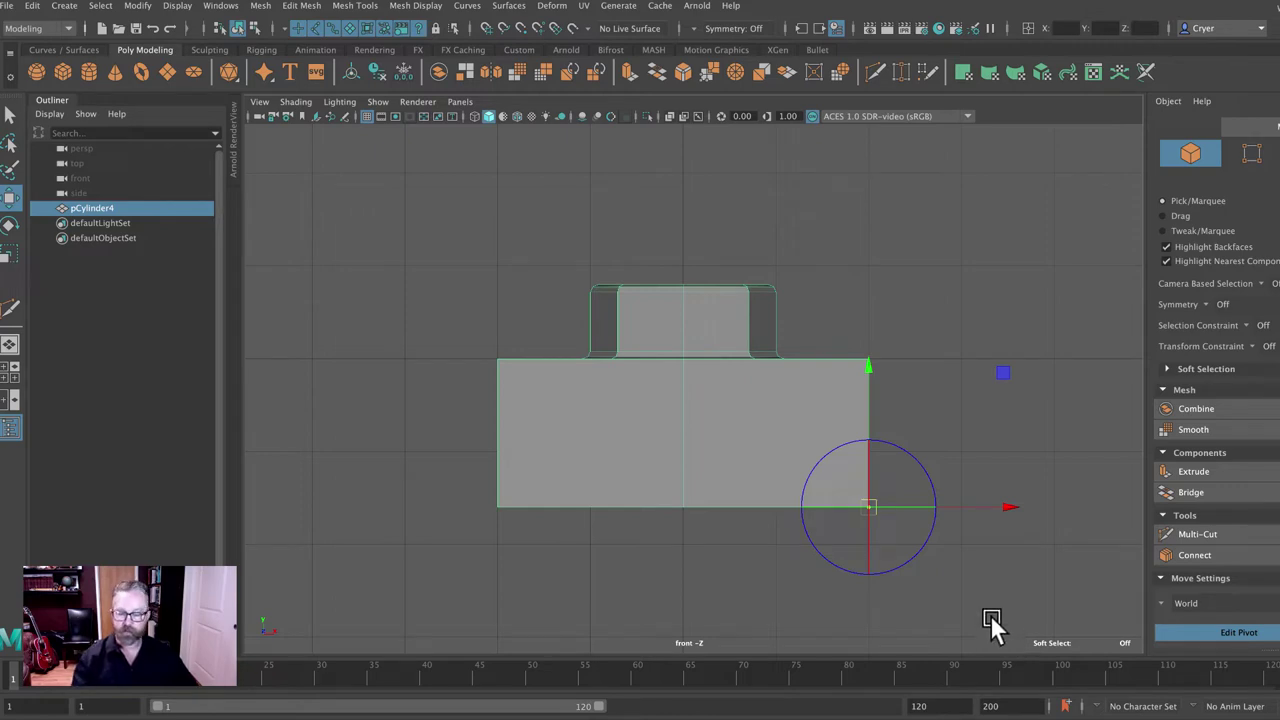
pyautogui.hotkey('ctrl', 'z')
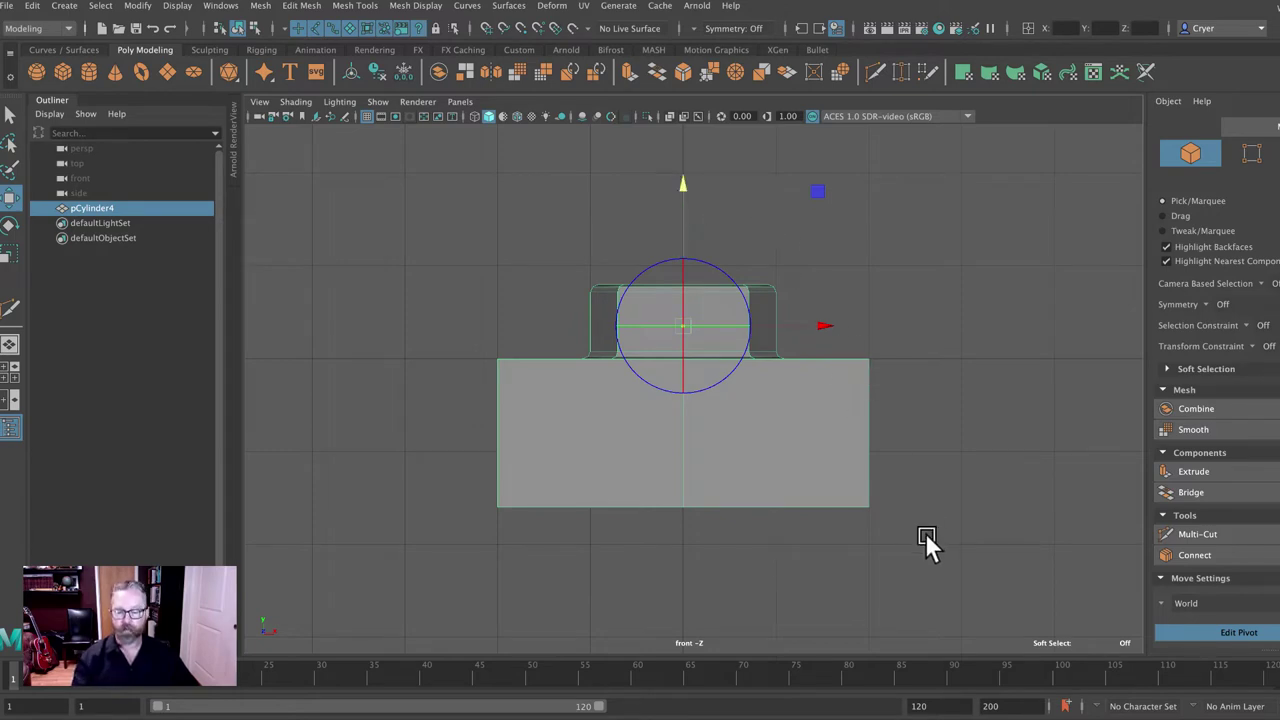
# Vertex-snap the pivot along the vertical axis to the center of the brick's base and finish pivot editing
pyautogui.click(870, 504)
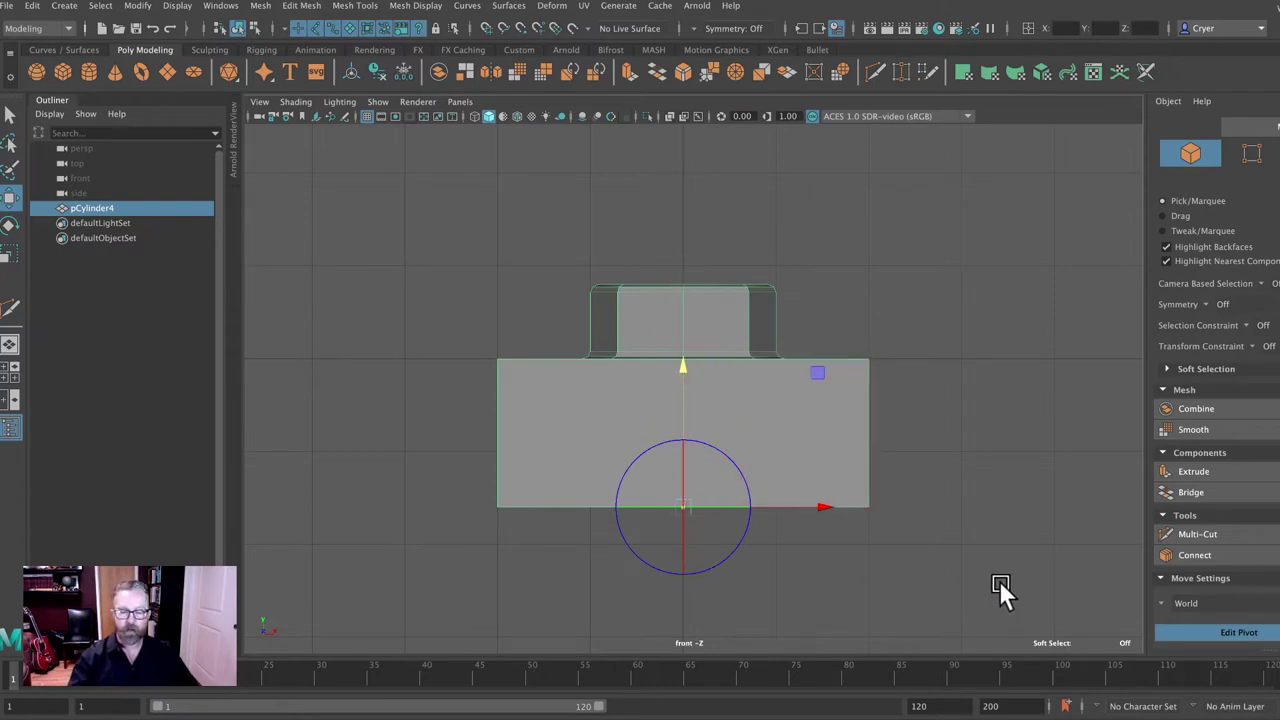
pyautogui.press('d')
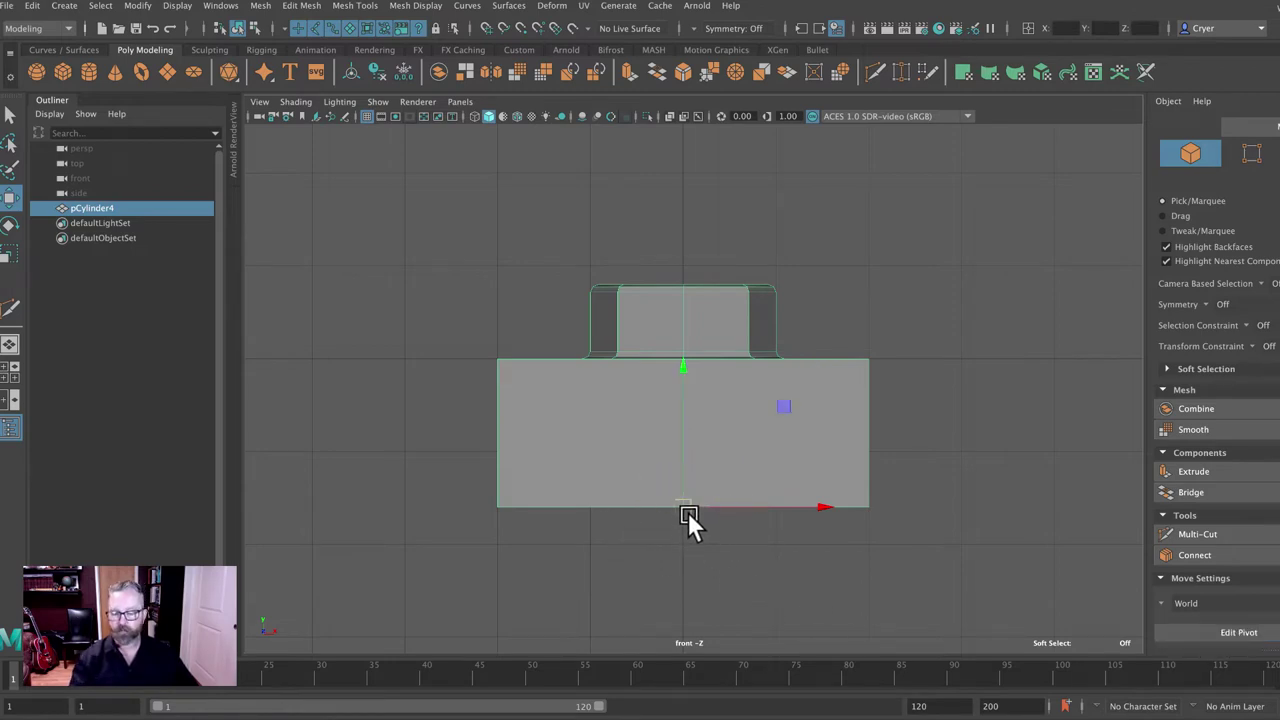
# Raise the brick in the front view until its base rests on the grid's horizontal origin line, and return to the perspective view
pyautogui.moveTo(680, 504); pyautogui.dragTo(676, 358)
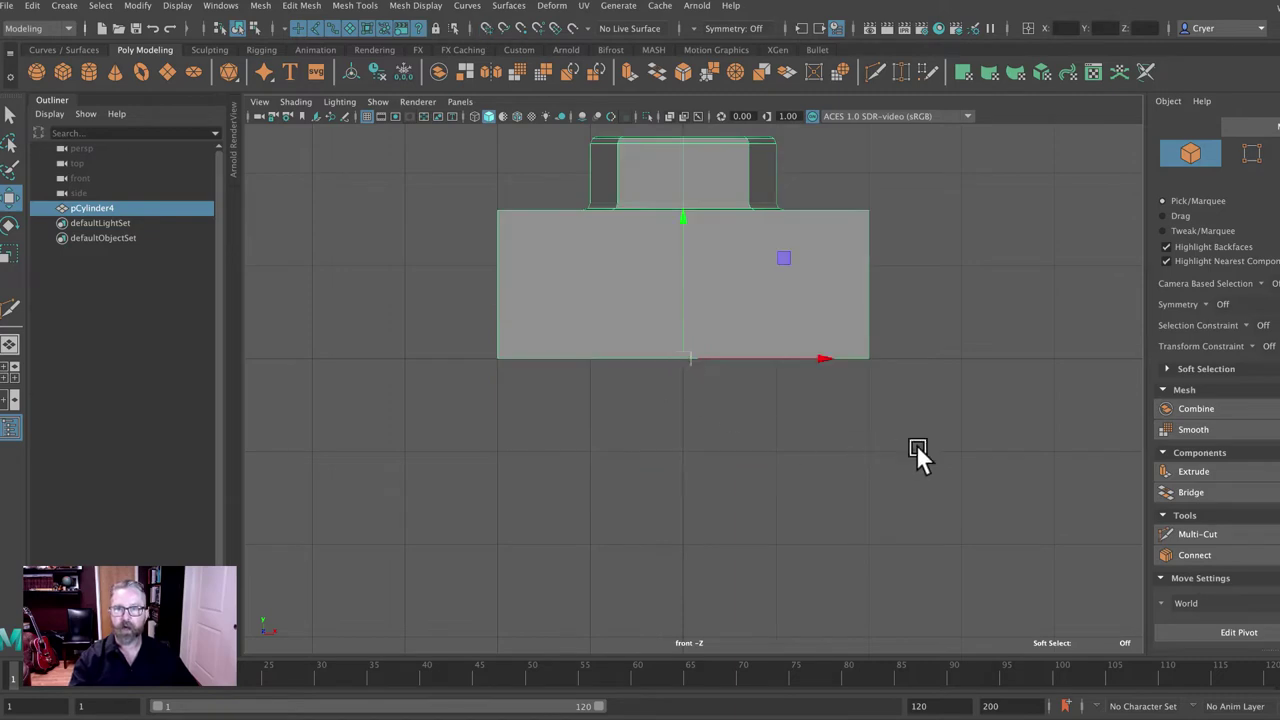
pyautogui.press('space')
pyautogui.press('space')
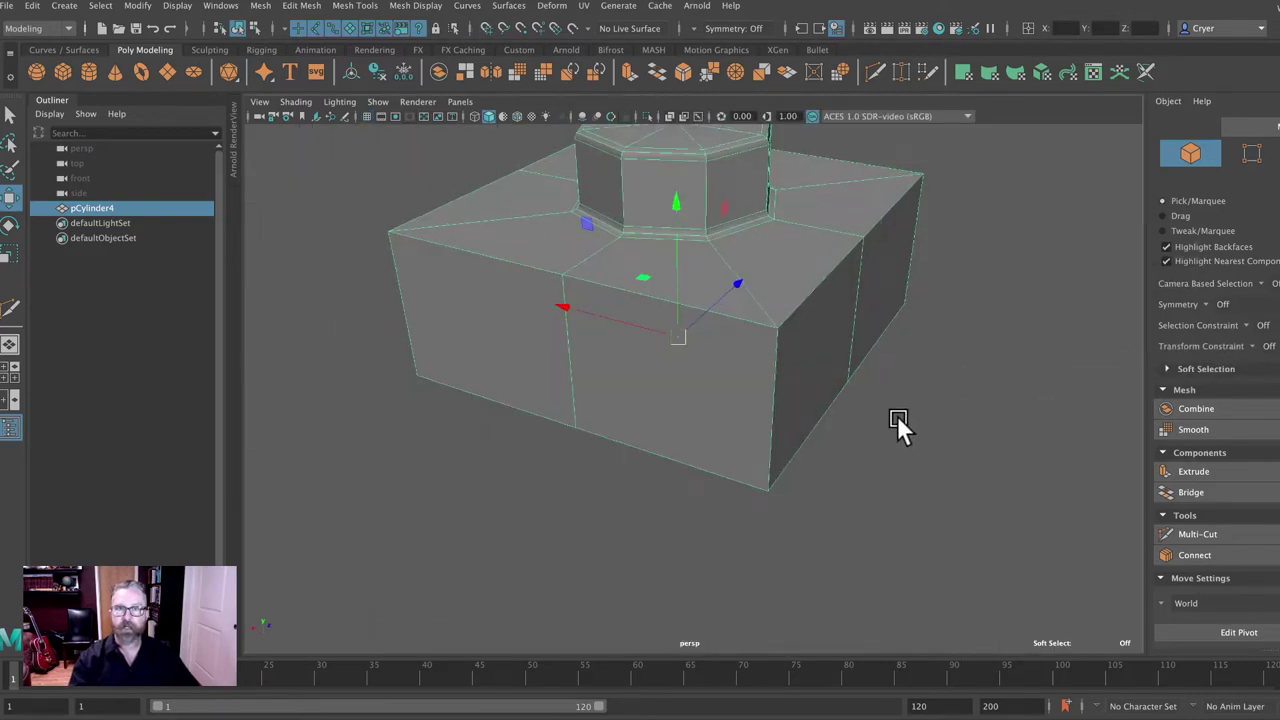
pyautogui.keyDown('alt'); pyautogui.moveTo(897, 415); pyautogui.dragTo(757, 424, button='right'); pyautogui.keyUp('alt')
pyautogui.press('q')
pyautogui.keyDown('alt'); pyautogui.moveTo(865, 439); pyautogui.dragTo(836, 454); pyautogui.keyUp('alt')
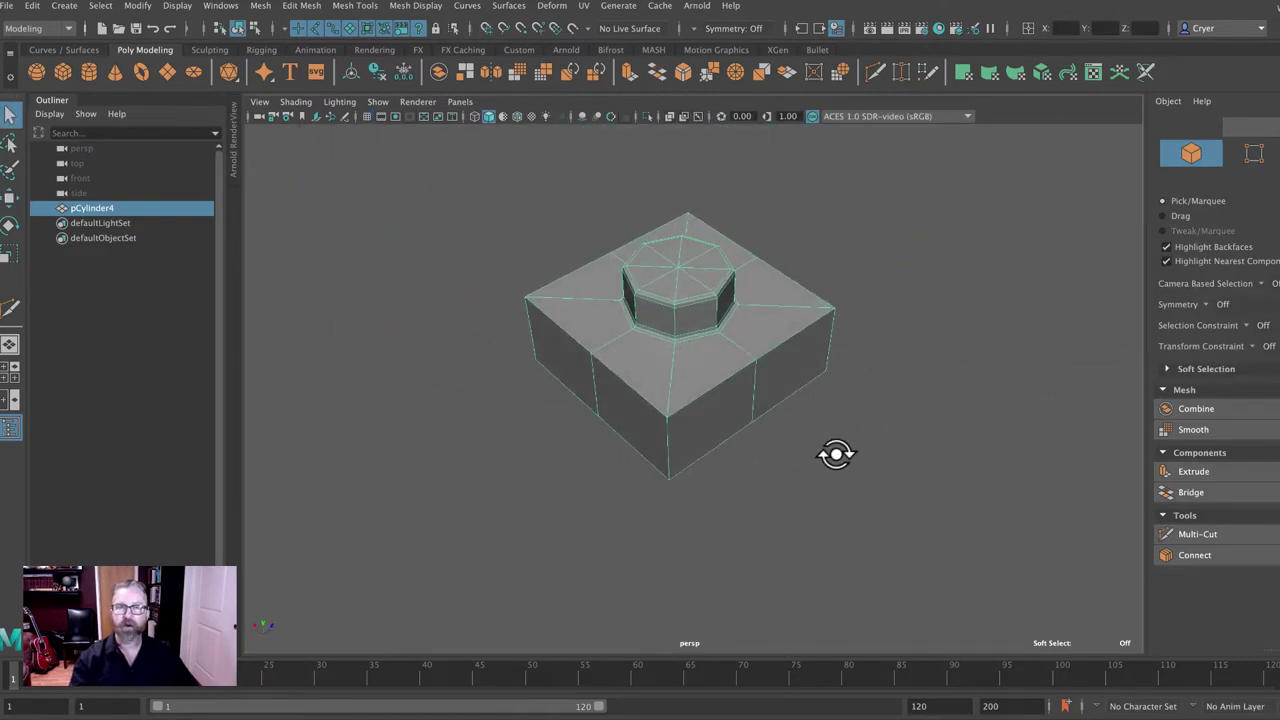
pyautogui.keyDown('alt'); pyautogui.moveTo(836, 454); pyautogui.dragTo(863, 466, button='middle'); pyautogui.keyUp('alt')
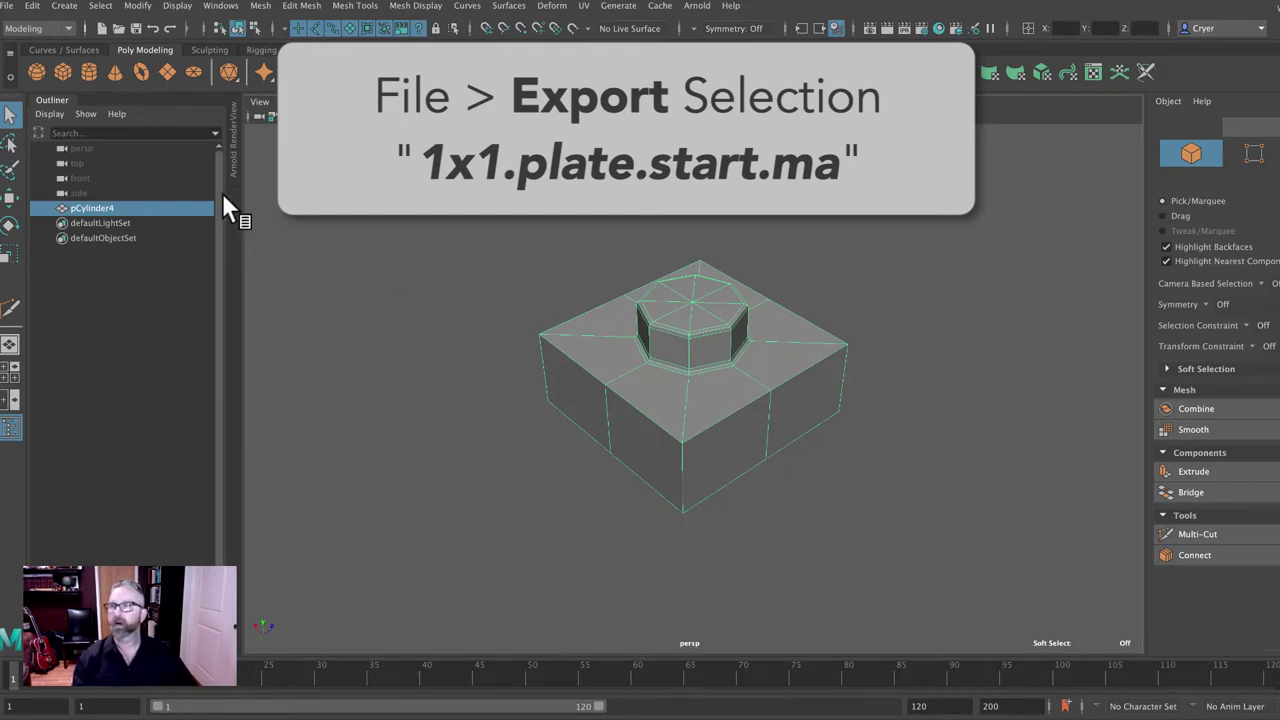
# Start exporting the selected brick as 1x1.plate.start.ma
pyautogui.click(33, 6)
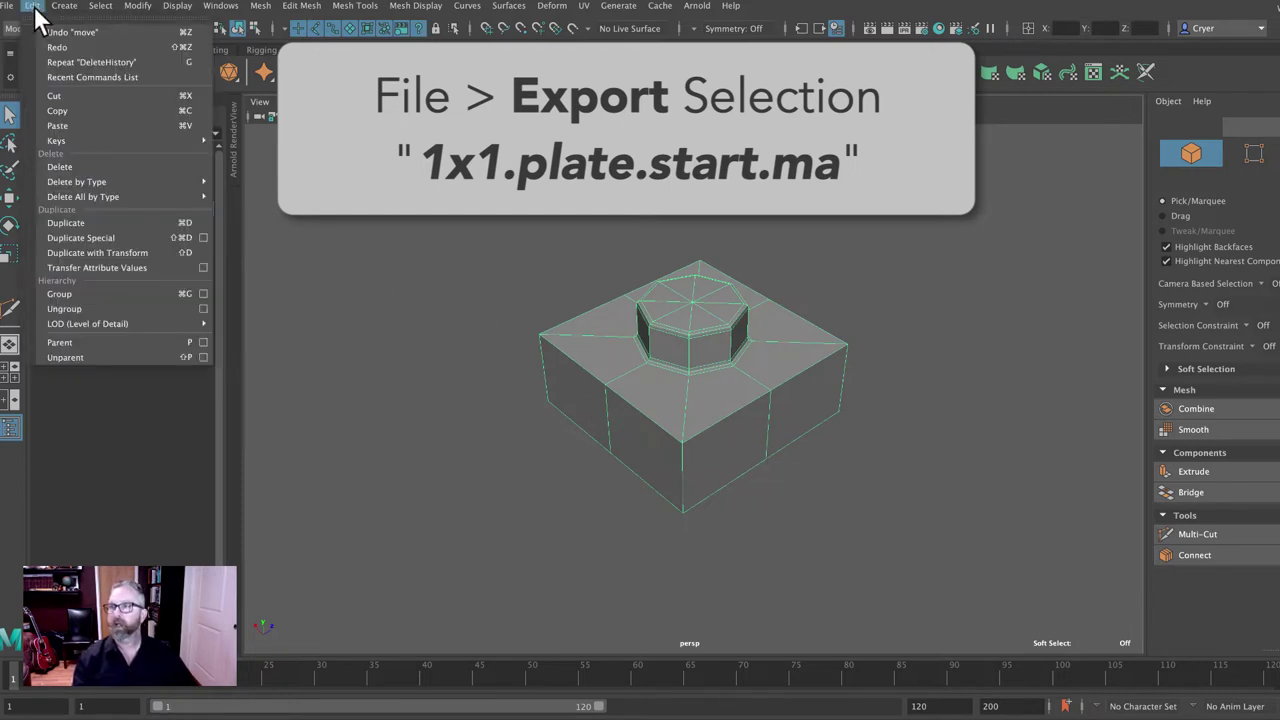
pyautogui.moveTo(9, 8)
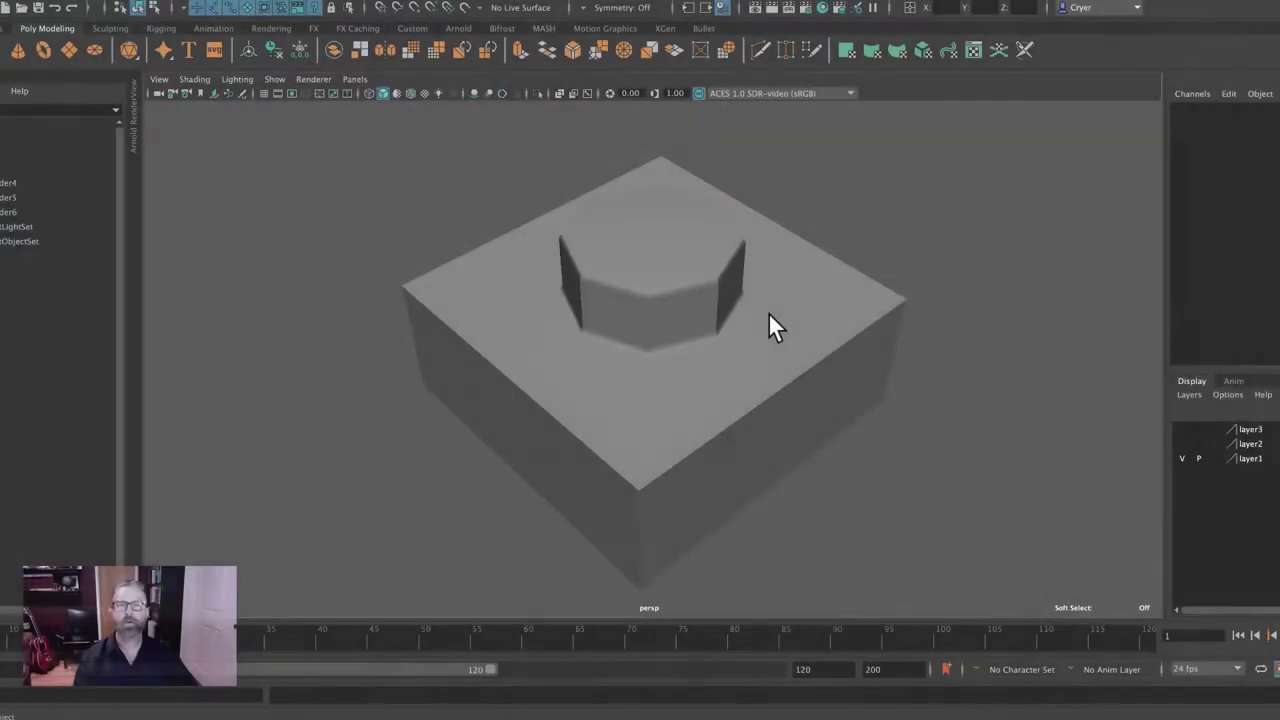
# Select the brick, preview its smoothed shape and return to the unsmoothed display
pyautogui.click(769, 316)
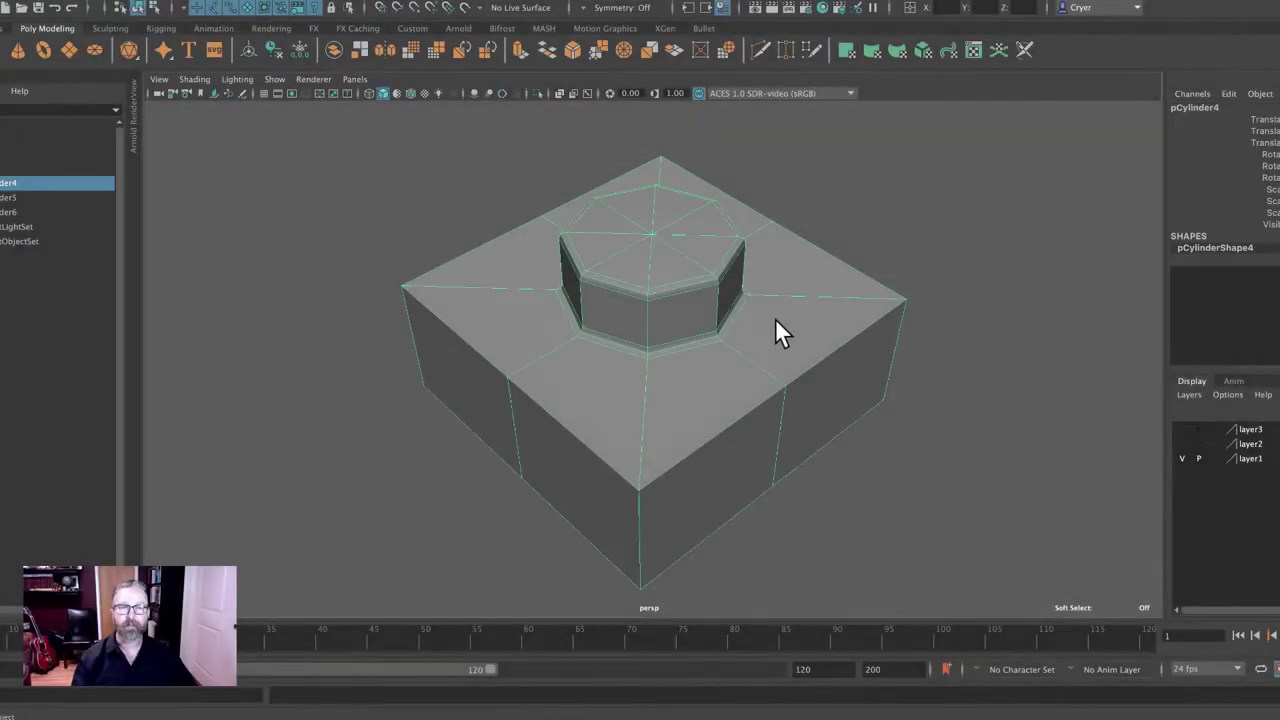
pyautogui.moveTo(840, 362)
pyautogui.keyDown('alt'); pyautogui.mouseDown()
pyautogui.moveTo(908, 343)
pyautogui.moveTo(920, 376)
pyautogui.moveTo(854, 362)
pyautogui.mouseUp(); pyautogui.keyUp('alt')
pyautogui.press('3')
pyautogui.press('1')
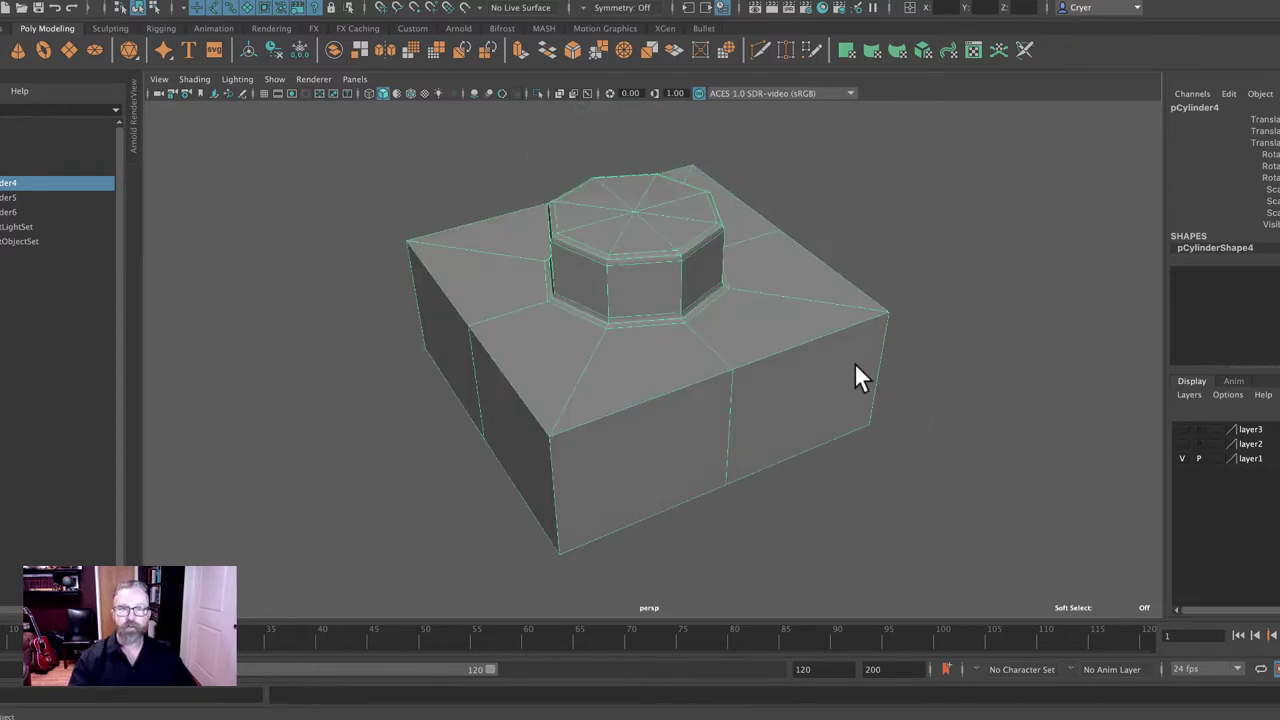
# Select the box's top and bottom perimeter edges and four vertical corner edges in wireframe display, leaving the peg's edges out
pyautogui.rightClick(788, 332)
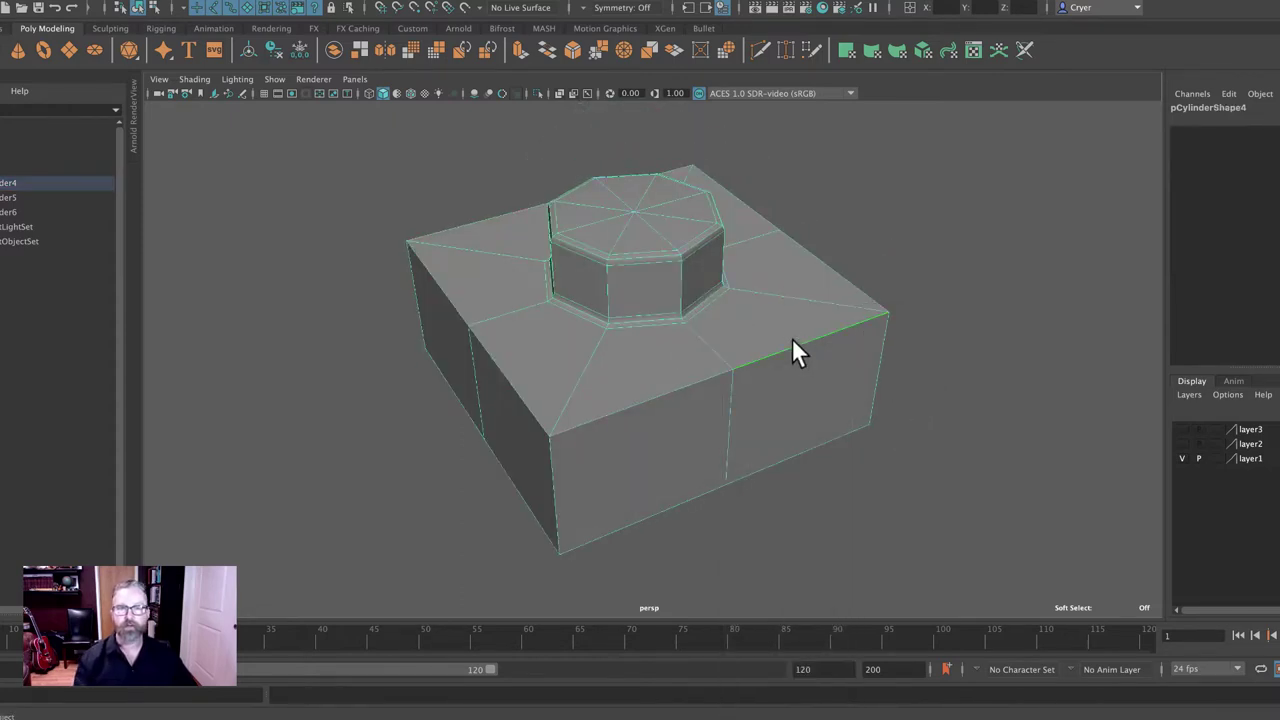
pyautogui.press('4')
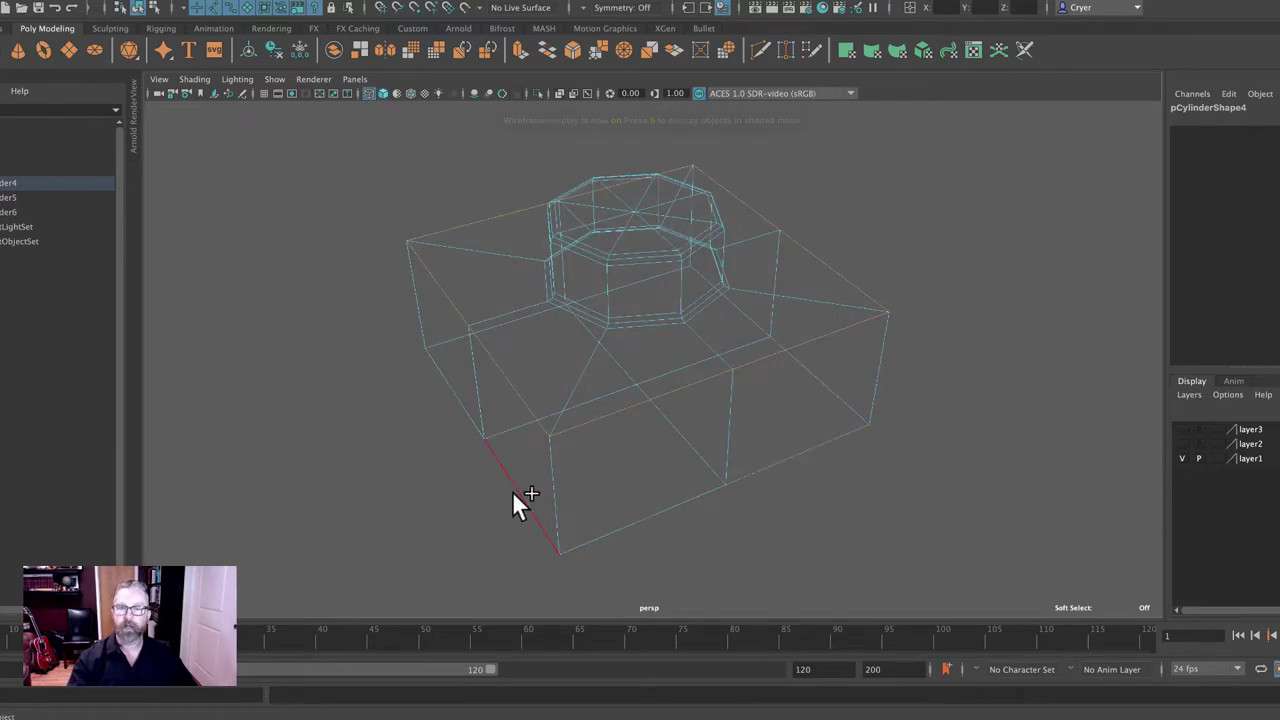
pyautogui.keyDown('alt'); pyautogui.moveTo(471, 531); pyautogui.dragTo(638, 461); pyautogui.keyUp('alt')
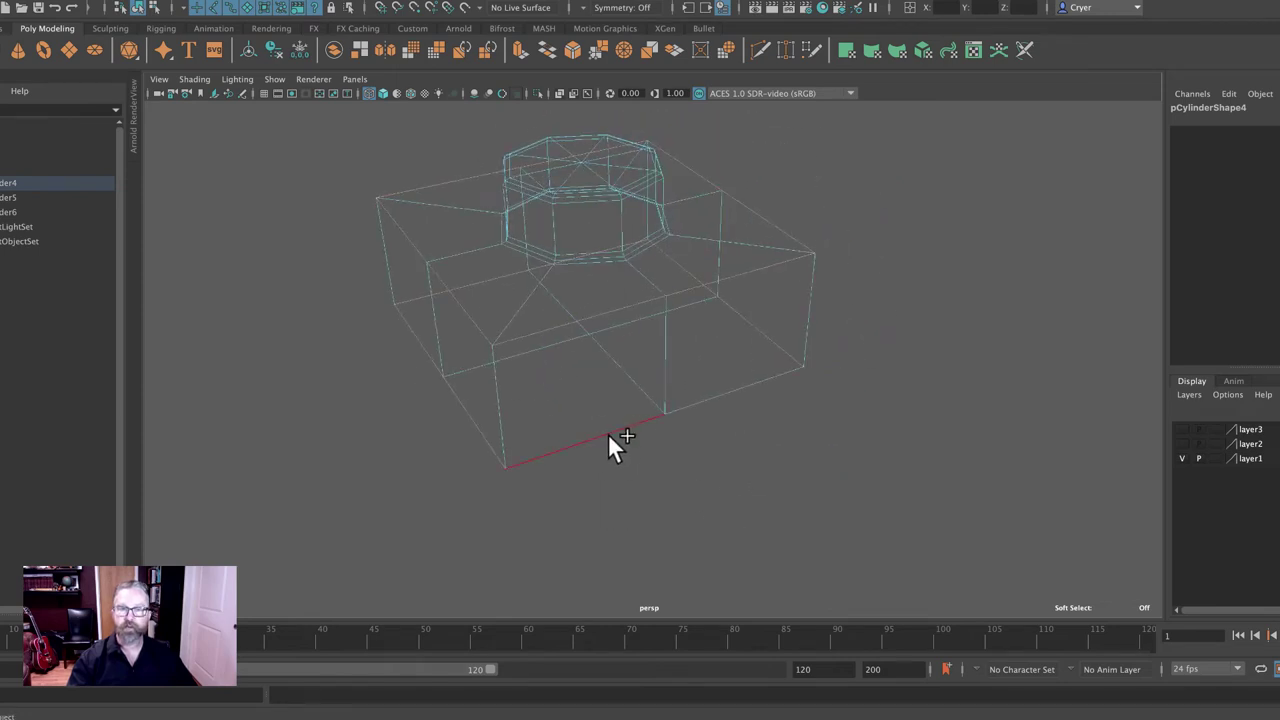
pyautogui.click(608, 435)
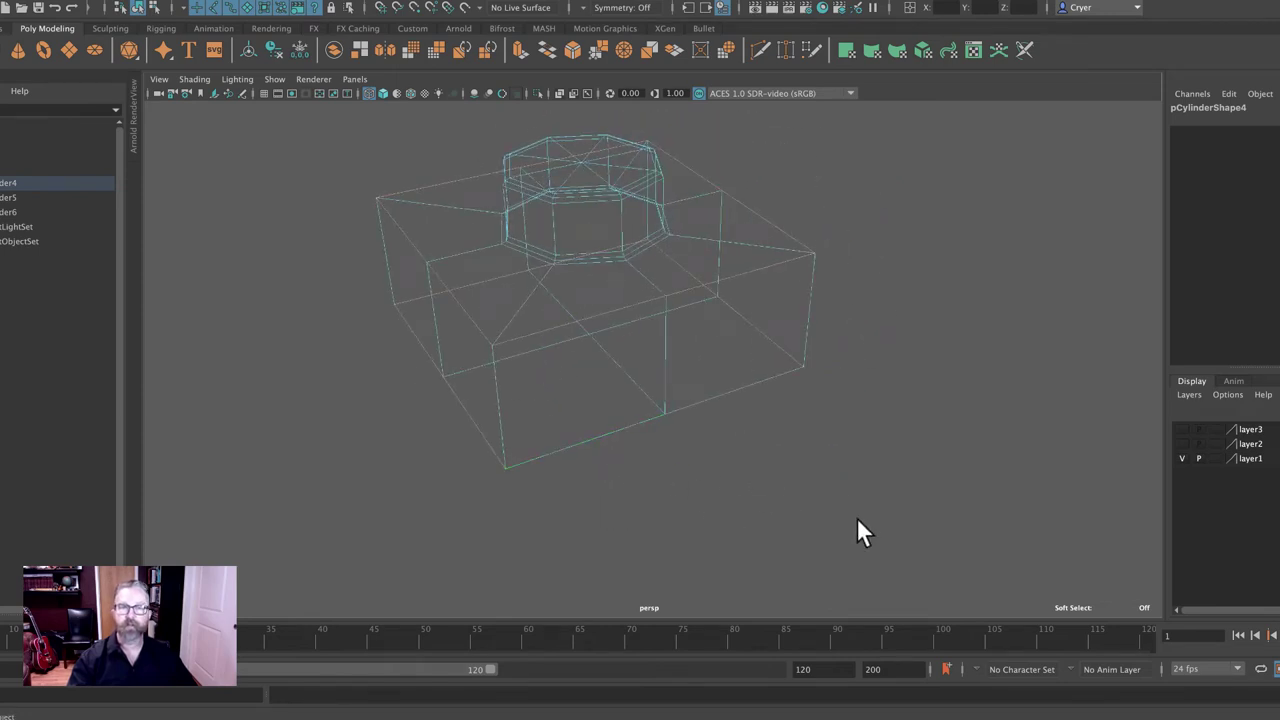
pyautogui.moveTo(858, 510)
pyautogui.keyDown('alt'); pyautogui.mouseDown()
pyautogui.moveTo(863, 491)
pyautogui.moveTo(877, 497)
pyautogui.moveTo(876, 510)
pyautogui.moveTo(848, 483)
pyautogui.moveTo(743, 477)
pyautogui.moveTo(976, 472)
pyautogui.mouseUp(); pyautogui.keyUp('alt')
pyautogui.press('5')
pyautogui.press('4')
pyautogui.keyDown('alt'); pyautogui.moveTo(863, 480); pyautogui.dragTo(606, 470); pyautogui.keyUp('alt')
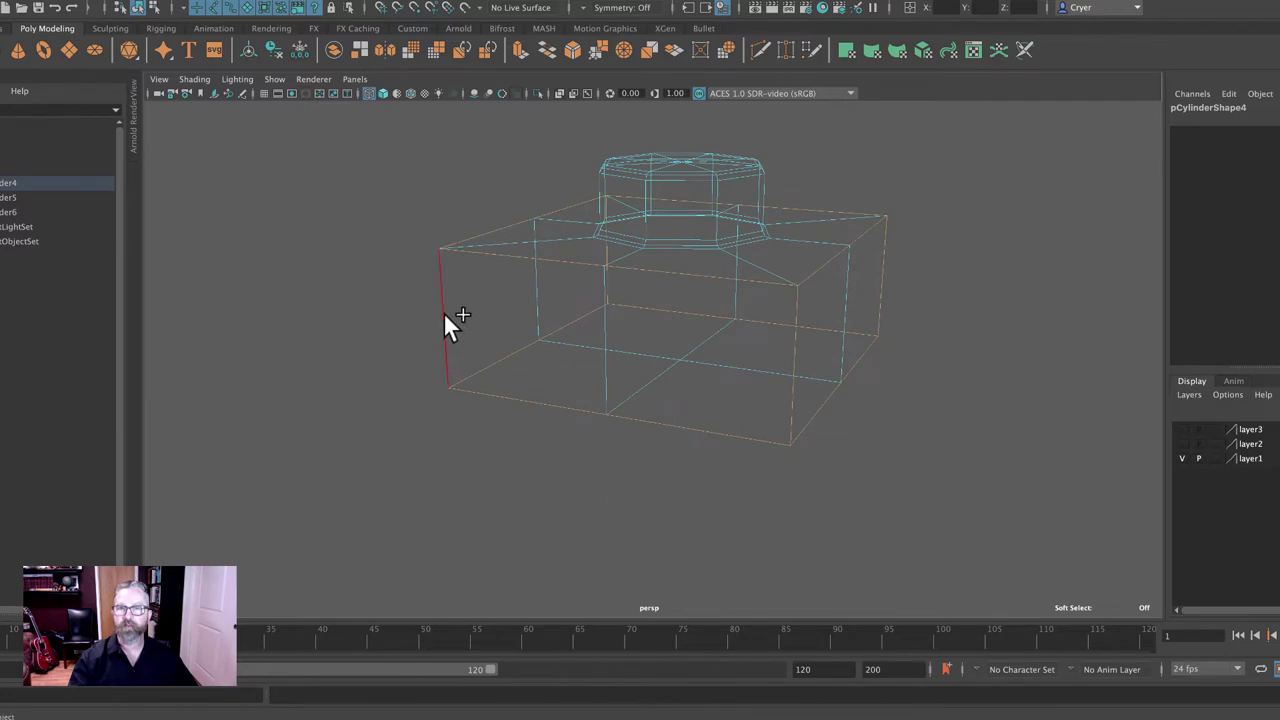
pyautogui.keyDown('alt'); pyautogui.moveTo(547, 511); pyautogui.dragTo(797, 486); pyautogui.keyUp('alt')
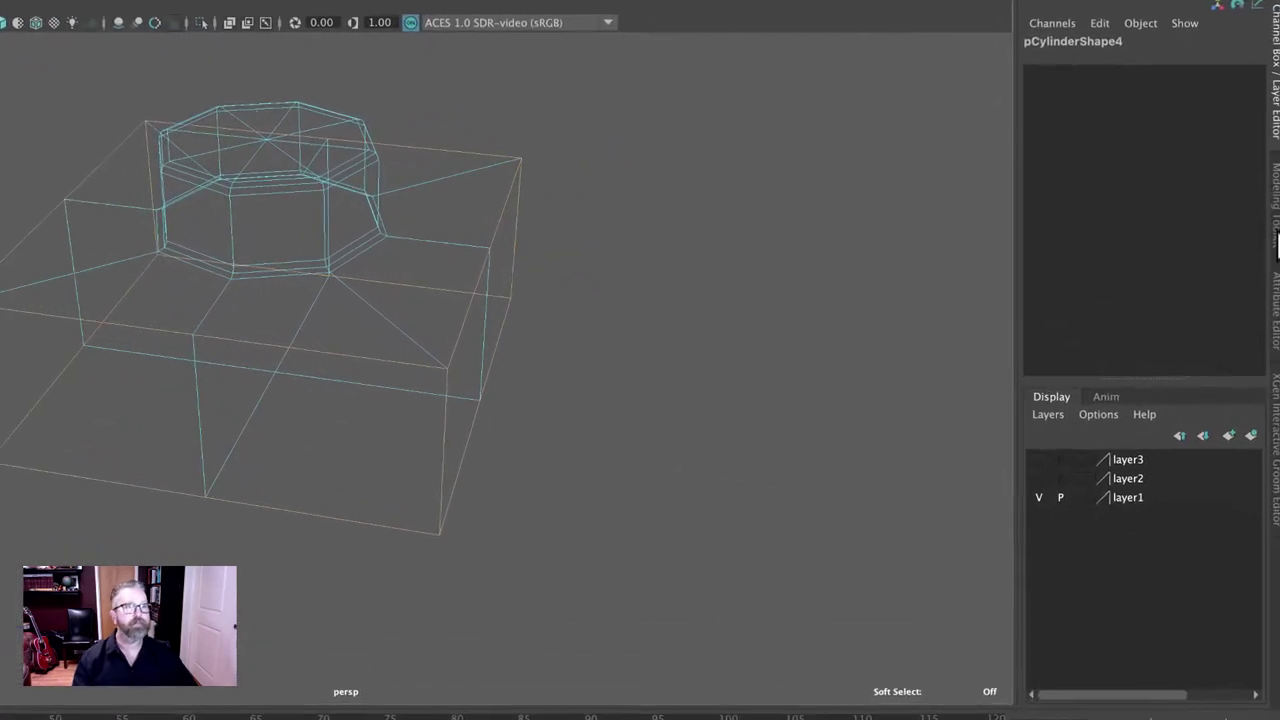
# Bevel the selected outer edges with a fraction of 0.1 and 2 segments
pyautogui.click(1272, 212)
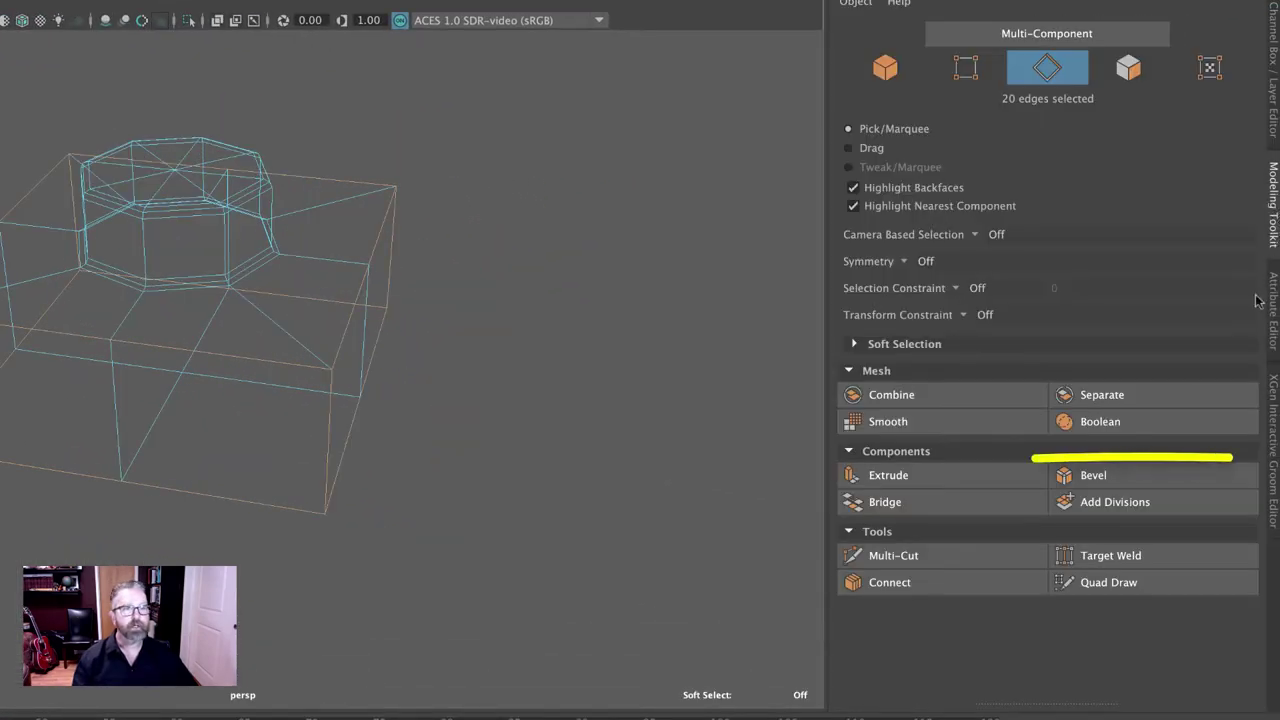
pyautogui.click(1125, 480)
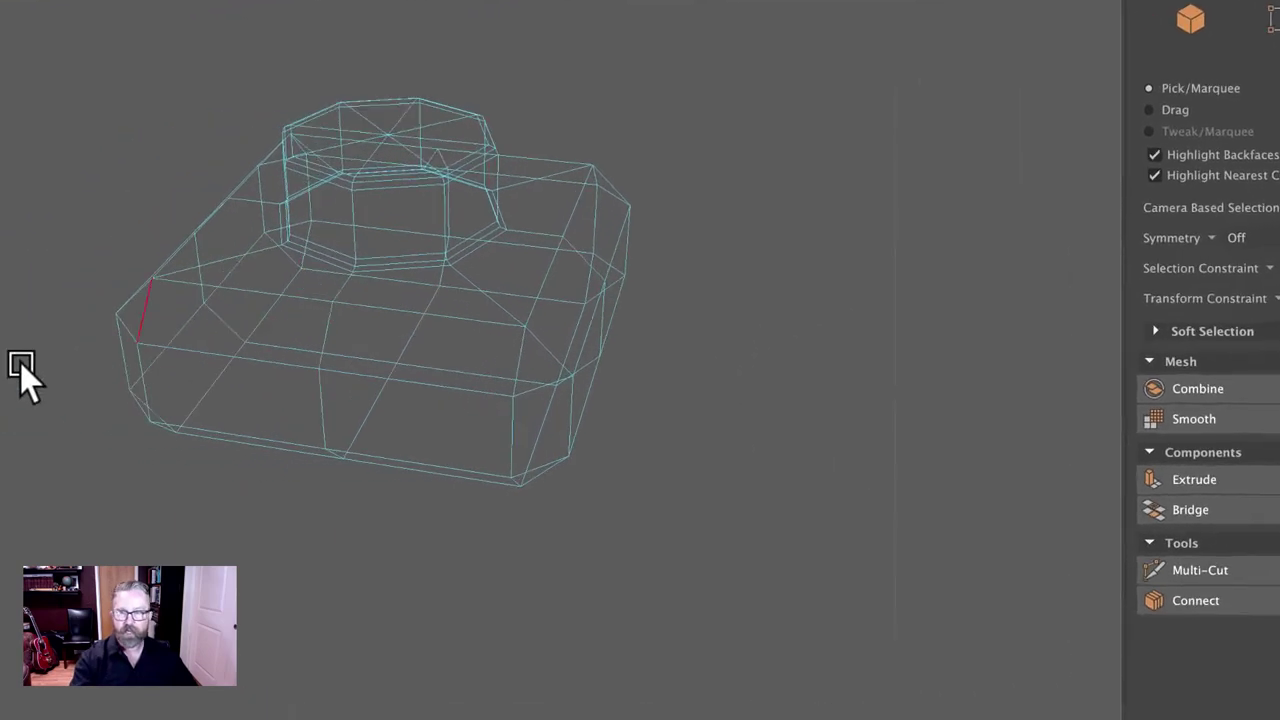
pyautogui.click(293, 393)
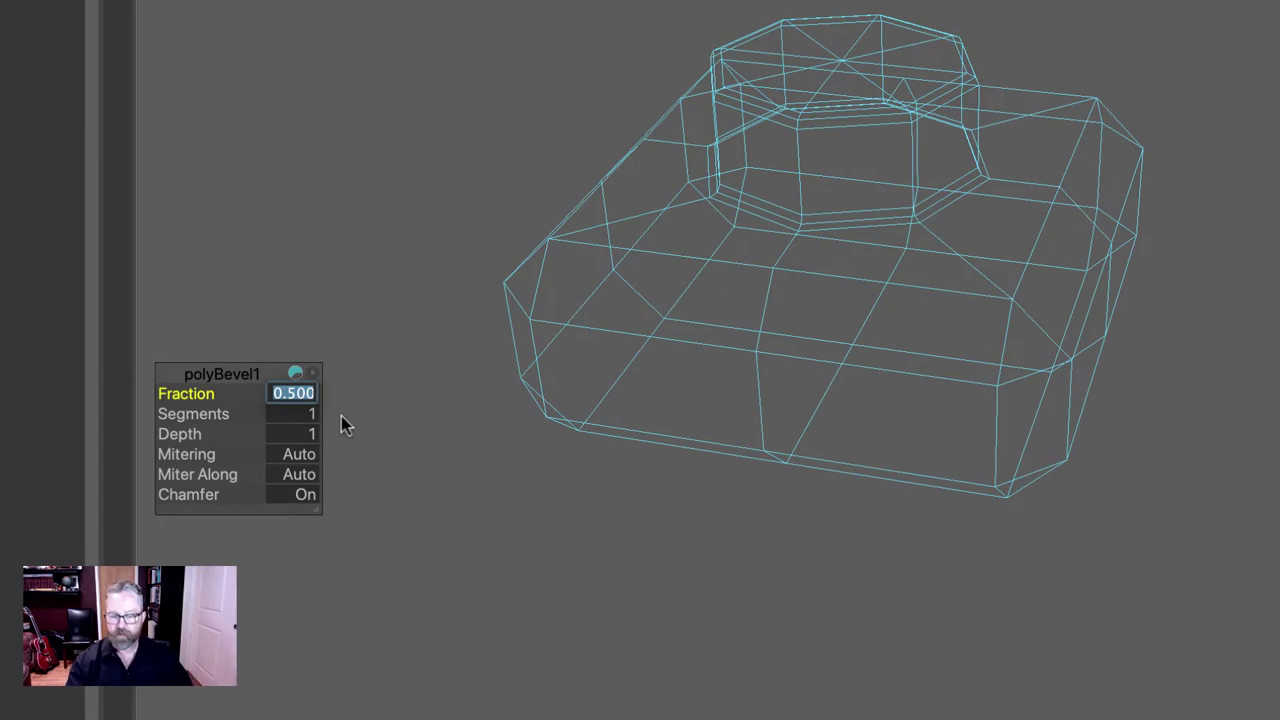
pyautogui.write('0.1')
pyautogui.press('Return')
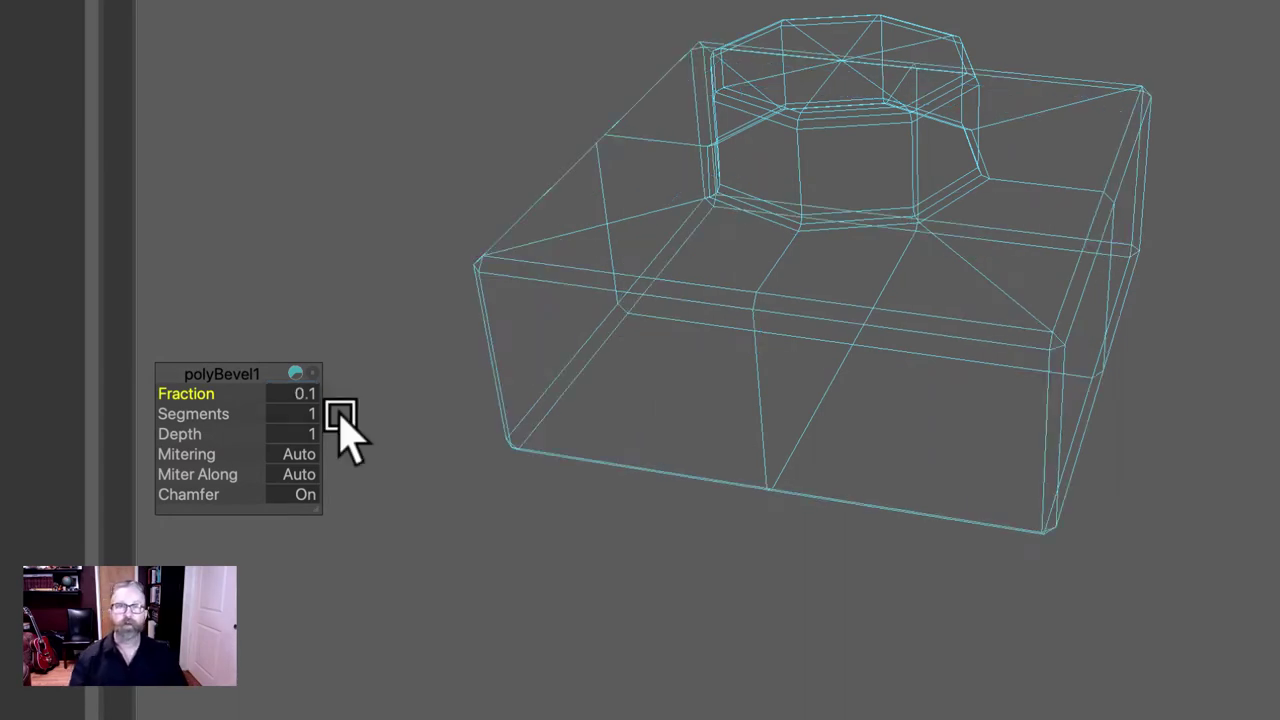
pyautogui.click(282, 416)
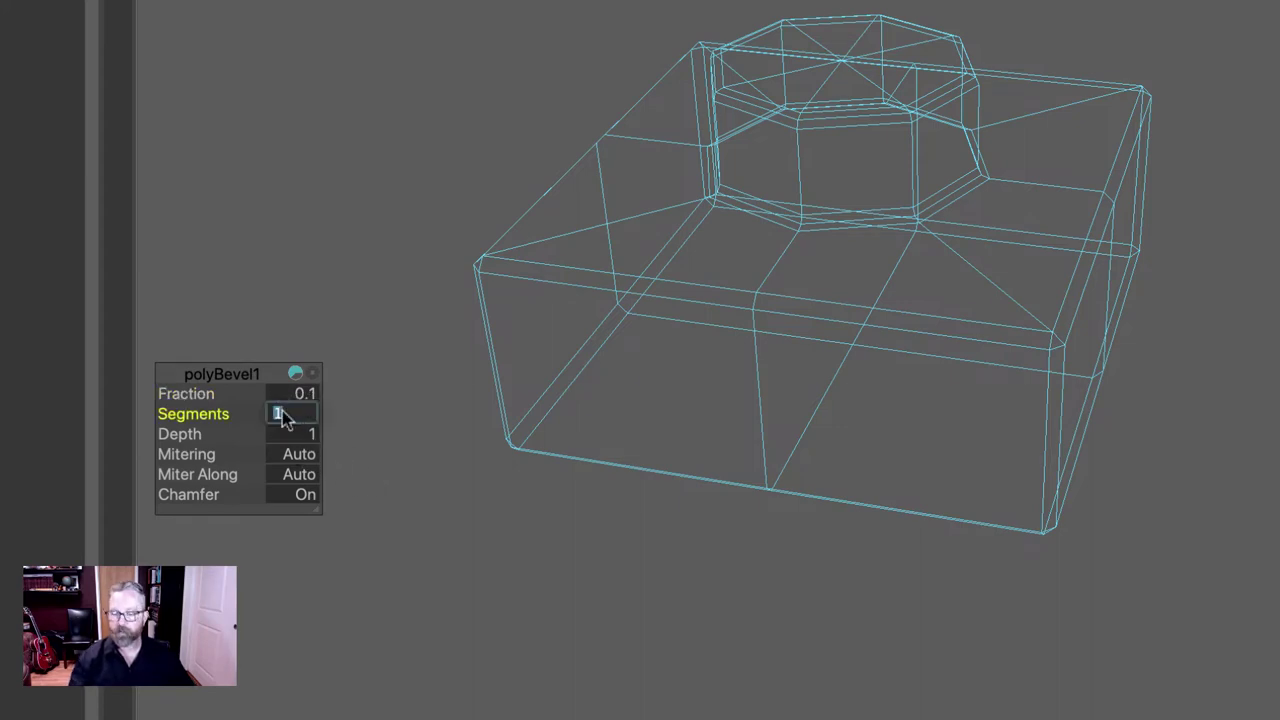
pyautogui.write('2')
pyautogui.press('Return')
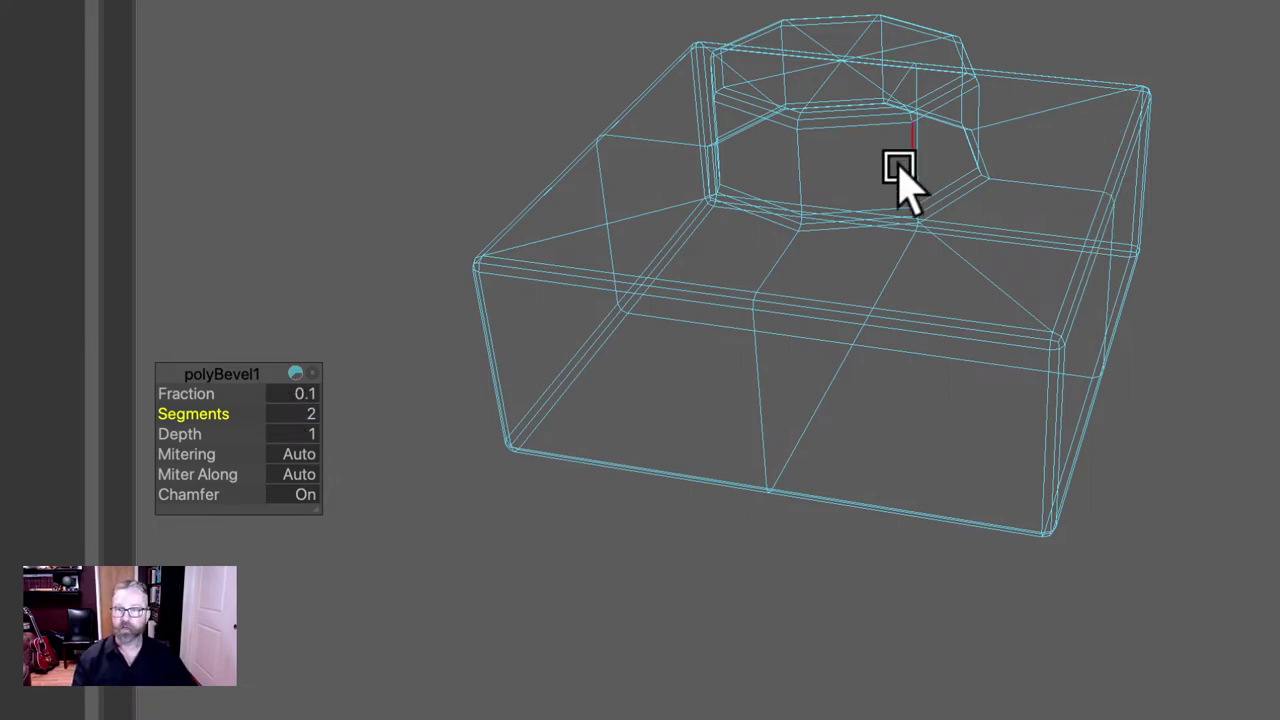
# Return the brick to object mode and show it shaded with smooth mesh preview
pyautogui.moveTo(824, 160); pyautogui.dragTo(952, 114, button='right')
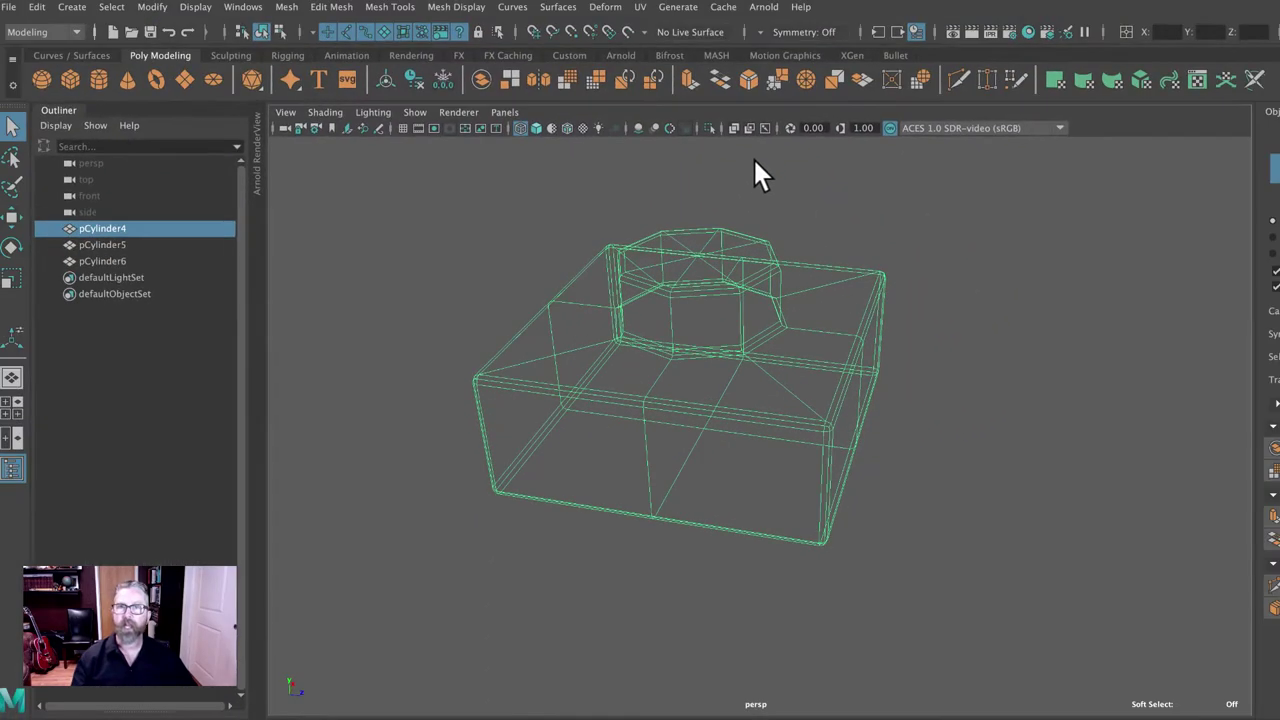
pyautogui.press('5')
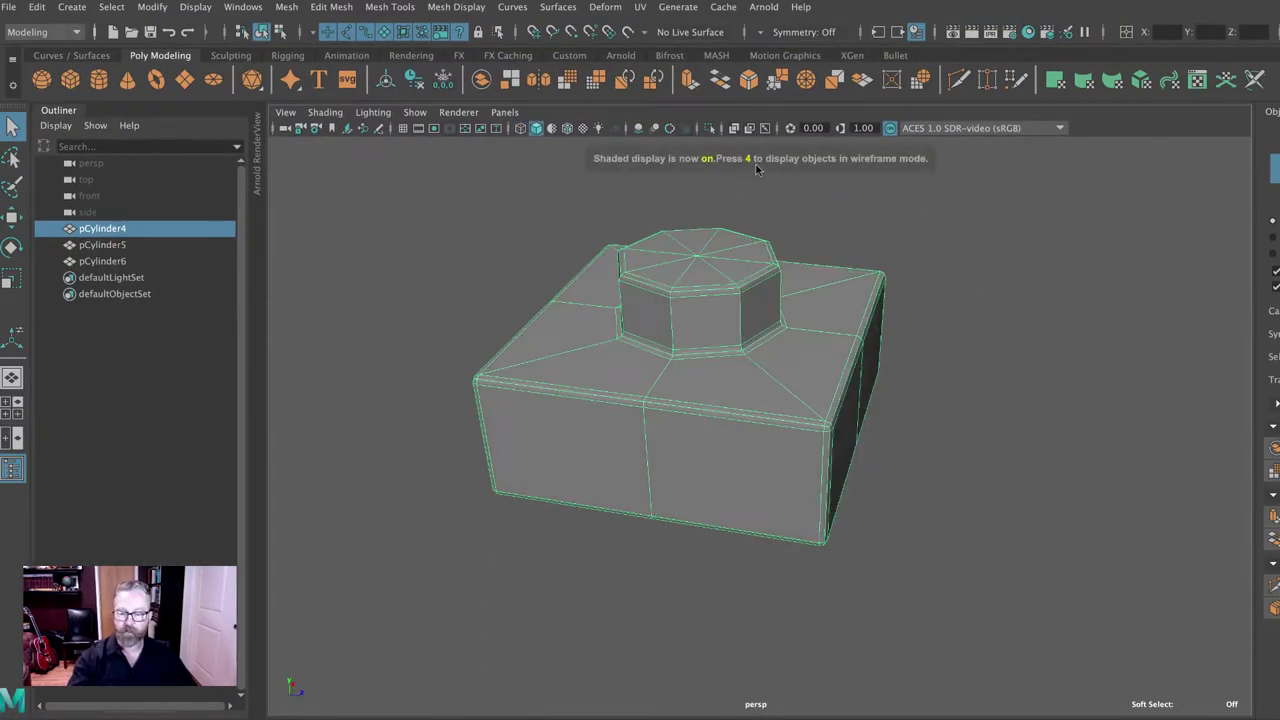
pyautogui.press('3')
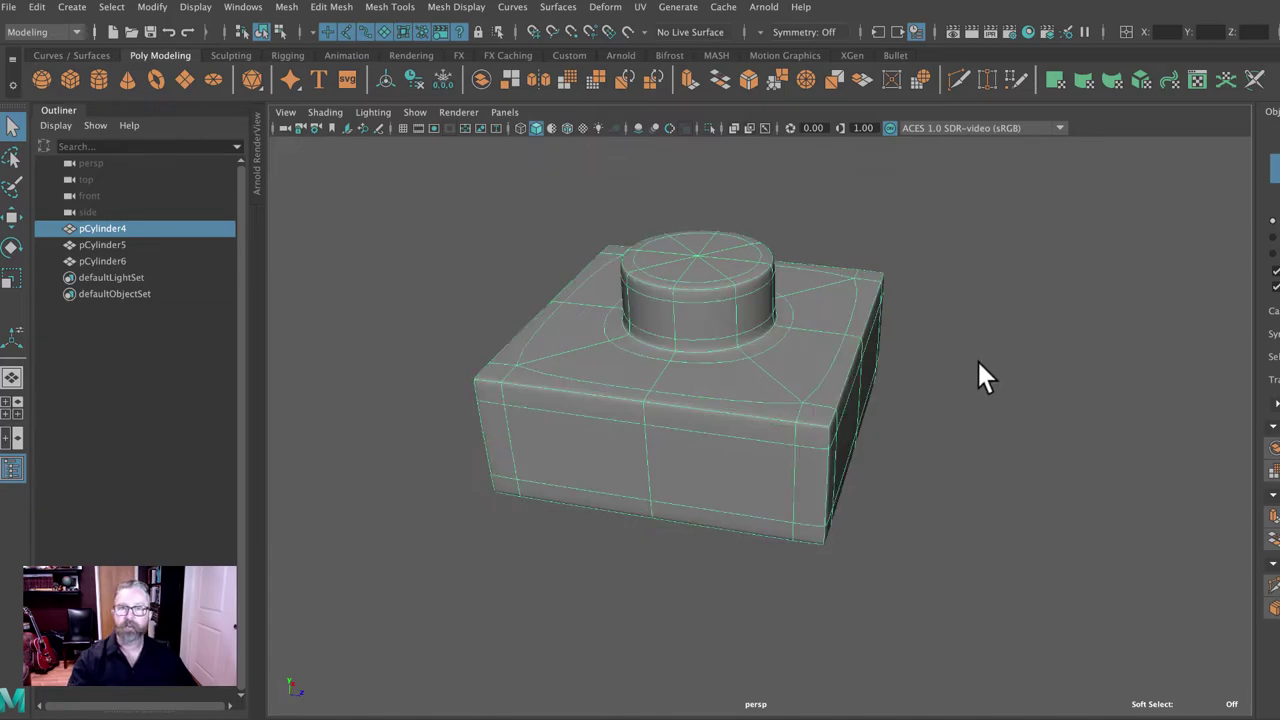
pyautogui.keyDown('alt'); pyautogui.moveTo(984, 368); pyautogui.dragTo(925, 455); pyautogui.keyUp('alt')
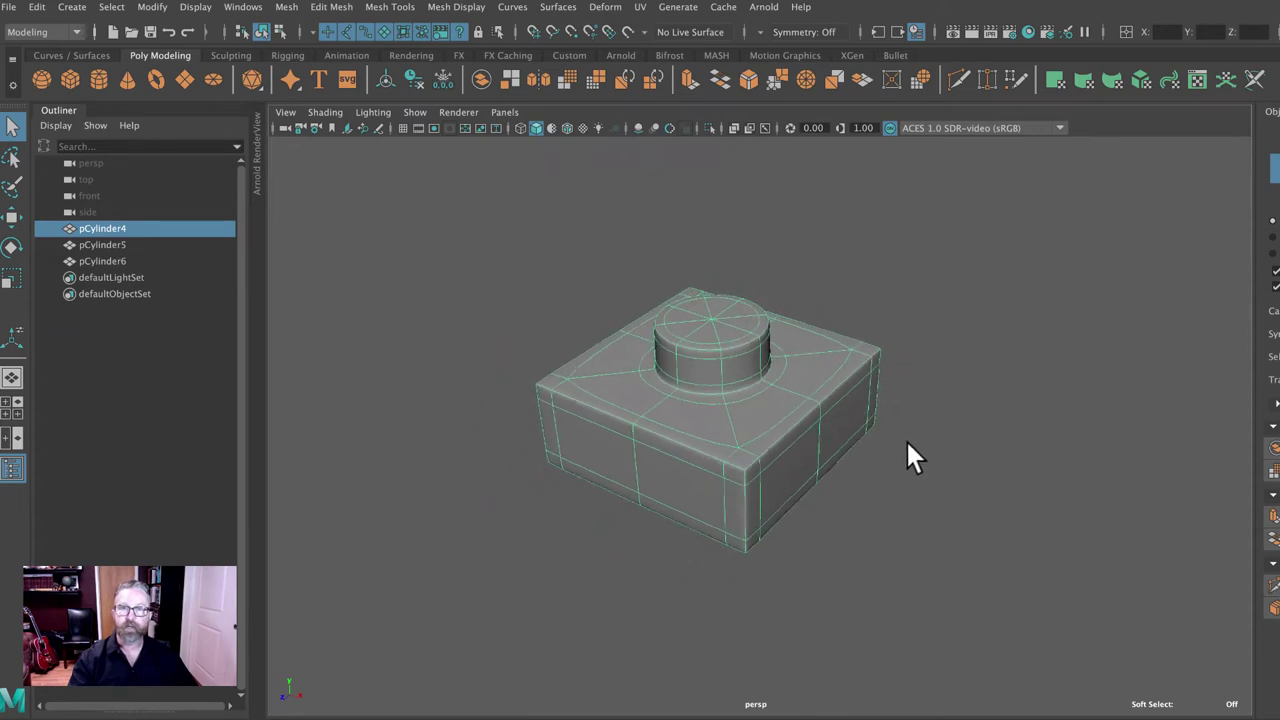
pyautogui.keyDown('alt'); pyautogui.moveTo(907, 444); pyautogui.dragTo(981, 424, button='middle'); pyautogui.keyUp('alt')
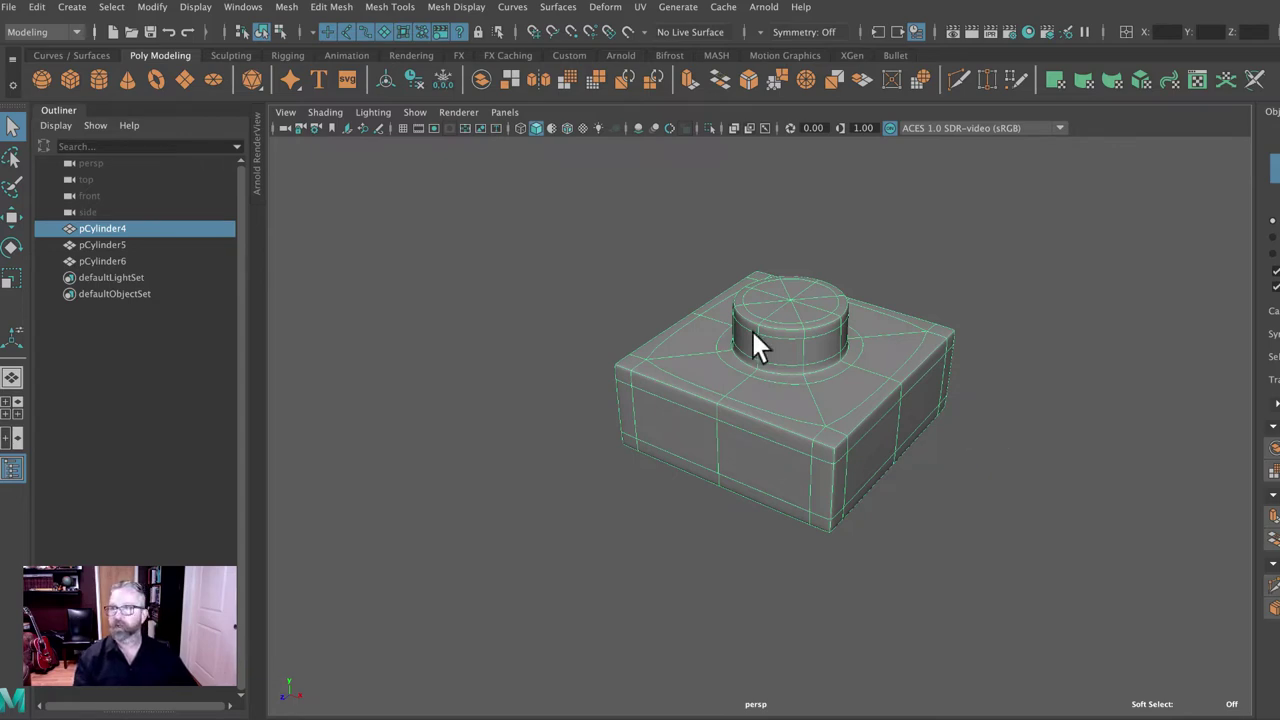
# Delete the beveled brick's construction history
pyautogui.click(31, 8)
pyautogui.moveTo(80, 203)
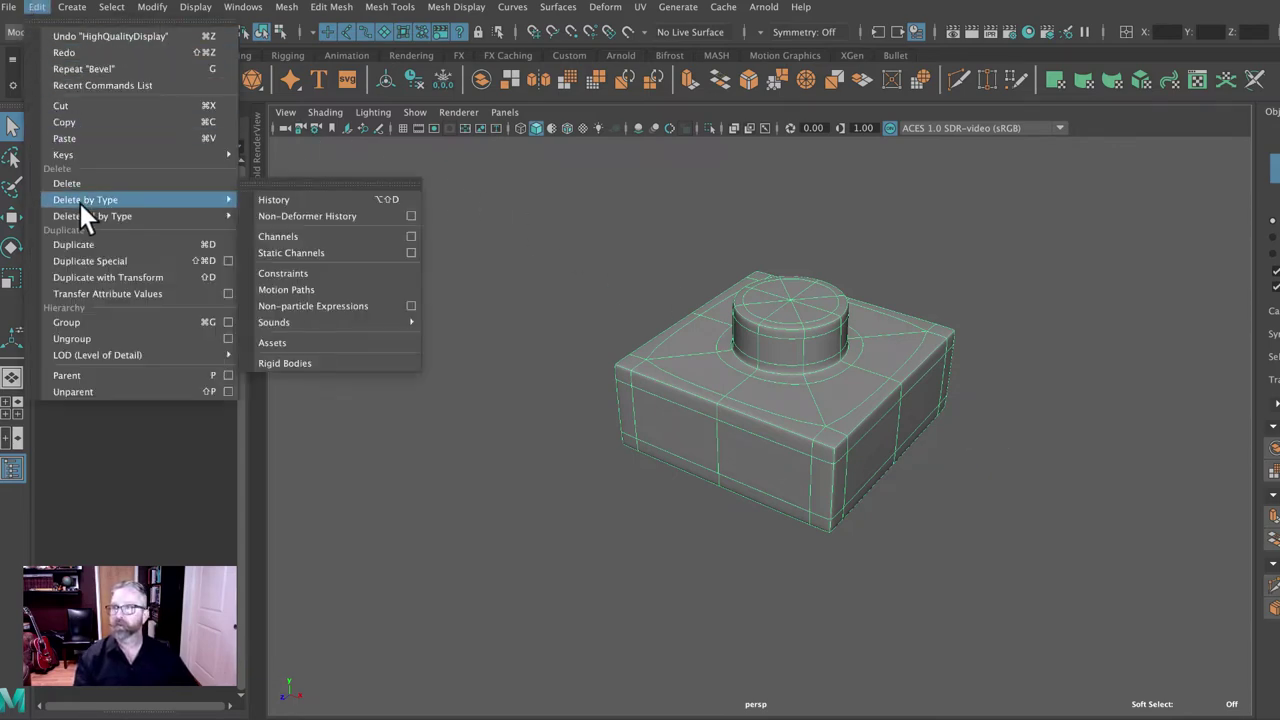
pyautogui.click(270, 200)
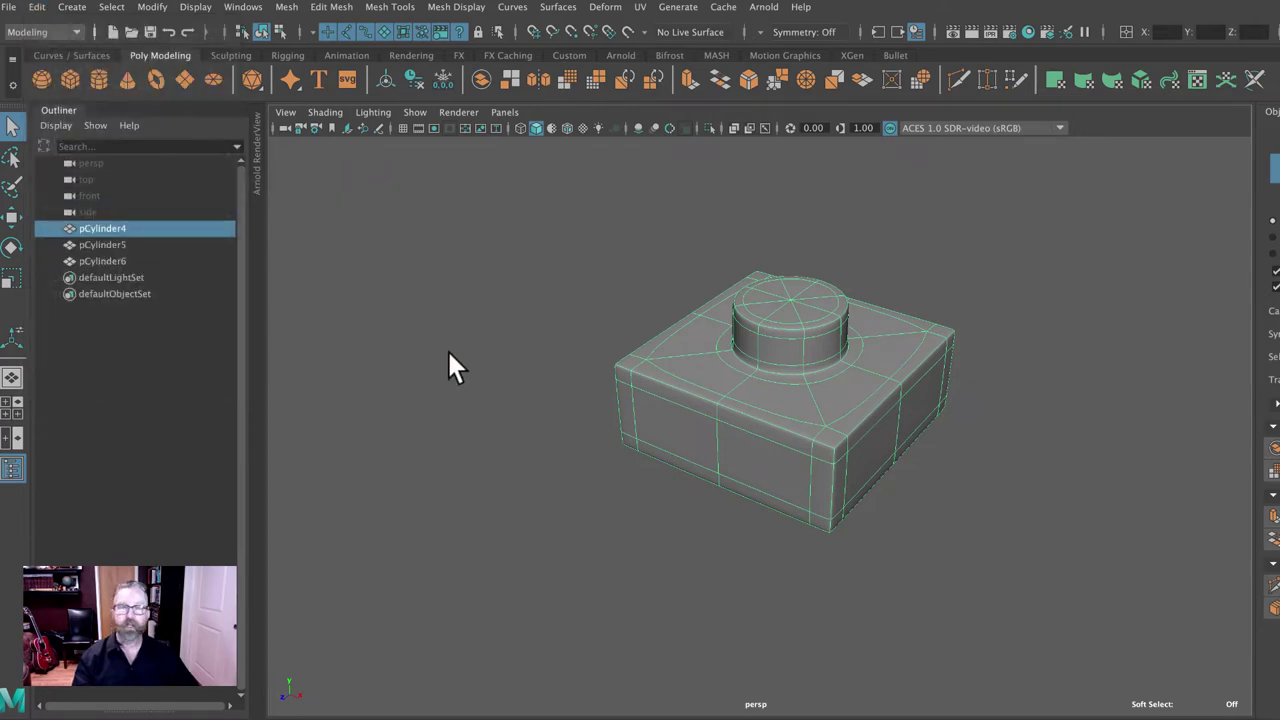
# Check the beveled brick in the side view and export the selection as 1x1.plate.bevel.ma
pyautogui.press('space')
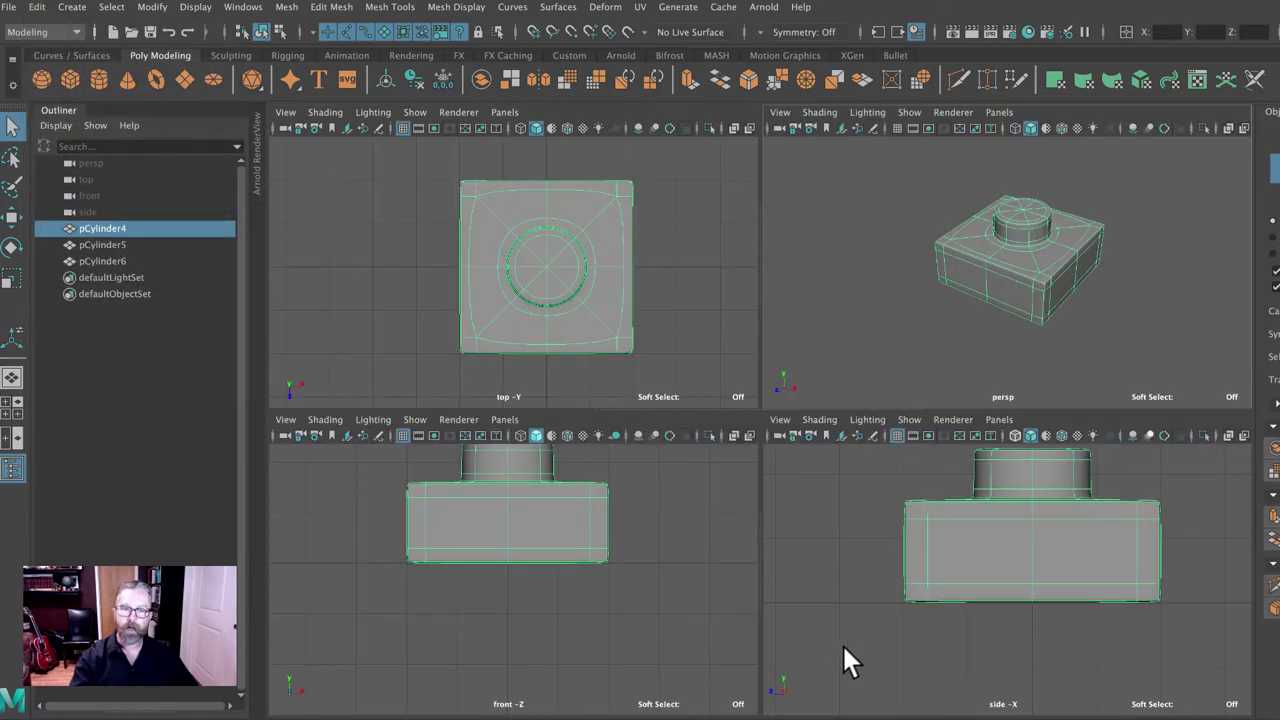
pyautogui.press('space')
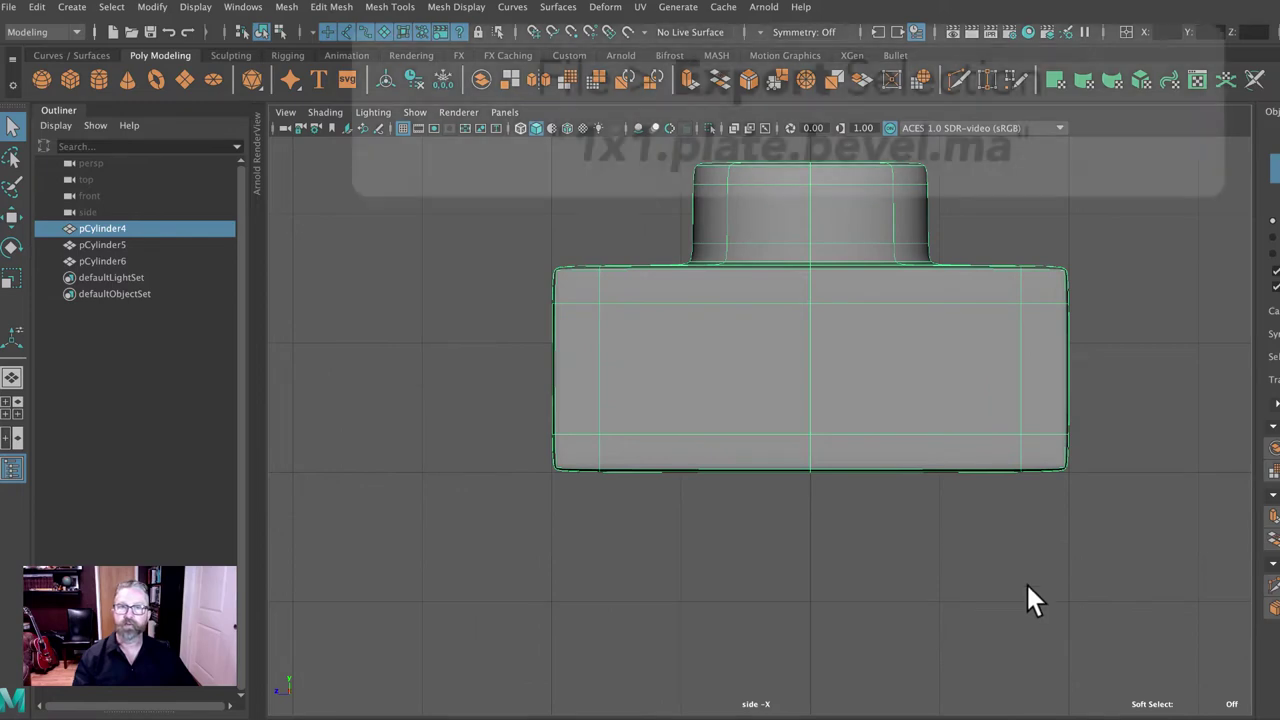
pyautogui.press('space')
pyautogui.press('space')
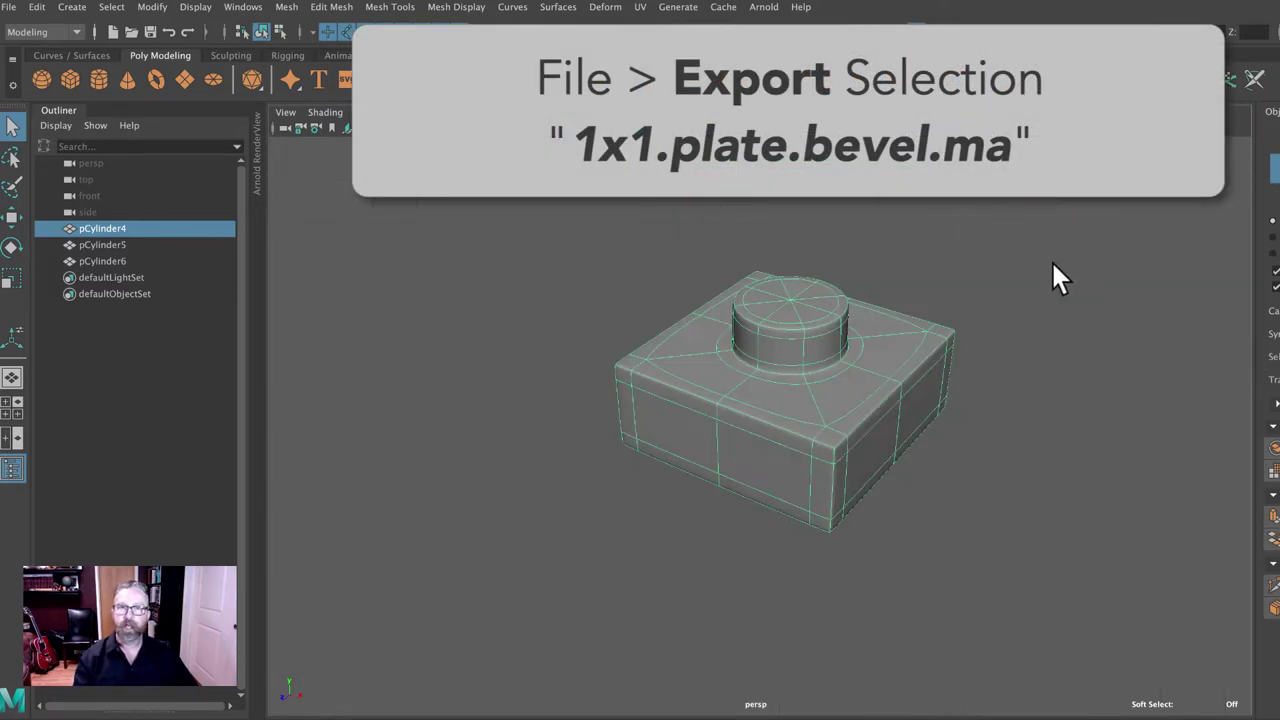
pyautogui.click(9, 7)
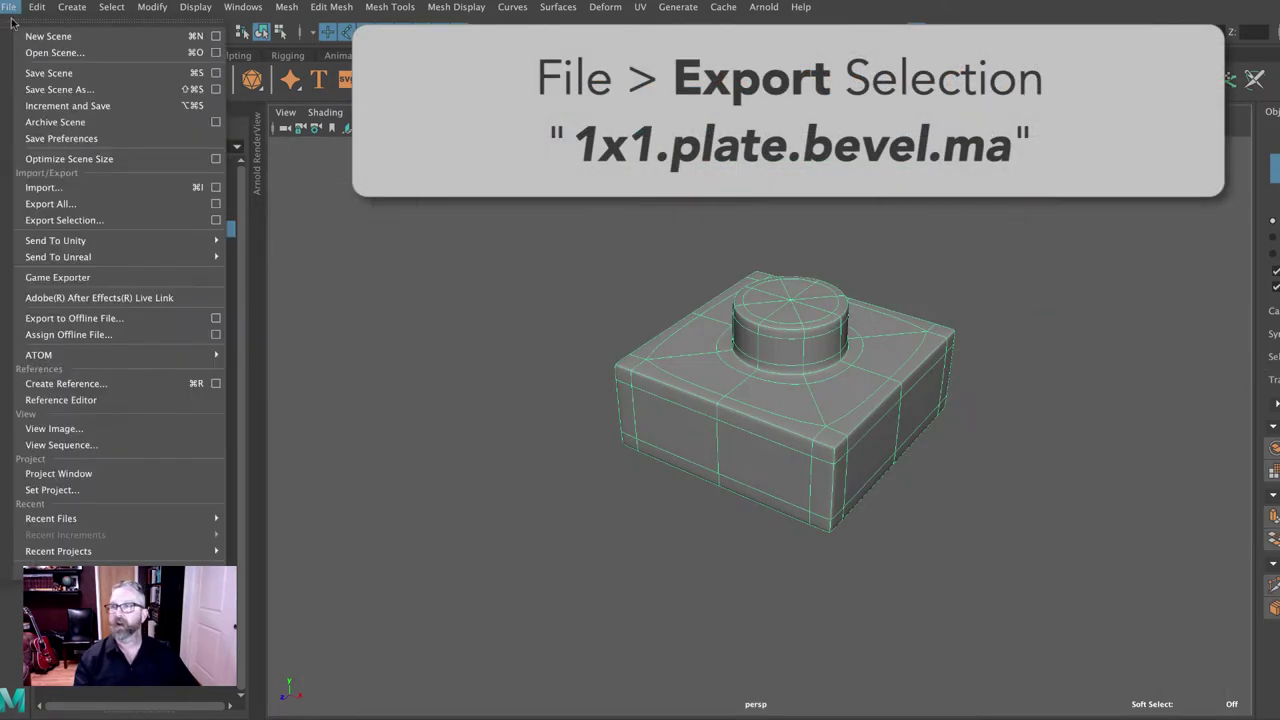
pyautogui.click(92, 221)
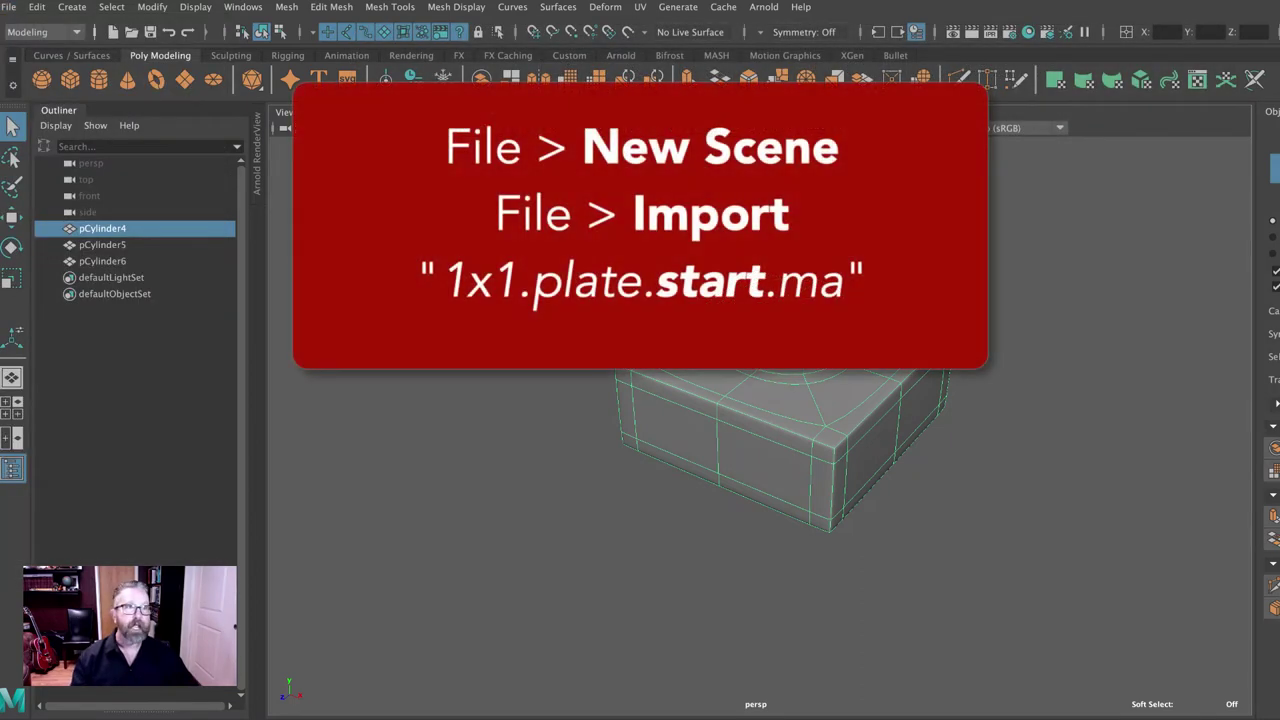
# Assign the beveled brick to a new display layer and hide that layer
pyautogui.hotkey('ctrl', 'a')
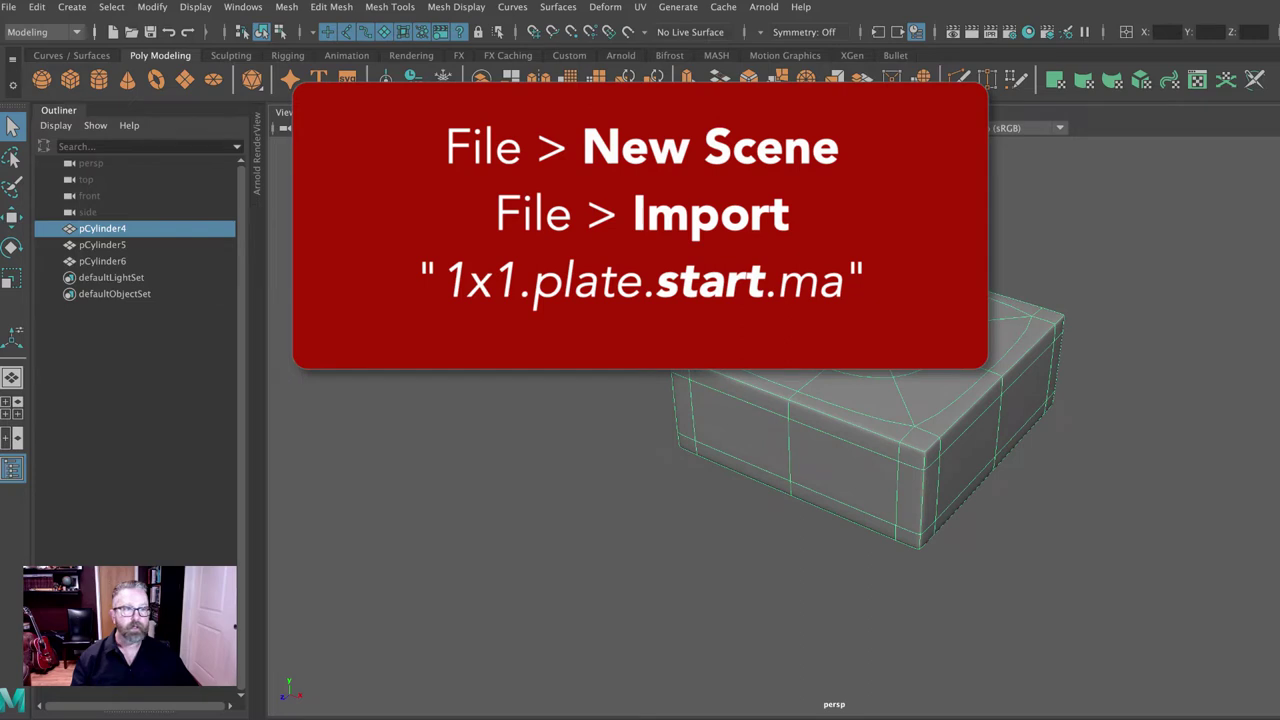
pyautogui.hotkey('ctrl', 'a')
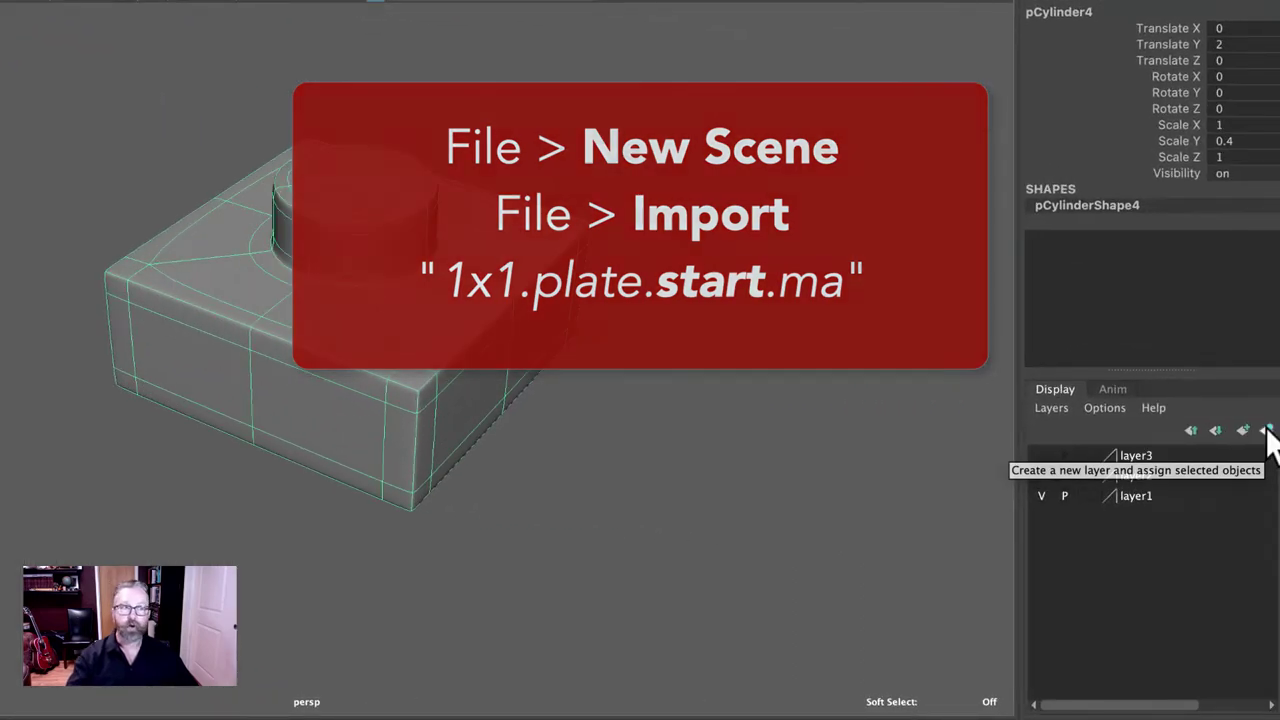
pyautogui.click(1267, 431)
pyautogui.click(1041, 455)
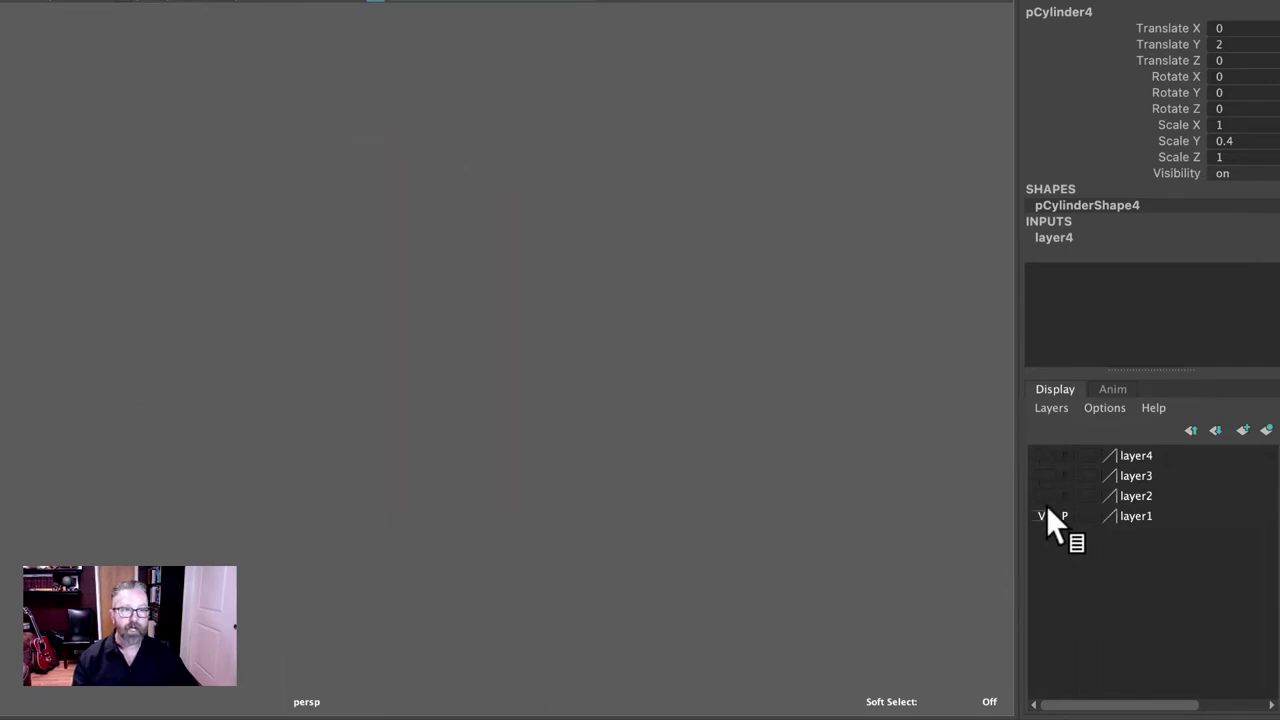
# Make layer2 visible to bring back the unbeveled brick
pyautogui.click(1041, 496)
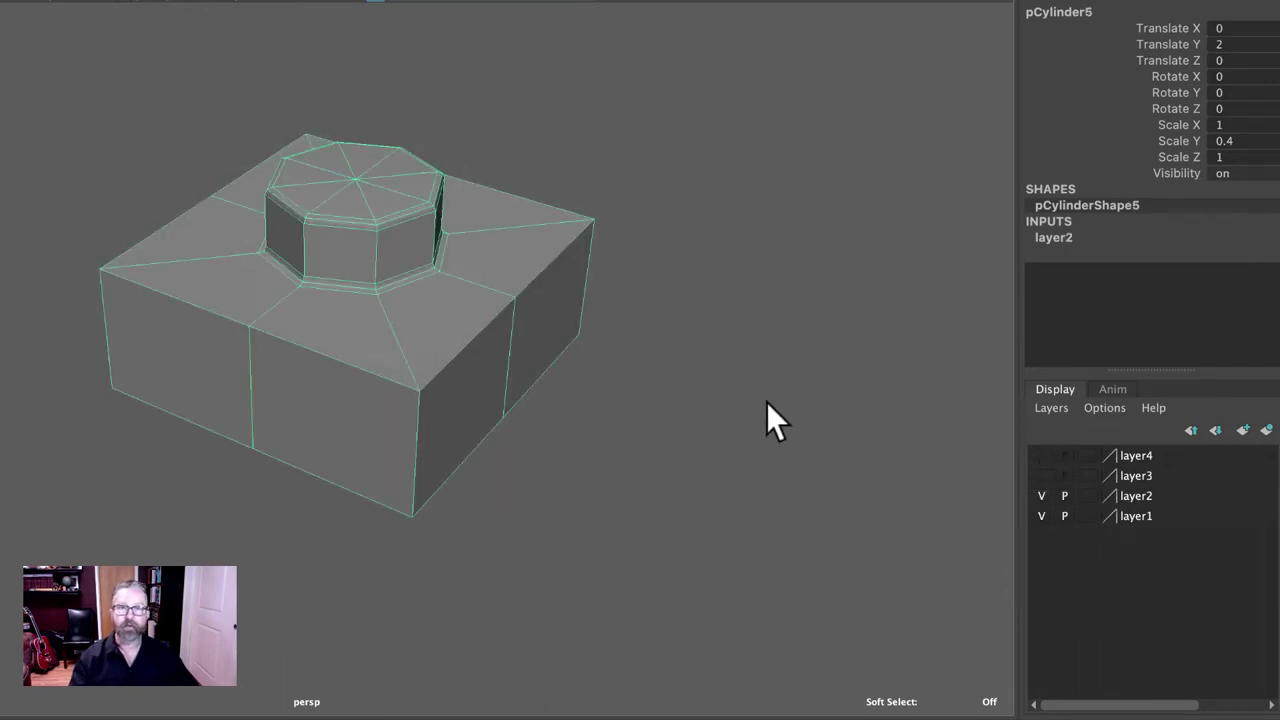
pyautogui.keyDown('alt'); pyautogui.moveTo(766, 402); pyautogui.dragTo(743, 377); pyautogui.keyUp('alt')
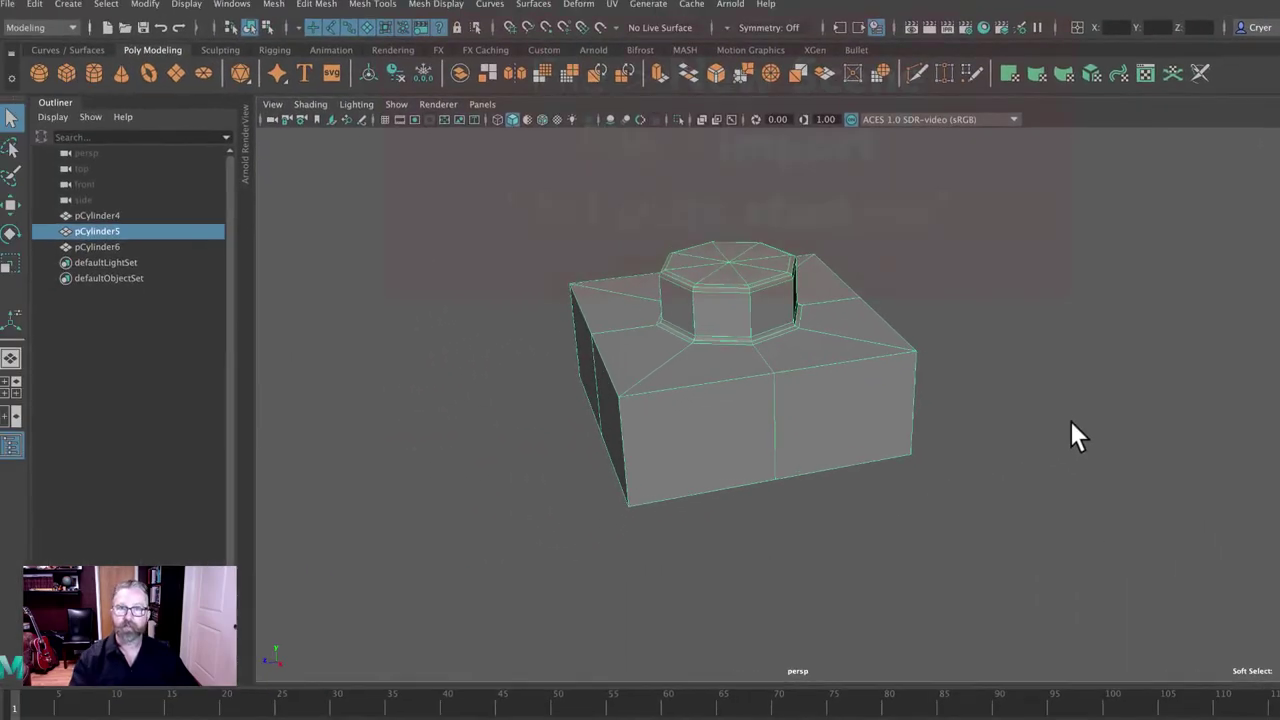
pyautogui.click(8, 4)
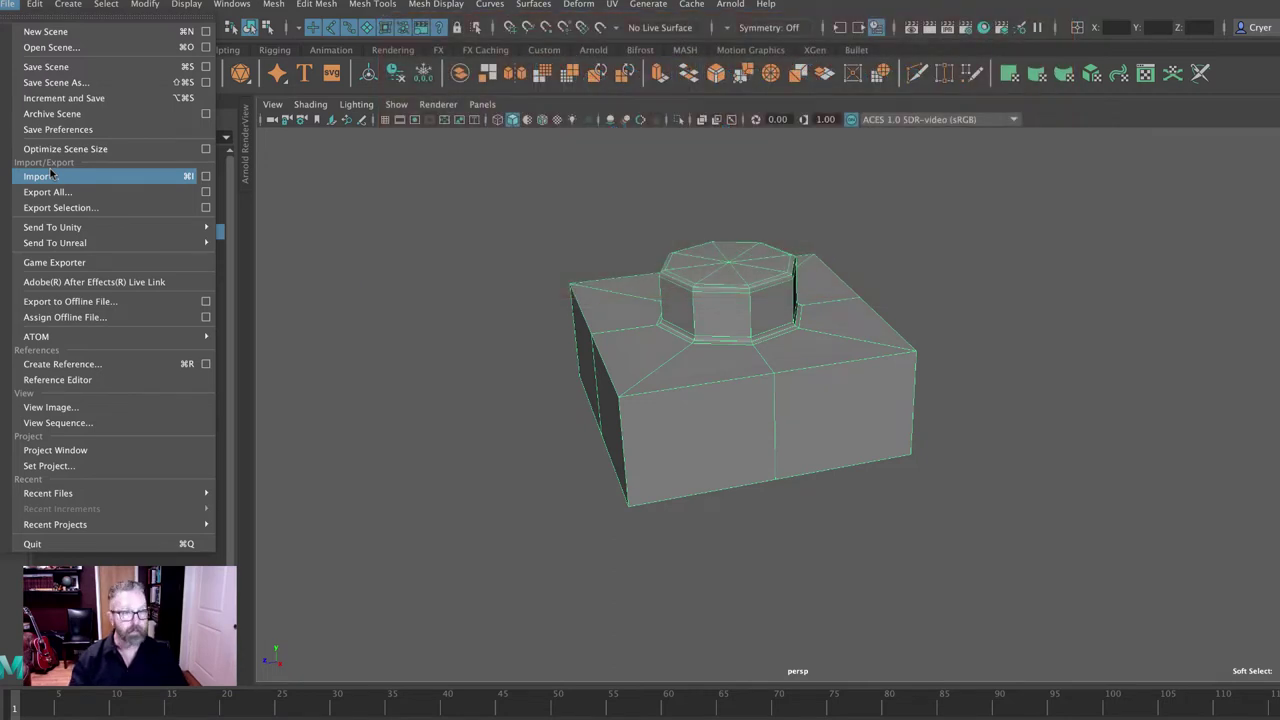
pyautogui.click(1062, 147)
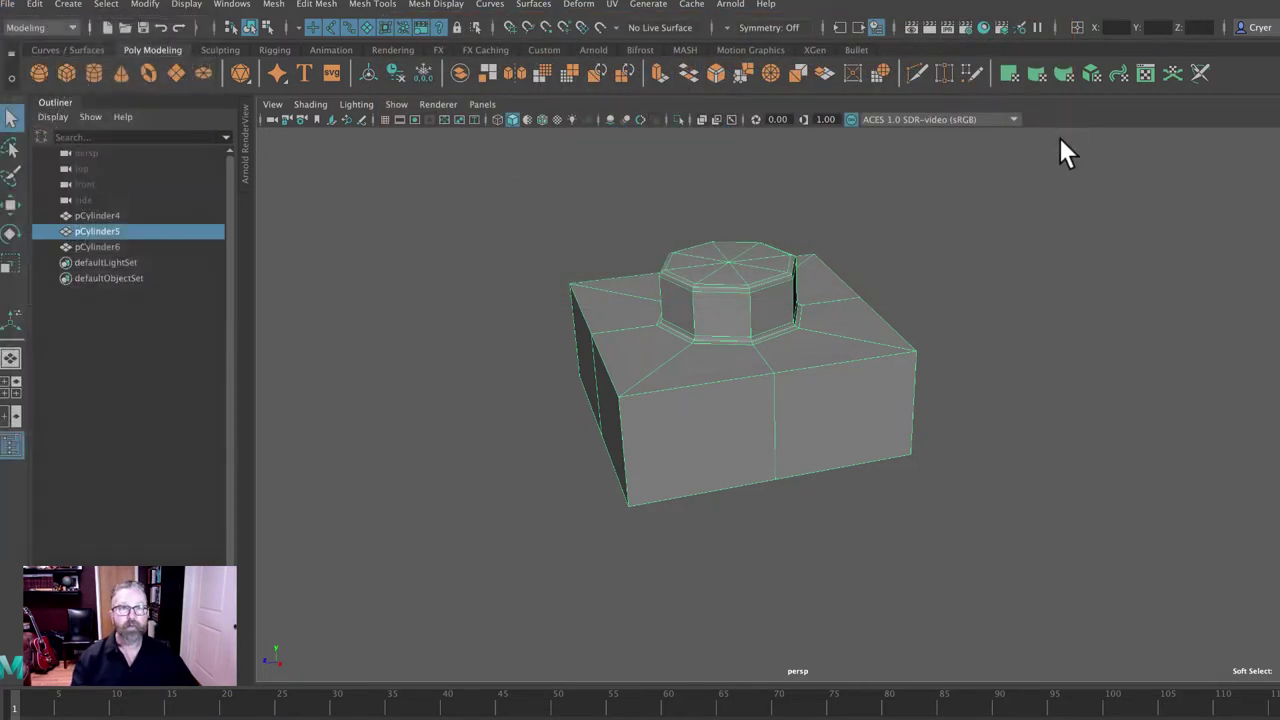
# Select all four faces on the underside of the unbeveled brick
pyautogui.keyDown('alt'); pyautogui.moveTo(945, 403); pyautogui.dragTo(886, 312); pyautogui.keyUp('alt')
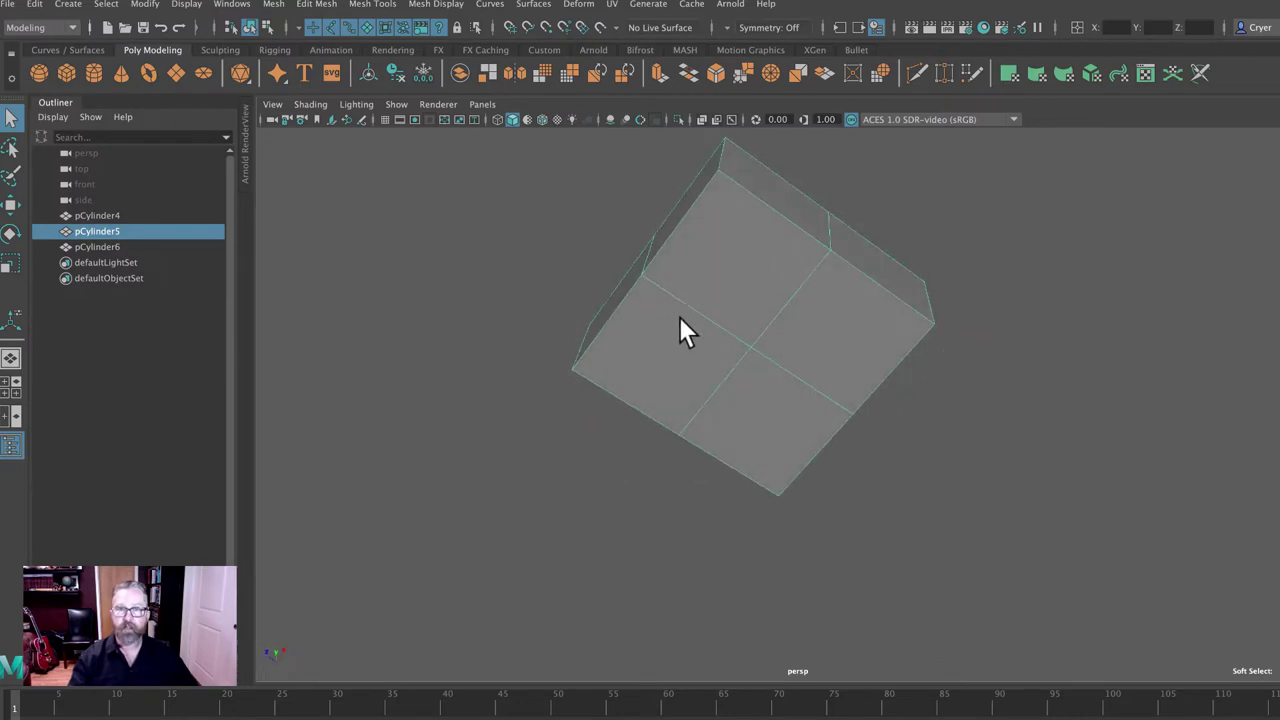
pyautogui.keyDown('alt'); pyautogui.moveTo(728, 287); pyautogui.dragTo(779, 412, button='middle'); pyautogui.keyUp('alt')
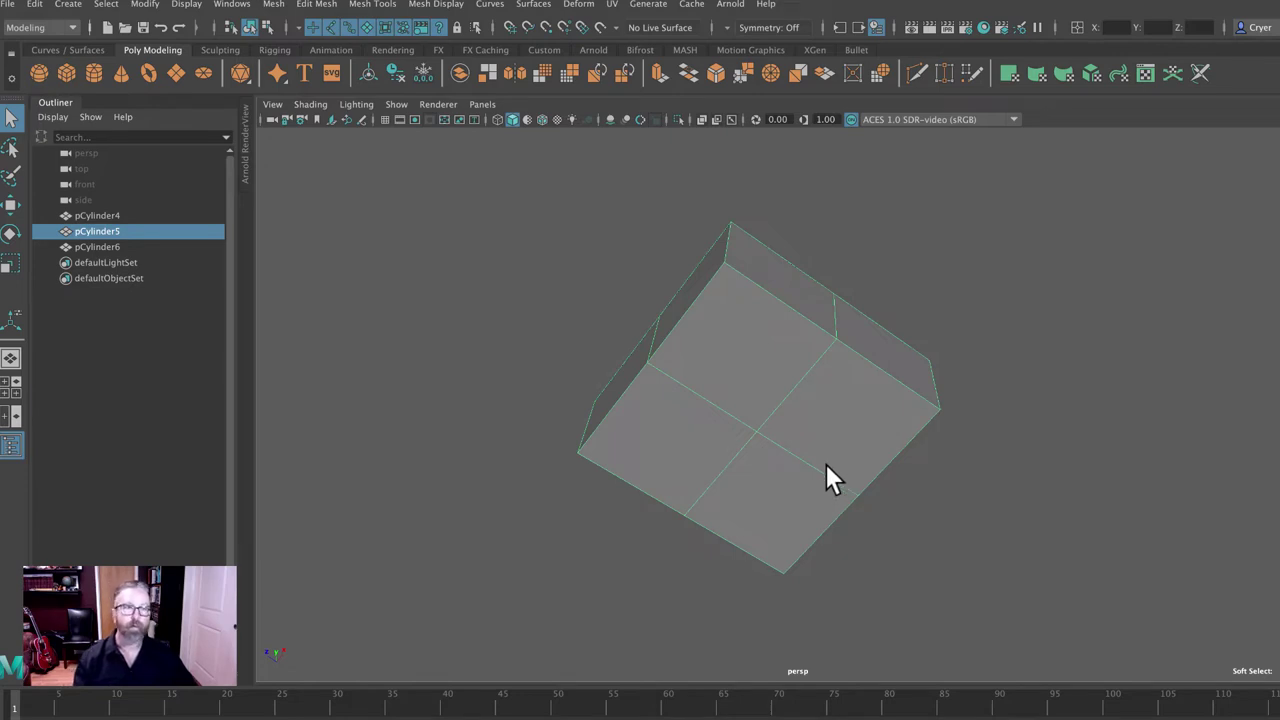
pyautogui.moveTo(757, 350); pyautogui.dragTo(754, 376, button='right')
pyautogui.click(753, 351)
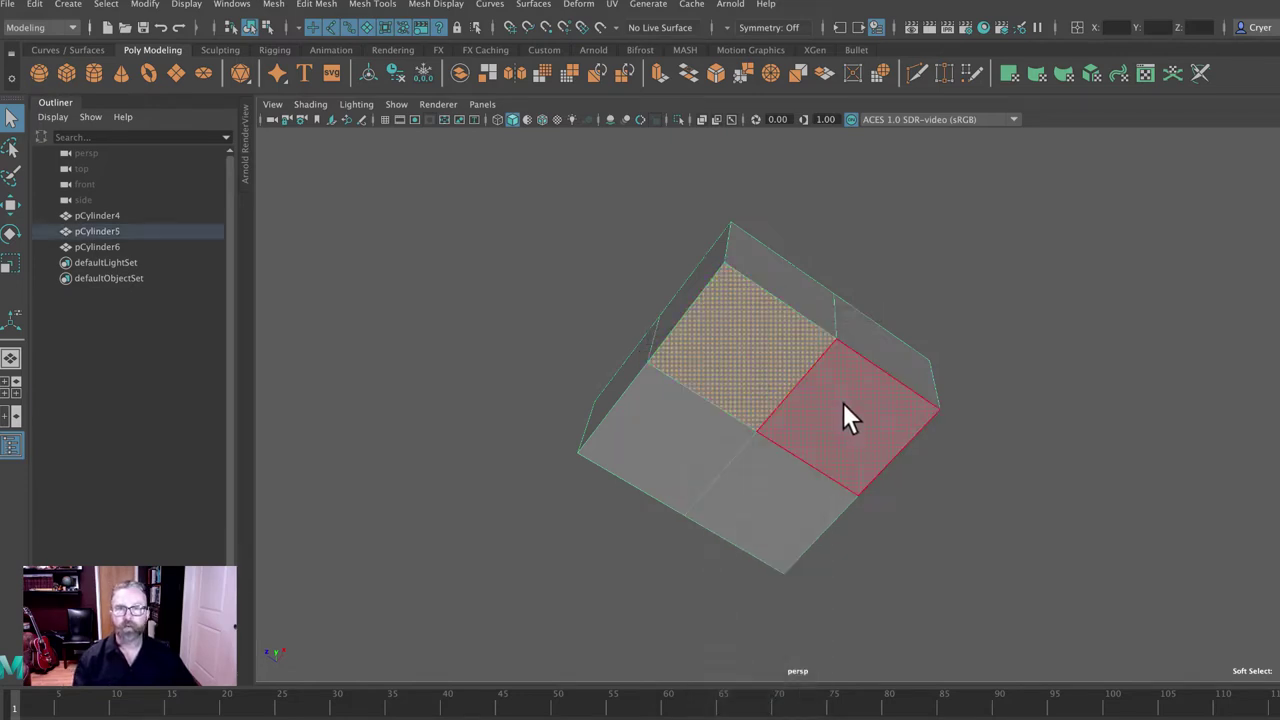
pyautogui.keyDown('shift'); pyautogui.click(842, 402); pyautogui.keyUp('shift')
pyautogui.keyDown('shift'); pyautogui.click(688, 432); pyautogui.keyUp('shift')
pyautogui.keyDown('shift'); pyautogui.click(750, 486); pyautogui.keyUp('shift')
pyautogui.moveTo(750, 486)
pyautogui.keyDown('alt'); pyautogui.mouseDown()
pyautogui.moveTo(963, 514)
pyautogui.moveTo(980, 457)
pyautogui.mouseUp(); pyautogui.keyUp('alt')
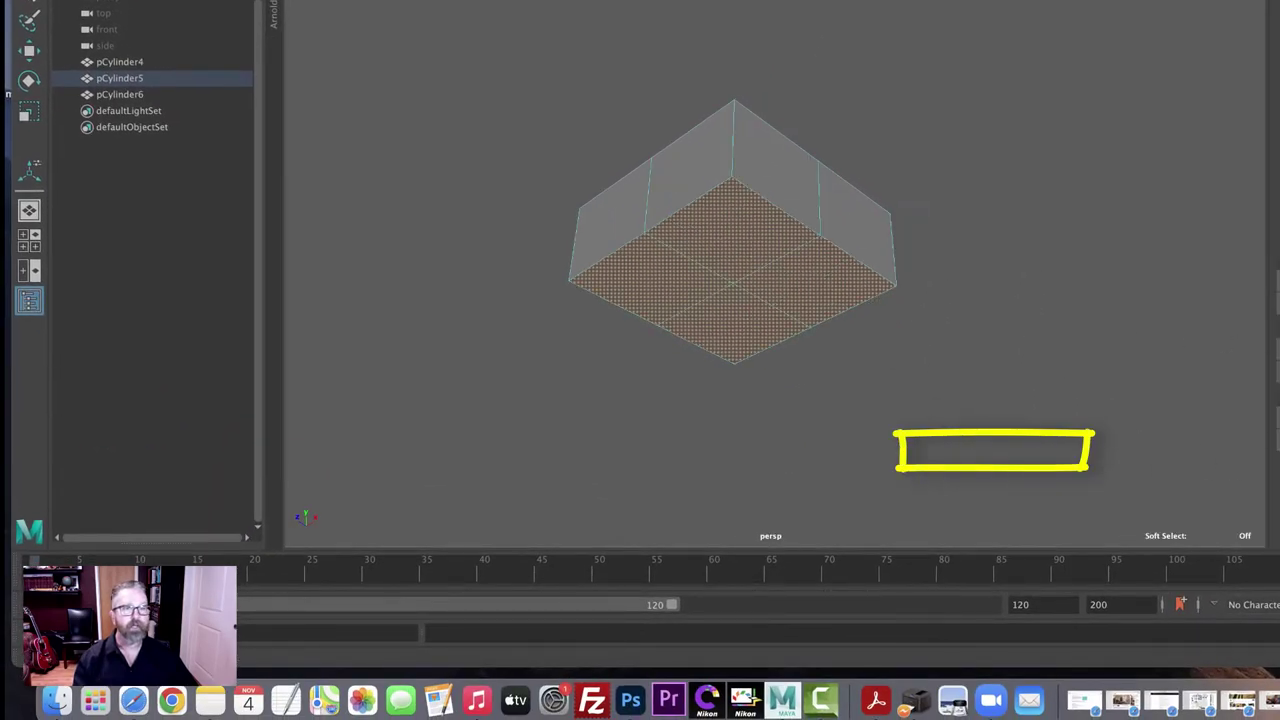
# Extrude the four underside faces inward with Local Translate Z 0 and an Offset of 0.8
pyautogui.hotkey('ctrl', 'e')
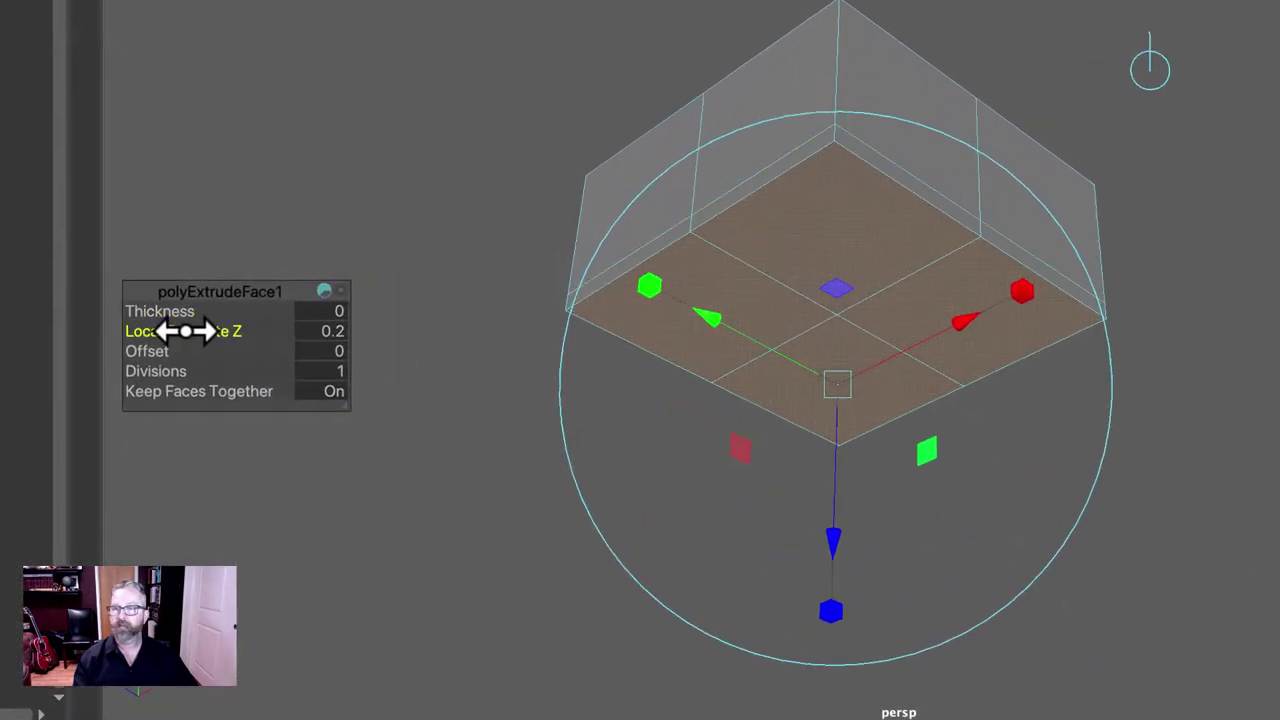
pyautogui.click(185, 331)
pyautogui.write('0')
pyautogui.press('Return')
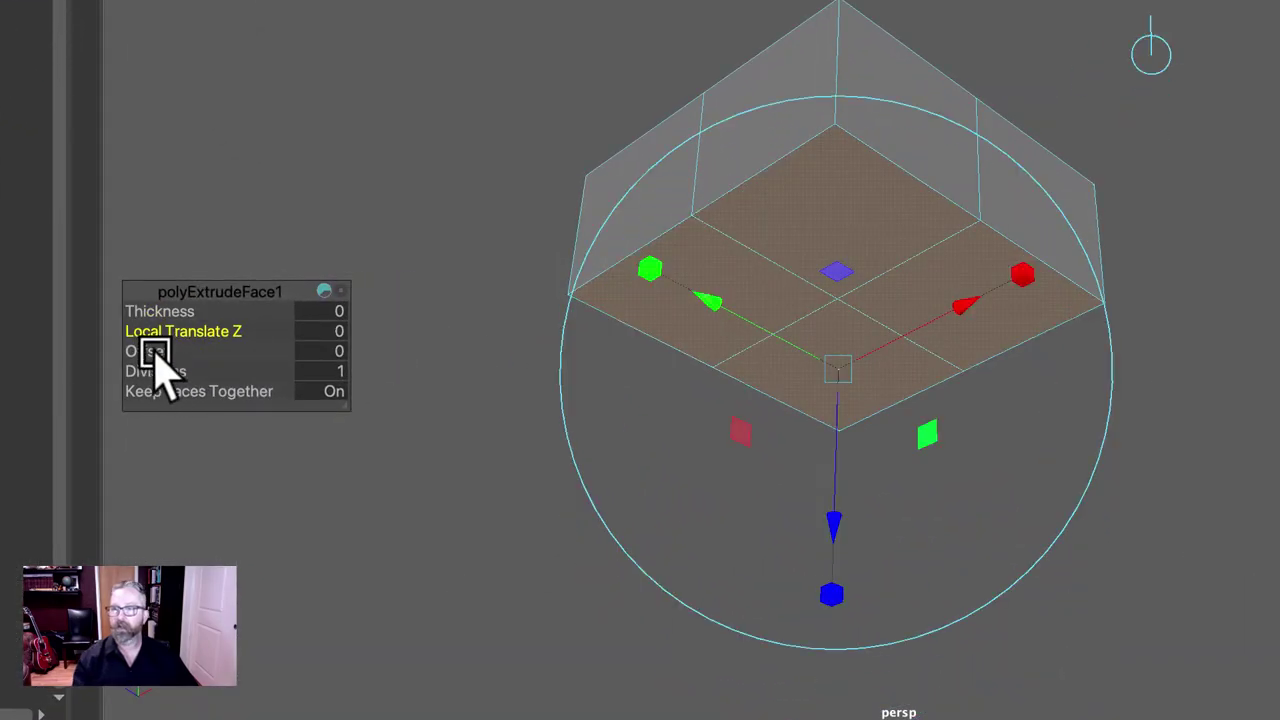
pyautogui.moveTo(160, 355); pyautogui.dragTo(360, 350)
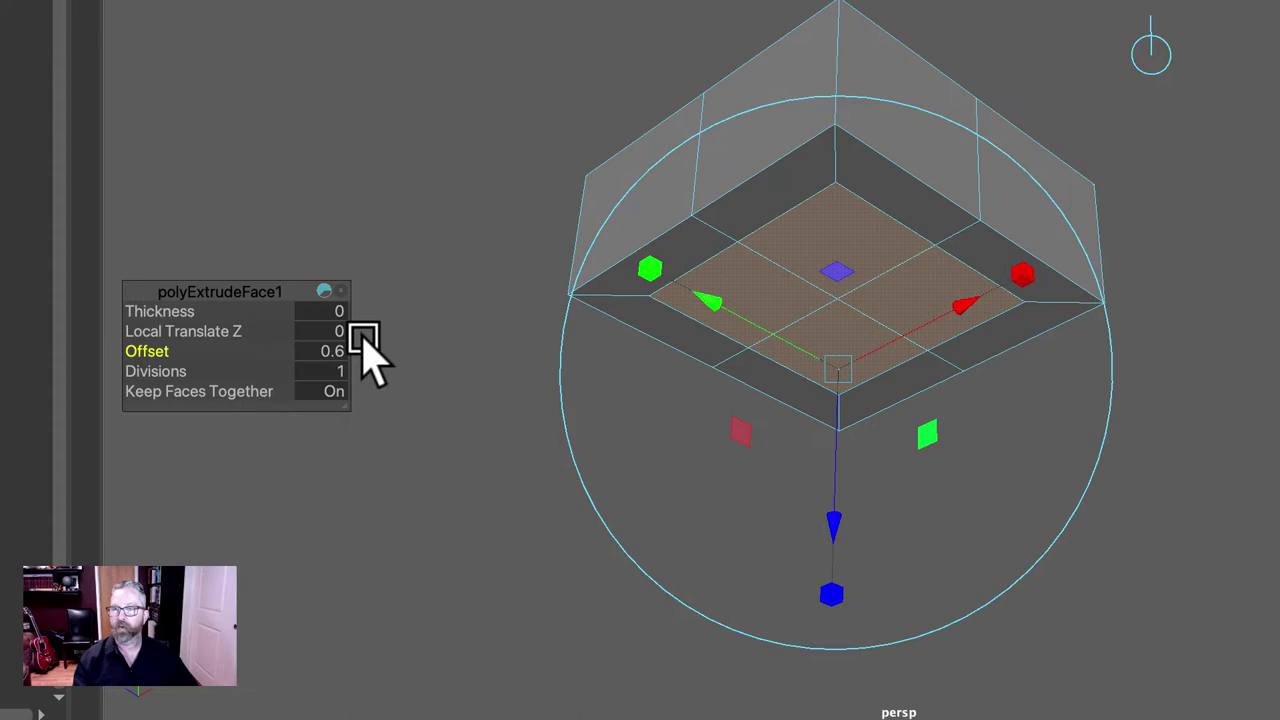
pyautogui.click(310, 350)
pyautogui.write('0.8')
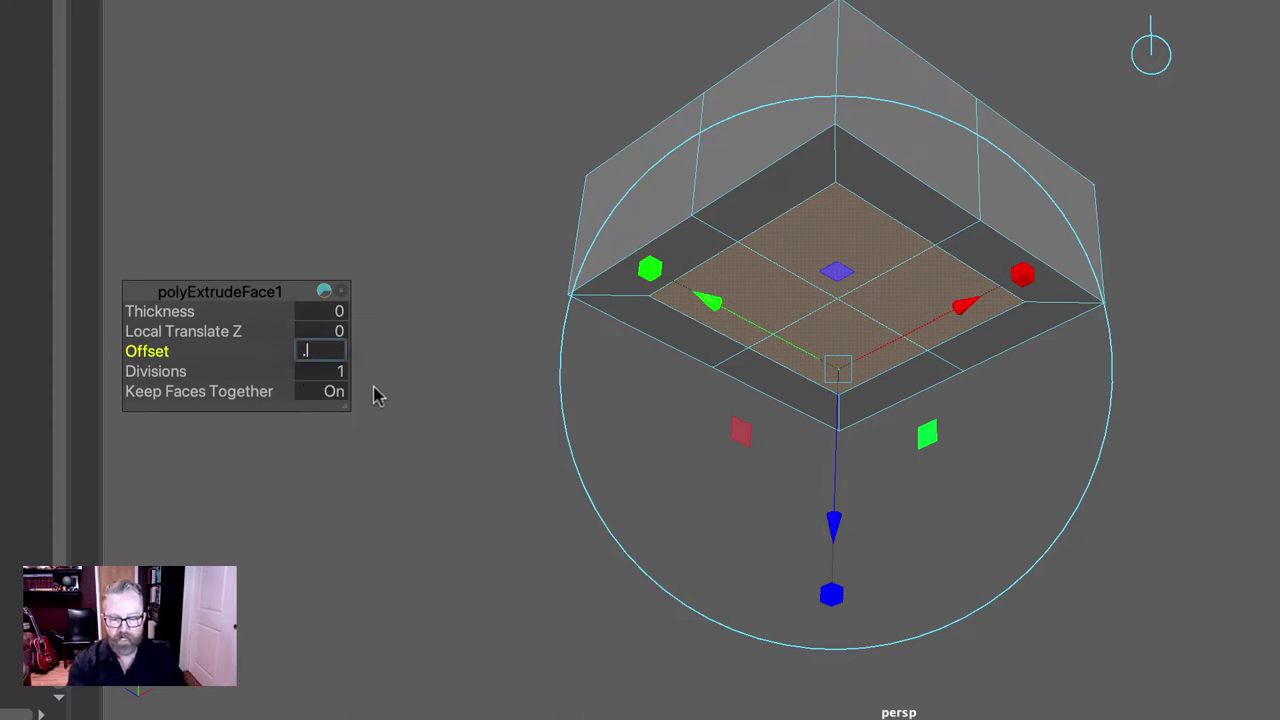
pyautogui.press('Return')
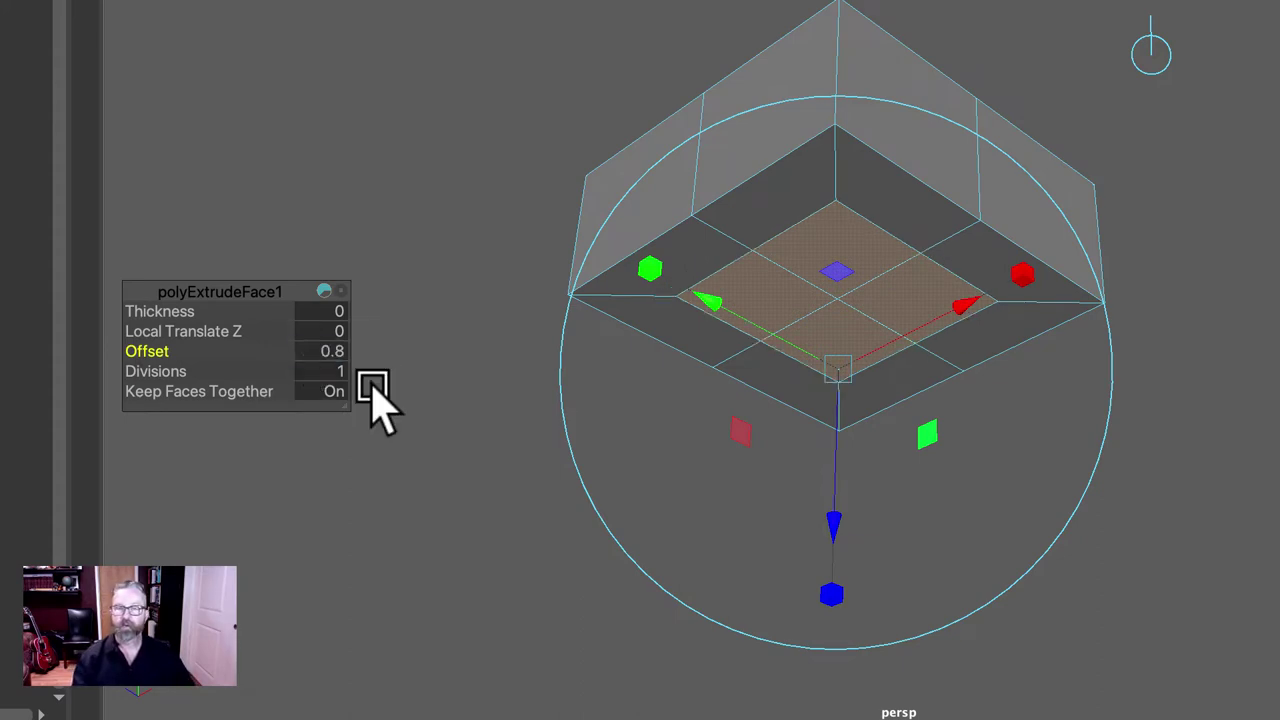
# Extrude the inset underside faces into the brick with a Local Translate Z of -0.8
pyautogui.keyDown('alt'); pyautogui.moveTo(1229, 443); pyautogui.dragTo(1238, 428); pyautogui.keyUp('alt')
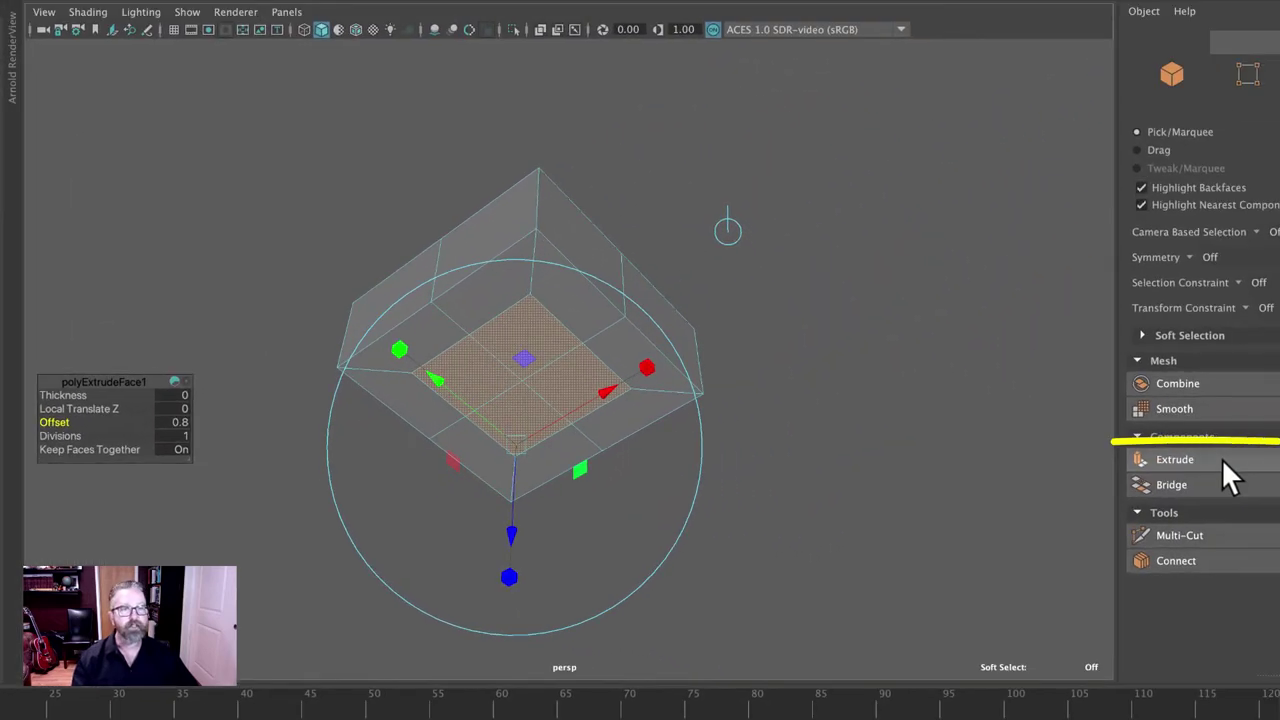
pyautogui.click(1223, 462)
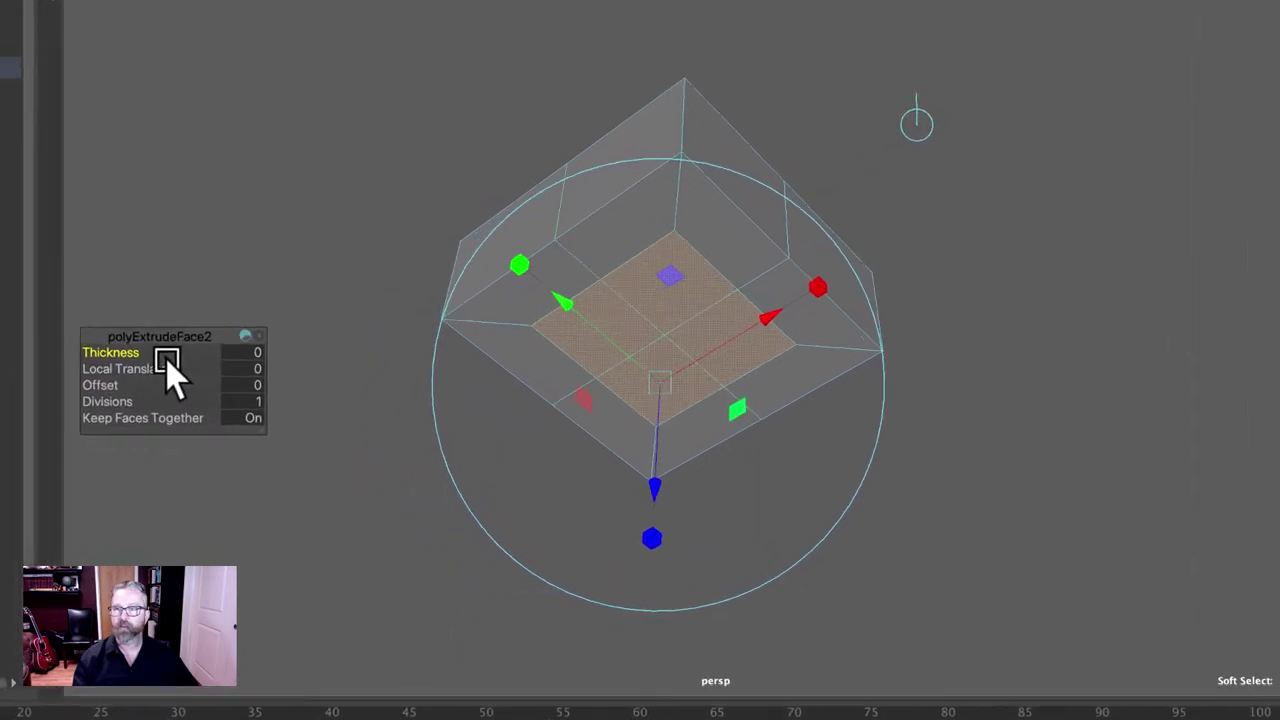
pyautogui.moveTo(175, 370); pyautogui.dragTo(157, 368)
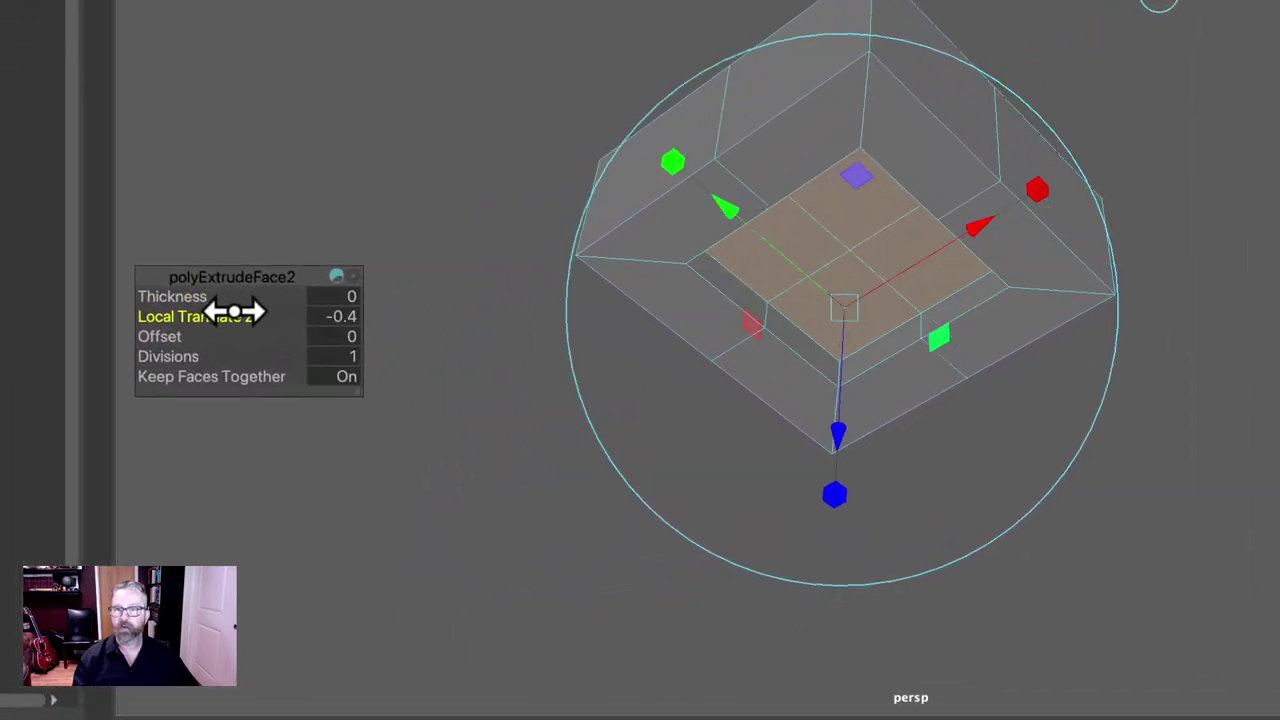
pyautogui.click(243, 368)
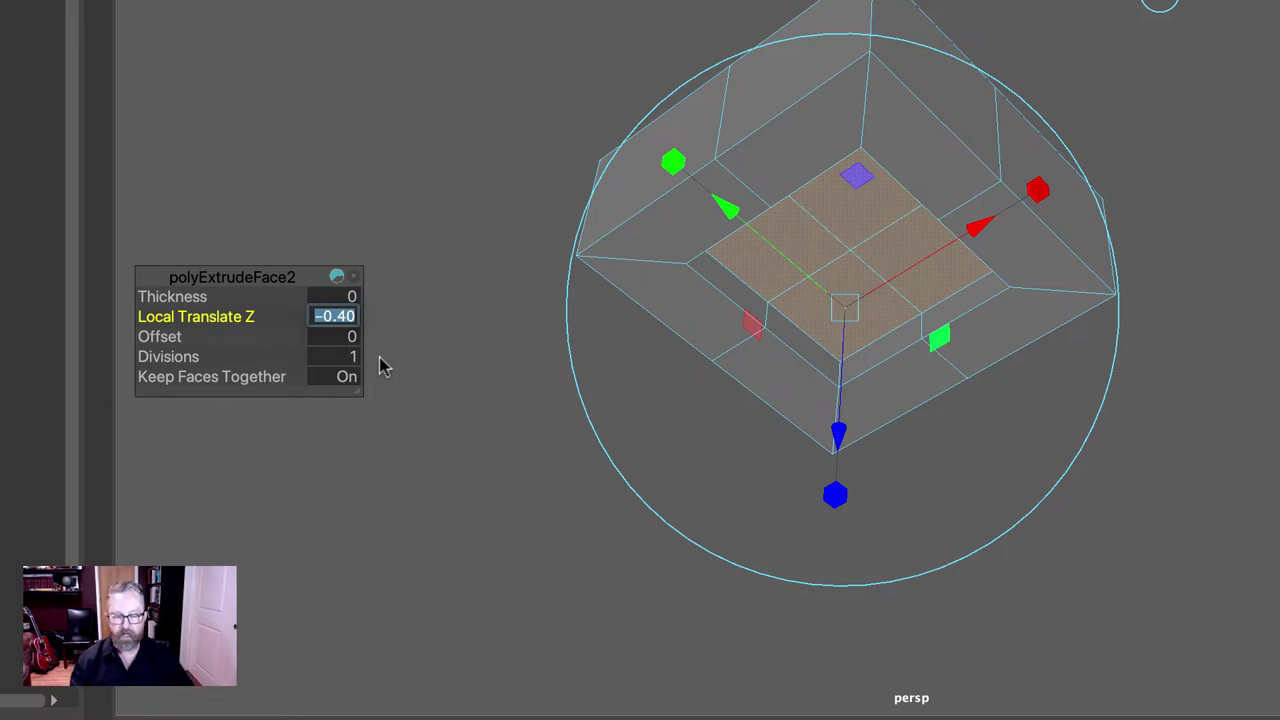
pyautogui.write('-.8')
pyautogui.press('Return')
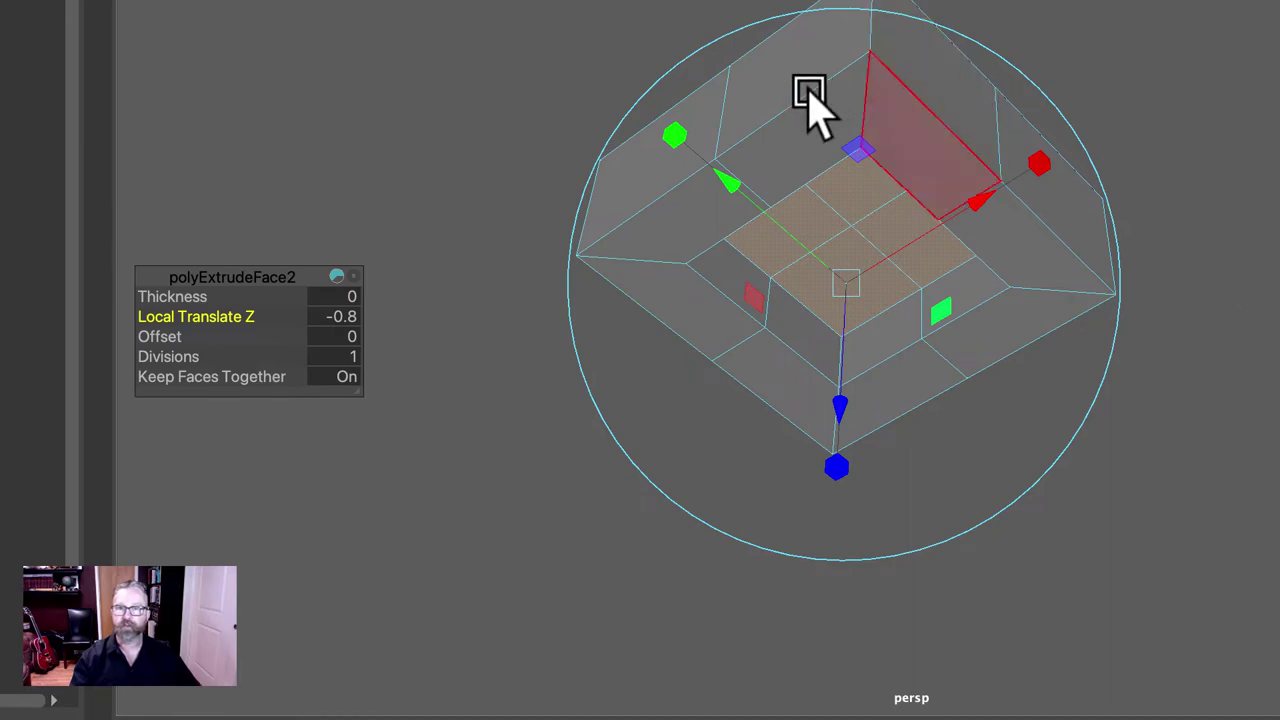
# Return the hollowed brick to object mode and inspect it with smooth mesh preview
pyautogui.moveTo(824, 88); pyautogui.dragTo(972, 45, button='right')
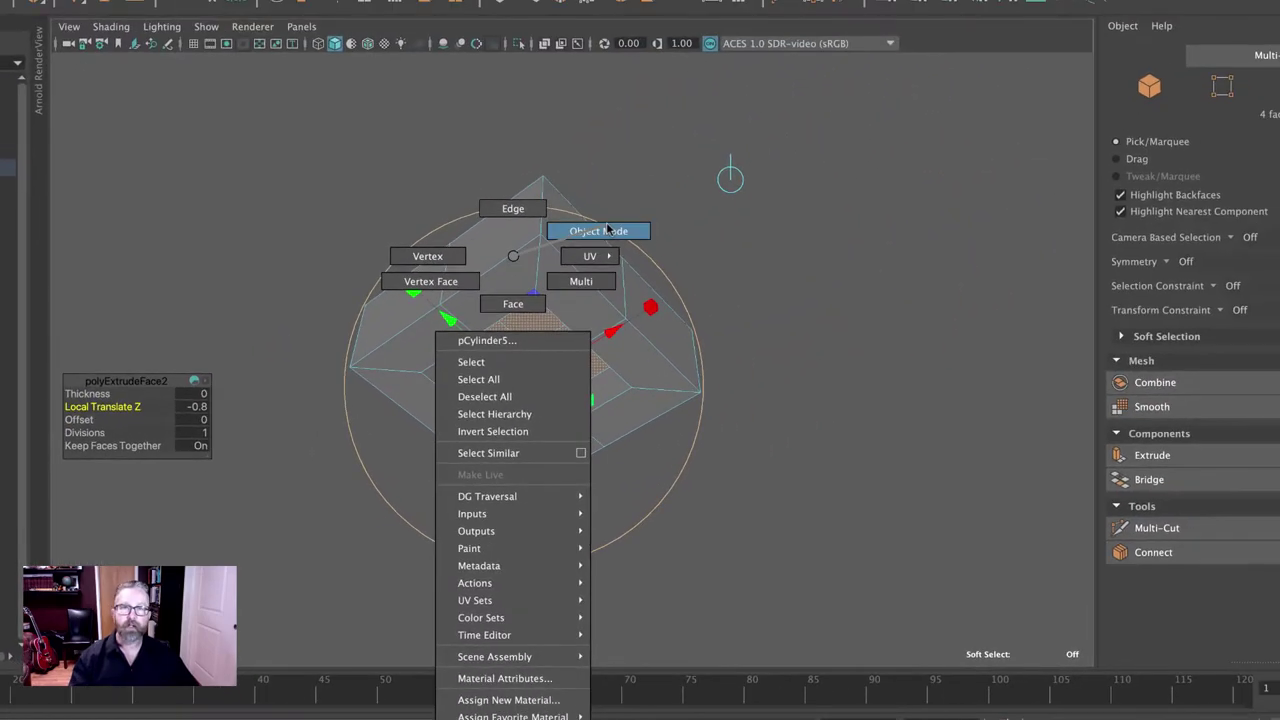
pyautogui.moveTo(607, 230); pyautogui.dragTo(607, 230, button='right')
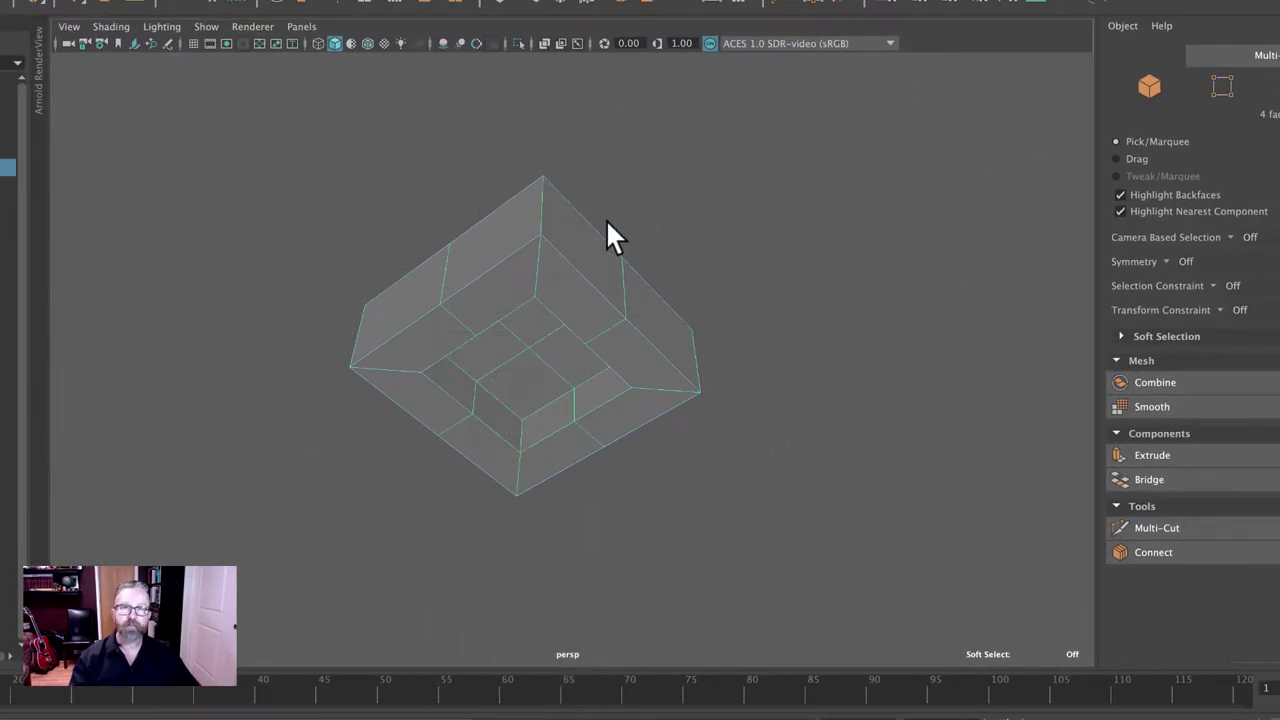
pyautogui.keyDown('alt'); pyautogui.moveTo(707, 364); pyautogui.dragTo(723, 429); pyautogui.keyUp('alt')
pyautogui.keyDown('alt'); pyautogui.moveTo(723, 429); pyautogui.dragTo(816, 407, button='middle'); pyautogui.keyUp('alt')
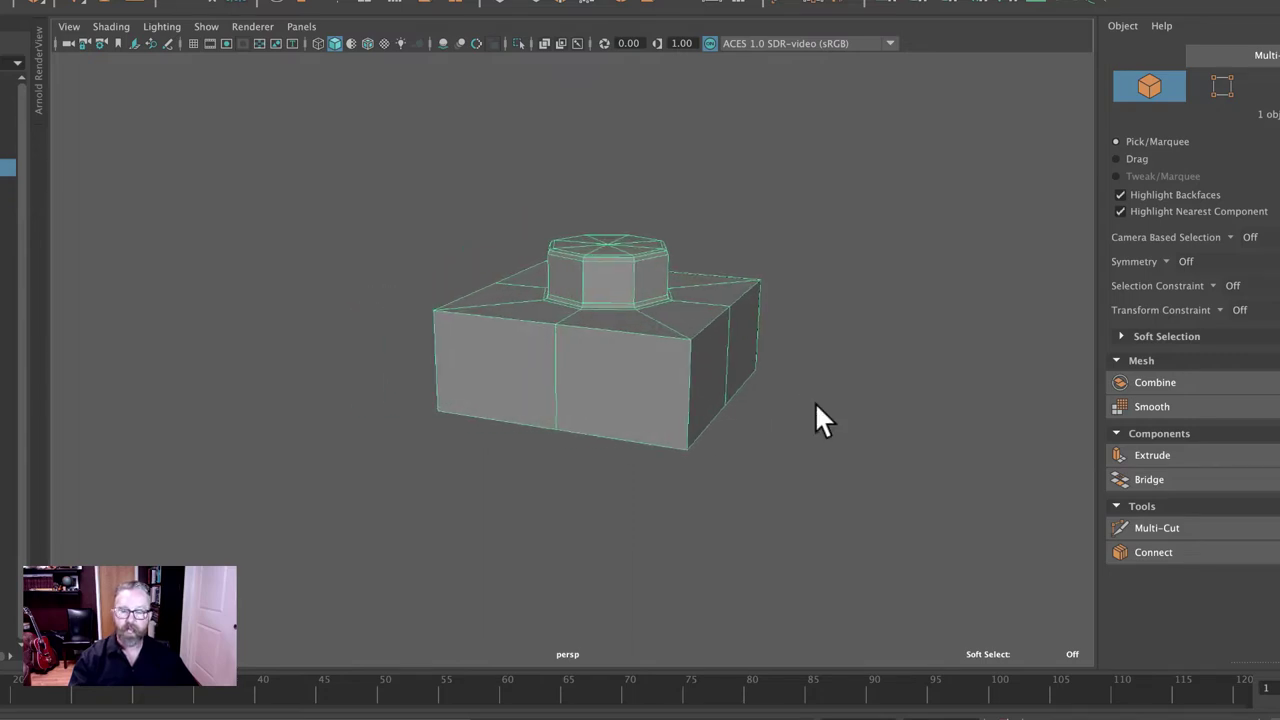
pyautogui.press('3')
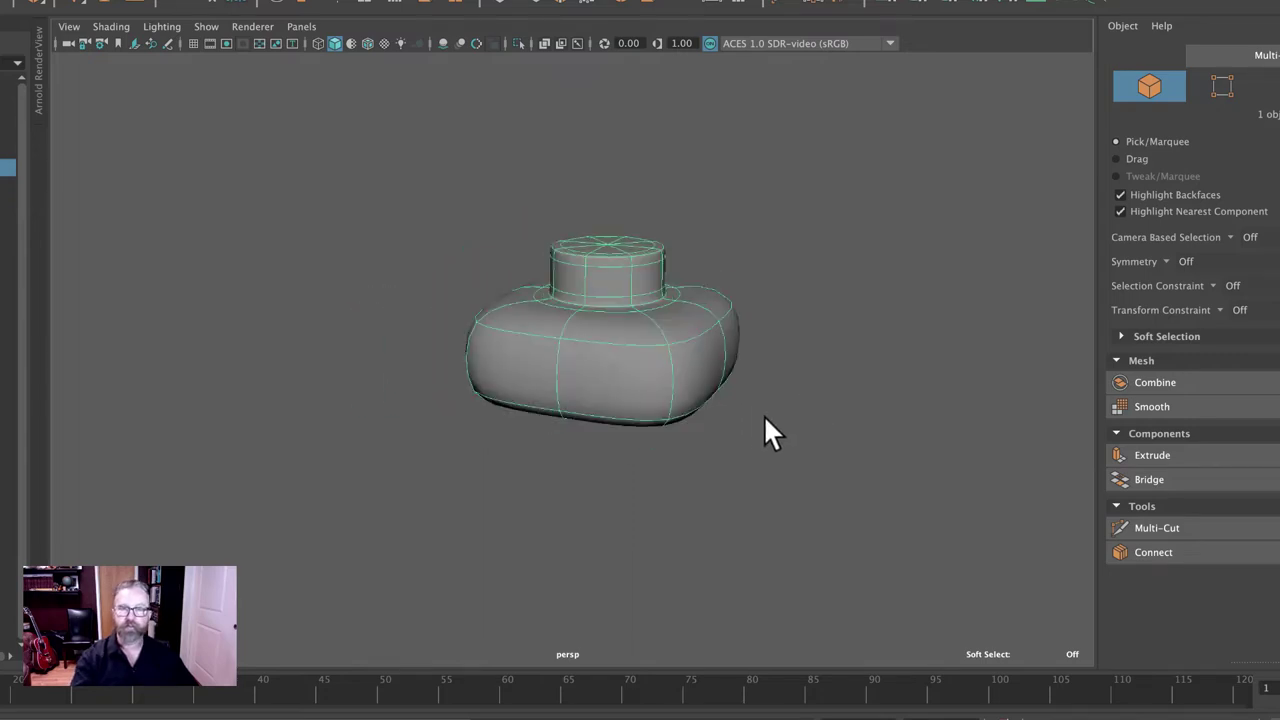
pyautogui.keyDown('alt'); pyautogui.moveTo(765, 425); pyautogui.dragTo(785, 323); pyautogui.keyUp('alt')
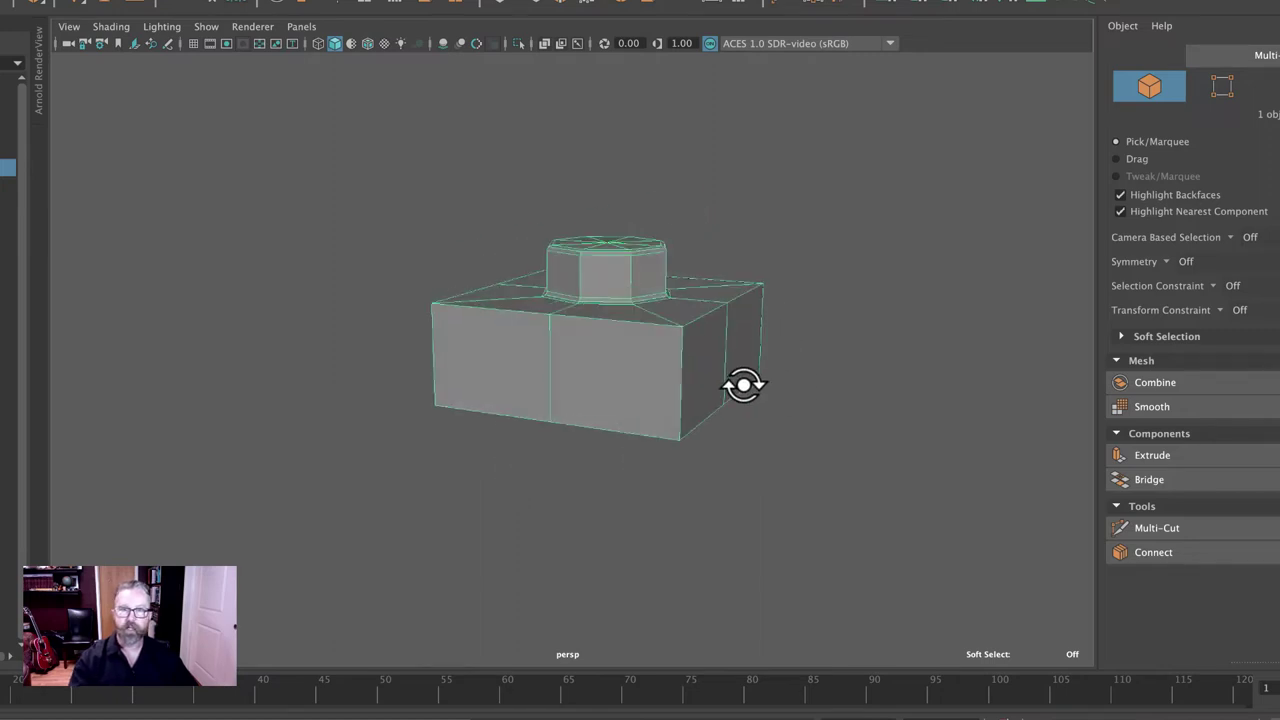
# In edge mode, select the outer edge loops around the top and base of the brick's block
pyautogui.keyDown('alt'); pyautogui.moveTo(743, 380); pyautogui.dragTo(740, 420); pyautogui.keyUp('alt')
pyautogui.keyDown('alt'); pyautogui.moveTo(745, 425); pyautogui.dragTo(866, 531, button='right'); pyautogui.keyUp('alt')
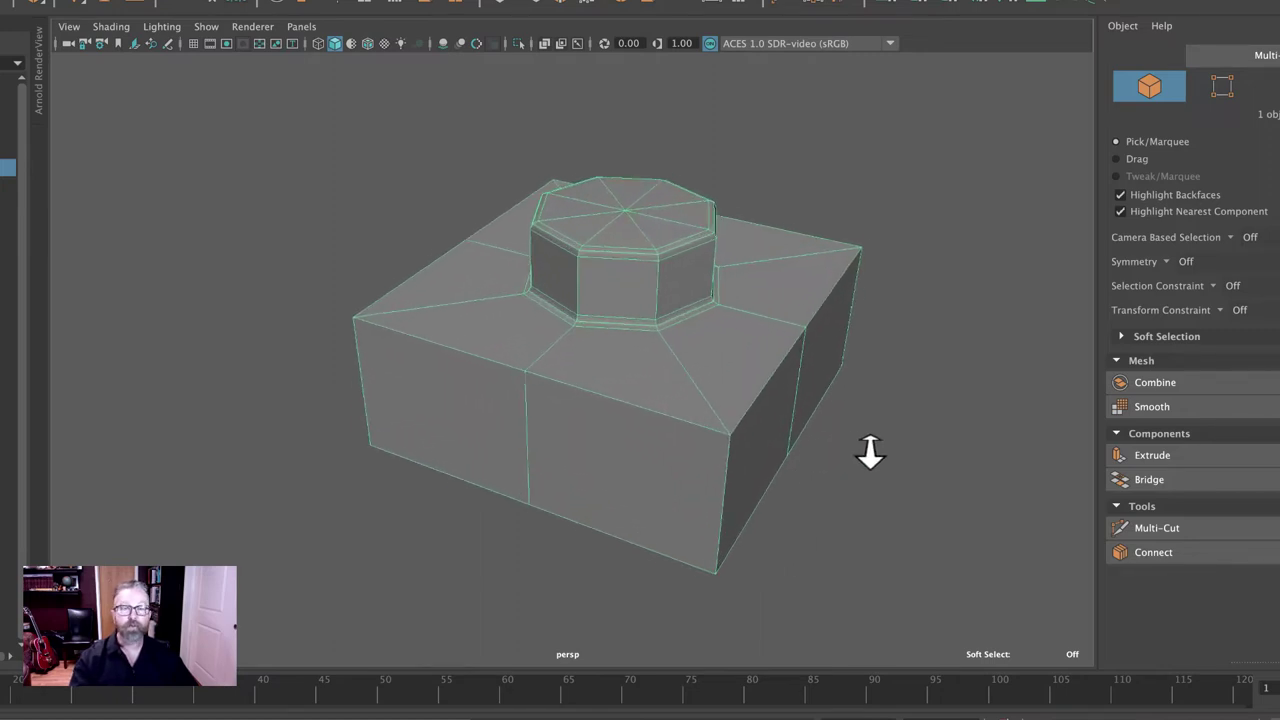
pyautogui.keyDown('alt'); pyautogui.moveTo(866, 531); pyautogui.dragTo(846, 457); pyautogui.keyUp('alt')
pyautogui.moveTo(717, 363); pyautogui.dragTo(731, 305, button='right')
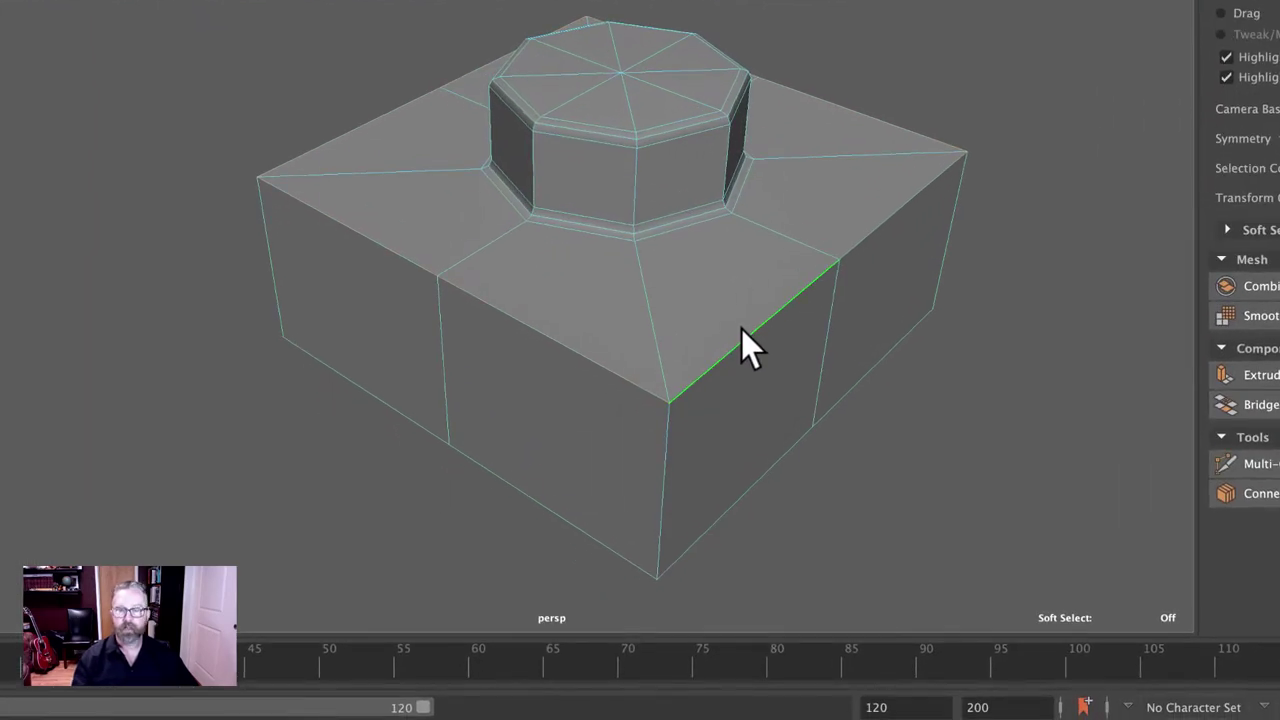
pyautogui.press('4')
pyautogui.moveTo(917, 451)
pyautogui.keyDown('alt'); pyautogui.mouseDown()
pyautogui.moveTo(950, 453)
pyautogui.moveTo(939, 457)
pyautogui.mouseUp(); pyautogui.keyUp('alt')
pyautogui.doubleClick(738, 442)
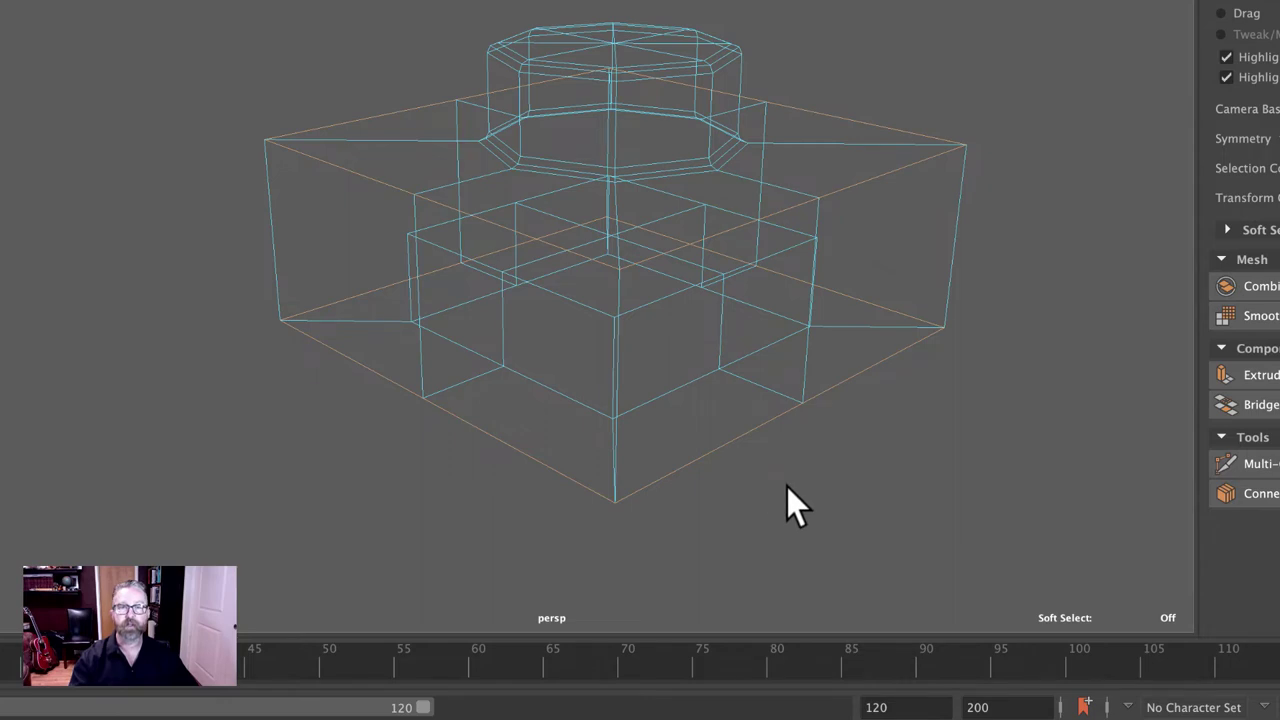
# Add the edge loop around the opening of the underside recess to the selection
pyautogui.moveTo(786, 500)
pyautogui.keyDown('alt'); pyautogui.mouseDown()
pyautogui.moveTo(786, 430)
pyautogui.moveTo(849, 474)
pyautogui.mouseUp(); pyautogui.keyUp('alt')
pyautogui.press('5')
pyautogui.keyDown('alt'); pyautogui.moveTo(849, 474); pyautogui.dragTo(900, 531, button='middle'); pyautogui.keyUp('alt')
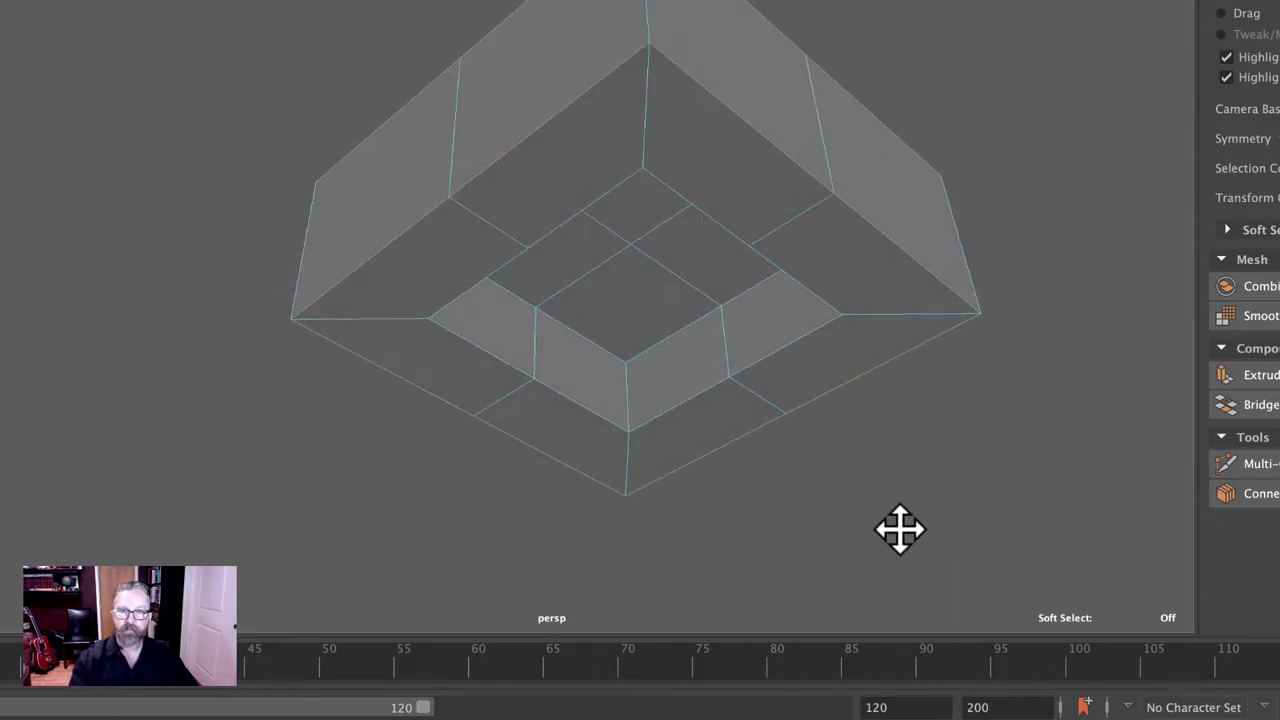
pyautogui.keyDown('alt'); pyautogui.moveTo(697, 246); pyautogui.dragTo(674, 166); pyautogui.keyUp('alt')
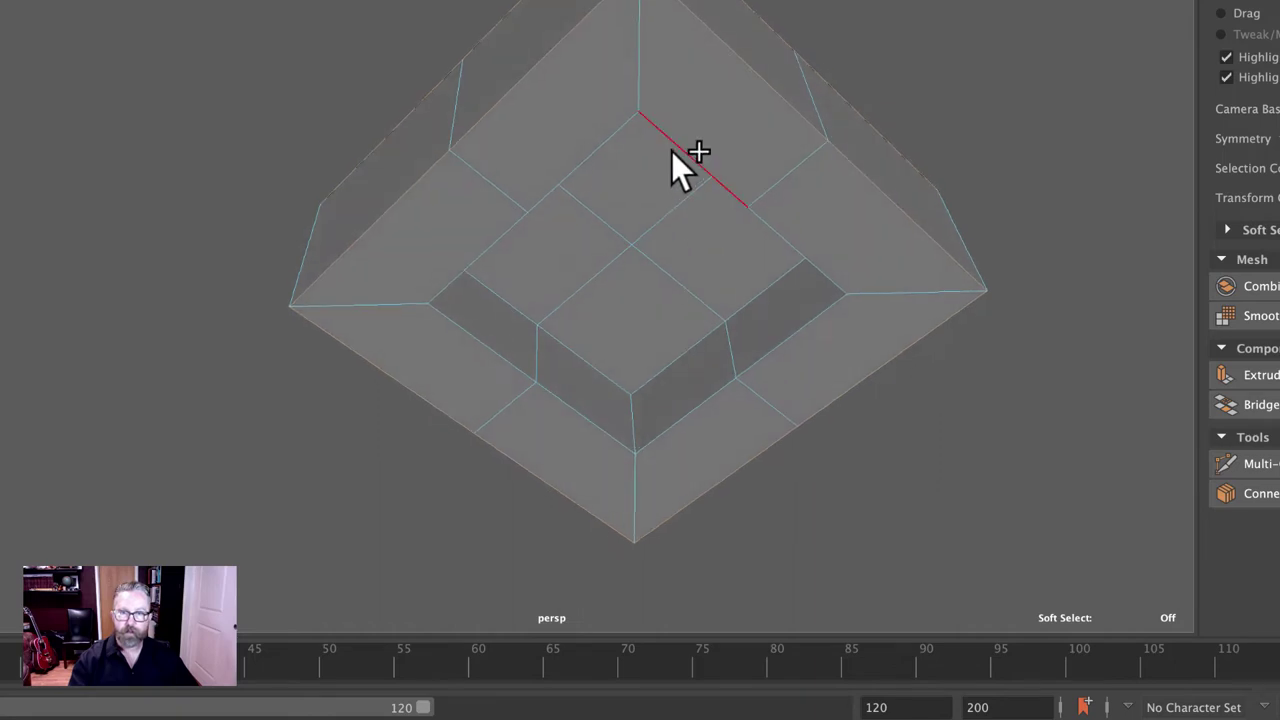
pyautogui.keyDown('alt'); pyautogui.moveTo(913, 523); pyautogui.dragTo(1032, 530); pyautogui.keyUp('alt')
pyautogui.scroll(6, 929, 543)
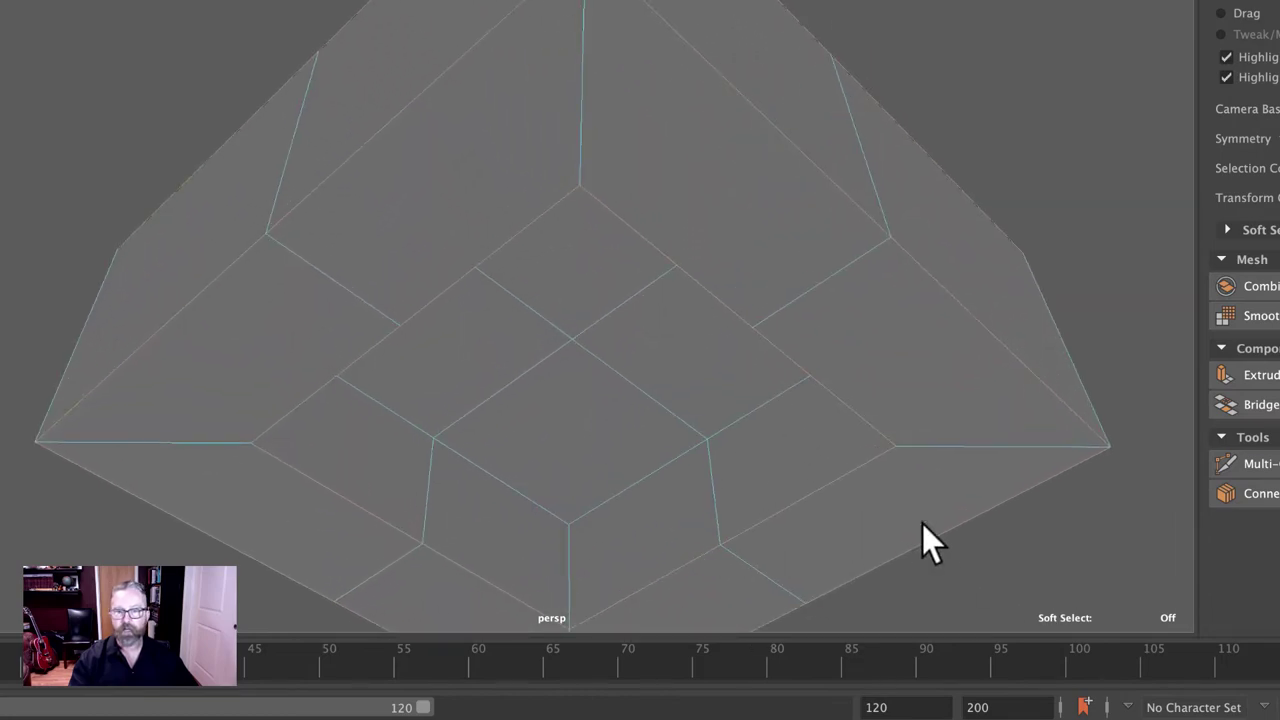
# Add the edges around the inner end of the underside recess to the selection
pyautogui.click(715, 243)
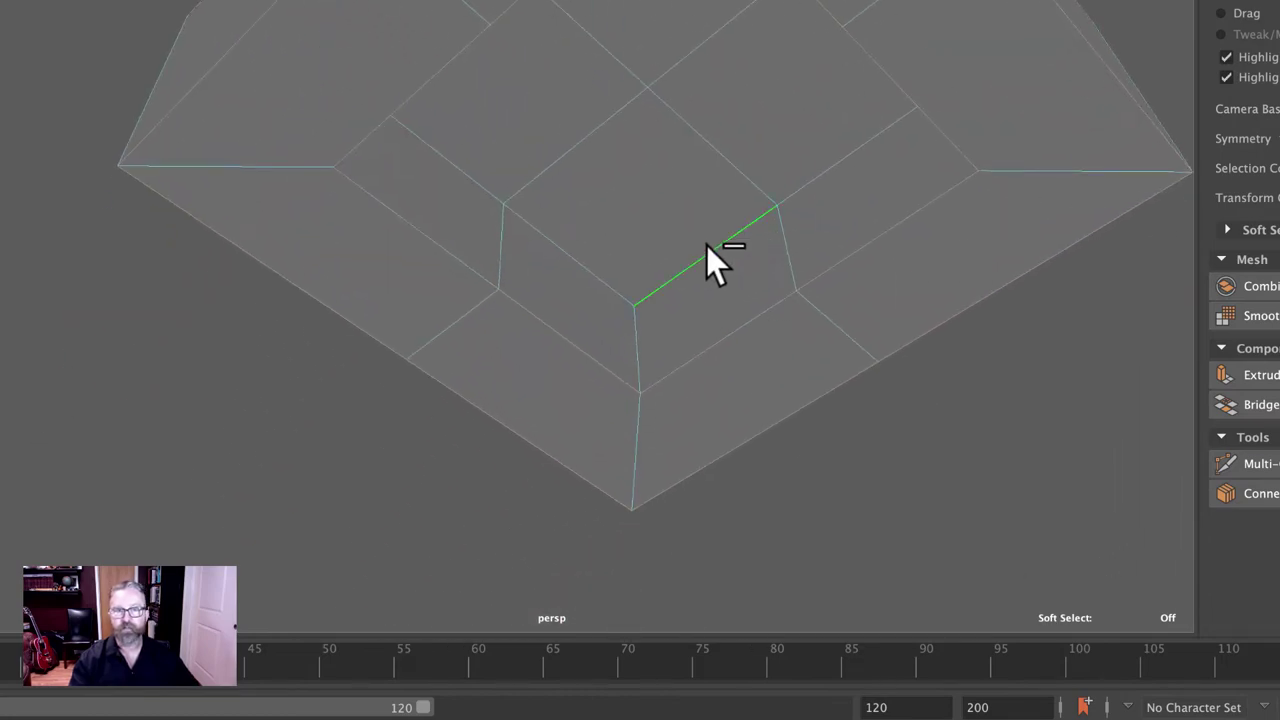
pyautogui.click(561, 246)
pyautogui.keyDown('alt'); pyautogui.moveTo(657, 243); pyautogui.dragTo(331, 290); pyautogui.keyUp('alt')
pyautogui.click(408, 237)
pyautogui.click(331, 290)
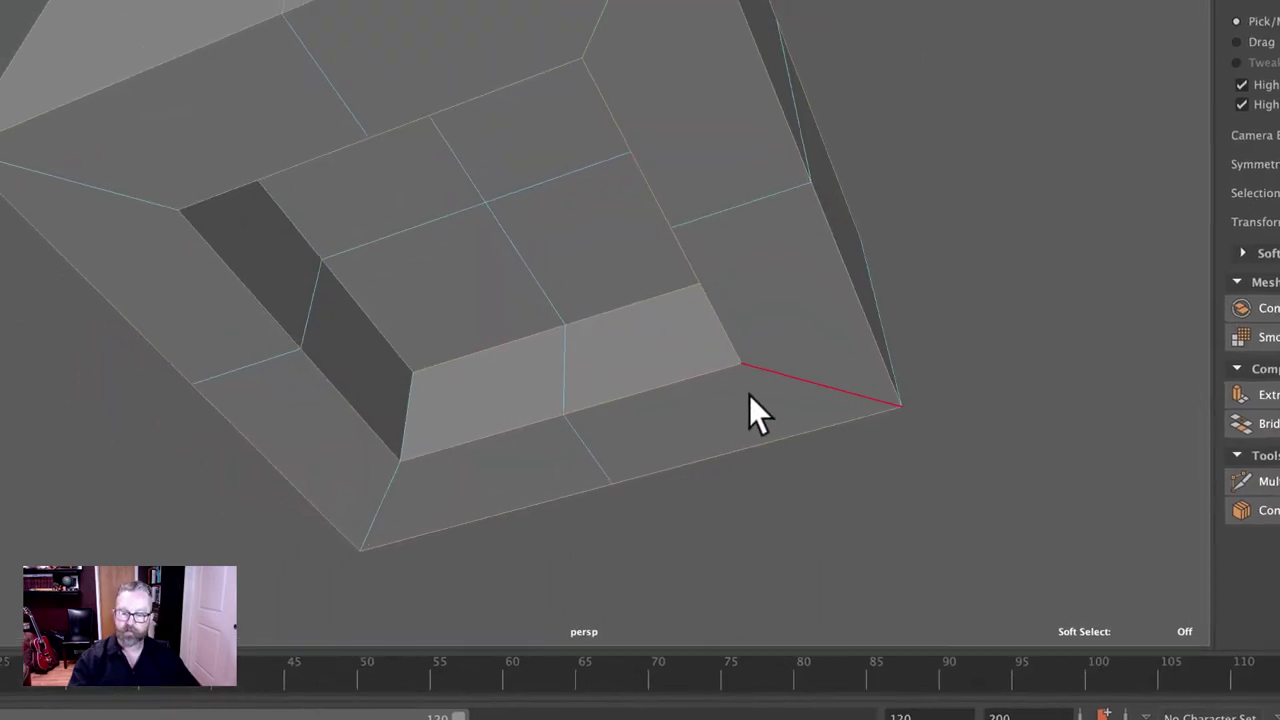
# Show the brick in wireframe and check the selected edges from several angles
pyautogui.press('4')
pyautogui.click(838, 460)
pyautogui.keyDown('alt'); pyautogui.moveTo(983, 512); pyautogui.dragTo(779, 530); pyautogui.keyUp('alt')
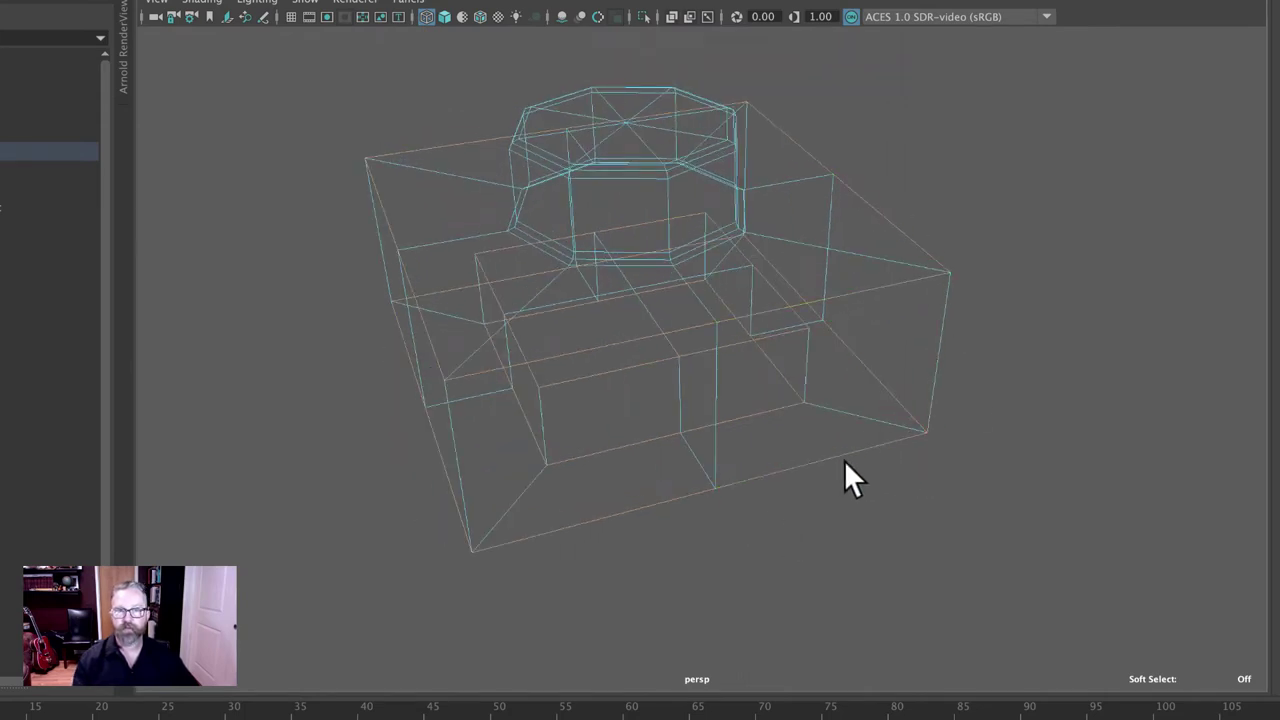
pyautogui.keyDown('alt'); pyautogui.moveTo(894, 508); pyautogui.dragTo(965, 386); pyautogui.keyUp('alt')
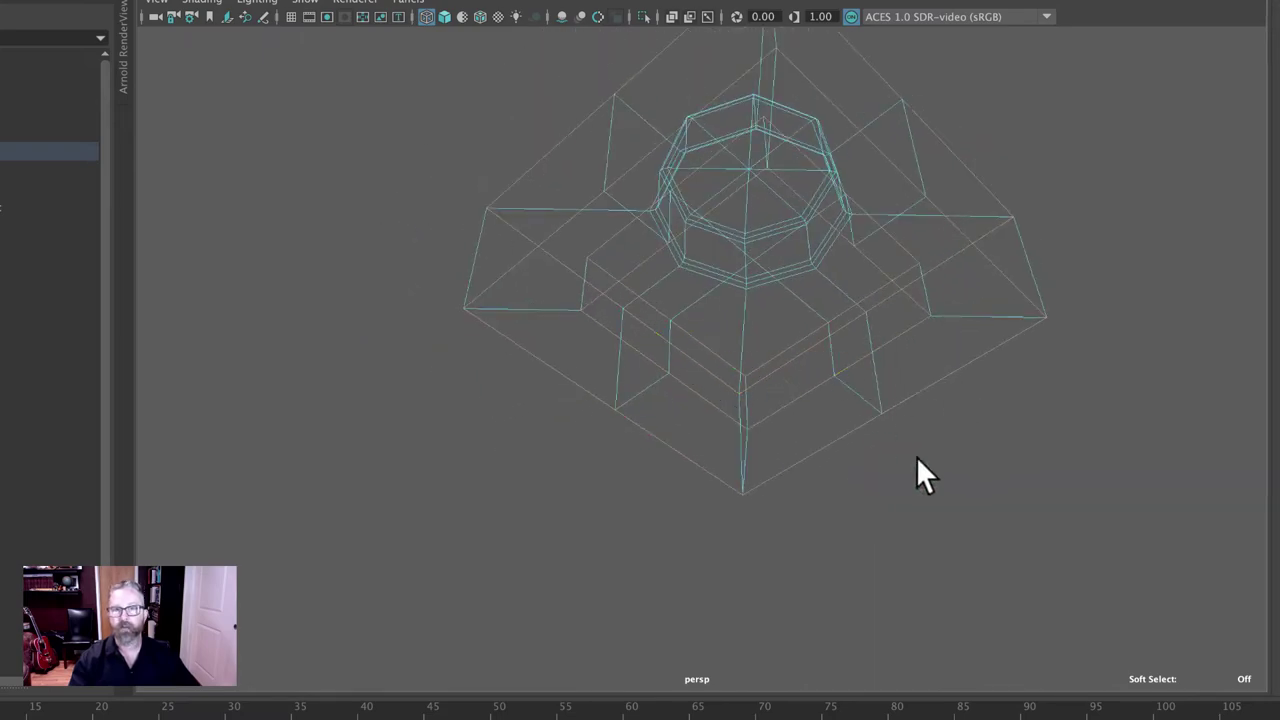
pyautogui.keyDown('alt'); pyautogui.moveTo(917, 460); pyautogui.dragTo(857, 546); pyautogui.keyUp('alt')
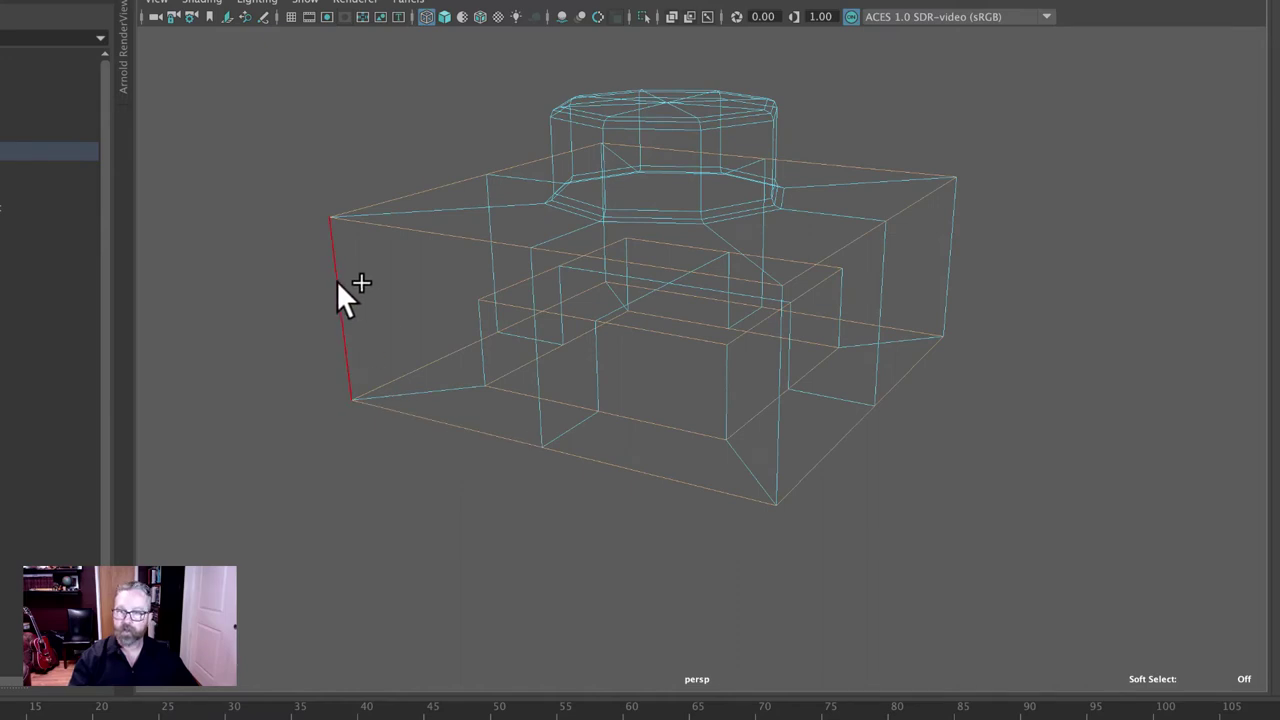
pyautogui.keyDown('alt'); pyautogui.moveTo(700, 517); pyautogui.dragTo(478, 527); pyautogui.keyUp('alt')
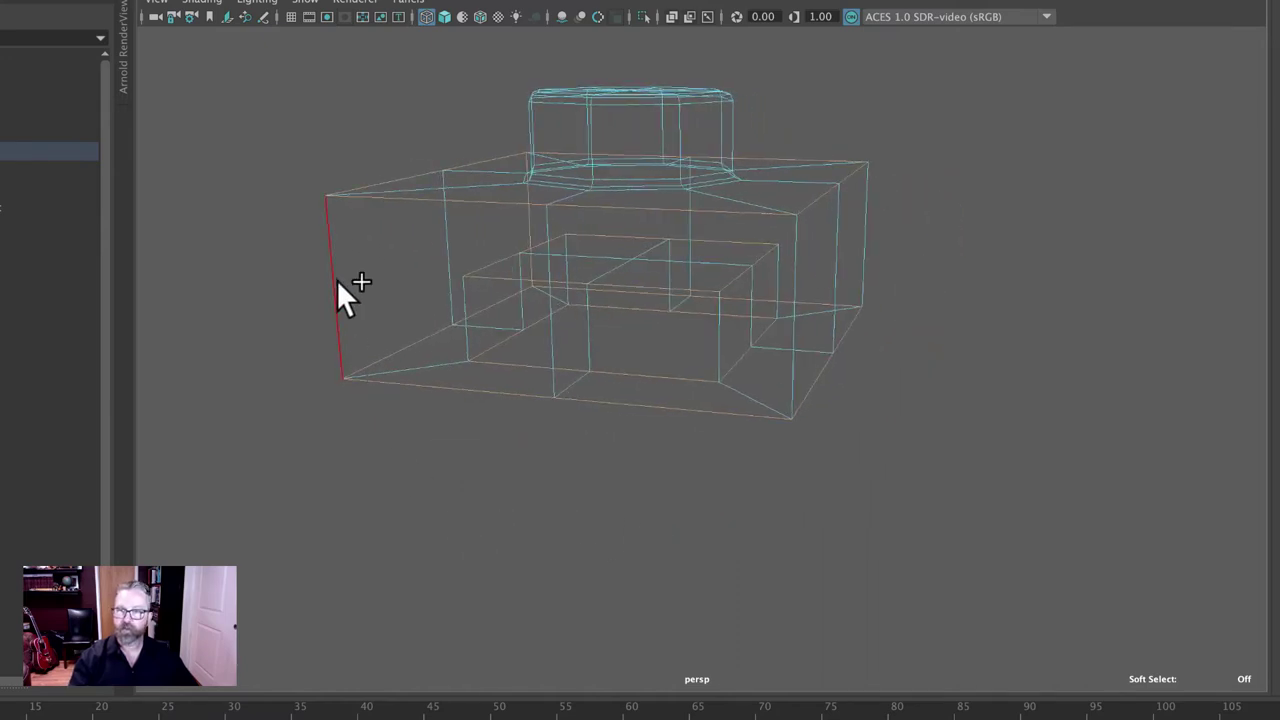
# Add the vertical corner edges of the block's outer walls and of the underside recess to the edge selection
pyautogui.keyDown('alt'); pyautogui.moveTo(429, 409); pyautogui.dragTo(447, 486); pyautogui.keyUp('alt')
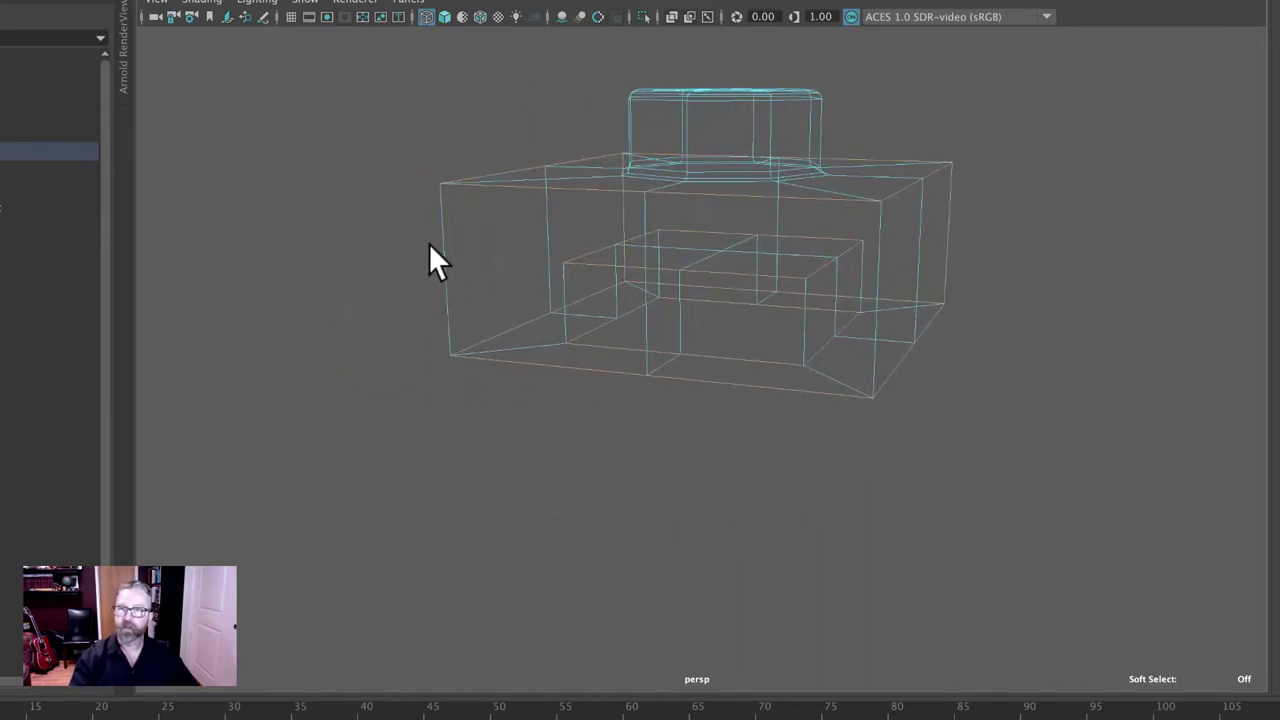
pyautogui.keyDown('alt'); pyautogui.moveTo(576, 455); pyautogui.dragTo(505, 486); pyautogui.keyUp('alt')
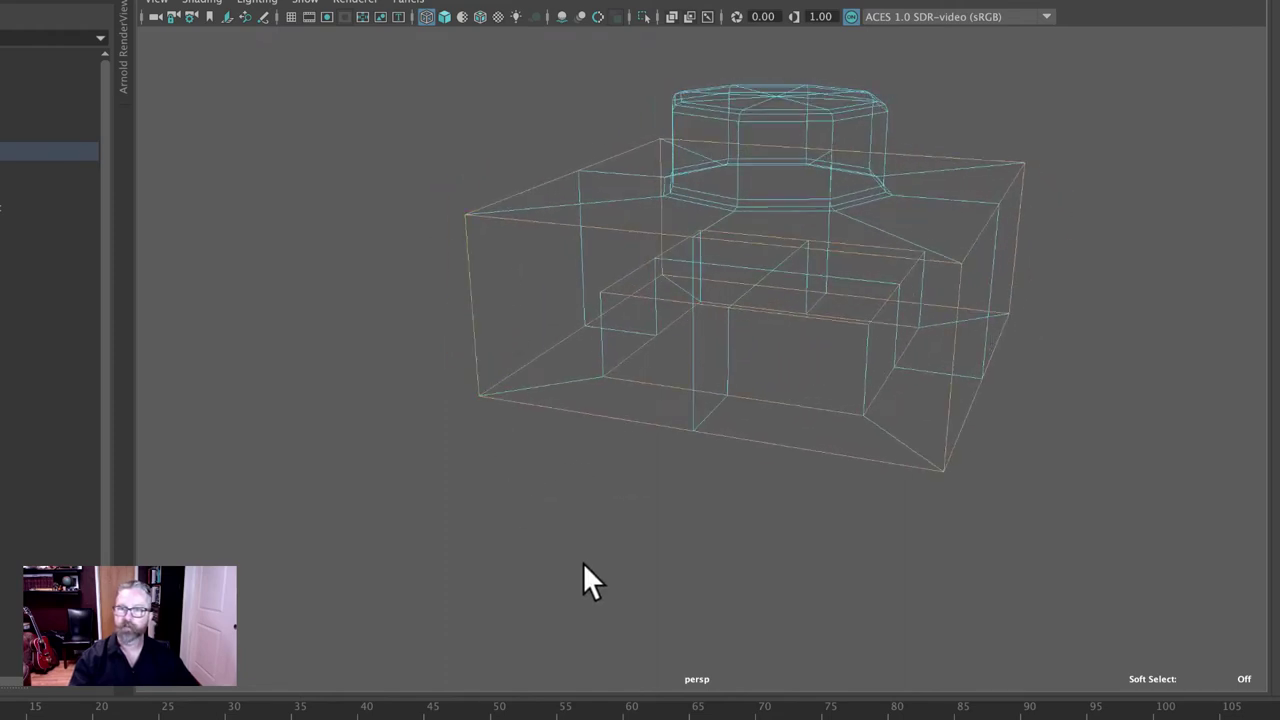
pyautogui.keyDown('alt'); pyautogui.moveTo(641, 548); pyautogui.dragTo(690, 438); pyautogui.keyUp('alt')
pyautogui.keyDown('alt'); pyautogui.moveTo(690, 436); pyautogui.dragTo(1017, 454, button='right'); pyautogui.keyUp('alt')
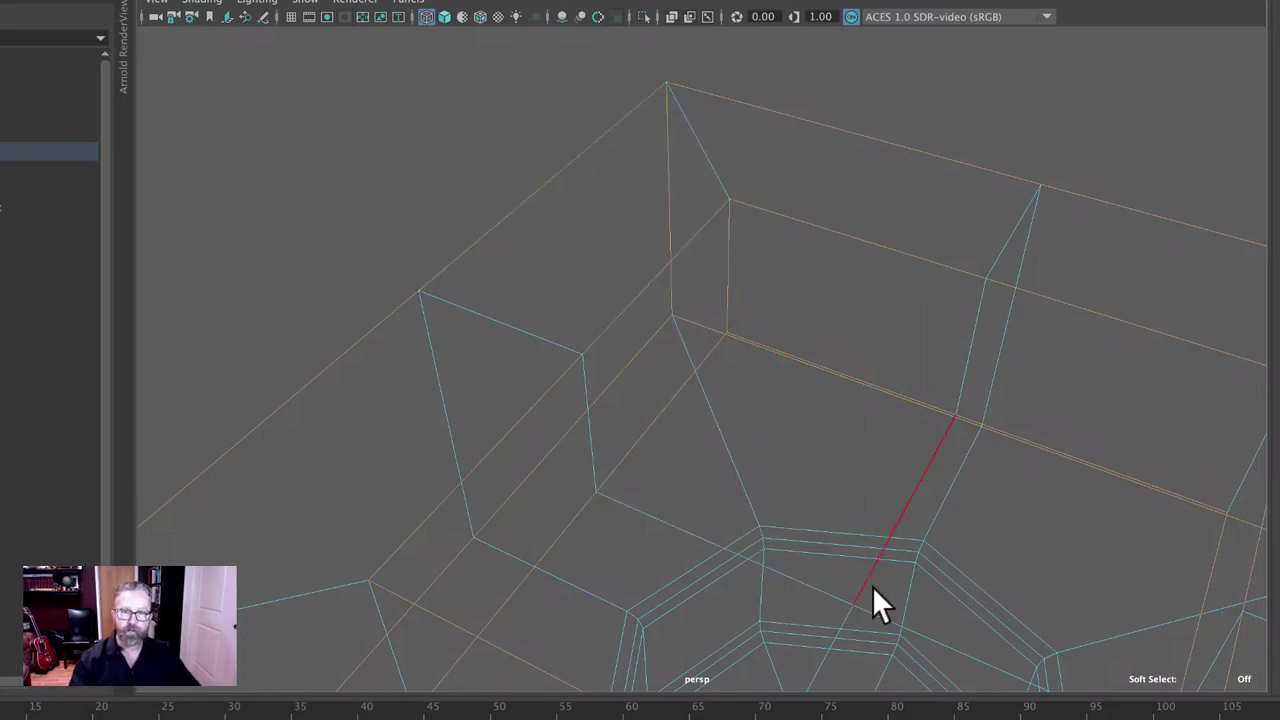
pyautogui.moveTo(872, 590)
pyautogui.keyDown('alt'); pyautogui.mouseDown()
pyautogui.moveTo(834, 491)
pyautogui.moveTo(851, 600)
pyautogui.mouseUp(); pyautogui.keyUp('alt')
pyautogui.keyDown('alt'); pyautogui.moveTo(851, 600); pyautogui.dragTo(679, 433, button='right'); pyautogui.keyUp('alt')
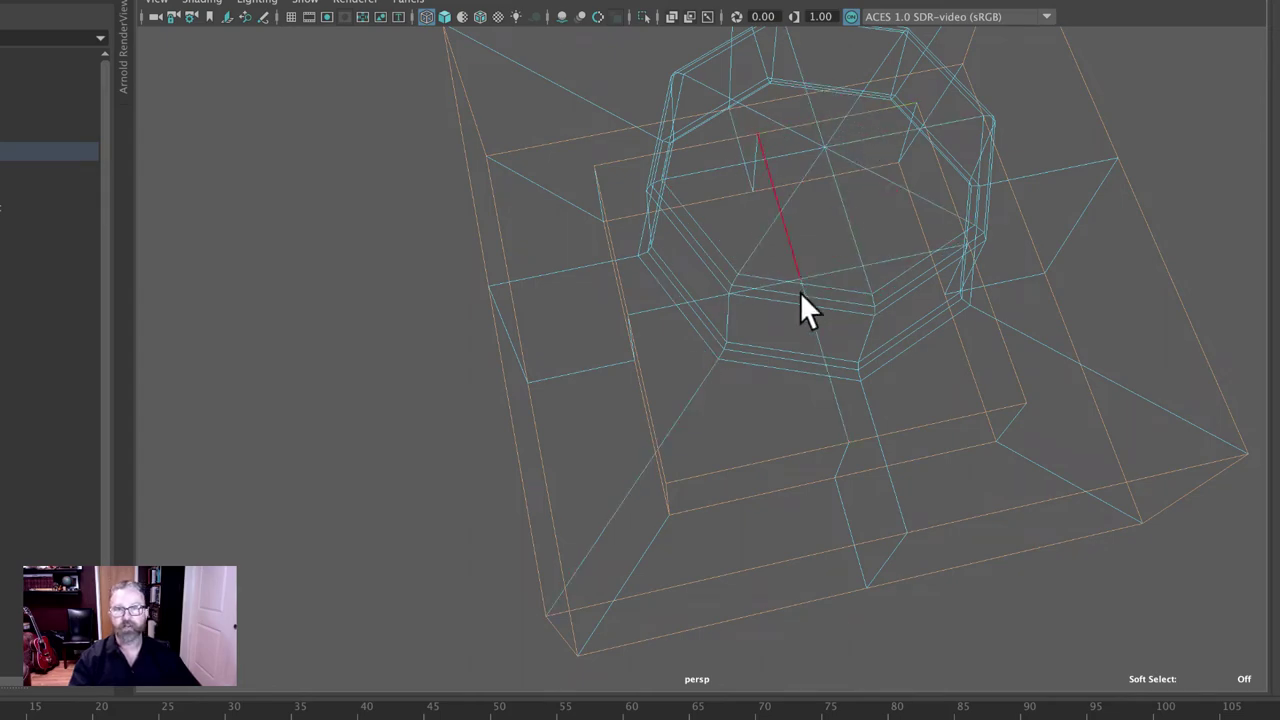
pyautogui.click(930, 452)
pyautogui.keyDown('alt'); pyautogui.moveTo(974, 616); pyautogui.dragTo(1228, 532); pyautogui.keyUp('alt')
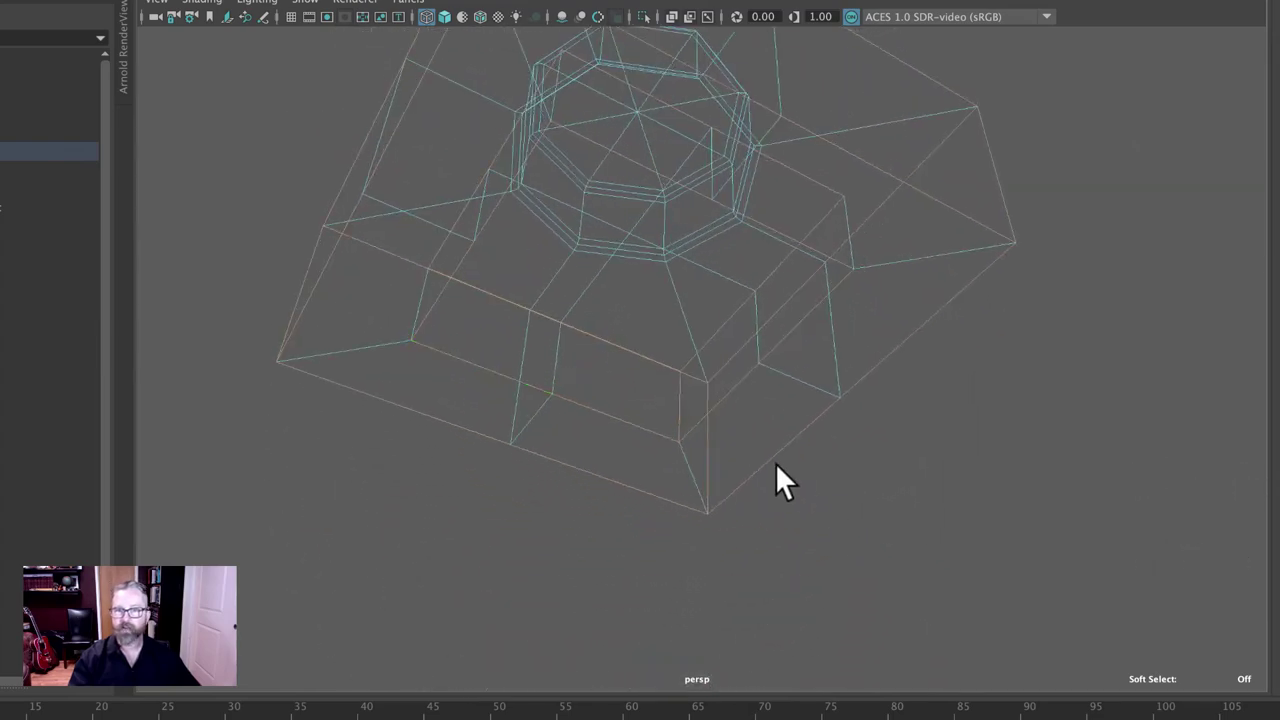
pyautogui.keyDown('alt'); pyautogui.moveTo(683, 395); pyautogui.dragTo(641, 441); pyautogui.keyUp('alt')
pyautogui.keyDown('alt'); pyautogui.moveTo(720, 396); pyautogui.dragTo(560, 471); pyautogui.keyUp('alt')
pyautogui.keyDown('alt'); pyautogui.moveTo(734, 409); pyautogui.dragTo(694, 414); pyautogui.keyUp('alt')
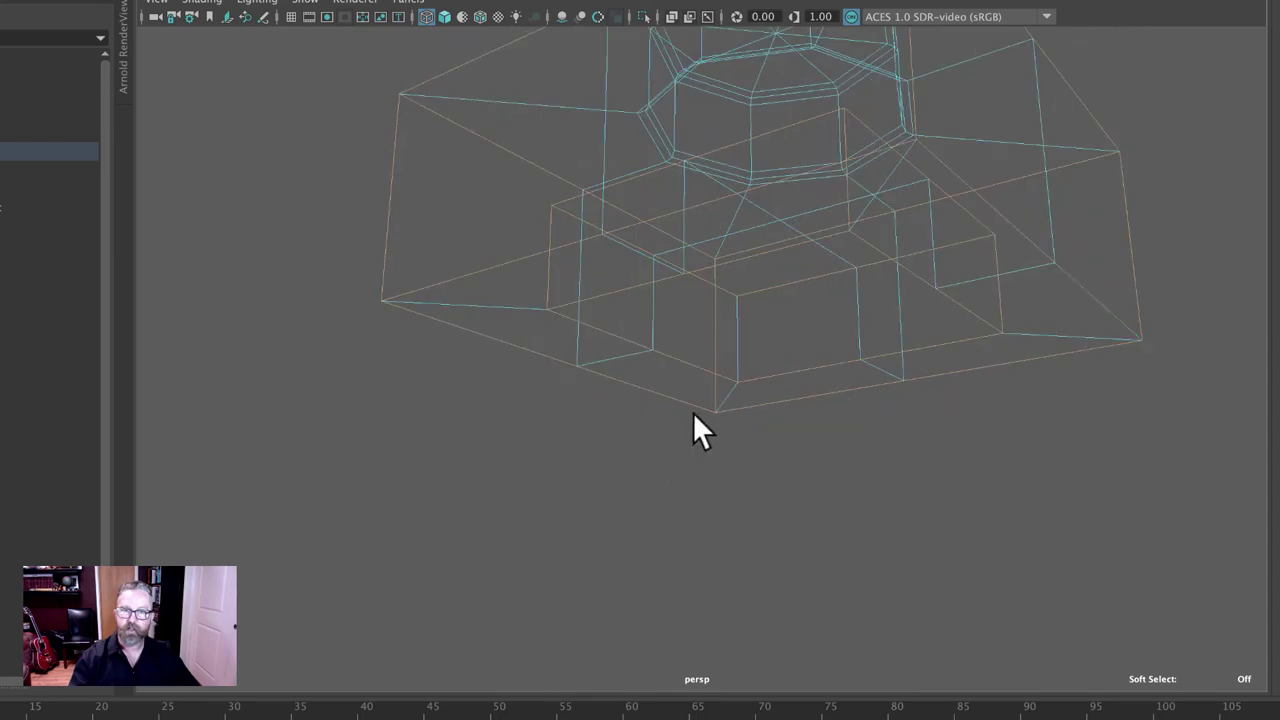
pyautogui.keyDown('alt'); pyautogui.moveTo(748, 350); pyautogui.dragTo(1023, 557, button='middle'); pyautogui.keyUp('alt')
pyautogui.keyDown('alt'); pyautogui.moveTo(1023, 557); pyautogui.dragTo(789, 543, button='right'); pyautogui.keyUp('alt')
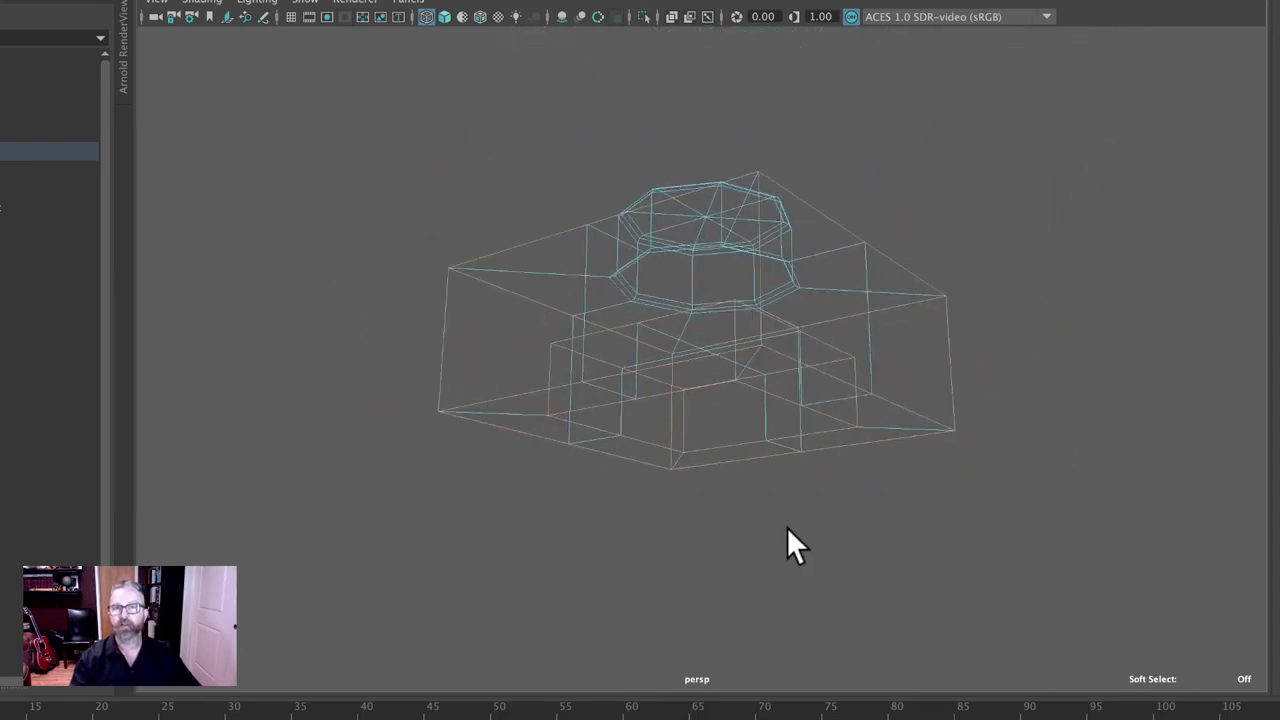
# Add the diagonal edges joining the outer corners to the recess corners on the underside to the selection
pyautogui.keyDown('alt'); pyautogui.moveTo(789, 543); pyautogui.dragTo(740, 575); pyautogui.keyUp('alt')
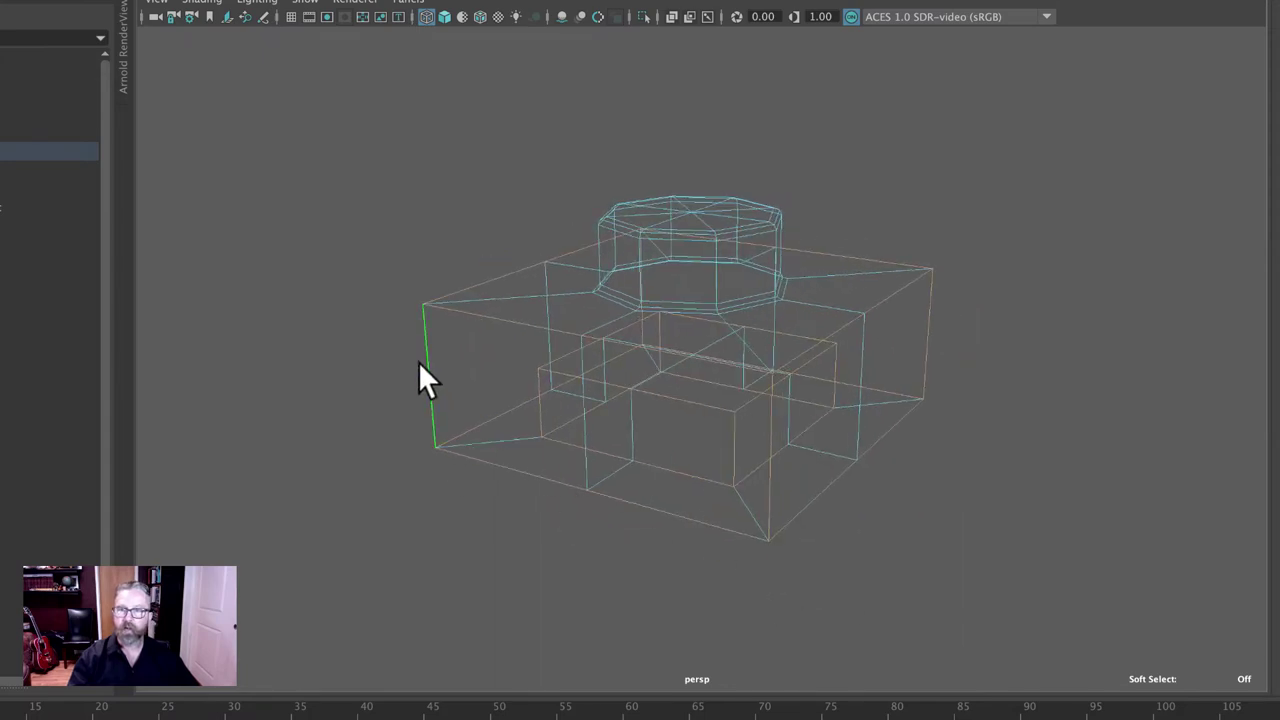
pyautogui.keyDown('alt'); pyautogui.moveTo(549, 514); pyautogui.dragTo(609, 390); pyautogui.keyUp('alt')
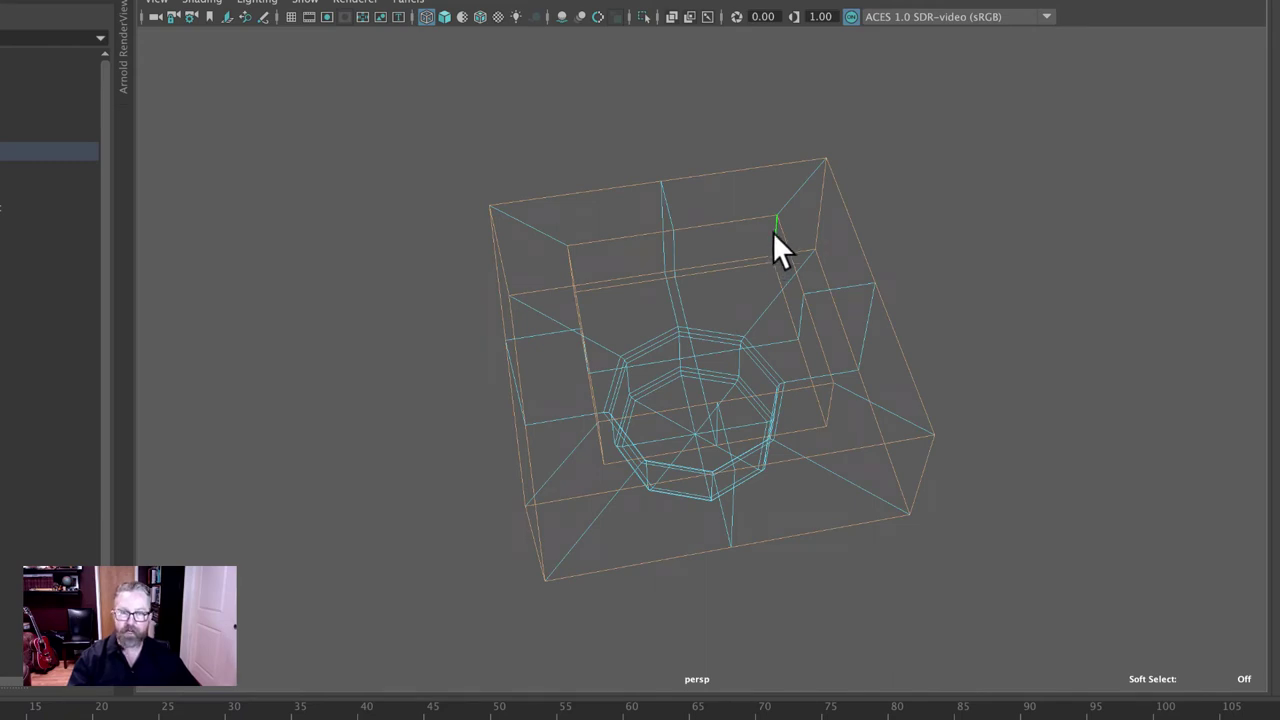
pyautogui.keyDown('alt'); pyautogui.moveTo(772, 236); pyautogui.dragTo(671, 323); pyautogui.keyUp('alt')
pyautogui.keyDown('alt'); pyautogui.moveTo(671, 323); pyautogui.dragTo(840, 205, button='right'); pyautogui.keyUp('alt')
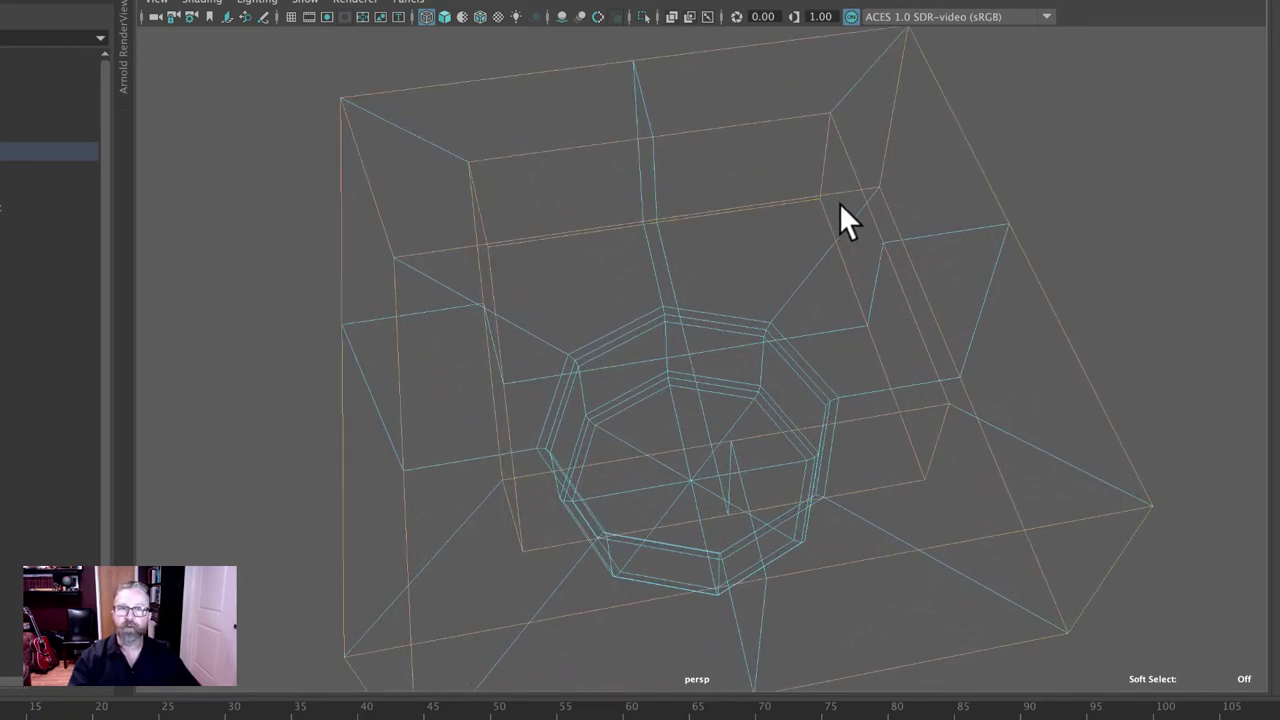
pyautogui.keyDown('alt'); pyautogui.moveTo(934, 266); pyautogui.dragTo(726, 240, button='right'); pyautogui.keyUp('alt')
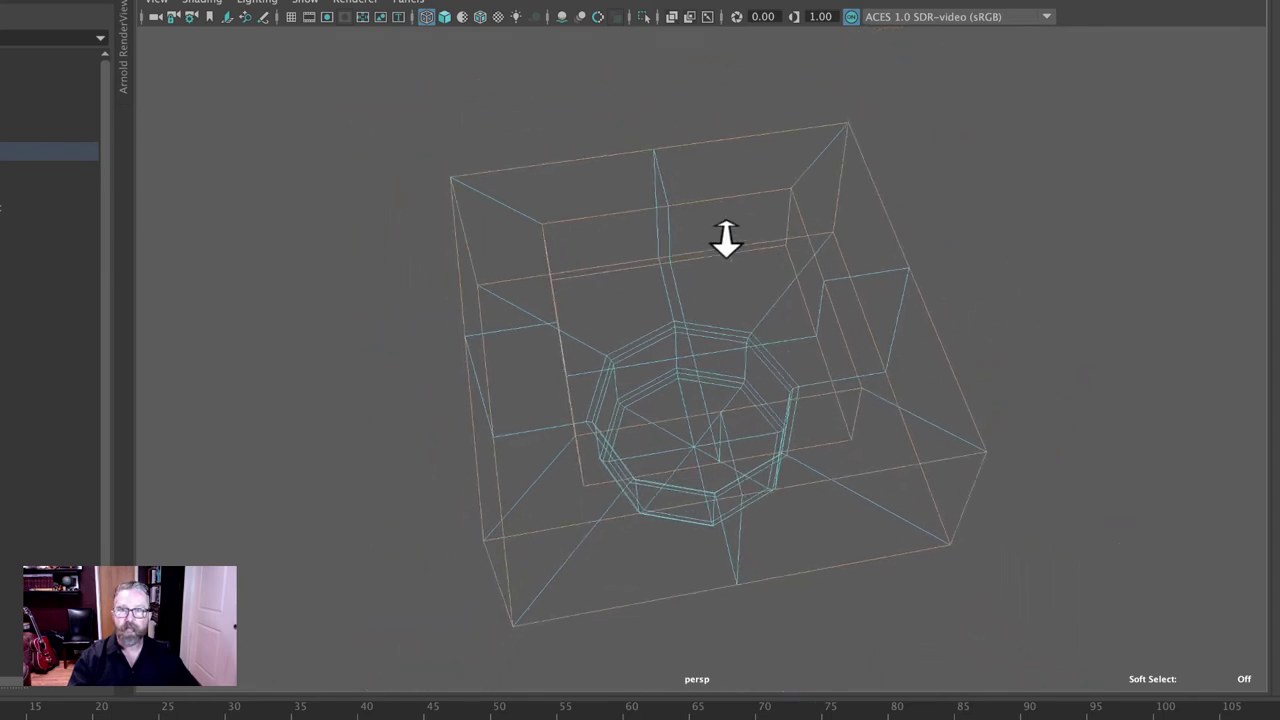
pyautogui.keyDown('alt'); pyautogui.moveTo(726, 240); pyautogui.dragTo(683, 303); pyautogui.keyUp('alt')
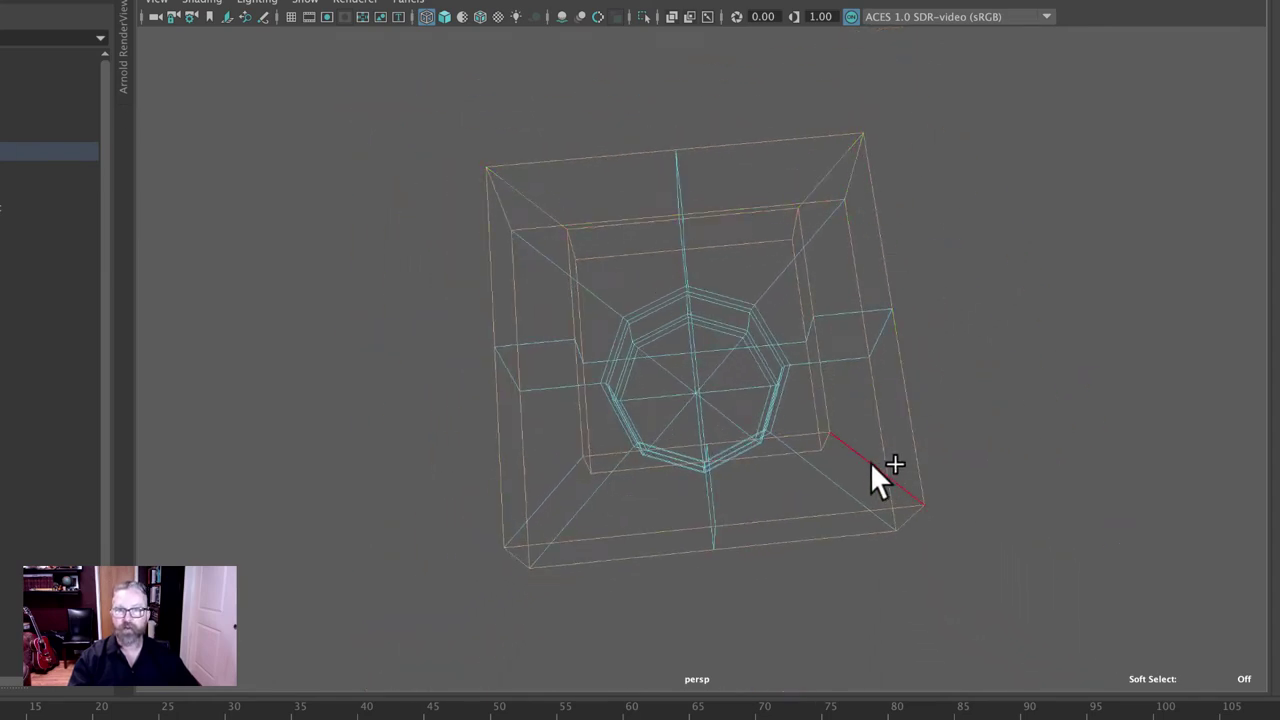
pyautogui.keyDown('alt'); pyautogui.moveTo(560, 506); pyautogui.dragTo(815, 464); pyautogui.keyUp('alt')
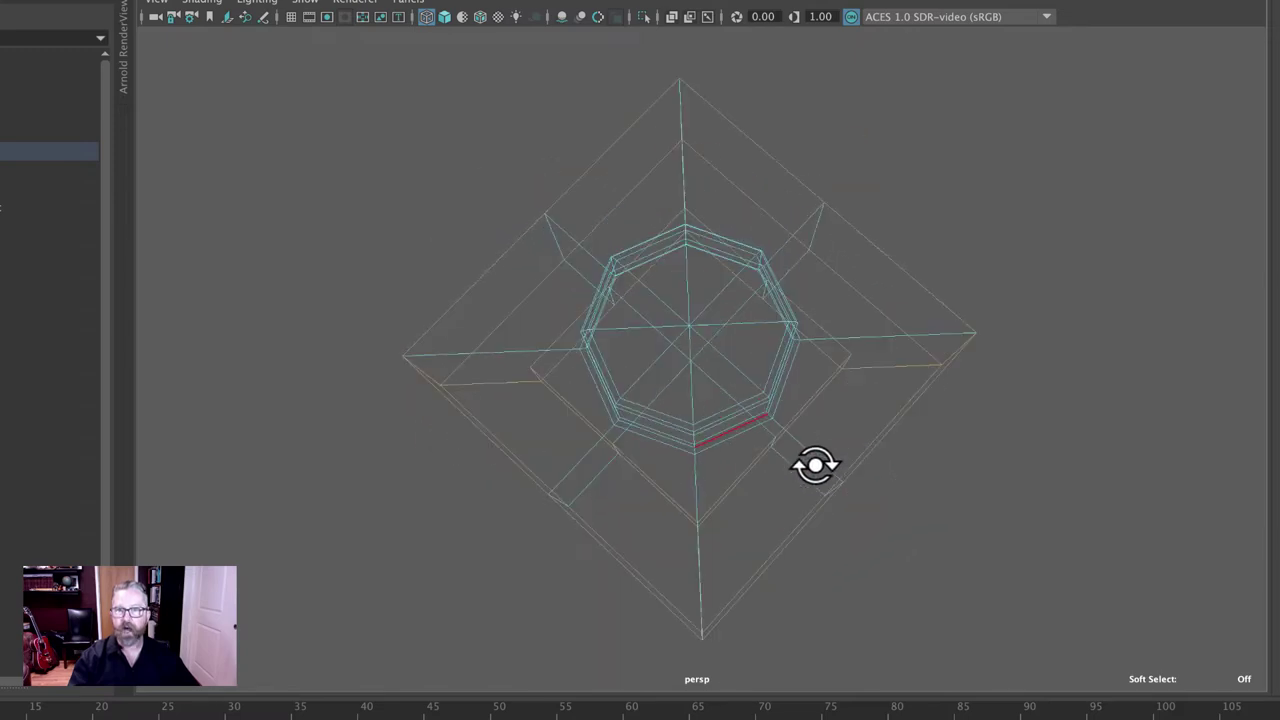
# Check the edge selection on the block and underside recess in shaded and wireframe display from several angles
pyautogui.press('5')
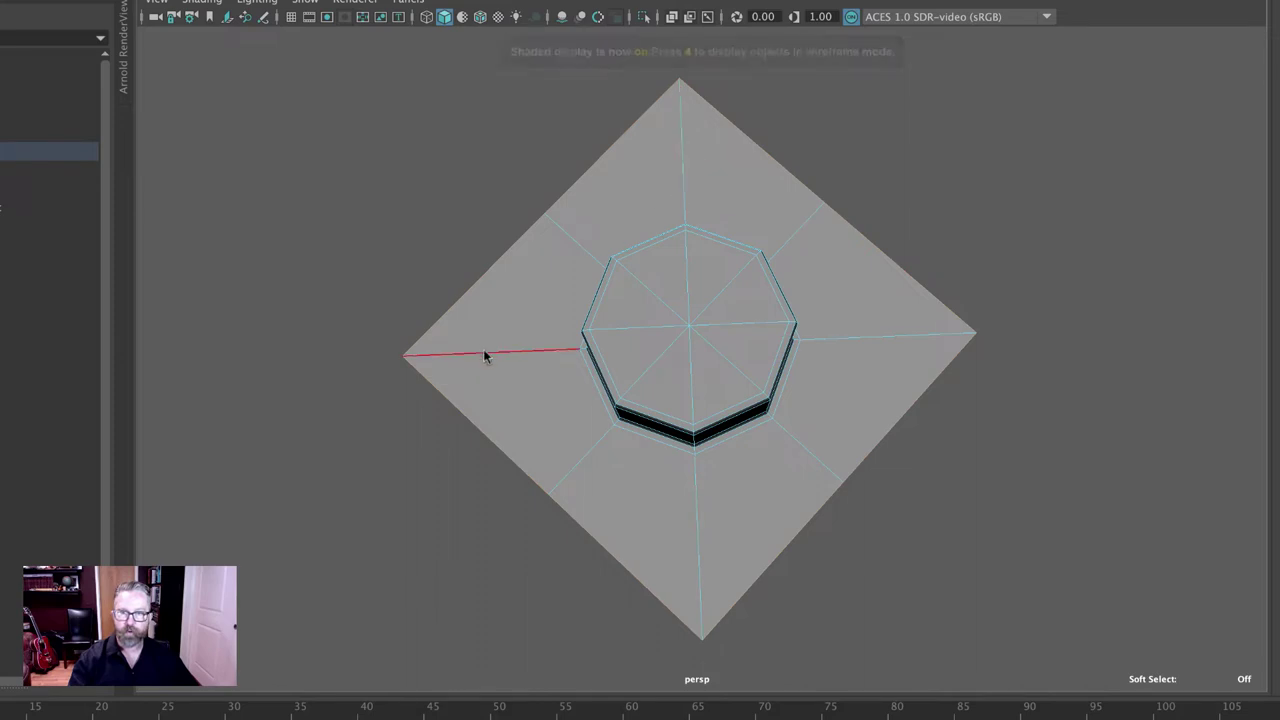
pyautogui.keyDown('alt'); pyautogui.moveTo(1036, 620); pyautogui.dragTo(1034, 455); pyautogui.keyUp('alt')
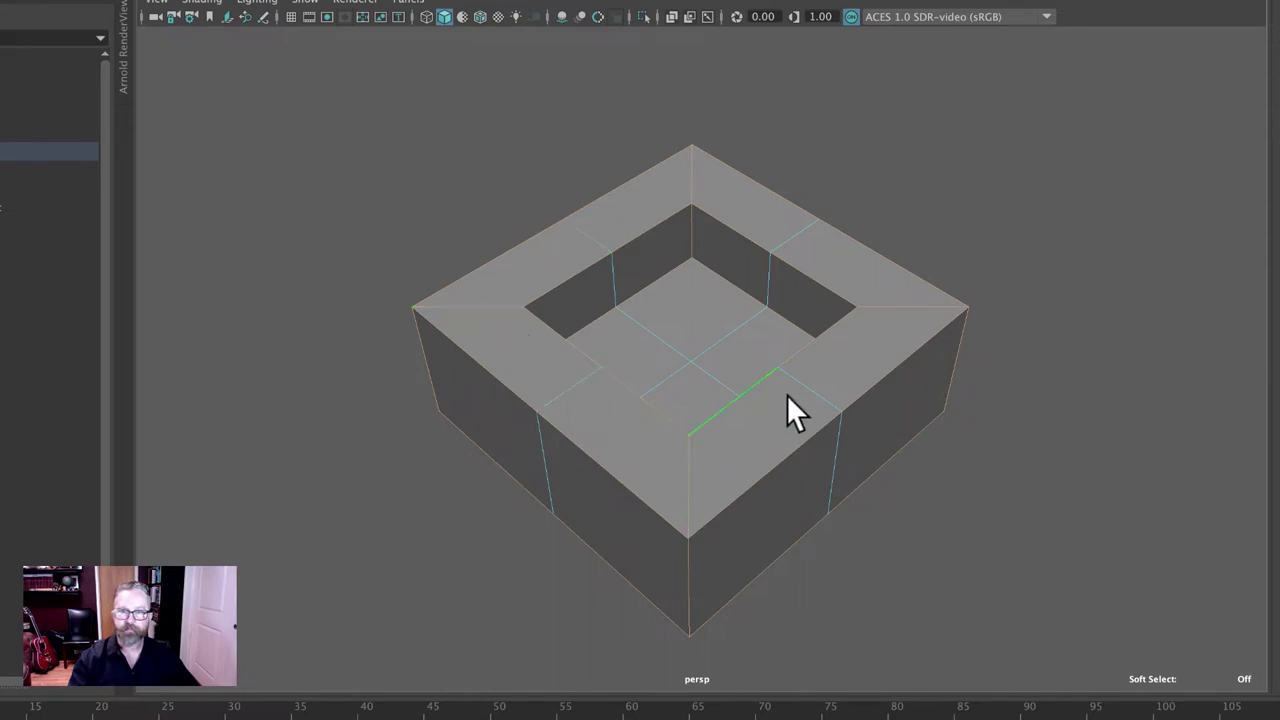
pyautogui.keyDown('alt'); pyautogui.moveTo(926, 346); pyautogui.dragTo(981, 546); pyautogui.keyUp('alt')
pyautogui.scroll(5, 981, 546)
pyautogui.keyDown('alt'); pyautogui.moveTo(1000, 500); pyautogui.dragTo(1132, 532, button='middle'); pyautogui.keyUp('alt')
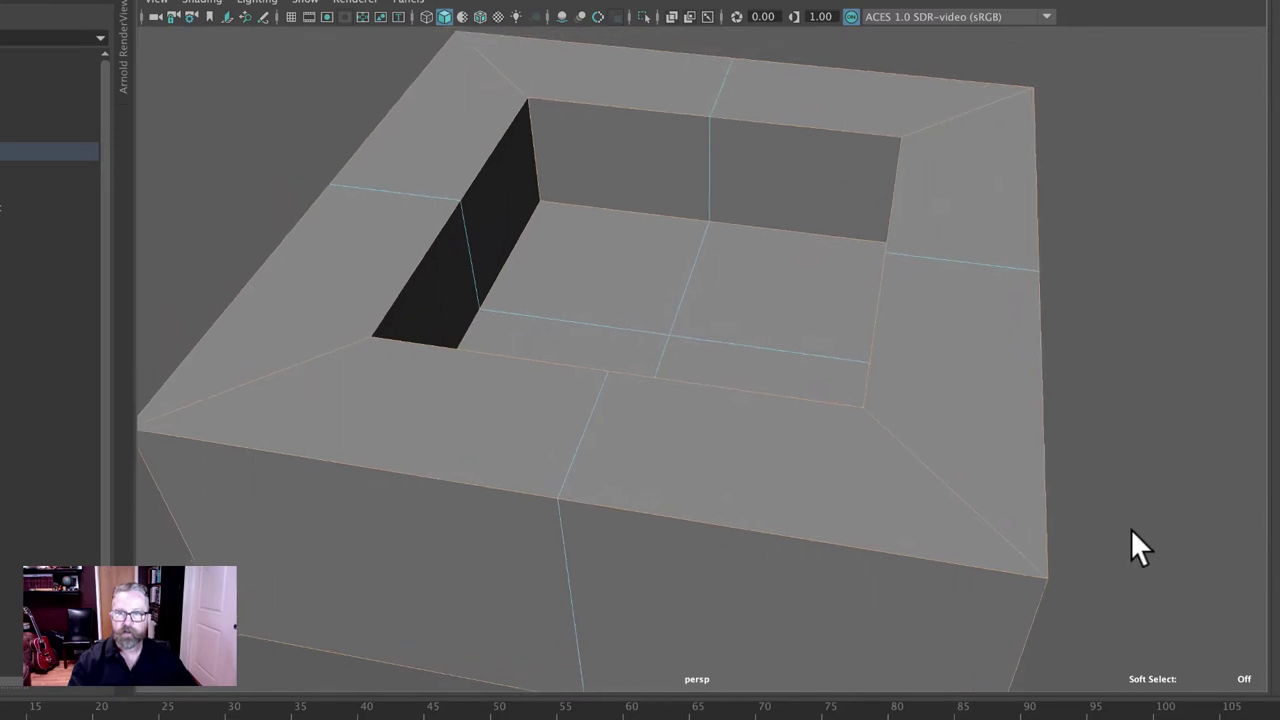
pyautogui.keyDown('alt'); pyautogui.moveTo(1131, 530); pyautogui.dragTo(1114, 551); pyautogui.keyUp('alt')
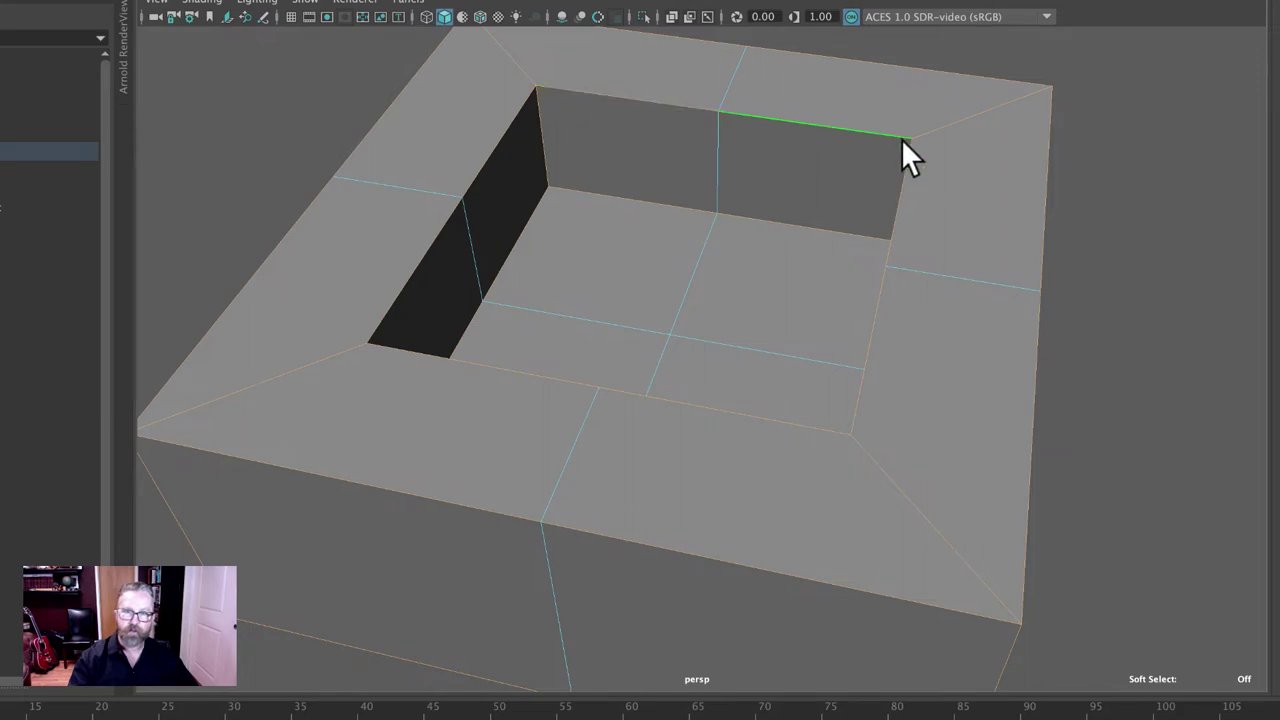
pyautogui.keyDown('alt'); pyautogui.moveTo(766, 333); pyautogui.dragTo(954, 285); pyautogui.keyUp('alt')
pyautogui.keyDown('alt'); pyautogui.moveTo(1031, 404); pyautogui.dragTo(586, 449); pyautogui.keyUp('alt')
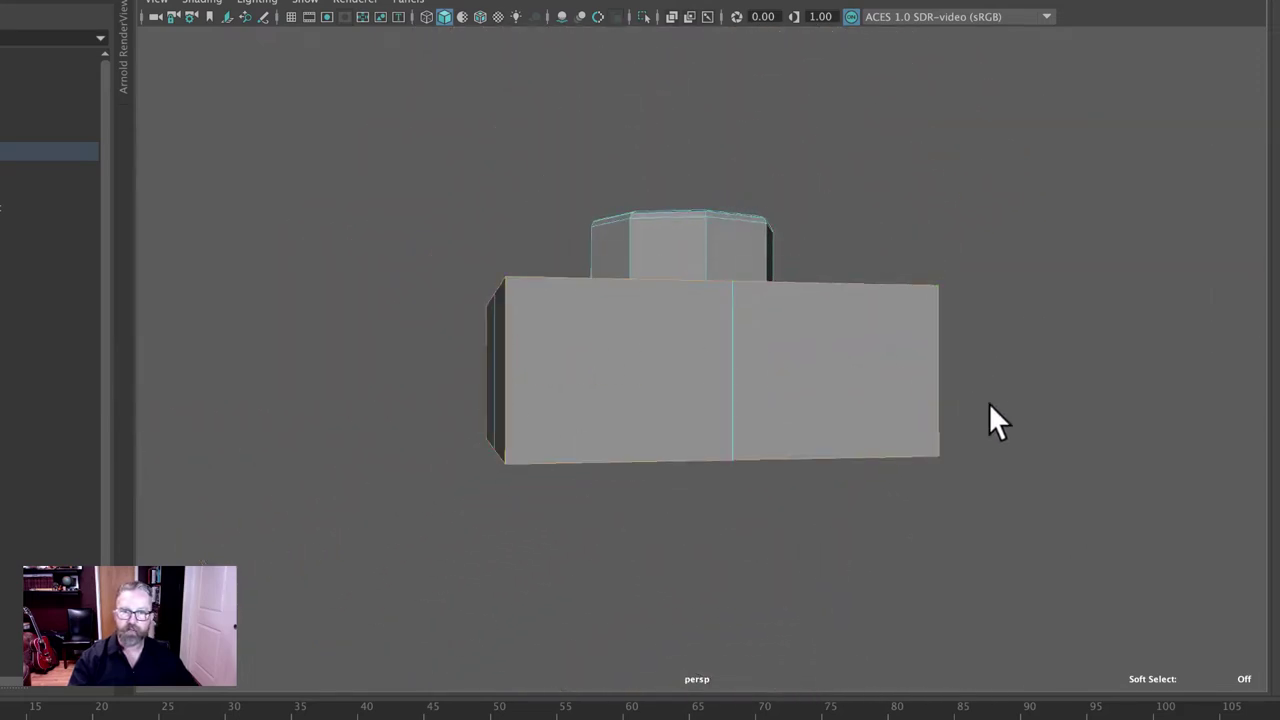
pyautogui.keyDown('alt'); pyautogui.moveTo(988, 403); pyautogui.dragTo(911, 466); pyautogui.keyUp('alt')
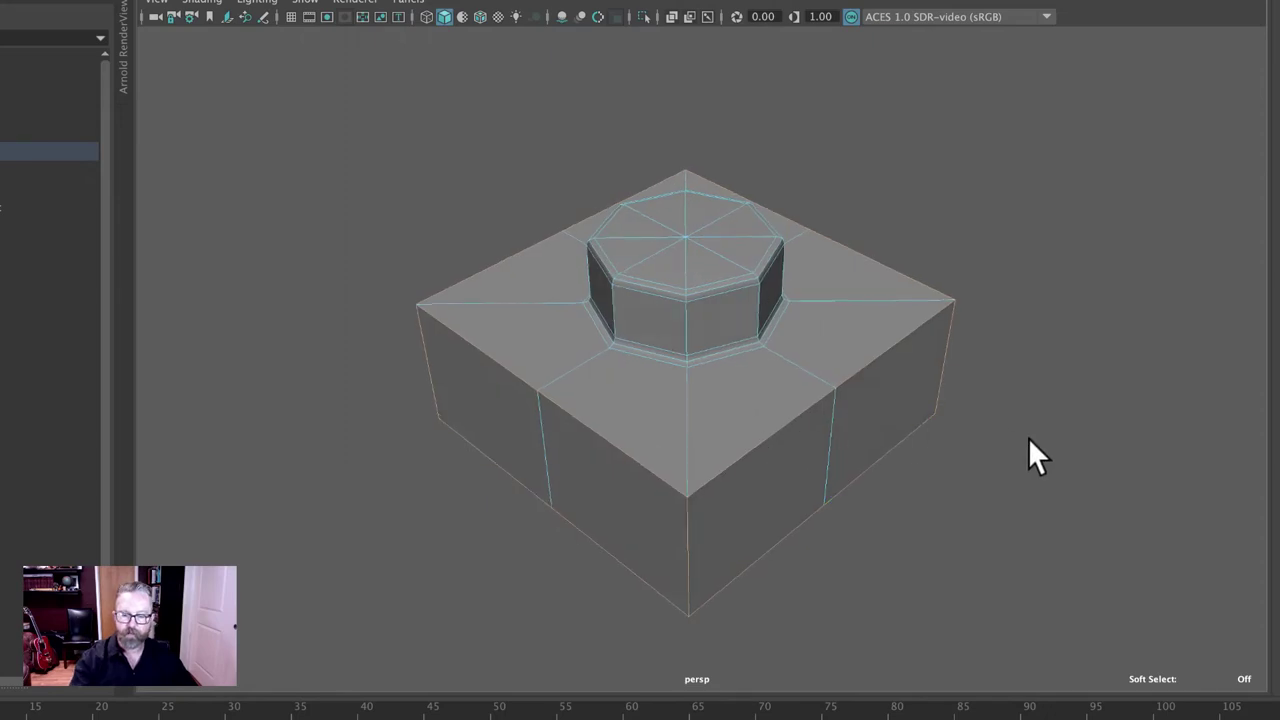
pyautogui.press('4')
pyautogui.keyDown('alt'); pyautogui.moveTo(997, 472); pyautogui.dragTo(947, 472); pyautogui.keyUp('alt')
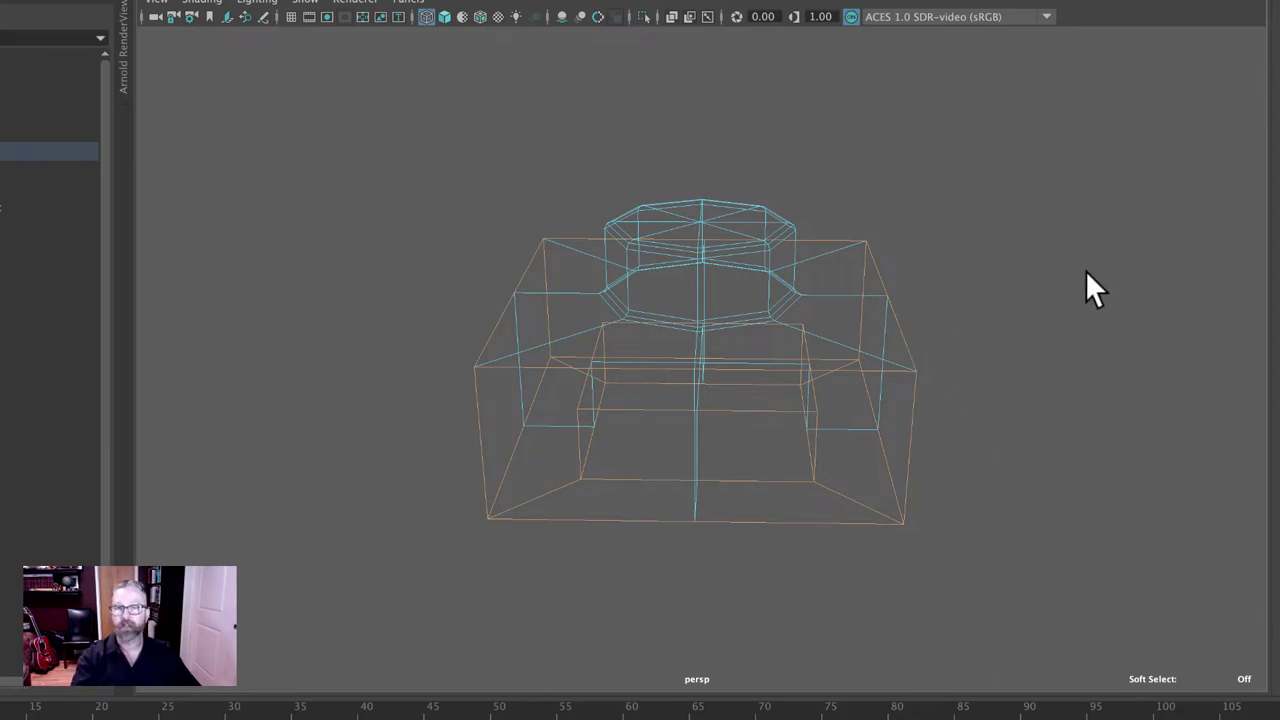
pyautogui.keyDown('alt'); pyautogui.moveTo(908, 357); pyautogui.dragTo(720, 350); pyautogui.keyUp('alt')
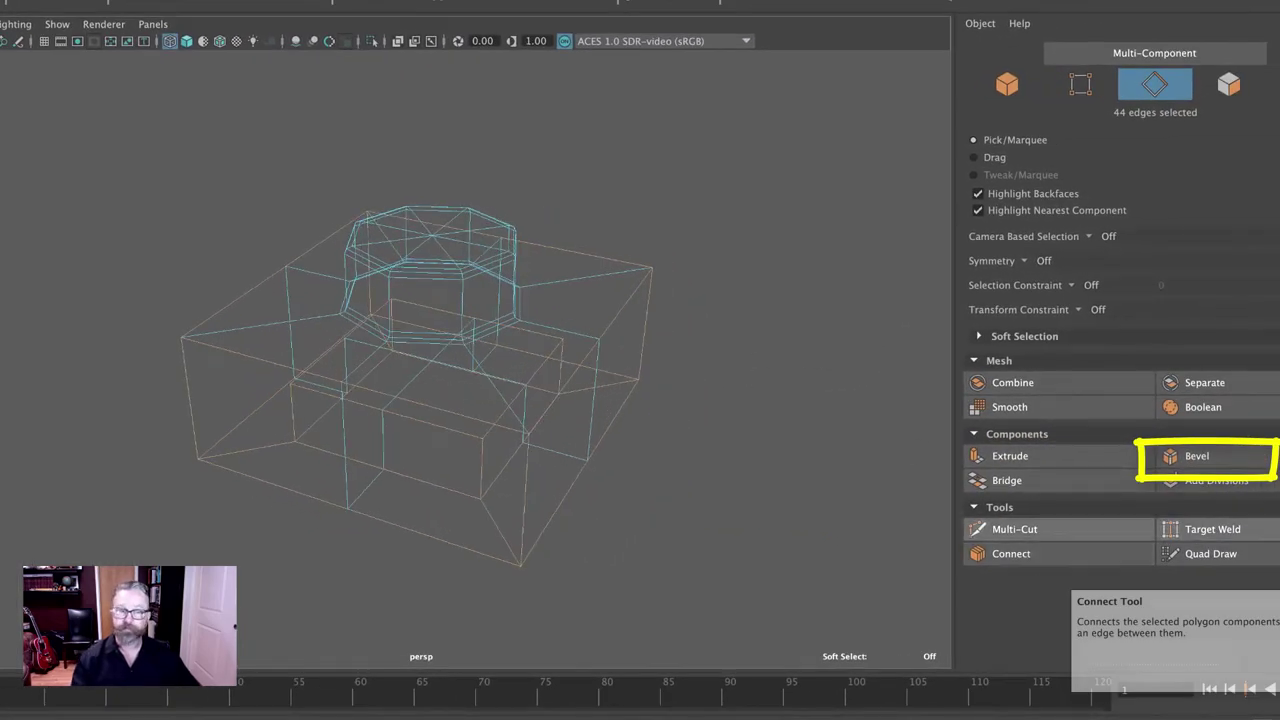
# Bevel the selected edges with a fraction of 0.1 and 2 segments
pyautogui.click(1200, 456)
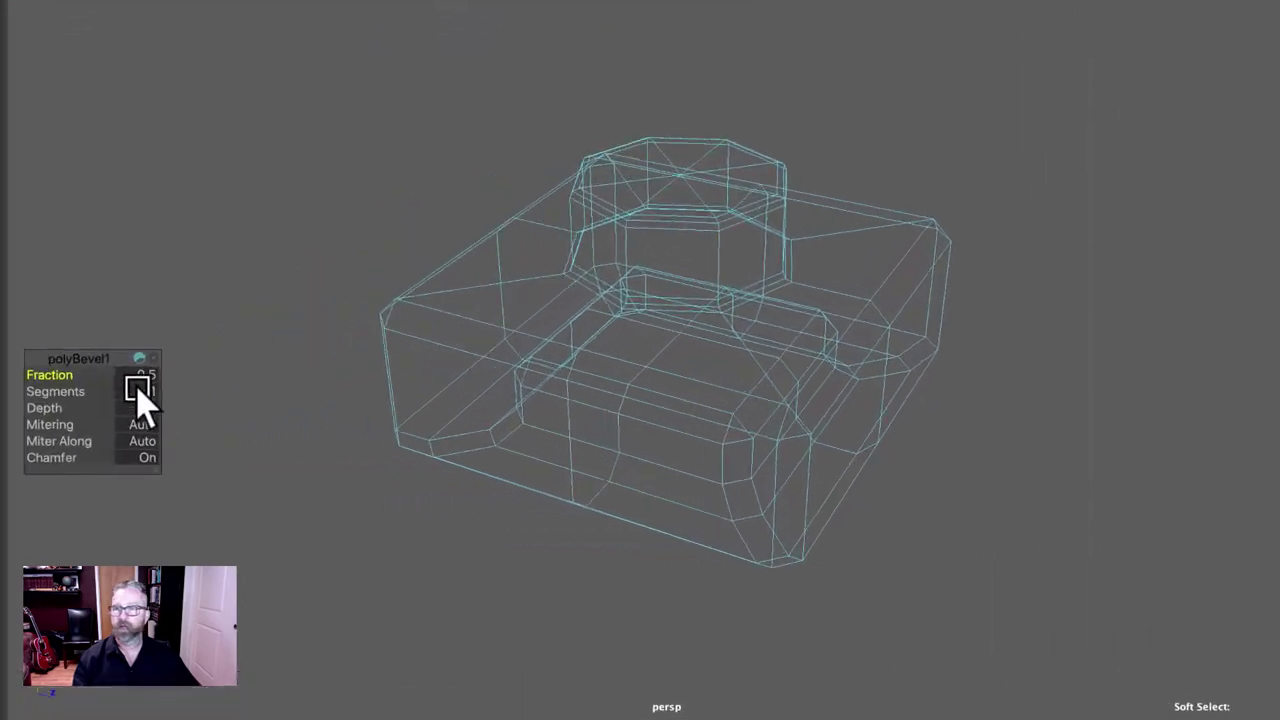
pyautogui.click(130, 378)
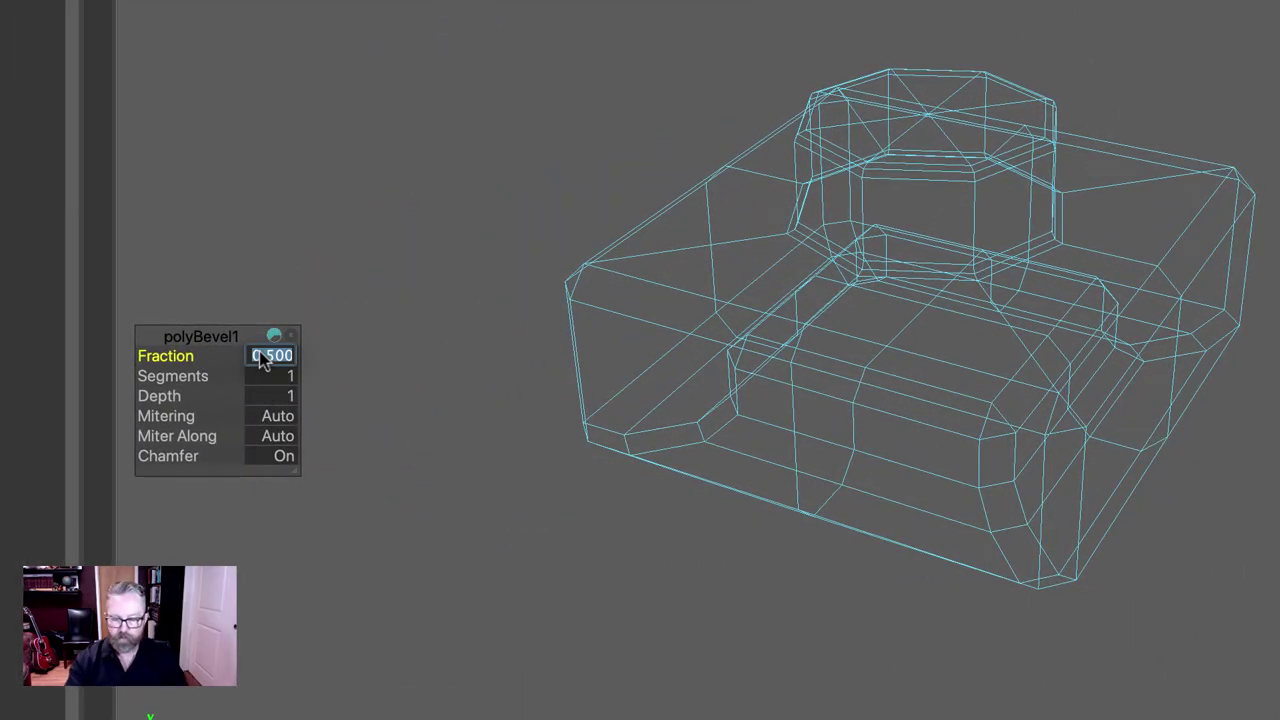
pyautogui.write('0.1')
pyautogui.press('Return')
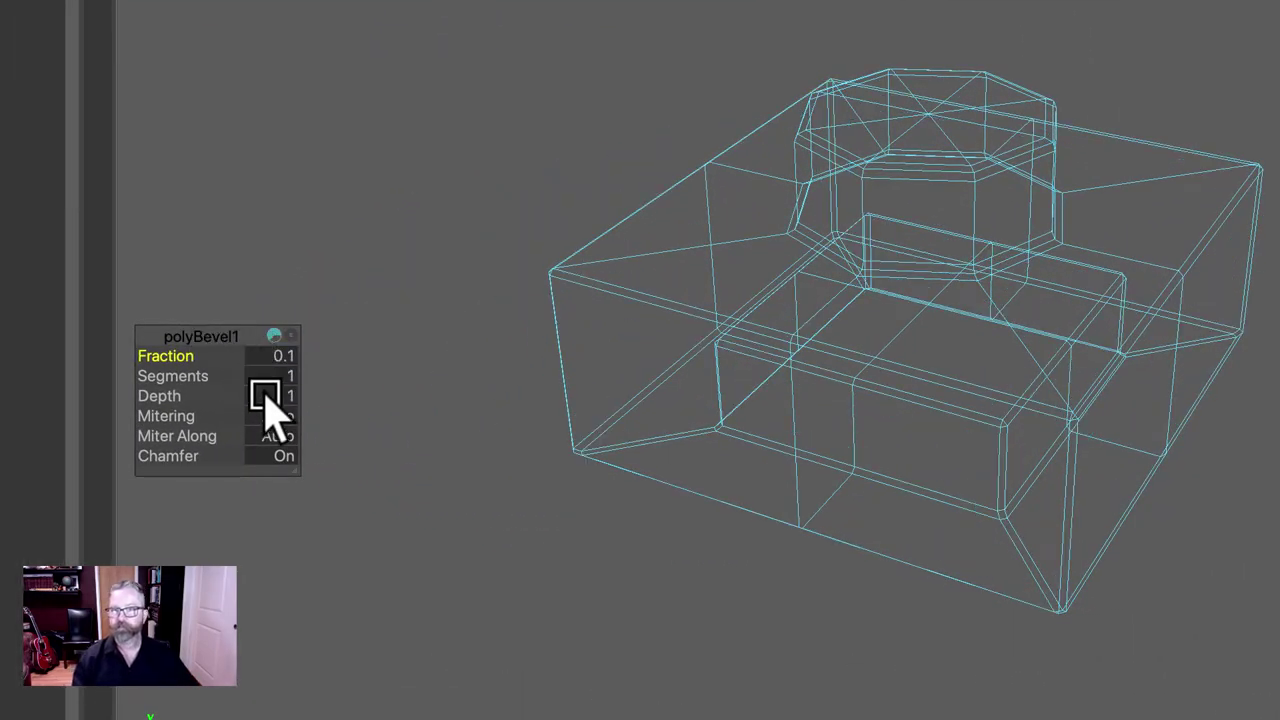
pyautogui.click(266, 377)
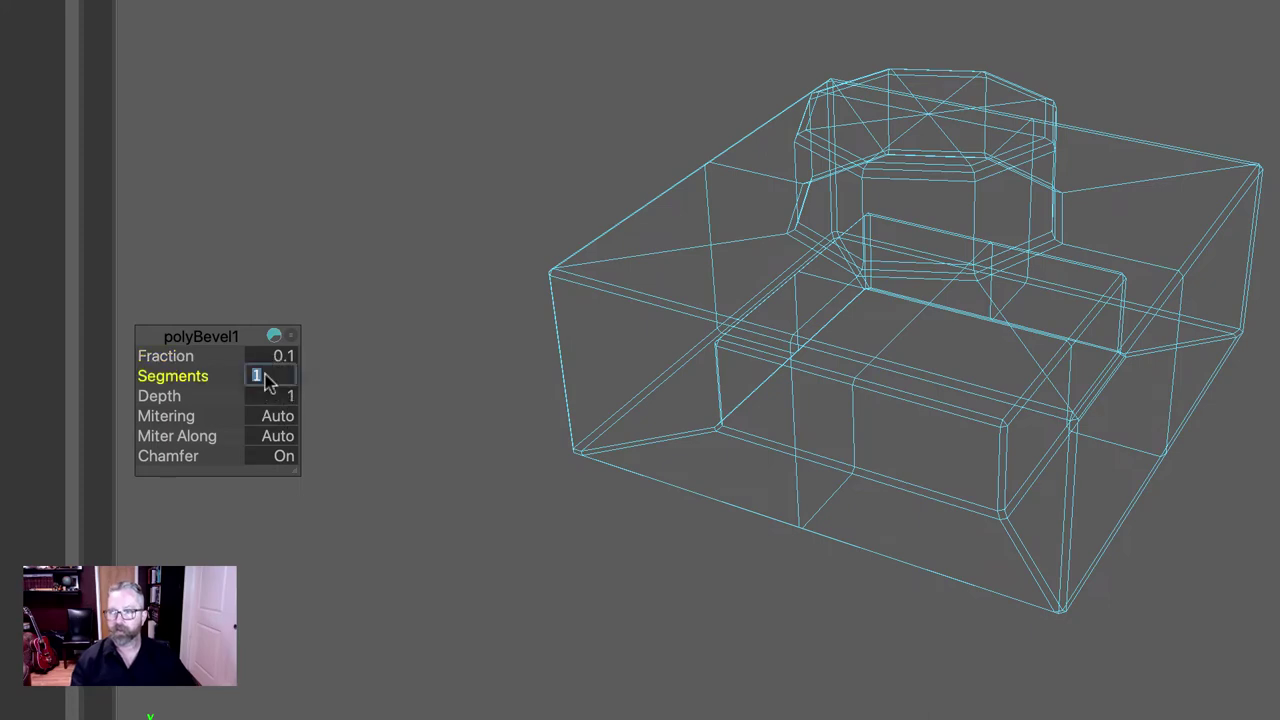
pyautogui.write('2')
pyautogui.press('Return')
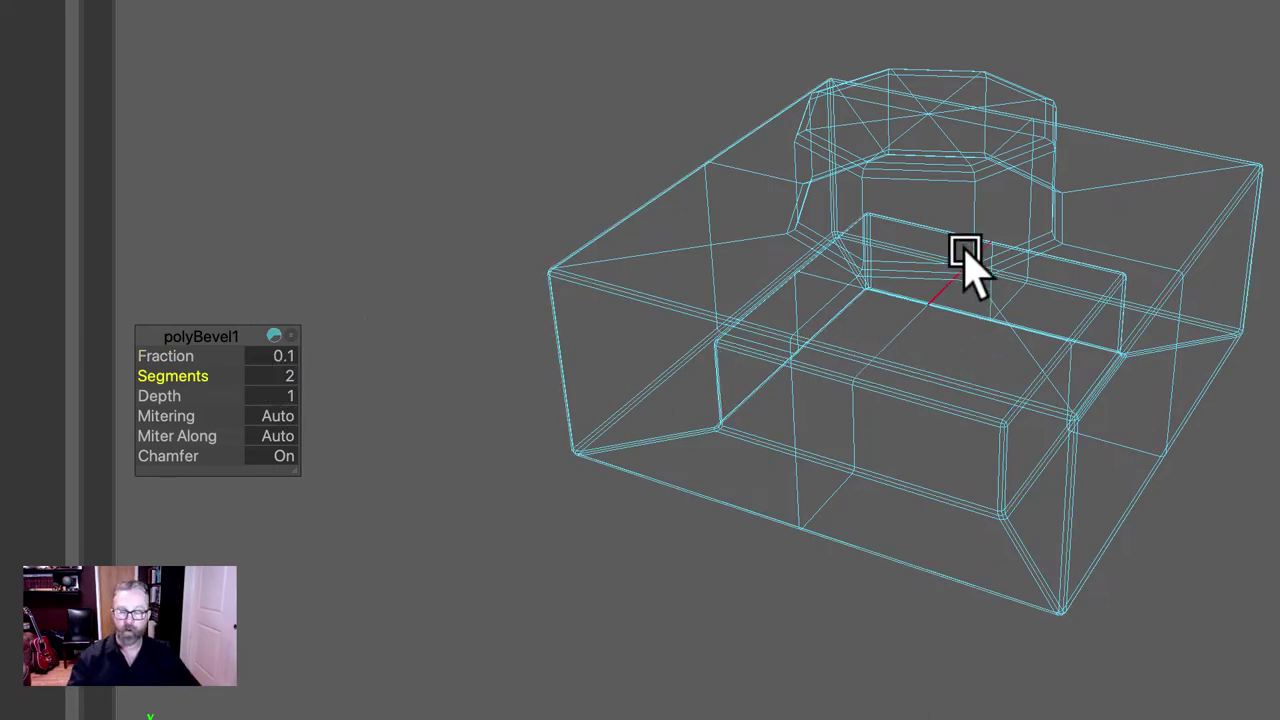
# Return to object mode in shaded display and examine the beveled edges around the block, stud and underside recess
pyautogui.moveTo(967, 243); pyautogui.dragTo(1030, 205, button='right')
pyautogui.press('5')
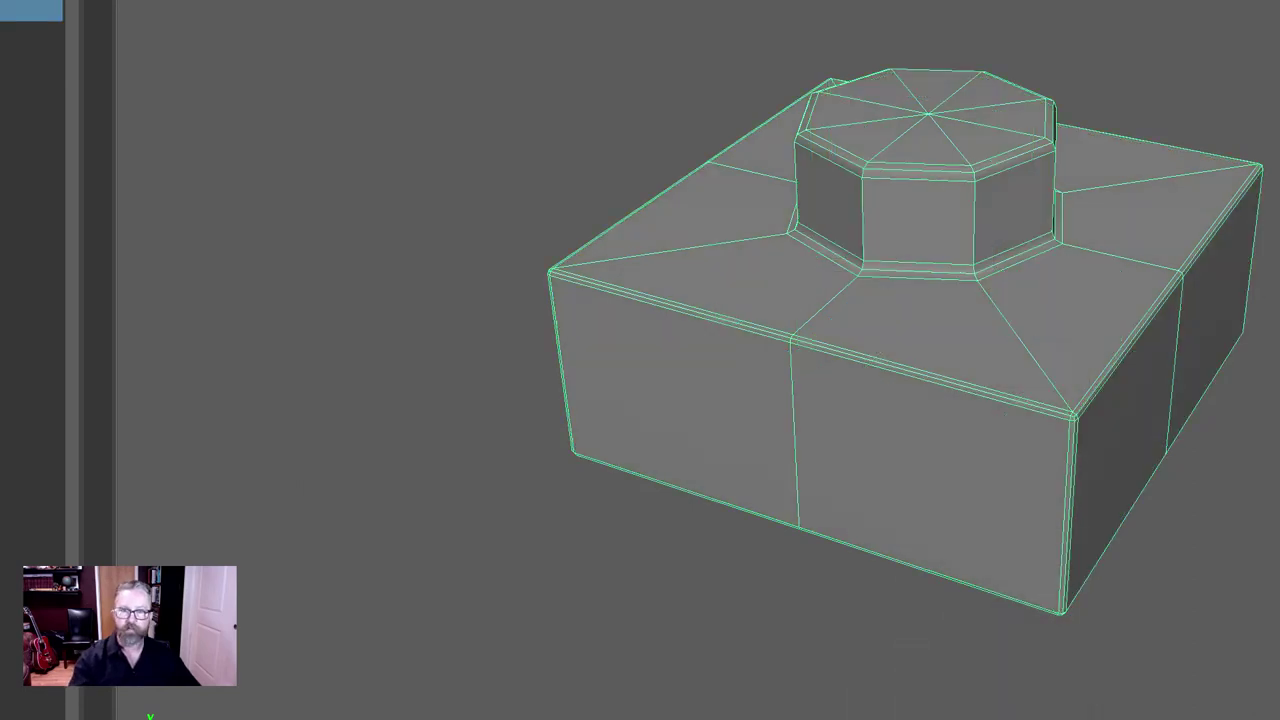
pyautogui.keyDown('alt'); pyautogui.moveTo(900, 400); pyautogui.dragTo(820, 400); pyautogui.keyUp('alt')
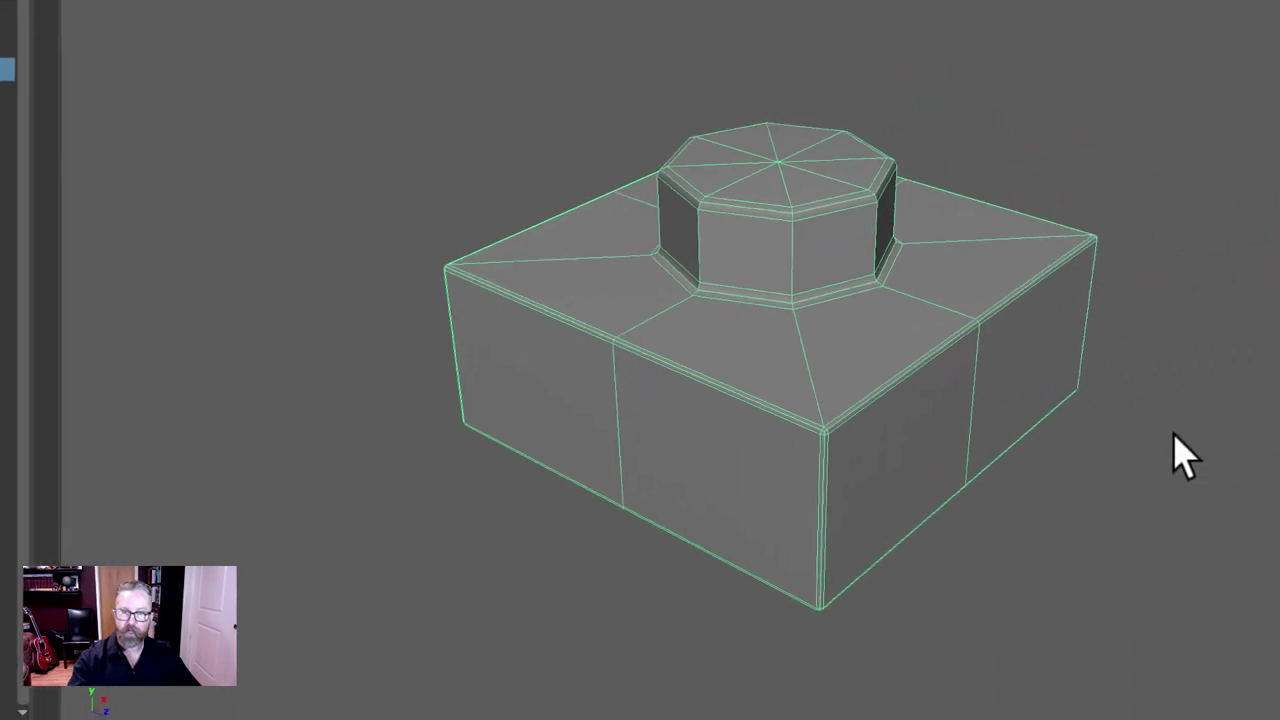
pyautogui.keyDown('alt'); pyautogui.moveTo(1180, 451); pyautogui.dragTo(750, 443); pyautogui.keyUp('alt')
pyautogui.keyDown('alt'); pyautogui.moveTo(750, 443); pyautogui.dragTo(960, 500, button='right'); pyautogui.keyUp('alt')
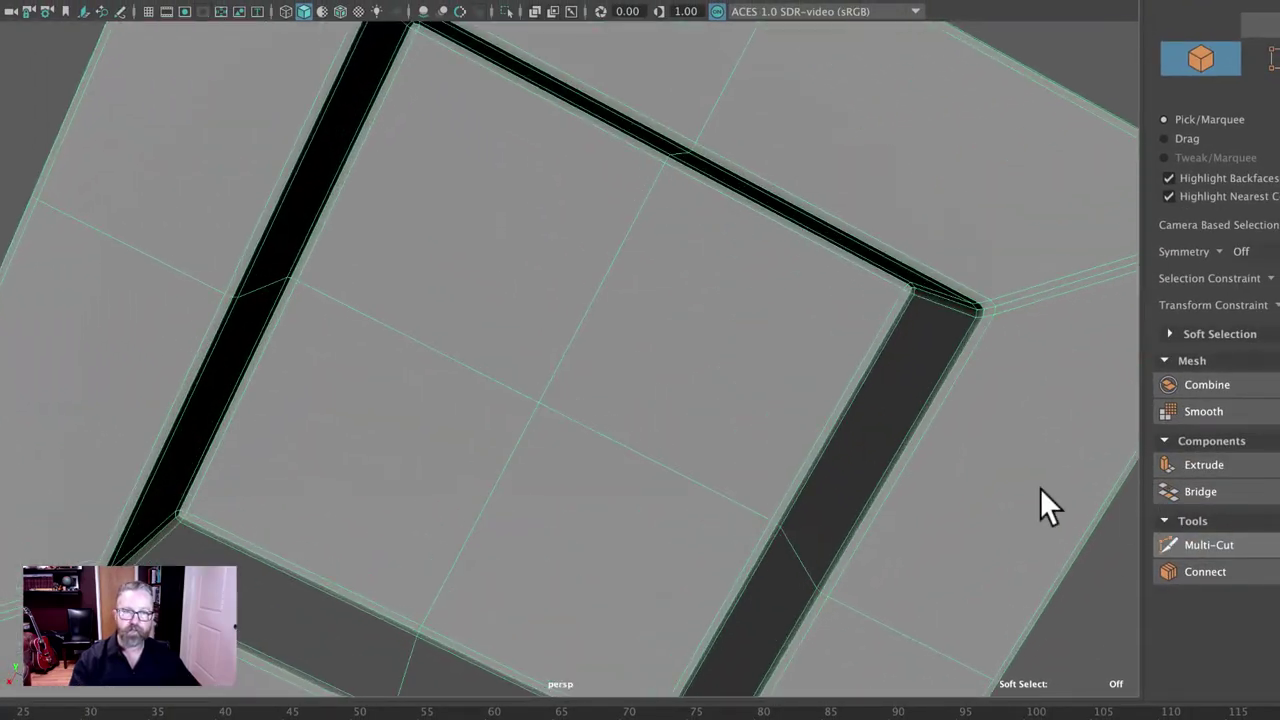
pyautogui.keyDown('alt'); pyautogui.moveTo(960, 500); pyautogui.dragTo(769, 517, button='middle'); pyautogui.keyUp('alt')
pyautogui.keyDown('alt'); pyautogui.moveTo(784, 523); pyautogui.dragTo(909, 509, button='right'); pyautogui.keyUp('alt')
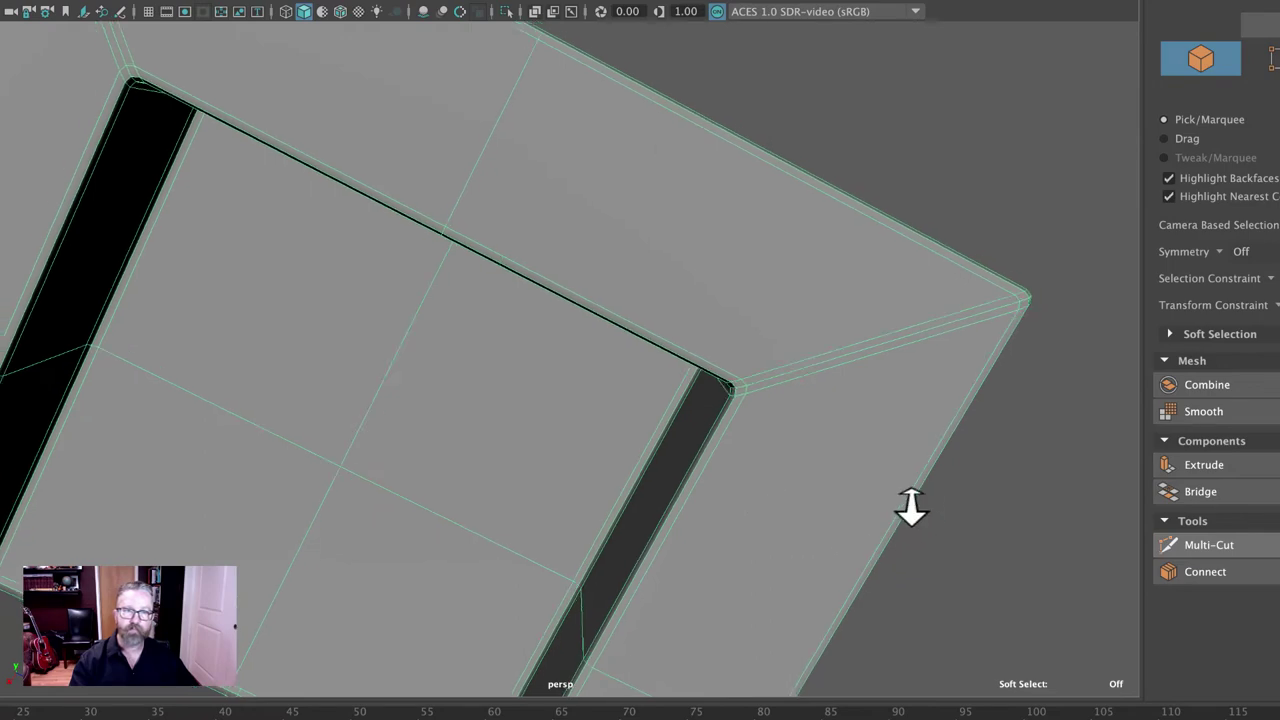
pyautogui.keyDown('alt'); pyautogui.moveTo(909, 509); pyautogui.dragTo(523, 494); pyautogui.keyUp('alt')
pyautogui.keyDown('alt'); pyautogui.moveTo(523, 494); pyautogui.dragTo(369, 394, button='right'); pyautogui.keyUp('alt')
pyautogui.keyDown('alt'); pyautogui.moveTo(369, 394); pyautogui.dragTo(511, 456); pyautogui.keyUp('alt')
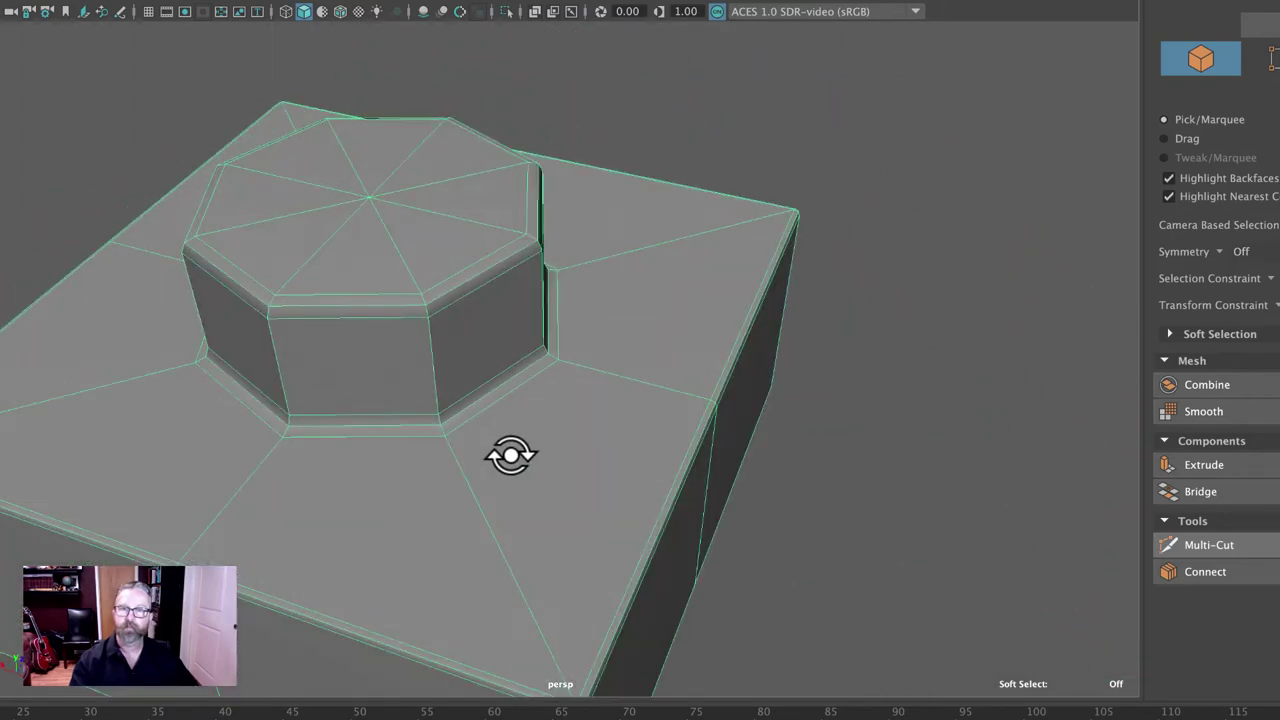
# Turn on the smooth mesh preview for the brick and inspect its rounded edges from several angles
pyautogui.press('3')
pyautogui.keyDown('alt'); pyautogui.moveTo(860, 475); pyautogui.dragTo(517, 423, button='right'); pyautogui.keyUp('alt')
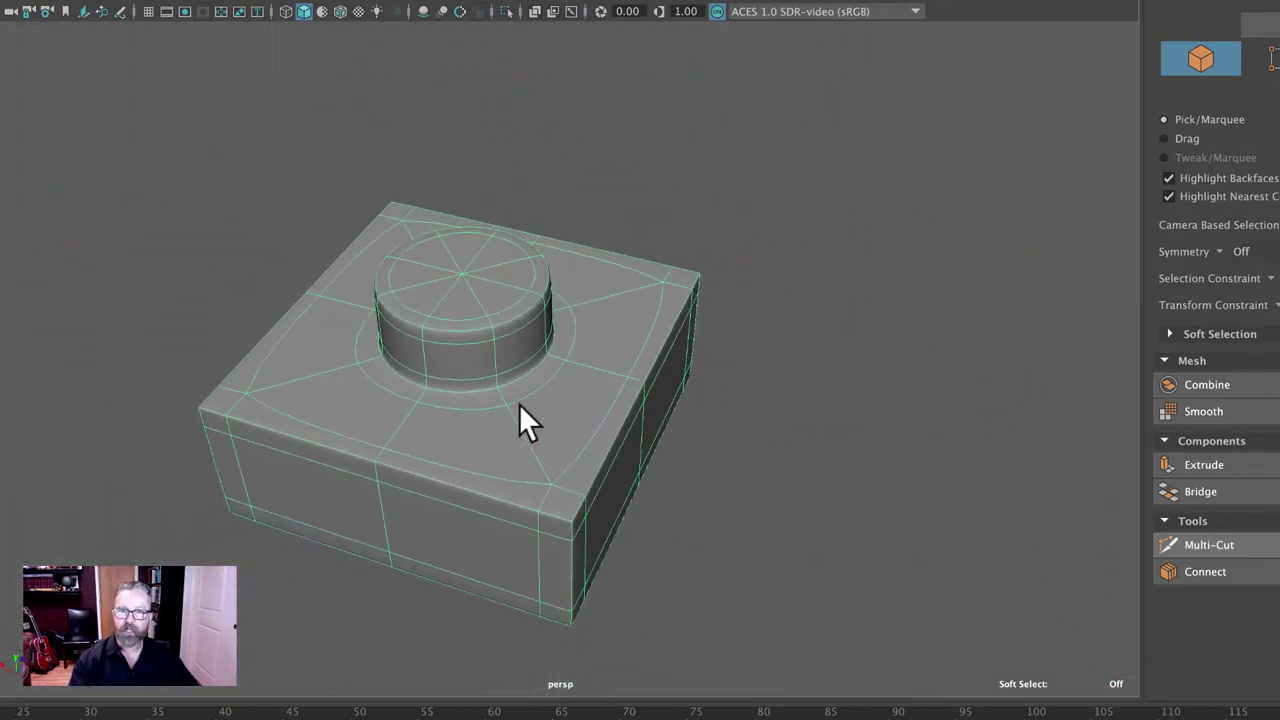
pyautogui.moveTo(521, 363); pyautogui.dragTo(774, 417, button='right')
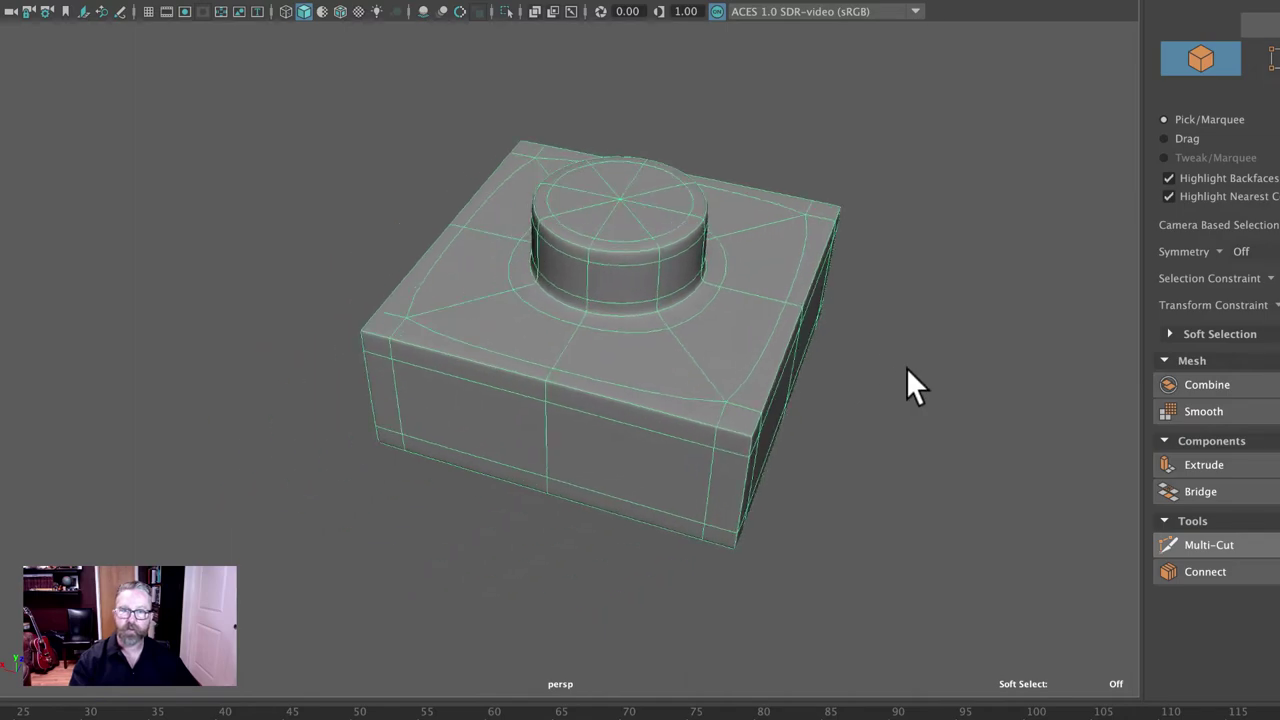
pyautogui.click(906, 367)
pyautogui.keyDown('alt'); pyautogui.moveTo(906, 367); pyautogui.dragTo(951, 463); pyautogui.keyUp('alt')
pyautogui.click(783, 434)
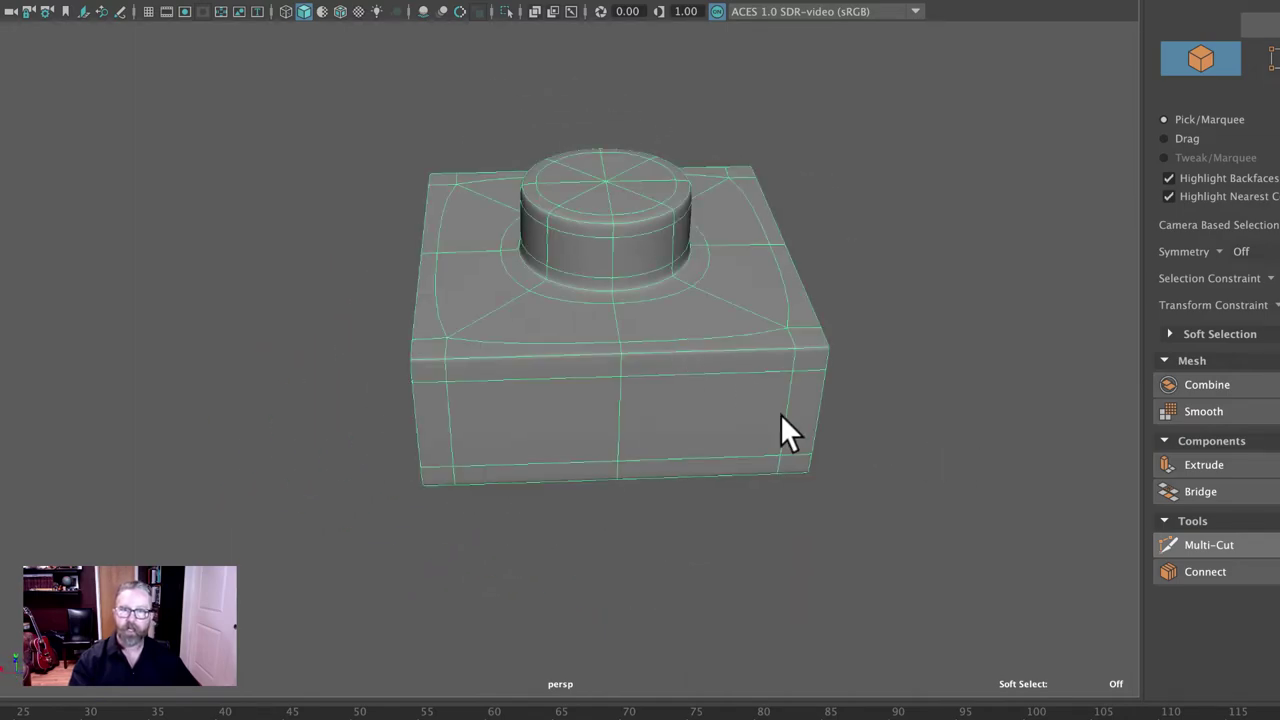
pyautogui.keyDown('alt'); pyautogui.moveTo(783, 434); pyautogui.dragTo(905, 410); pyautogui.keyUp('alt')
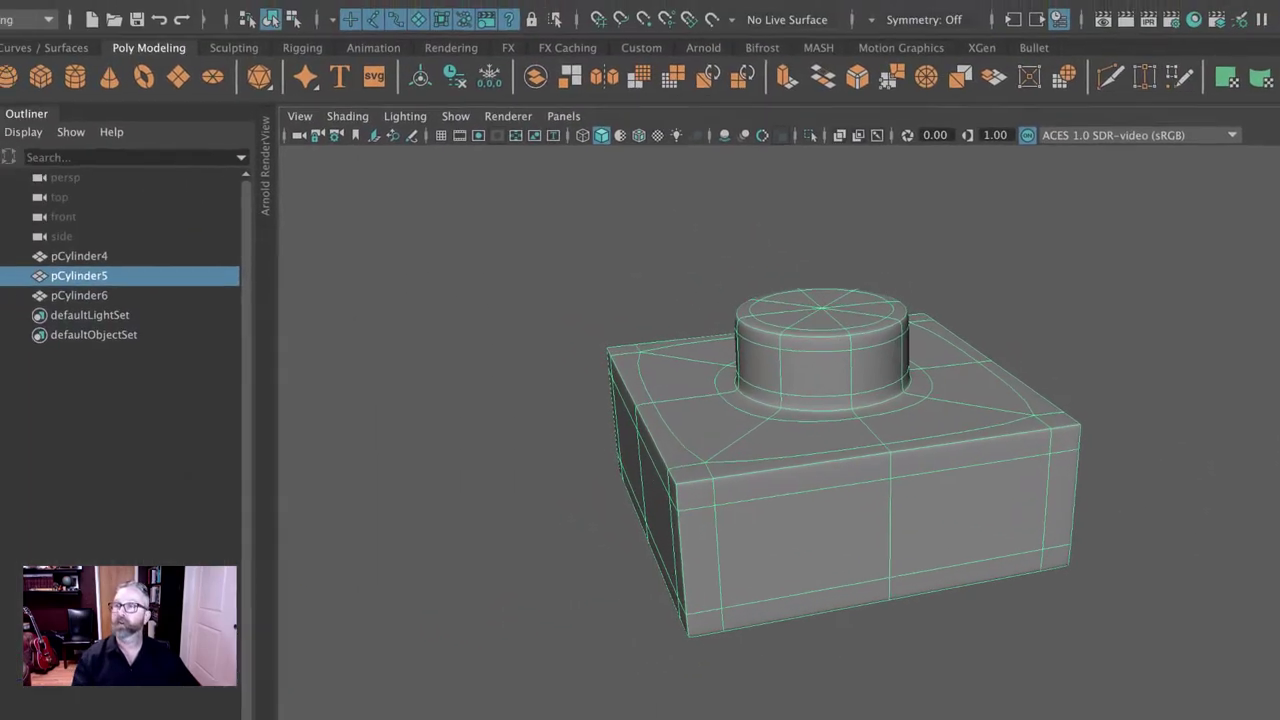
# Delete the construction history of the selected beveled brick with the underside recess
pyautogui.click(14, 10)
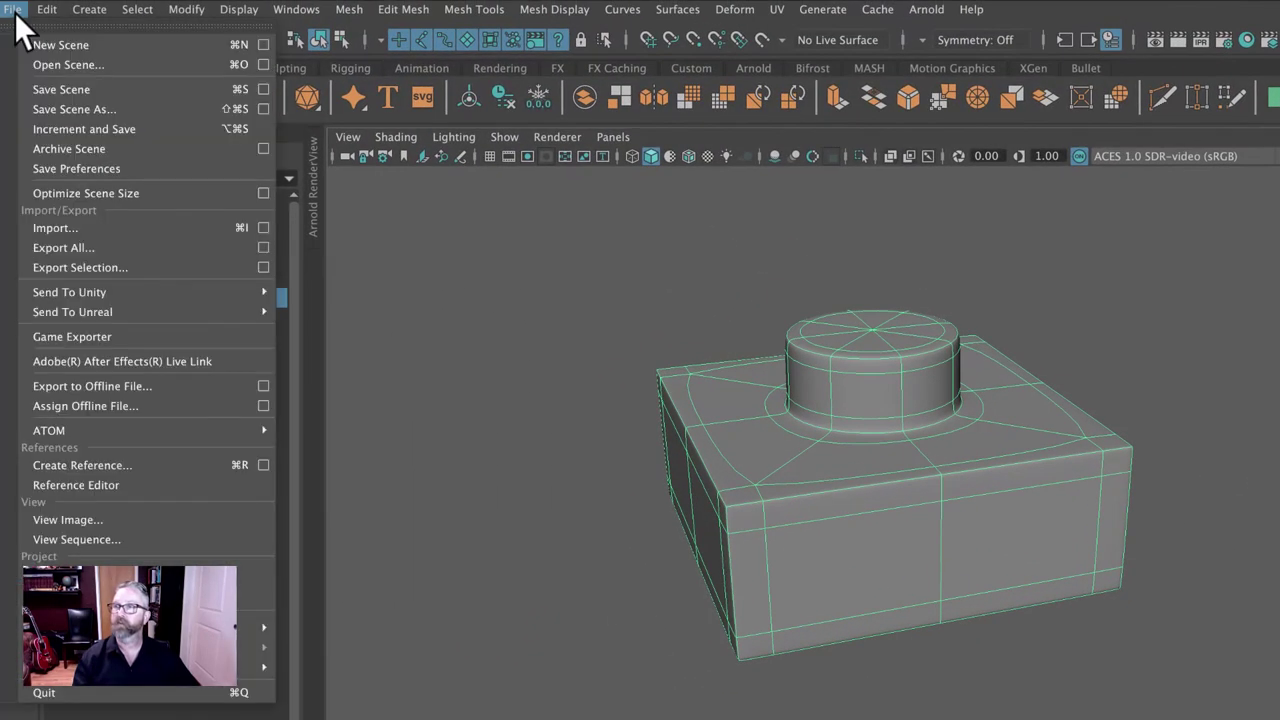
pyautogui.moveTo(47, 9)
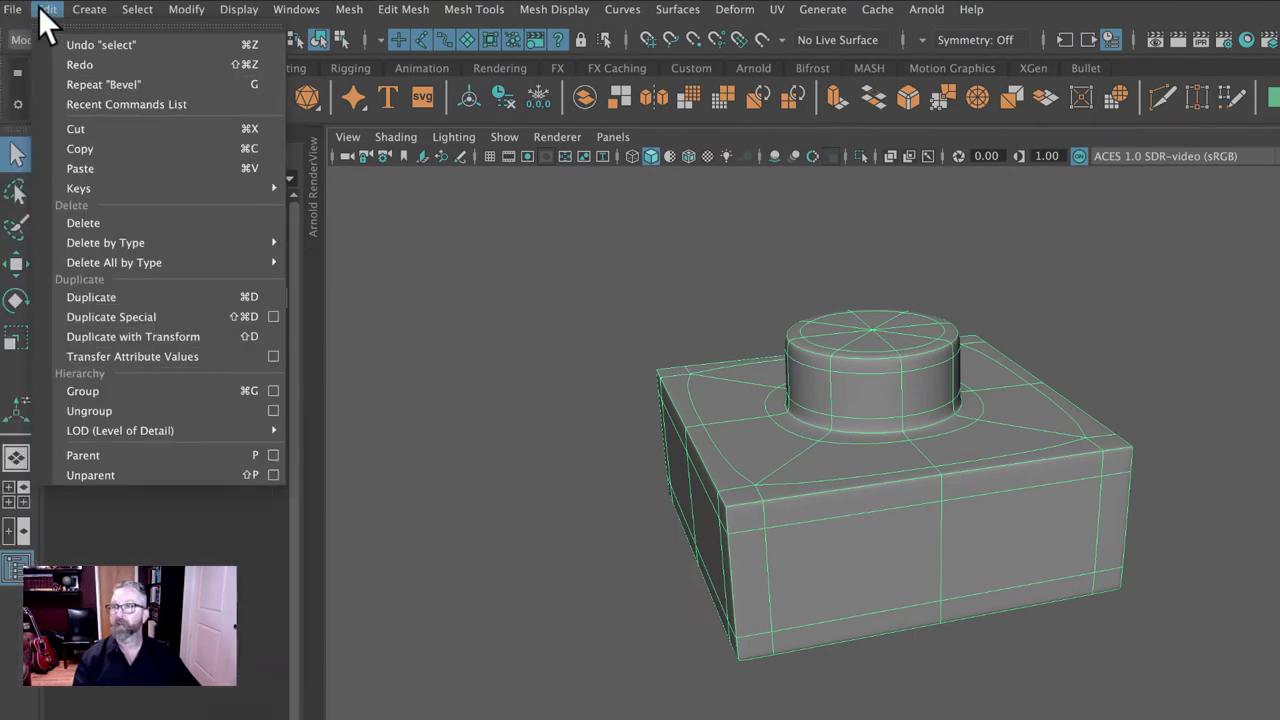
pyautogui.moveTo(136, 246)
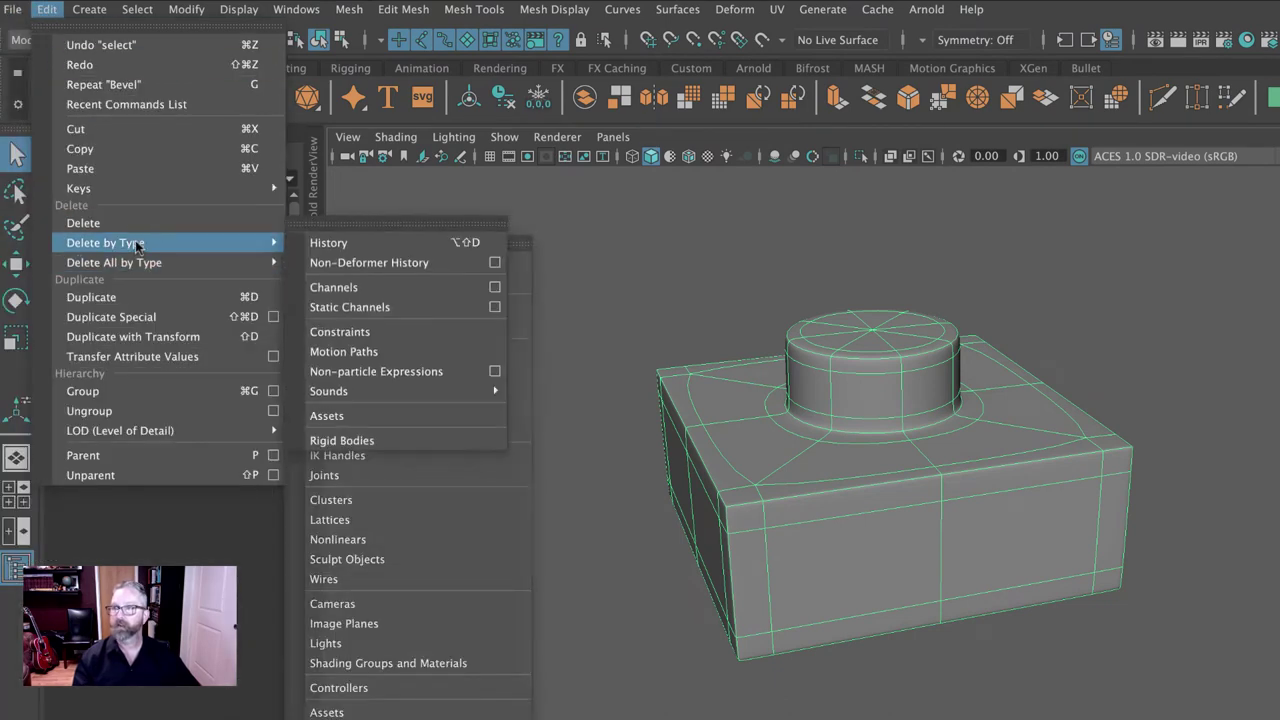
pyautogui.click(355, 247)
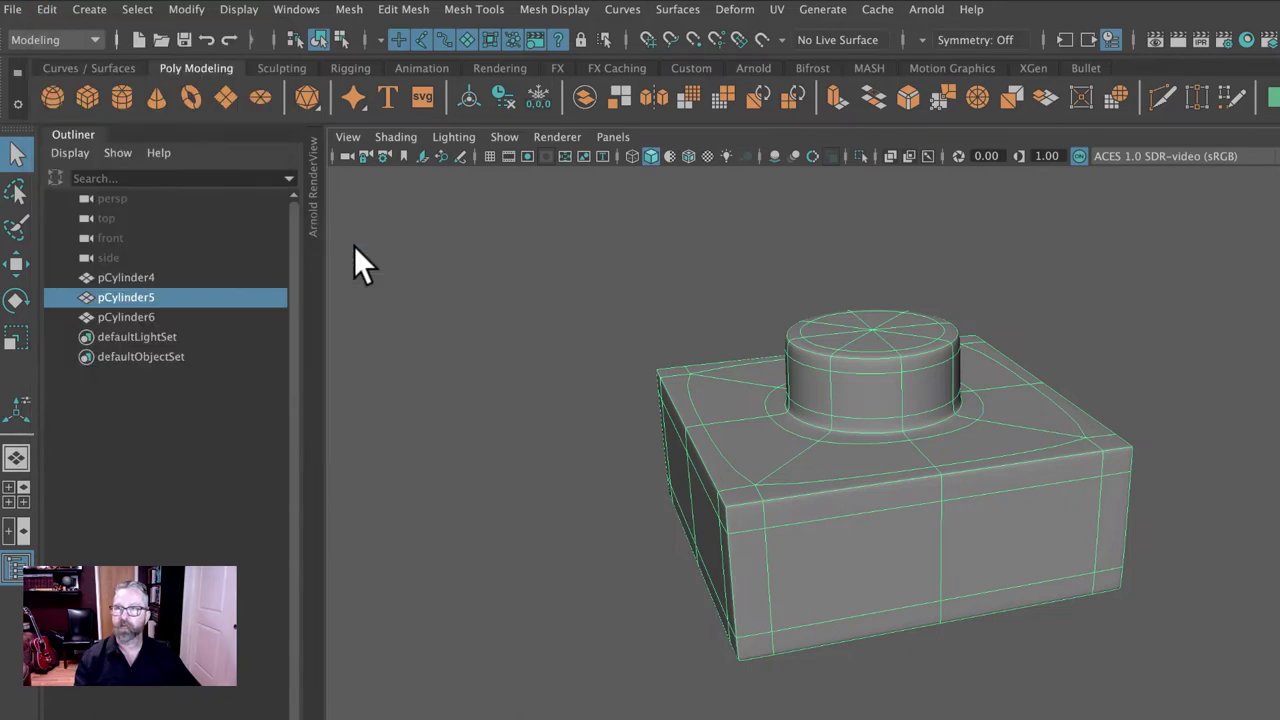
# Check the brick's pivot position with the Move tool in the front and perspective views
pyautogui.press('space')
pyautogui.press('space')
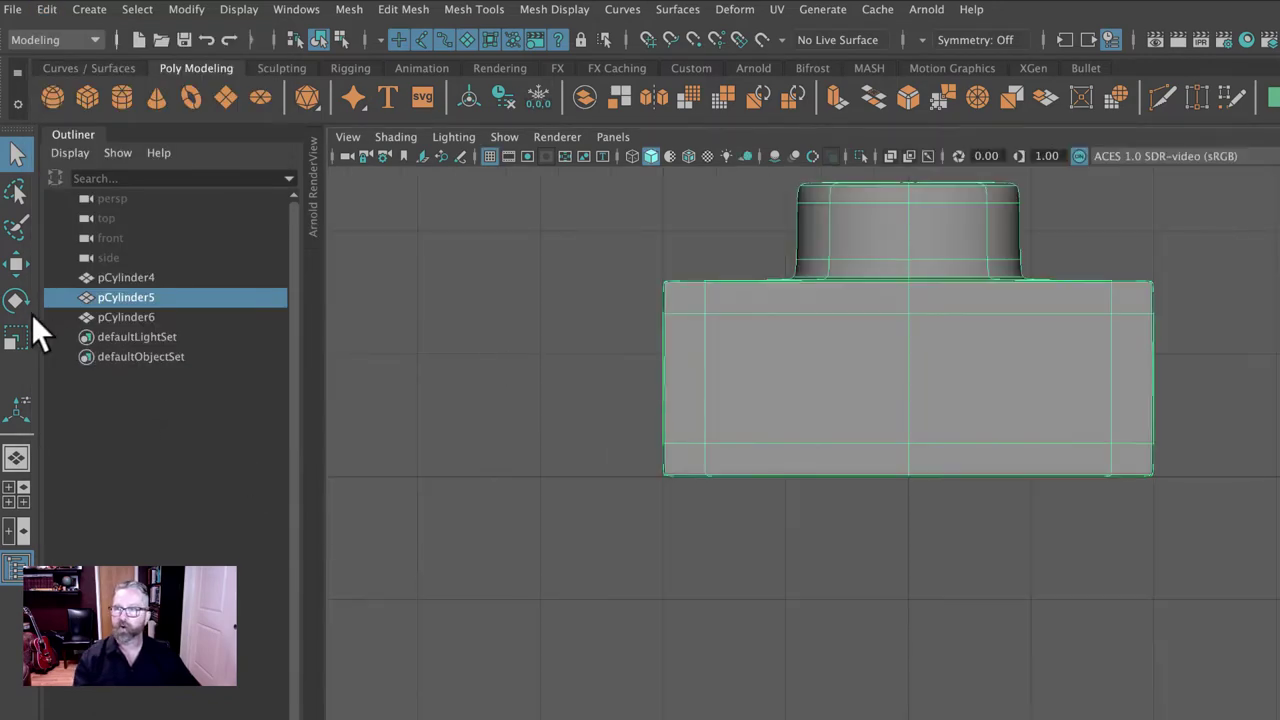
pyautogui.click(16, 265)
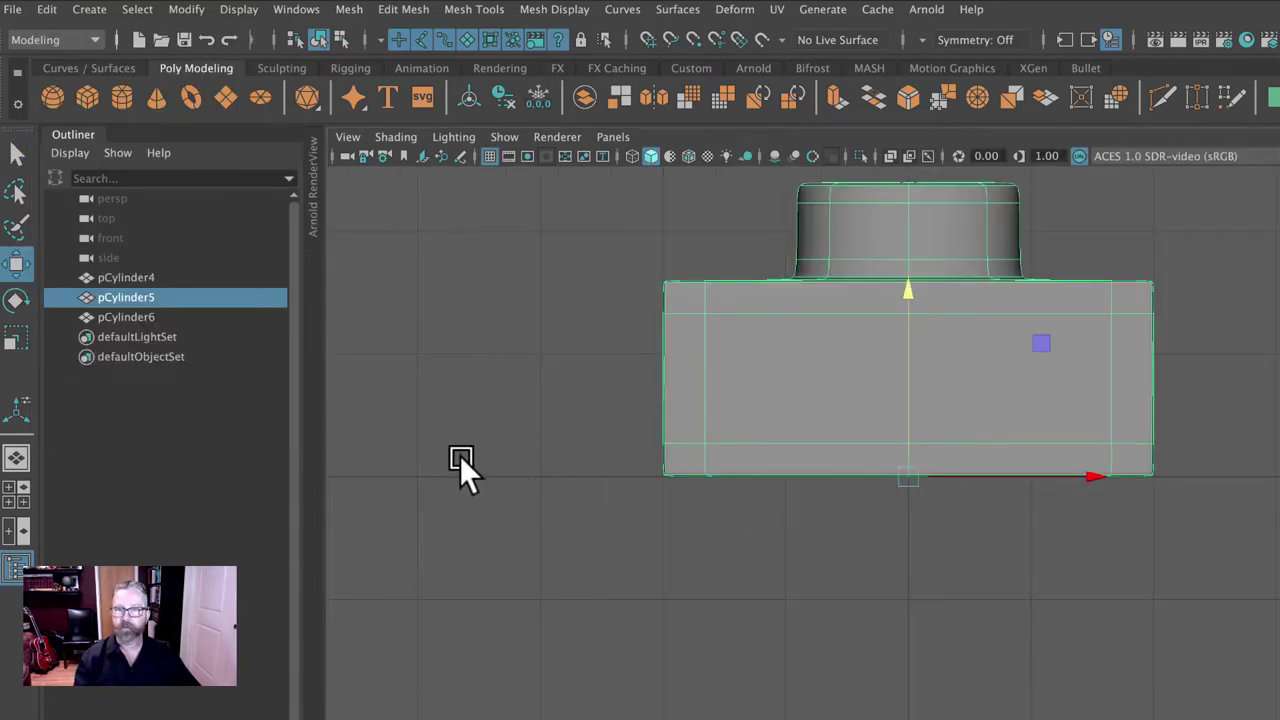
pyautogui.press('space')
pyautogui.press('space')
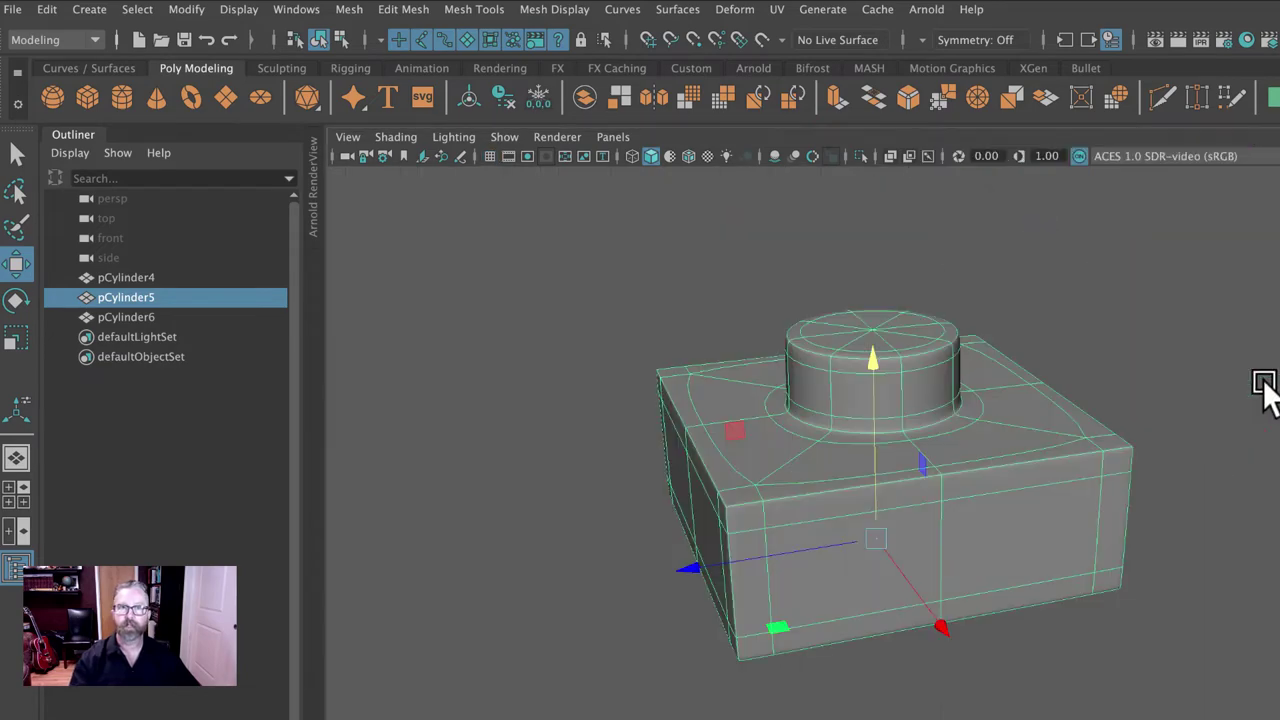
pyautogui.press('q')
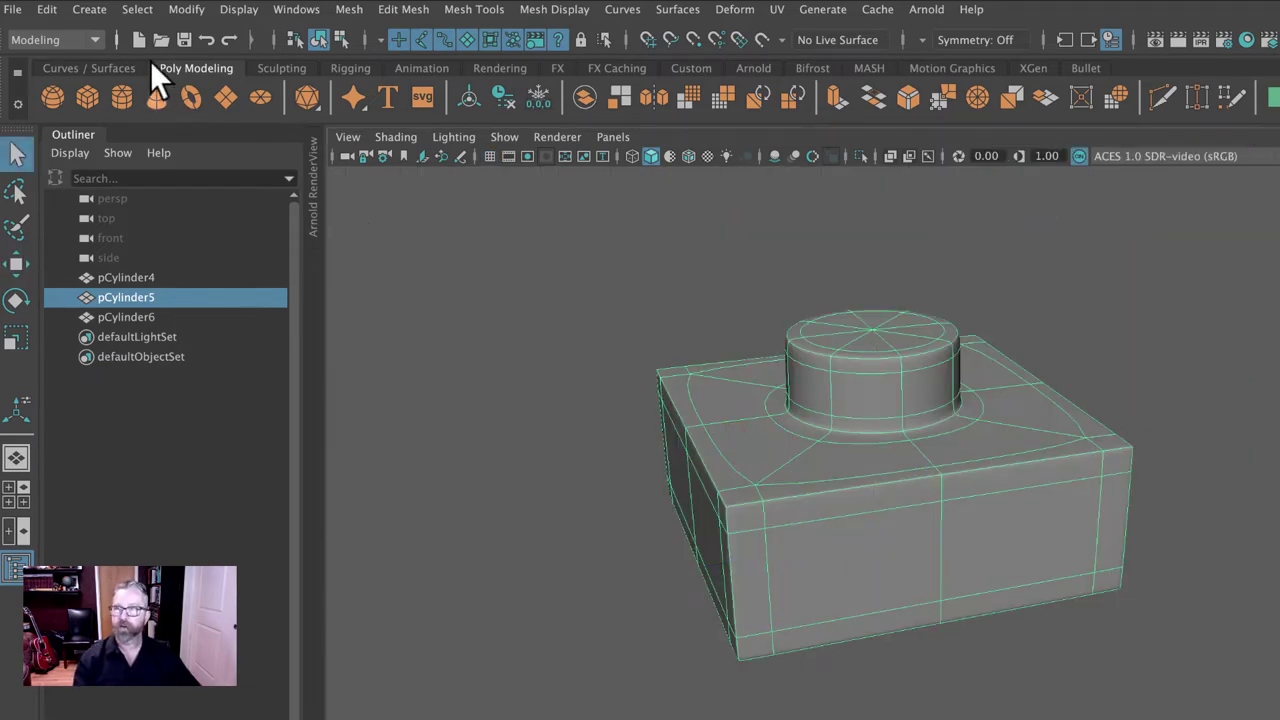
pyautogui.click(12, 10)
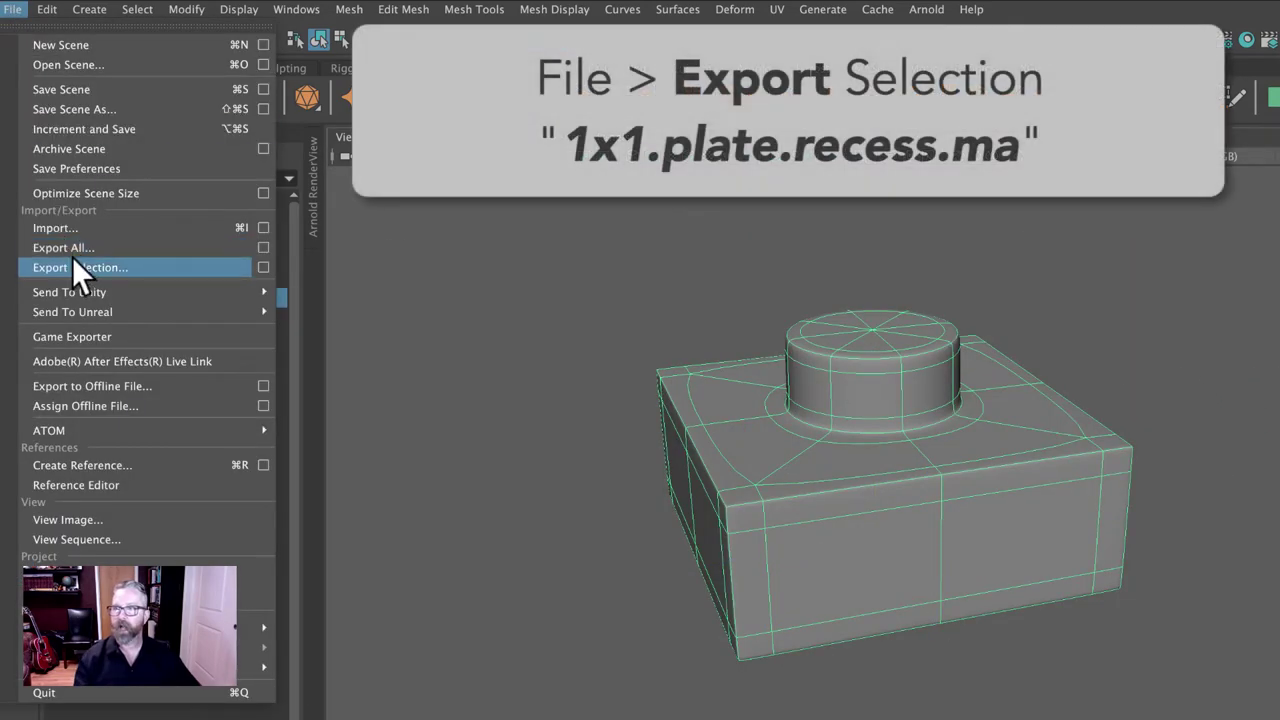
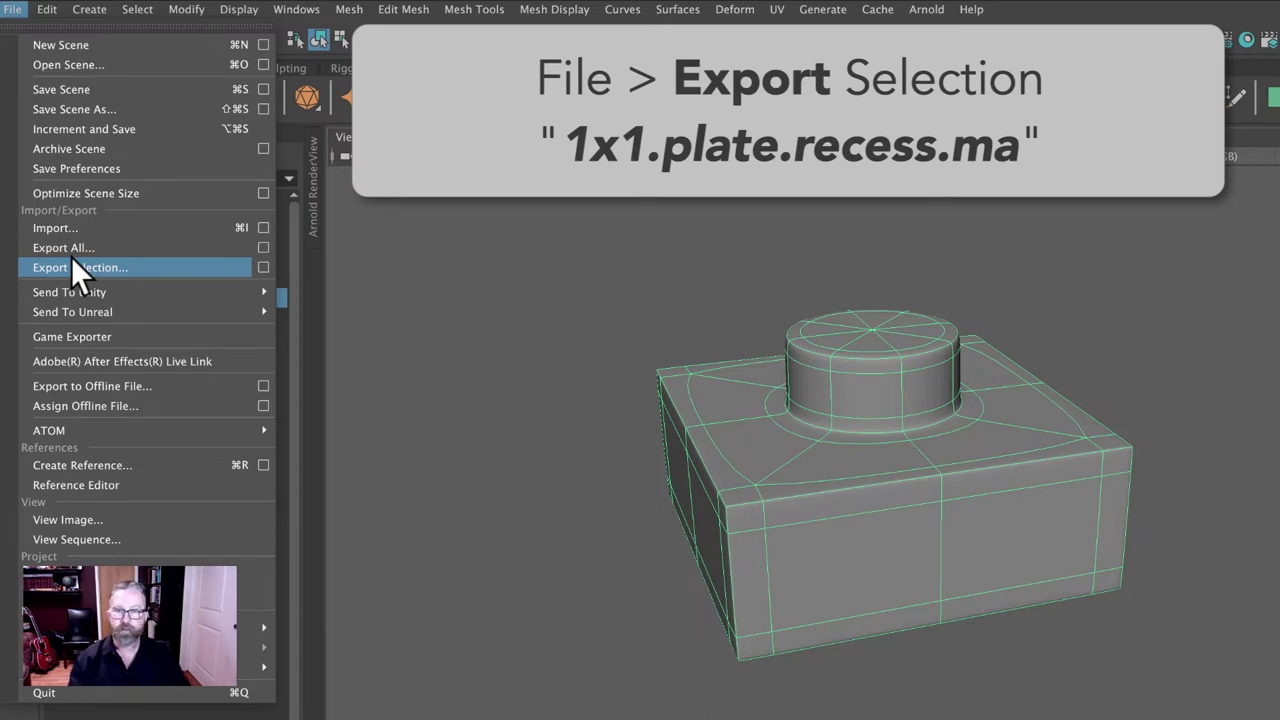
pyautogui.click(676, 424)
pyautogui.keyDown('alt'); pyautogui.moveTo(676, 424); pyautogui.dragTo(674, 478); pyautogui.keyUp('alt')
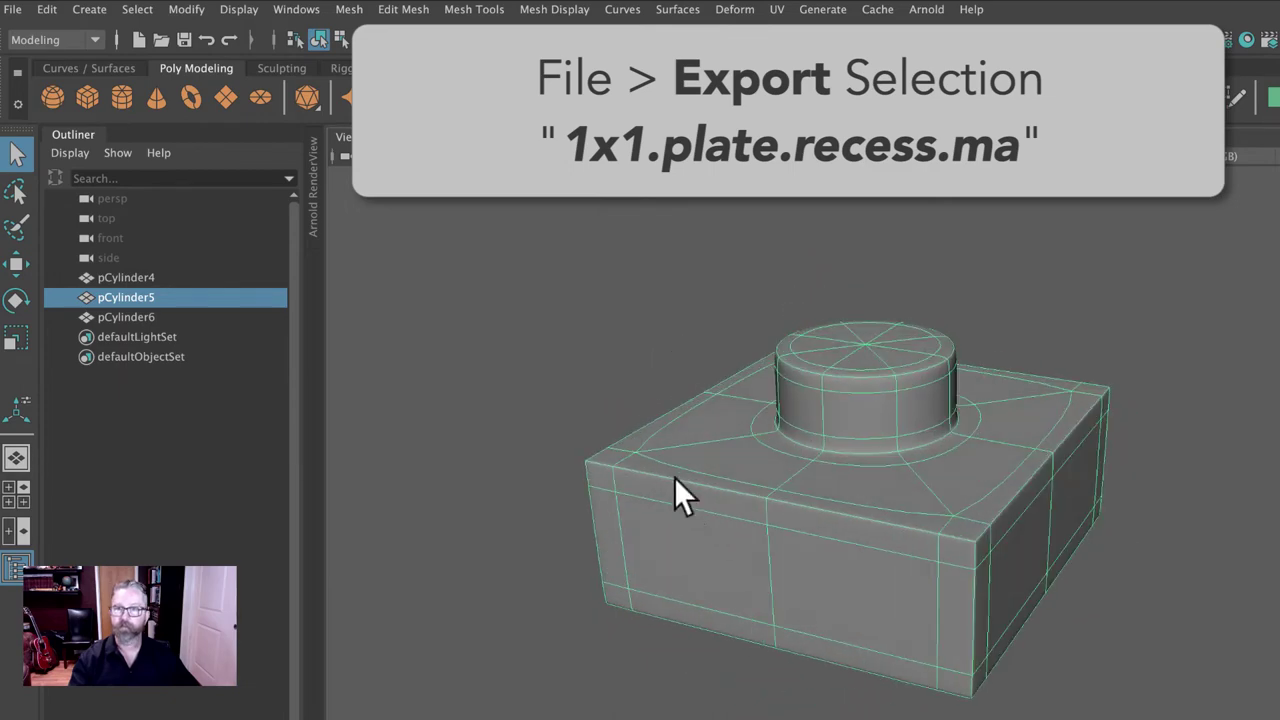
pyautogui.click(626, 378)
pyautogui.keyDown('alt'); pyautogui.moveTo(626, 378); pyautogui.dragTo(760, 390, button='middle'); pyautogui.keyUp('alt')
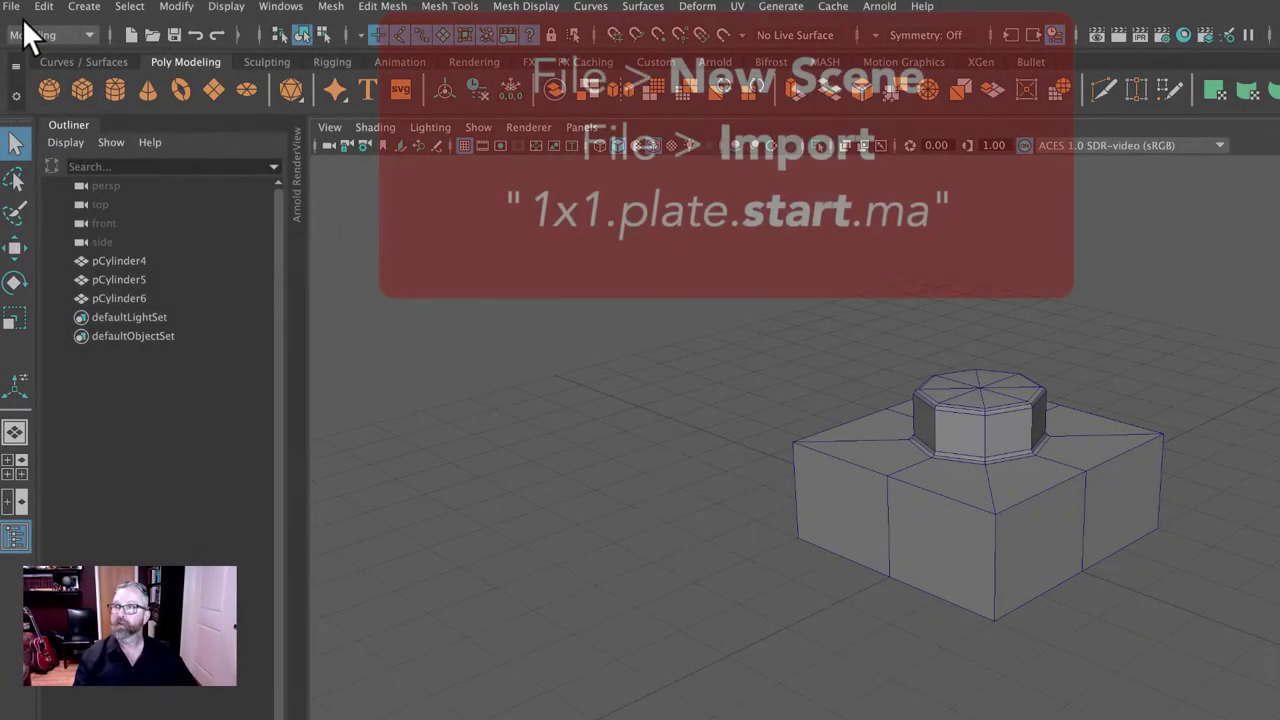
pyautogui.click(12, 7)
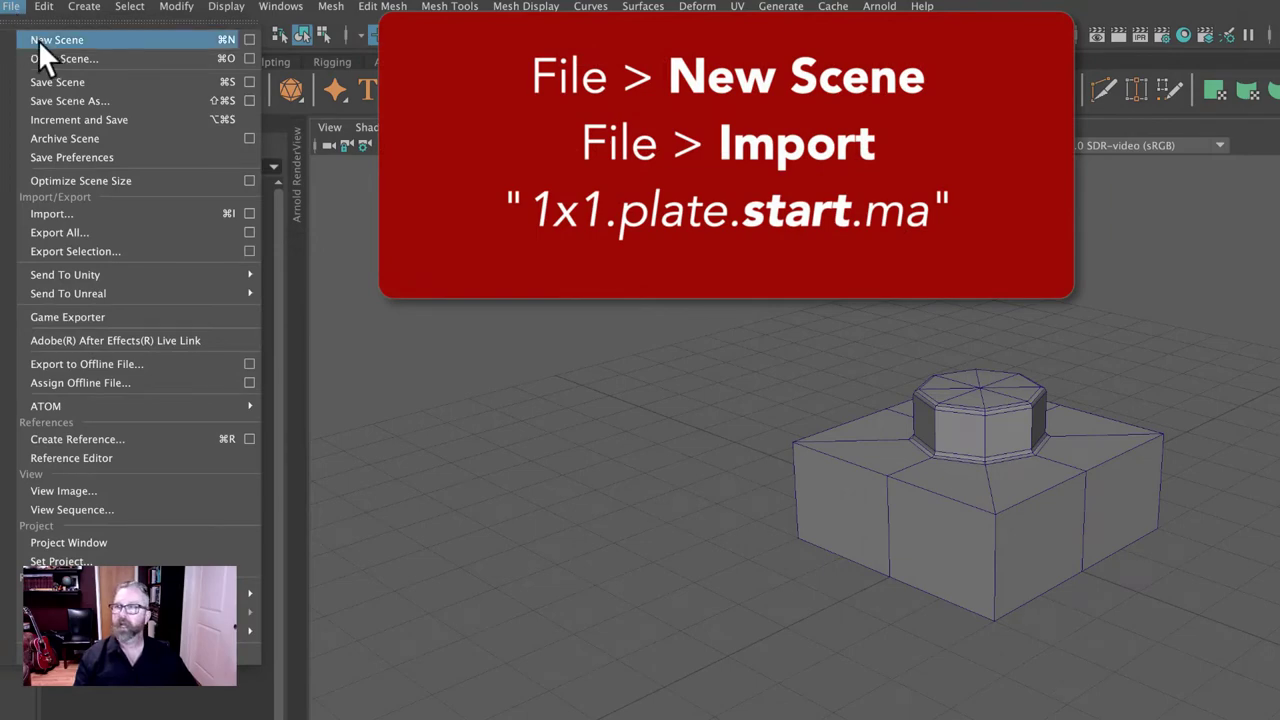
pyautogui.click(79, 210)
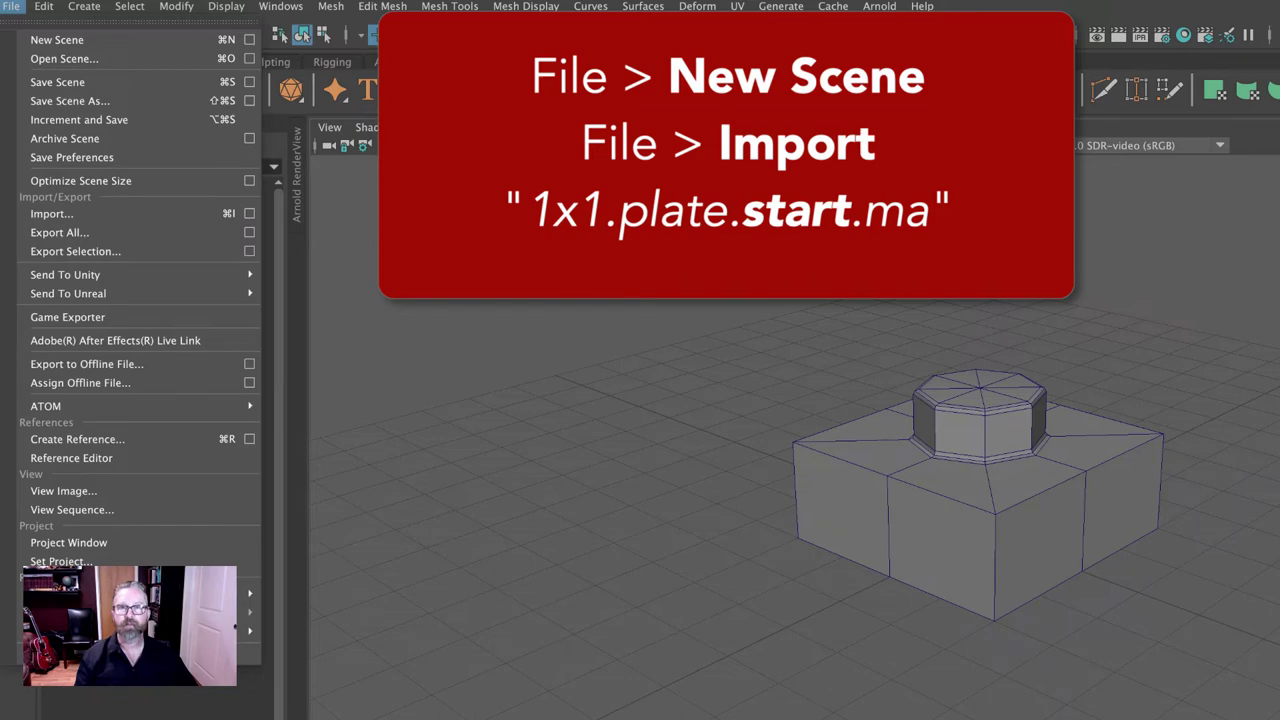
# In the top view, move the unsmoothed 1x1 plate along X with grid snapping to Translate X 2
pyautogui.keyDown('alt'); pyautogui.moveTo(1225, 658); pyautogui.dragTo(1146, 663); pyautogui.keyUp('alt')
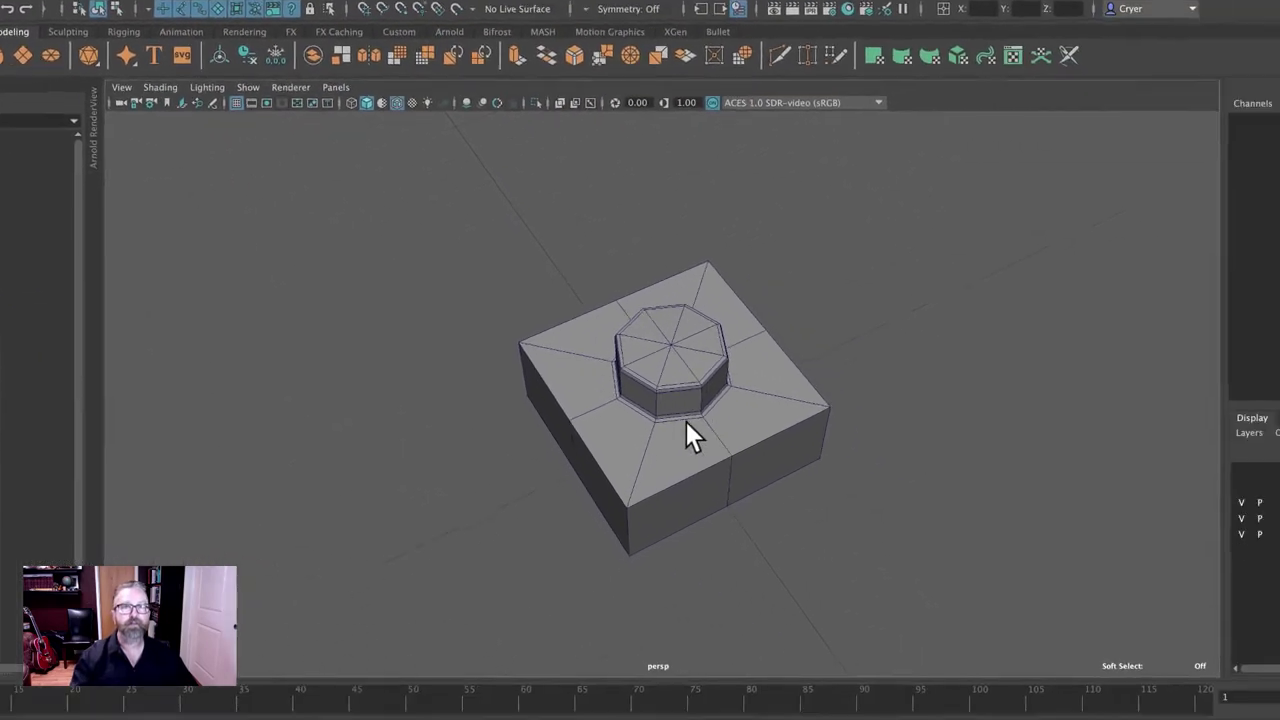
pyautogui.keyDown('alt'); pyautogui.moveTo(1083, 541); pyautogui.dragTo(1133, 516, button='right'); pyautogui.keyUp('alt')
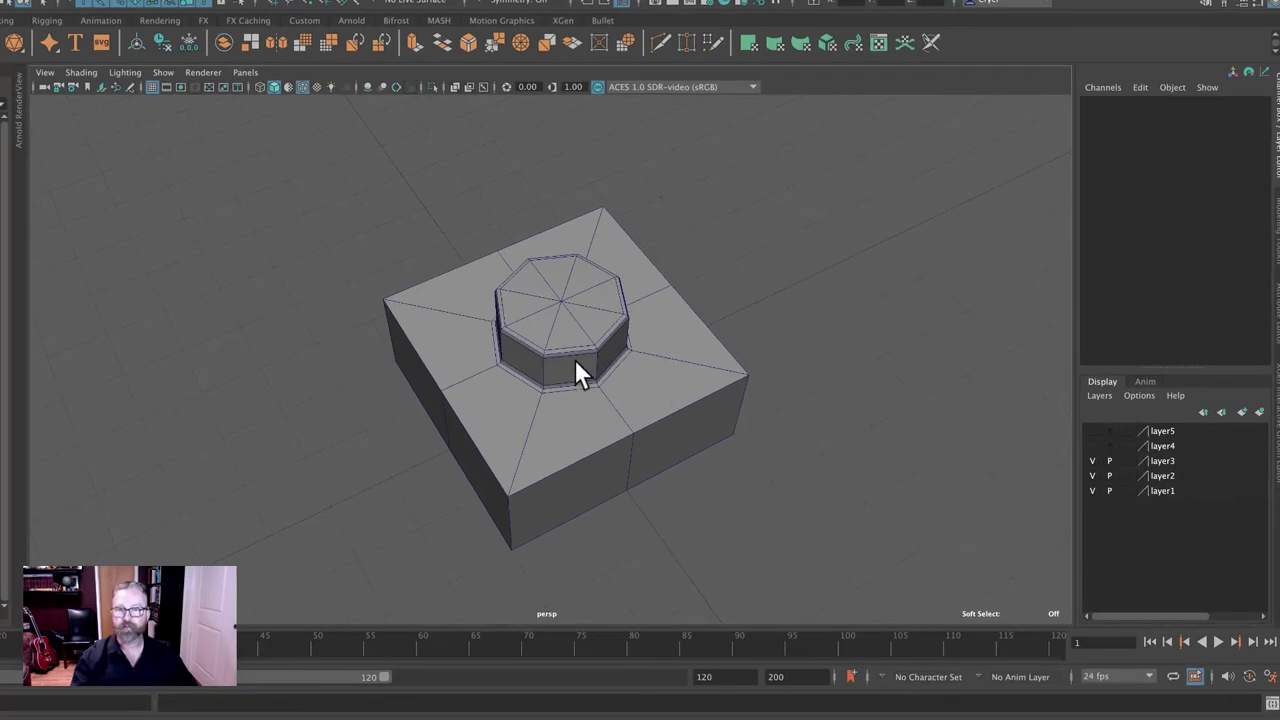
pyautogui.press('space')
pyautogui.press('space')
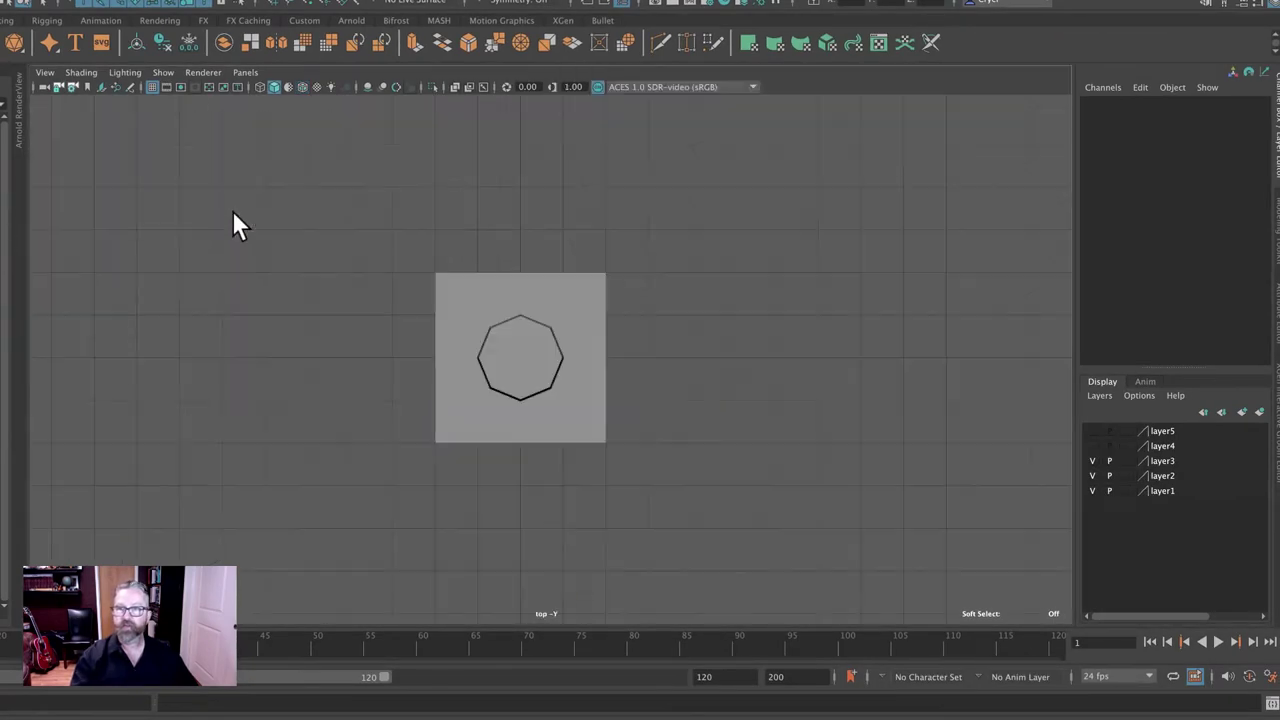
pyautogui.click(586, 390)
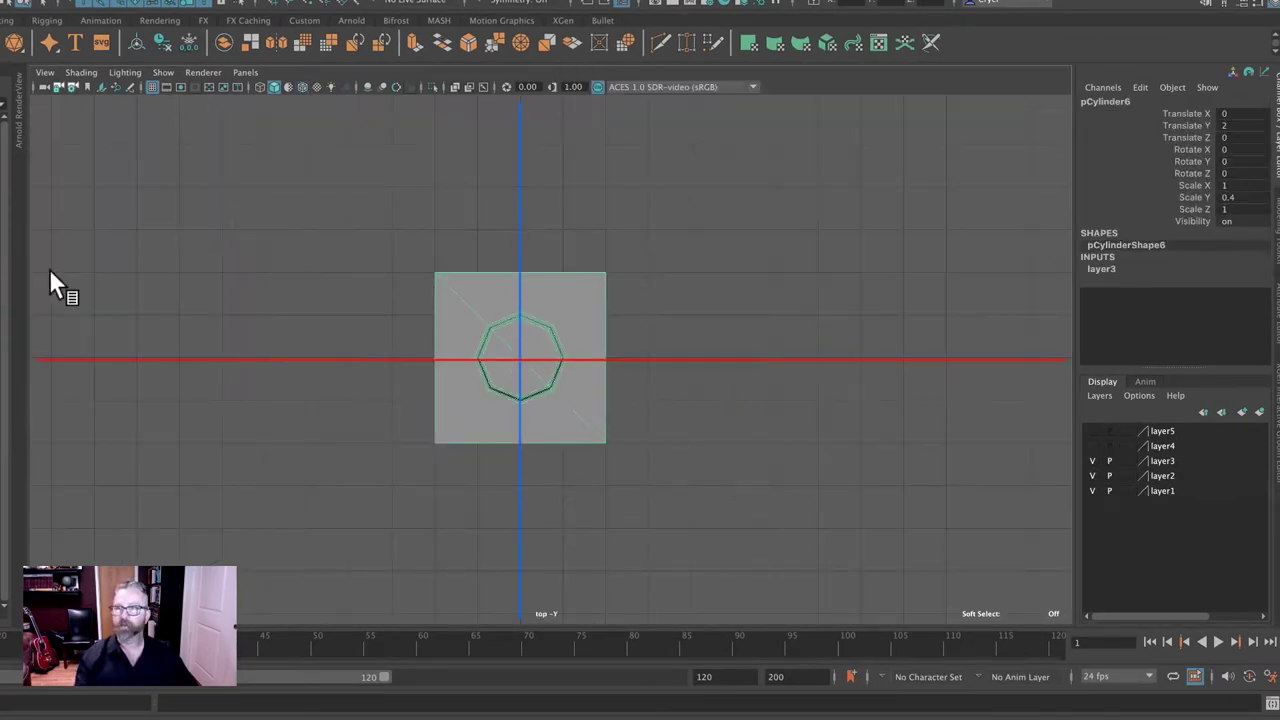
pyautogui.press('w')
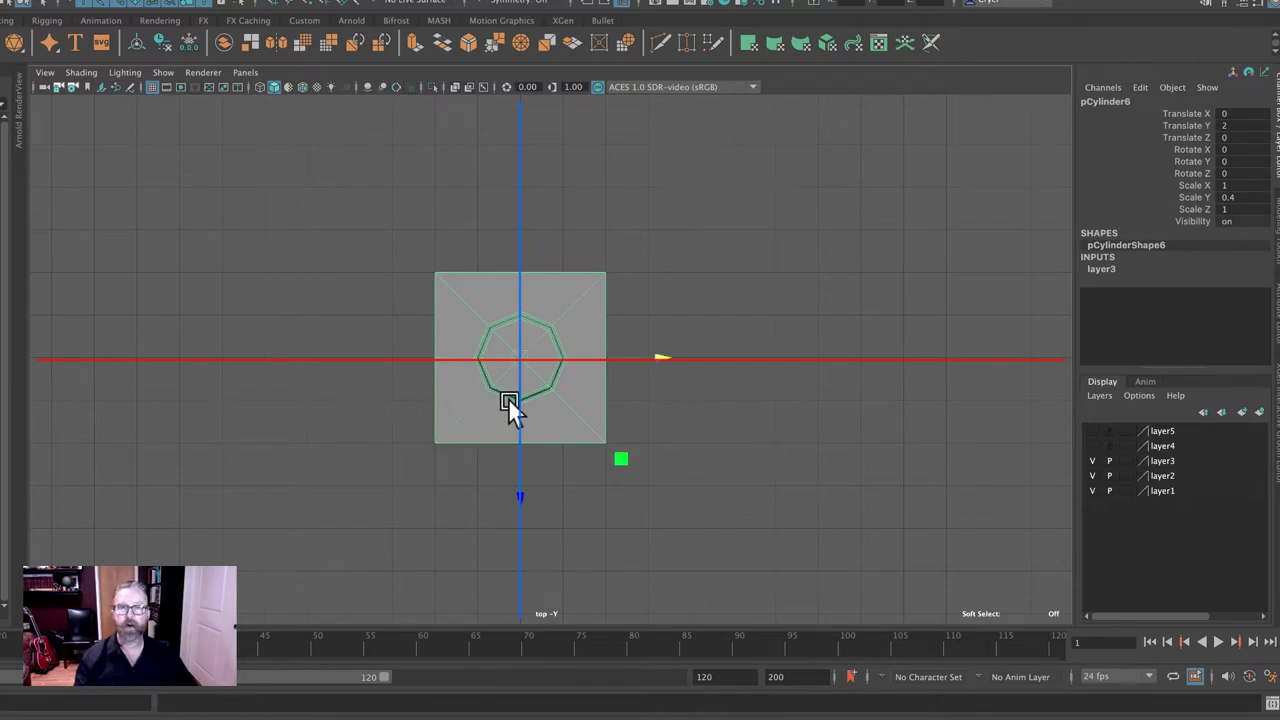
pyautogui.moveTo(522, 357); pyautogui.dragTo(616, 356)
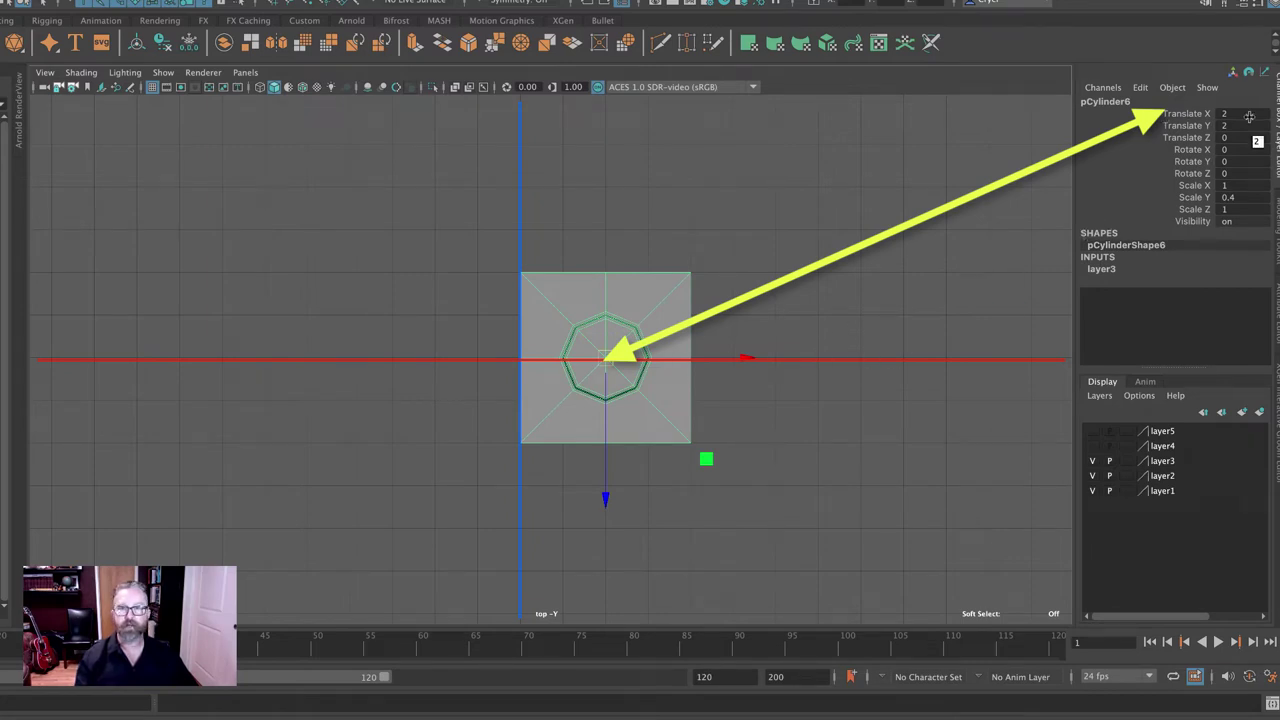
# Duplicate the plate and grid-snap the copy in the top view to Translate X -2, flush against the original
pyautogui.press('space')
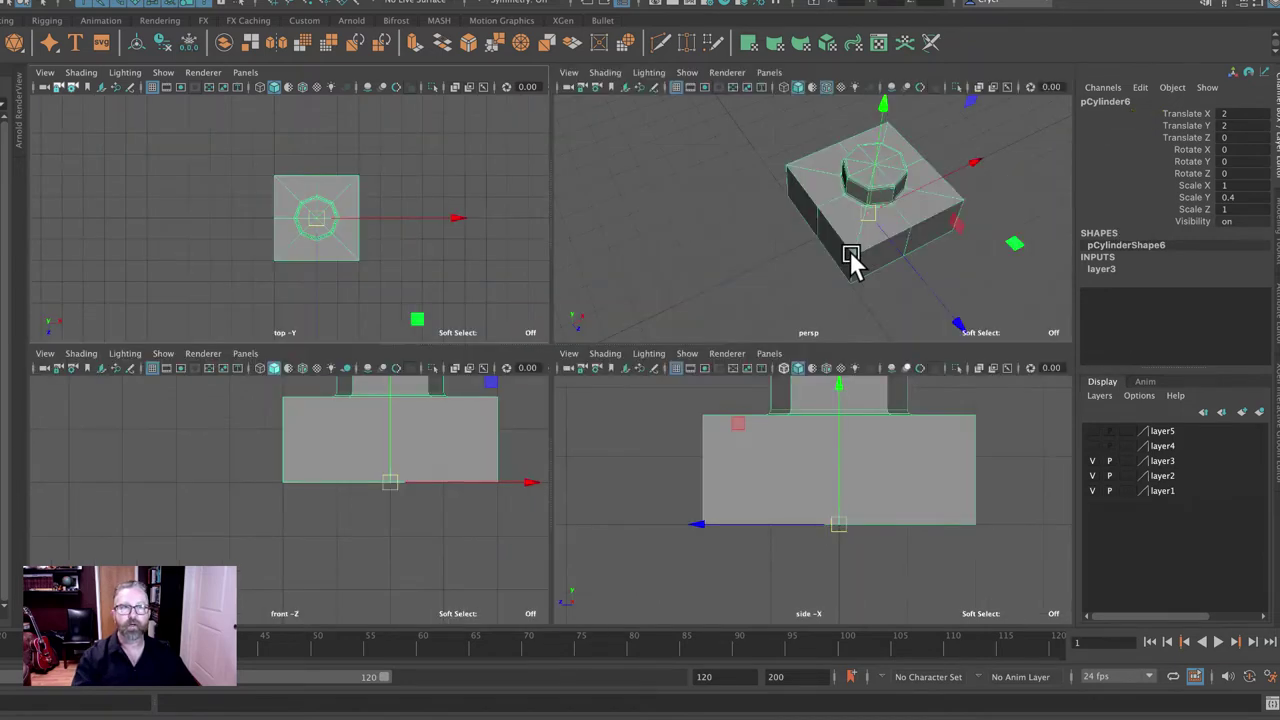
pyautogui.press('space')
pyautogui.keyDown('alt'); pyautogui.moveTo(861, 311); pyautogui.dragTo(627, 387); pyautogui.keyUp('alt')
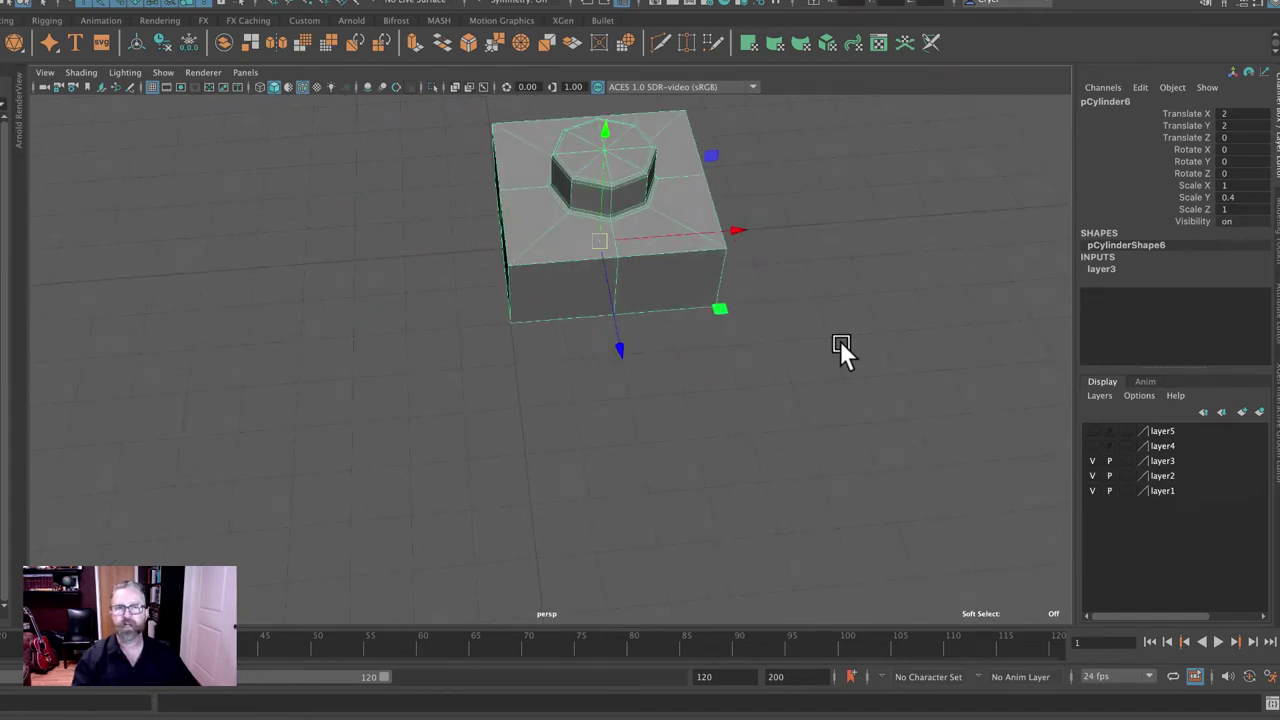
pyautogui.keyDown('alt'); pyautogui.moveTo(840, 350); pyautogui.dragTo(781, 352); pyautogui.keyUp('alt')
pyautogui.keyDown('alt'); pyautogui.moveTo(927, 372); pyautogui.dragTo(798, 390, button='right'); pyautogui.keyUp('alt')
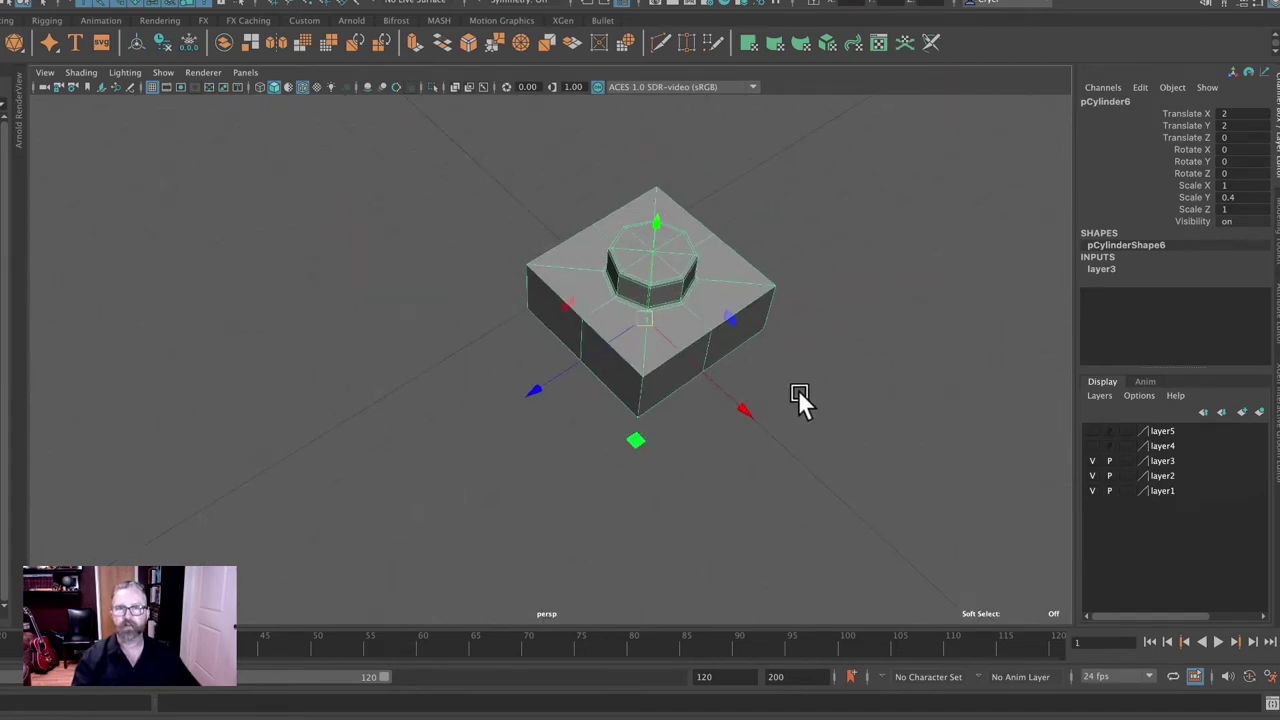
pyautogui.press('space')
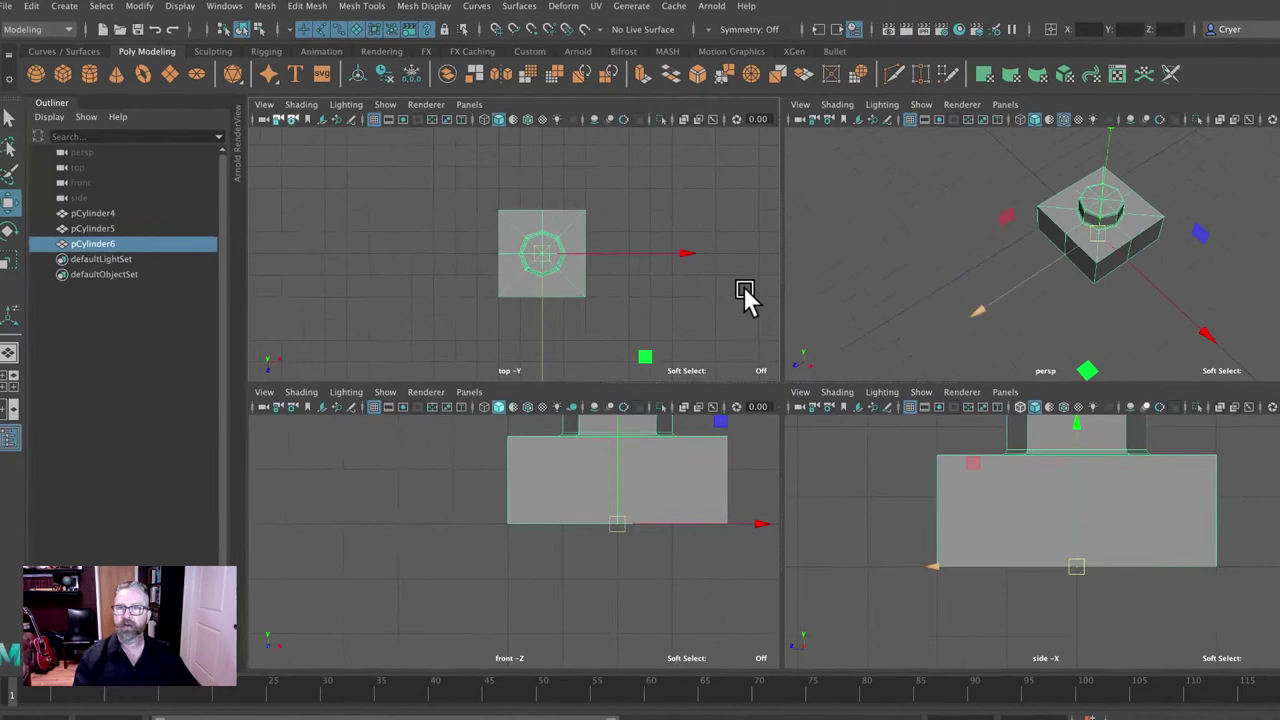
pyautogui.press('space')
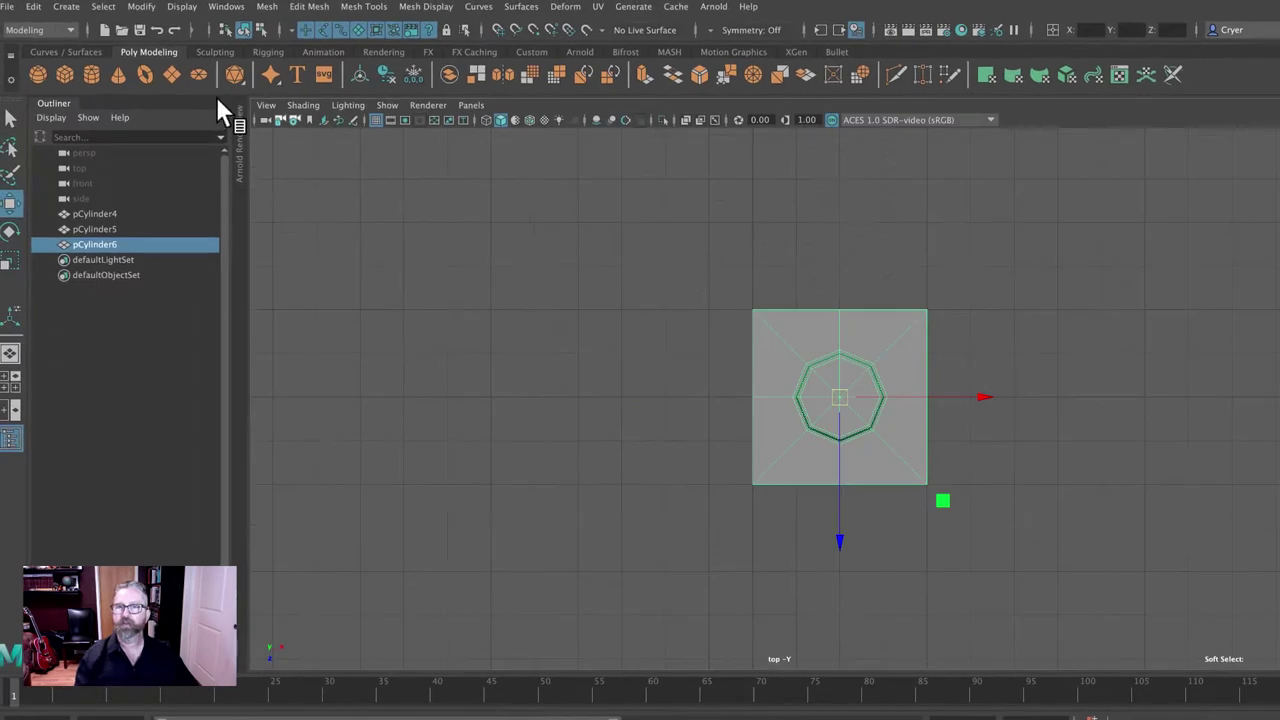
pyautogui.click(40, 10)
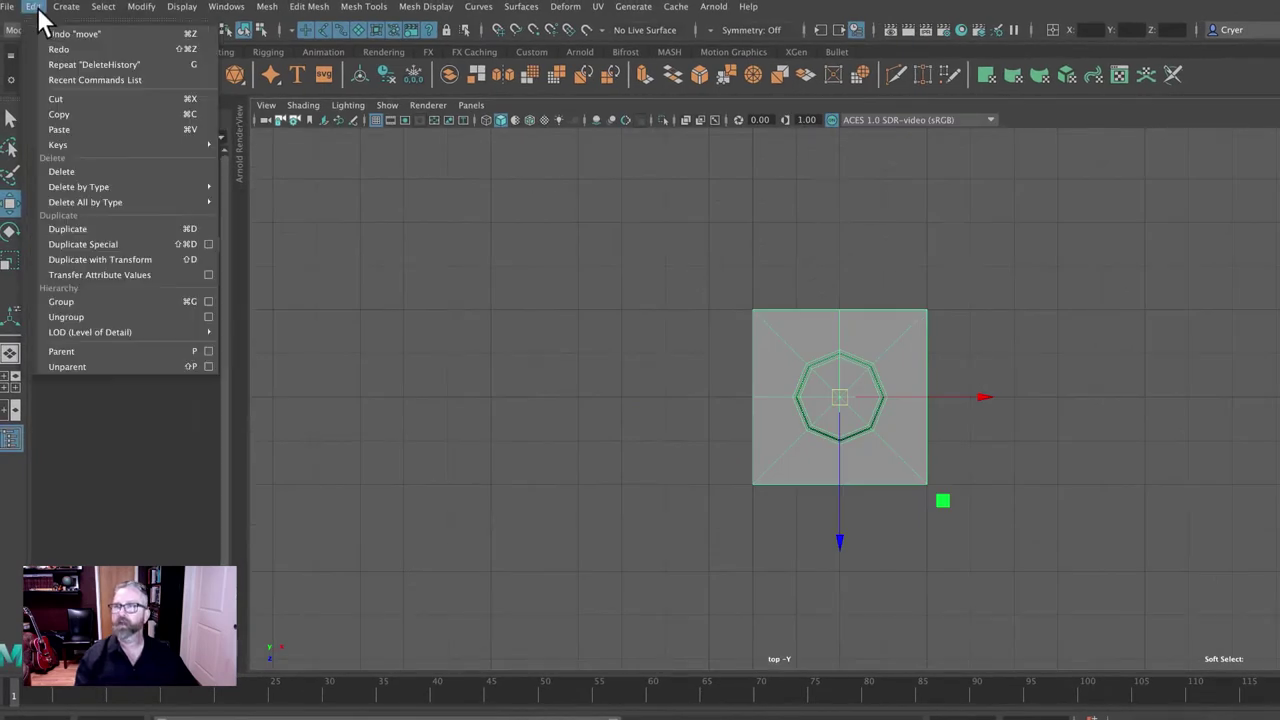
pyautogui.click(103, 228)
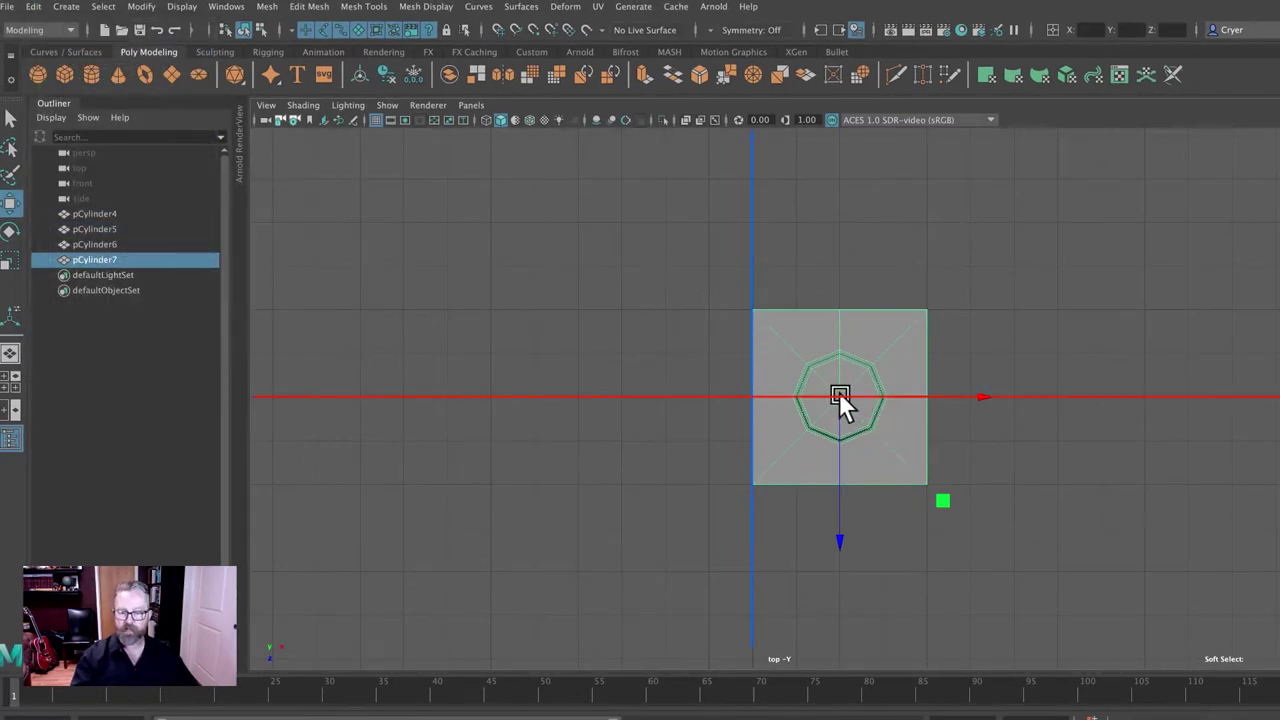
pyautogui.moveTo(840, 392); pyautogui.dragTo(654, 387)
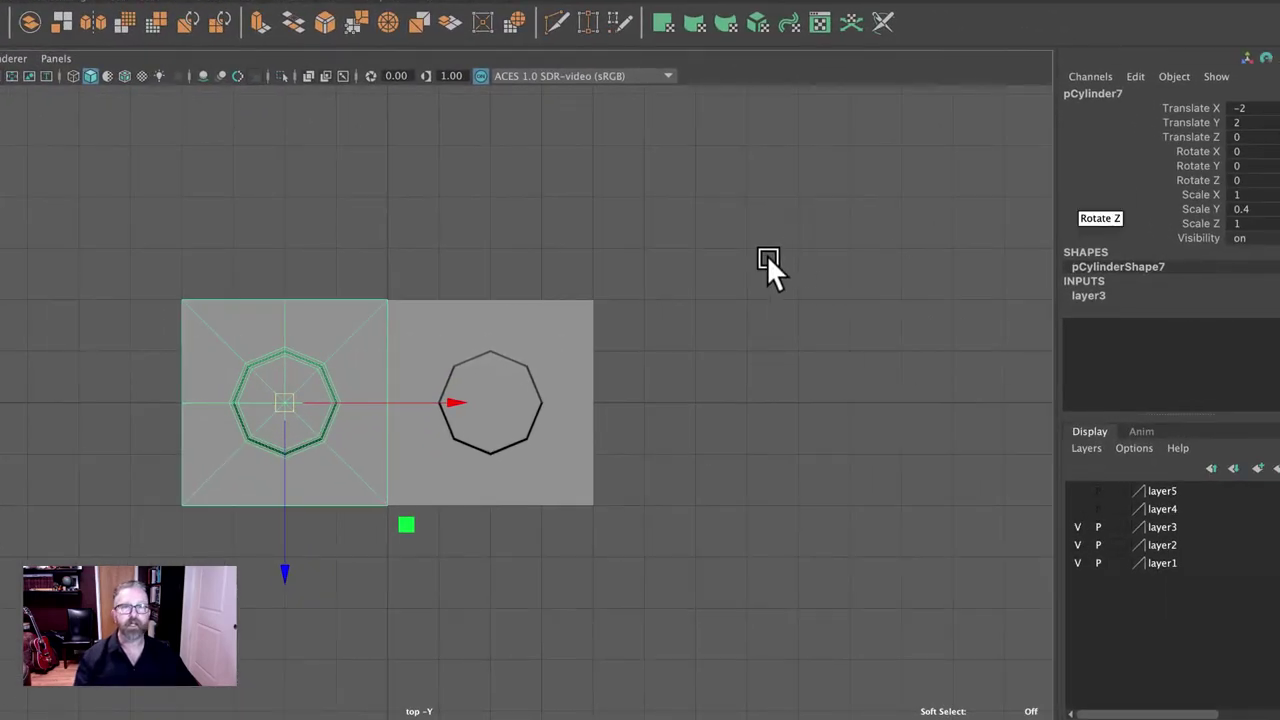
# Move the original plate away from its copy along X to about Translate X 5.308, opening a gap between them
pyautogui.press('space')
pyautogui.press('space')
pyautogui.keyDown('alt'); pyautogui.moveTo(767, 250); pyautogui.dragTo(757, 306); pyautogui.keyUp('alt')
pyautogui.scroll(5, 820, 340)
pyautogui.keyDown('alt'); pyautogui.moveTo(745, 469); pyautogui.dragTo(629, 539); pyautogui.keyUp('alt')
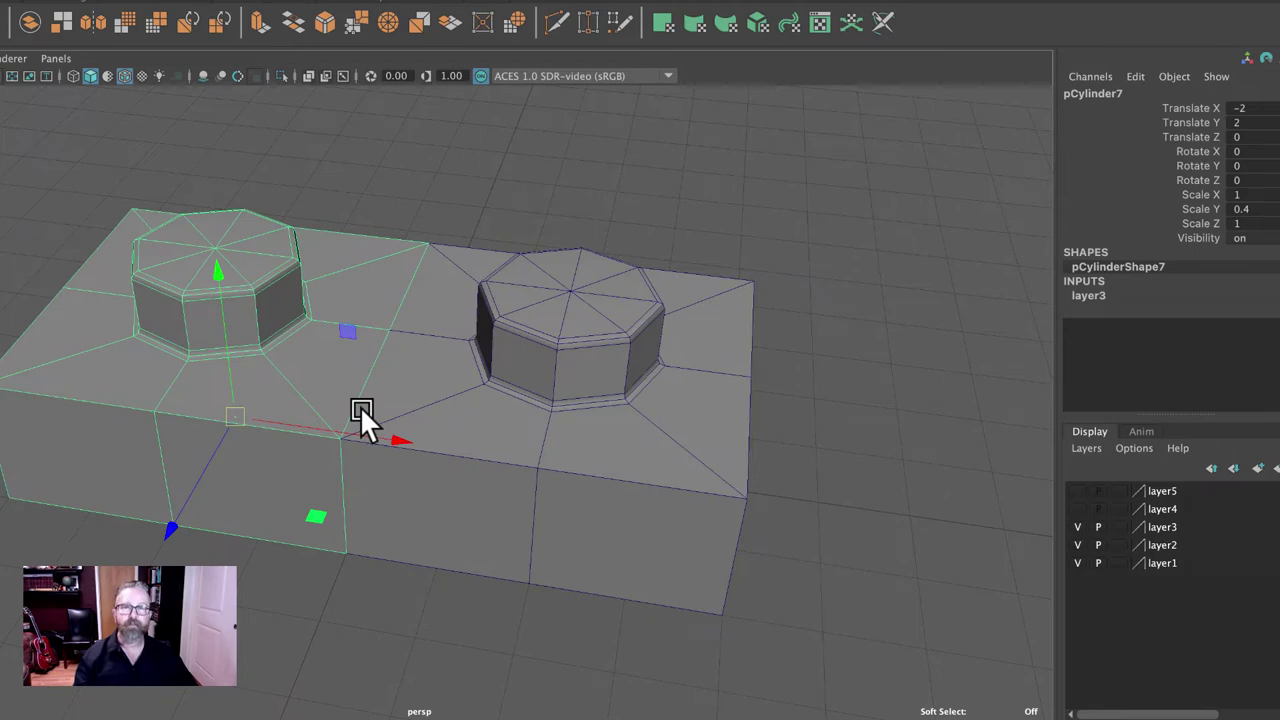
pyautogui.click(600, 337)
pyautogui.moveTo(753, 497); pyautogui.dragTo(1034, 491)
pyautogui.keyDown('alt'); pyautogui.moveTo(774, 374); pyautogui.dragTo(708, 338); pyautogui.keyUp('alt')
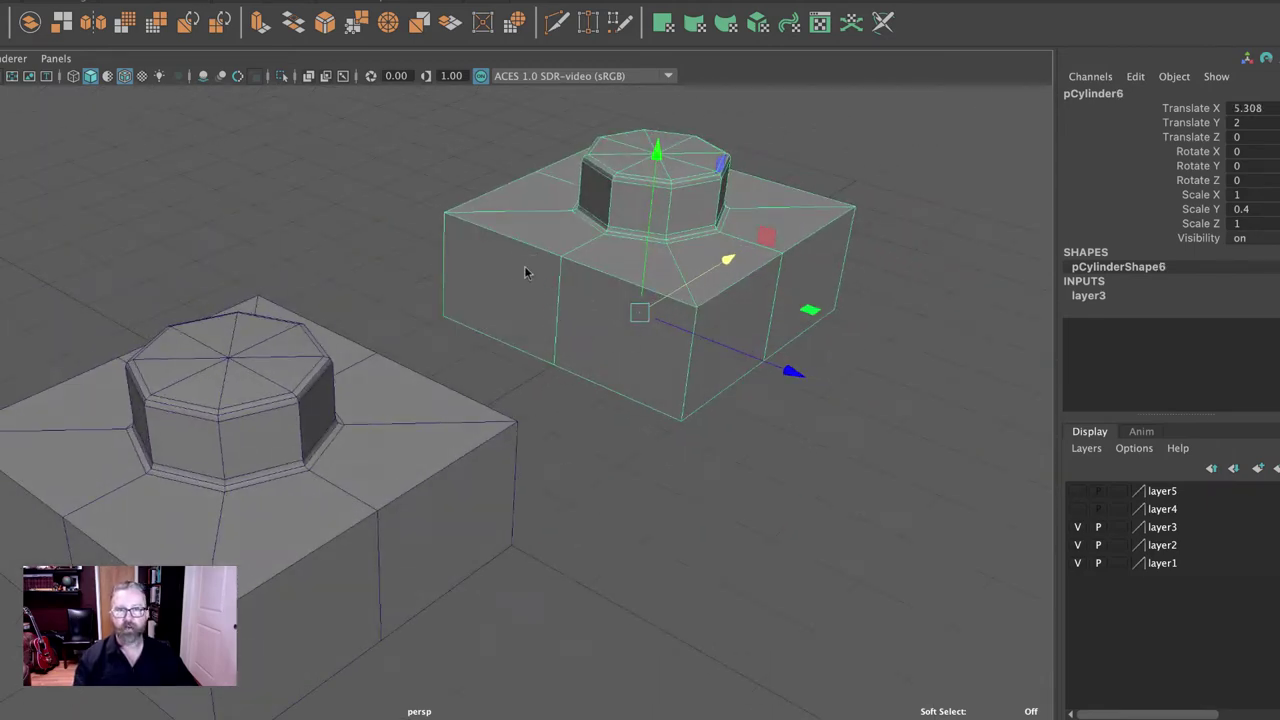
# Delete the two side faces of the original plate that face its copy, leaving that side open
pyautogui.moveTo(526, 270); pyautogui.dragTo(528, 312, button='right')
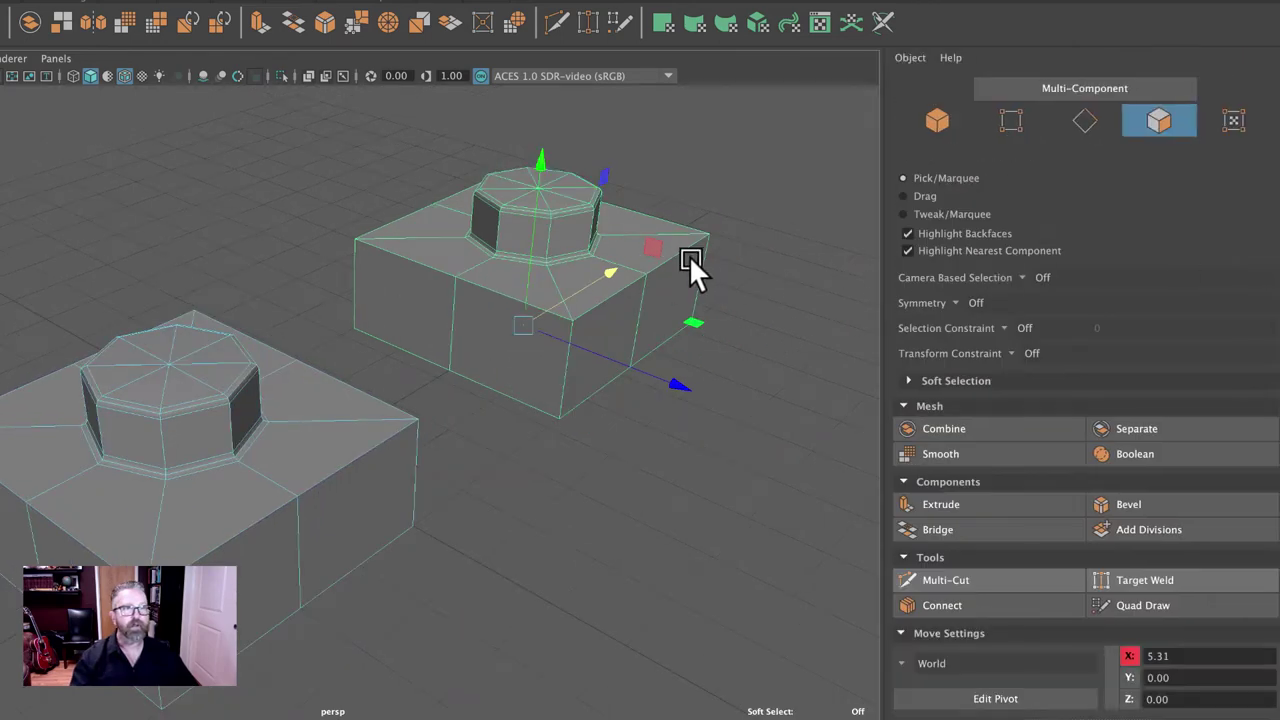
pyautogui.moveTo(689, 255); pyautogui.dragTo(593, 292)
pyautogui.click(1158, 120)
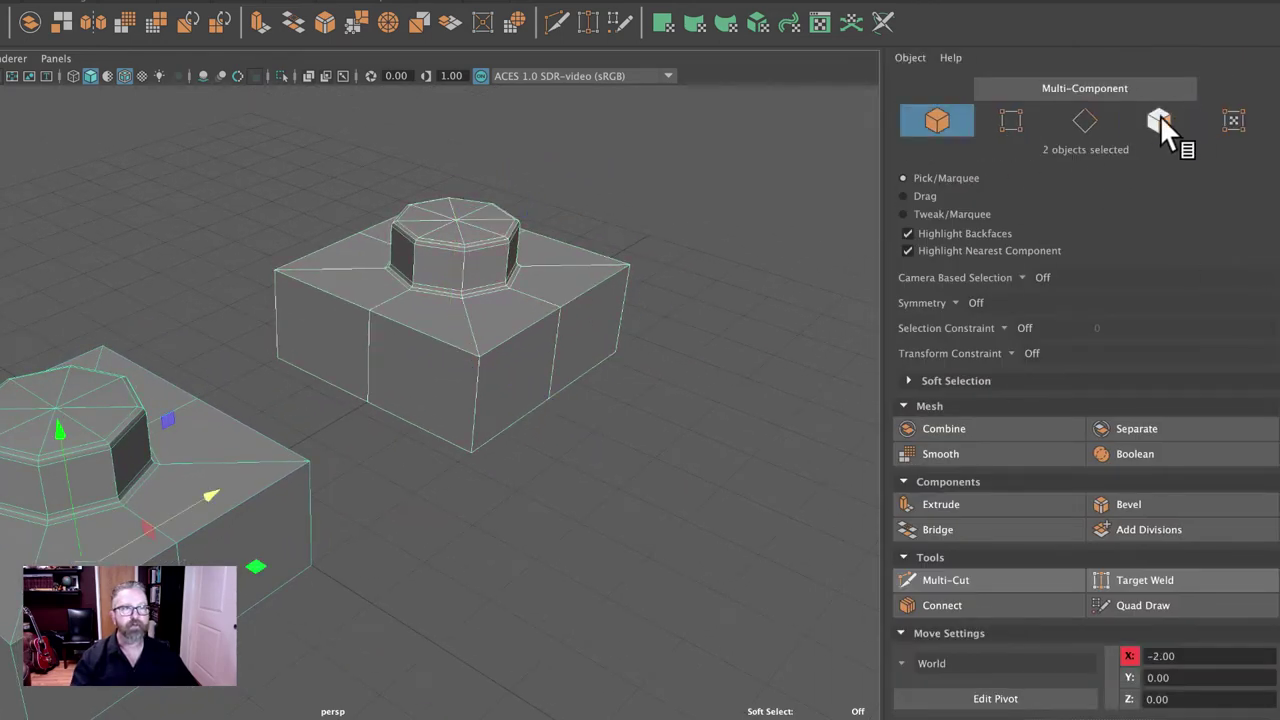
pyautogui.click(1158, 120)
pyautogui.click(350, 329)
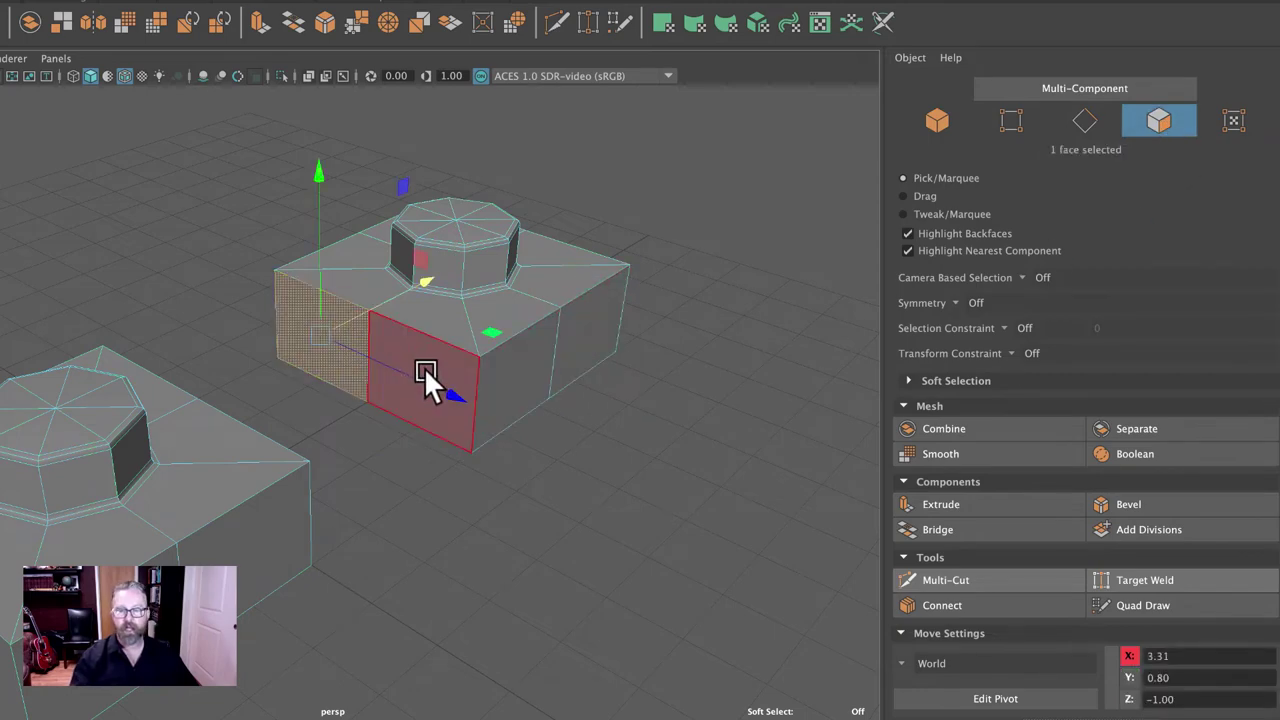
pyautogui.keyDown('shift'); pyautogui.click(424, 367); pyautogui.keyUp('shift')
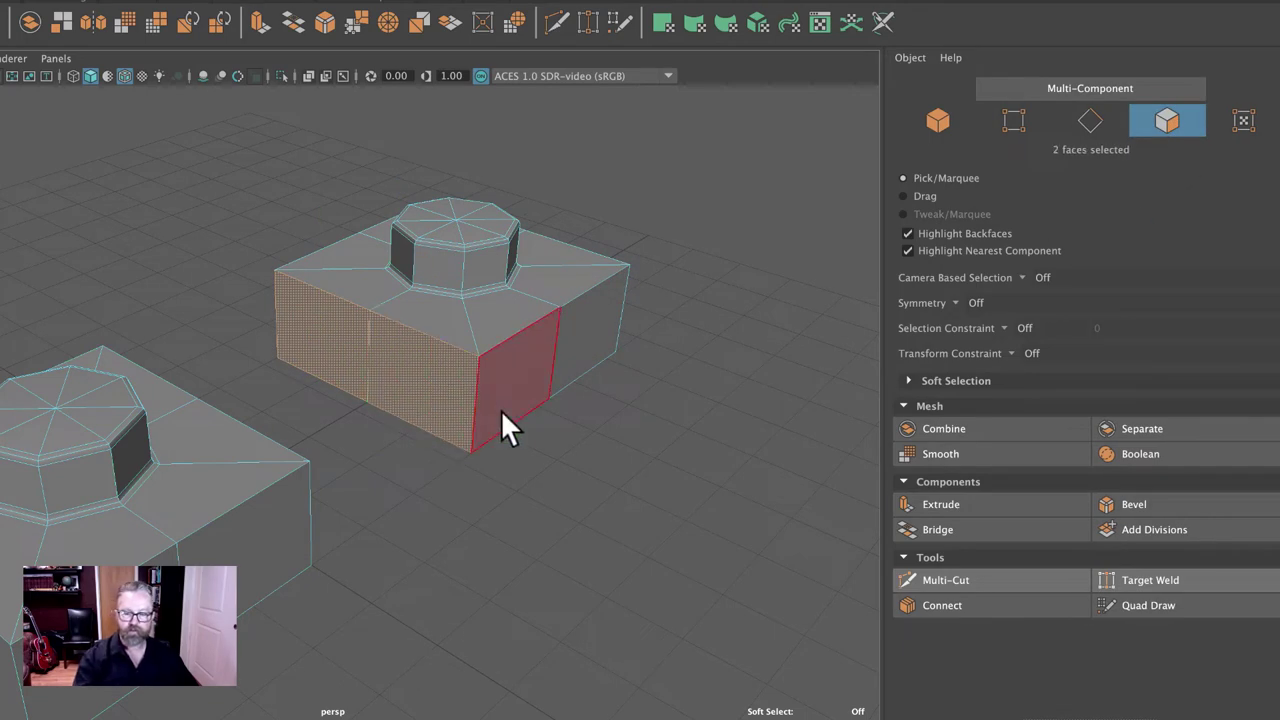
pyautogui.press('4')
pyautogui.moveTo(666, 466)
pyautogui.keyDown('alt'); pyautogui.mouseDown()
pyautogui.moveTo(666, 480)
pyautogui.moveTo(683, 467)
pyautogui.mouseUp(); pyautogui.keyUp('alt')
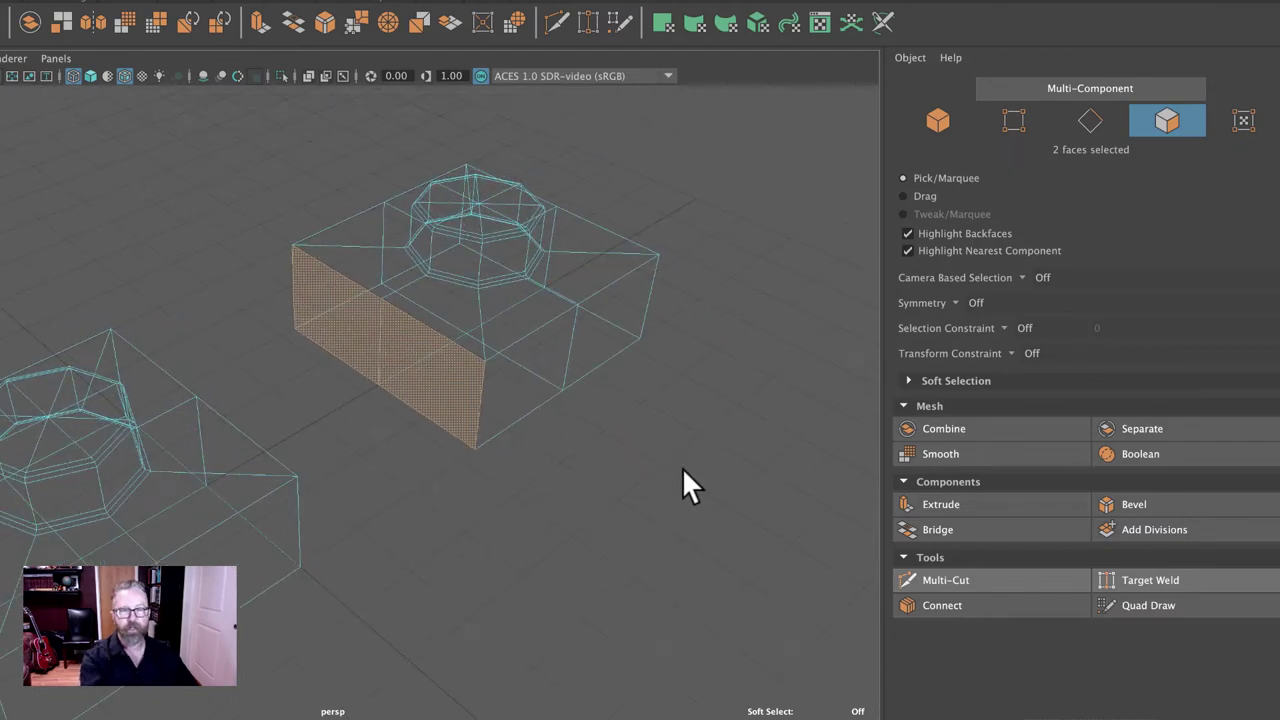
pyautogui.click(682, 467)
pyautogui.press('5')
pyautogui.keyDown('alt'); pyautogui.moveTo(674, 460); pyautogui.dragTo(544, 445); pyautogui.keyUp('alt')
# Delete the two side faces of the copied plate that face the original
pyautogui.click(277, 378)
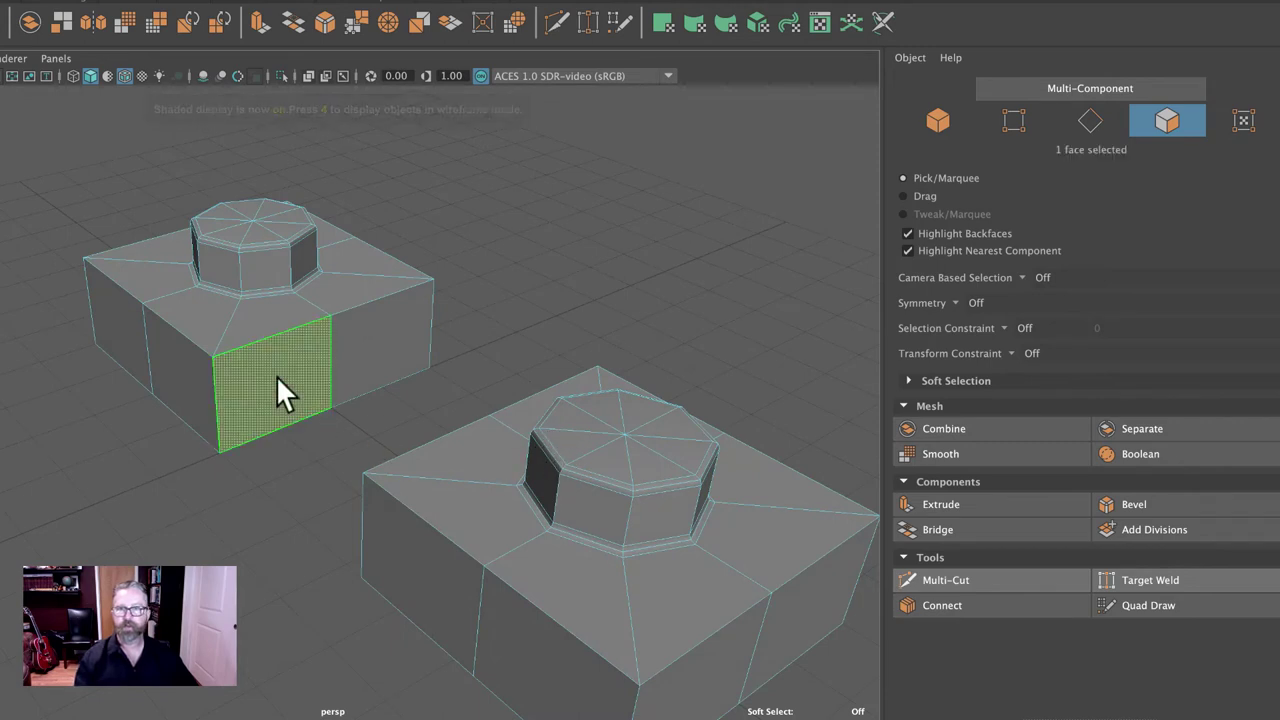
pyautogui.keyDown('shift'); pyautogui.click(380, 340); pyautogui.keyUp('shift')
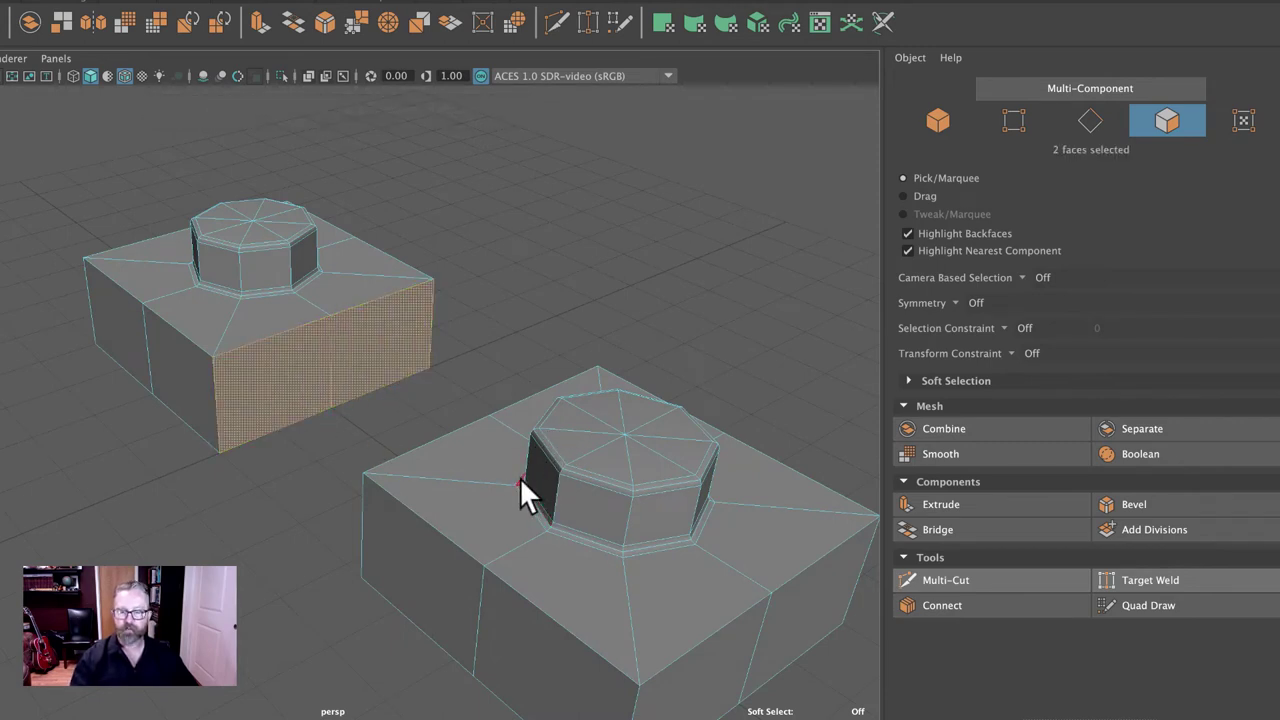
pyautogui.press('4')
pyautogui.keyDown('alt'); pyautogui.moveTo(443, 400); pyautogui.dragTo(455, 406); pyautogui.keyUp('alt')
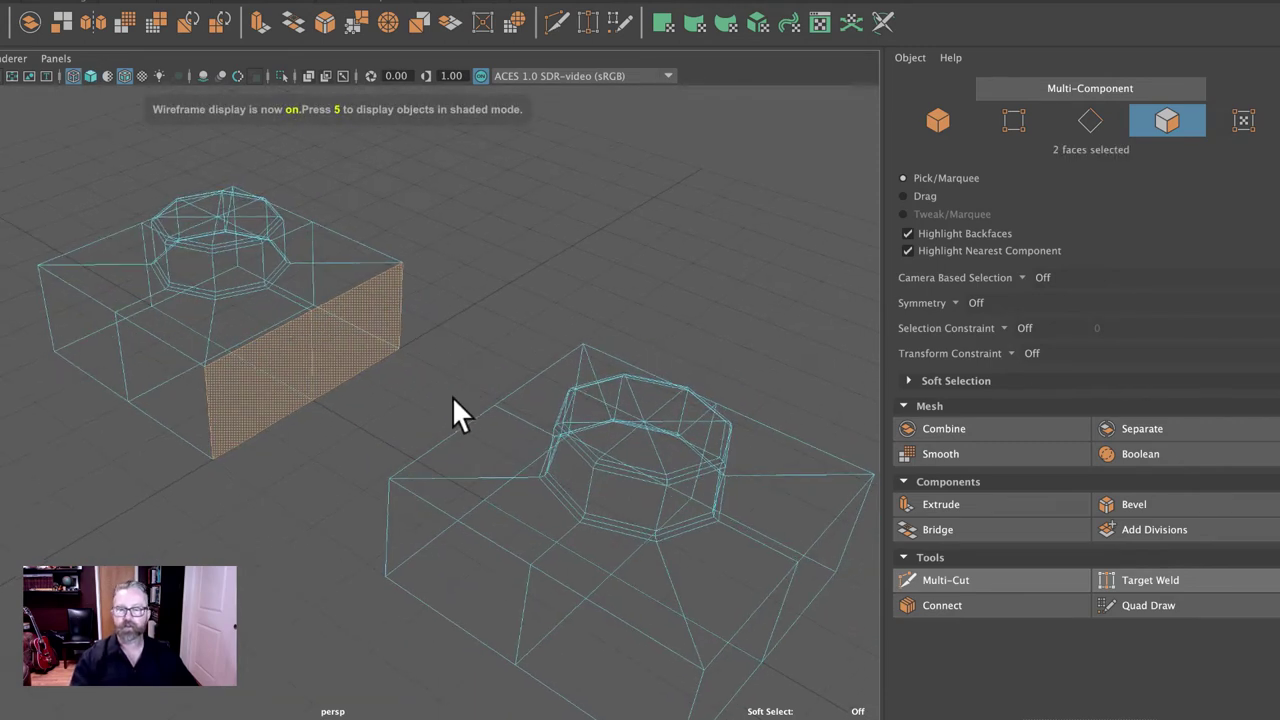
pyautogui.press('5')
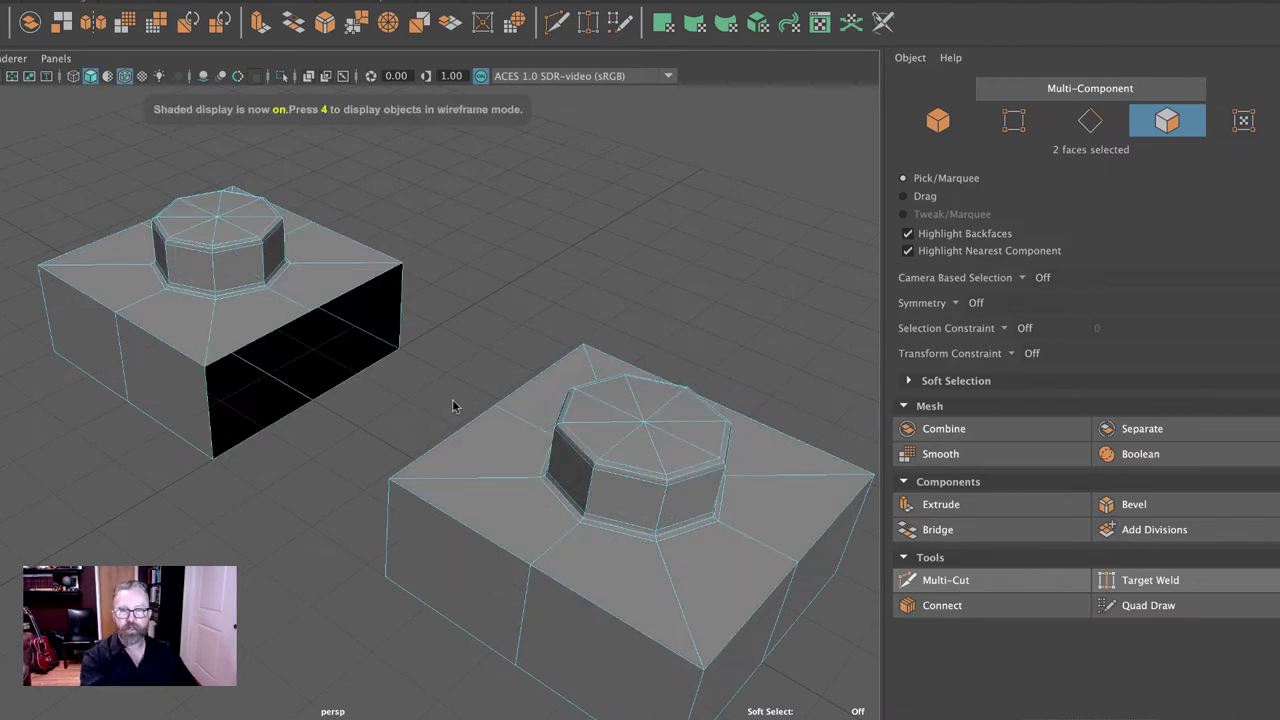
# Return to object selection and set the original plate's Translate X to 2
pyautogui.rightClick(582, 405)
pyautogui.click(670, 379)
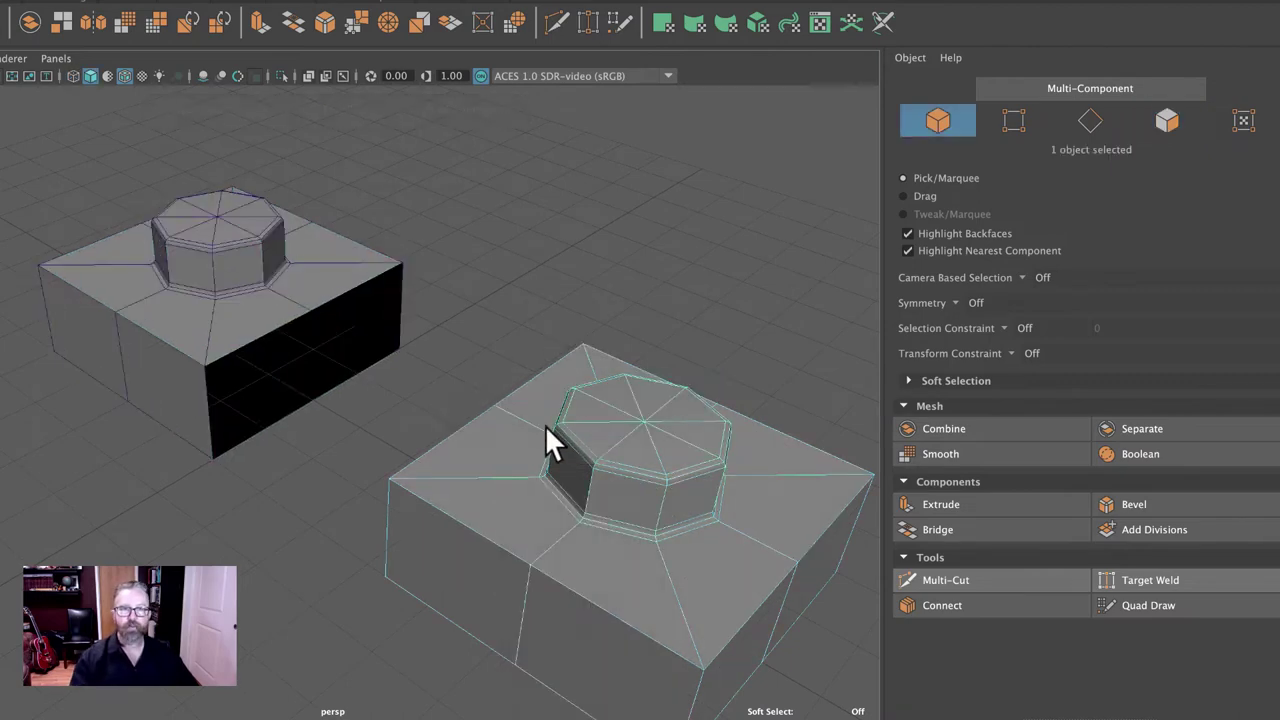
pyautogui.press('f')
pyautogui.hotkey('ctrl', 'a')
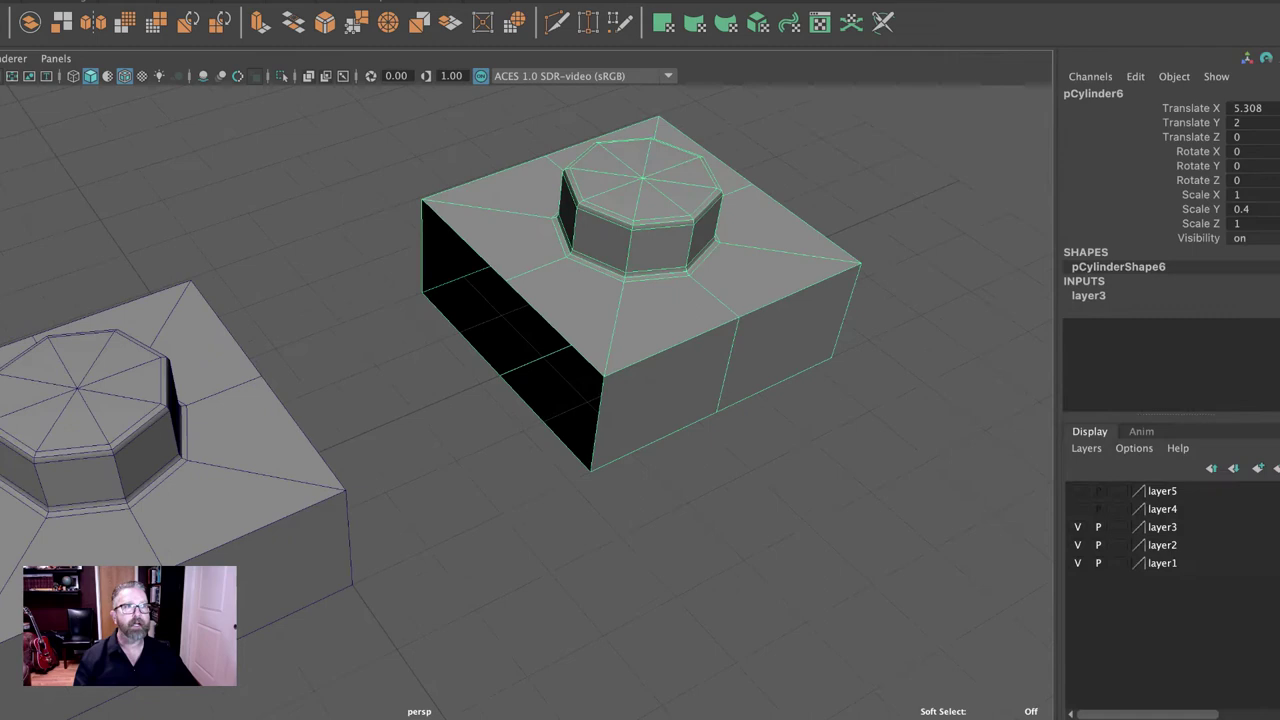
pyautogui.click(1276, 108)
pyautogui.write('2')
pyautogui.press('Return')
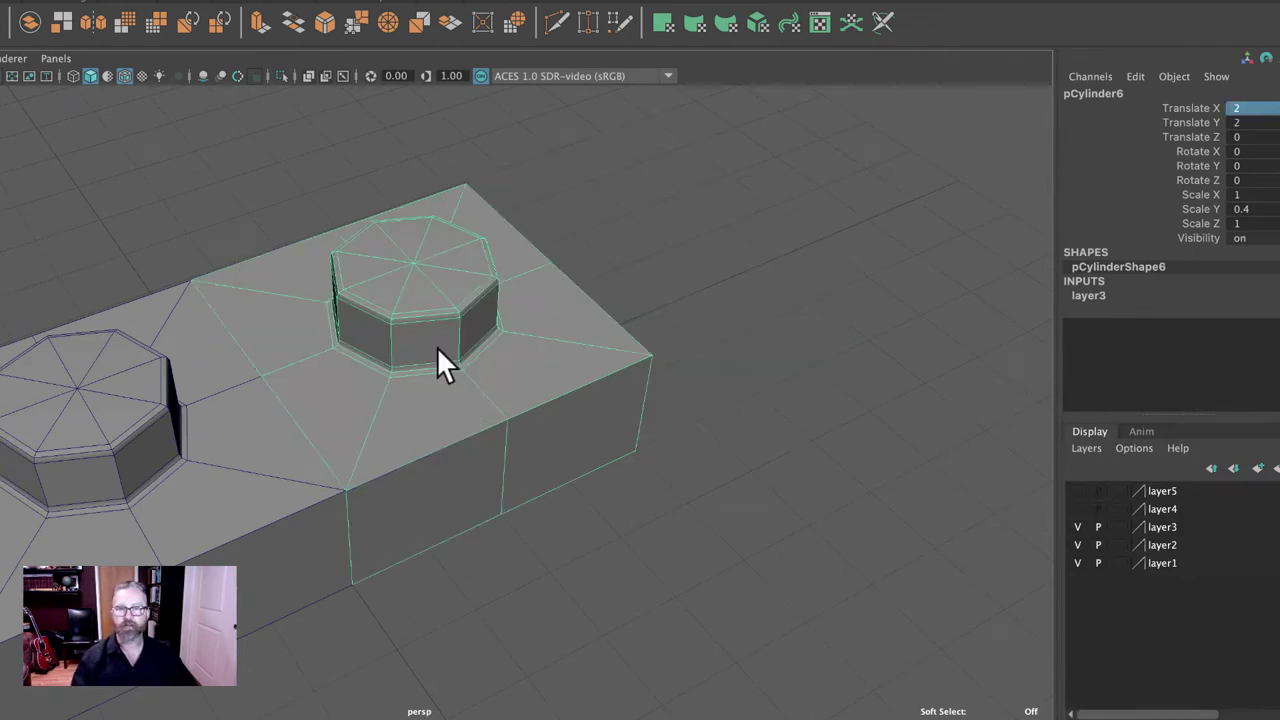
# Examine the seam where the two plates meet from several angles
pyautogui.press('w')
pyautogui.press('a')
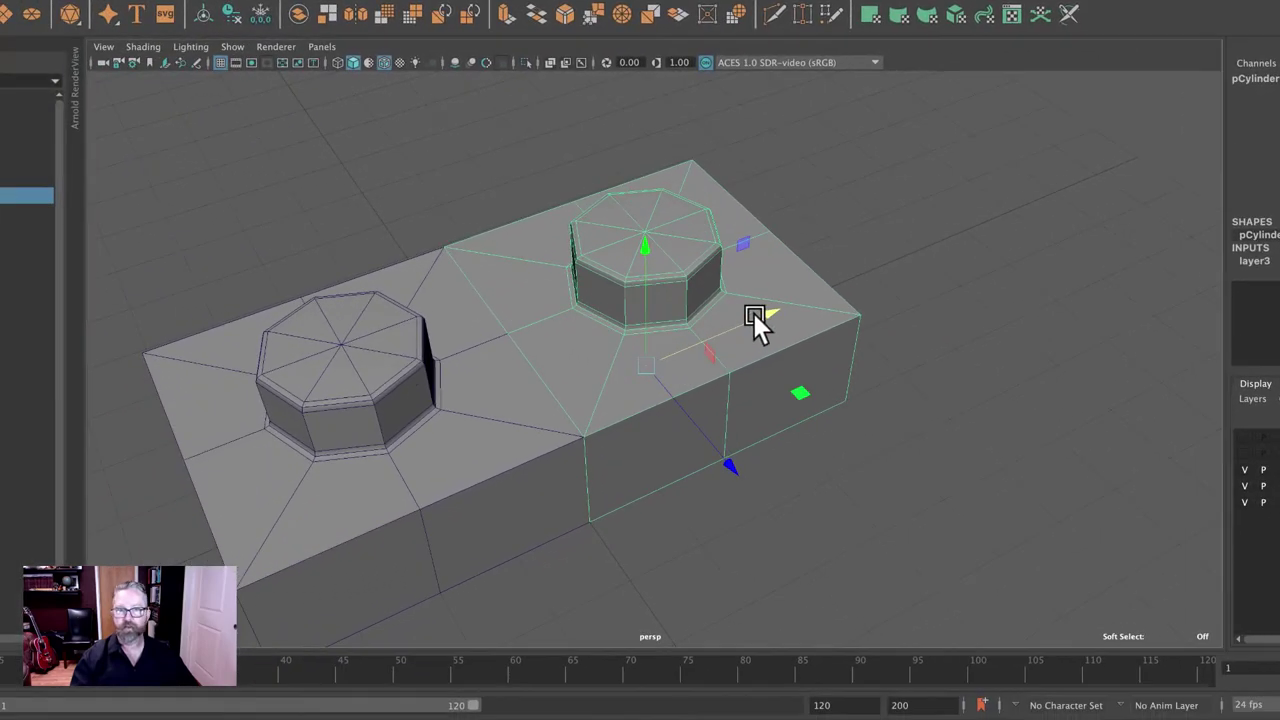
pyautogui.press('F10')
pyautogui.press('F8')
pyautogui.keyDown('alt'); pyautogui.moveTo(874, 266); pyautogui.dragTo(821, 335); pyautogui.keyUp('alt')
pyautogui.keyDown('alt'); pyautogui.moveTo(694, 322); pyautogui.dragTo(740, 328); pyautogui.keyUp('alt')
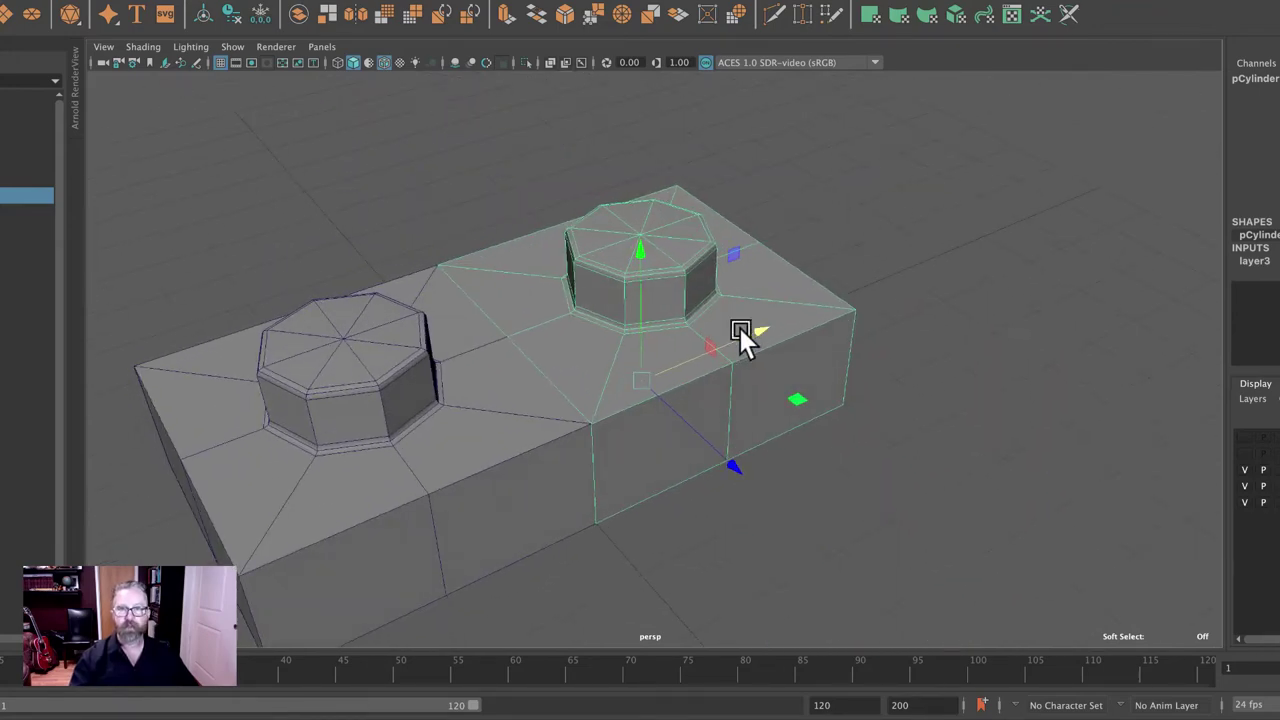
pyautogui.click(588, 410)
pyautogui.press('q')
pyautogui.keyDown('alt'); pyautogui.moveTo(966, 463); pyautogui.dragTo(768, 388); pyautogui.keyUp('alt')
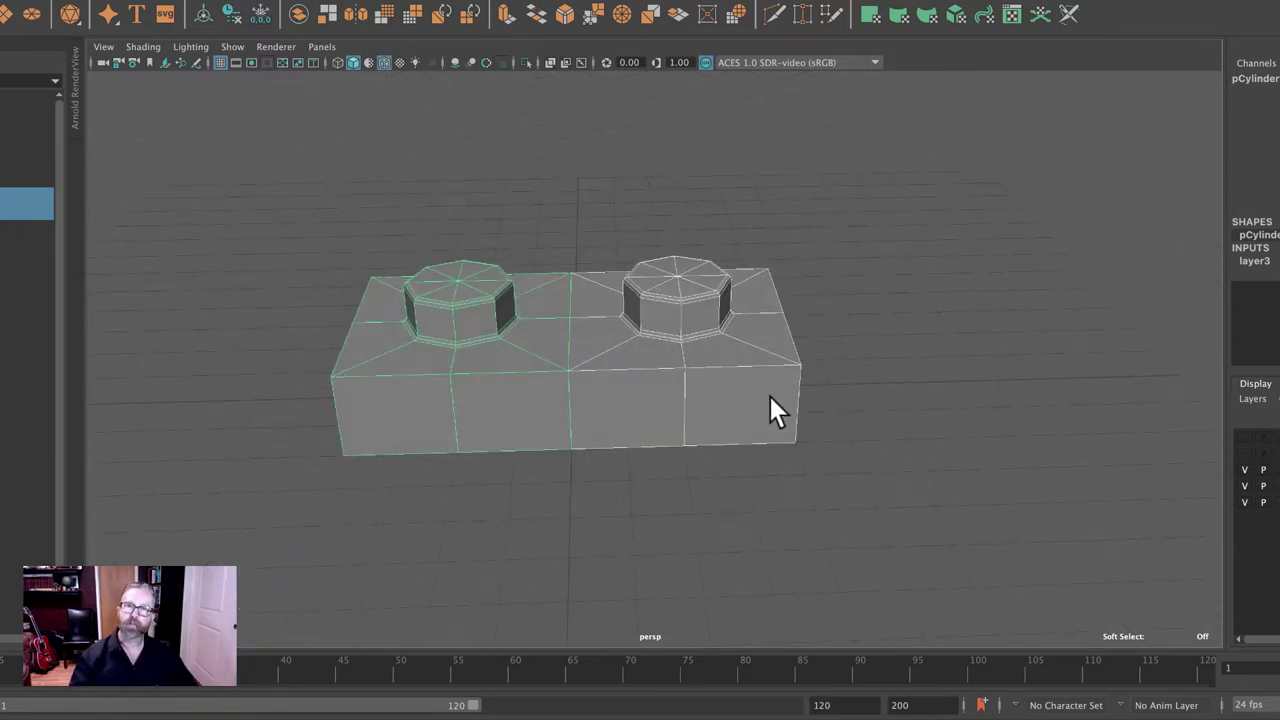
# Pull the original plate away from its copy along X to open a gap between their open sides
pyautogui.keyDown('alt'); pyautogui.moveTo(593, 402); pyautogui.dragTo(606, 371, button='right'); pyautogui.keyUp('alt')
pyautogui.click(613, 367)
pyautogui.press('w')
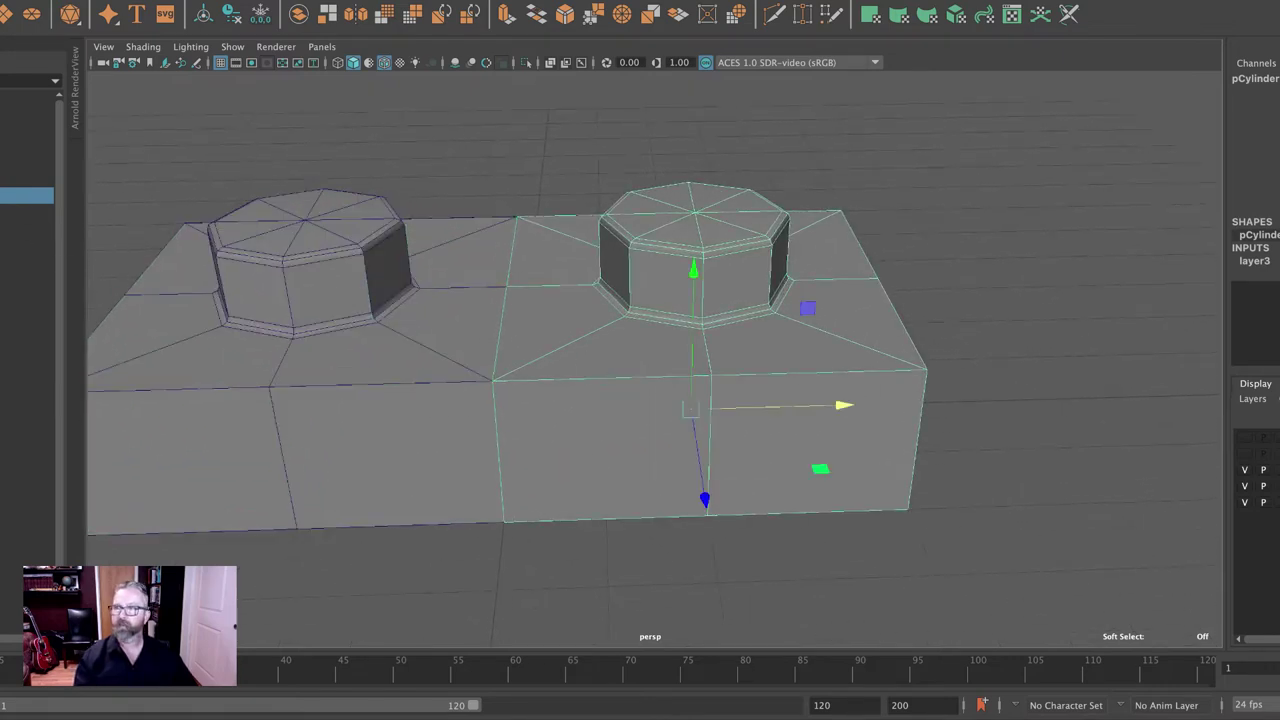
pyautogui.moveTo(845, 404); pyautogui.dragTo(902, 373)
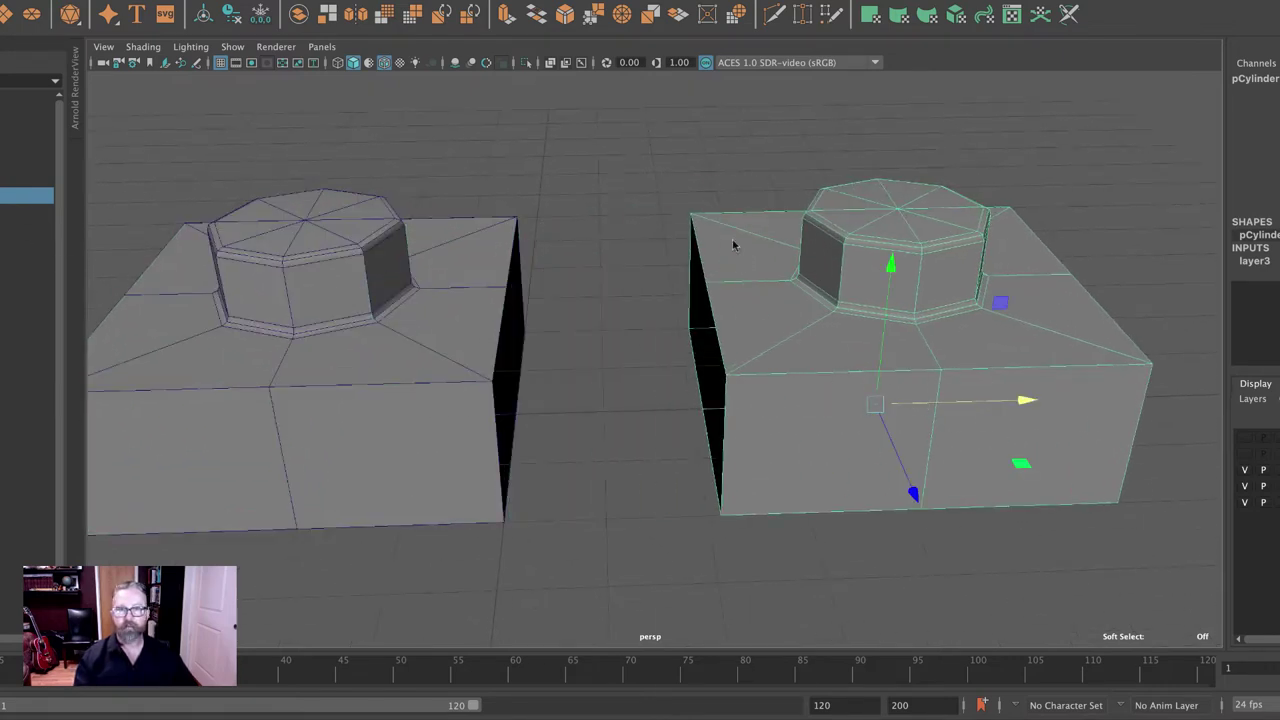
# Display the vertices of both plates and compare the facing front top corners along the open sides
pyautogui.moveTo(733, 245); pyautogui.dragTo(692, 238, button='right')
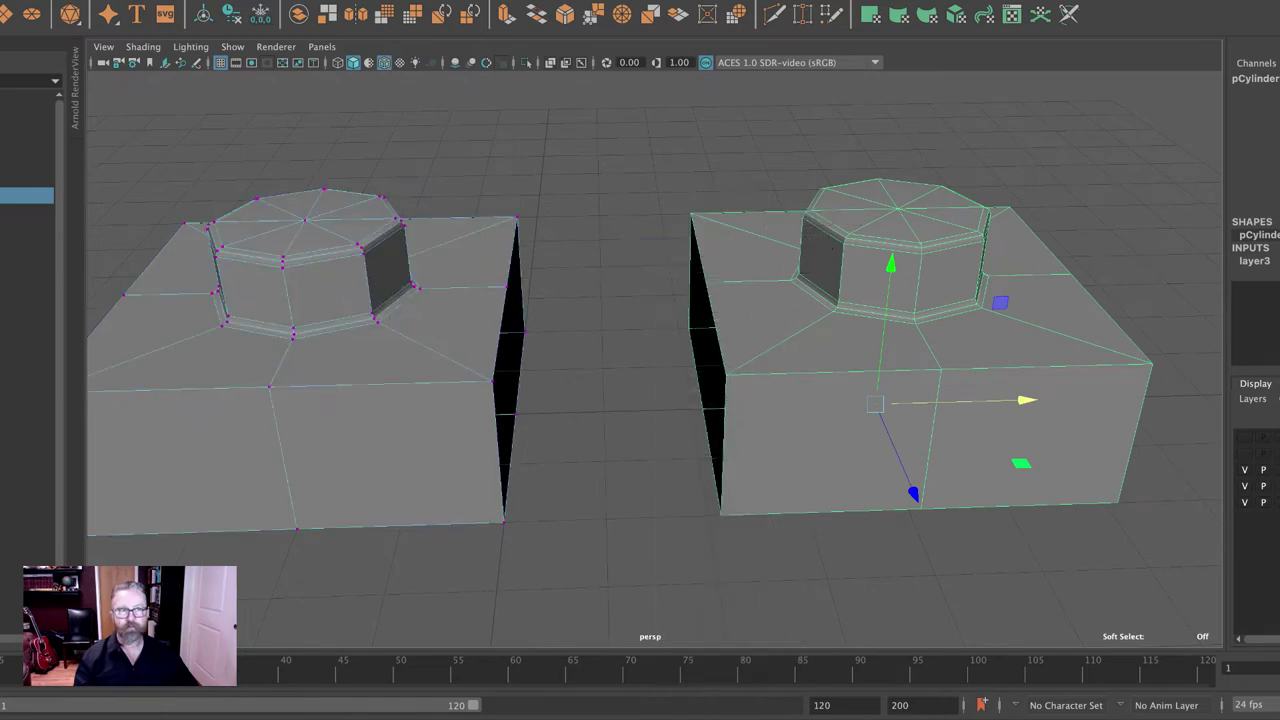
pyautogui.press('F8')
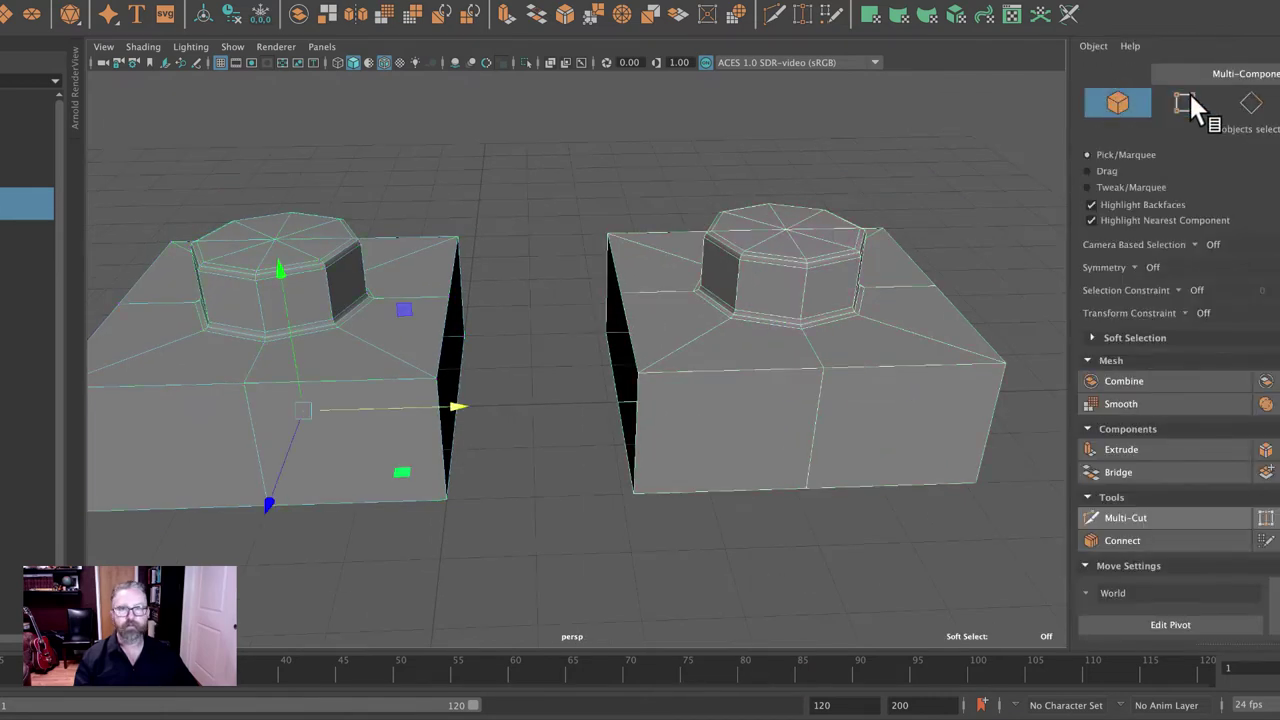
pyautogui.moveTo(669, 371); pyautogui.dragTo(585, 365, button='right')
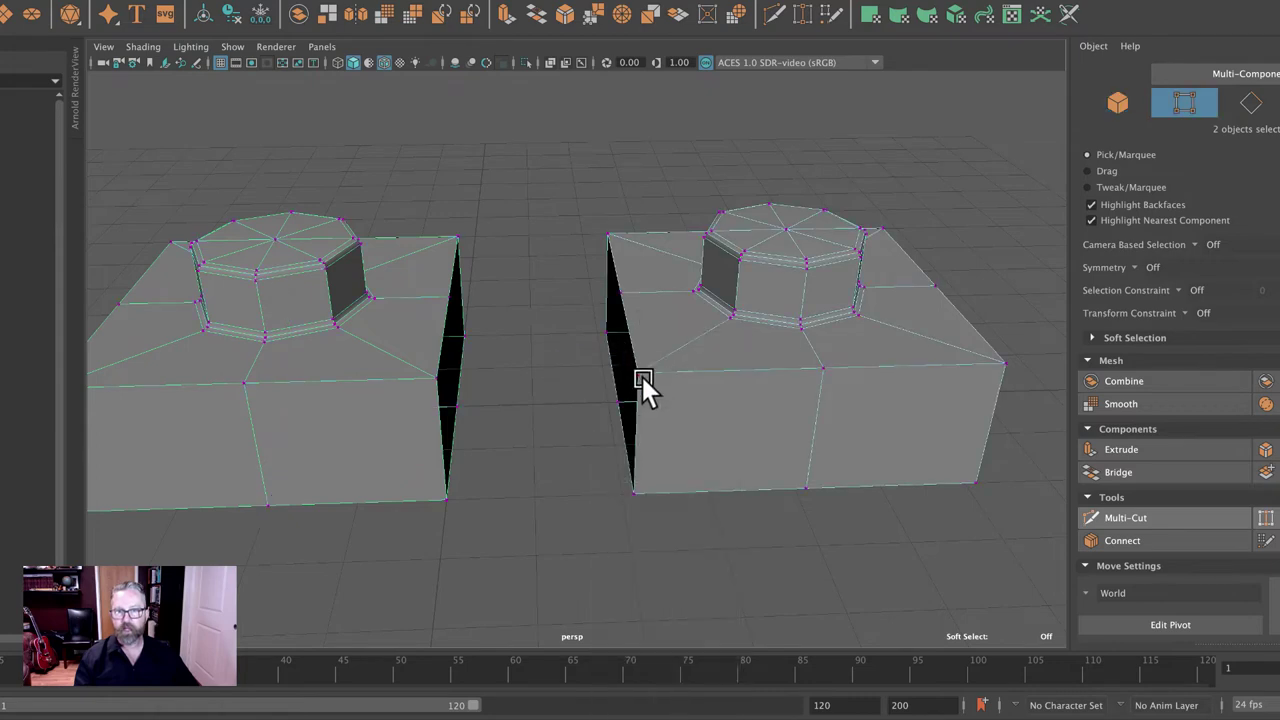
pyautogui.click(637, 372)
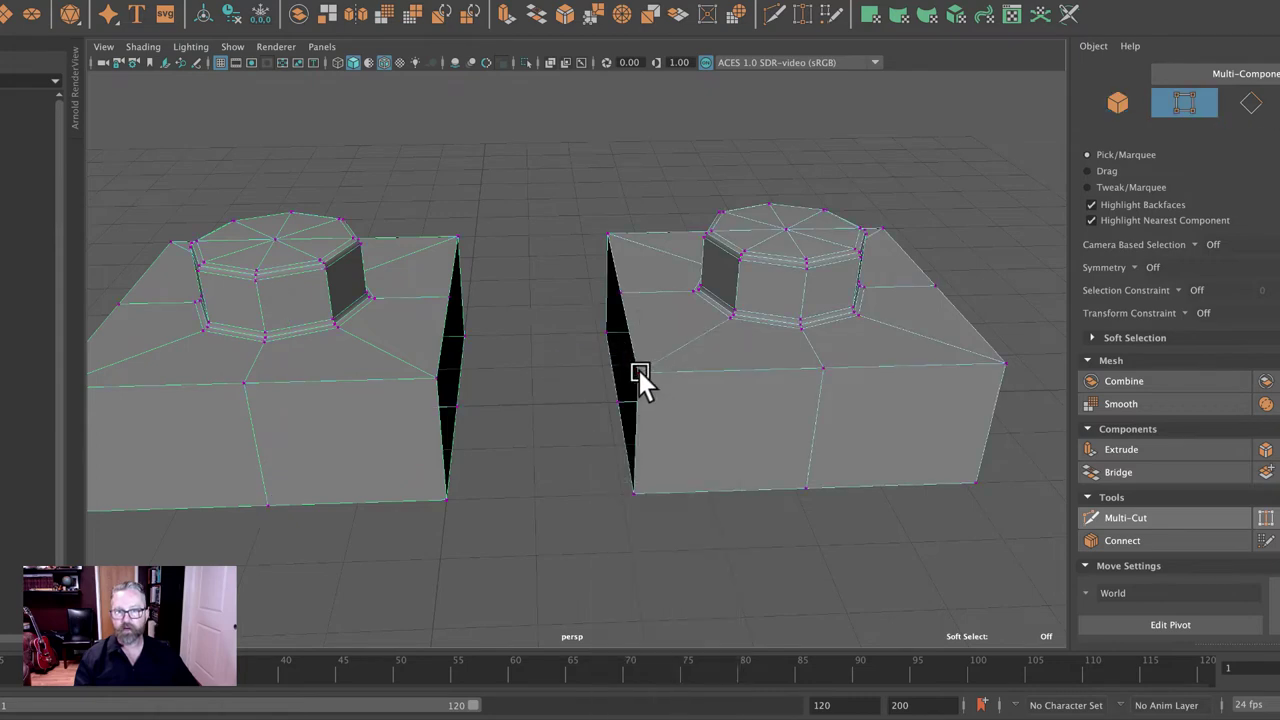
pyautogui.click(436, 378)
pyautogui.moveTo(779, 289); pyautogui.dragTo(700, 287, button='right')
pyautogui.click(806, 268)
pyautogui.moveTo(851, 320); pyautogui.dragTo(980, 271, button='right')
pyautogui.hotkey('ctrl', 'a')
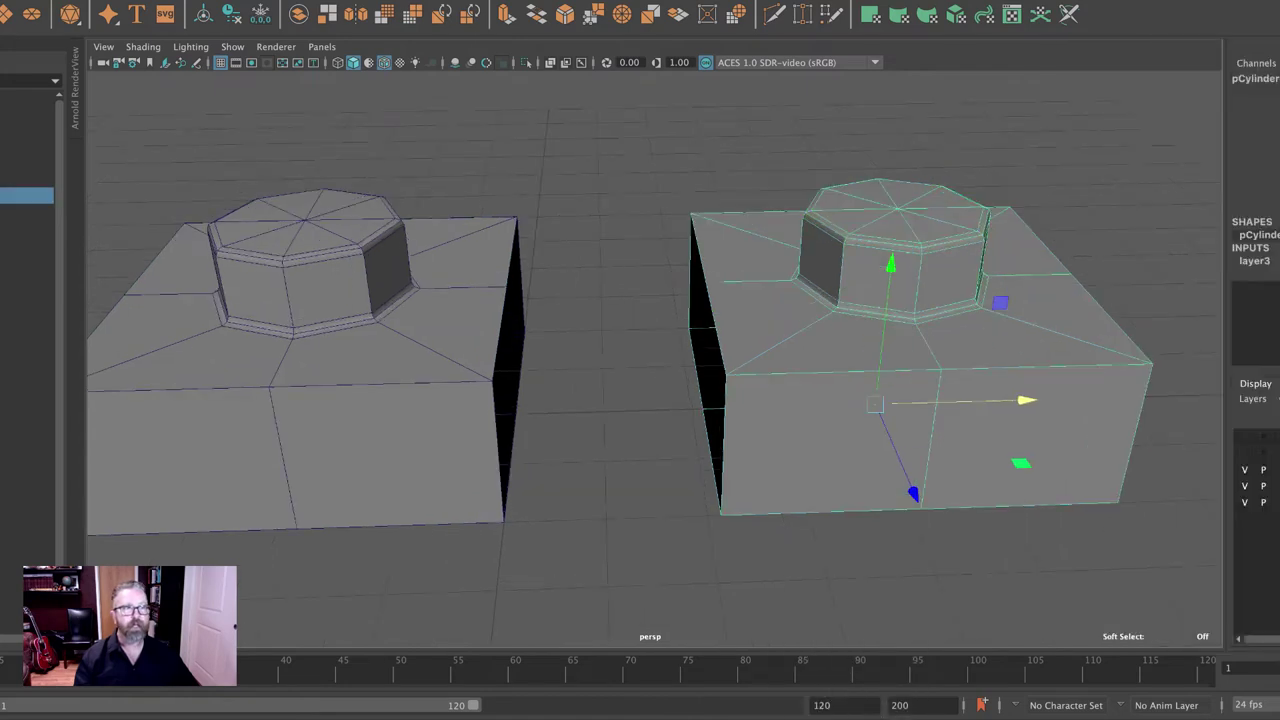
# Return the original plate flush against its copy and examine the corner they share up close
pyautogui.moveTo(1220, 288); pyautogui.dragTo(1041, 284, button='middle')
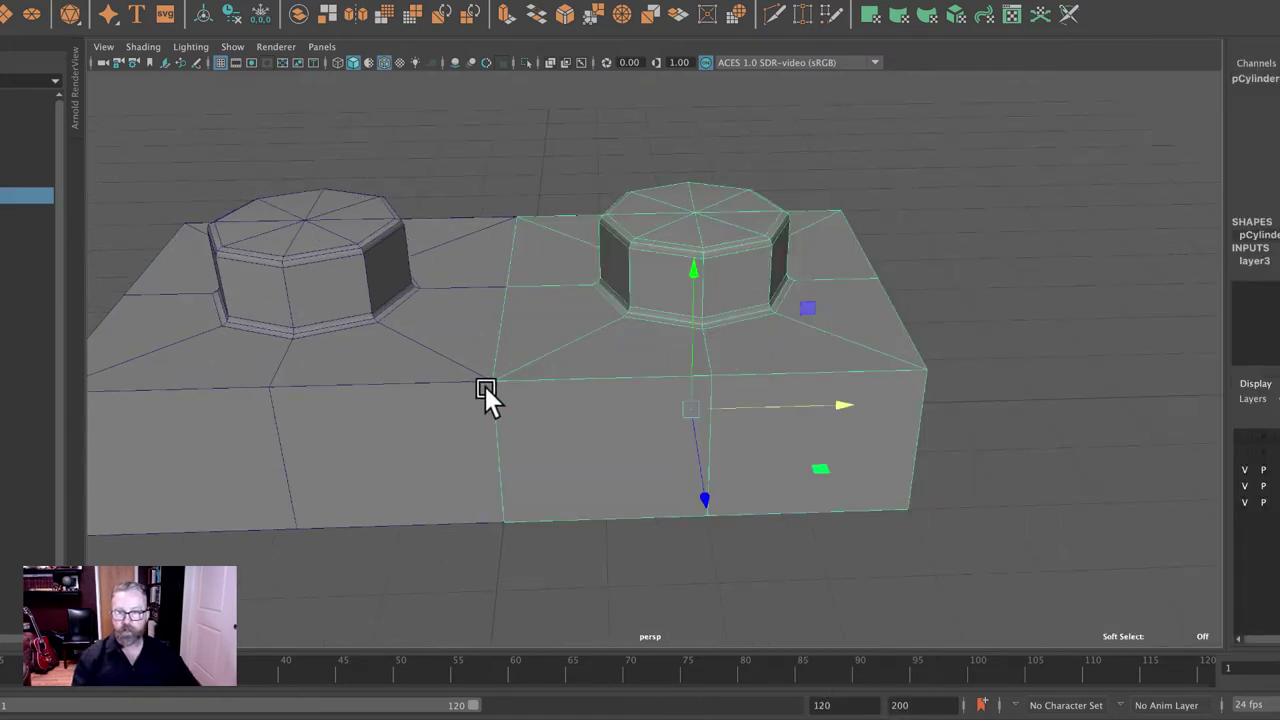
pyautogui.scroll(6, 490, 385)
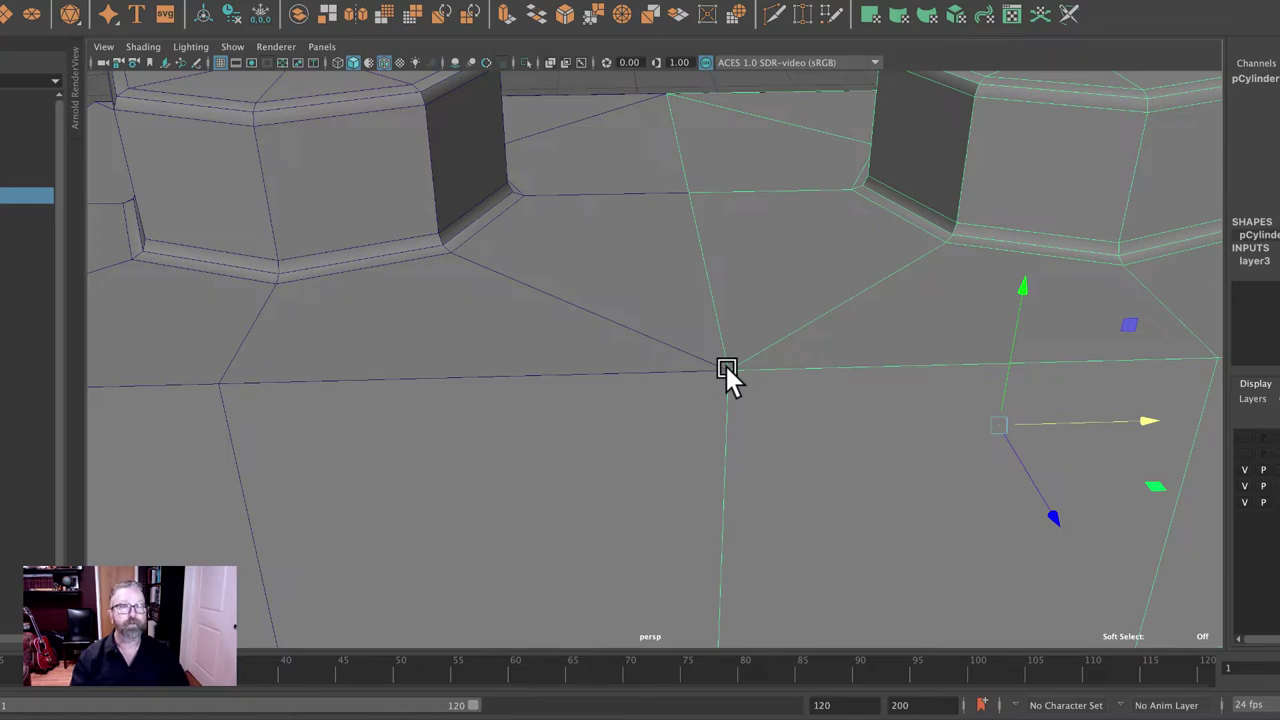
pyautogui.keyDown('alt'); pyautogui.moveTo(726, 366); pyautogui.dragTo(425, 250, button='right'); pyautogui.keyUp('alt')
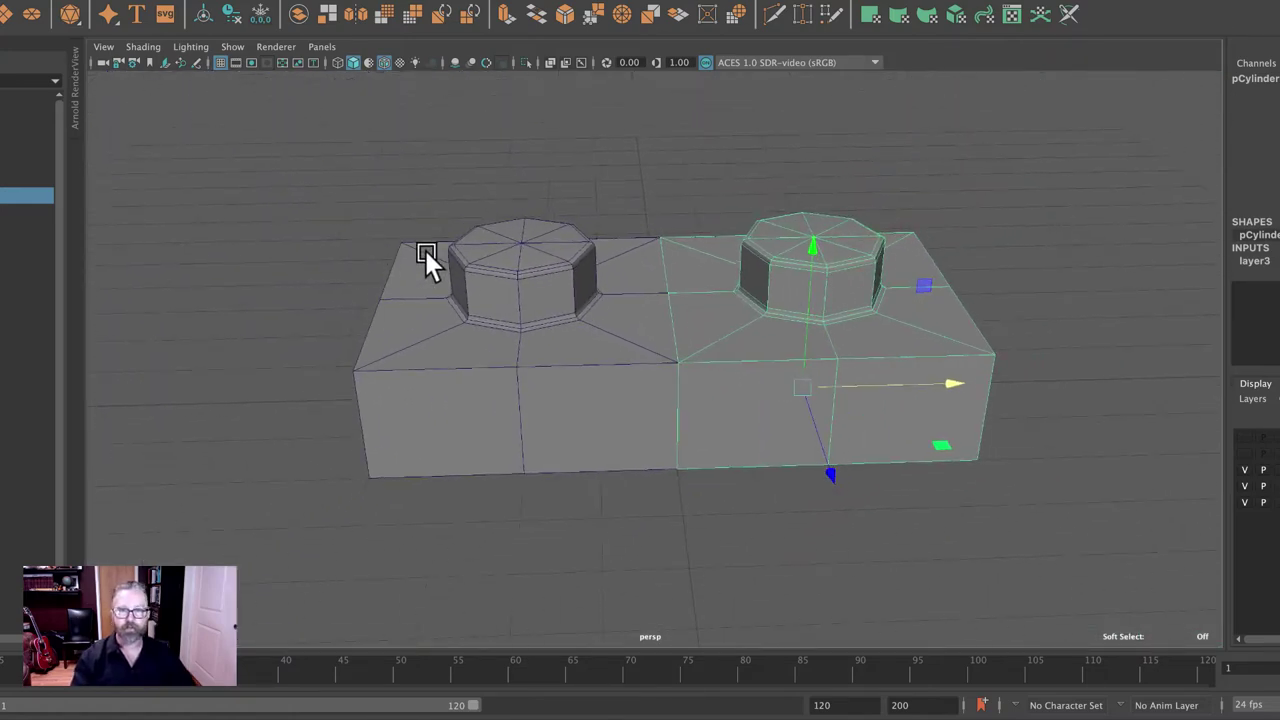
# Select both 1x1 plates together and bring up the mesh modeling tools
pyautogui.press('q')
pyautogui.keyDown('shift'); pyautogui.click(544, 281); pyautogui.keyUp('shift')
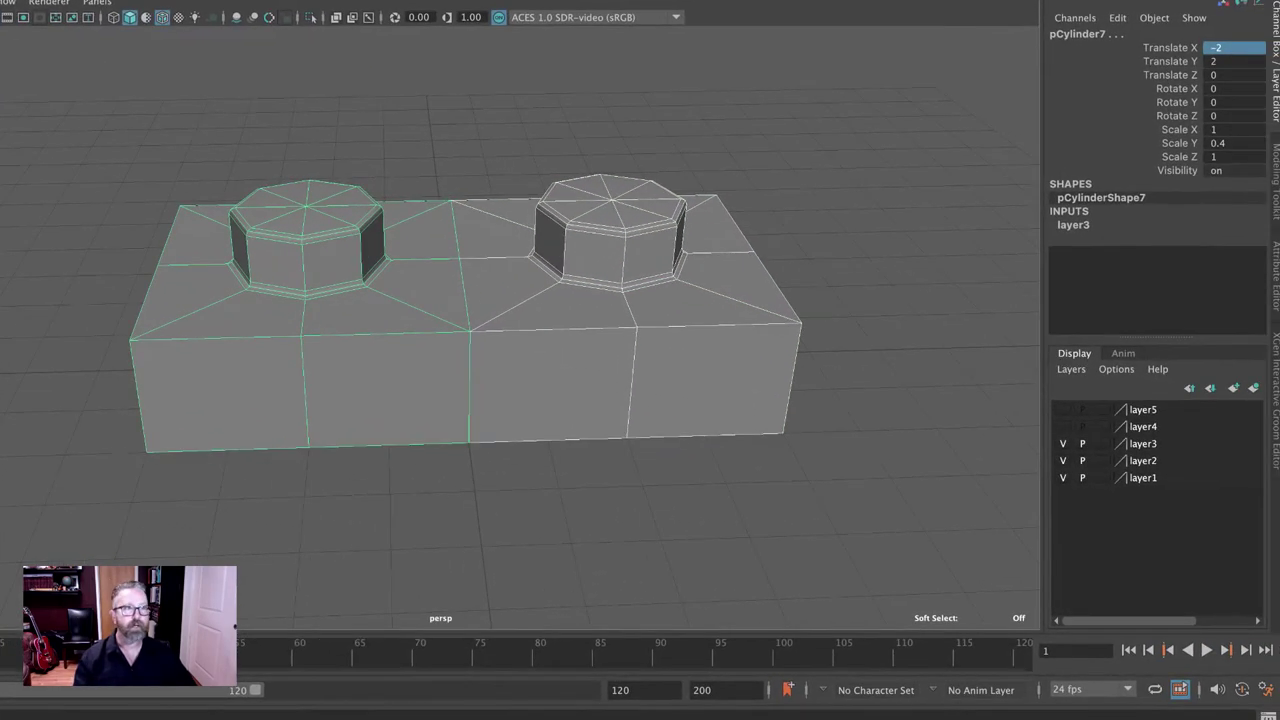
pyautogui.click(1274, 168)
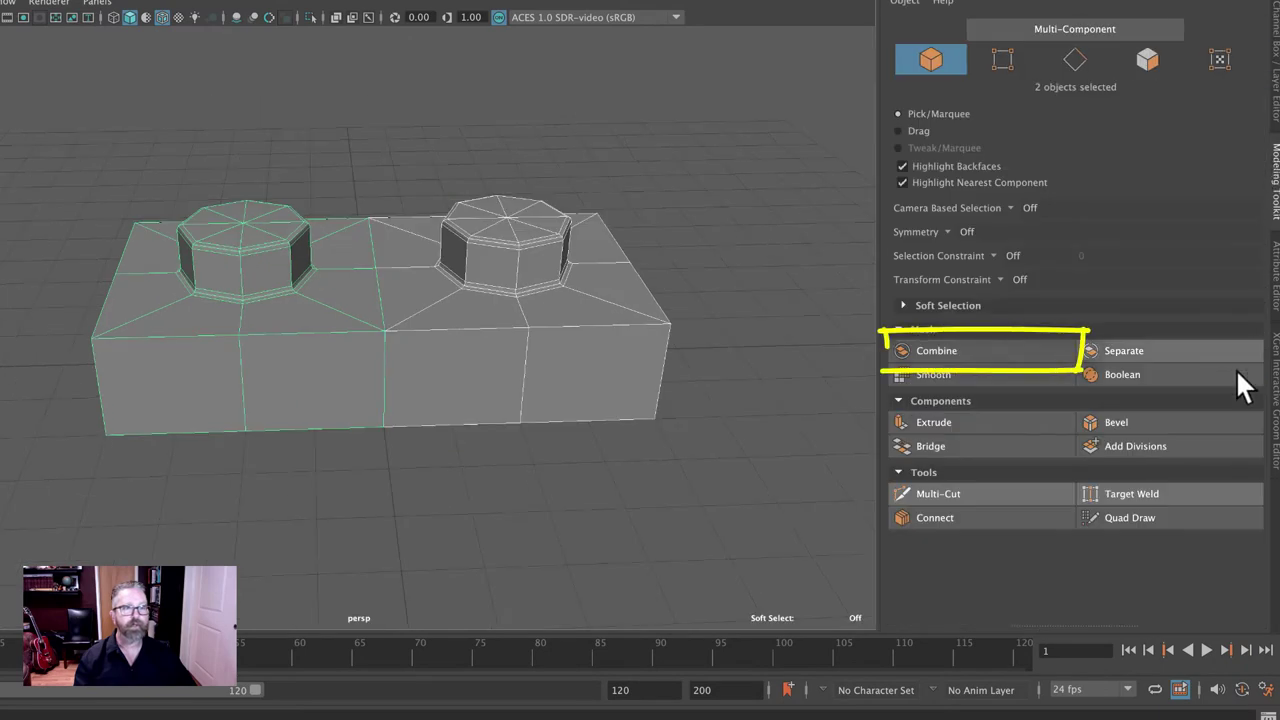
# Combine the two selected brick halves into one mesh and enter vertex selection mode
pyautogui.click(940, 351)
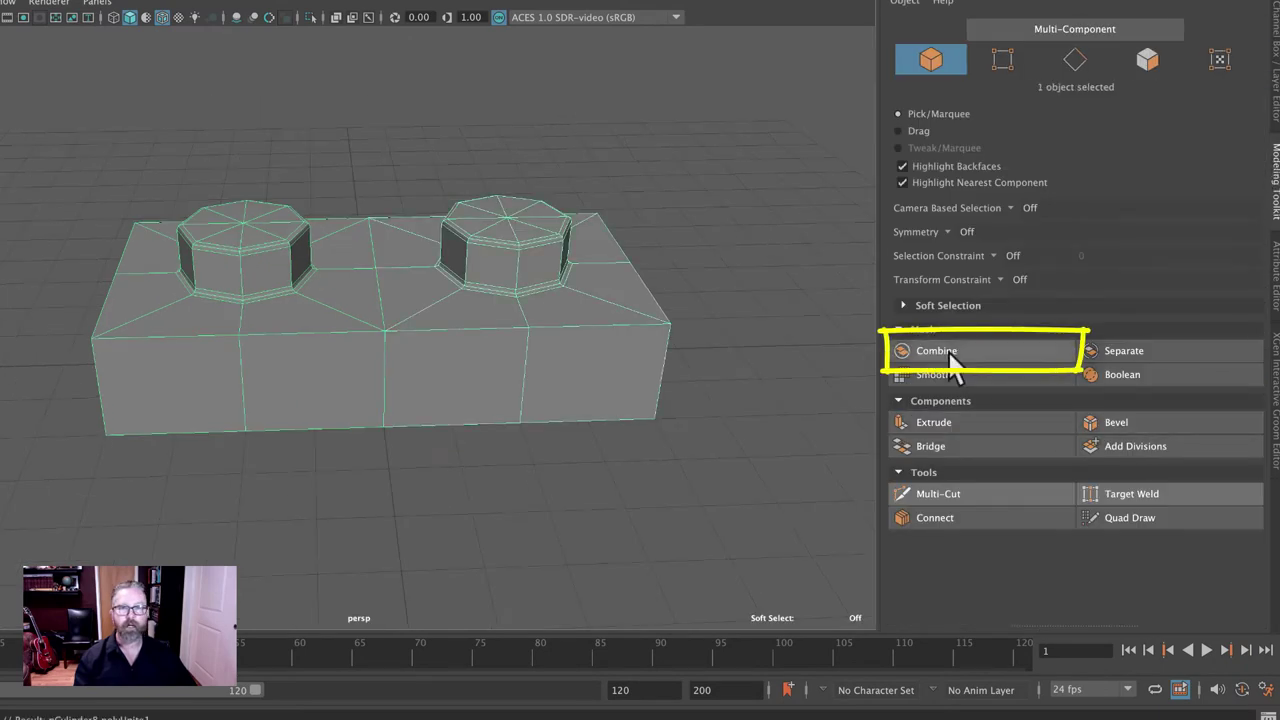
pyautogui.click(1002, 57)
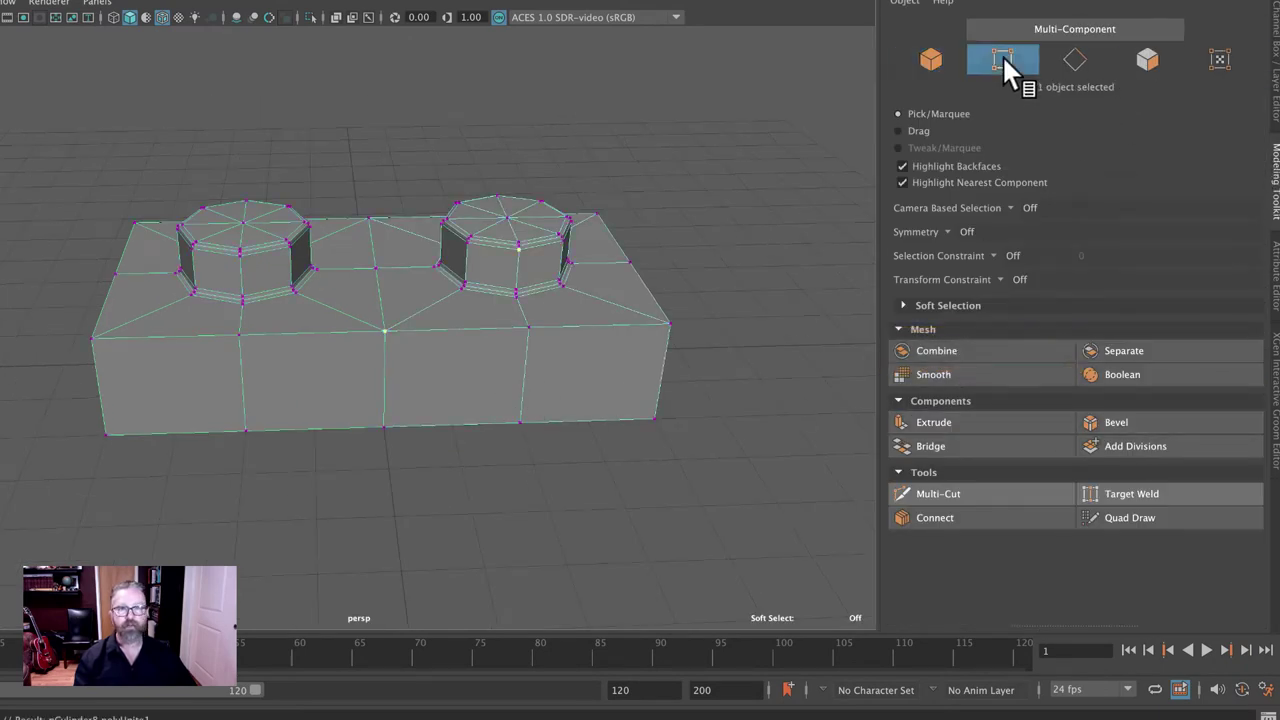
# Try moving the front middle vertex along X to test the seam, and undo the vertex moves
pyautogui.click(388, 380)
pyautogui.click(385, 329)
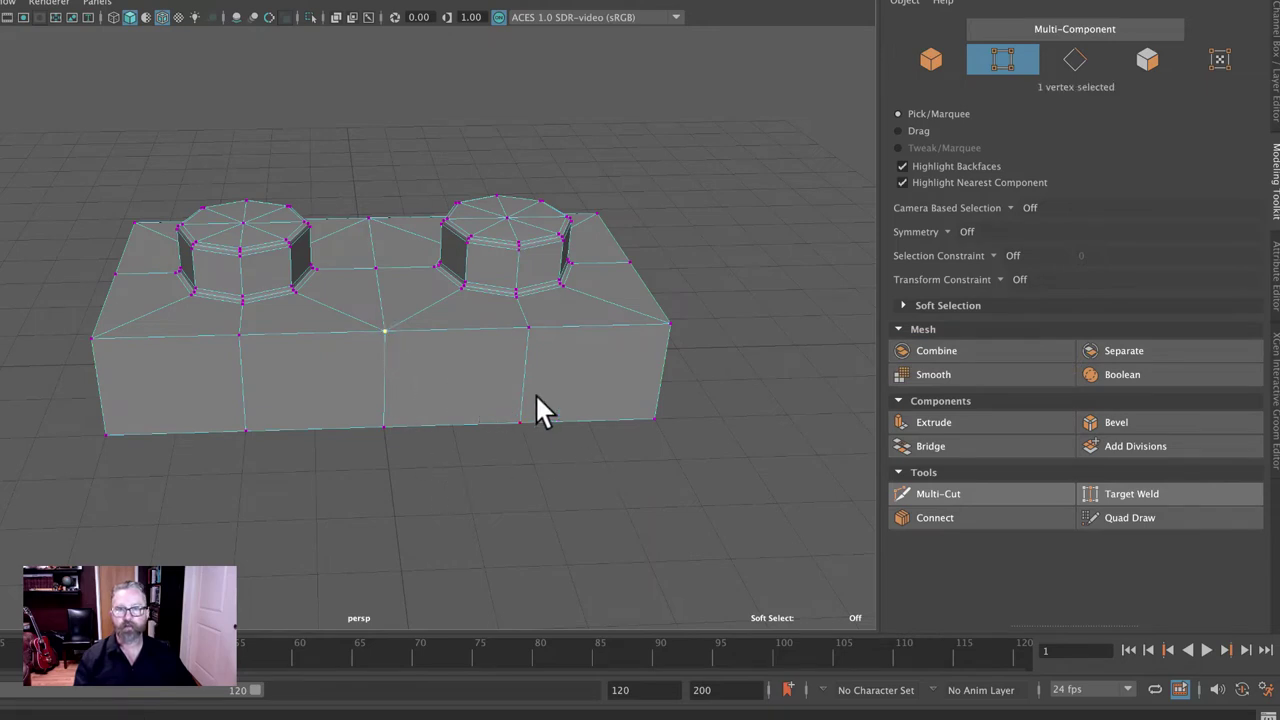
pyautogui.press('w')
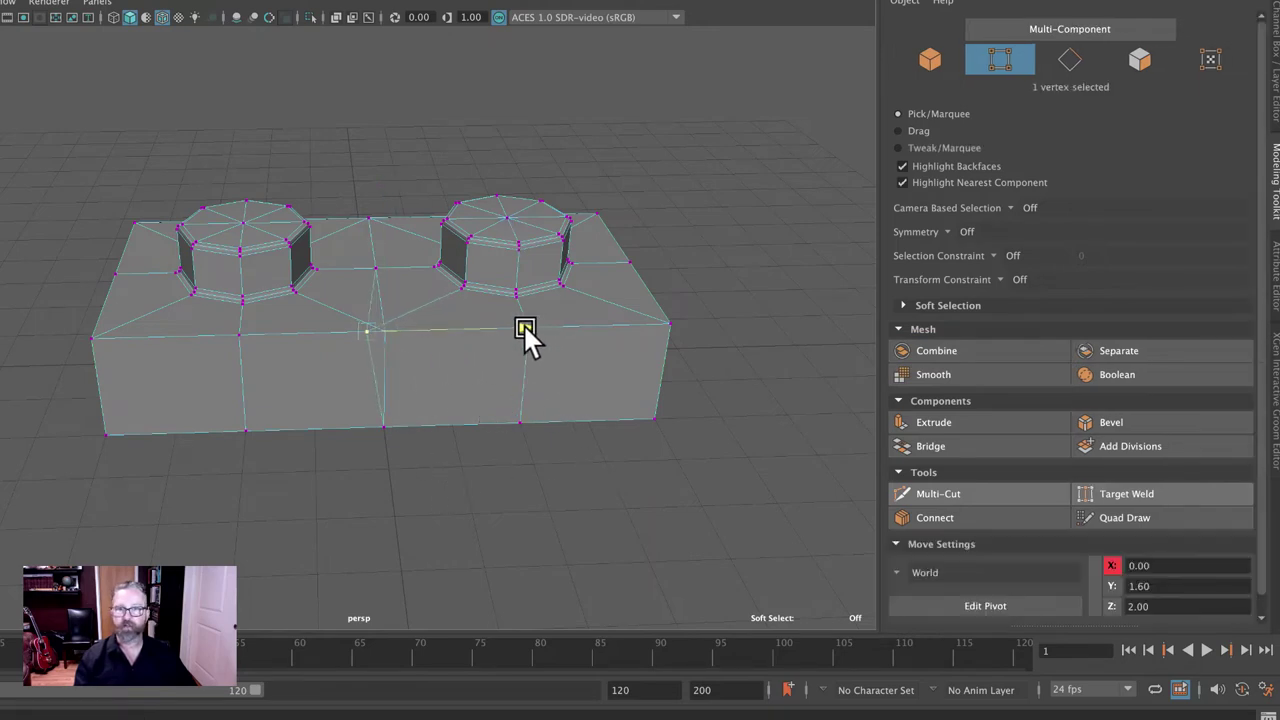
pyautogui.moveTo(523, 323)
pyautogui.mouseDown(button='middle')
pyautogui.moveTo(596, 328)
pyautogui.moveTo(504, 325)
pyautogui.mouseUp(button='middle')
pyautogui.hotkey('ctrl', 'z')
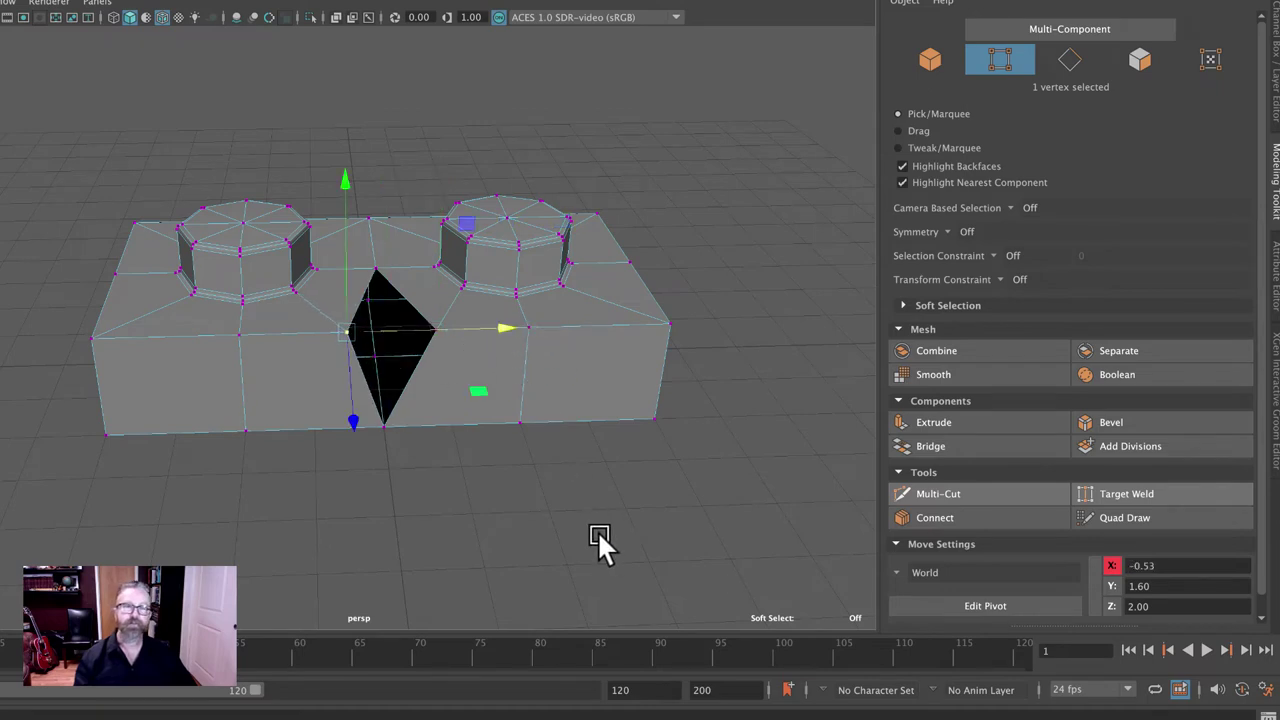
pyautogui.hotkey('ctrl', 'z')
pyautogui.hotkey('ctrl', 'z')
pyautogui.hotkey('ctrl', 'z')
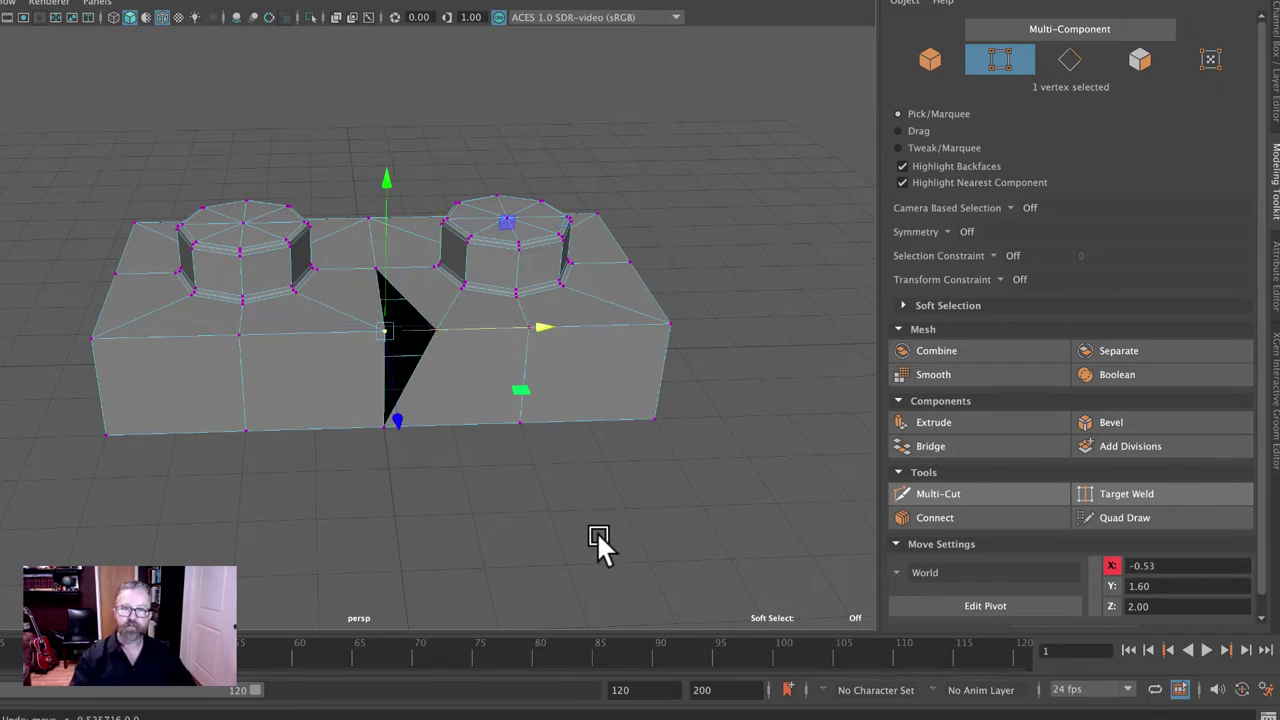
# Select all vertices of the brick and review the Merge Vertices threshold and two-vertex options
pyautogui.scroll(5, 419, 479)
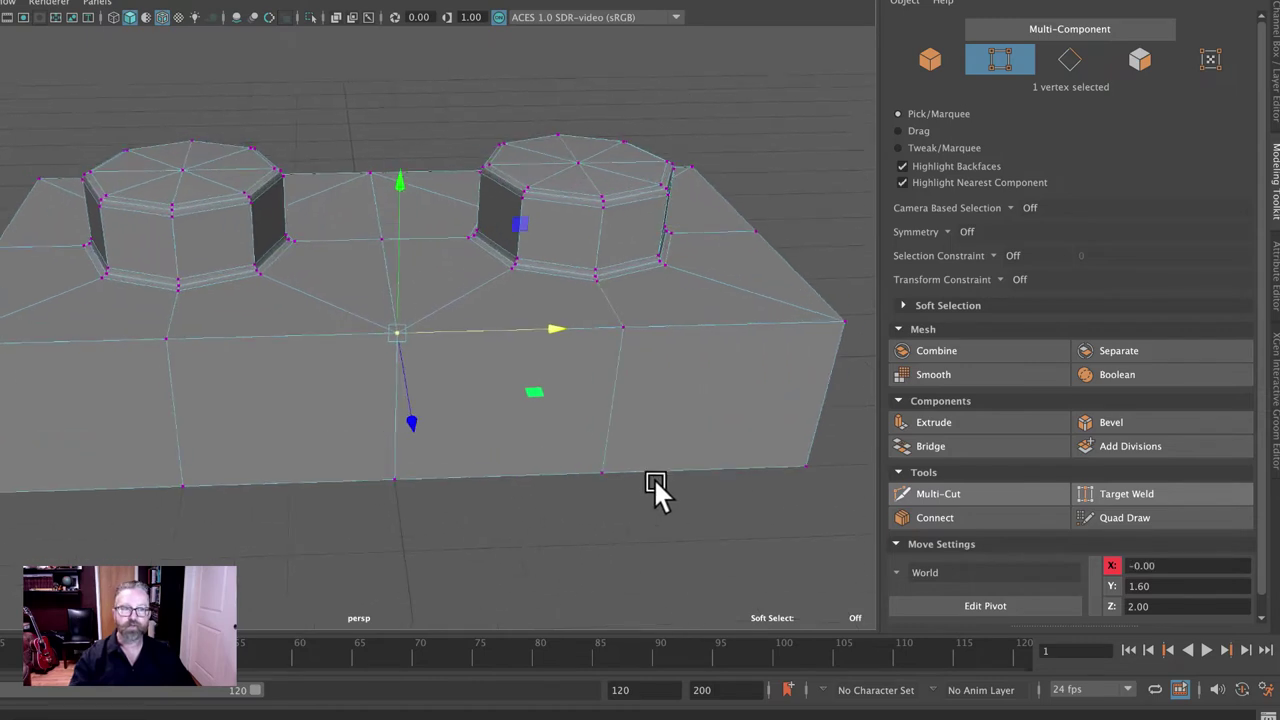
pyautogui.moveTo(586, 287); pyautogui.dragTo(414, 457, button='right')
pyautogui.moveTo(3, 118); pyautogui.dragTo(742, 489)
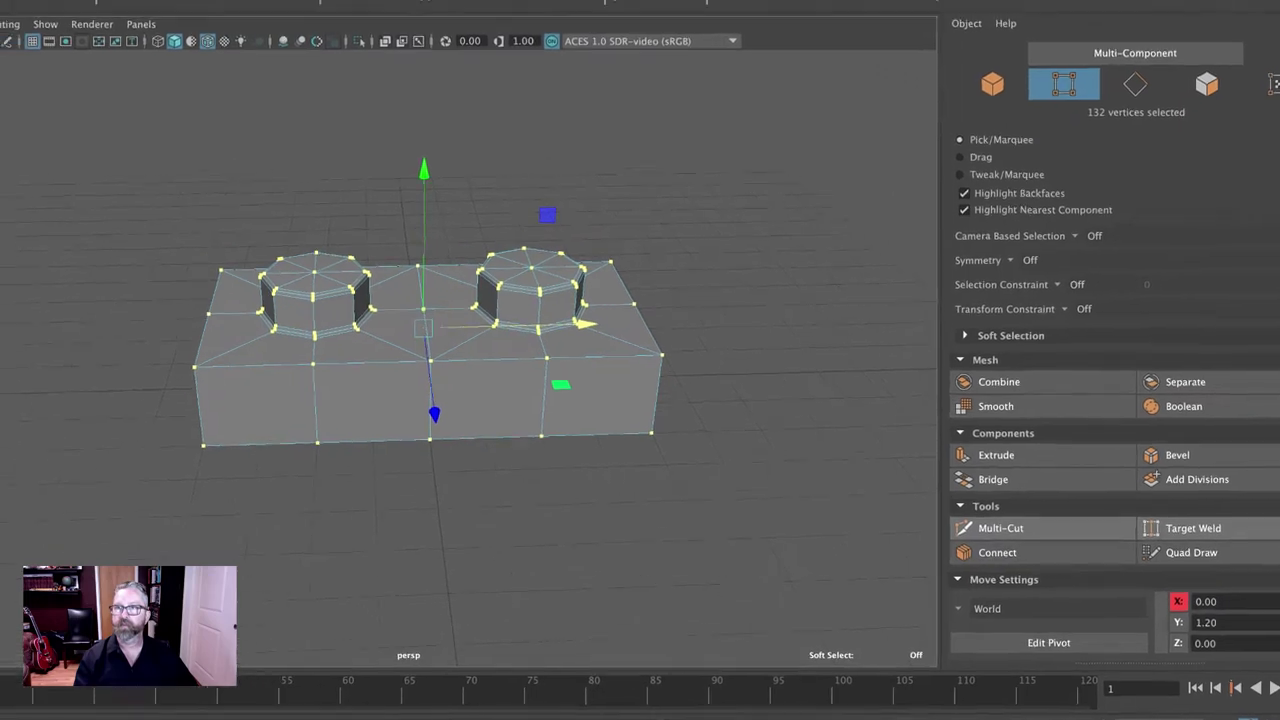
pyautogui.click(130, 7)
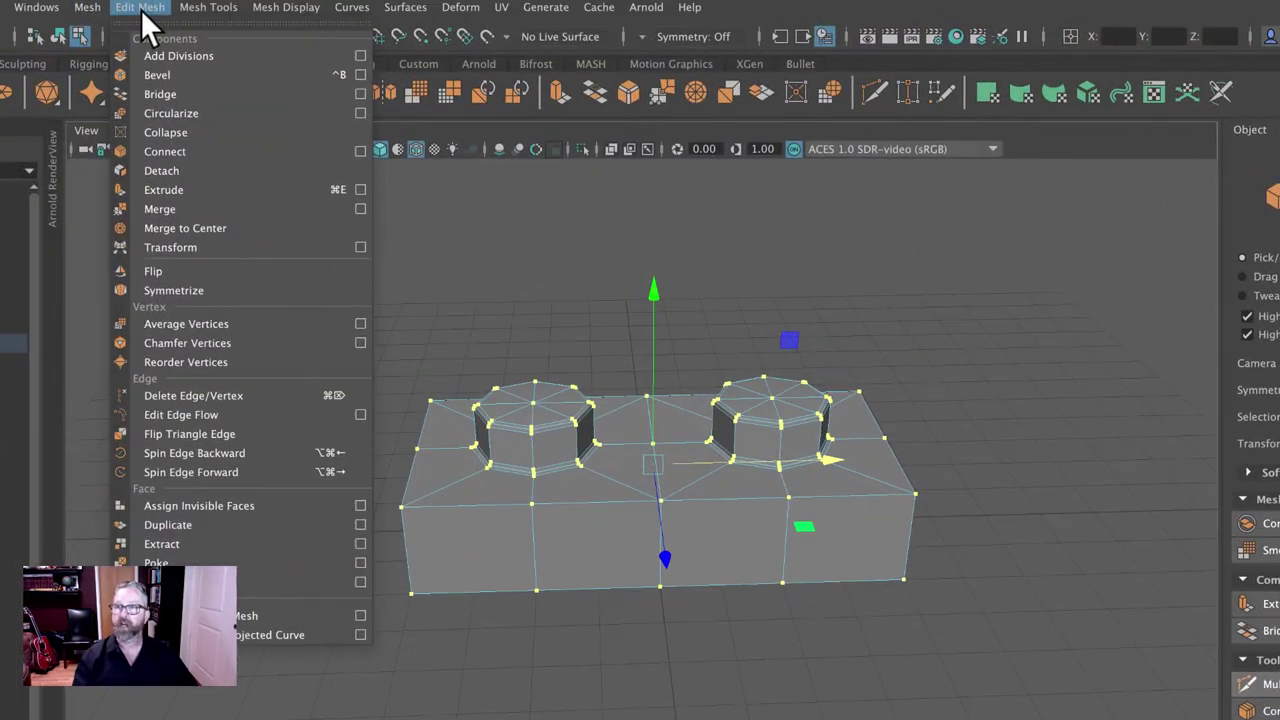
pyautogui.click(361, 210)
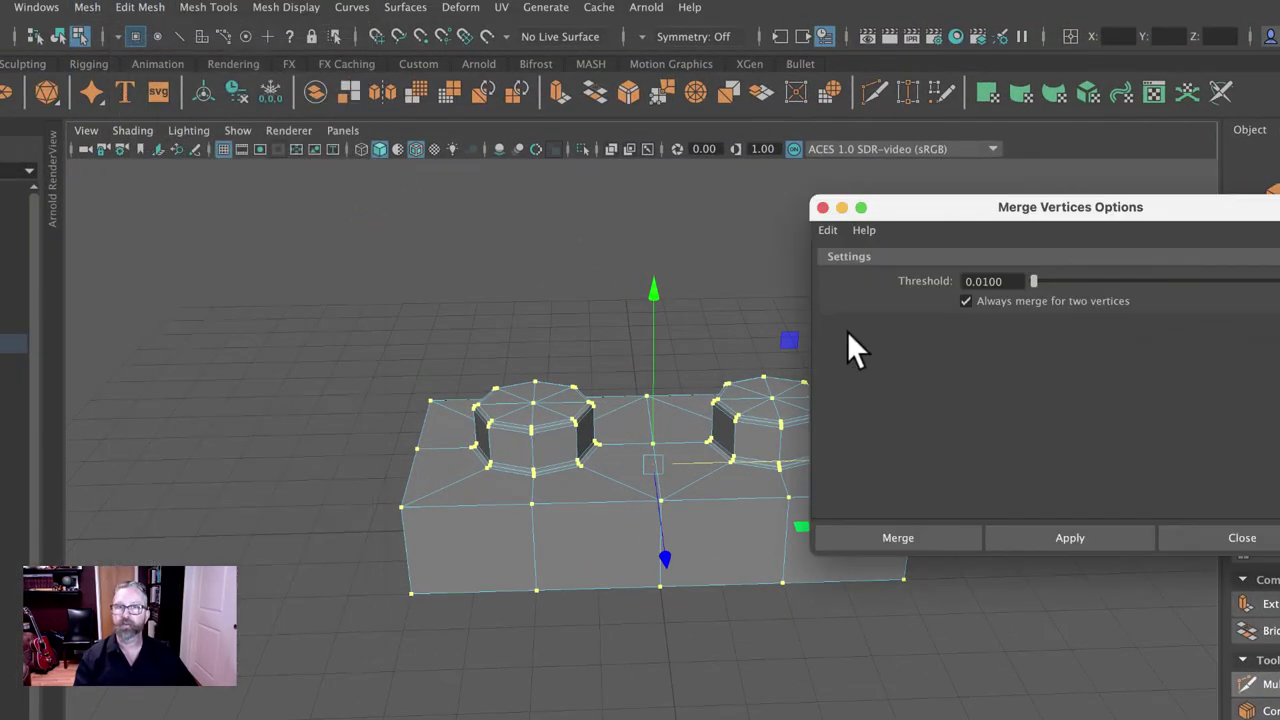
pyautogui.click(966, 301)
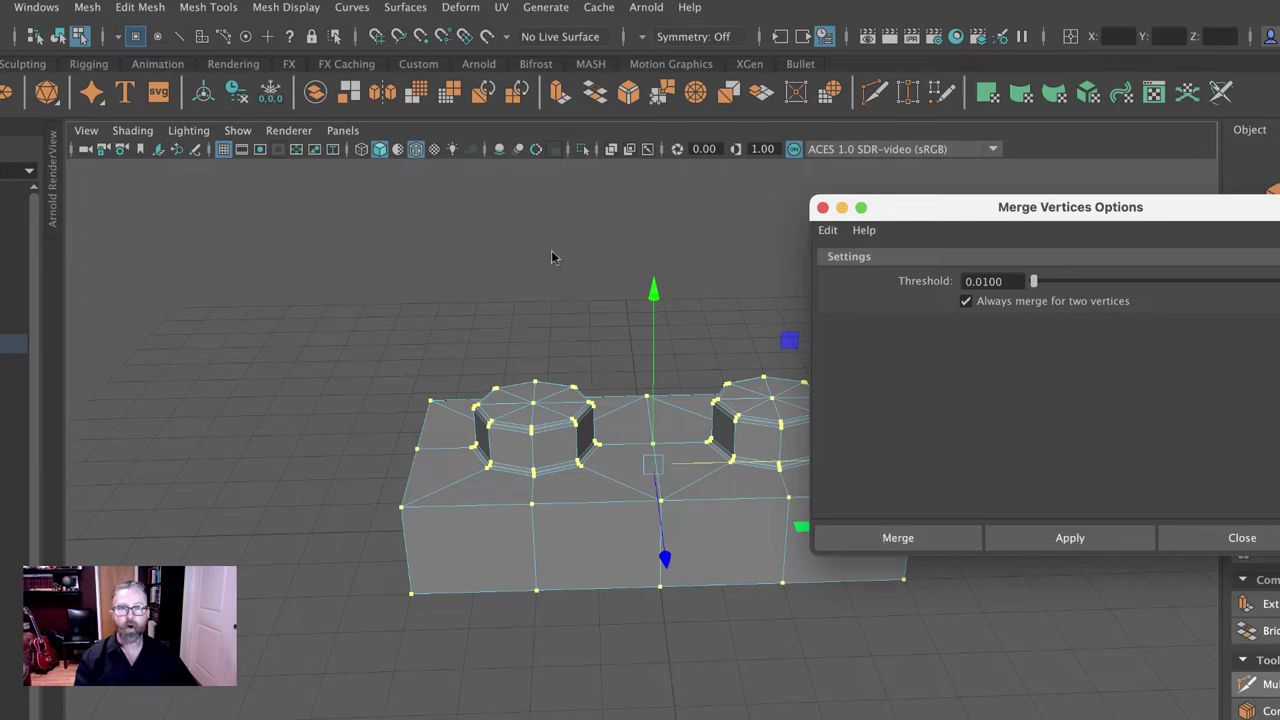
pyautogui.click(822, 207)
# Reselect all vertices of the combined brick and merge them to weld the centre seam
pyautogui.click(357, 265)
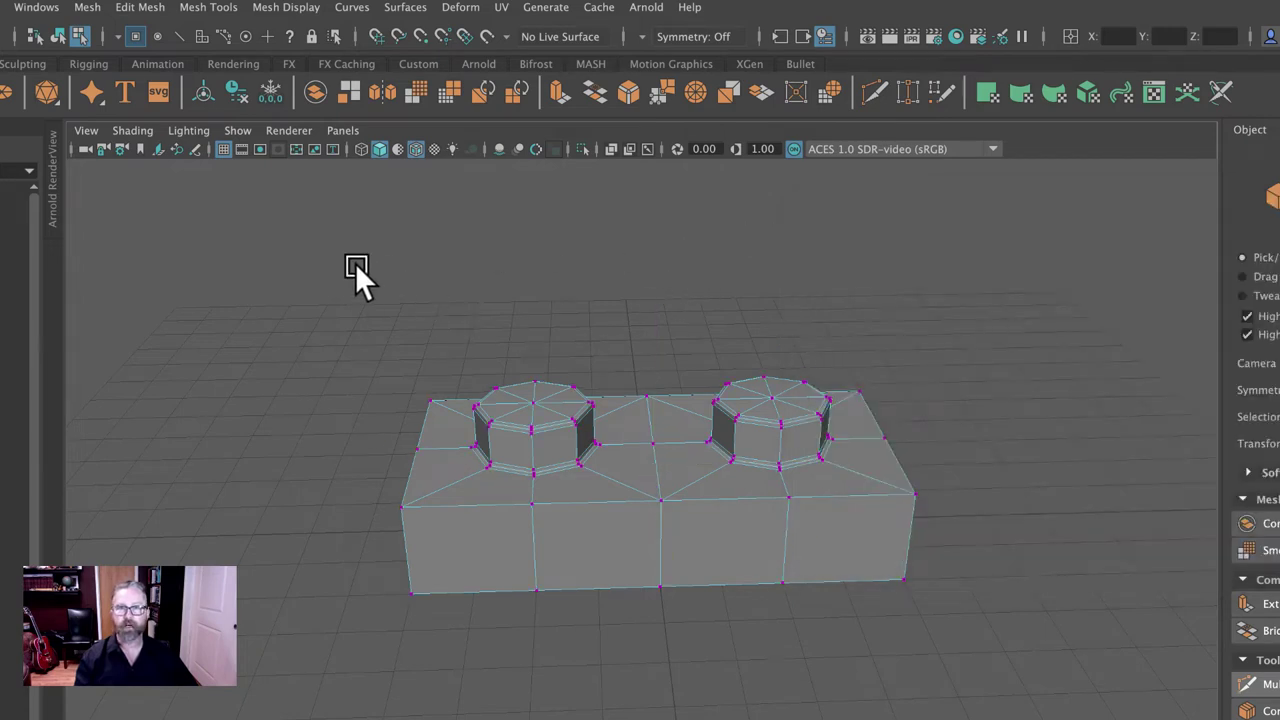
pyautogui.moveTo(300, 250); pyautogui.dragTo(1020, 690)
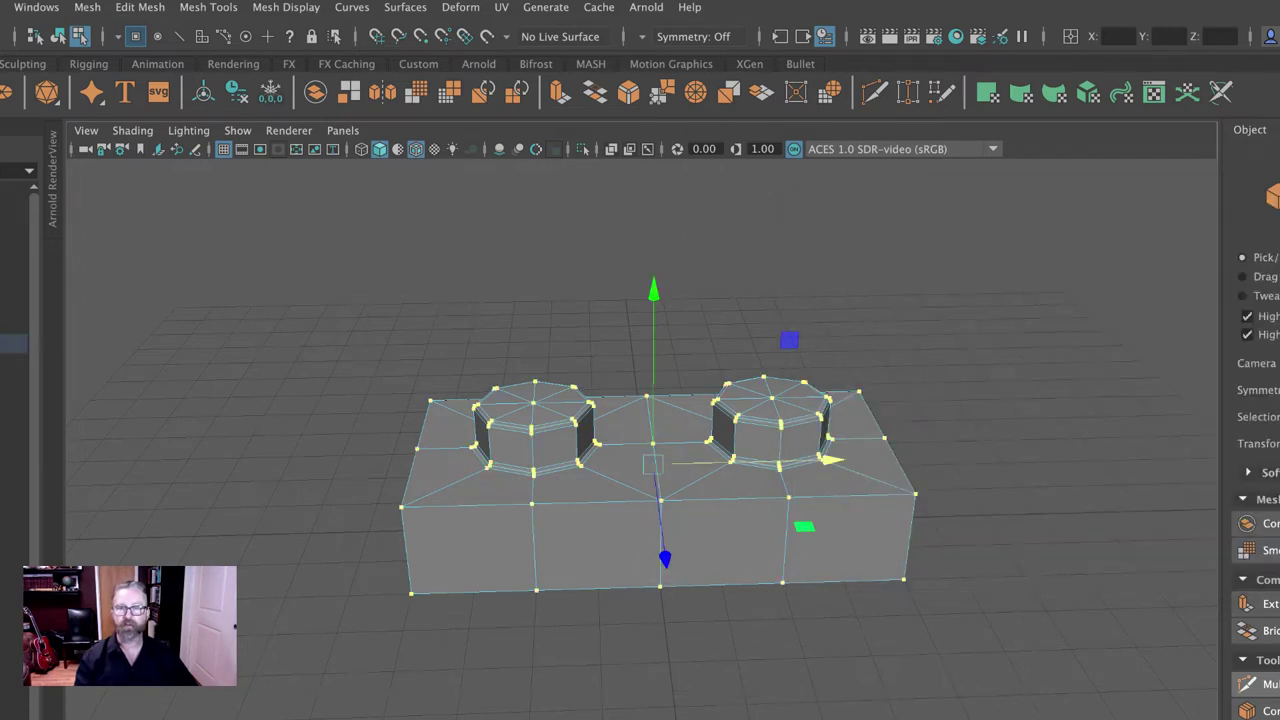
pyautogui.click(125, 8)
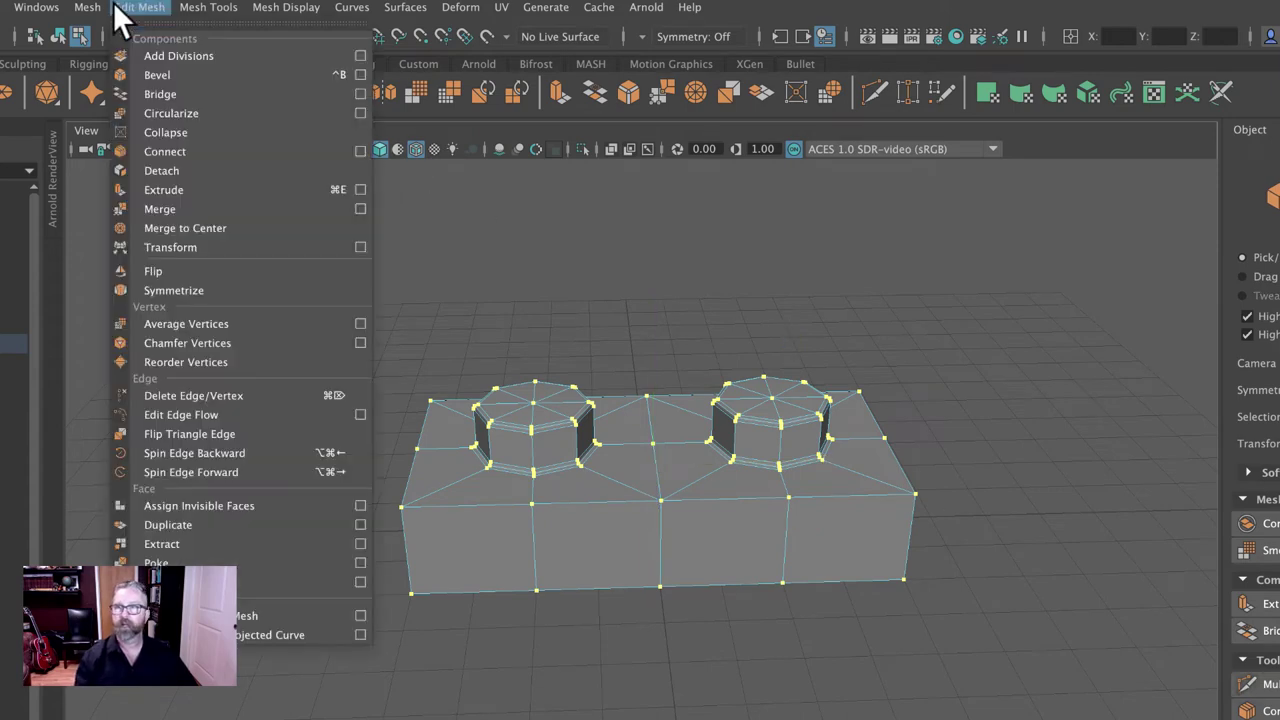
pyautogui.click(158, 209)
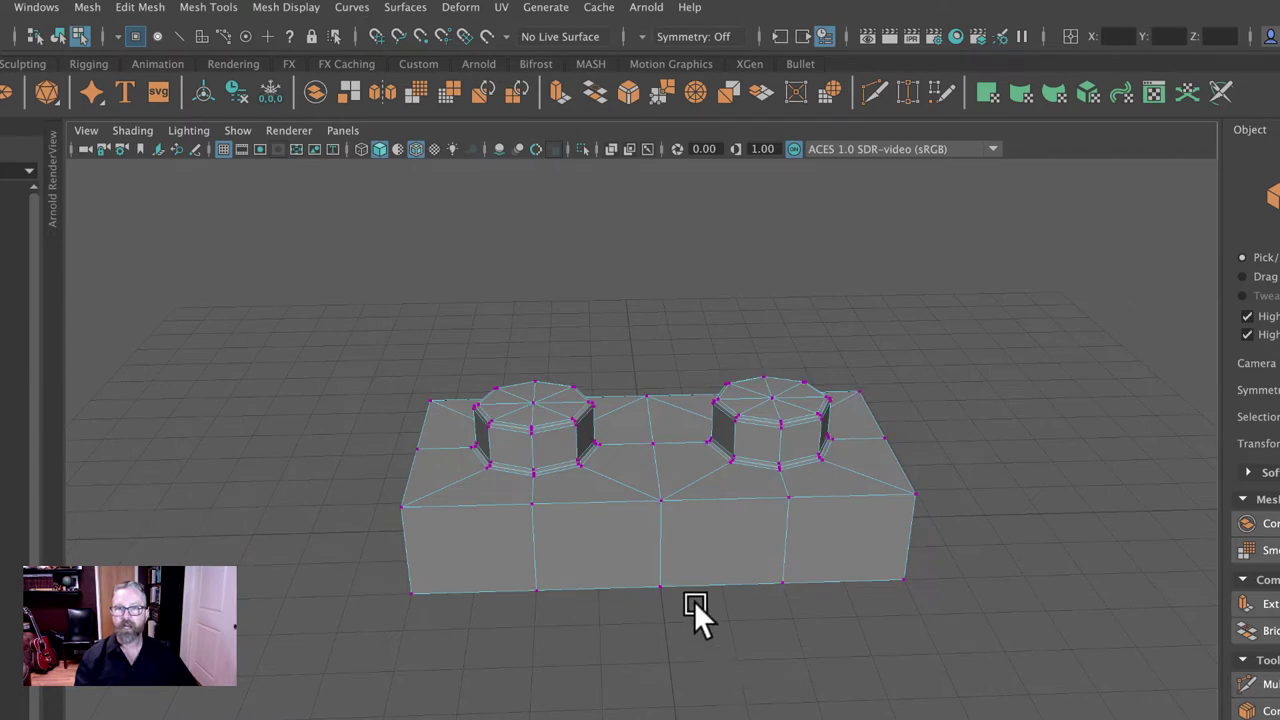
# Try shifting the front middle vertex slightly along X to check that the seam is welded
pyautogui.click(660, 499)
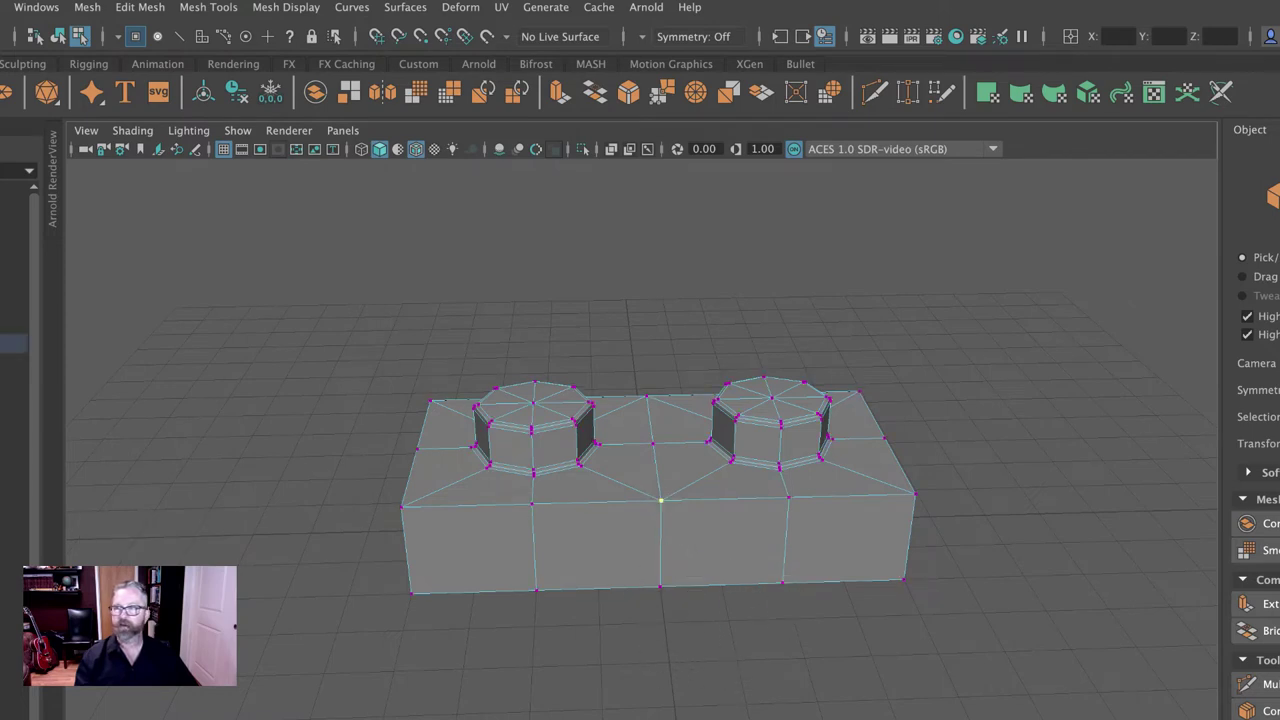
pyautogui.press('w')
pyautogui.moveTo(843, 500)
pyautogui.mouseDown()
pyautogui.moveTo(806, 488)
pyautogui.moveTo(862, 490)
pyautogui.moveTo(830, 486)
pyautogui.moveTo(843, 488)
pyautogui.mouseUp()
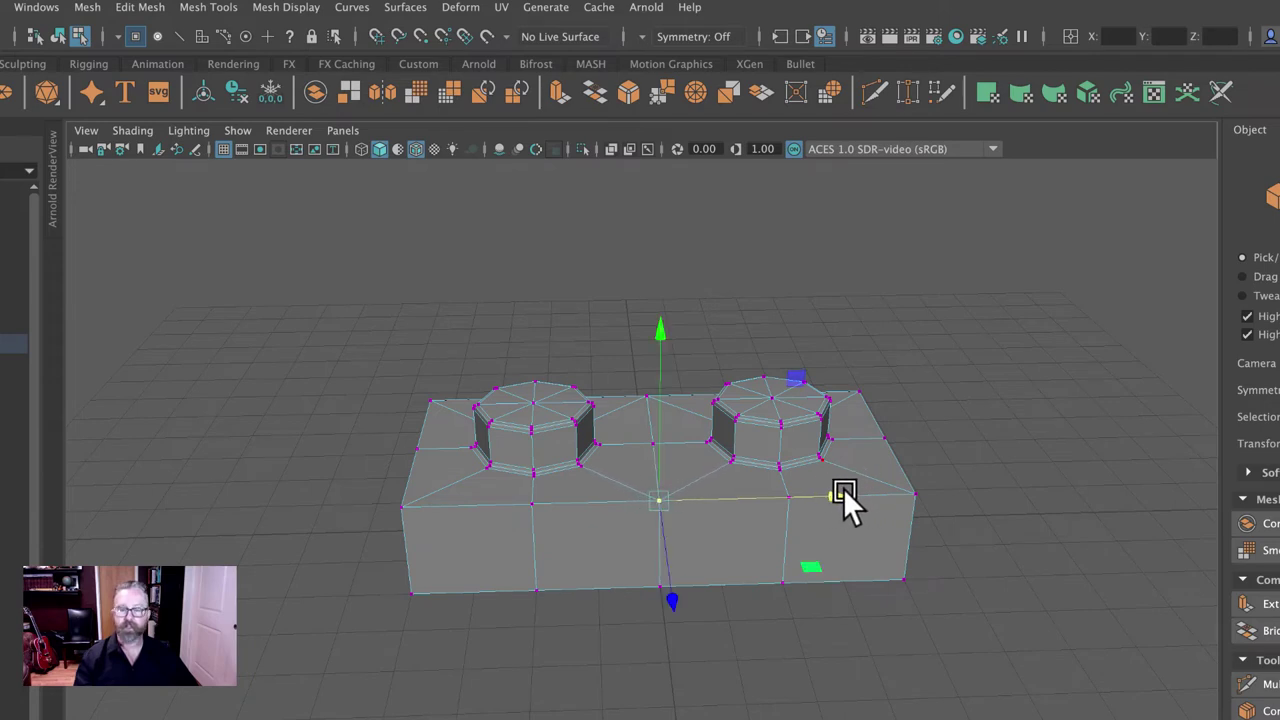
# Return to object mode, select the merged brick and delete its construction history
pyautogui.moveTo(762, 427); pyautogui.dragTo(851, 320, button='right')
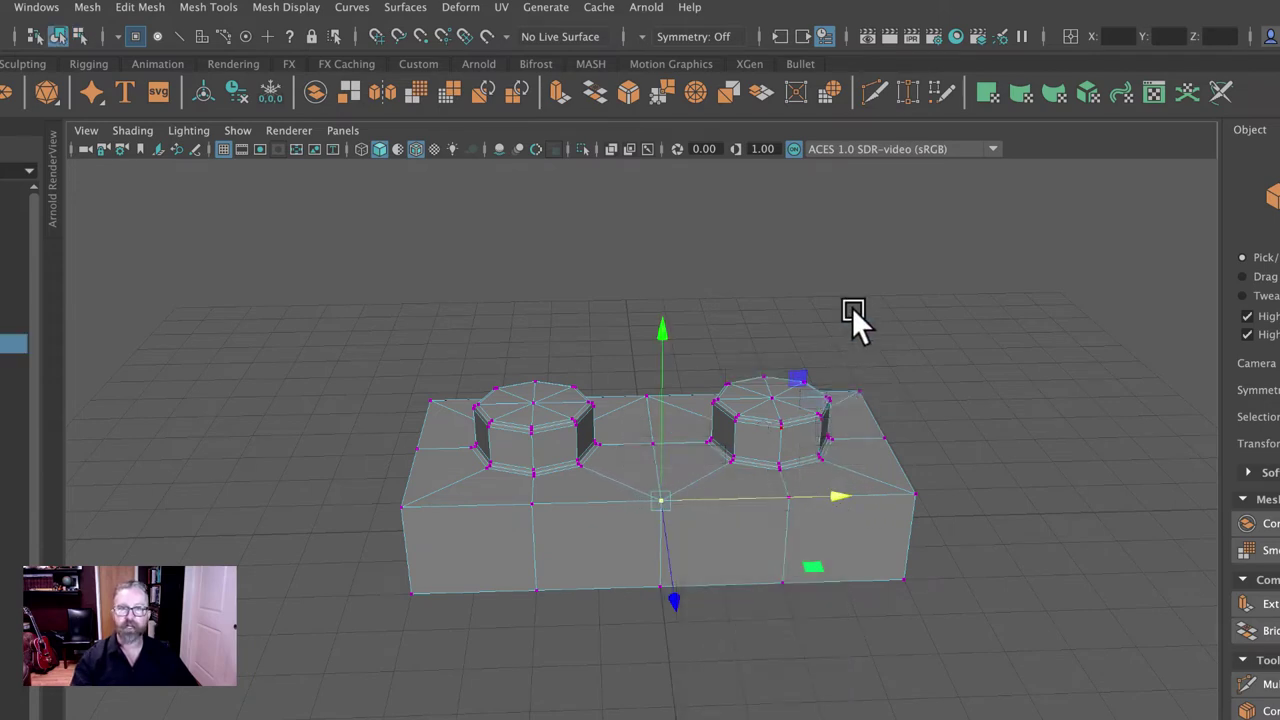
pyautogui.keyDown('alt'); pyautogui.moveTo(851, 320); pyautogui.dragTo(851, 371); pyautogui.keyUp('alt')
pyautogui.keyDown('alt'); pyautogui.moveTo(851, 371); pyautogui.dragTo(1092, 426, button='right'); pyautogui.keyUp('alt')
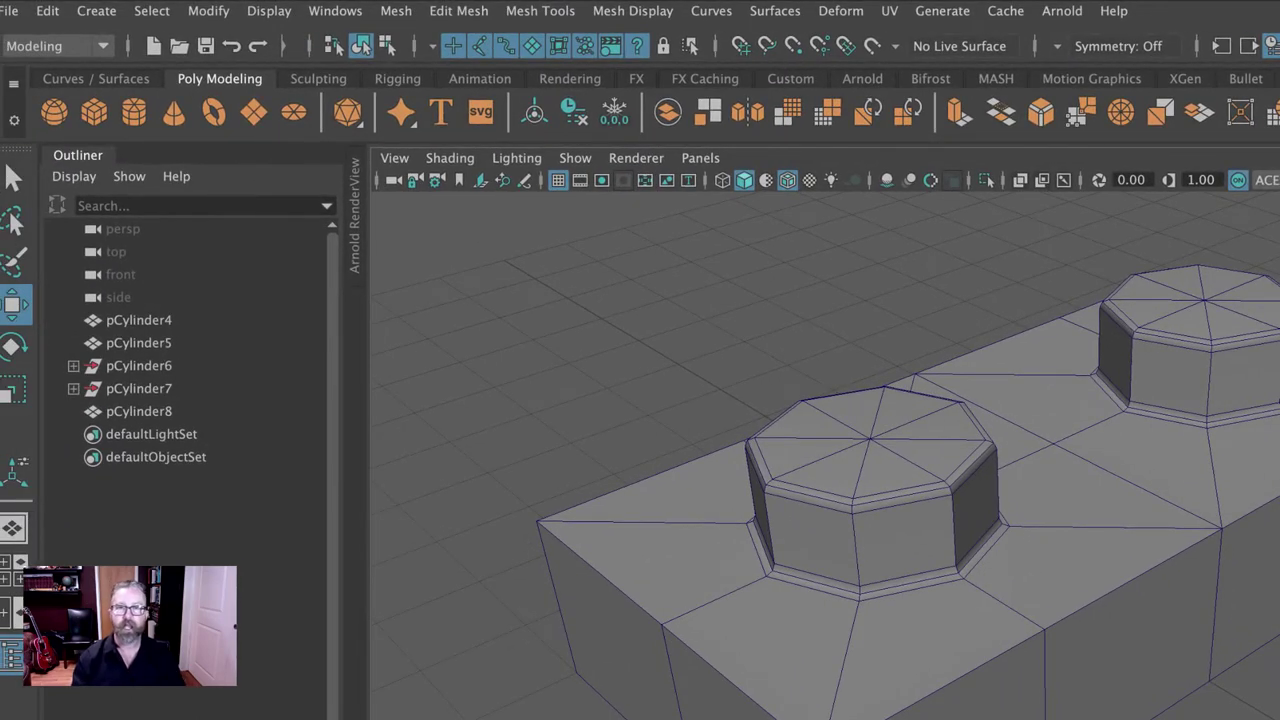
pyautogui.click(1020, 406)
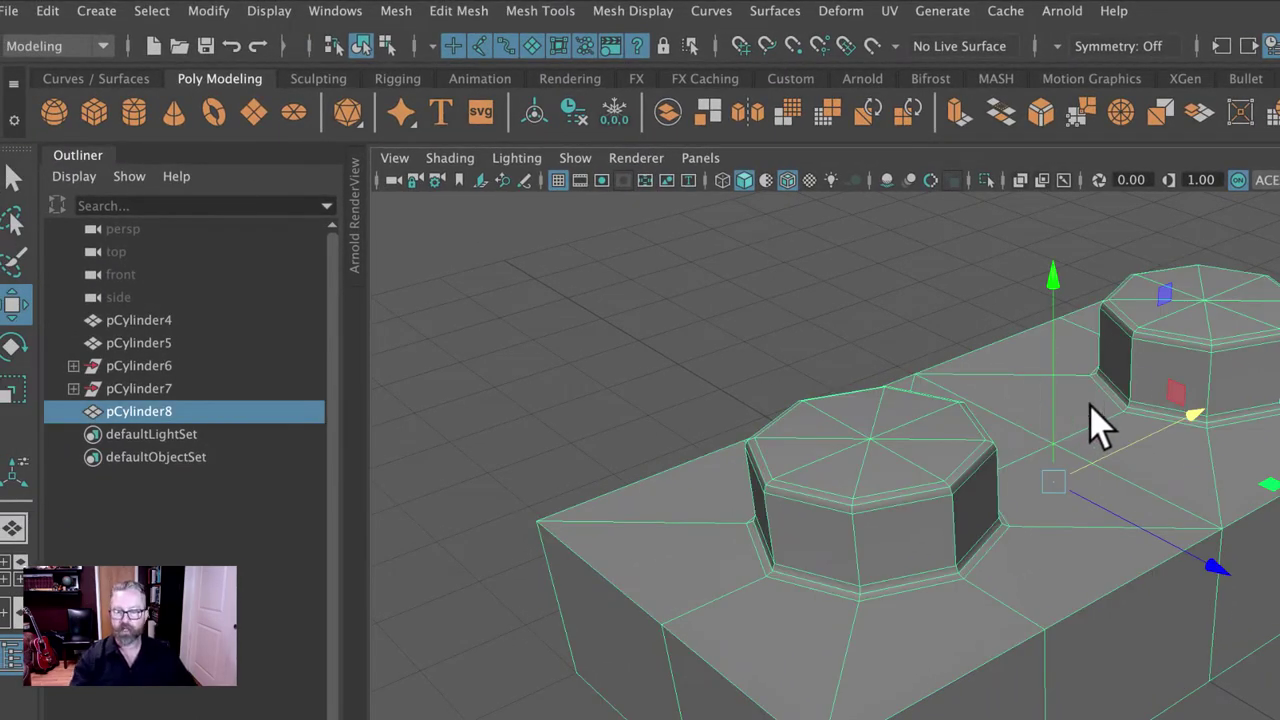
pyautogui.press('q')
pyautogui.click(48, 11)
pyautogui.moveTo(160, 280)
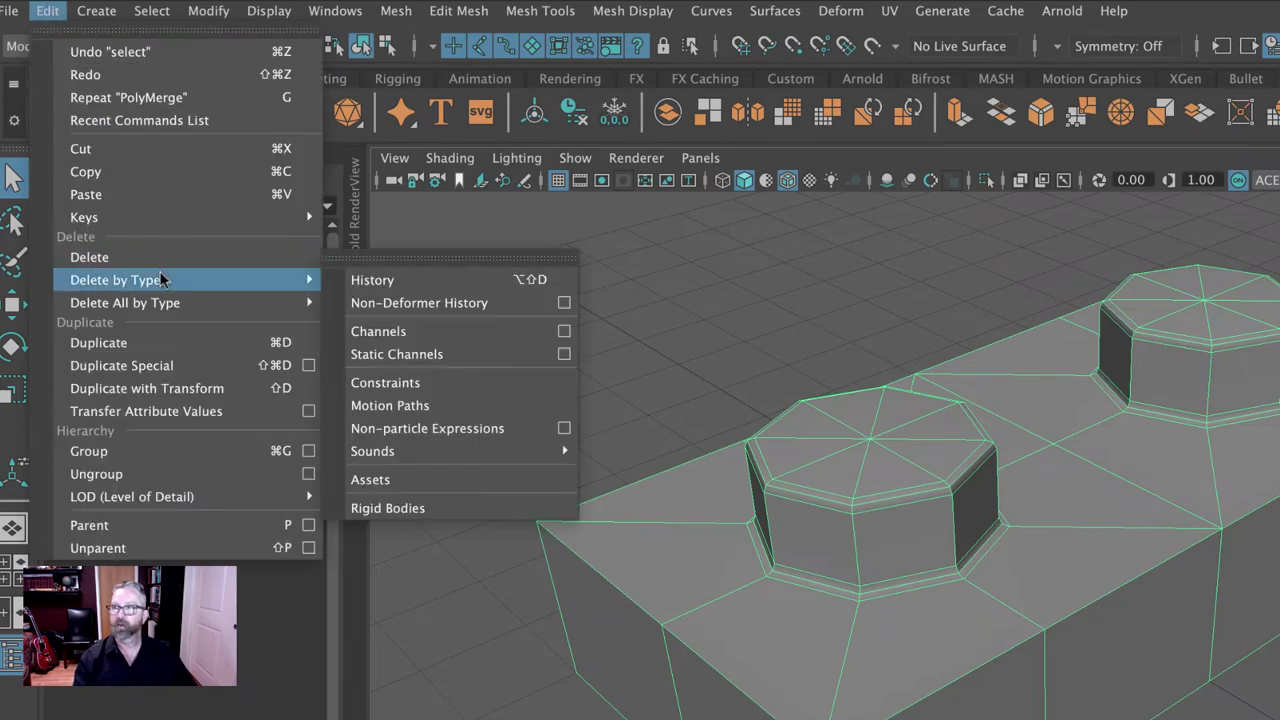
pyautogui.click(384, 283)
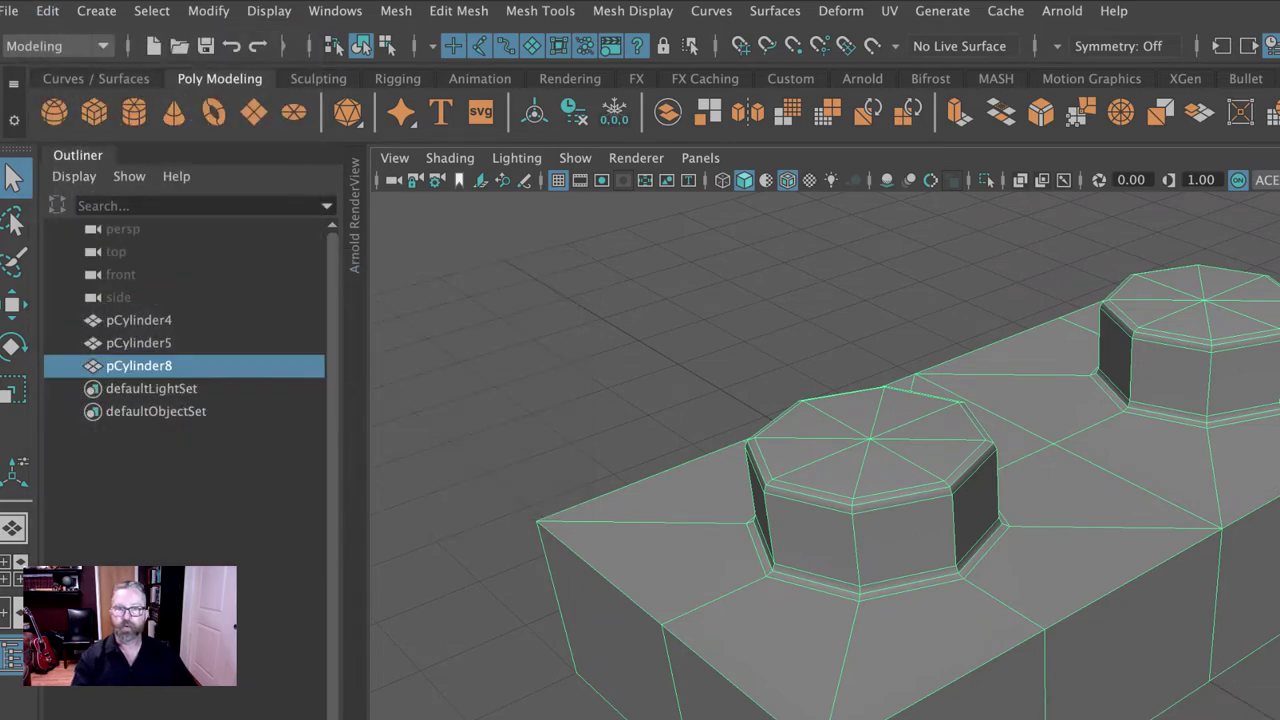
# Activate the Move tool on the brick and frame it in the front orthographic view
pyautogui.press('space')
pyautogui.press('space')
pyautogui.click(13, 304)
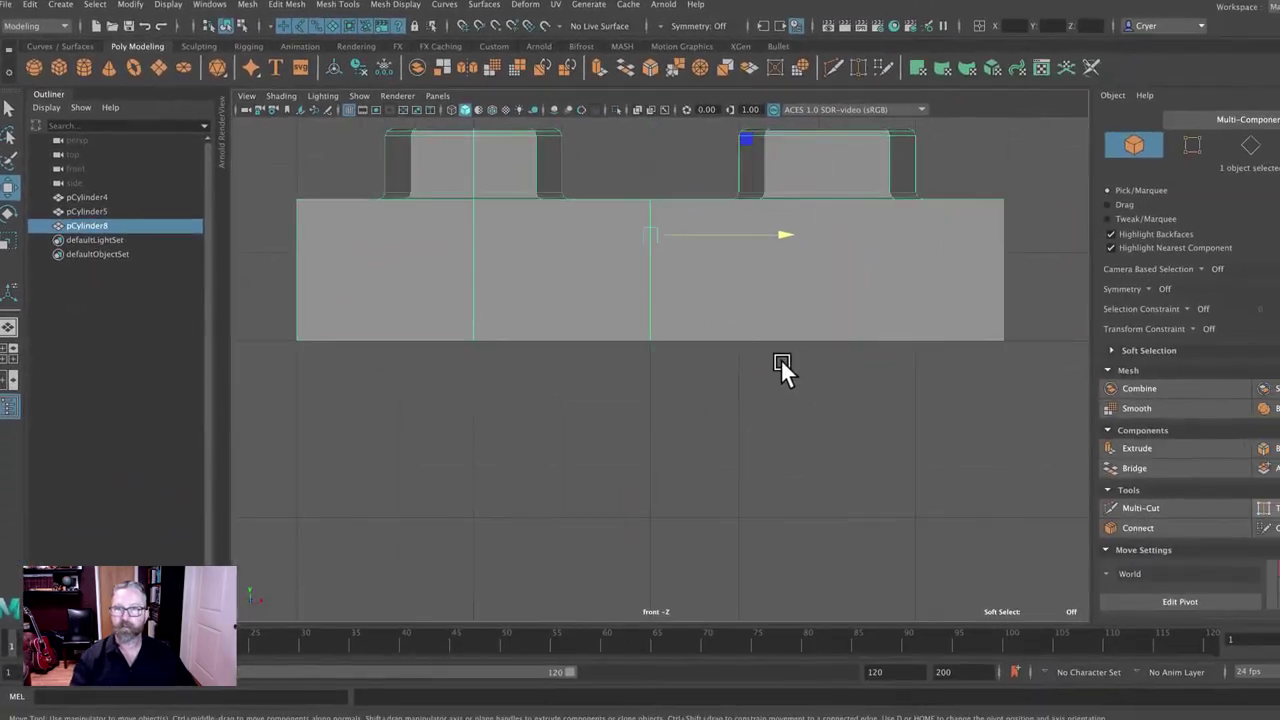
pyautogui.scroll(-4, 1245, 578)
pyautogui.scroll(2, 1193, 558)
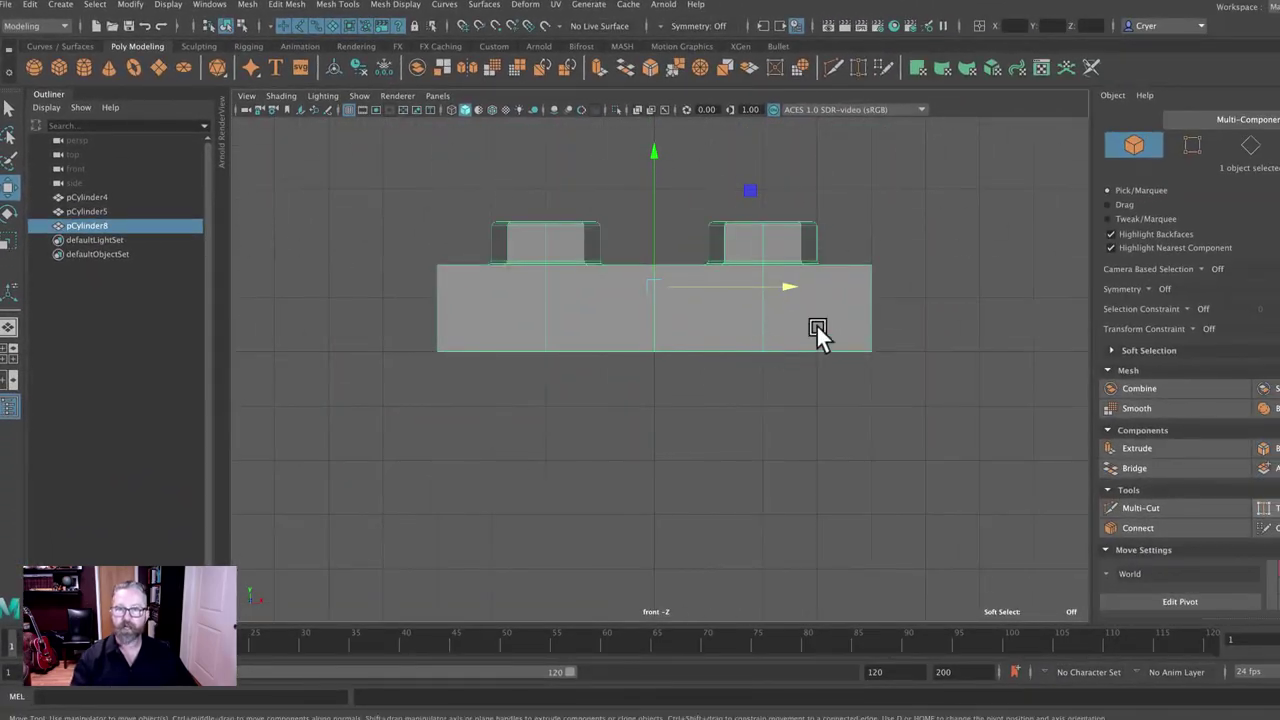
pyautogui.press('space')
pyautogui.keyDown('alt'); pyautogui.moveTo(920, 271); pyautogui.dragTo(880, 250); pyautogui.keyUp('alt')
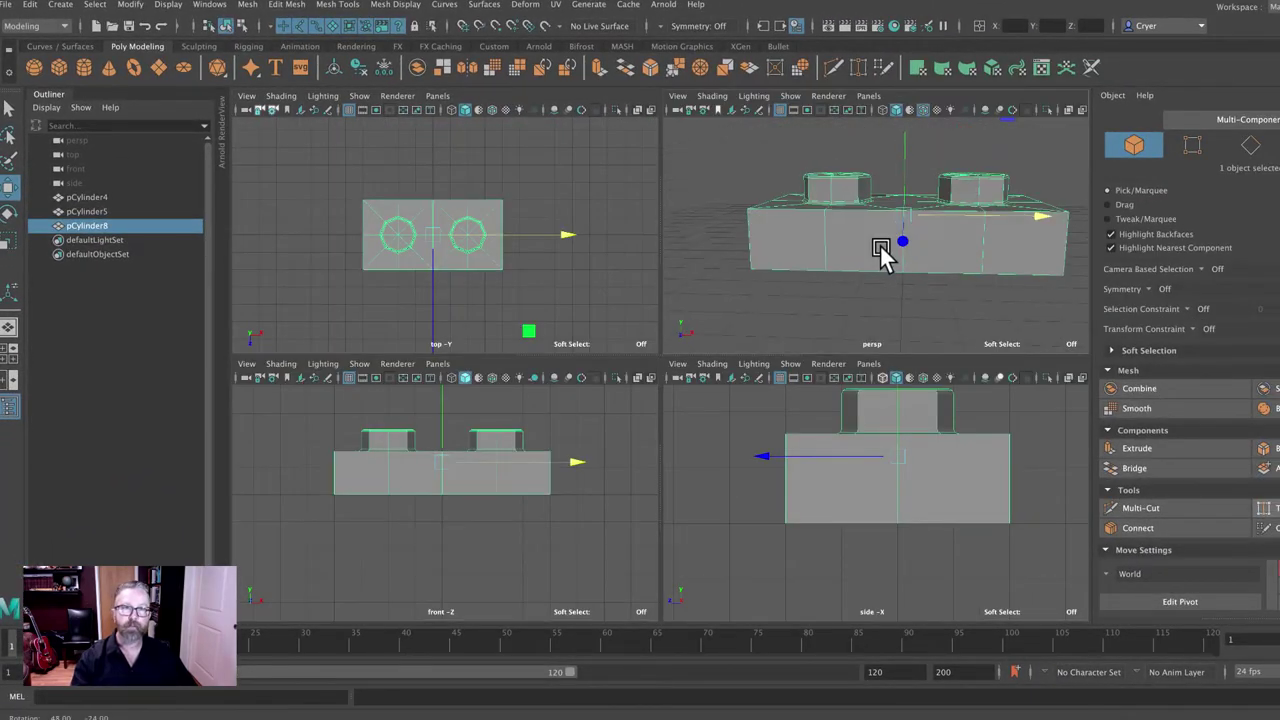
pyautogui.press('space')
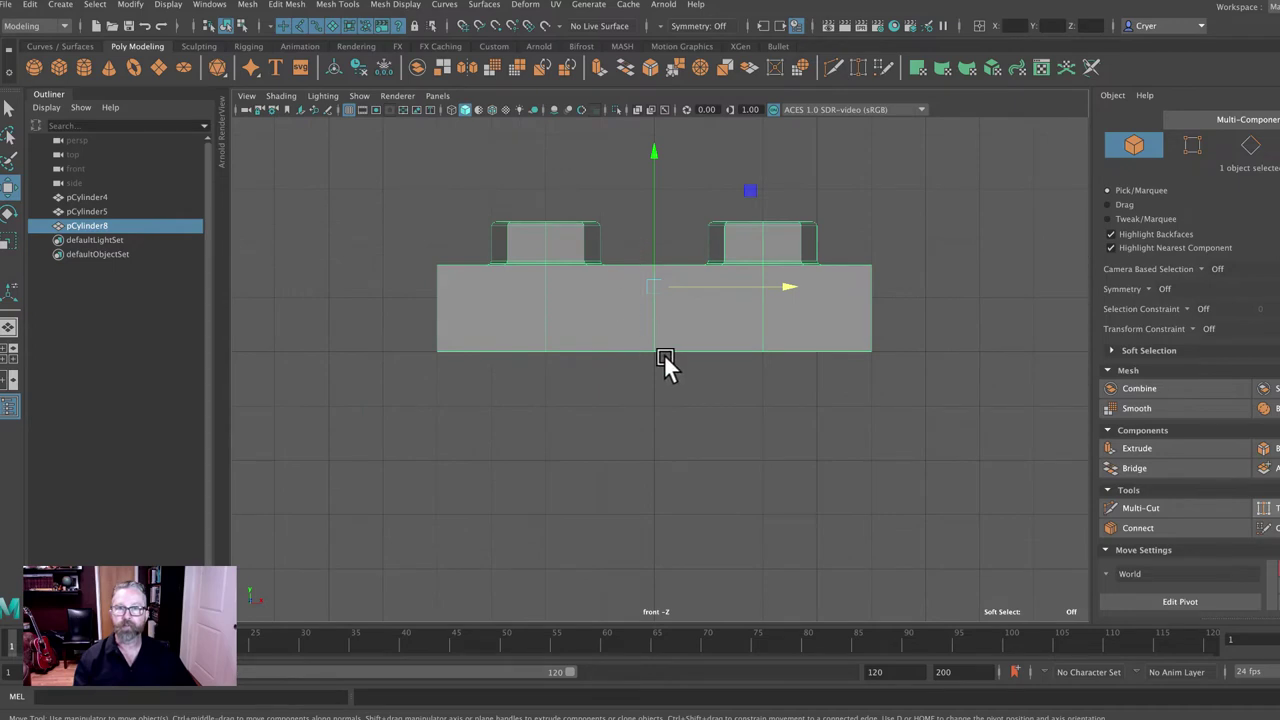
pyautogui.keyDown('alt'); pyautogui.moveTo(660, 385); pyautogui.dragTo(645, 460, button='middle'); pyautogui.keyUp('alt')
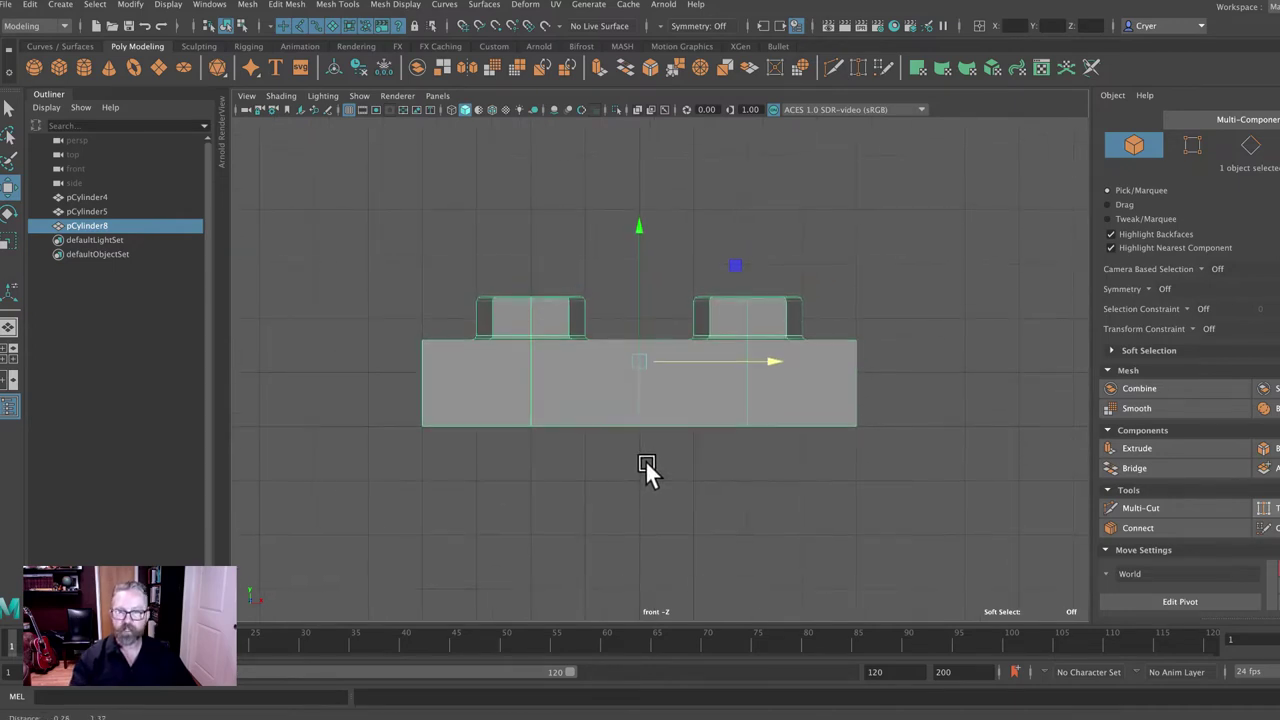
# Edit the brick's pivot and snap it vertically to the centre of the base with vertex snapping
pyautogui.press('d')
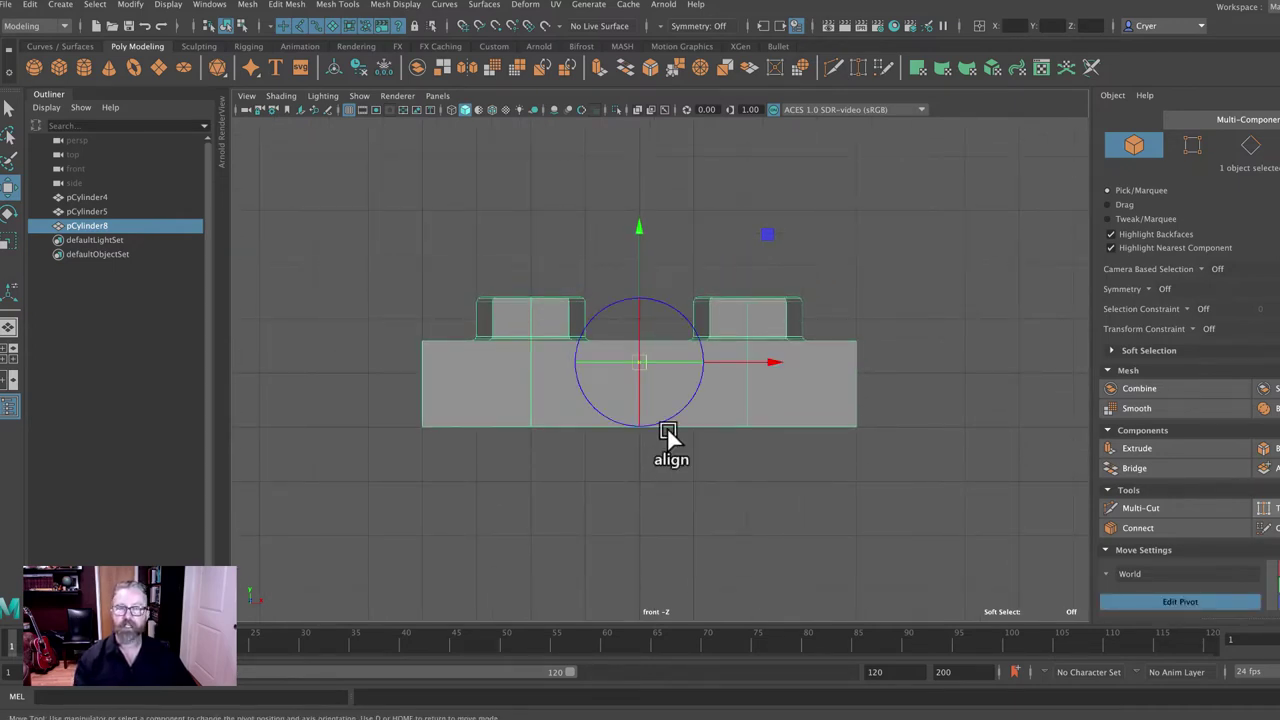
pyautogui.moveTo(639, 226); pyautogui.dragTo(651, 128)
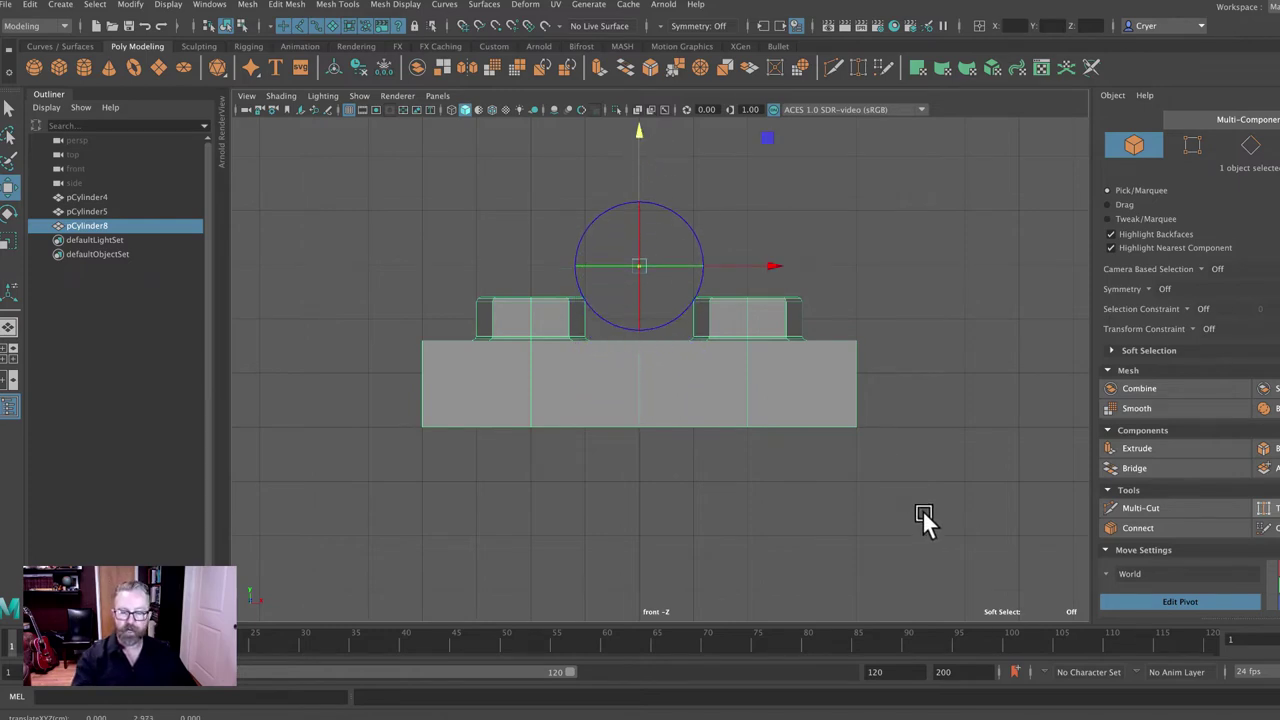
pyautogui.press('v')
pyautogui.scroll(-3, 865, 433)
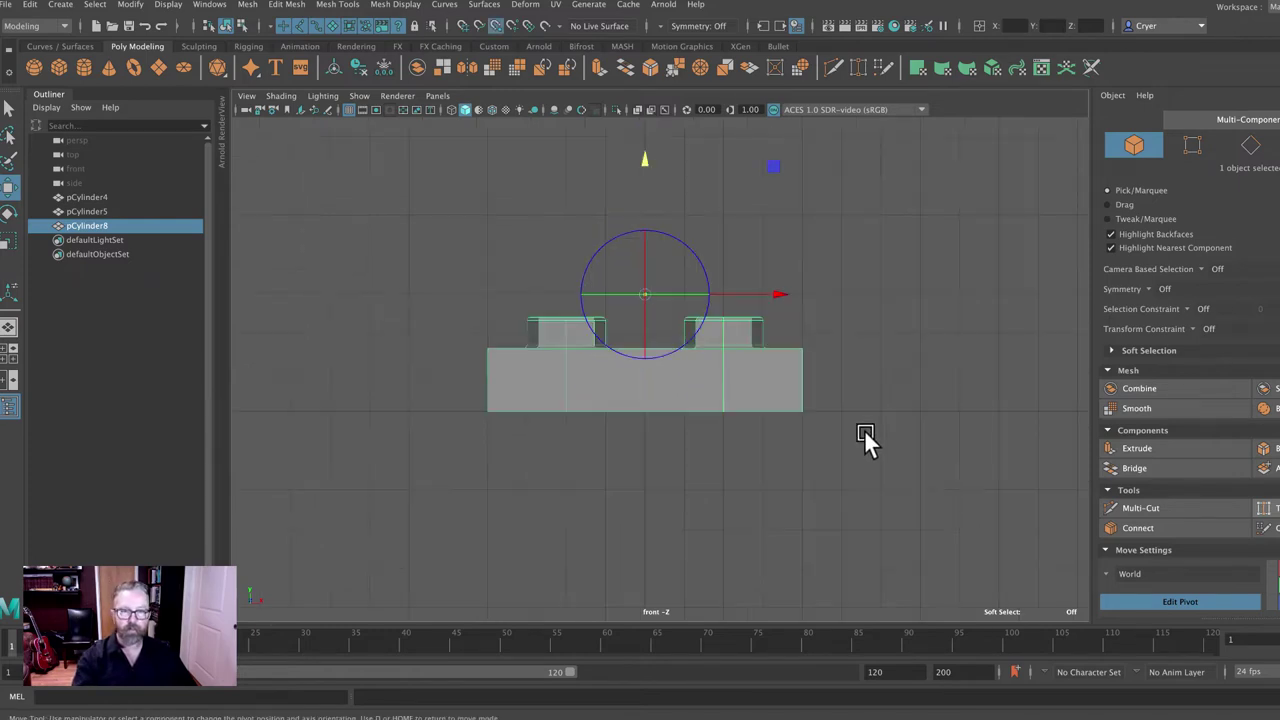
pyautogui.moveTo(814, 429); pyautogui.dragTo(809, 420, button='middle')
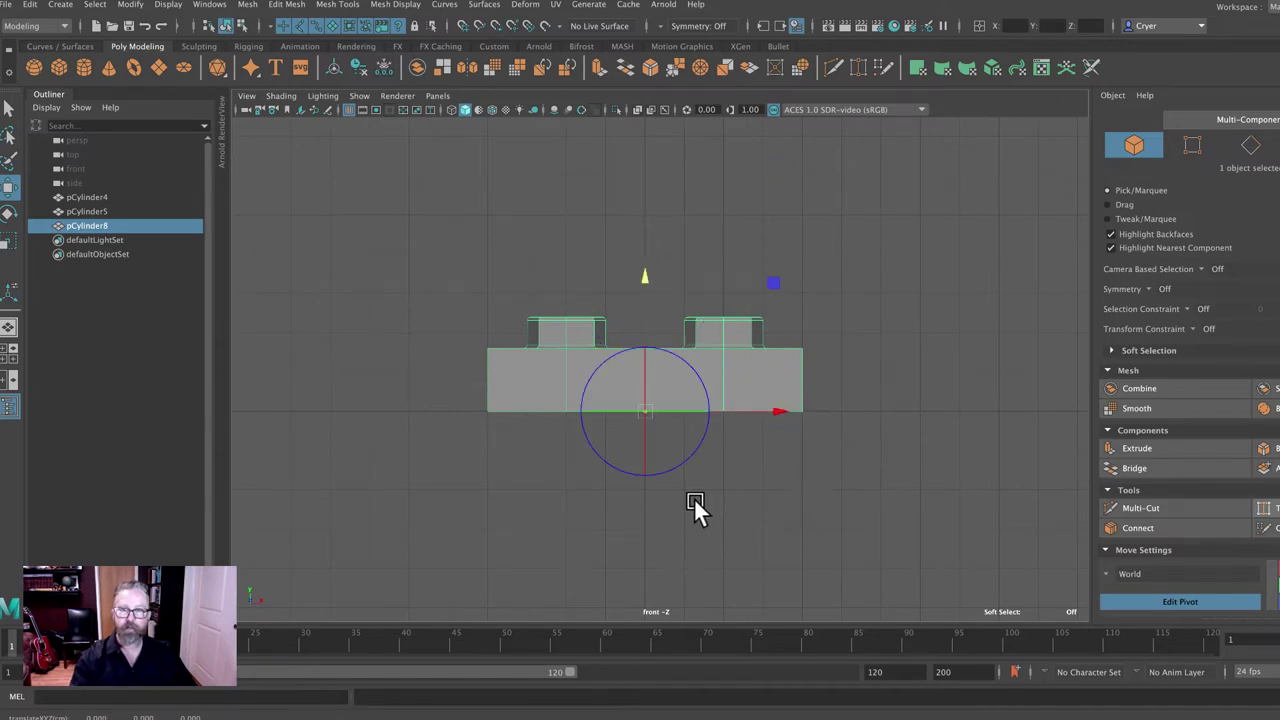
pyautogui.scroll(4, 694, 509)
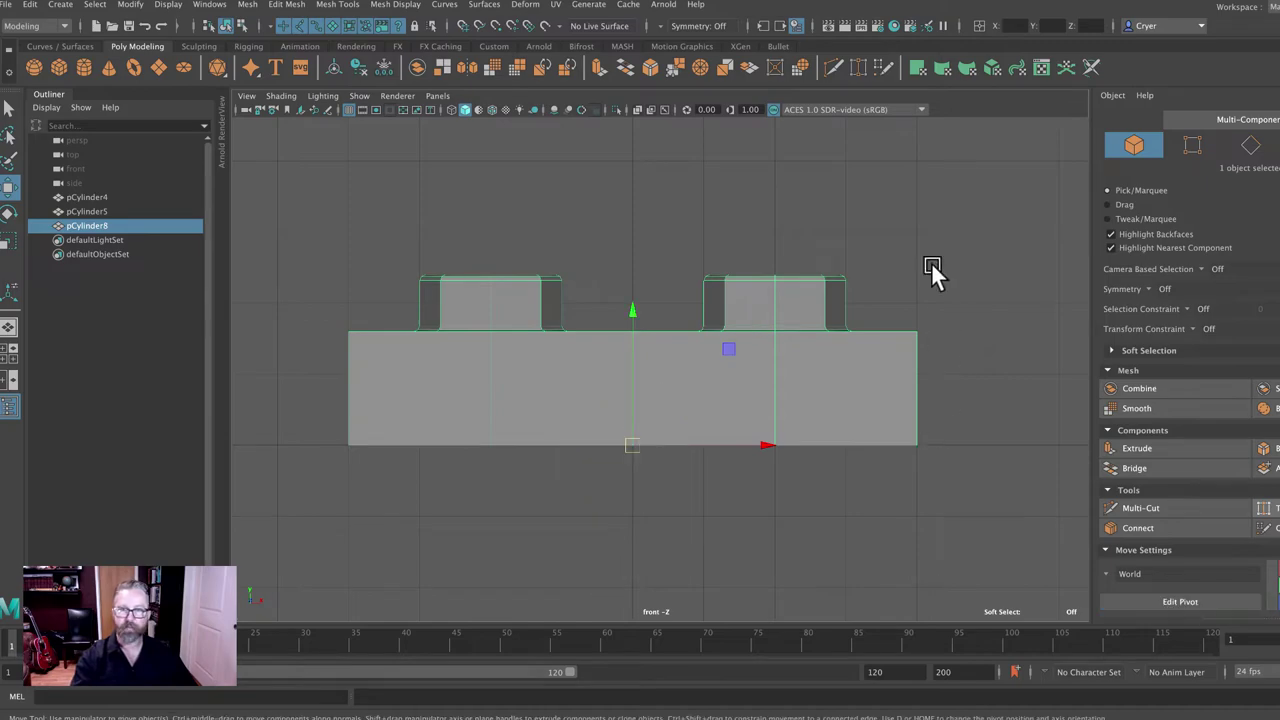
# Return to the perspective view and examine the two-stud brick from an angle
pyautogui.press('space')
pyautogui.press('space')
pyautogui.keyDown('alt'); pyautogui.moveTo(786, 337); pyautogui.dragTo(680, 366); pyautogui.keyUp('alt')
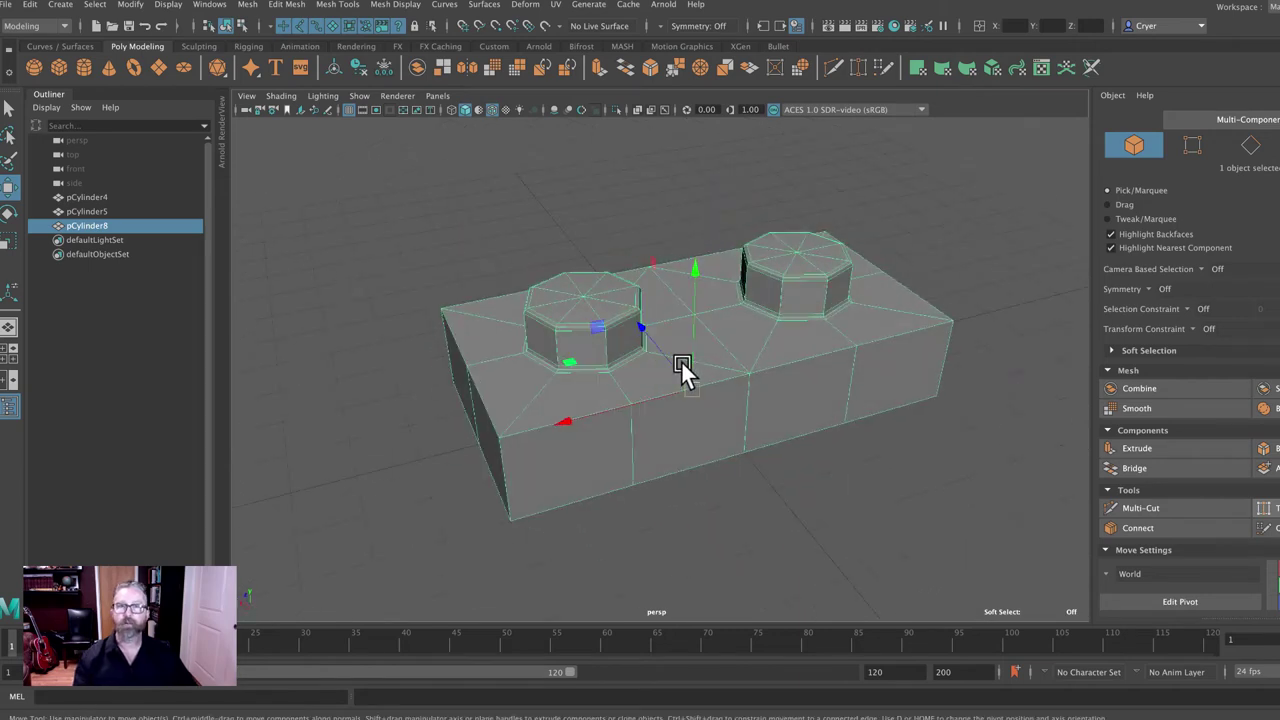
pyautogui.click(10, 8)
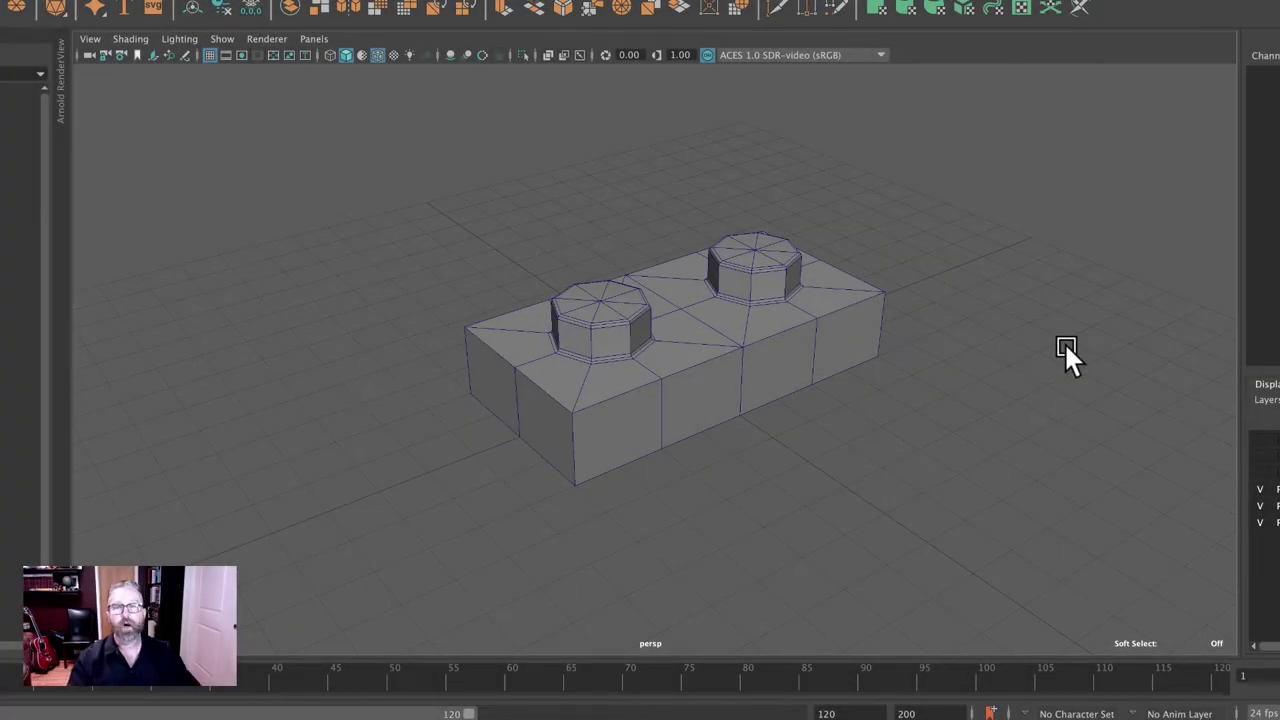
pyautogui.scroll(5, 886, 334)
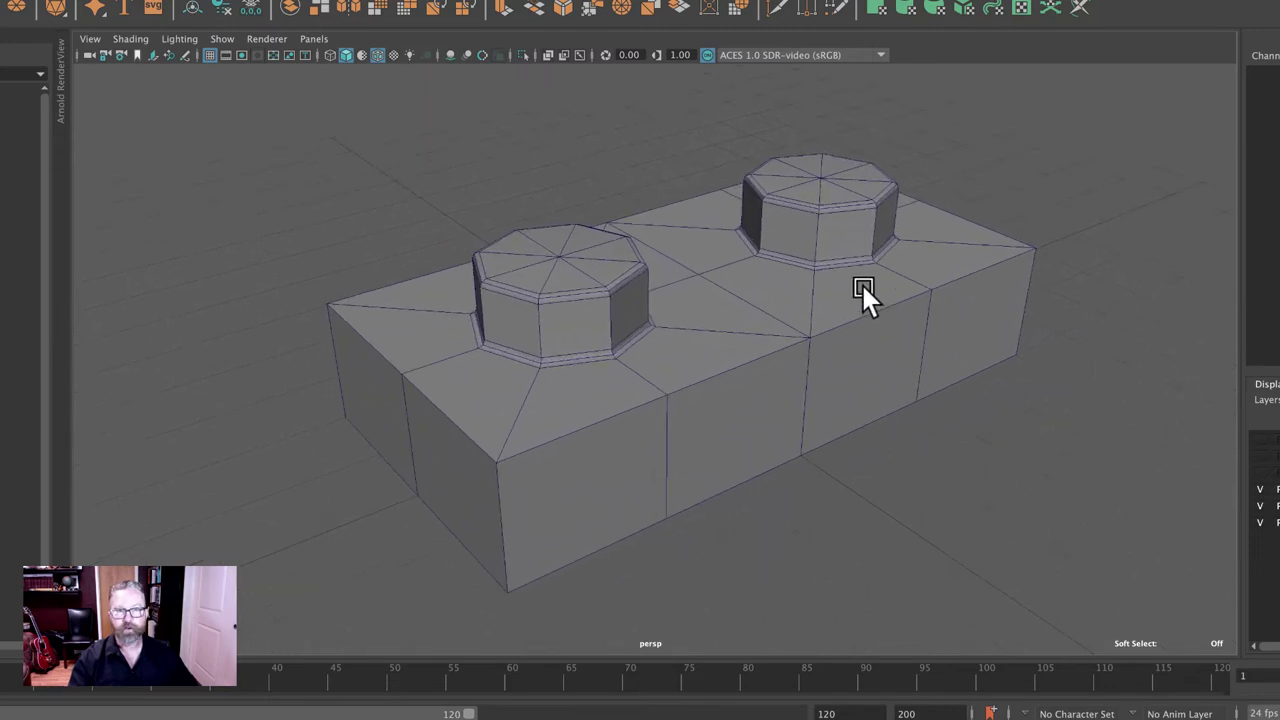
# Enter edge mode on the two-stud brick and select its top and bottom perimeter edges and four vertical corner edges, using wireframe display
pyautogui.click(863, 289)
pyautogui.moveTo(863, 289); pyautogui.dragTo(862, 246, button='right')
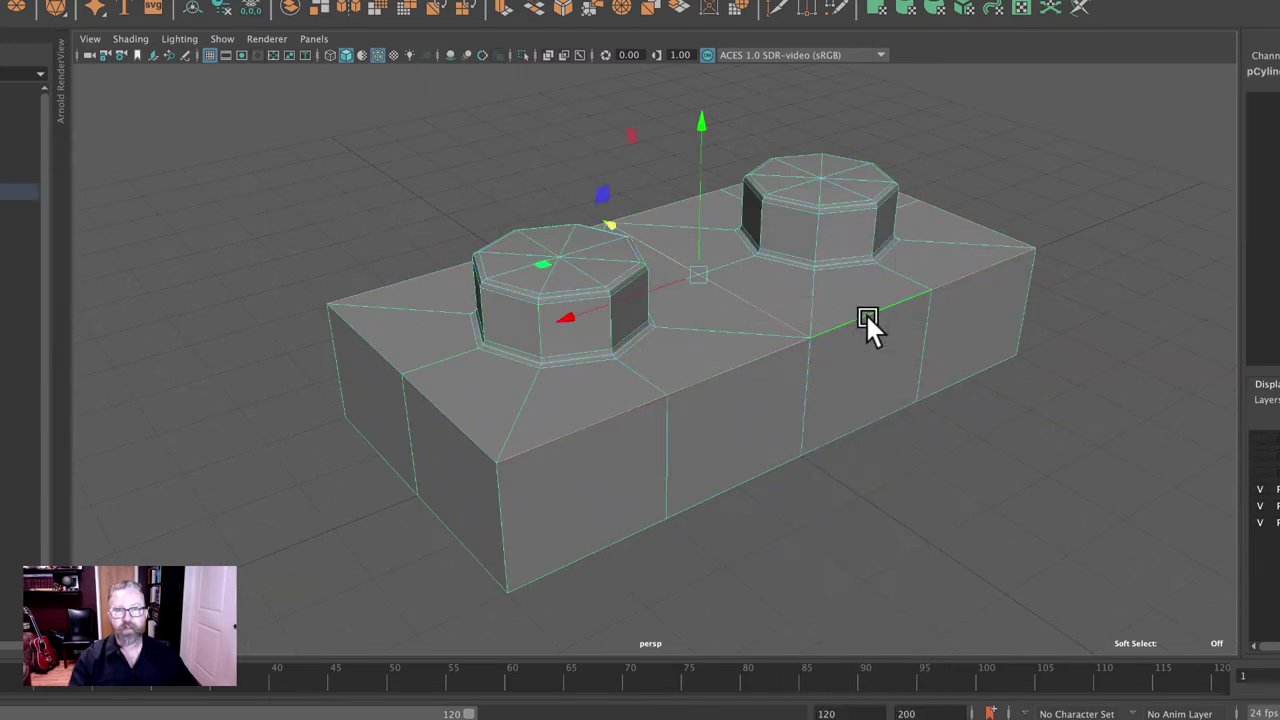
pyautogui.click(865, 340)
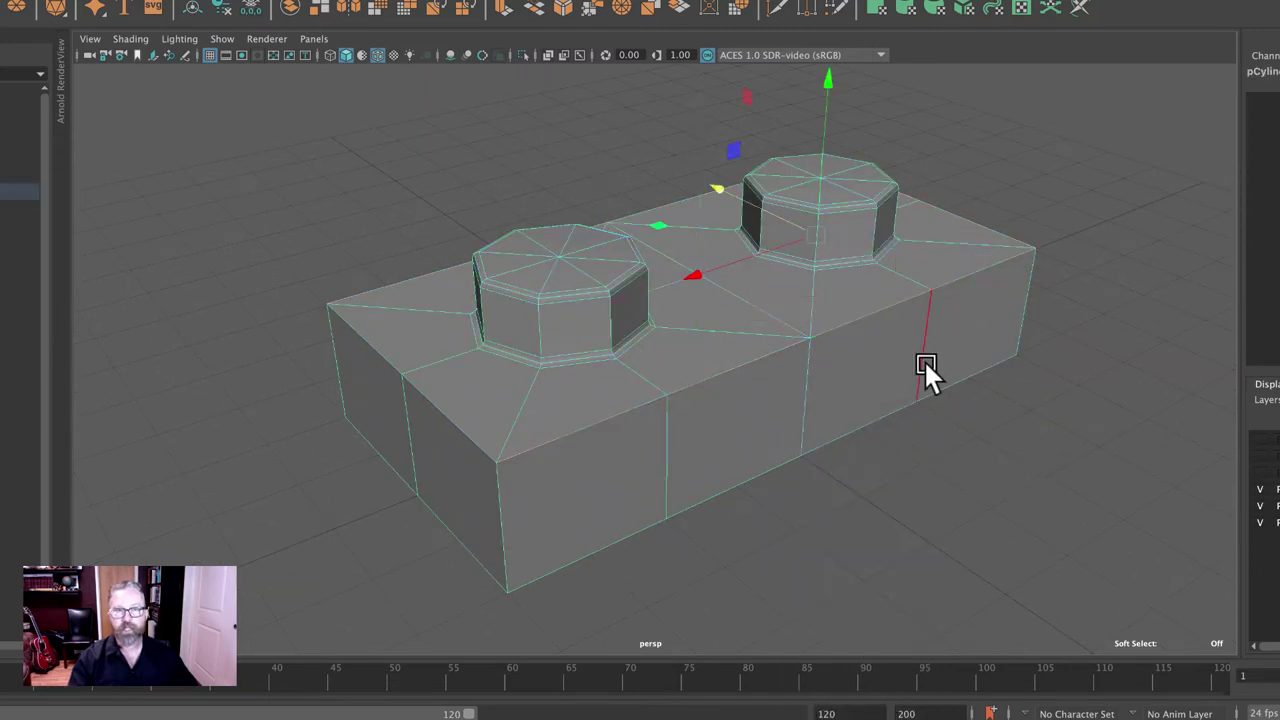
pyautogui.keyDown('alt'); pyautogui.moveTo(923, 366); pyautogui.dragTo(980, 414); pyautogui.keyUp('alt')
pyautogui.click(660, 262)
pyautogui.press('4')
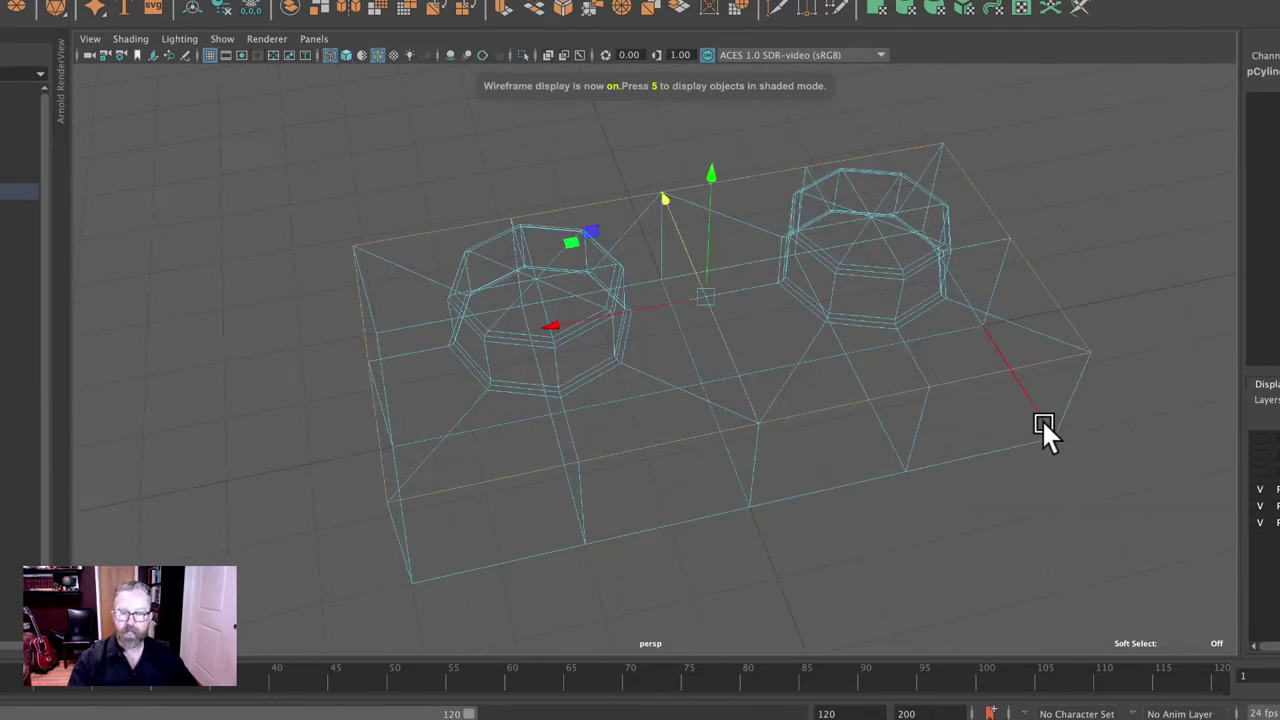
pyautogui.click(1046, 431)
pyautogui.keyDown('alt'); pyautogui.moveTo(1051, 440); pyautogui.dragTo(1020, 491); pyautogui.keyUp('alt')
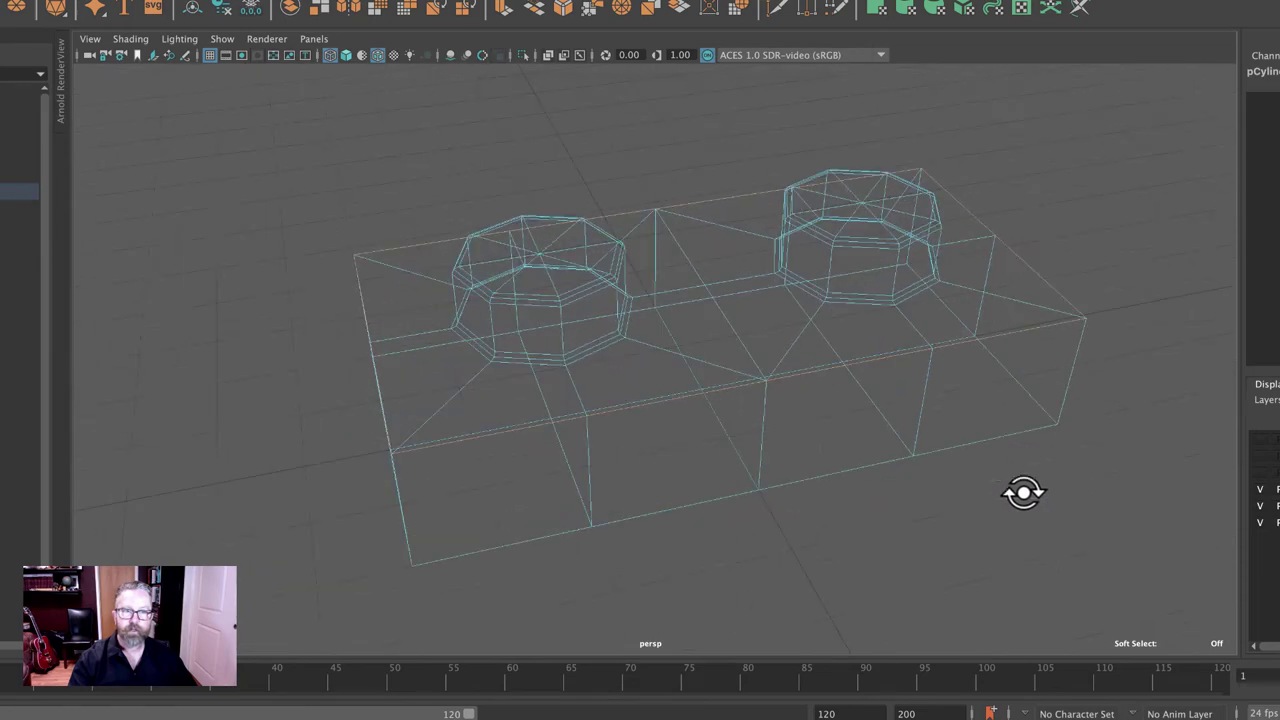
pyautogui.click(996, 432)
pyautogui.keyDown('alt'); pyautogui.moveTo(779, 494); pyautogui.dragTo(814, 500); pyautogui.keyUp('alt')
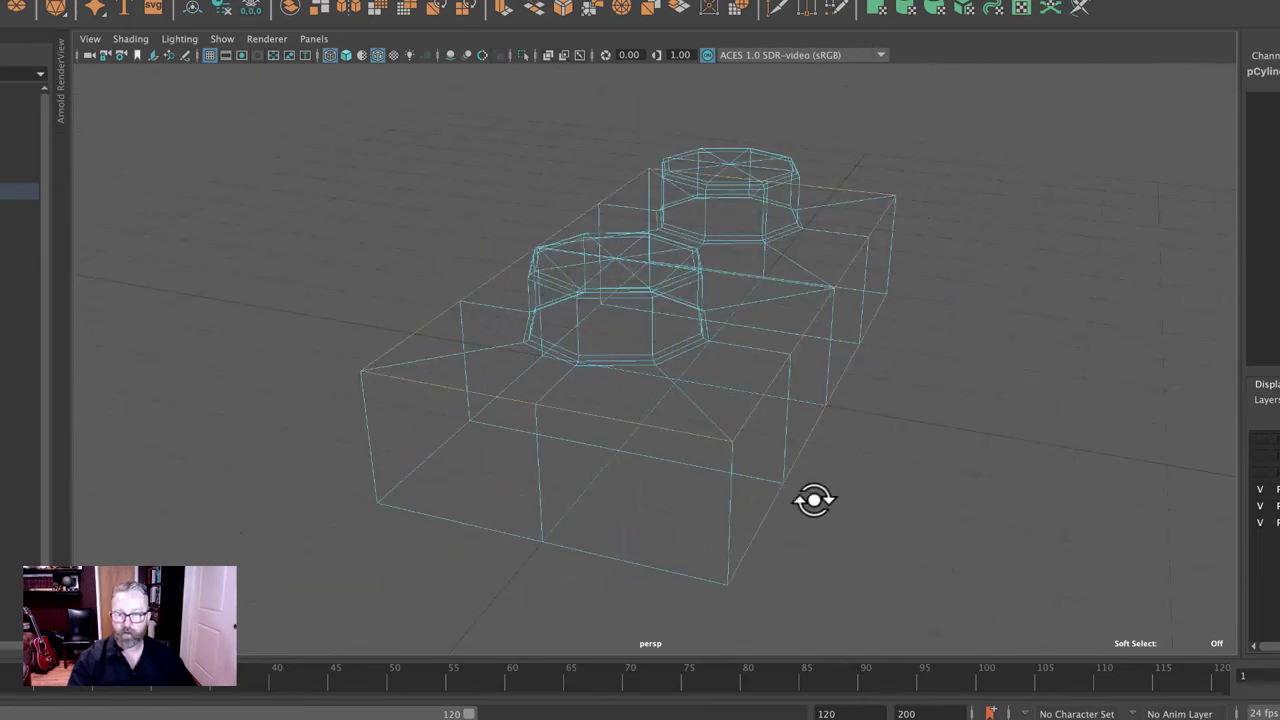
pyautogui.keyDown('alt'); pyautogui.moveTo(612, 580); pyautogui.dragTo(735, 582); pyautogui.keyUp('alt')
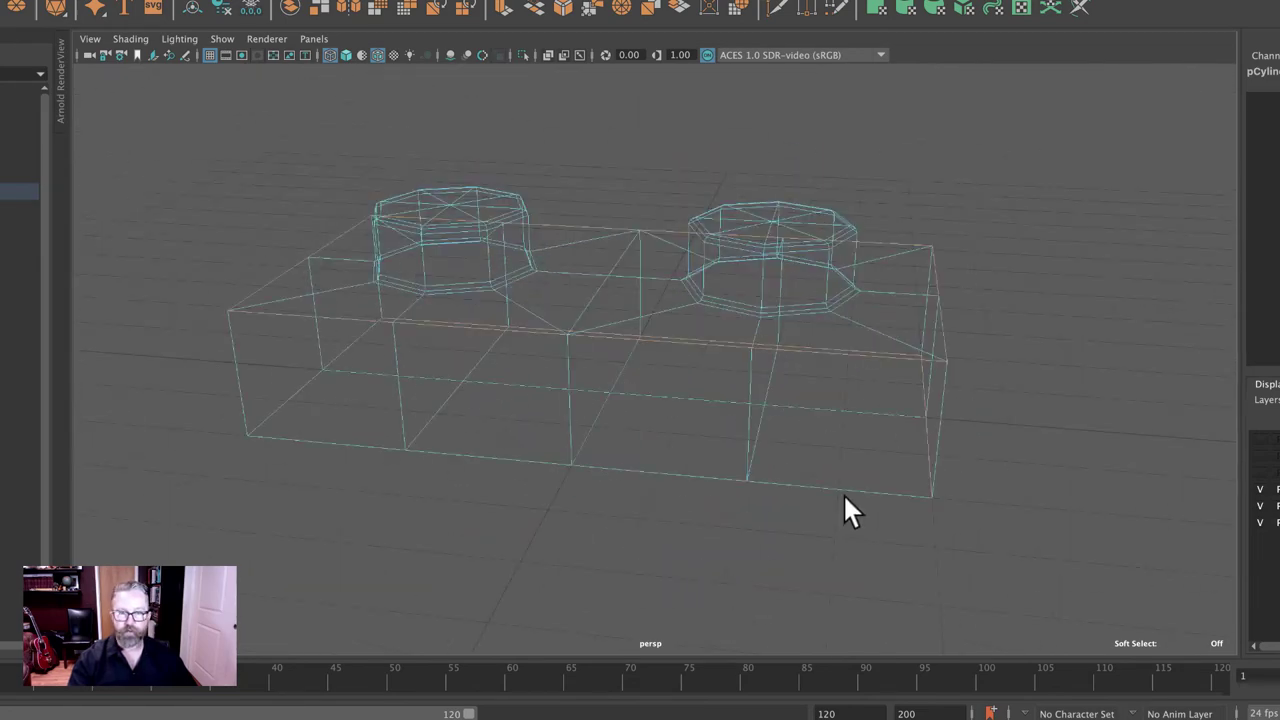
pyautogui.moveTo(664, 537)
pyautogui.keyDown('alt'); pyautogui.mouseDown()
pyautogui.moveTo(774, 531)
pyautogui.moveTo(829, 549)
pyautogui.mouseUp(); pyautogui.keyUp('alt')
# Return to shaded display, hide the viewport grid and check the selected outer edges from all sides of the brick
pyautogui.press('5')
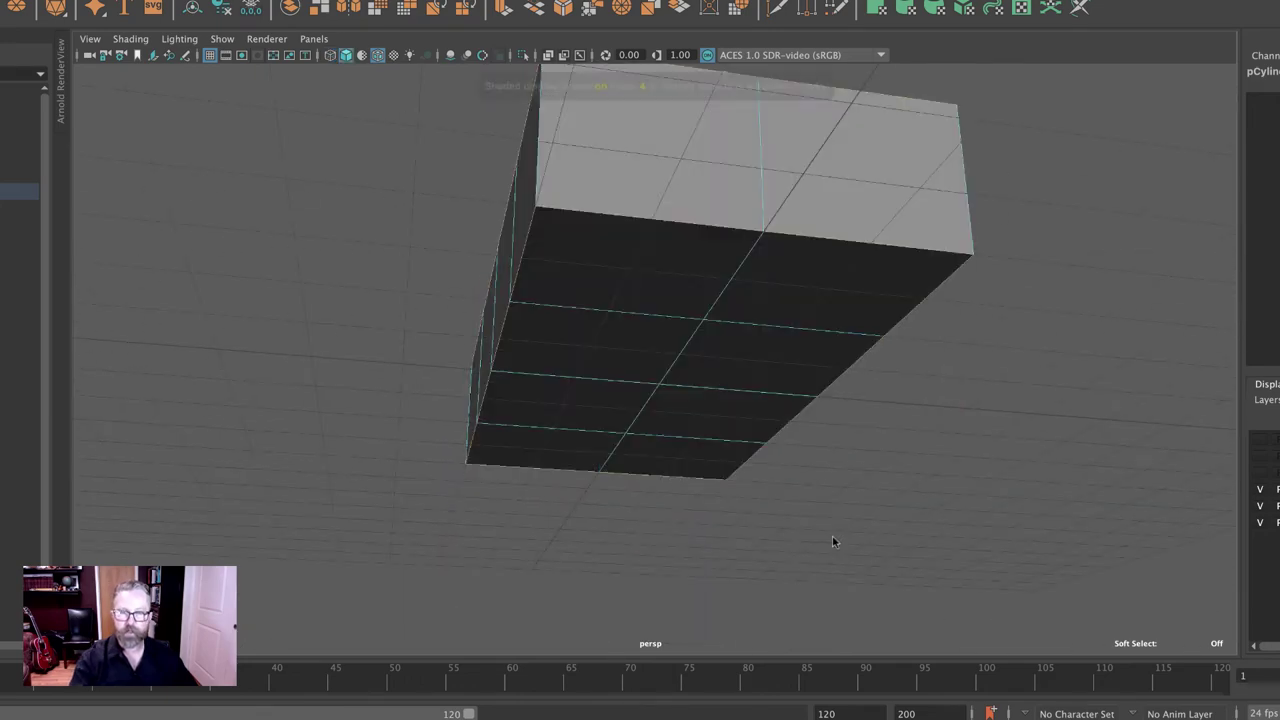
pyautogui.moveTo(929, 514)
pyautogui.keyDown('alt'); pyautogui.mouseDown()
pyautogui.moveTo(940, 490)
pyautogui.moveTo(989, 506)
pyautogui.moveTo(934, 520)
pyautogui.mouseUp(); pyautogui.keyUp('alt')
pyautogui.click(209, 55)
pyautogui.keyDown('alt'); pyautogui.moveTo(480, 354); pyautogui.dragTo(414, 434); pyautogui.keyUp('alt')
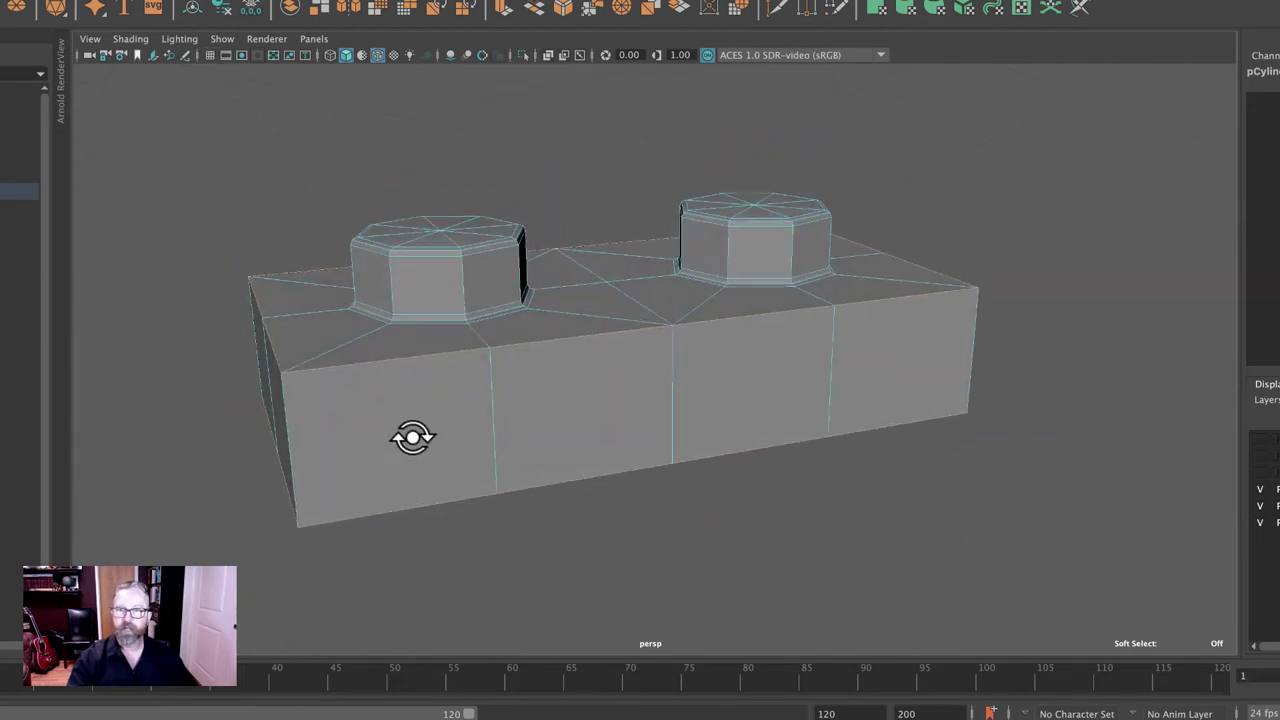
pyautogui.keyDown('alt'); pyautogui.moveTo(897, 447); pyautogui.dragTo(917, 471); pyautogui.keyUp('alt')
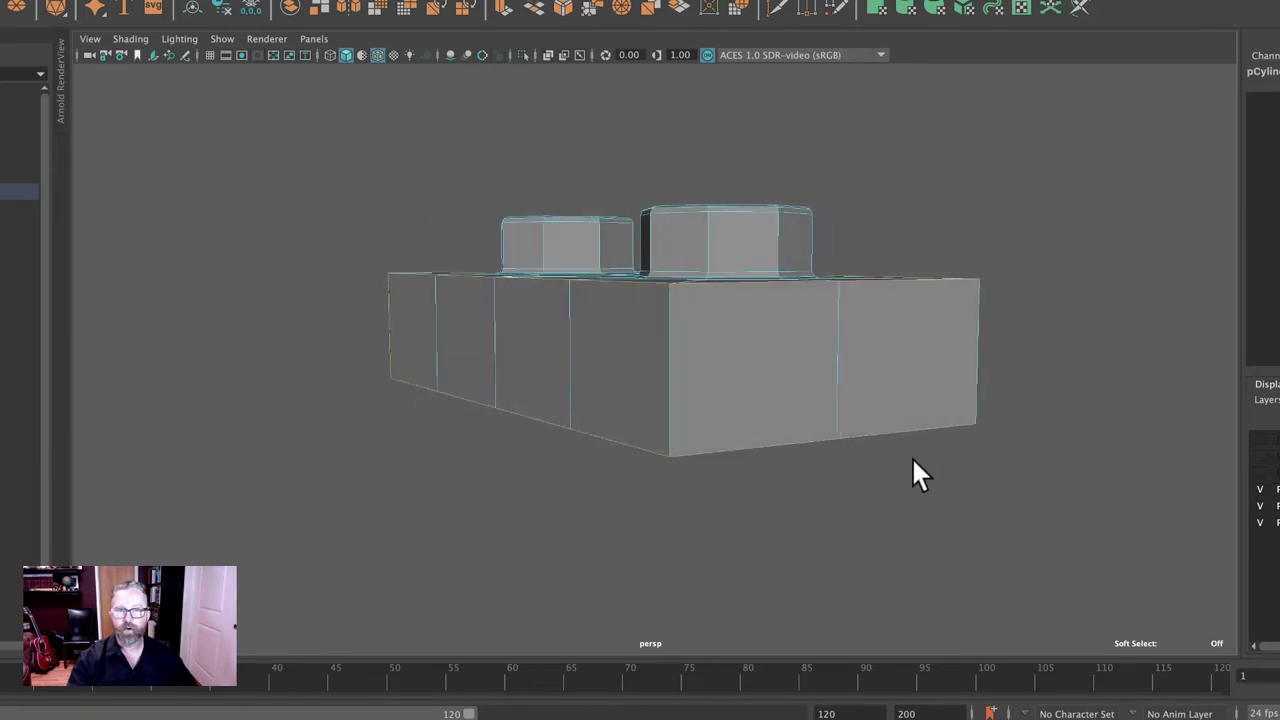
pyautogui.keyDown('alt'); pyautogui.moveTo(965, 337); pyautogui.dragTo(833, 322); pyautogui.keyUp('alt')
pyautogui.keyDown('alt'); pyautogui.moveTo(986, 466); pyautogui.dragTo(963, 534); pyautogui.keyUp('alt')
pyautogui.keyDown('alt'); pyautogui.moveTo(897, 283); pyautogui.dragTo(915, 537); pyautogui.keyUp('alt')
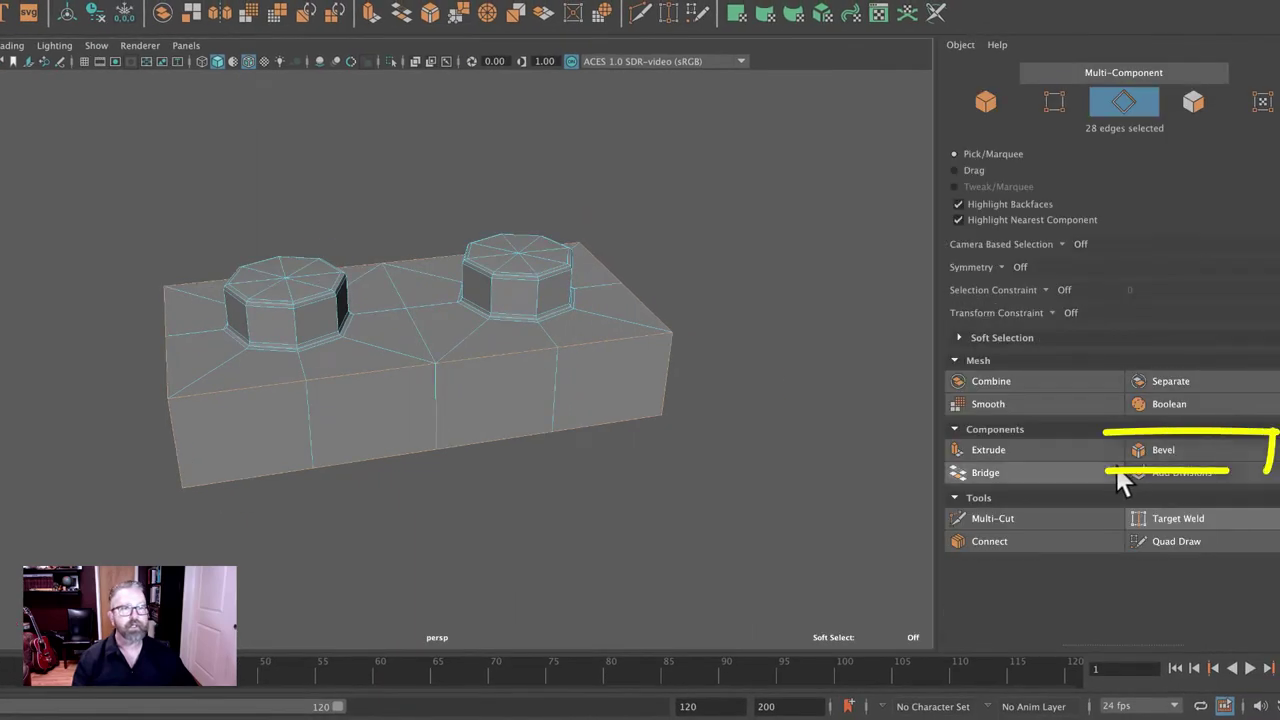
# Bevel the selected outer edges with a fraction of 0.1 and 2 segments
pyautogui.click(1203, 452)
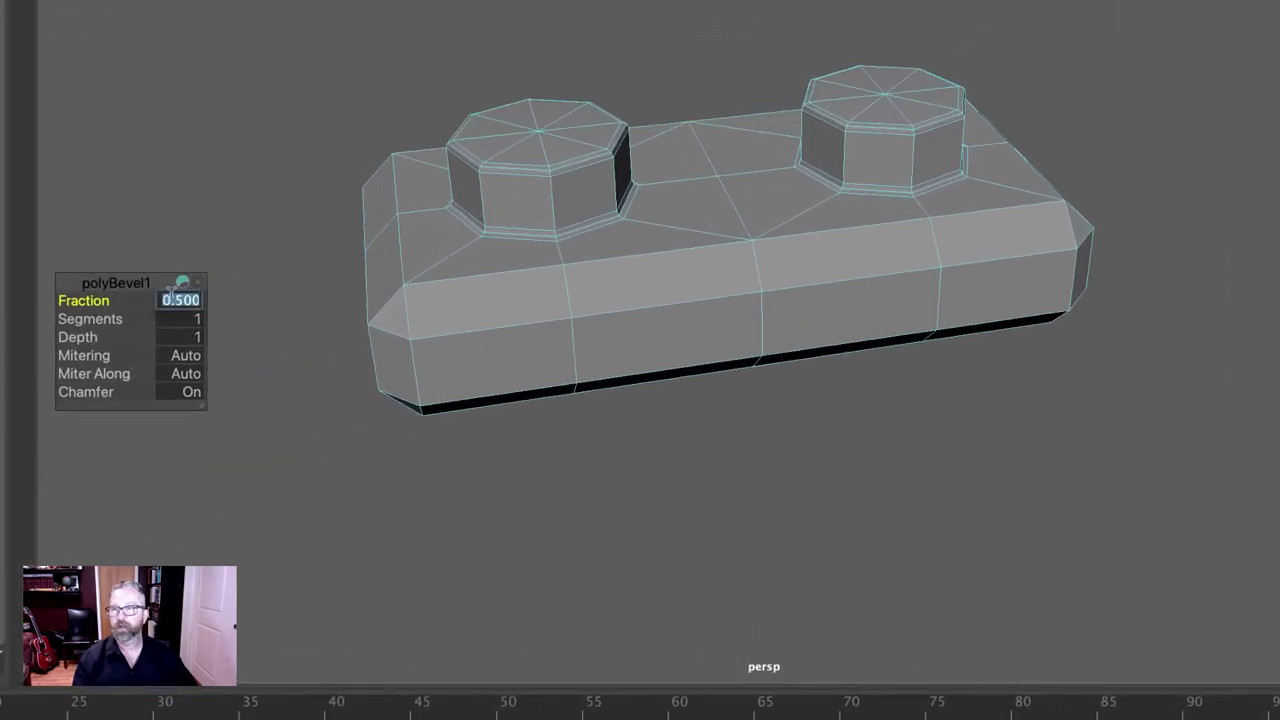
pyautogui.write('.1')
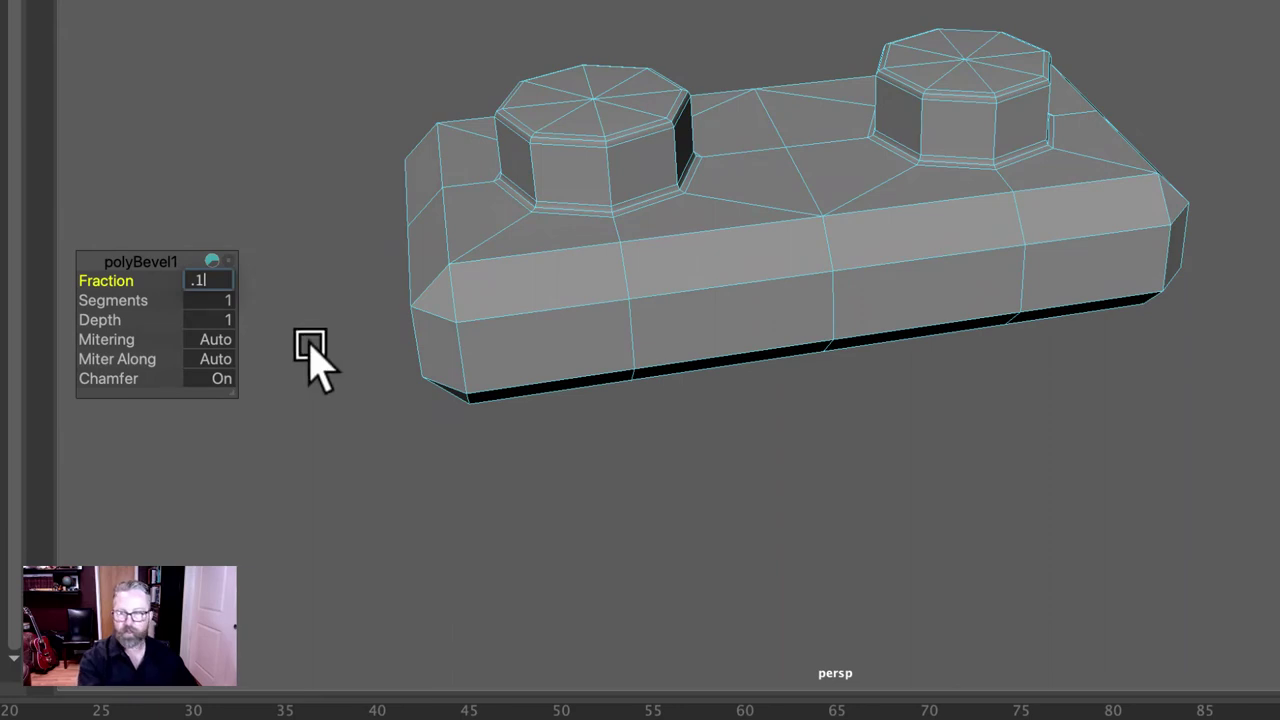
pyautogui.press('Return')
pyautogui.click(230, 306)
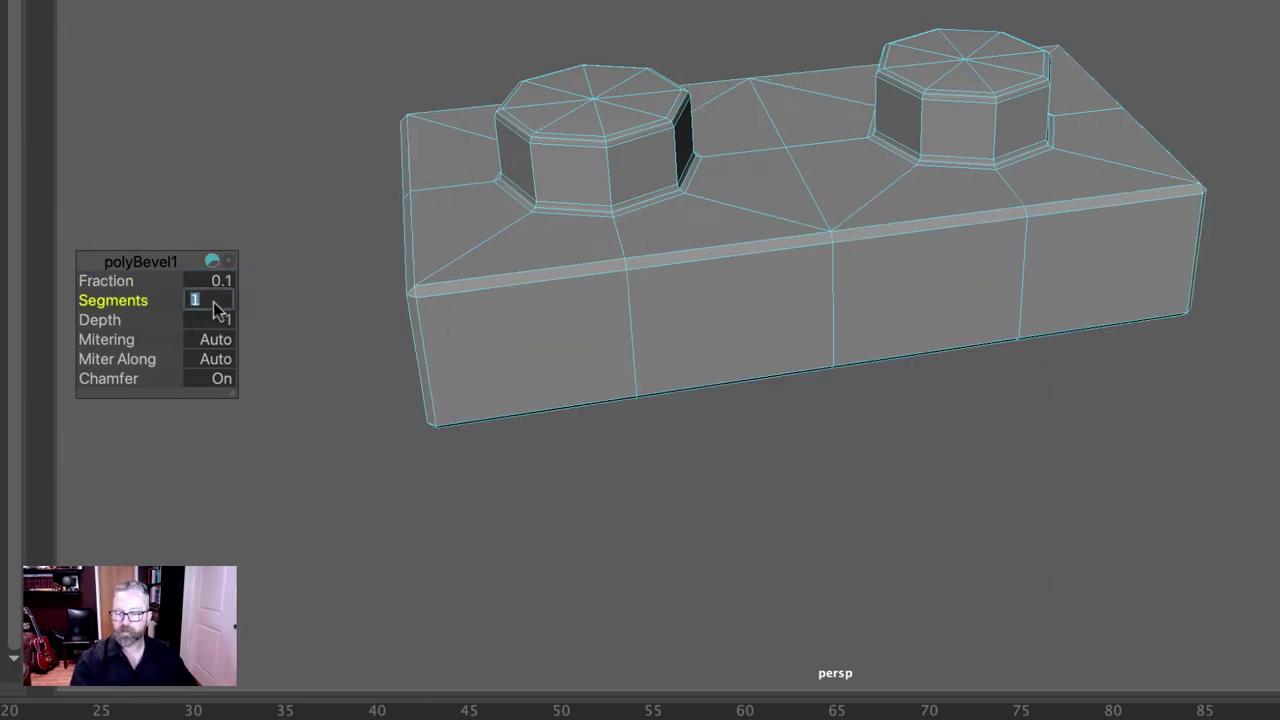
pyautogui.write('2')
pyautogui.press('Return')
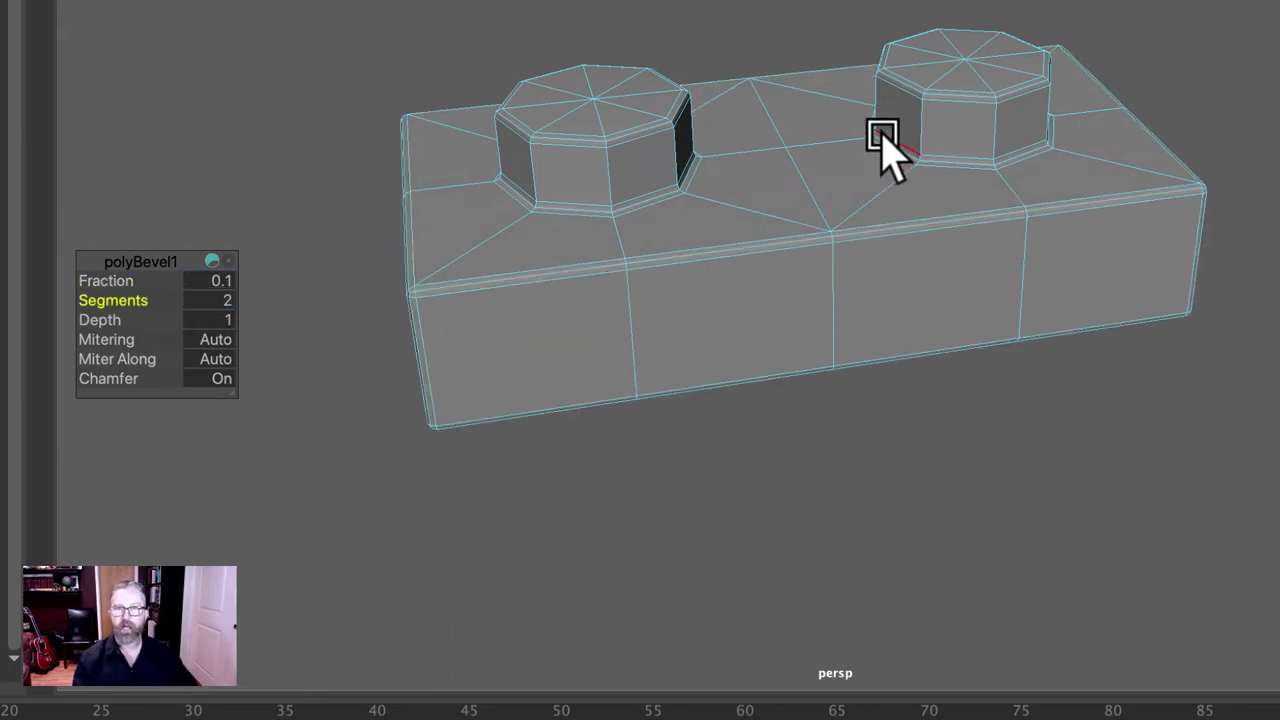
# Return to object mode, turn on smooth mesh preview and inspect the beveled brick unselected
pyautogui.moveTo(889, 143); pyautogui.dragTo(1086, 91, button='right')
pyautogui.press('3')
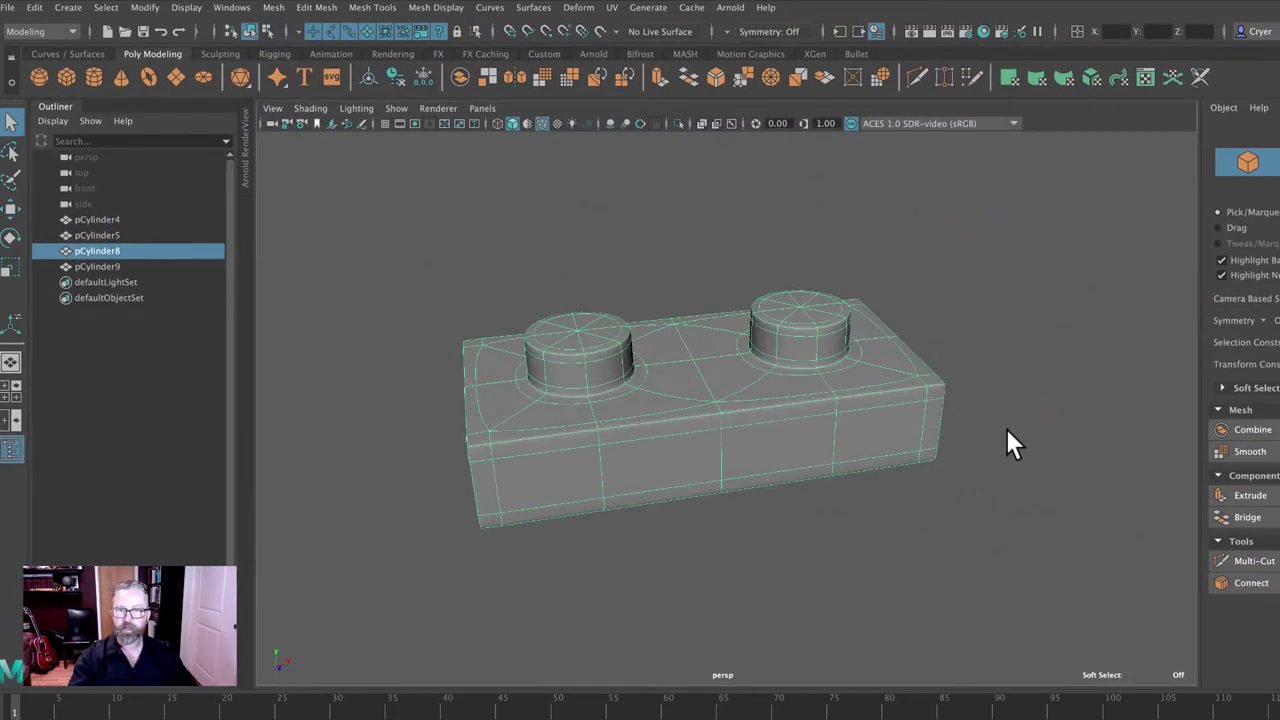
pyautogui.click(991, 493)
pyautogui.keyDown('alt'); pyautogui.moveTo(923, 511); pyautogui.dragTo(1009, 504); pyautogui.keyUp('alt')
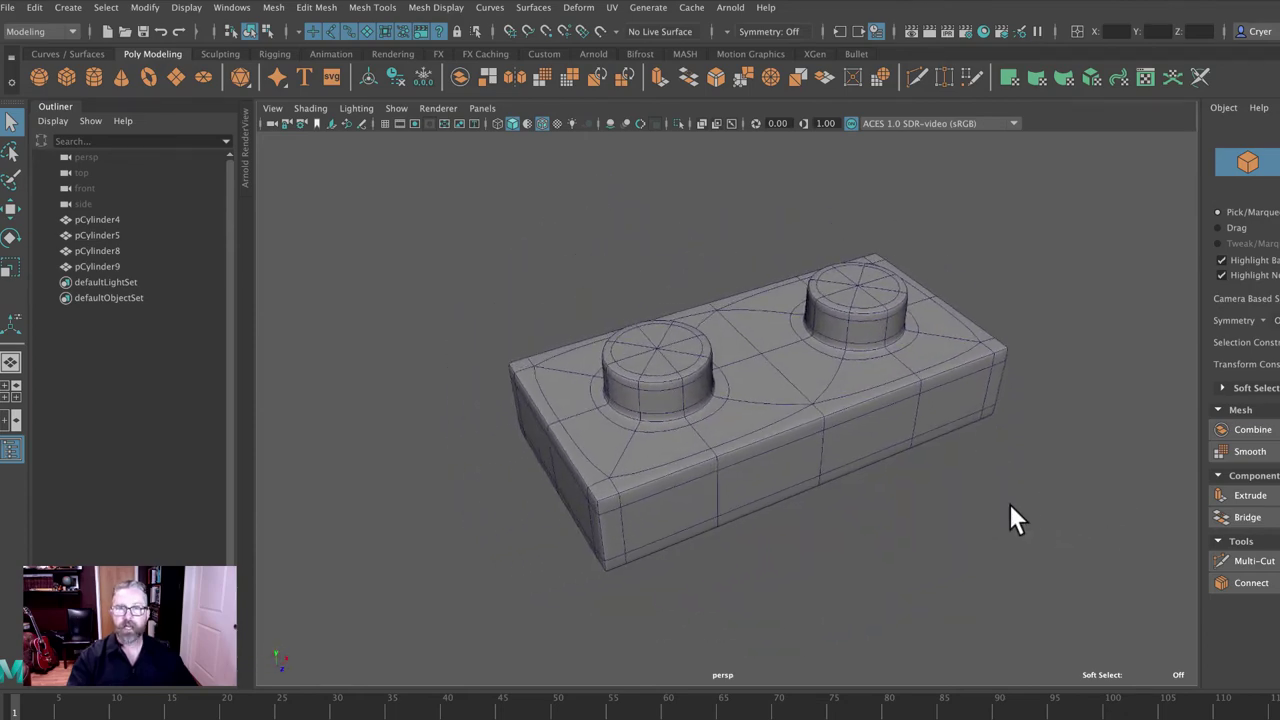
# Select the smoothed brick and delete its construction history
pyautogui.click(735, 362)
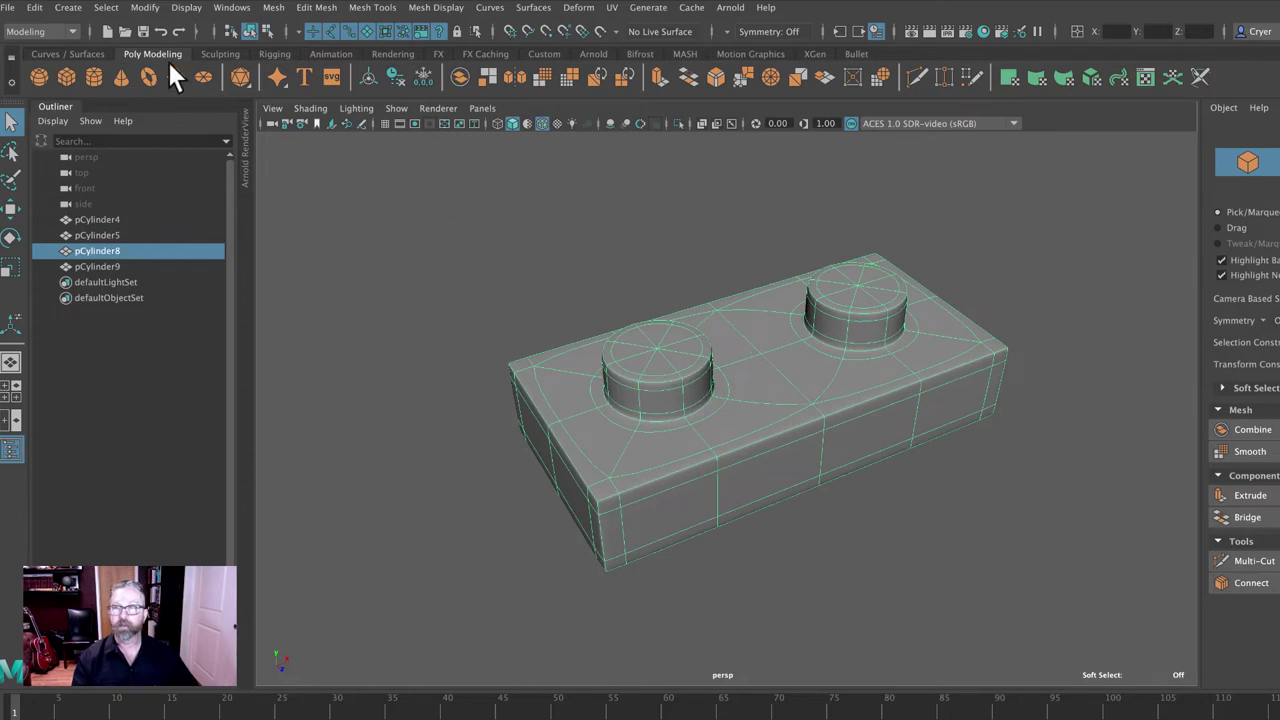
pyautogui.click(35, 7)
pyautogui.moveTo(95, 196)
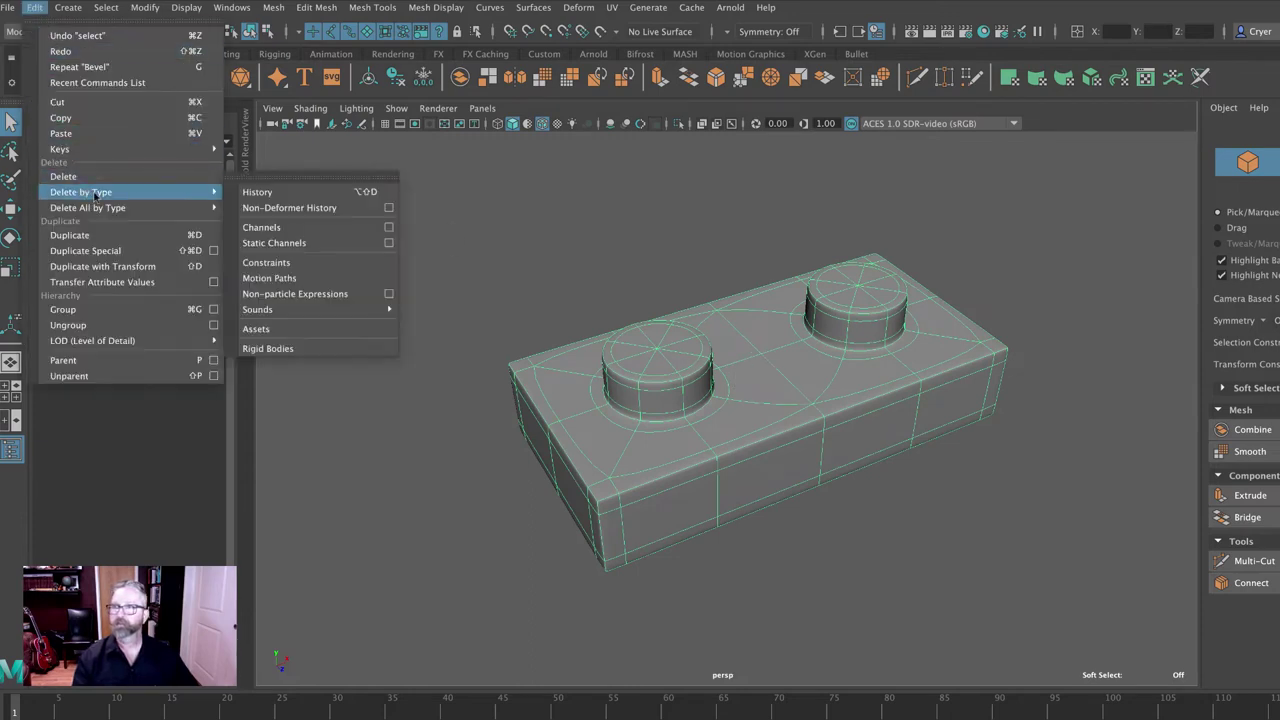
pyautogui.click(262, 192)
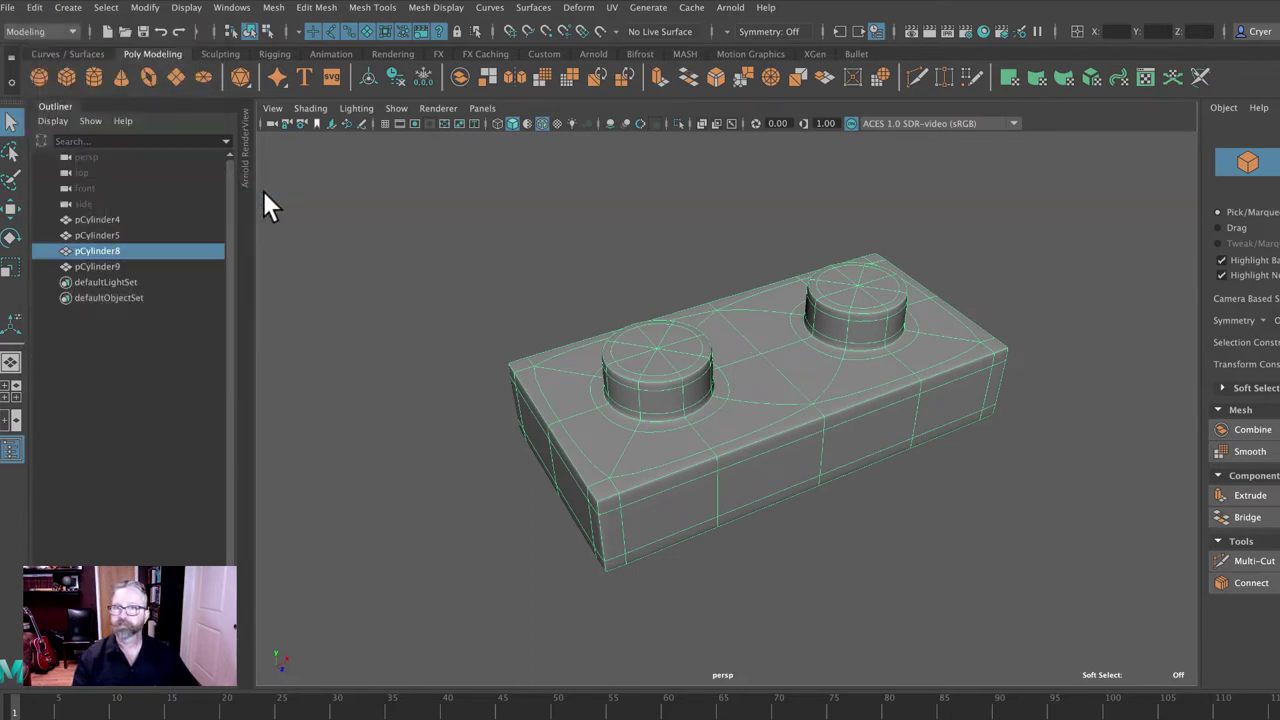
pyautogui.click(8, 7)
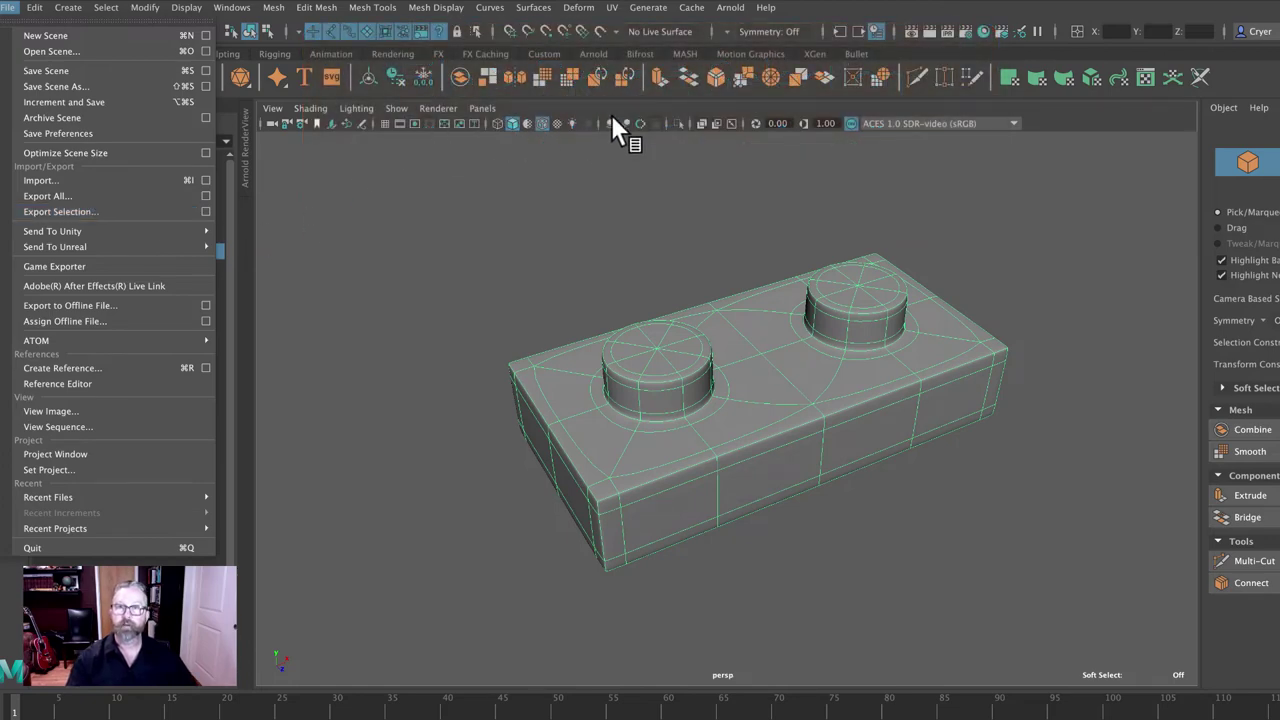
pyautogui.click(614, 115)
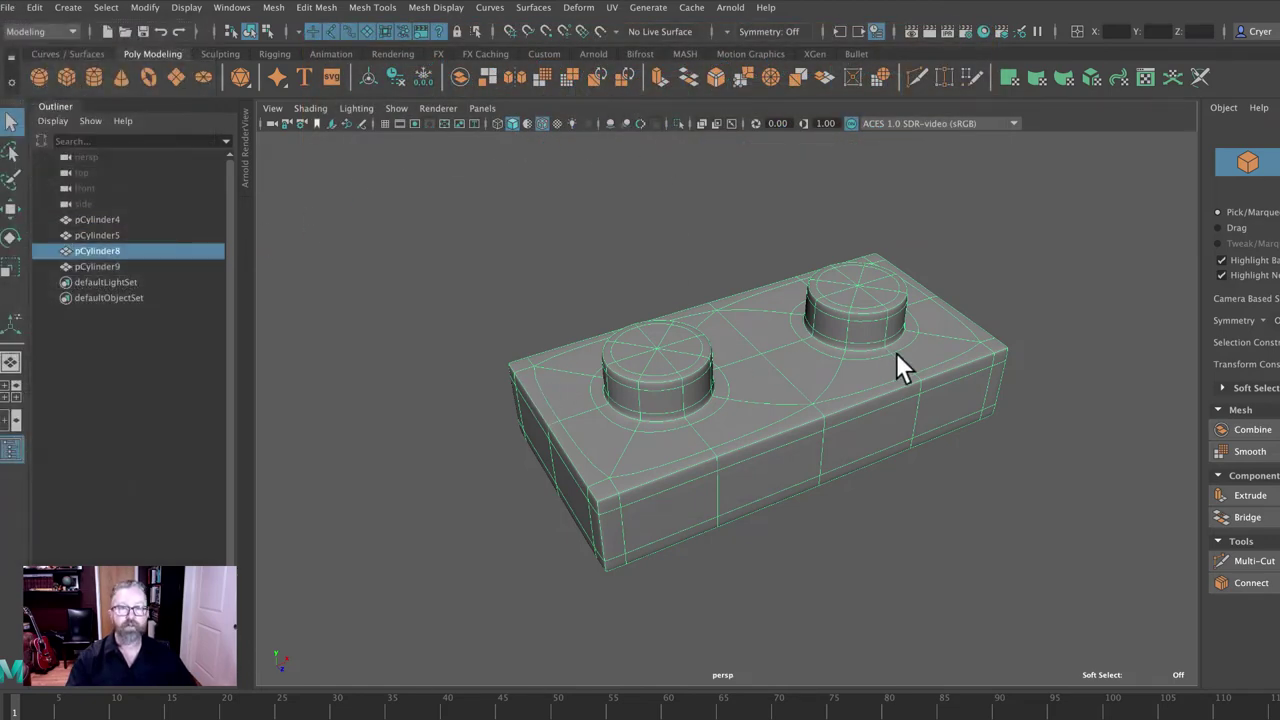
pyautogui.keyDown('alt'); pyautogui.moveTo(900, 417); pyautogui.dragTo(786, 370); pyautogui.keyUp('alt')
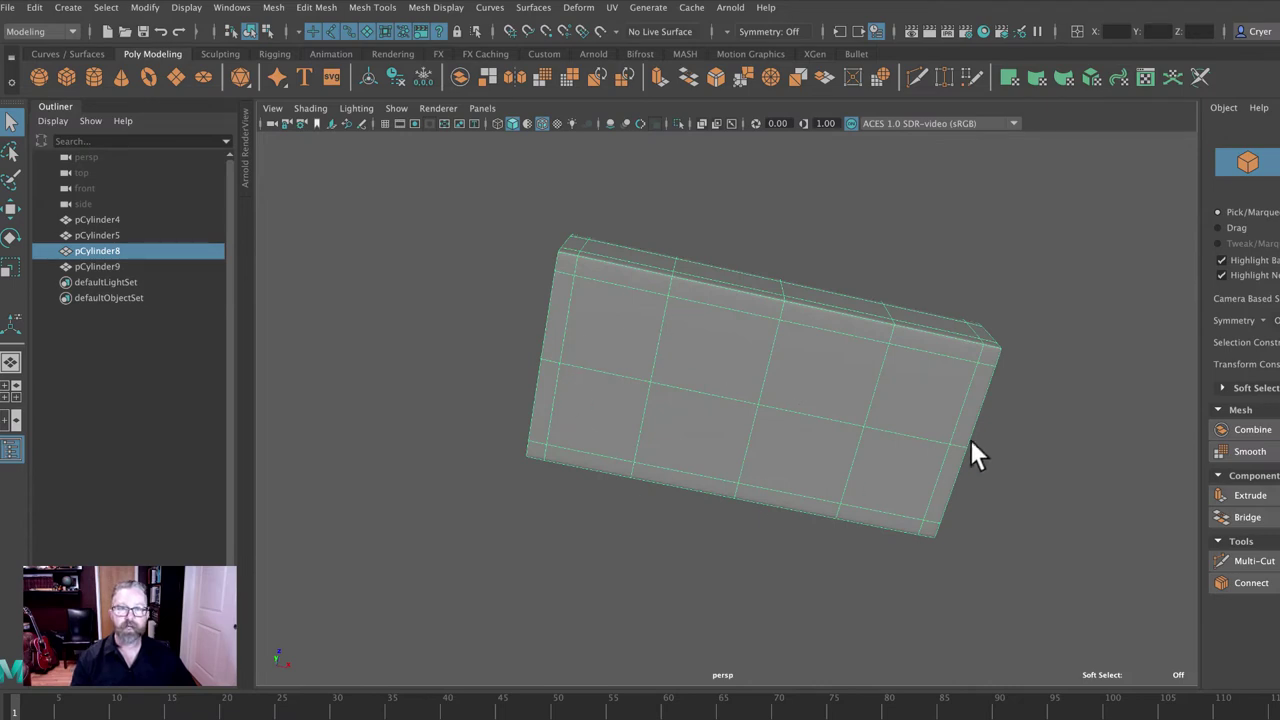
pyautogui.keyDown('alt'); pyautogui.moveTo(797, 254); pyautogui.dragTo(822, 316); pyautogui.keyUp('alt')
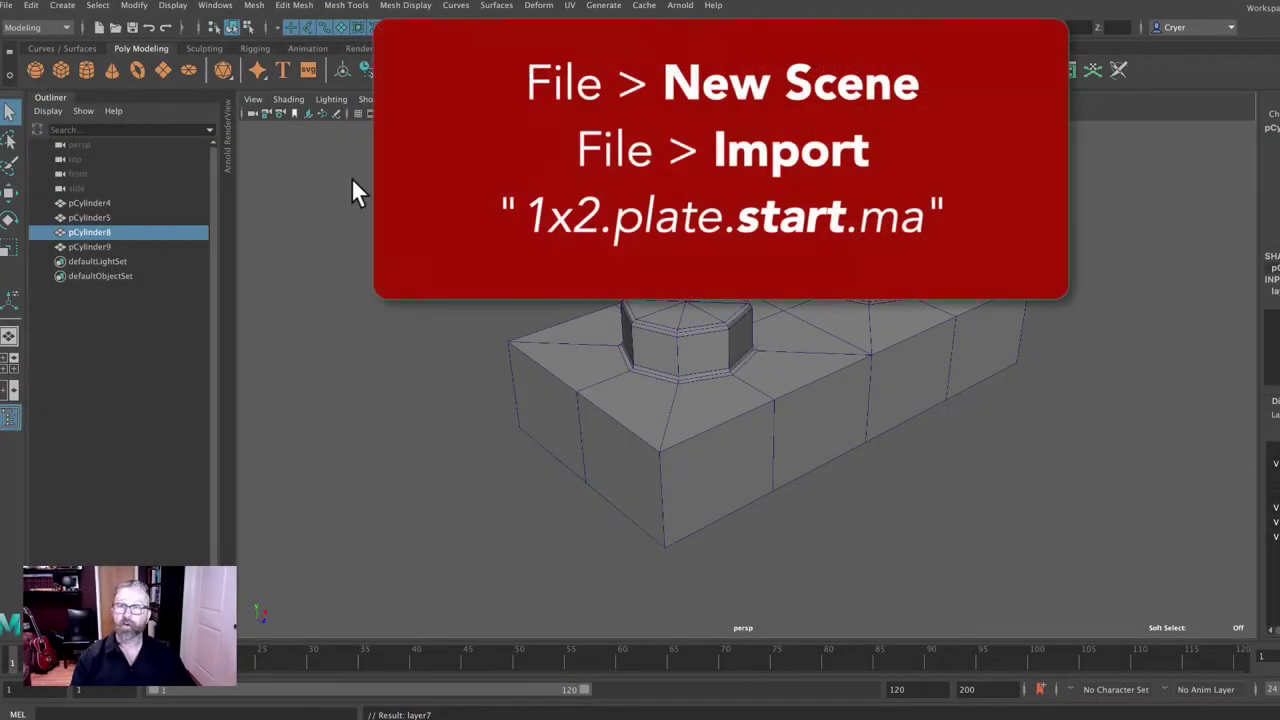
pyautogui.click(6, 5)
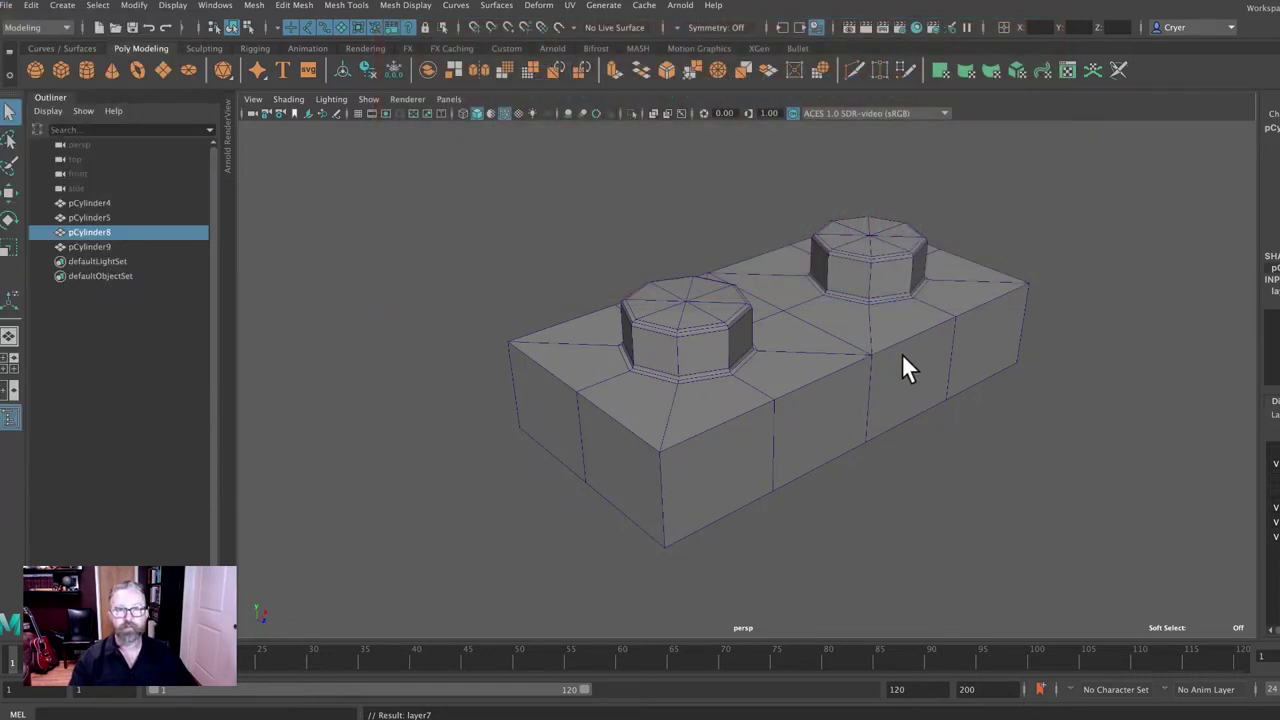
# Enter face mode on the unbeveled two-stud brick and select all eight faces on its underside
pyautogui.keyDown('alt'); pyautogui.moveTo(901, 353); pyautogui.dragTo(903, 286); pyautogui.keyUp('alt')
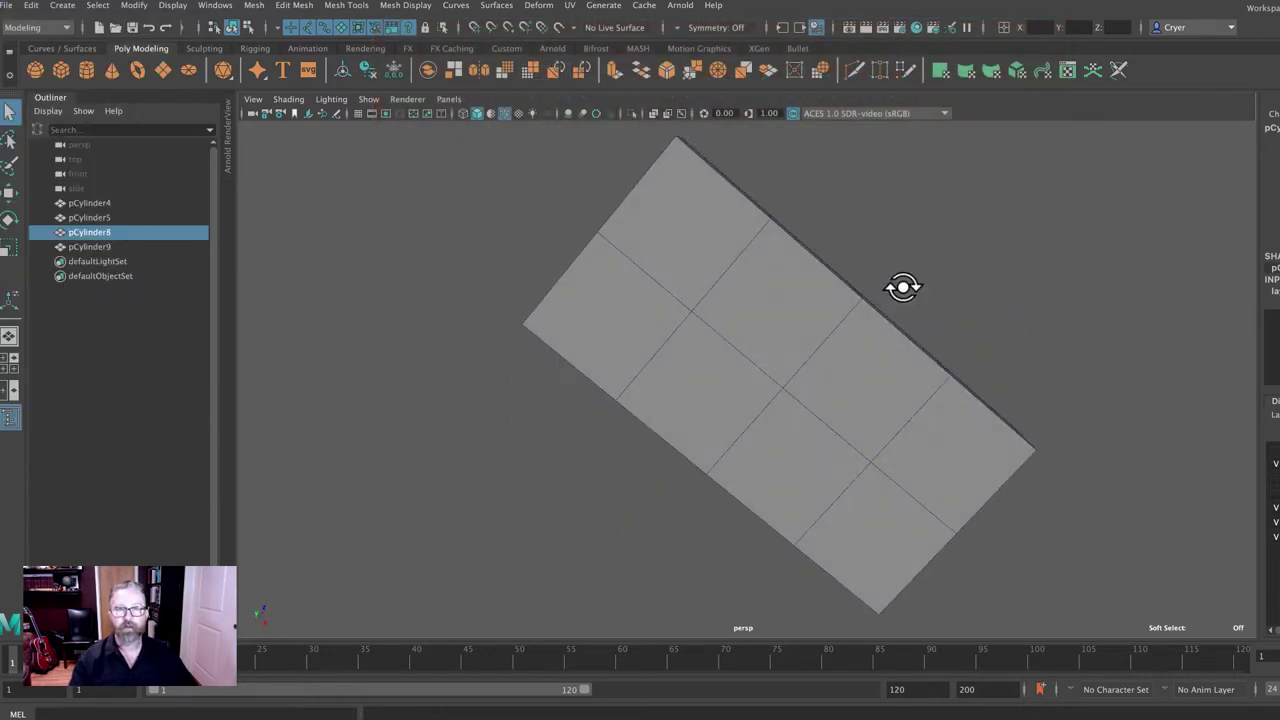
pyautogui.moveTo(706, 214); pyautogui.dragTo(691, 263, button='right')
pyautogui.click(700, 245)
pyautogui.click(690, 255)
pyautogui.keyDown('shift'); pyautogui.click(637, 314); pyautogui.keyUp('shift')
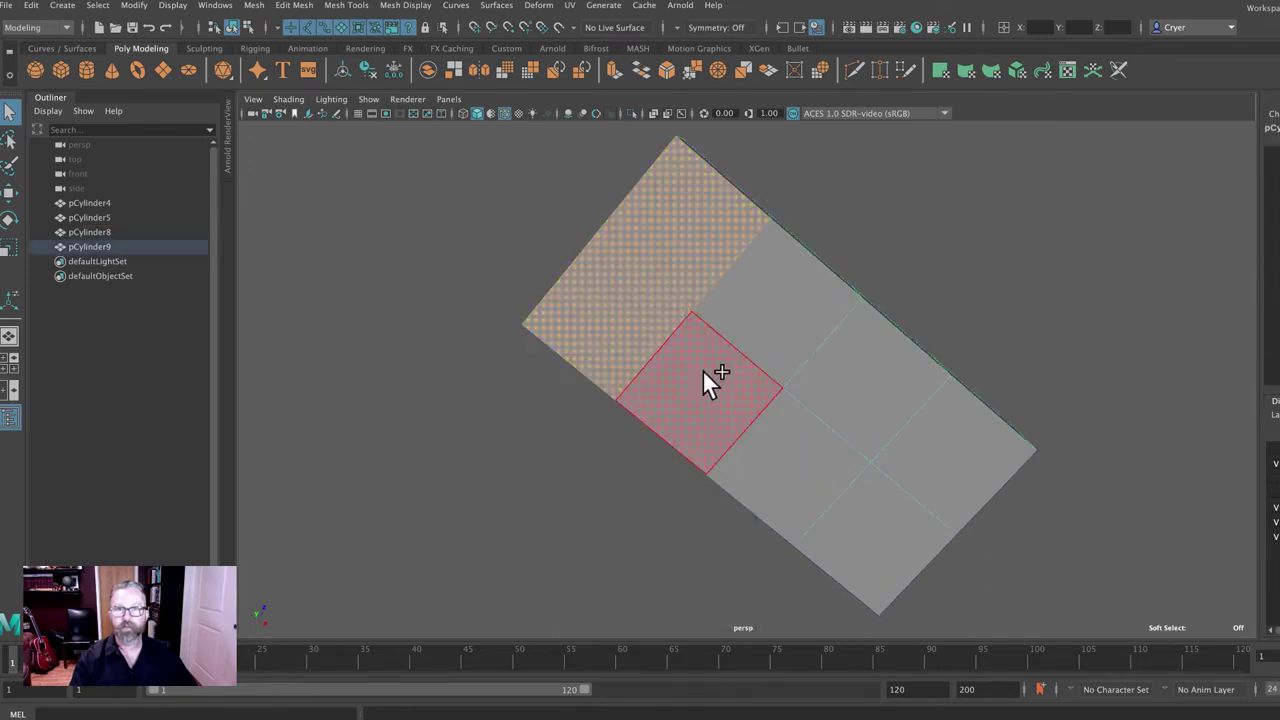
pyautogui.keyDown('shift'); pyautogui.click(709, 374); pyautogui.keyUp('shift')
pyautogui.keyDown('shift'); pyautogui.click(851, 354); pyautogui.keyUp('shift')
pyautogui.keyDown('shift'); pyautogui.click(829, 449); pyautogui.keyUp('shift')
pyautogui.keyDown('shift'); pyautogui.click(893, 540); pyautogui.keyUp('shift')
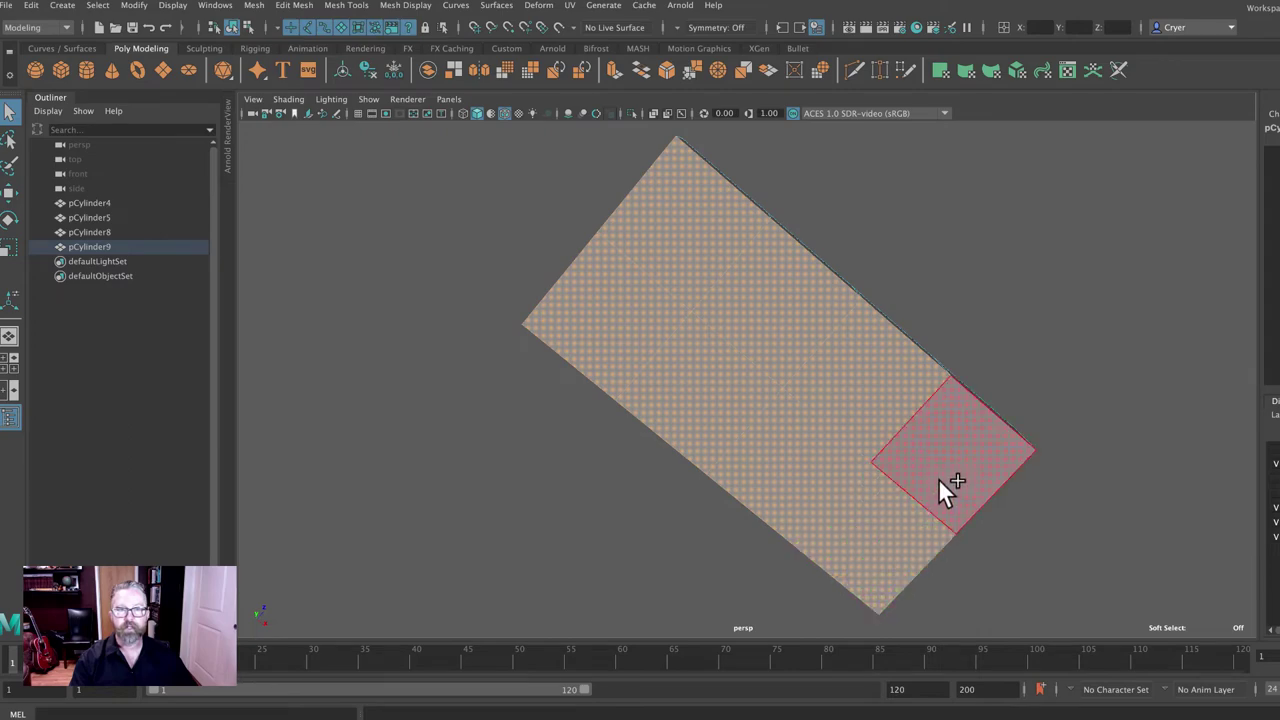
pyautogui.keyDown('shift'); pyautogui.click(964, 480); pyautogui.keyUp('shift')
# Check the underside face selection in wireframe display, undo any stray selection and return to shaded display
pyautogui.keyDown('alt'); pyautogui.moveTo(1009, 388); pyautogui.dragTo(977, 367); pyautogui.keyUp('alt')
pyautogui.press('4')
pyautogui.moveTo(1052, 447)
pyautogui.keyDown('alt'); pyautogui.mouseDown()
pyautogui.moveTo(1046, 491)
pyautogui.moveTo(1060, 446)
pyautogui.mouseUp(); pyautogui.keyUp('alt')
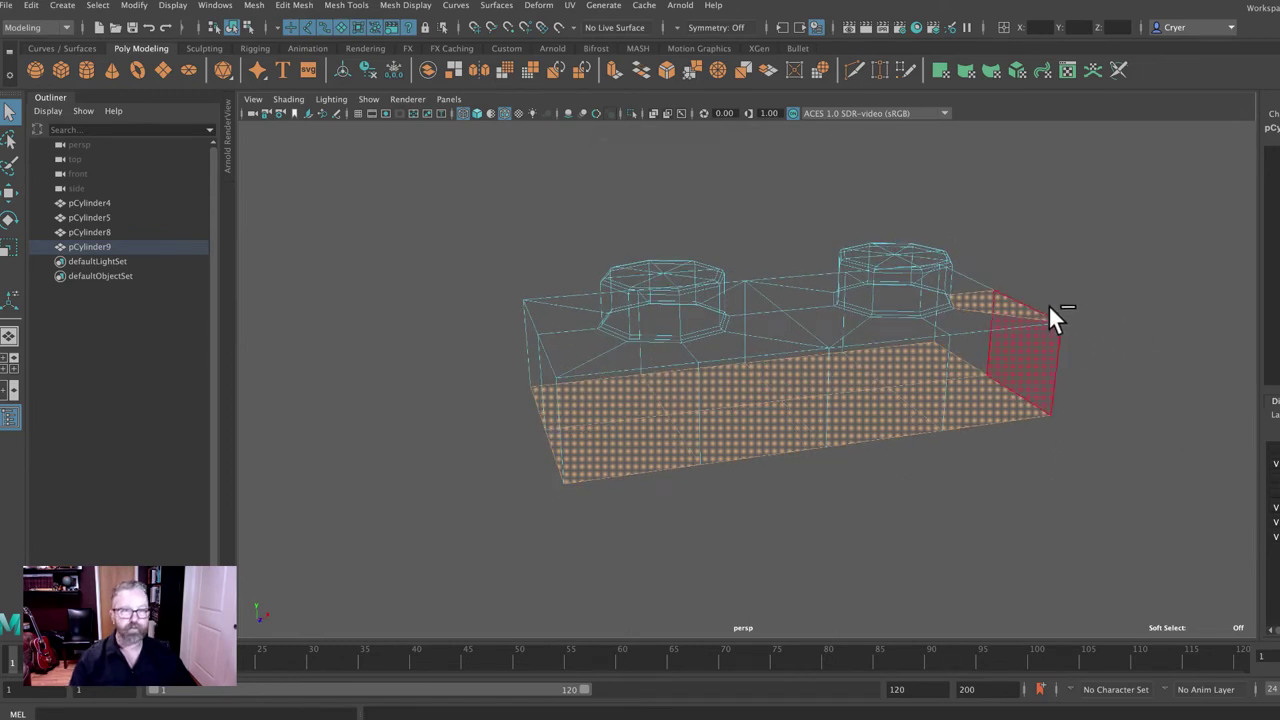
pyautogui.hotkey('ctrl', 'z')
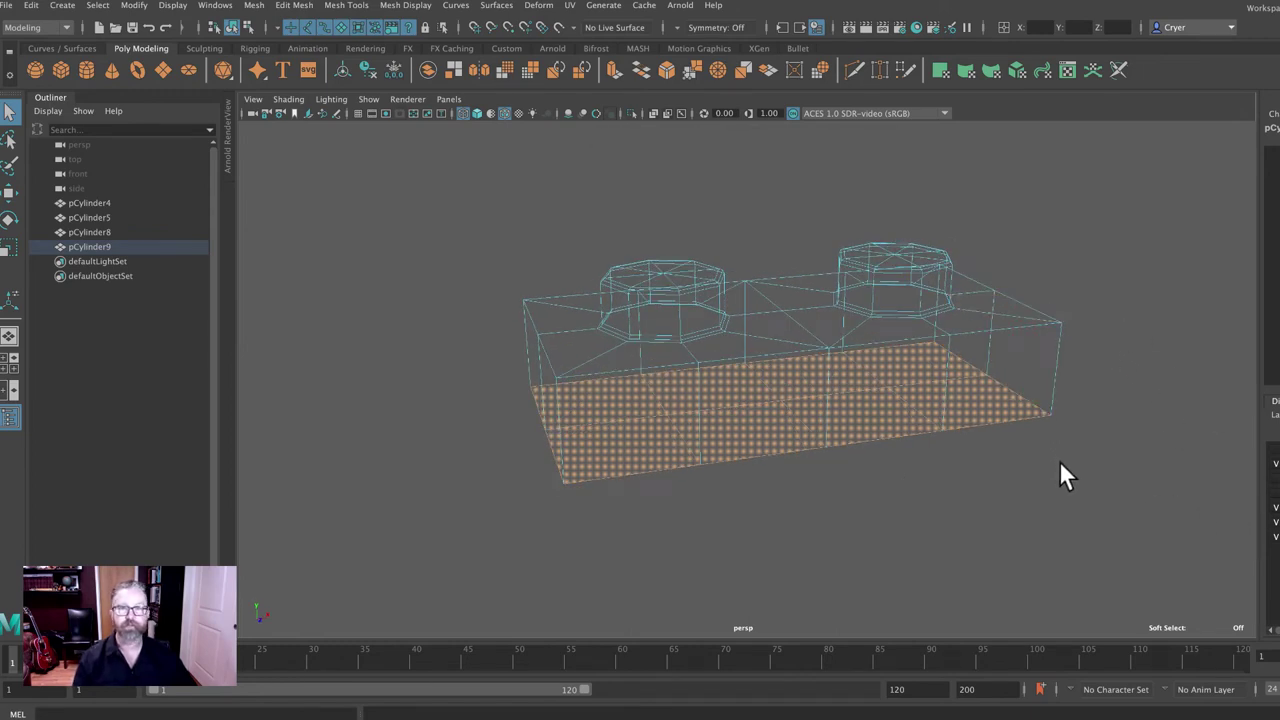
pyautogui.keyDown('alt'); pyautogui.moveTo(1072, 417); pyautogui.dragTo(1018, 433, button='middle'); pyautogui.keyUp('alt')
pyautogui.press('5')
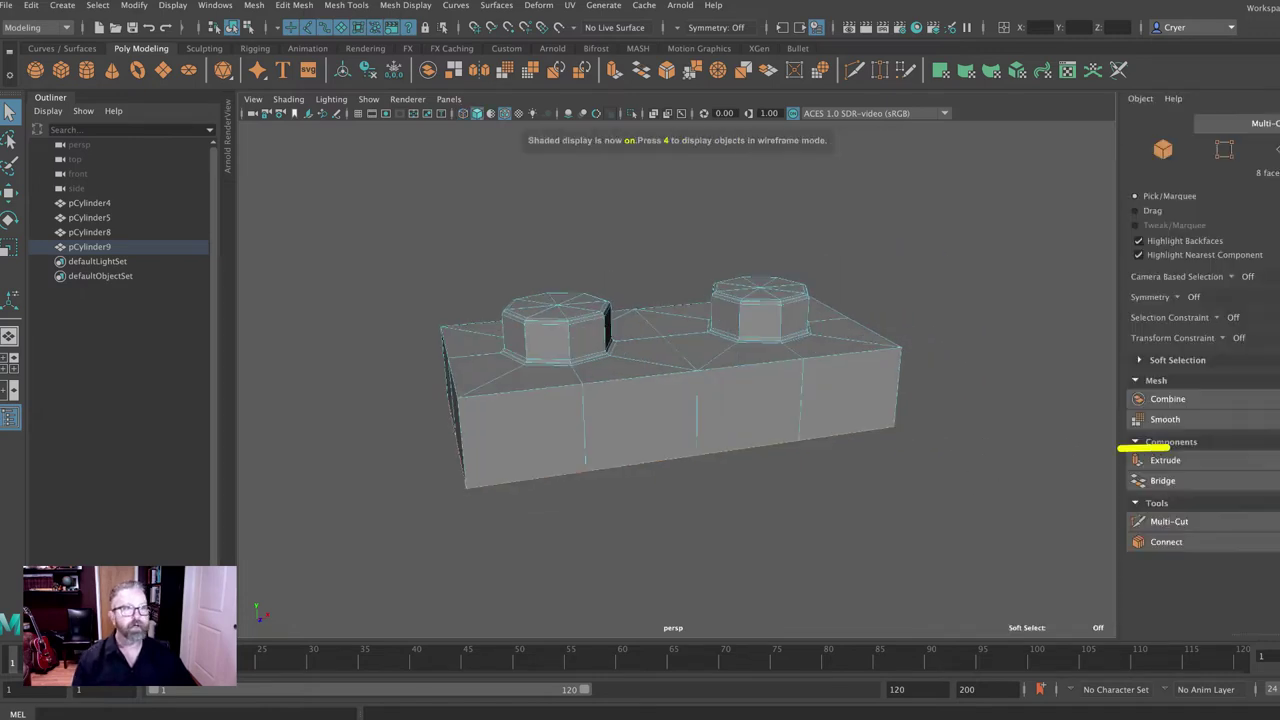
# Extrude the selected underside faces with an offset of 0.8 to inset them from the brick's outer edge
pyautogui.click(1167, 461)
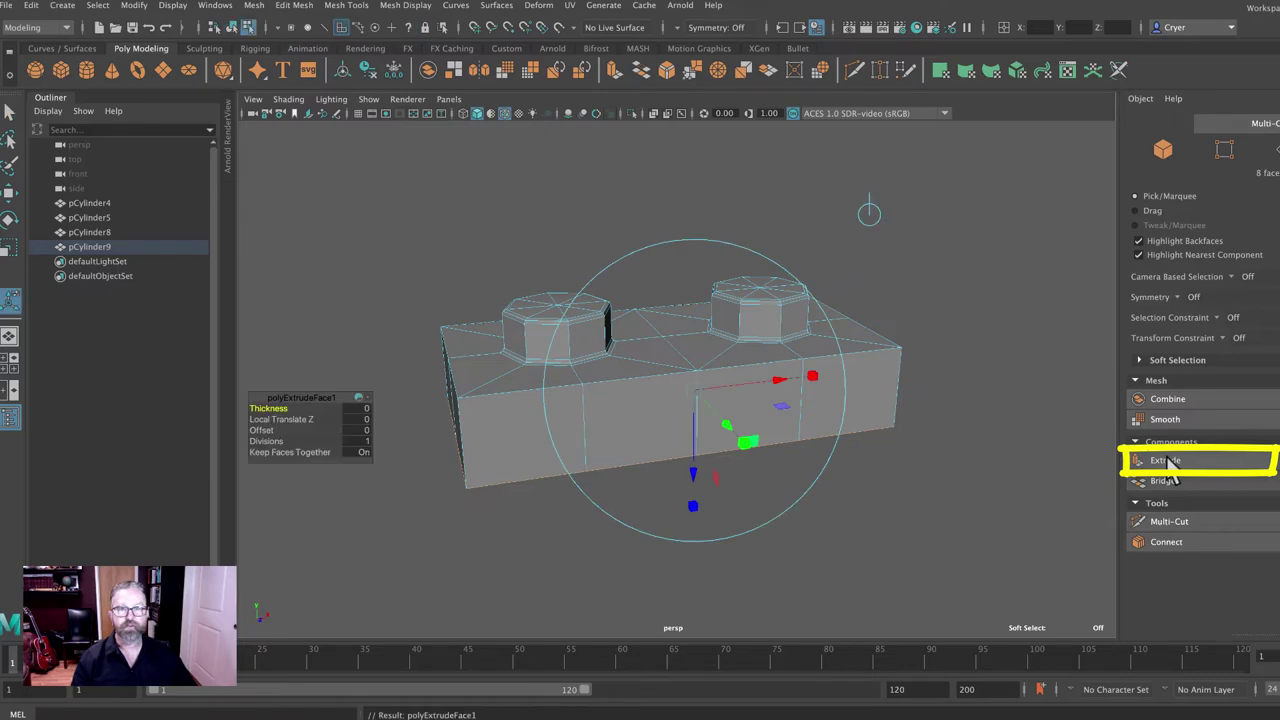
pyautogui.keyDown('alt'); pyautogui.moveTo(943, 377); pyautogui.dragTo(946, 377); pyautogui.keyUp('alt')
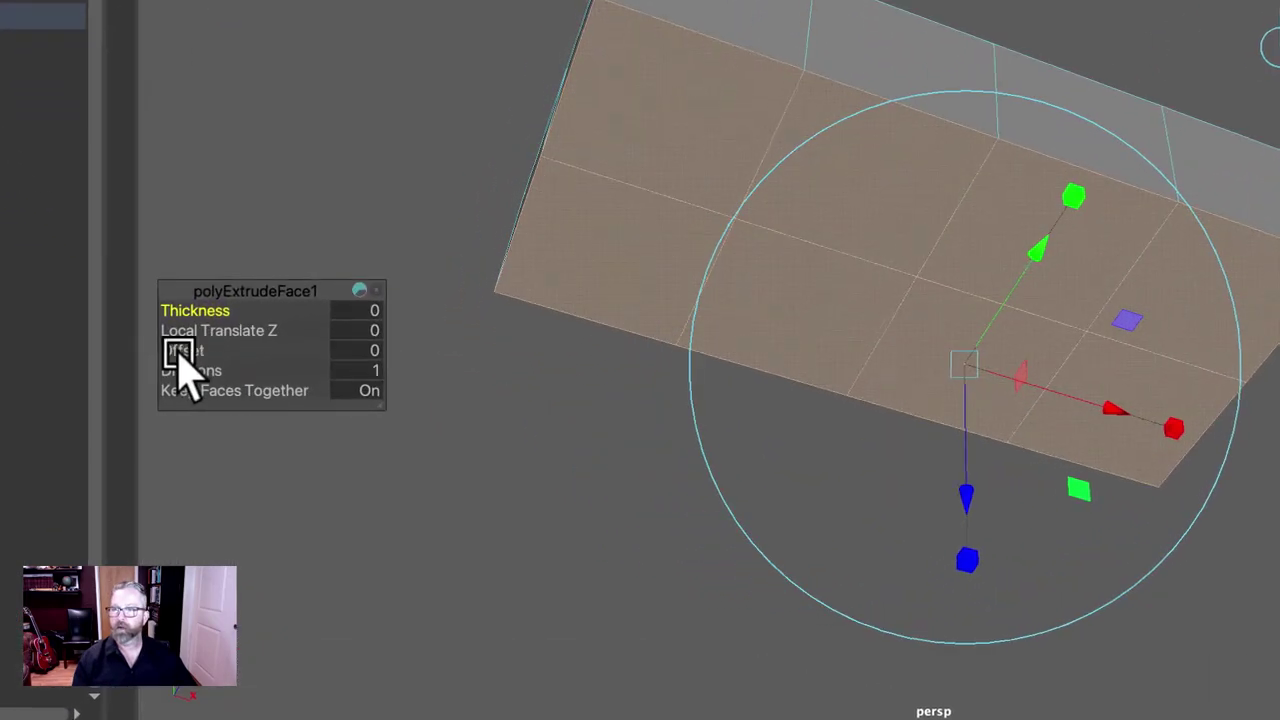
pyautogui.moveTo(259, 428); pyautogui.dragTo(251, 429)
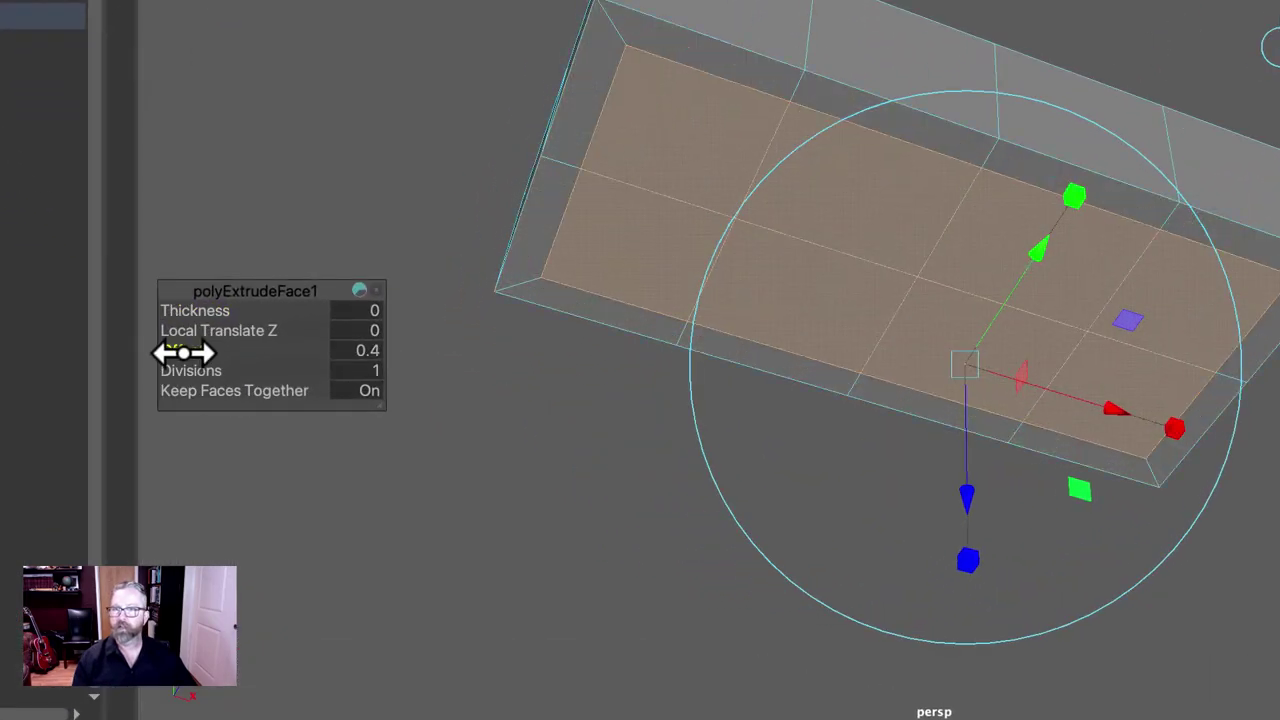
pyautogui.click(340, 350)
pyautogui.write('.8')
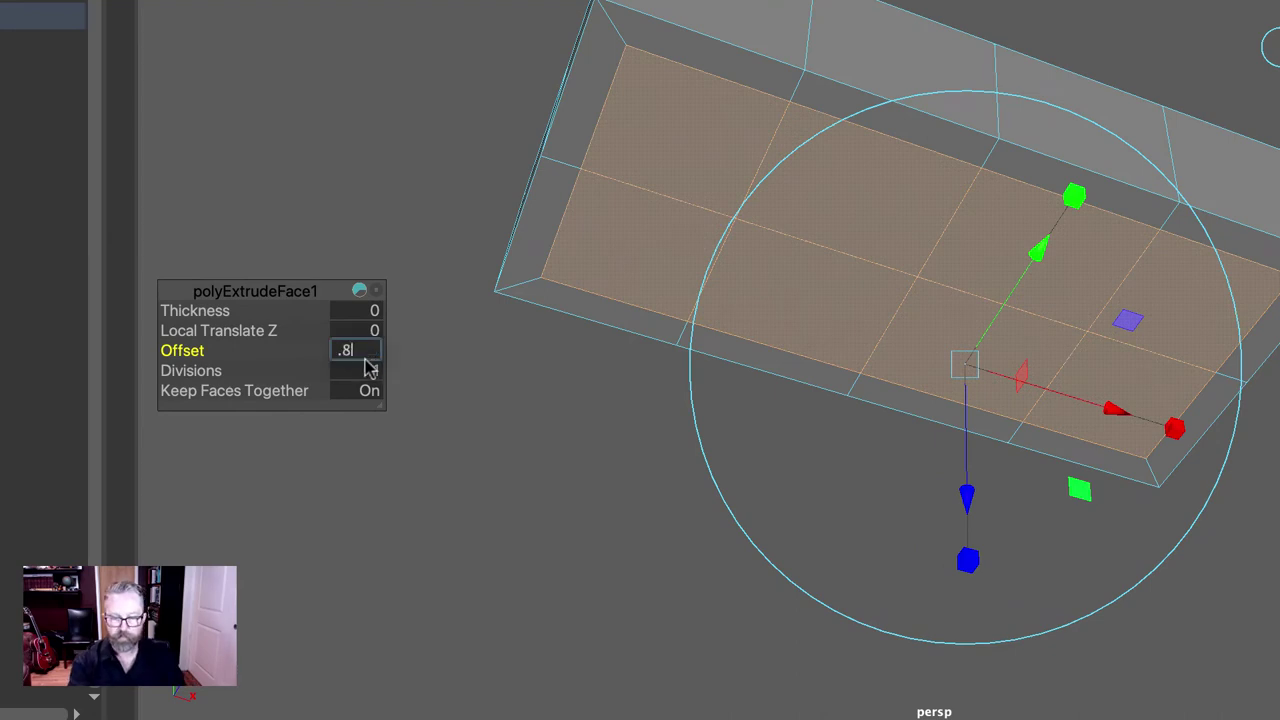
pyautogui.press('Return')
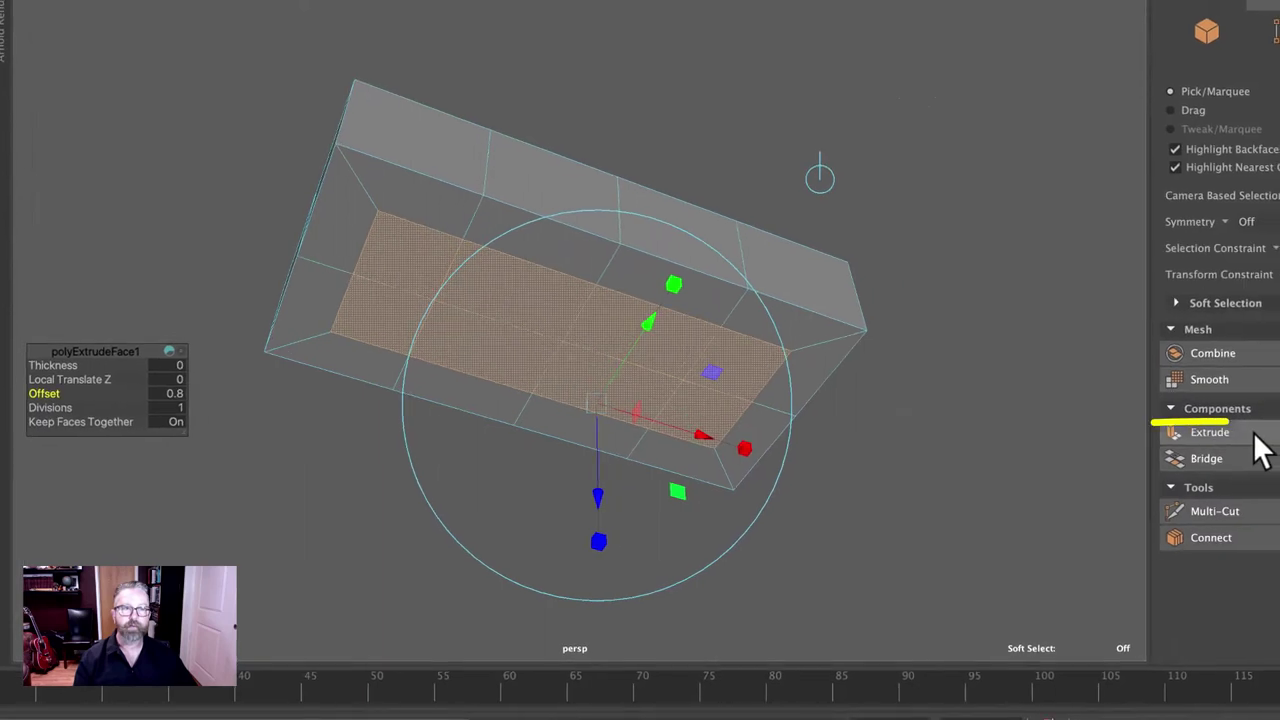
# Extrude the inset underside faces again with a Local Translate Z of -0.8 to hollow out the brick's bottom
pyautogui.click(1255, 436)
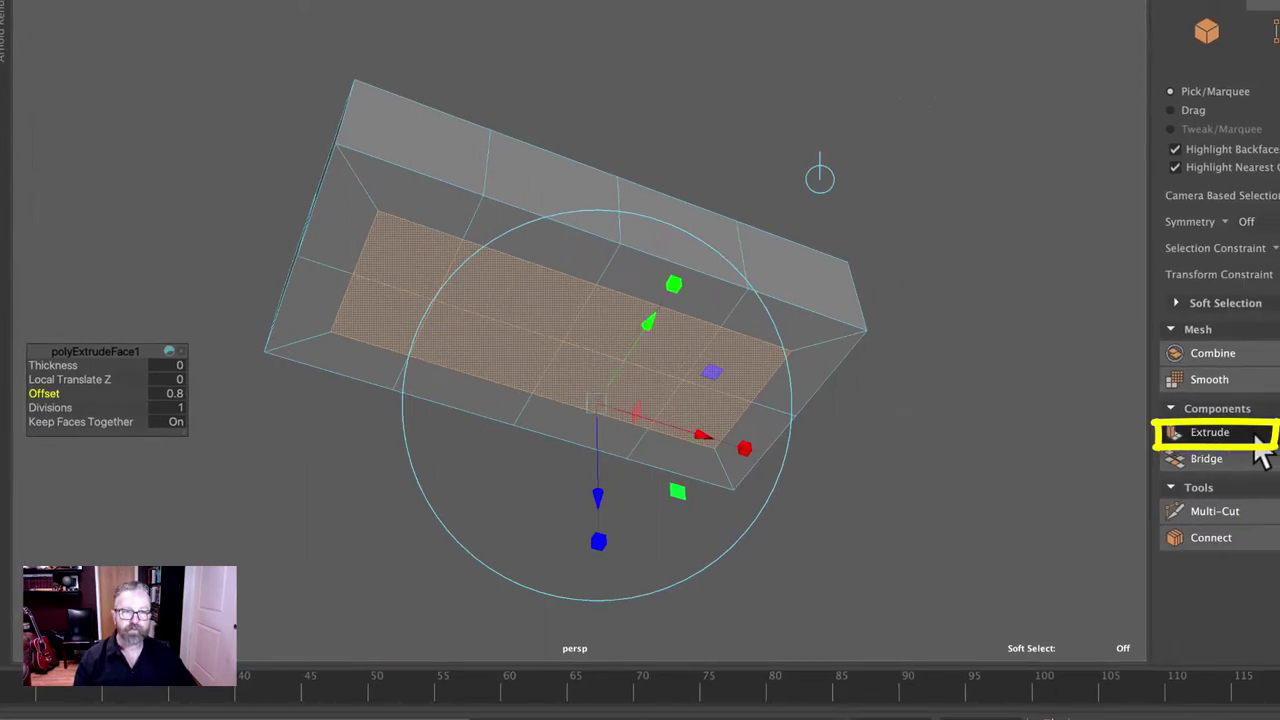
pyautogui.click(160, 379)
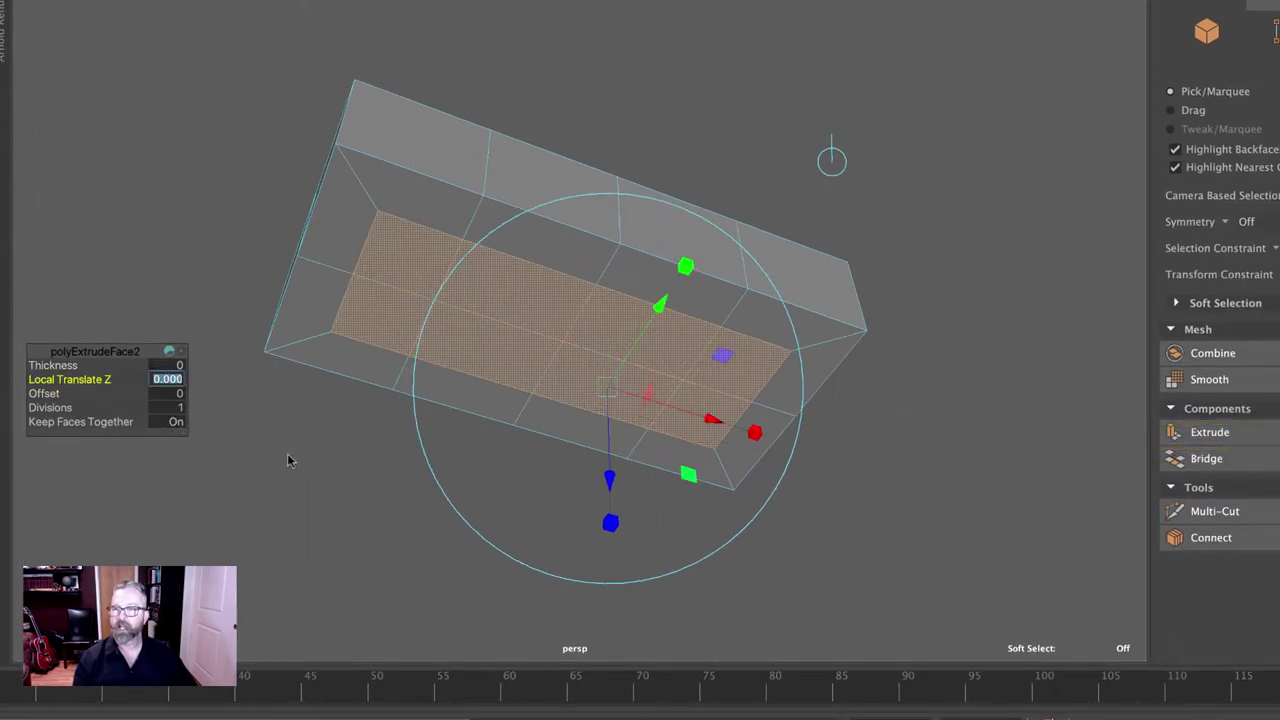
pyautogui.write('-0')
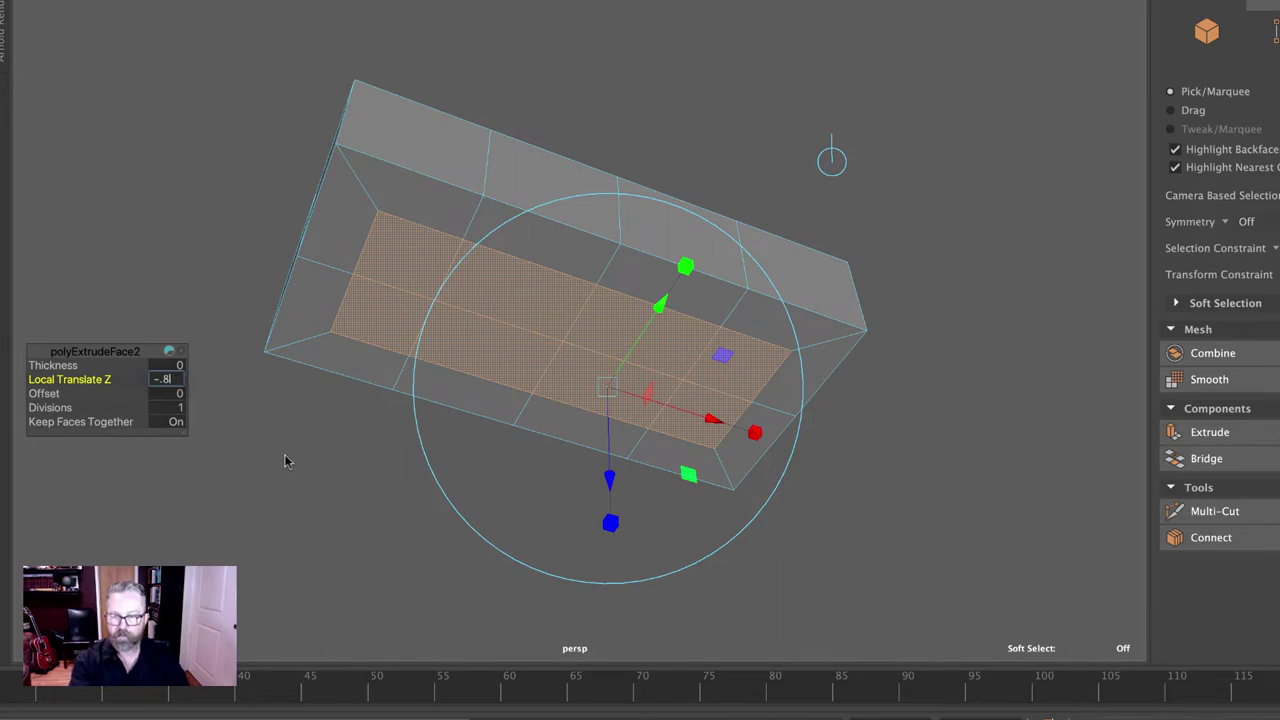
pyautogui.write('.8')
pyautogui.press('Return')
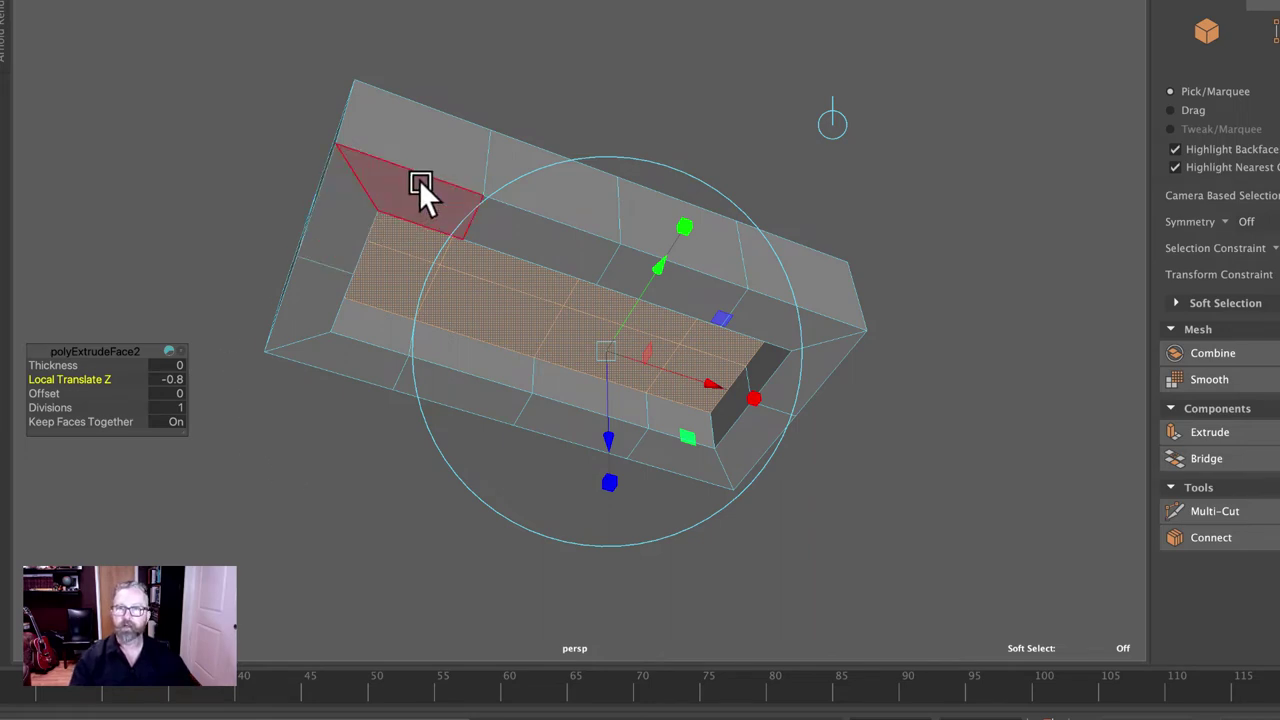
# Return to object mode, inspect the hollowed brick in smooth preview and switch back to the unsmoothed display
pyautogui.moveTo(419, 179); pyautogui.dragTo(505, 158, button='right')
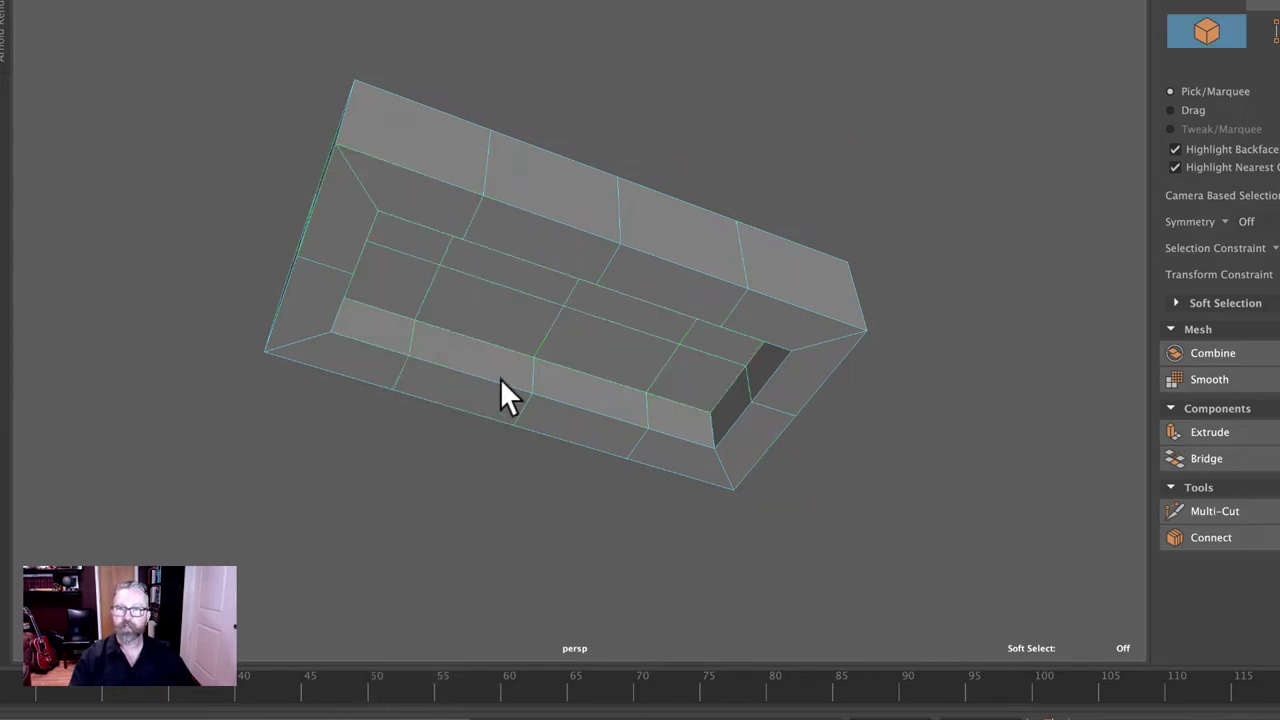
pyautogui.keyDown('alt'); pyautogui.moveTo(505, 395); pyautogui.dragTo(500, 486); pyautogui.keyUp('alt')
pyautogui.press('3')
pyautogui.keyDown('alt'); pyautogui.moveTo(704, 548); pyautogui.dragTo(598, 543); pyautogui.keyUp('alt')
pyautogui.press('1')
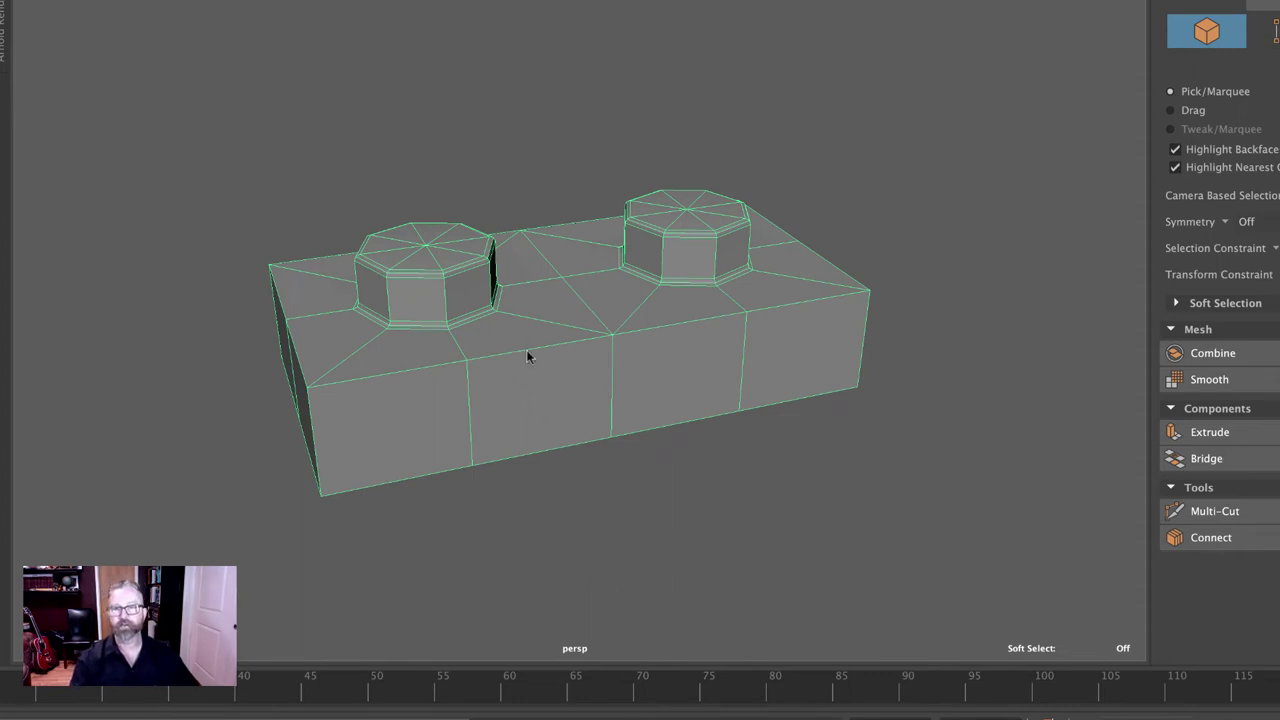
# Enter edge mode and select the edges around the brick's outer top and bottom perimeters, using wireframe display
pyautogui.moveTo(528, 357); pyautogui.dragTo(526, 292, button='right')
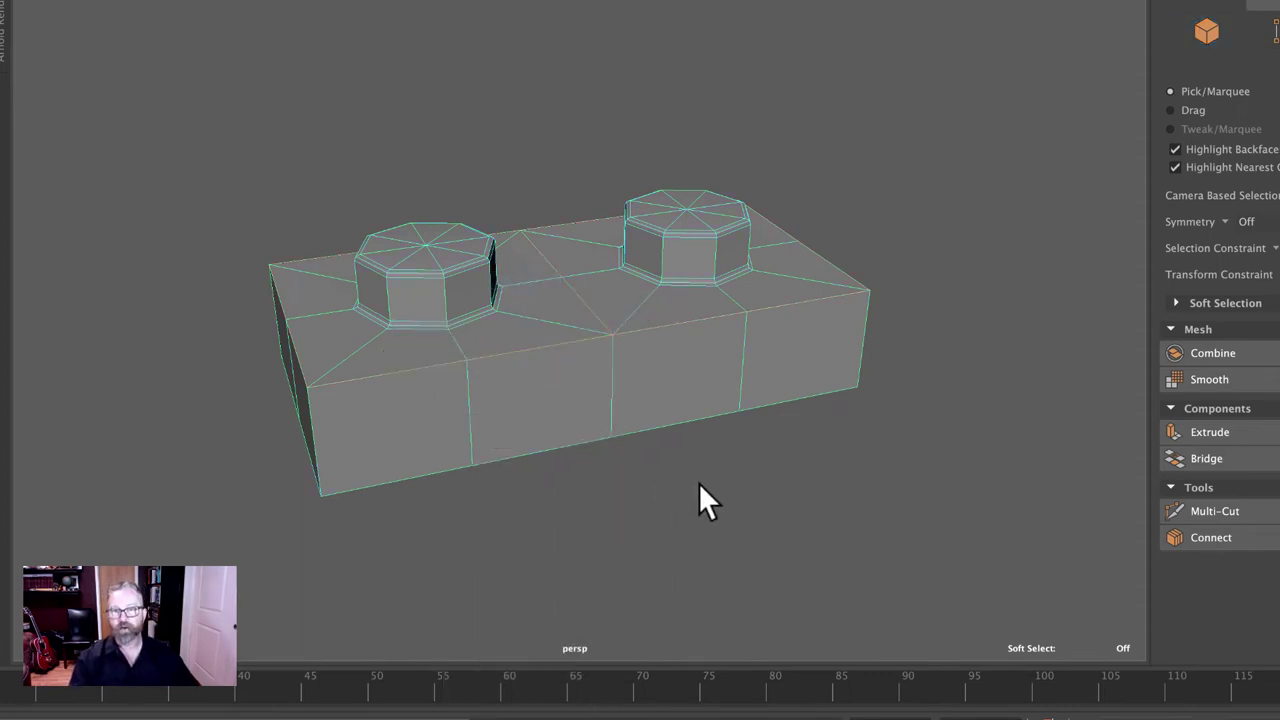
pyautogui.keyDown('alt'); pyautogui.moveTo(674, 332); pyautogui.dragTo(734, 531); pyautogui.keyUp('alt')
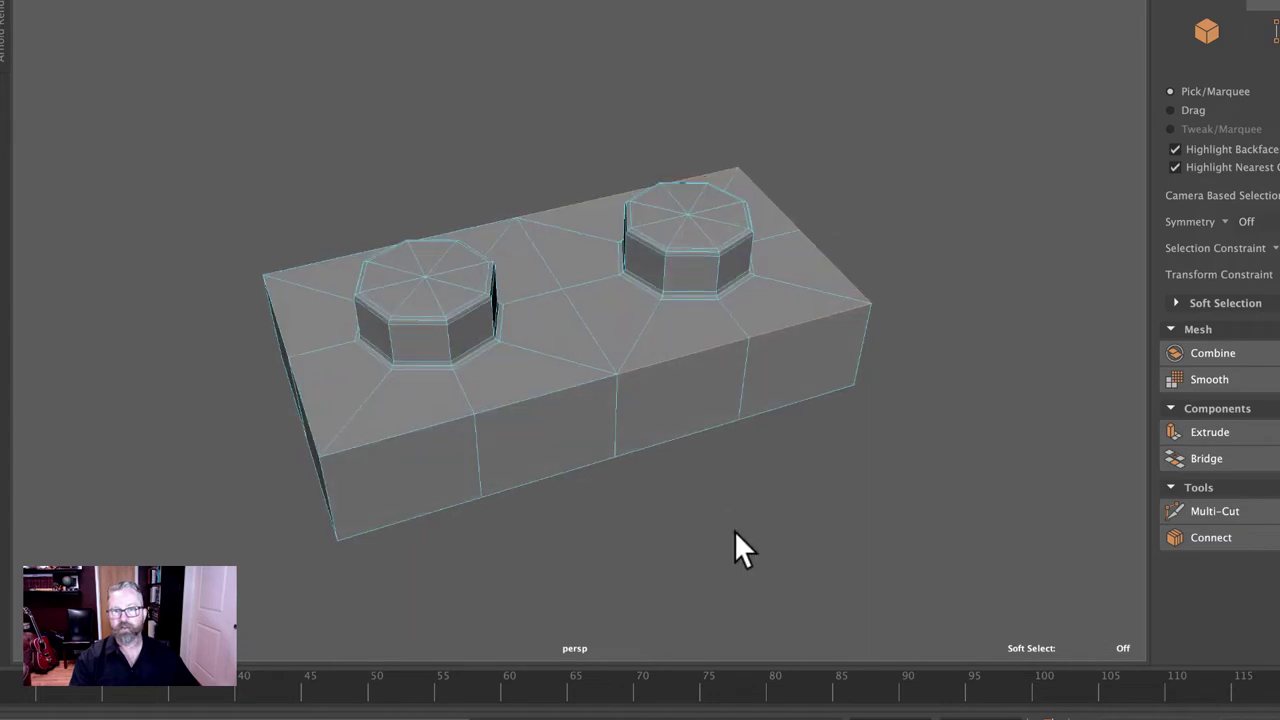
pyautogui.press('4')
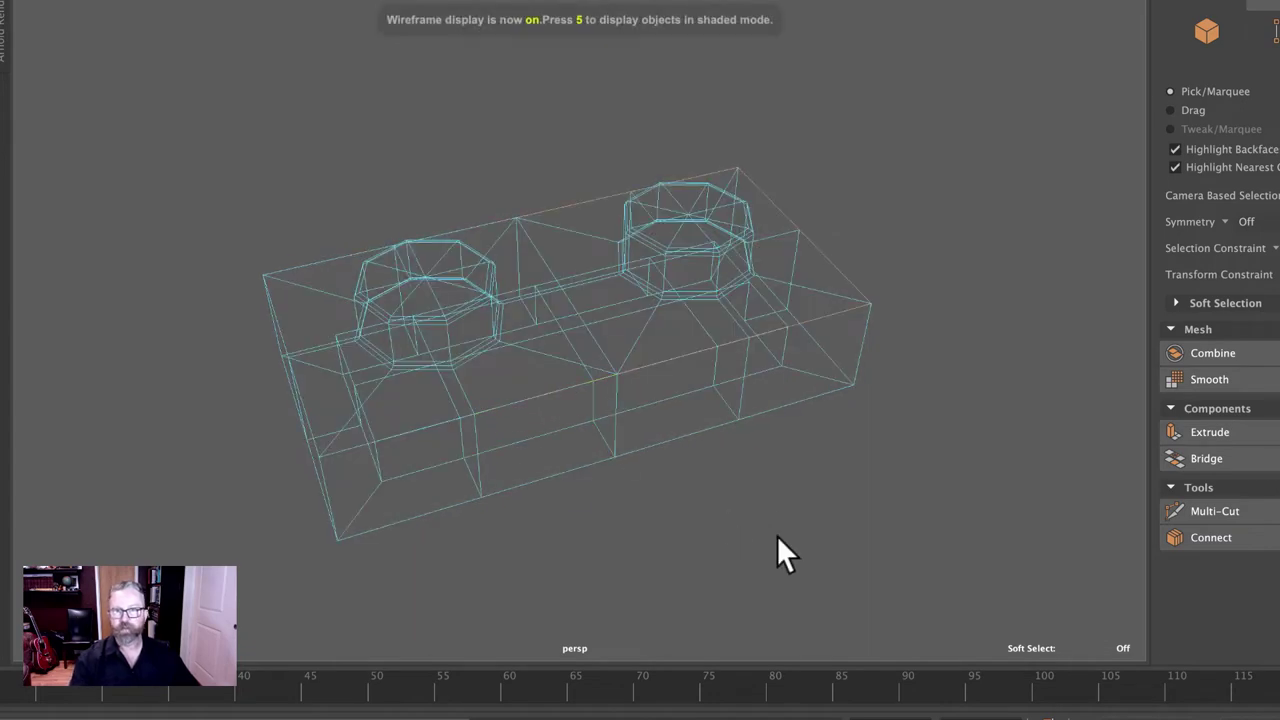
pyautogui.doubleClick(694, 431)
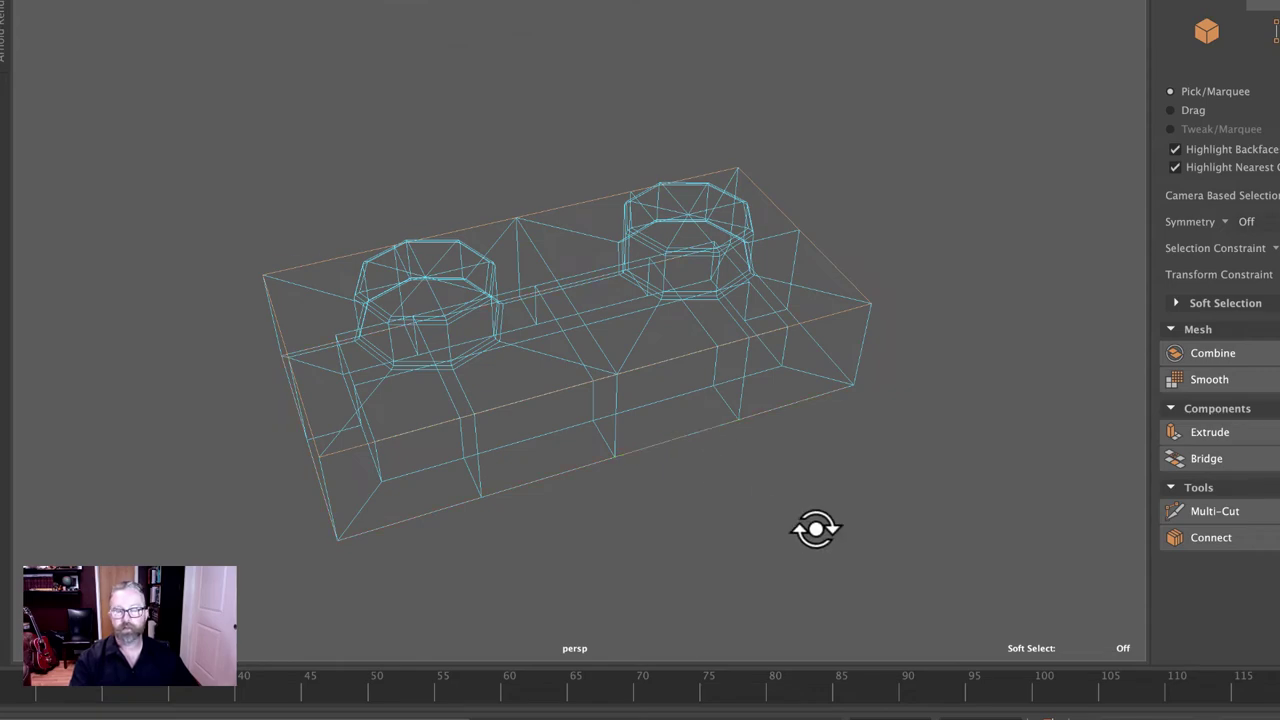
# Add the rim edges around the underside cavity's opening to the selection and return to shaded display
pyautogui.keyDown('alt'); pyautogui.moveTo(816, 530); pyautogui.dragTo(800, 483); pyautogui.keyUp('alt')
pyautogui.keyDown('alt'); pyautogui.moveTo(800, 483); pyautogui.dragTo(878, 525, button='right'); pyautogui.keyUp('alt')
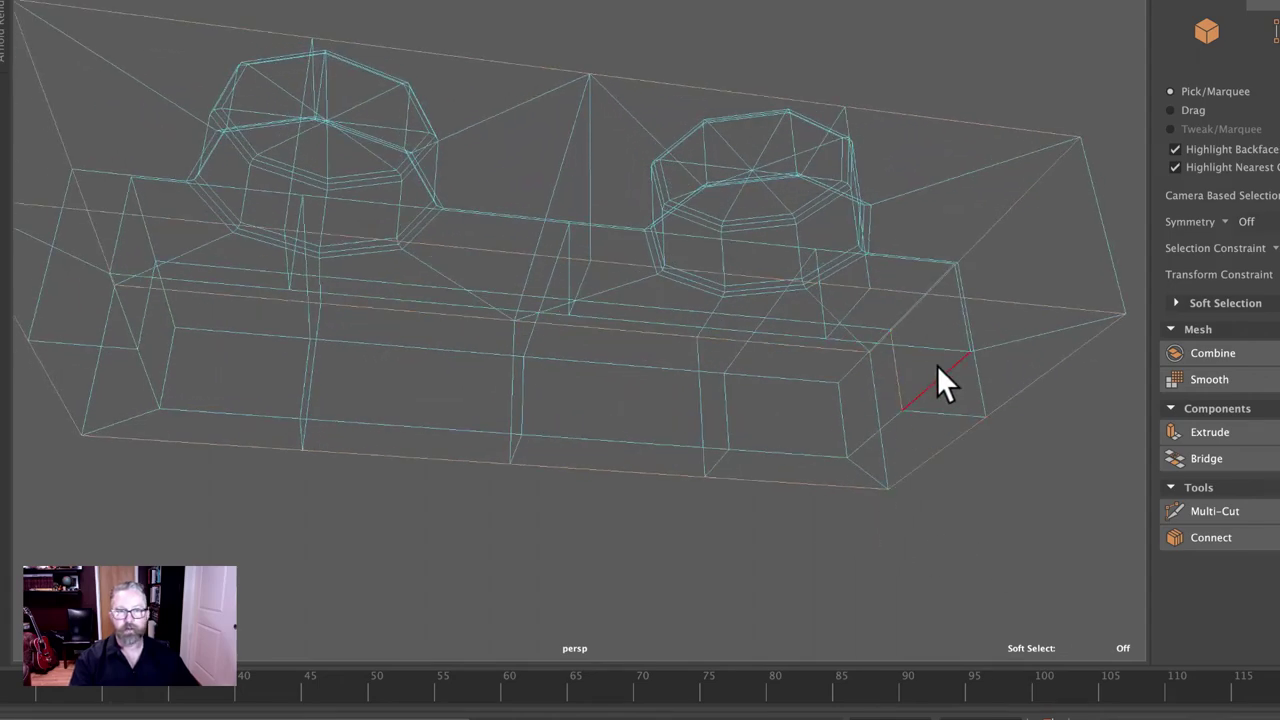
pyautogui.click(922, 350)
pyautogui.press('5')
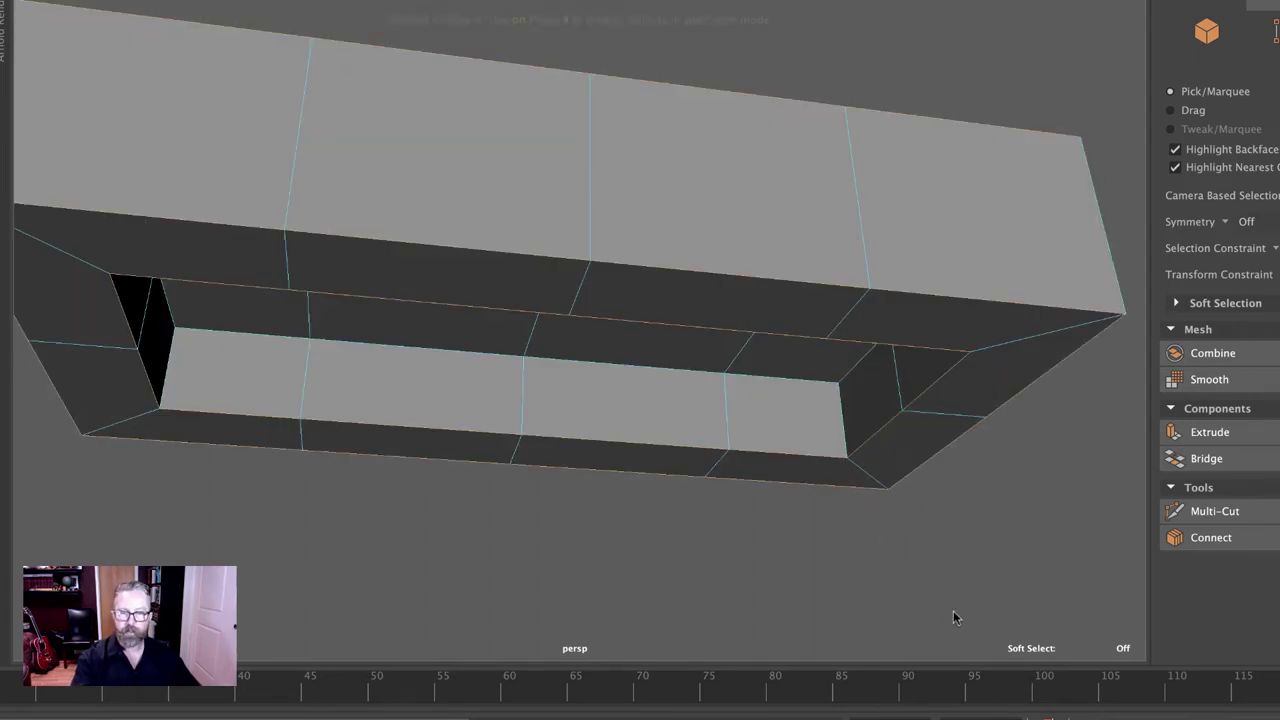
pyautogui.moveTo(848, 594)
pyautogui.keyDown('alt'); pyautogui.mouseDown()
pyautogui.moveTo(840, 563)
pyautogui.moveTo(780, 563)
pyautogui.moveTo(800, 575)
pyautogui.mouseUp(); pyautogui.keyUp('alt')
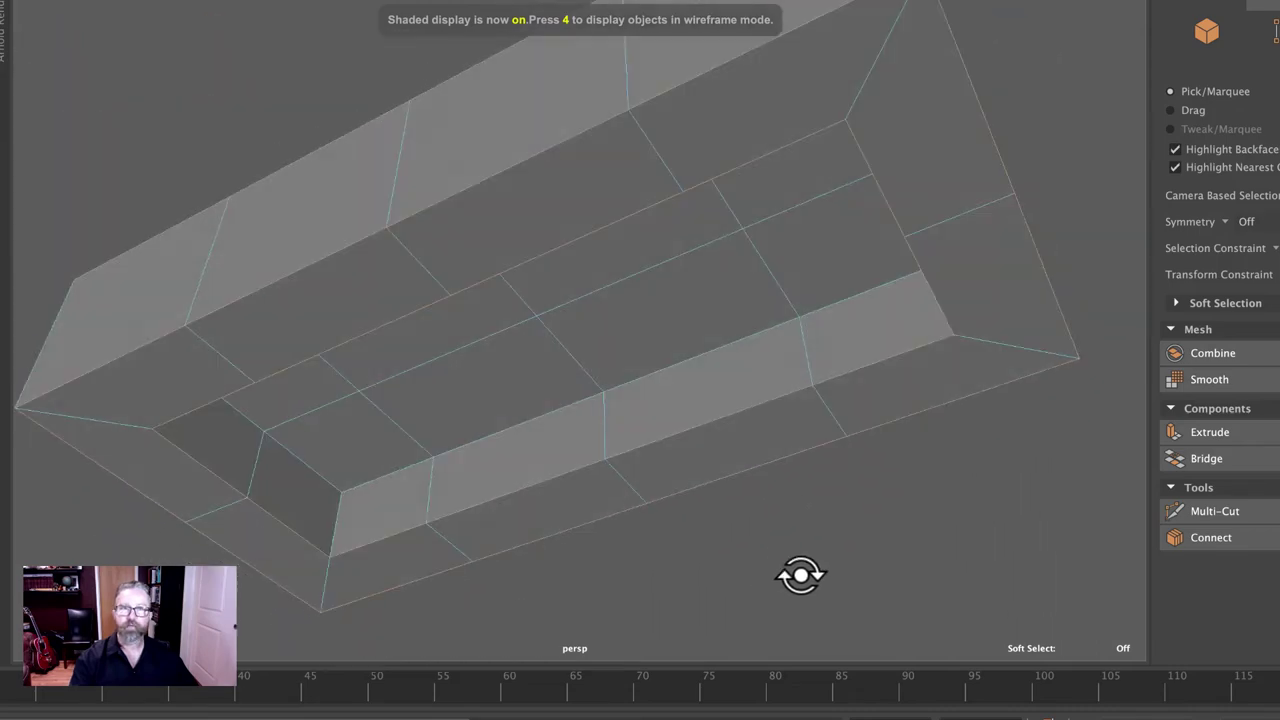
pyautogui.click(757, 478)
pyautogui.moveTo(757, 478)
pyautogui.keyDown('alt'); pyautogui.mouseDown()
pyautogui.moveTo(863, 434)
pyautogui.moveTo(897, 403)
pyautogui.moveTo(909, 386)
pyautogui.moveTo(860, 350)
pyautogui.mouseUp(); pyautogui.keyUp('alt')
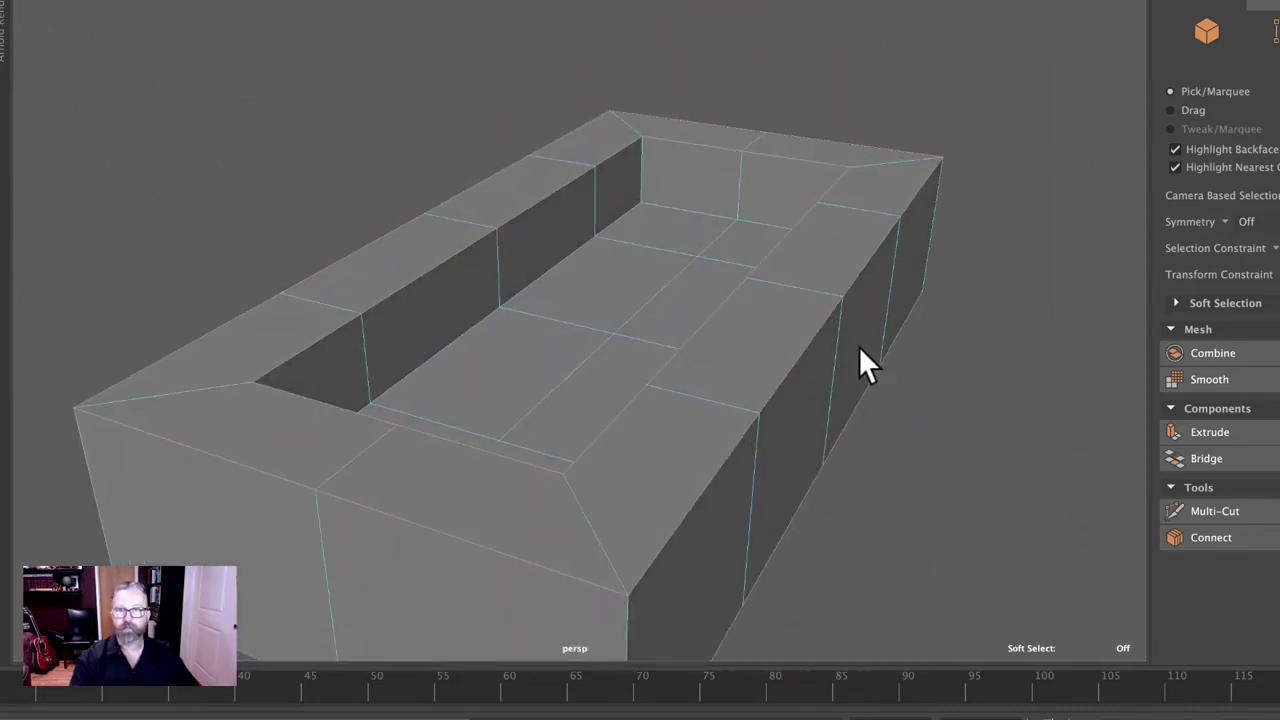
# Add the edges around the perimeter of the cavity's recessed floor to the edge selection
pyautogui.click(552, 265)
pyautogui.moveTo(603, 329)
pyautogui.keyDown('alt'); pyautogui.mouseDown()
pyautogui.moveTo(640, 367)
pyautogui.moveTo(604, 311)
pyautogui.mouseUp(); pyautogui.keyUp('alt')
pyautogui.keyDown('shift'); pyautogui.click(453, 196); pyautogui.keyUp('shift')
pyautogui.keyDown('alt'); pyautogui.moveTo(514, 229); pyautogui.dragTo(500, 280); pyautogui.keyUp('alt')
pyautogui.keyDown('ctrl'); pyautogui.click(458, 256); pyautogui.keyUp('ctrl')
pyautogui.keyDown('alt'); pyautogui.moveTo(737, 274); pyautogui.dragTo(800, 272); pyautogui.keyUp('alt')
pyautogui.keyDown('shift'); pyautogui.click(529, 209); pyautogui.keyUp('shift')
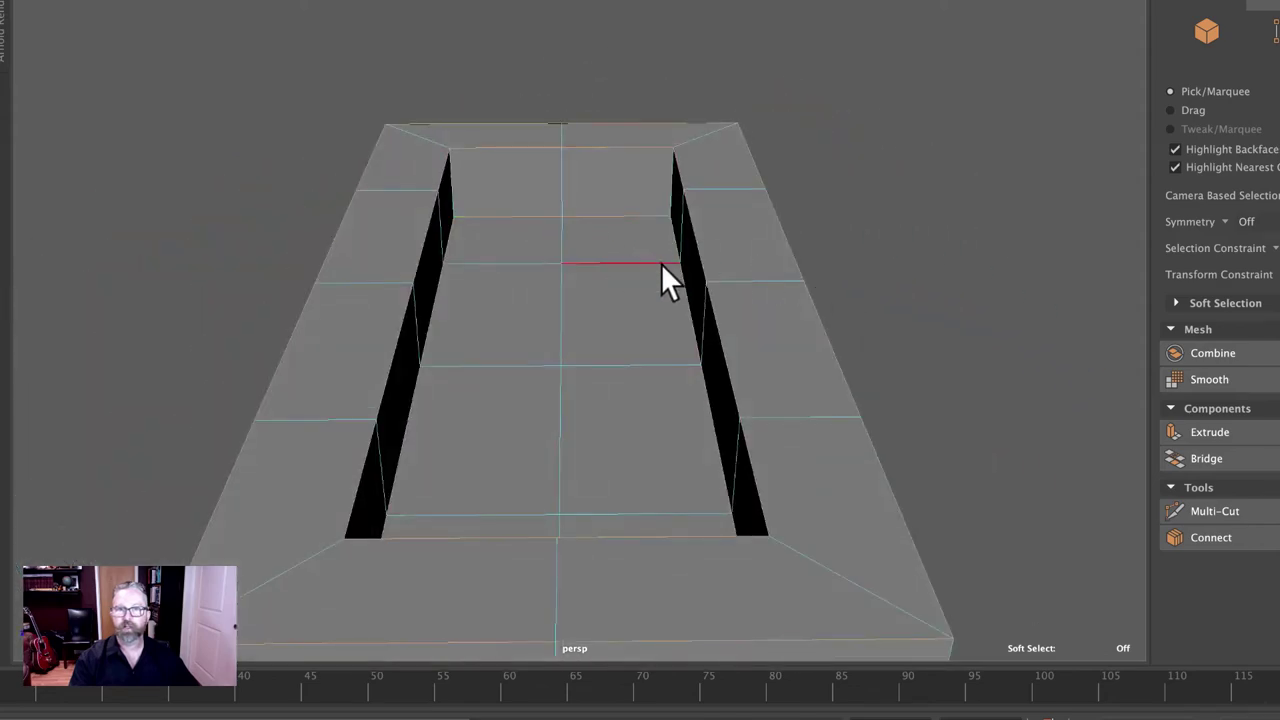
# Switch to wireframe display and add the brick's four outer vertical corner edges to the selection
pyautogui.keyDown('alt'); pyautogui.moveTo(661, 265); pyautogui.dragTo(643, 432); pyautogui.keyUp('alt')
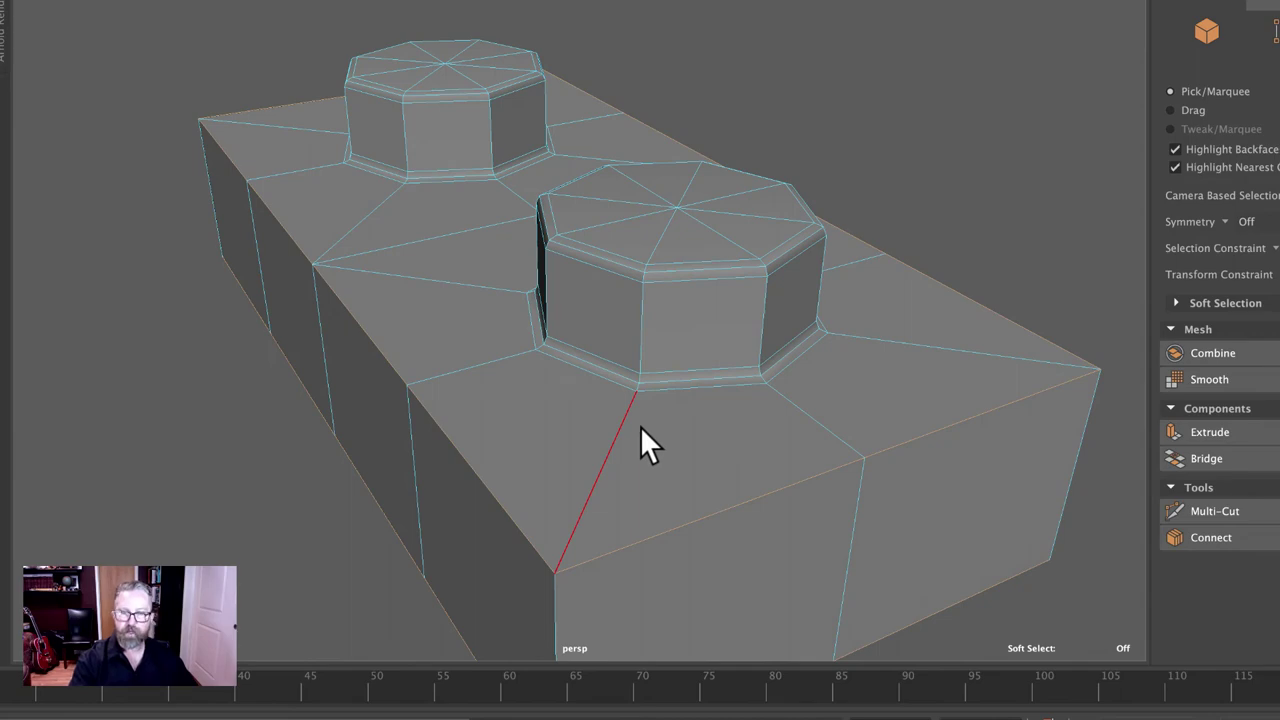
pyautogui.press('4')
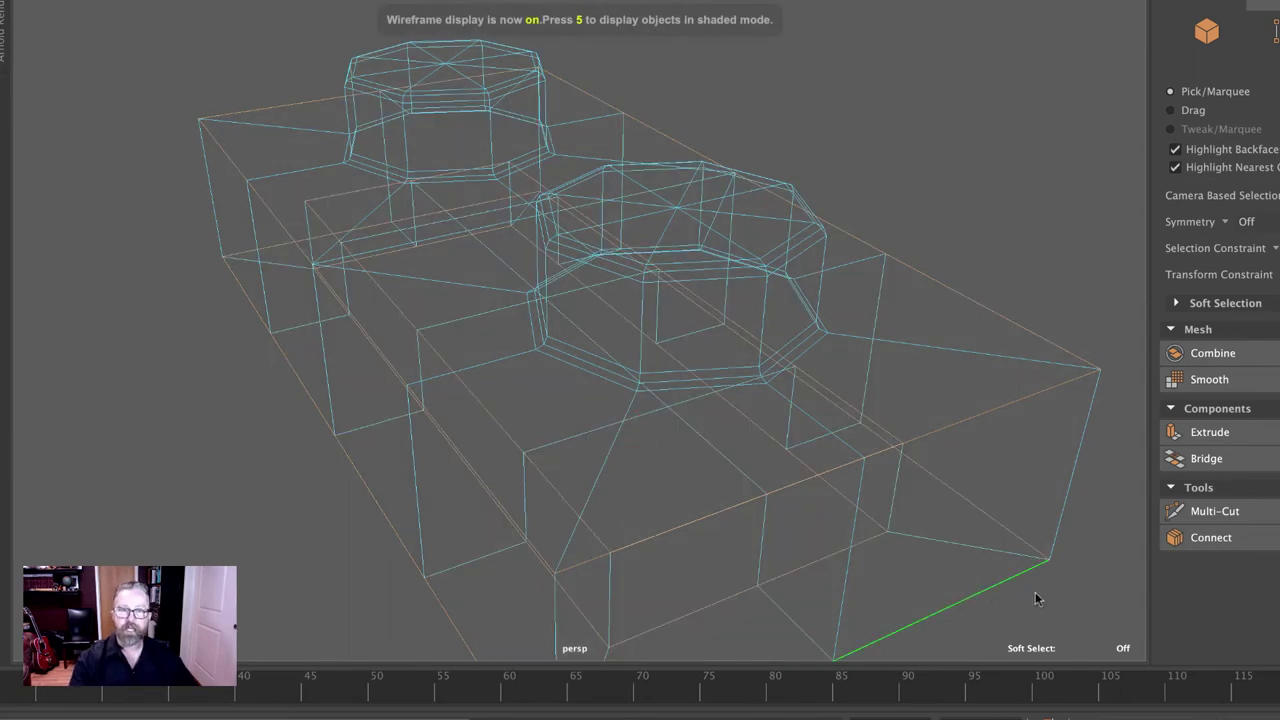
pyautogui.keyDown('alt'); pyautogui.moveTo(1037, 597); pyautogui.dragTo(841, 553); pyautogui.keyUp('alt')
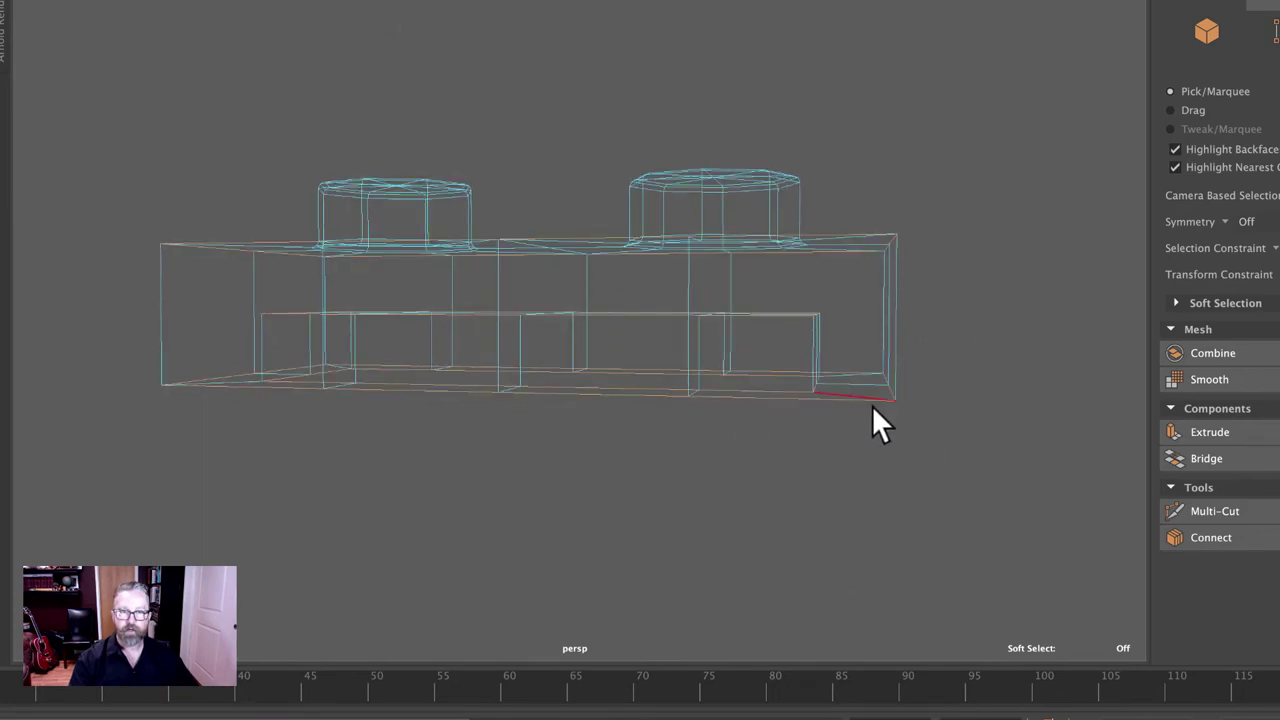
pyautogui.keyDown('alt'); pyautogui.moveTo(854, 402); pyautogui.dragTo(800, 486); pyautogui.keyUp('alt')
pyautogui.keyDown('alt'); pyautogui.moveTo(771, 391); pyautogui.dragTo(762, 350); pyautogui.keyUp('alt')
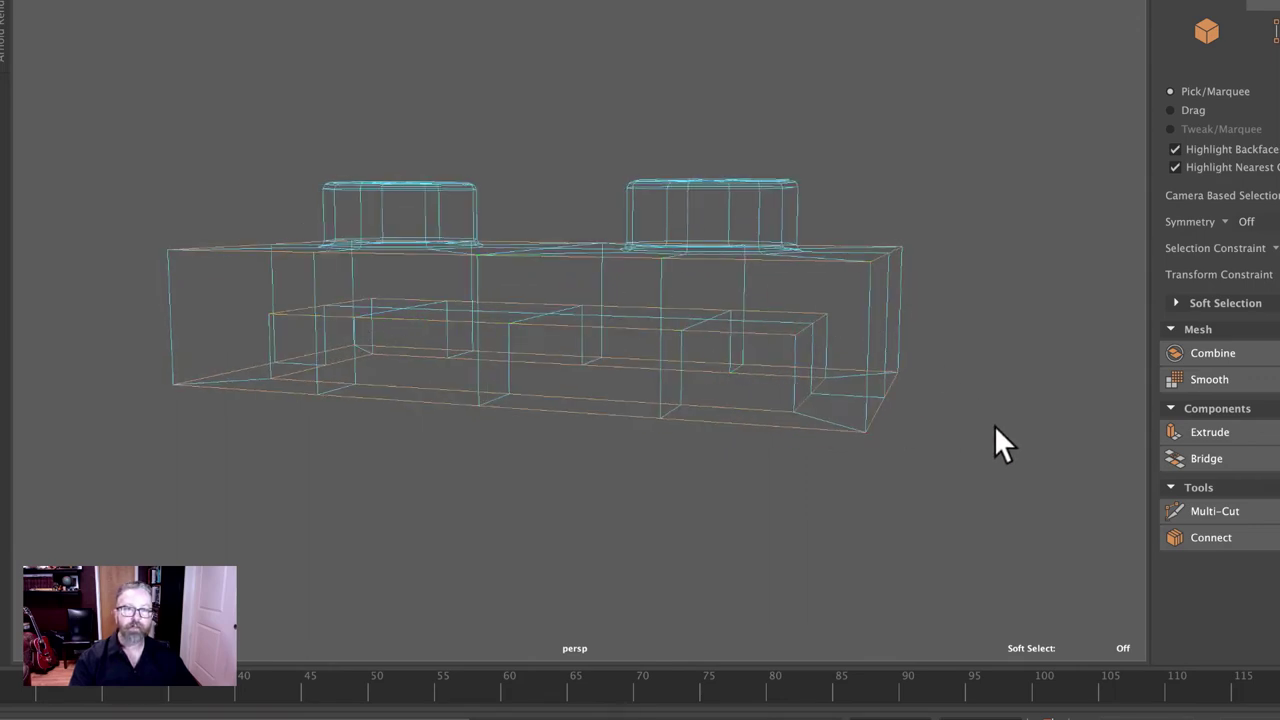
pyautogui.keyDown('alt'); pyautogui.moveTo(994, 428); pyautogui.dragTo(960, 429); pyautogui.keyUp('alt')
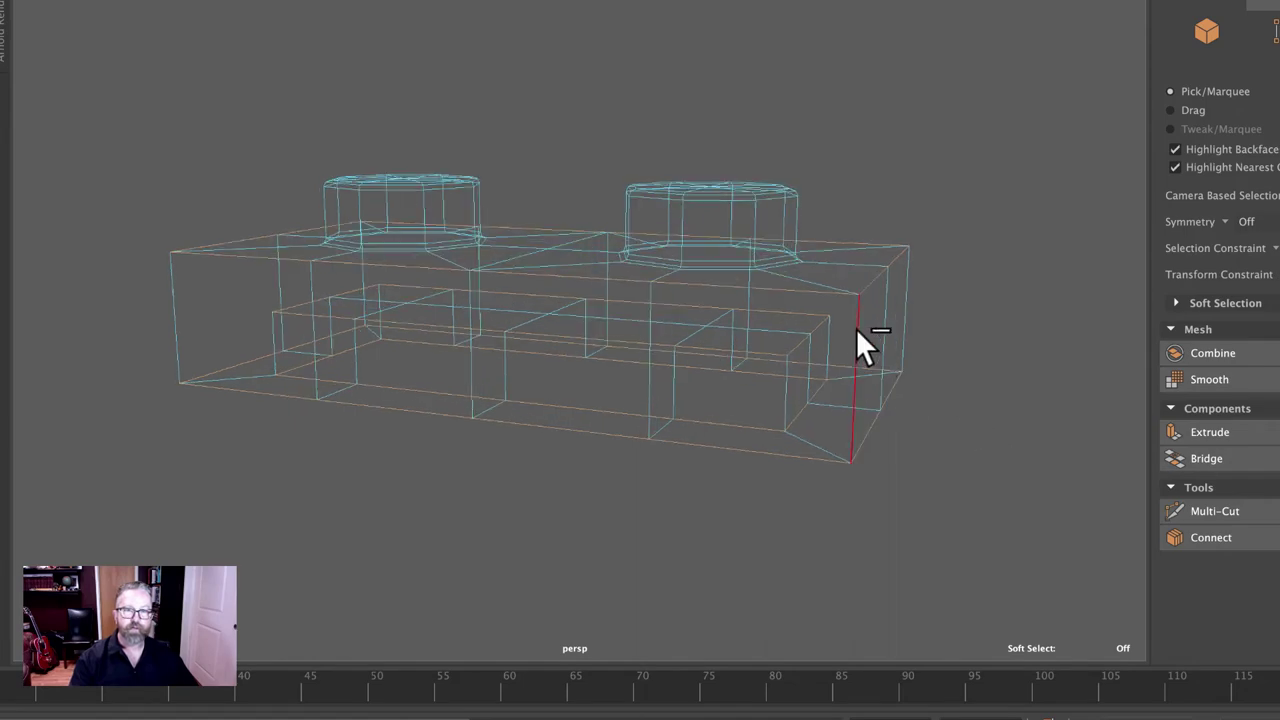
pyautogui.keyDown('alt'); pyautogui.moveTo(856, 330); pyautogui.dragTo(629, 429); pyautogui.keyUp('alt')
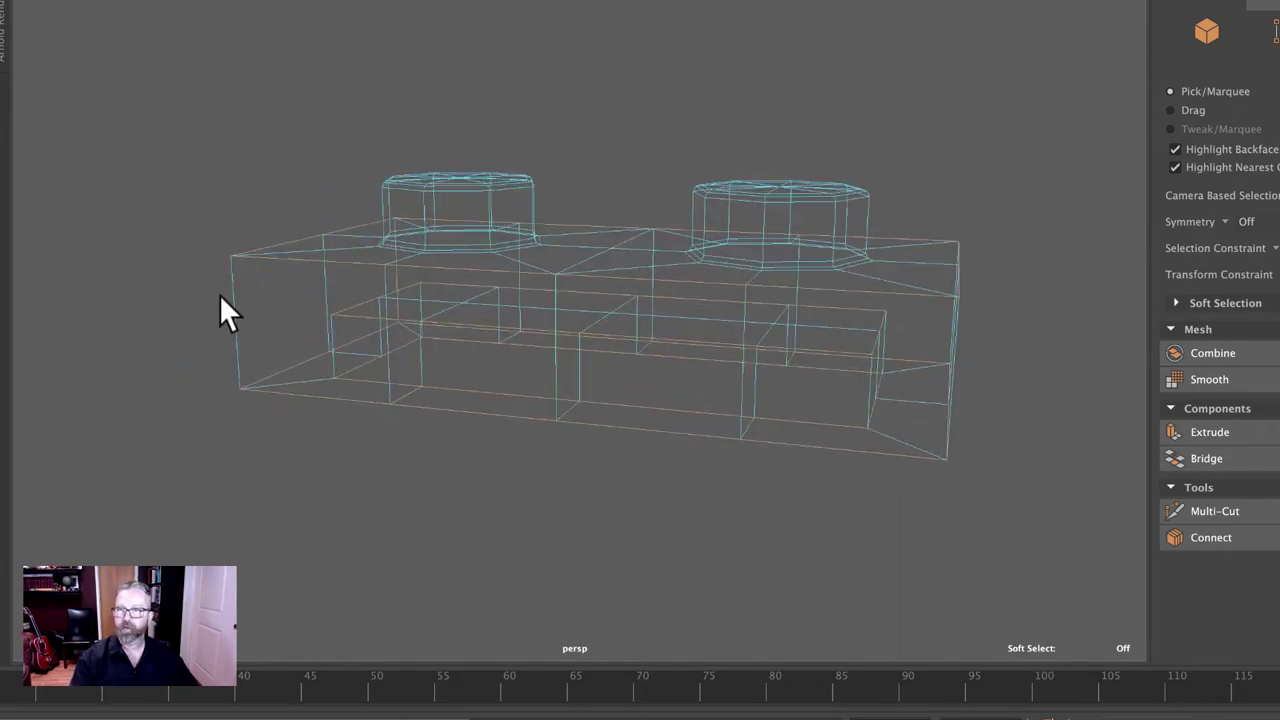
pyautogui.keyDown('alt'); pyautogui.moveTo(228, 312); pyautogui.dragTo(320, 400); pyautogui.keyUp('alt')
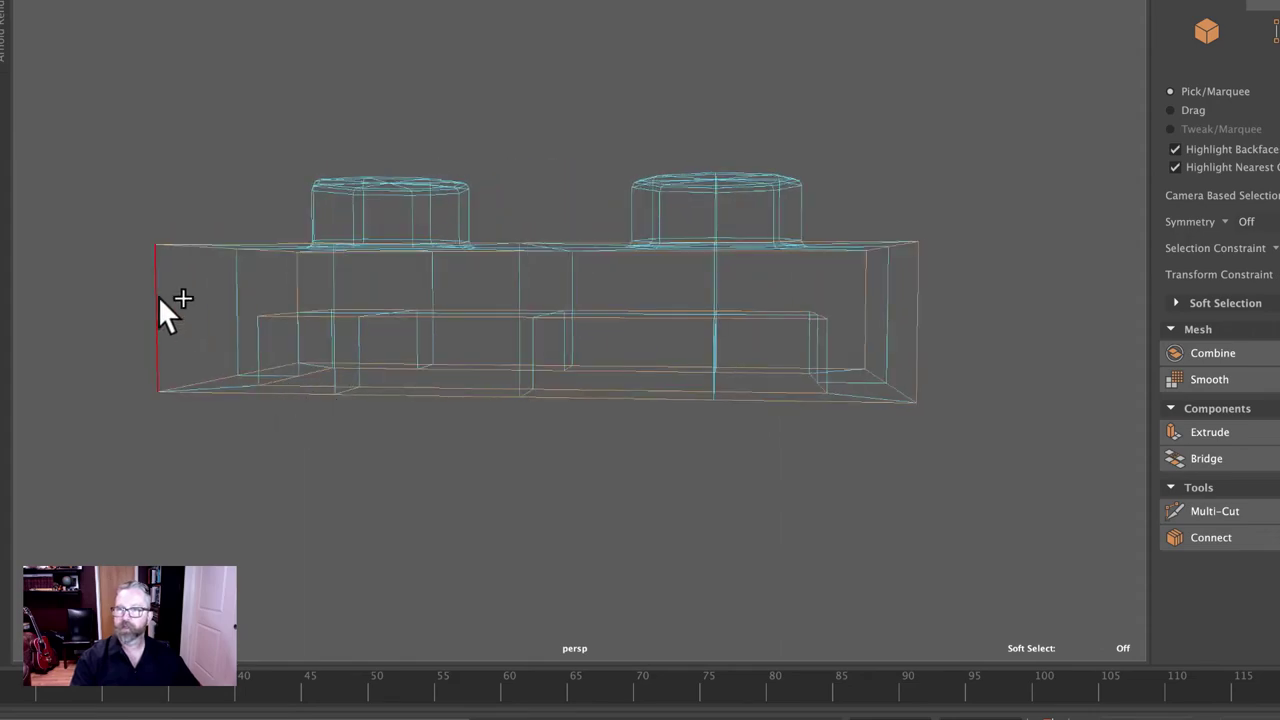
# Add the four vertical corner edges inside the underside cavity to the edge selection
pyautogui.keyDown('alt'); pyautogui.moveTo(452, 431); pyautogui.dragTo(541, 343); pyautogui.keyUp('alt')
pyautogui.keyDown('alt'); pyautogui.moveTo(541, 343); pyautogui.dragTo(812, 365, button='right'); pyautogui.keyUp('alt')
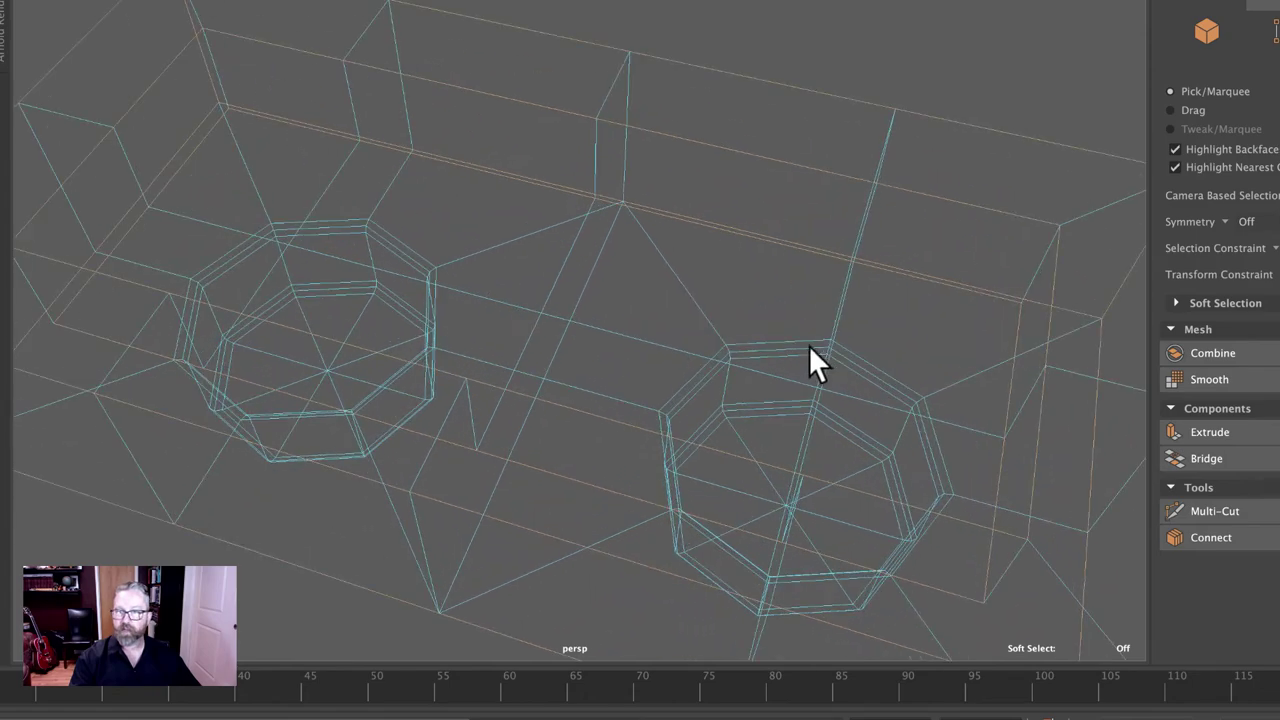
pyautogui.keyDown('alt'); pyautogui.moveTo(557, 238); pyautogui.dragTo(673, 235, button='middle'); pyautogui.keyUp('alt')
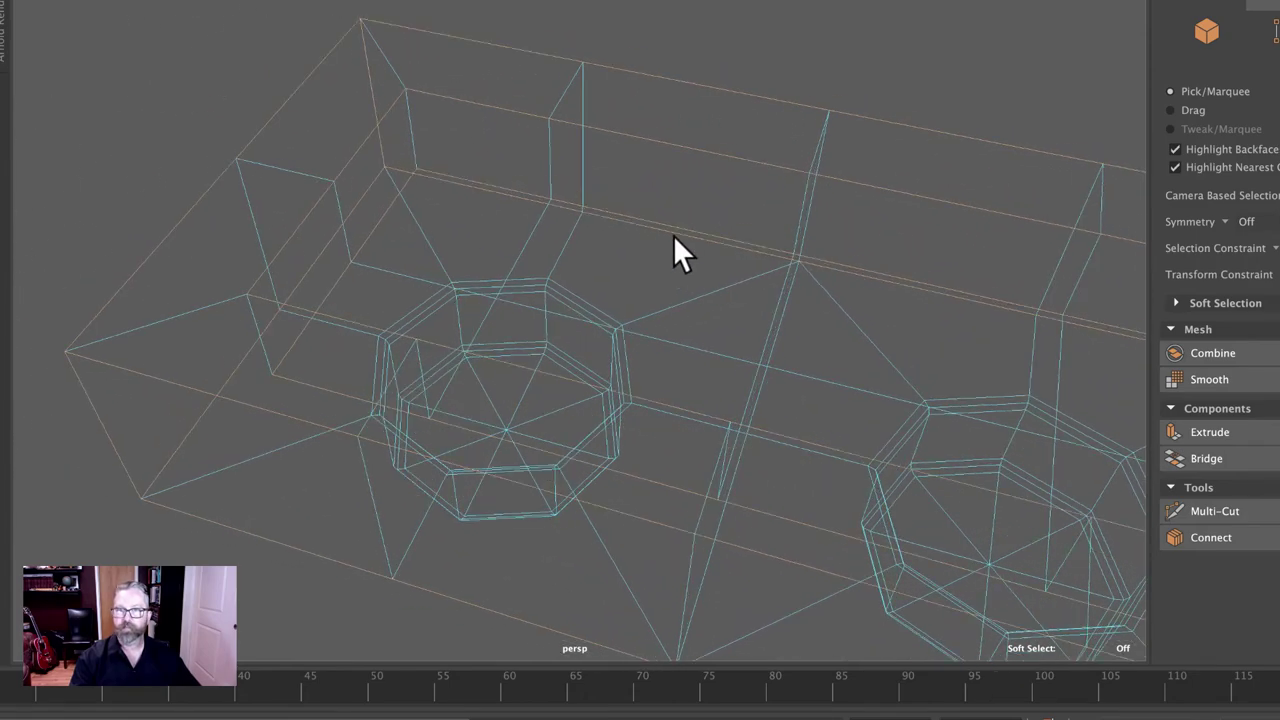
pyautogui.keyDown('alt'); pyautogui.moveTo(579, 177); pyautogui.dragTo(716, 172); pyautogui.keyUp('alt')
pyautogui.keyDown('alt'); pyautogui.moveTo(671, 228); pyautogui.dragTo(377, 200); pyautogui.keyUp('alt')
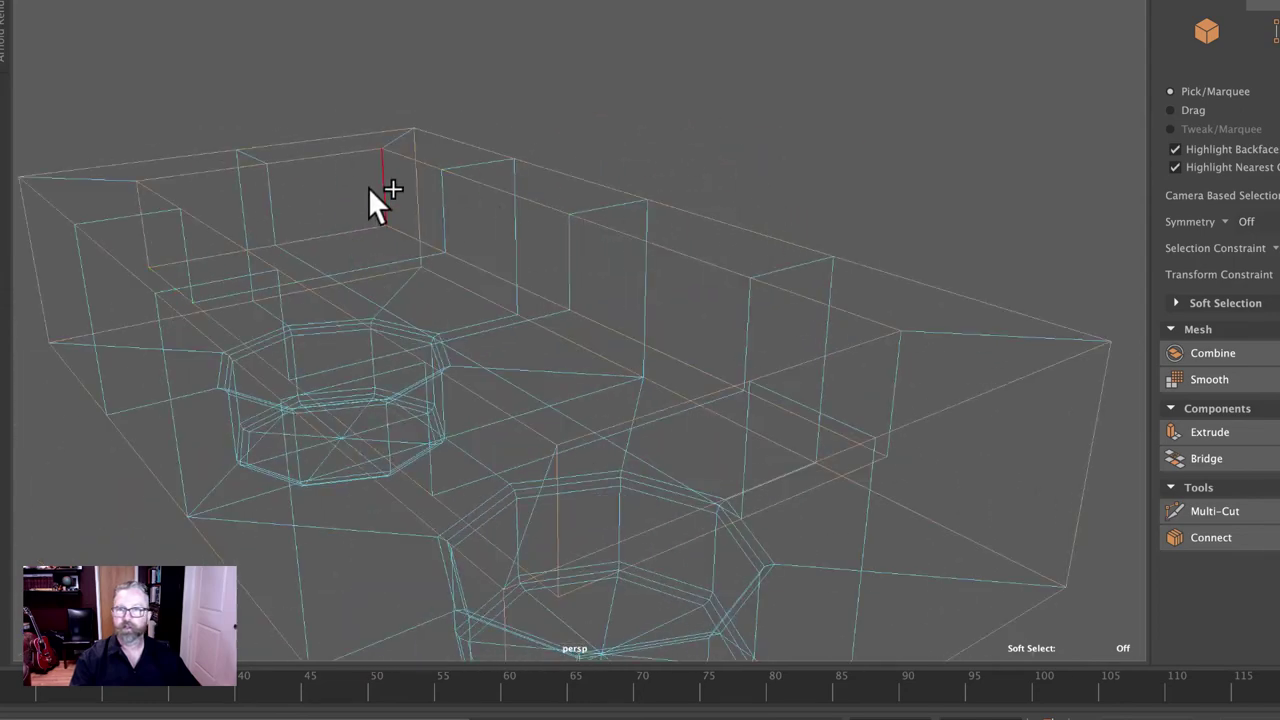
pyautogui.keyDown('alt'); pyautogui.moveTo(380, 249); pyautogui.dragTo(590, 260); pyautogui.keyUp('alt')
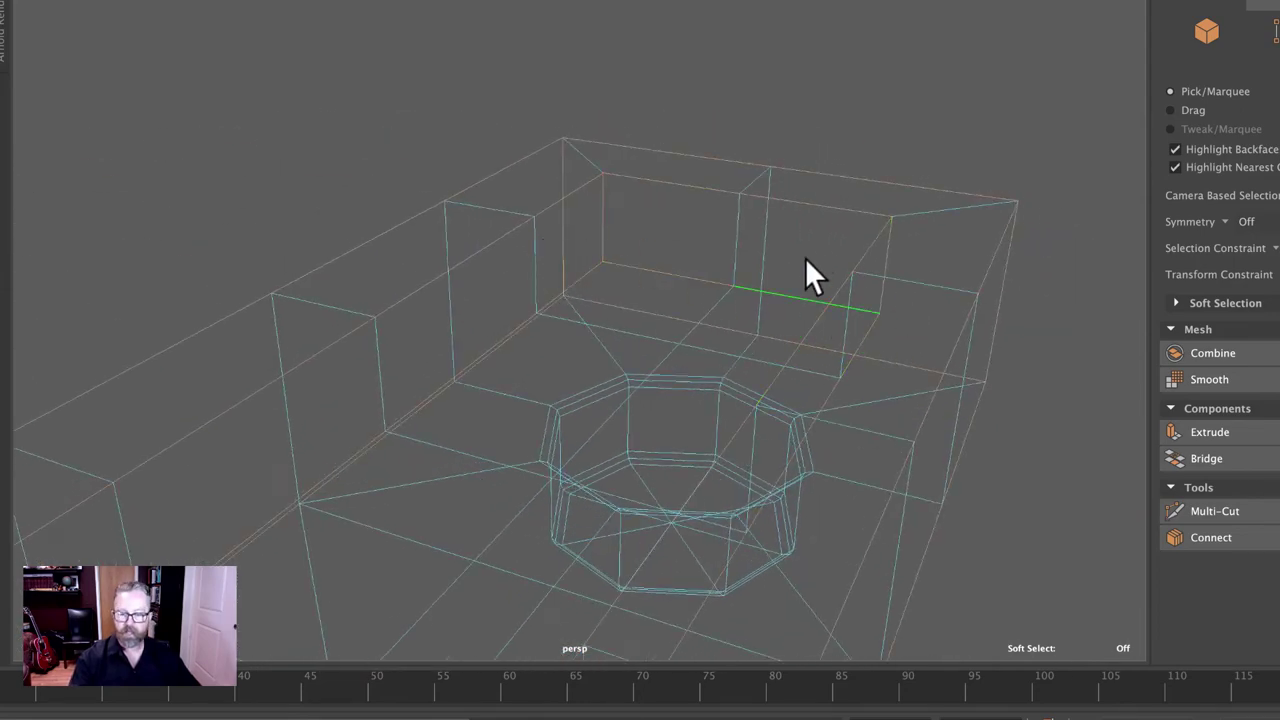
pyautogui.keyDown('alt'); pyautogui.moveTo(940, 312); pyautogui.dragTo(974, 374); pyautogui.keyUp('alt')
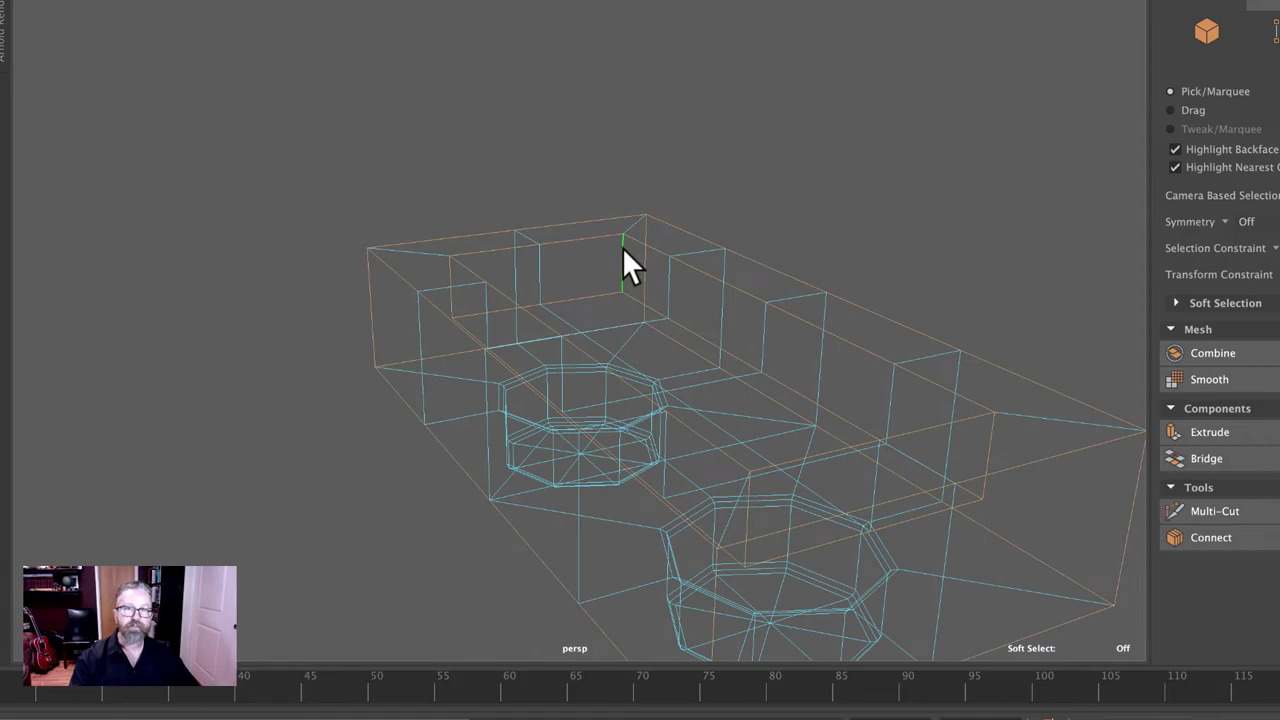
# Add the four diagonal edges linking the underside's outer corners to the cavity rim's corners to the selection
pyautogui.keyDown('alt'); pyautogui.moveTo(639, 264); pyautogui.dragTo(600, 330); pyautogui.keyUp('alt')
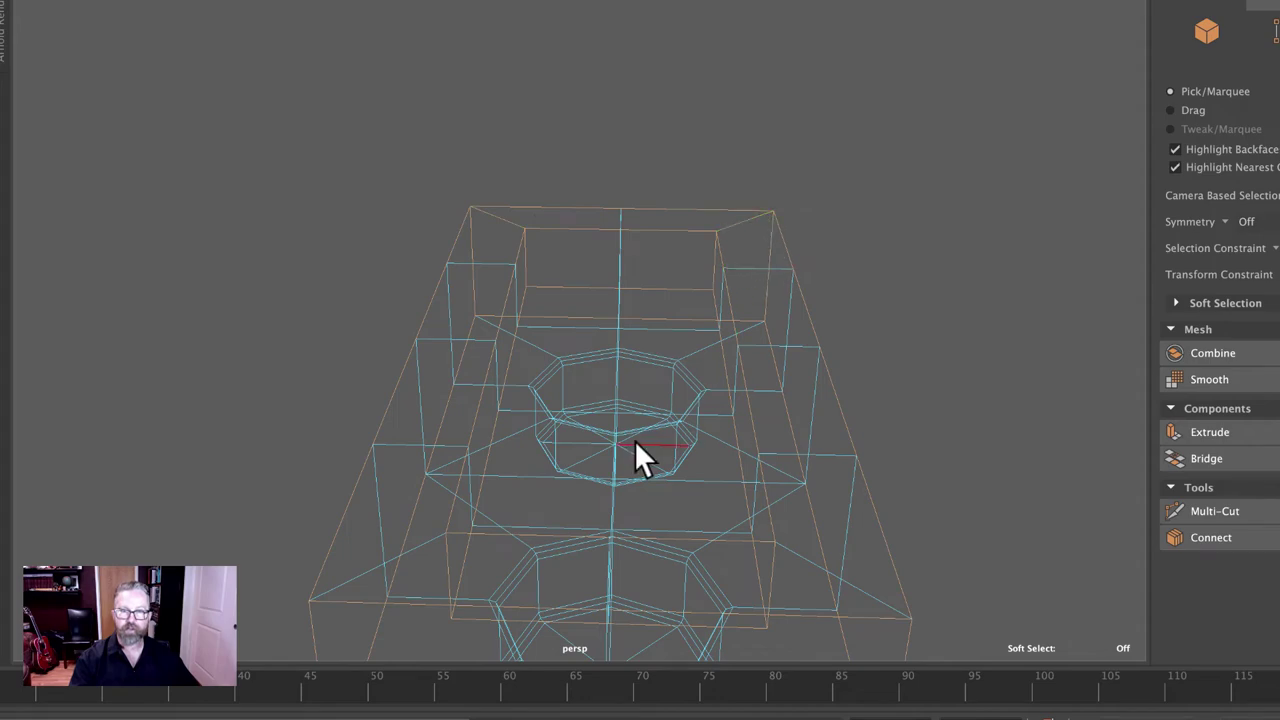
pyautogui.keyDown('alt'); pyautogui.moveTo(634, 457); pyautogui.dragTo(829, 457); pyautogui.keyUp('alt')
pyautogui.keyDown('alt'); pyautogui.moveTo(663, 219); pyautogui.dragTo(647, 177); pyautogui.keyUp('alt')
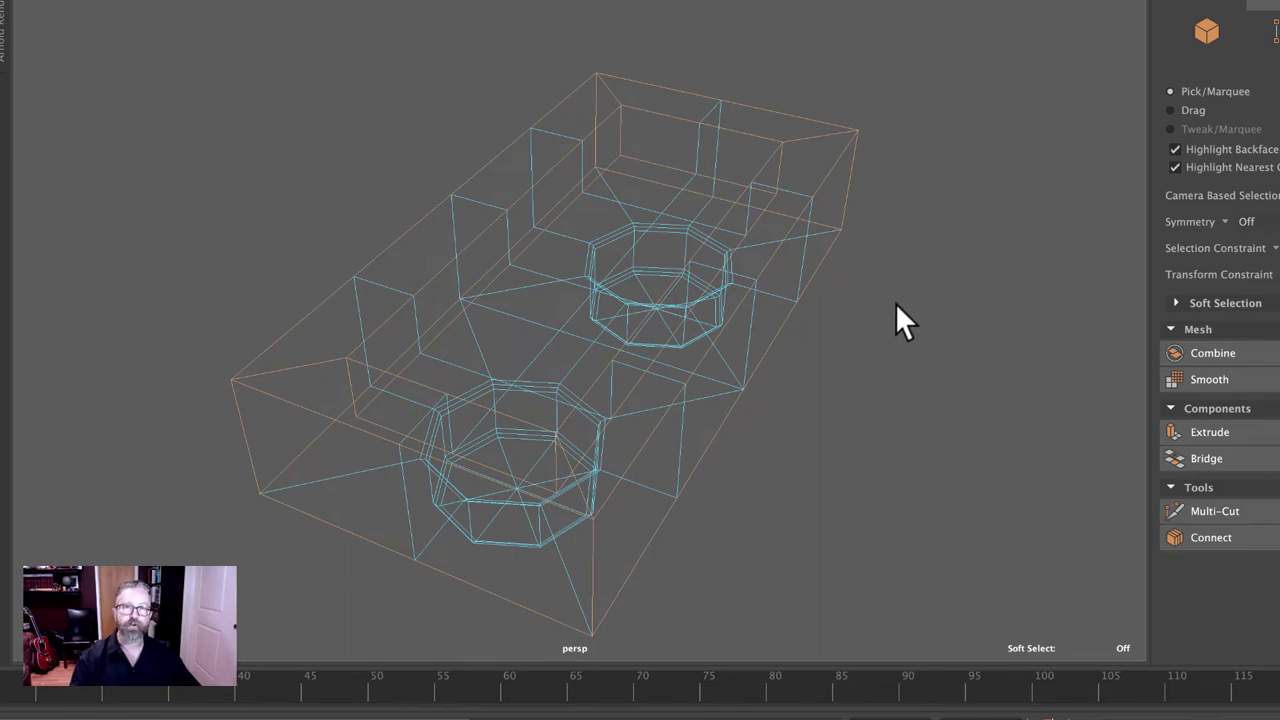
pyautogui.keyDown('alt'); pyautogui.moveTo(895, 303); pyautogui.dragTo(889, 334); pyautogui.keyUp('alt')
# Examine the complete edge selection around the brick in shaded display and in wireframe
pyautogui.press('5')
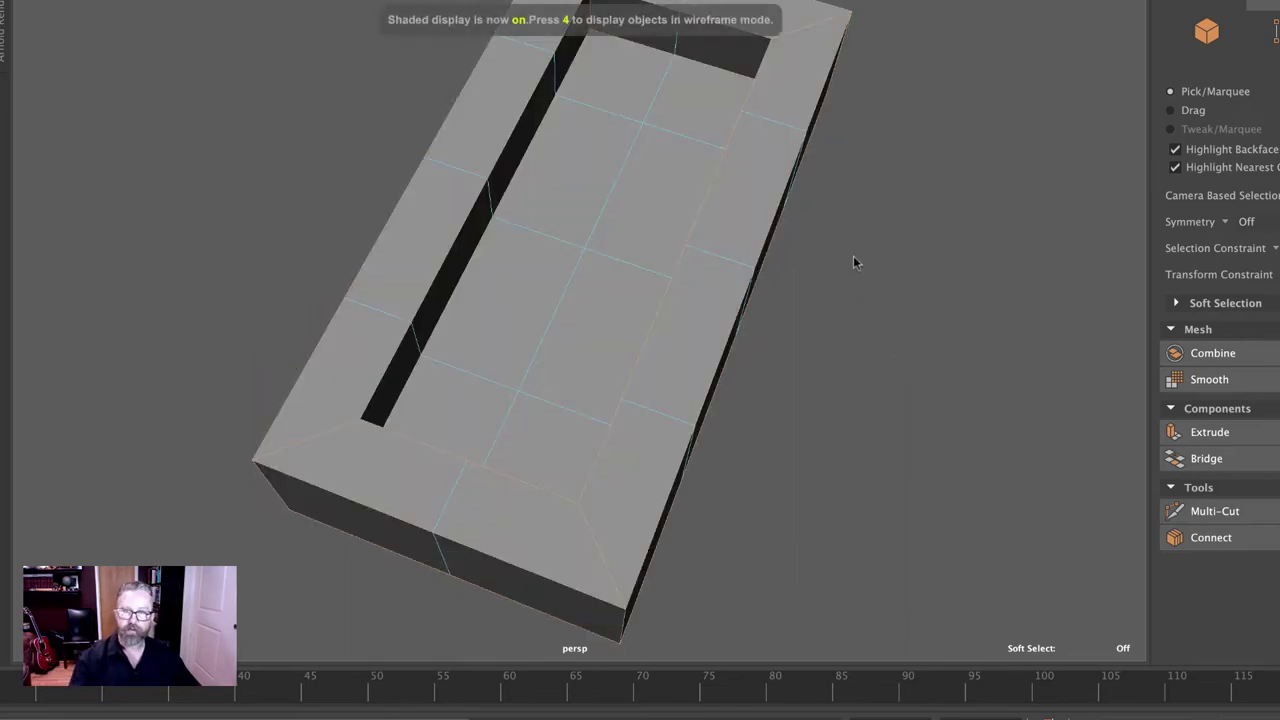
pyautogui.moveTo(854, 257)
pyautogui.keyDown('alt'); pyautogui.mouseDown()
pyautogui.moveTo(889, 372)
pyautogui.moveTo(871, 371)
pyautogui.moveTo(886, 386)
pyautogui.mouseUp(); pyautogui.keyUp('alt')
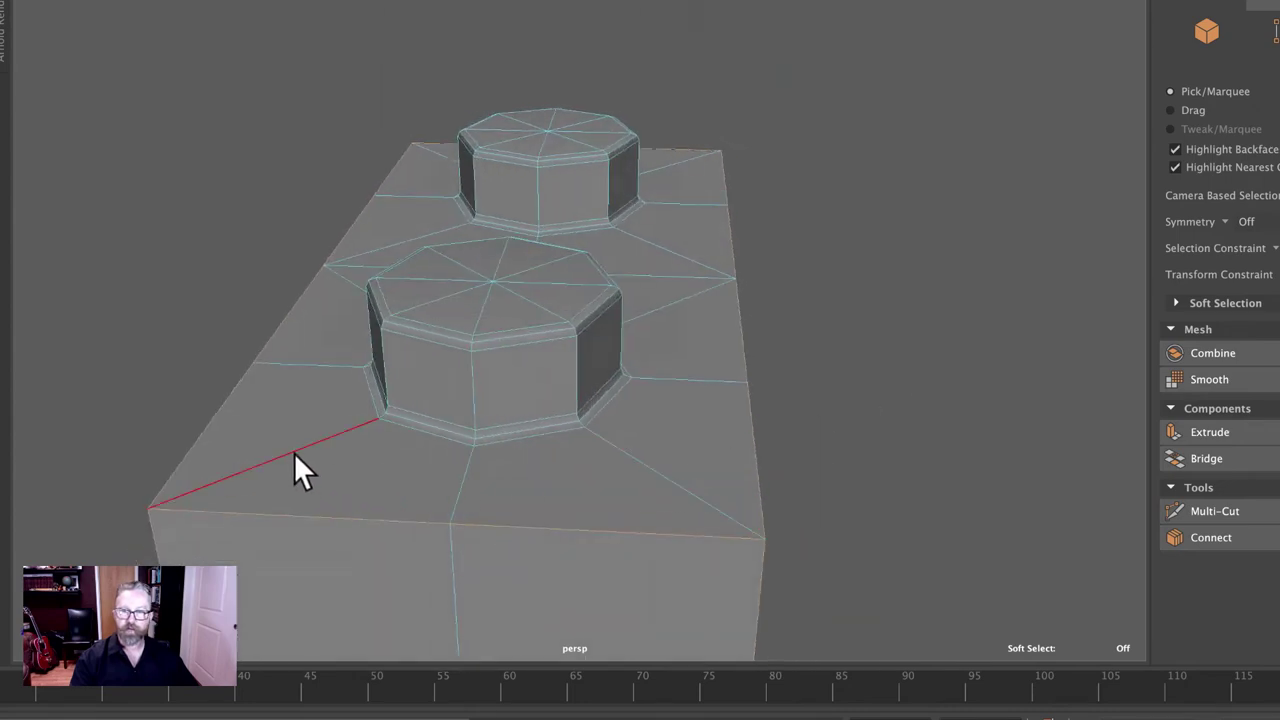
pyautogui.moveTo(836, 281)
pyautogui.keyDown('alt'); pyautogui.mouseDown()
pyautogui.moveTo(877, 429)
pyautogui.moveTo(820, 374)
pyautogui.moveTo(834, 400)
pyautogui.moveTo(760, 420)
pyautogui.moveTo(806, 446)
pyautogui.mouseUp(); pyautogui.keyUp('alt')
pyautogui.press('4')
pyautogui.keyDown('alt'); pyautogui.moveTo(910, 510); pyautogui.dragTo(777, 541); pyautogui.keyUp('alt')
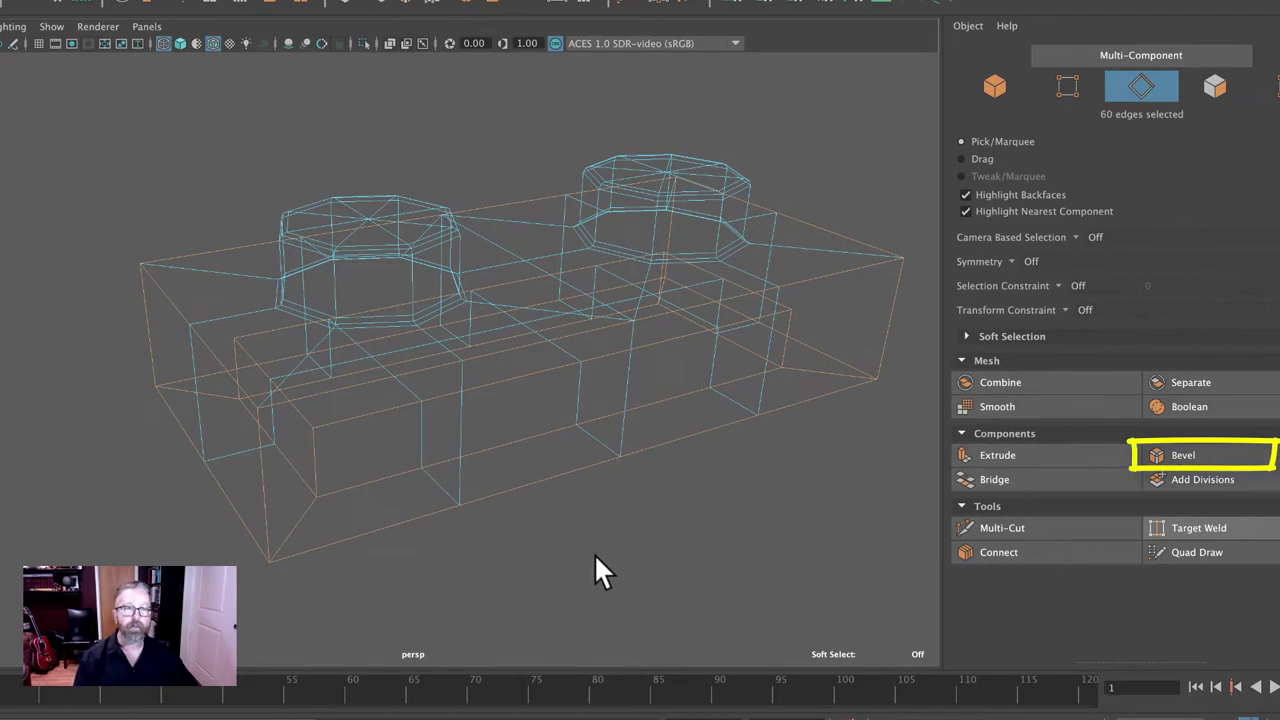
# Bevel the selected edges with a fraction of 0.1
pyautogui.click(1218, 455)
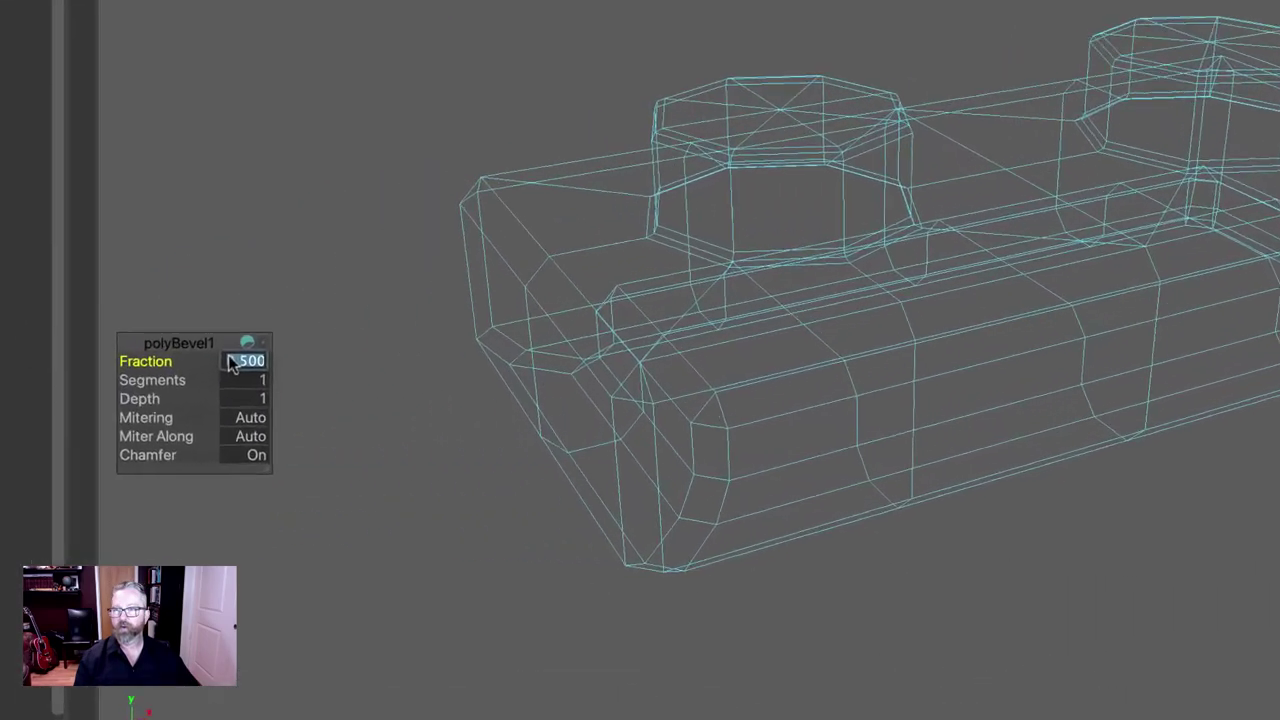
pyautogui.click(4, 393)
pyautogui.write('0.1')
pyautogui.press('Return')
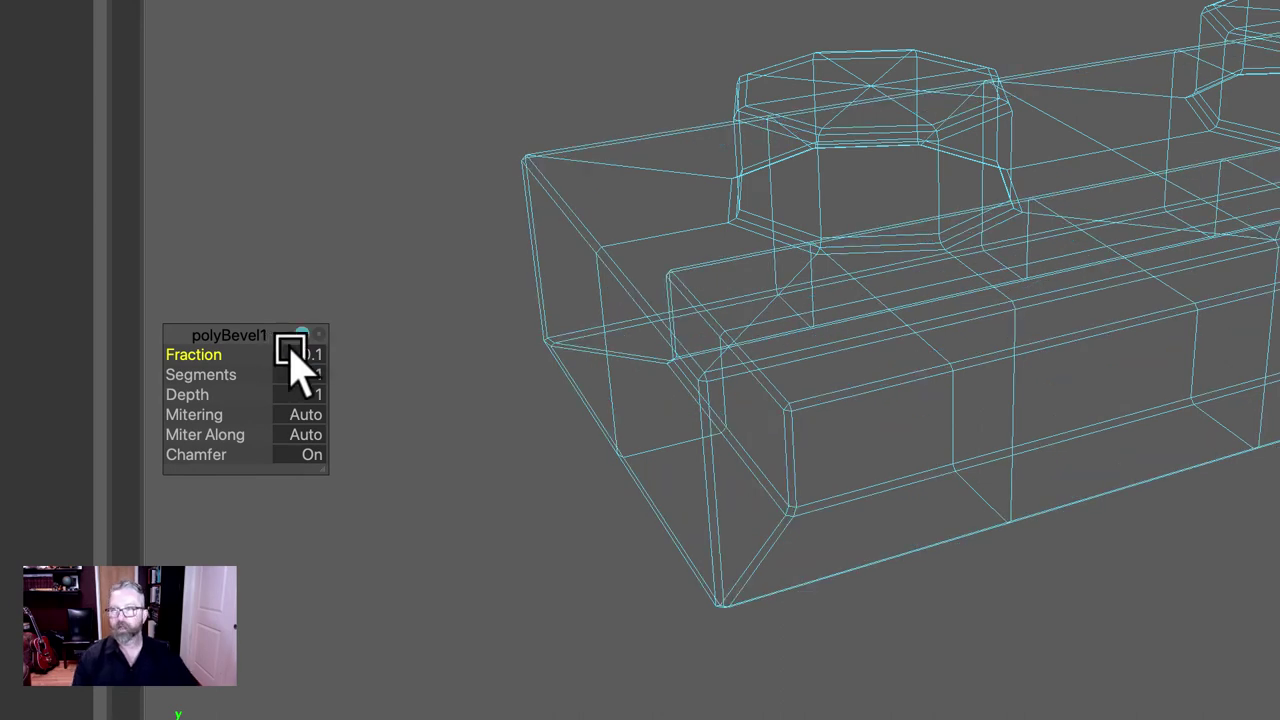
# Set the bevel to 2 segments, return to object mode and show the plate in shaded display
pyautogui.click(304, 372)
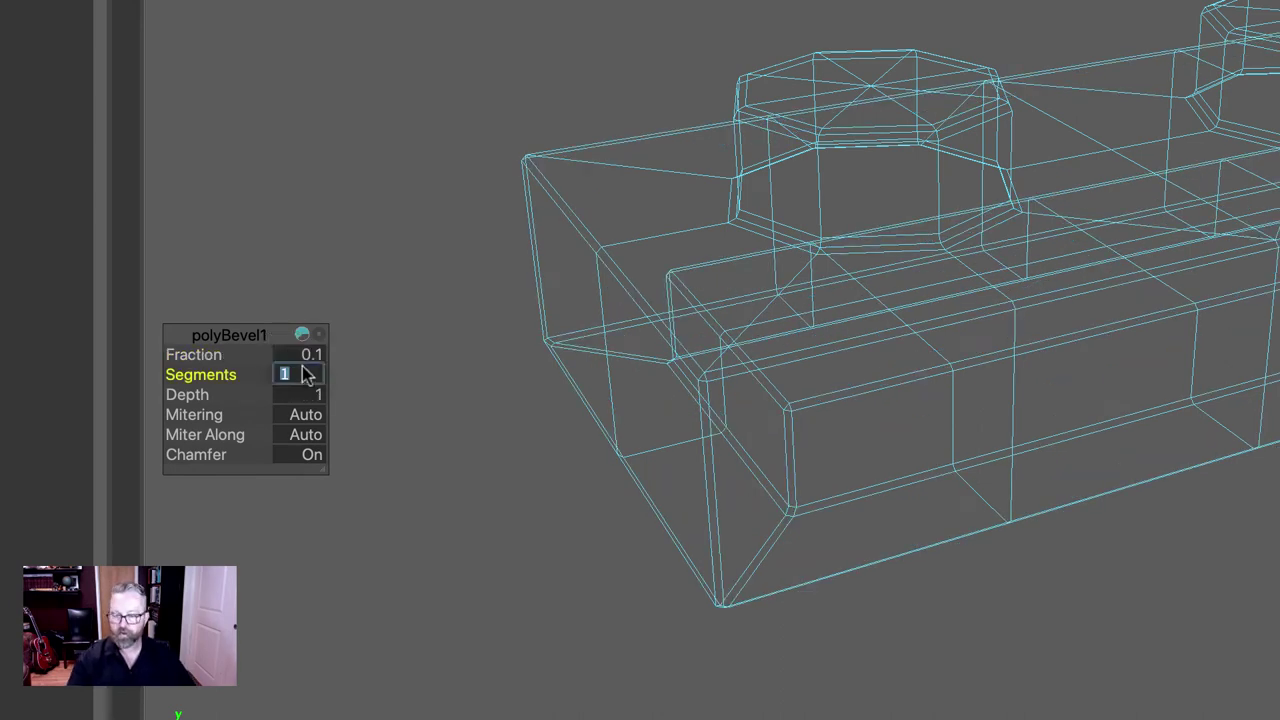
pyautogui.write('2')
pyautogui.press('Return')
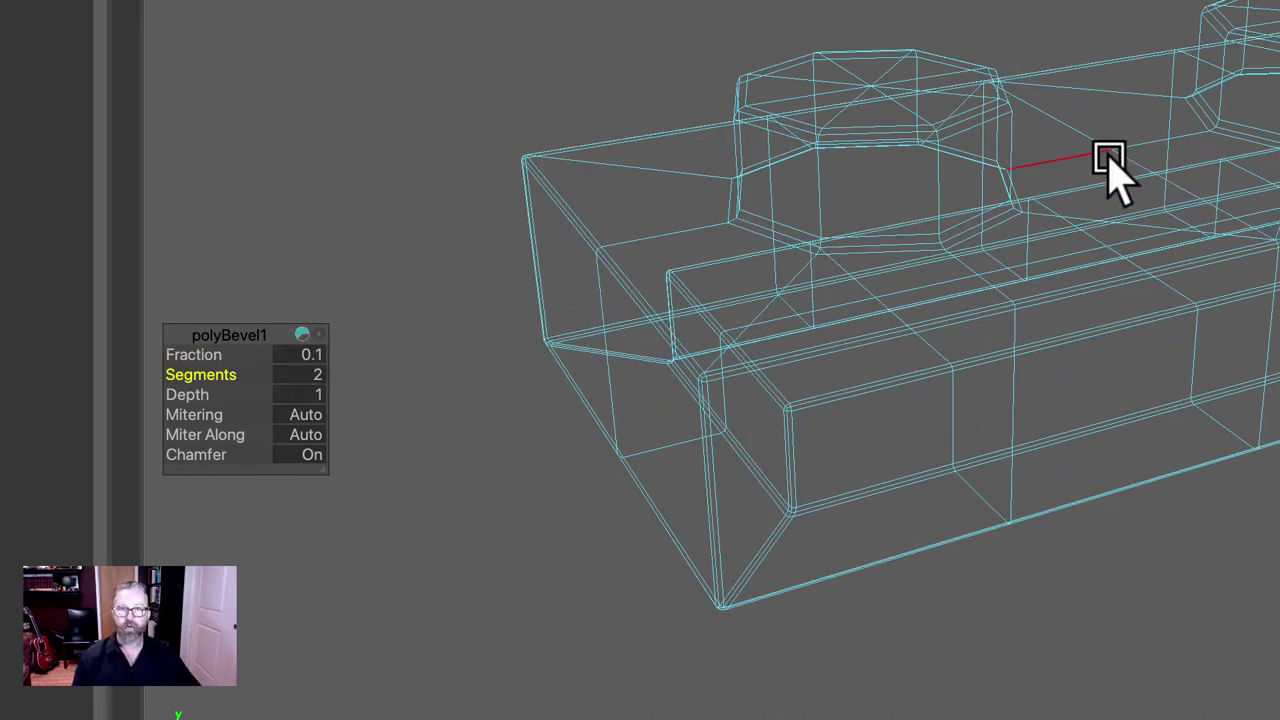
pyautogui.moveTo(1112, 162); pyautogui.dragTo(1252, 122, button='right')
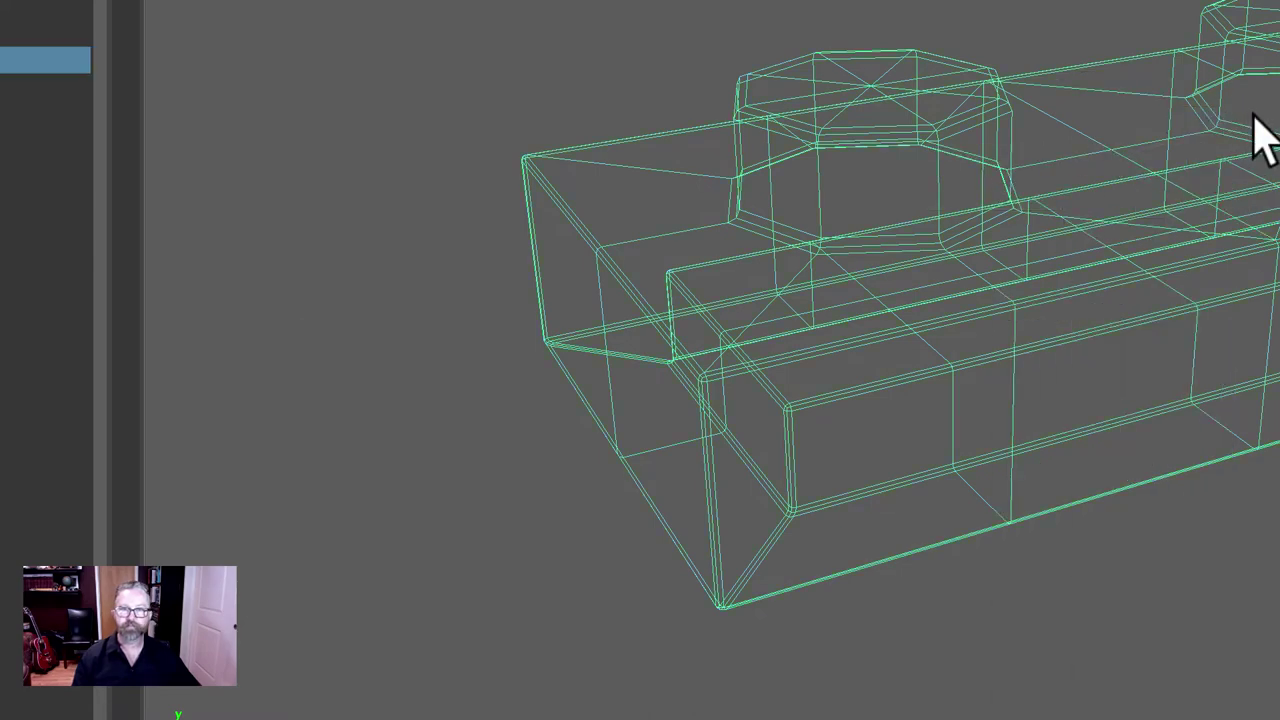
pyautogui.press('5')
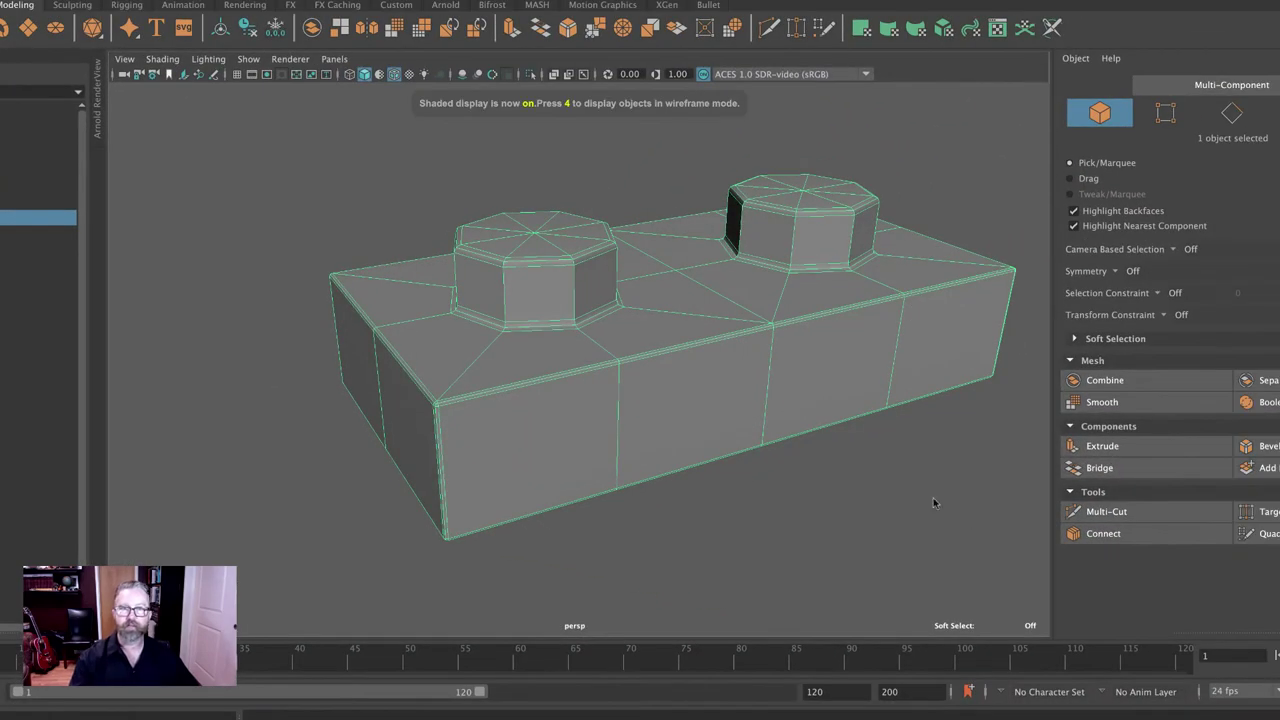
# Preview the plate smoothed from above and below, and delete its construction history
pyautogui.scroll(-2, 931, 506)
pyautogui.keyDown('alt'); pyautogui.moveTo(797, 492); pyautogui.dragTo(939, 494); pyautogui.keyUp('alt')
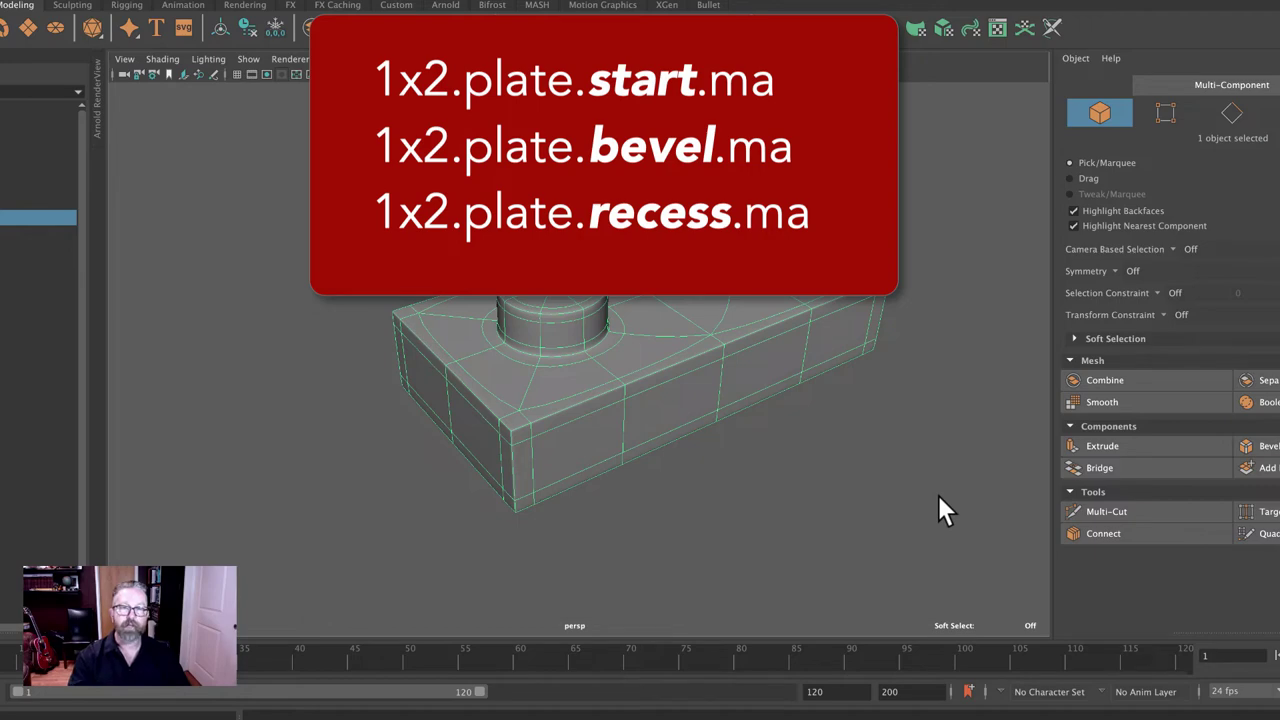
pyautogui.keyDown('alt'); pyautogui.moveTo(938, 497); pyautogui.dragTo(872, 404); pyautogui.keyUp('alt')
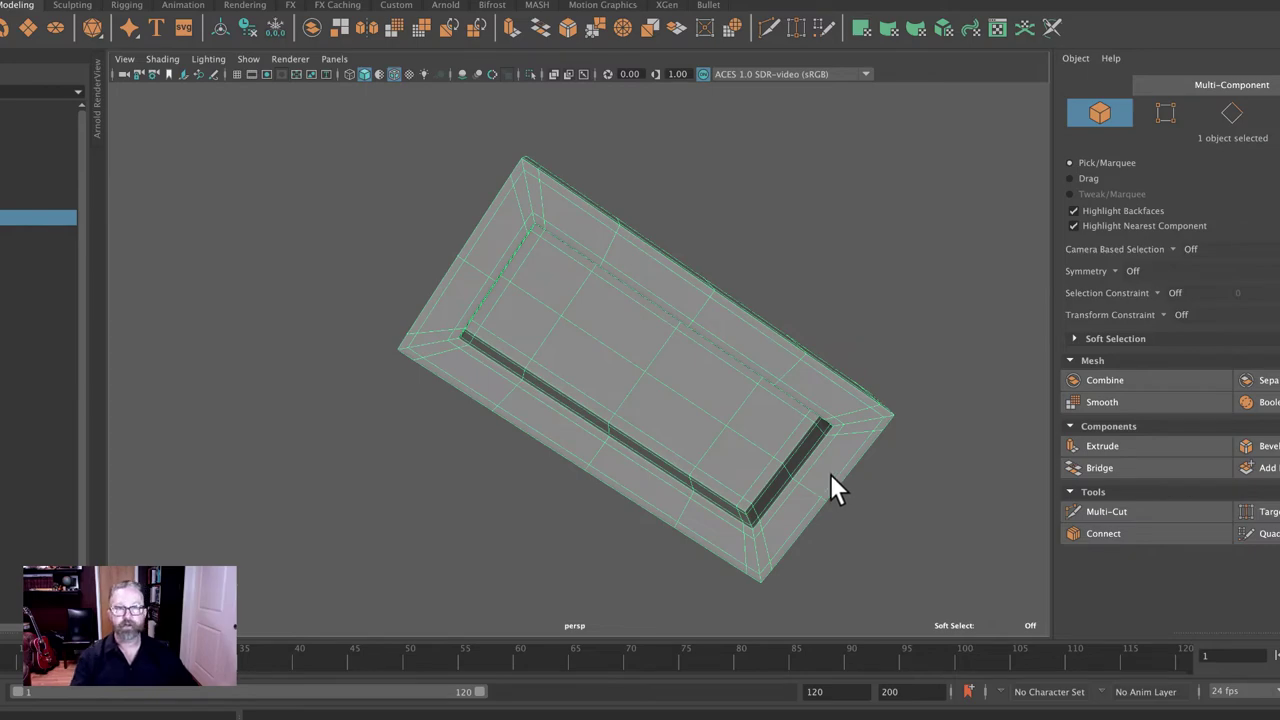
pyautogui.keyDown('alt'); pyautogui.moveTo(796, 392); pyautogui.dragTo(797, 460); pyautogui.keyUp('alt')
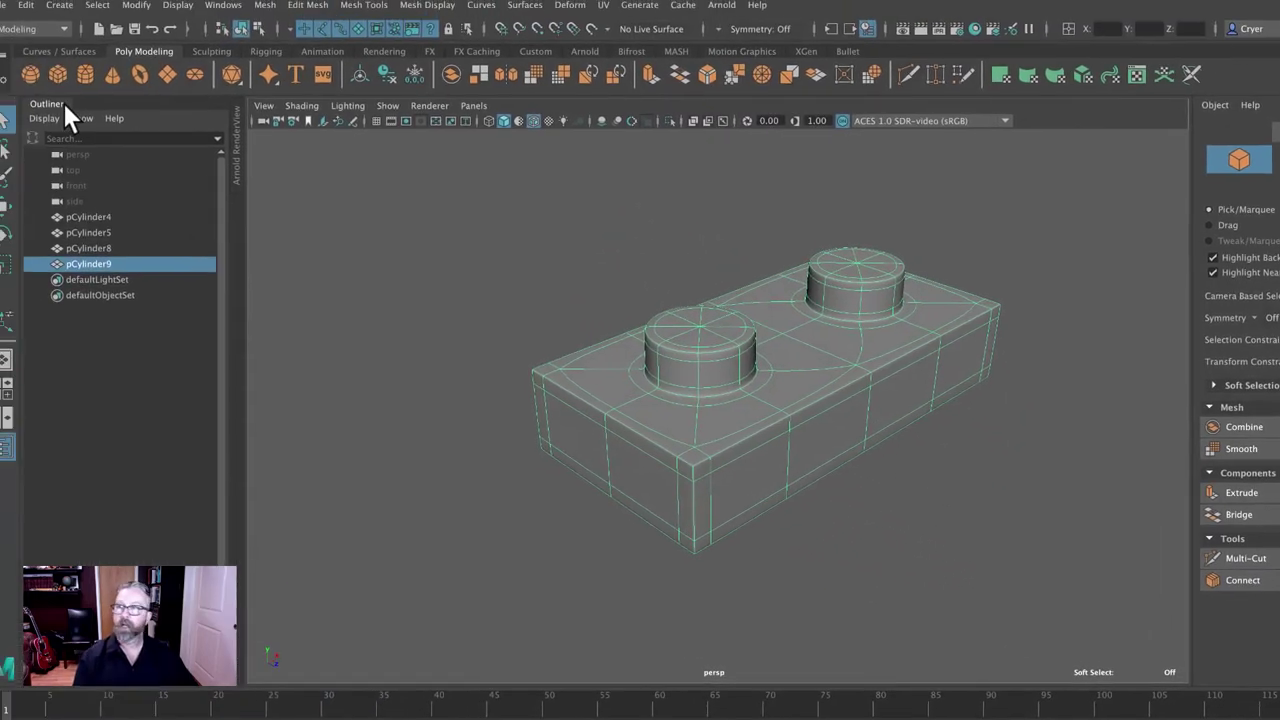
pyautogui.click(34, 8)
pyautogui.moveTo(86, 192)
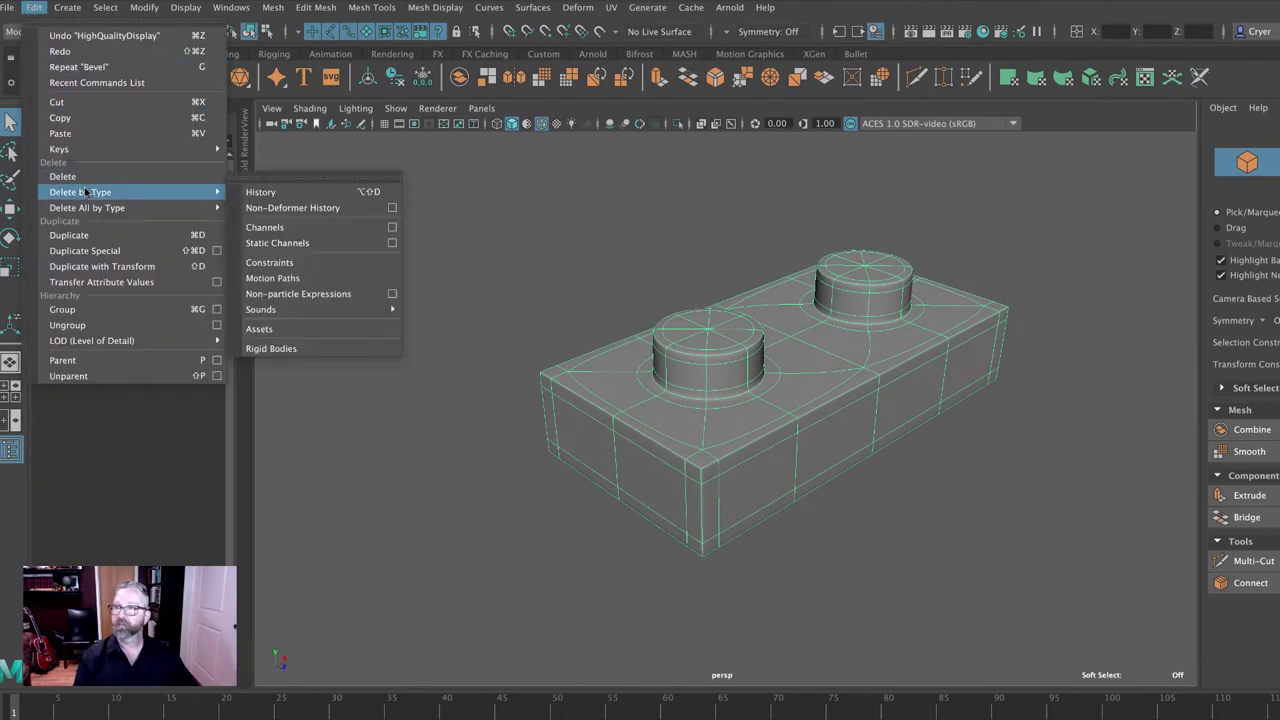
pyautogui.click(259, 192)
# Check the finished plate and its pivot against the grid in the front view, returning to the perspective view
pyautogui.press('space')
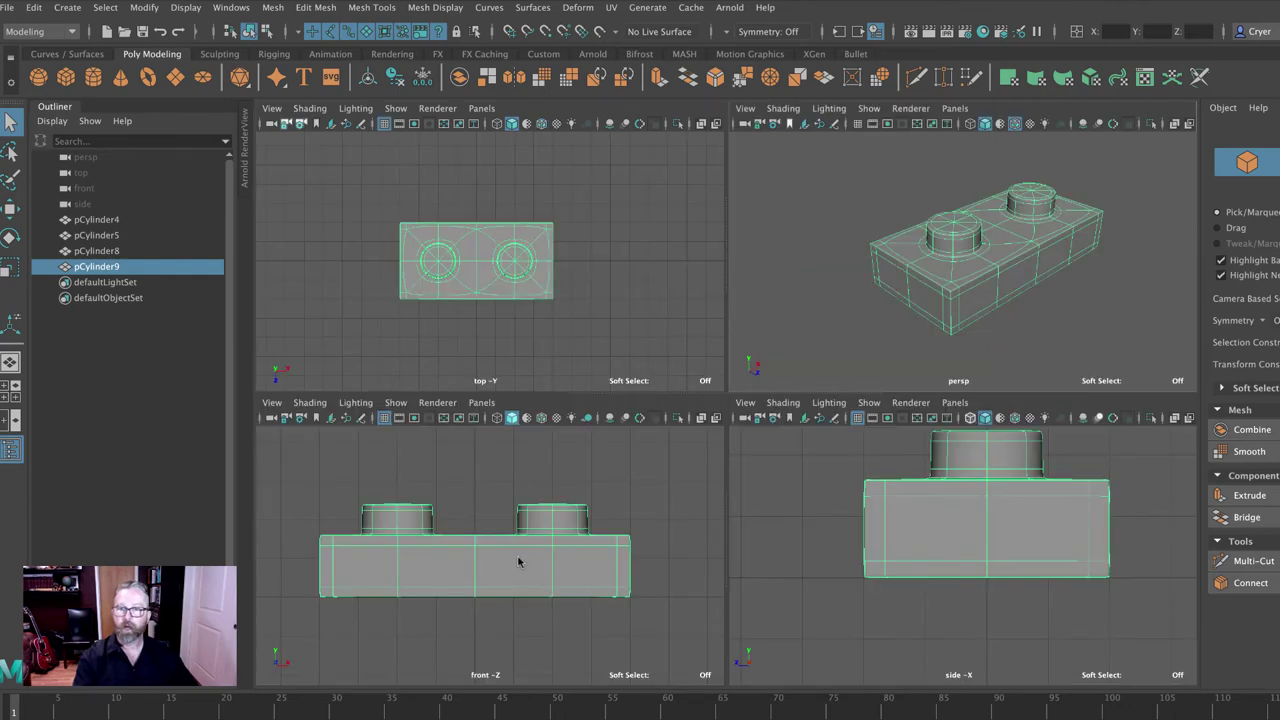
pyautogui.press('space')
pyautogui.click(10, 207)
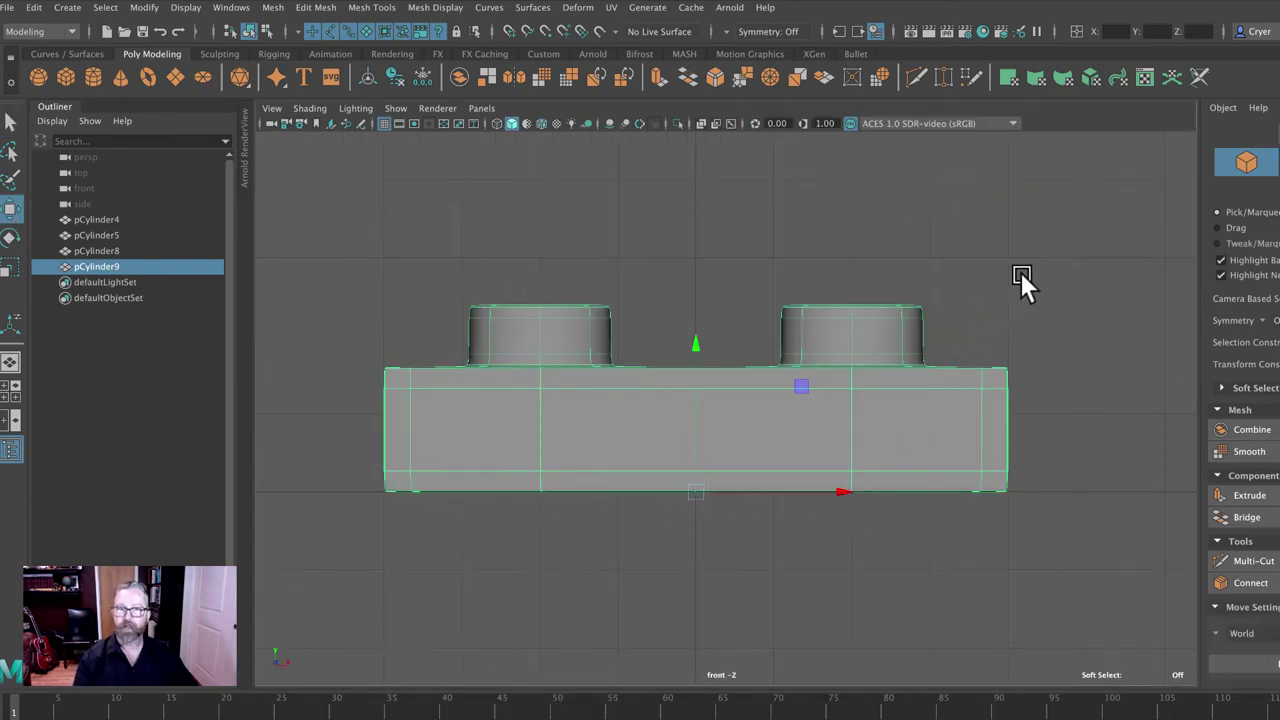
pyautogui.press('space')
pyautogui.press('space')
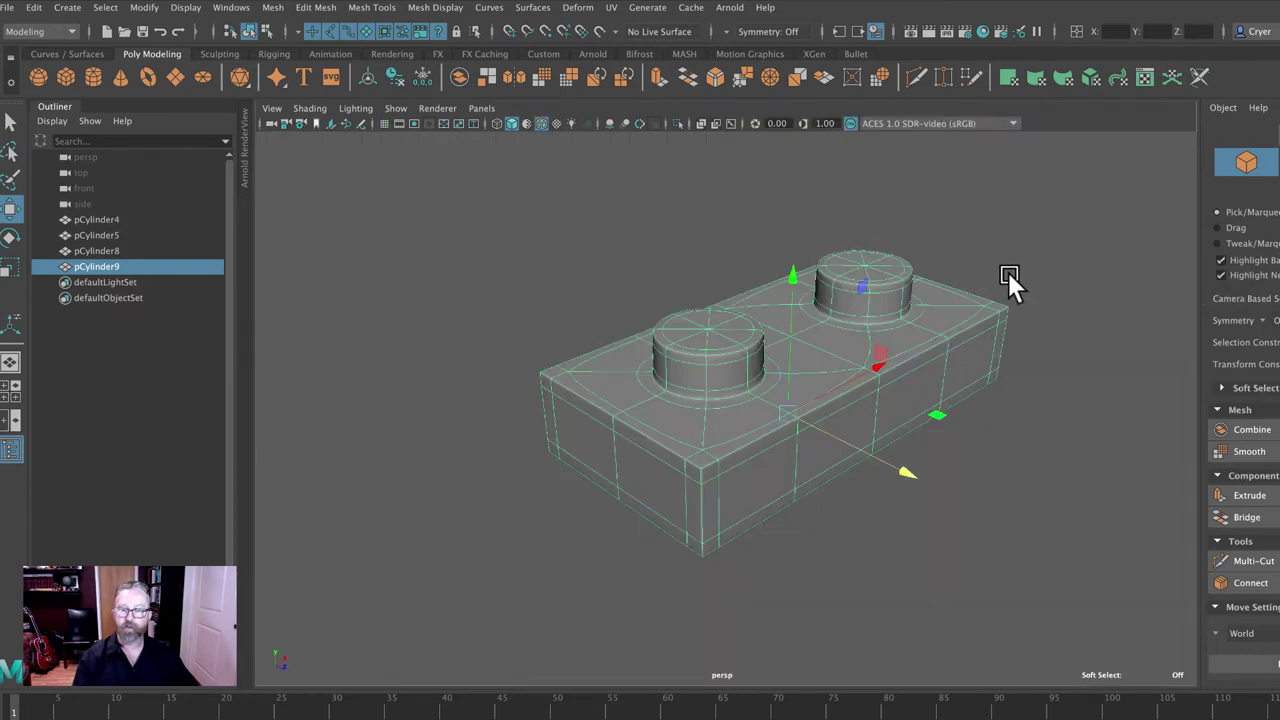
pyautogui.press('q')
pyautogui.click(8, 9)
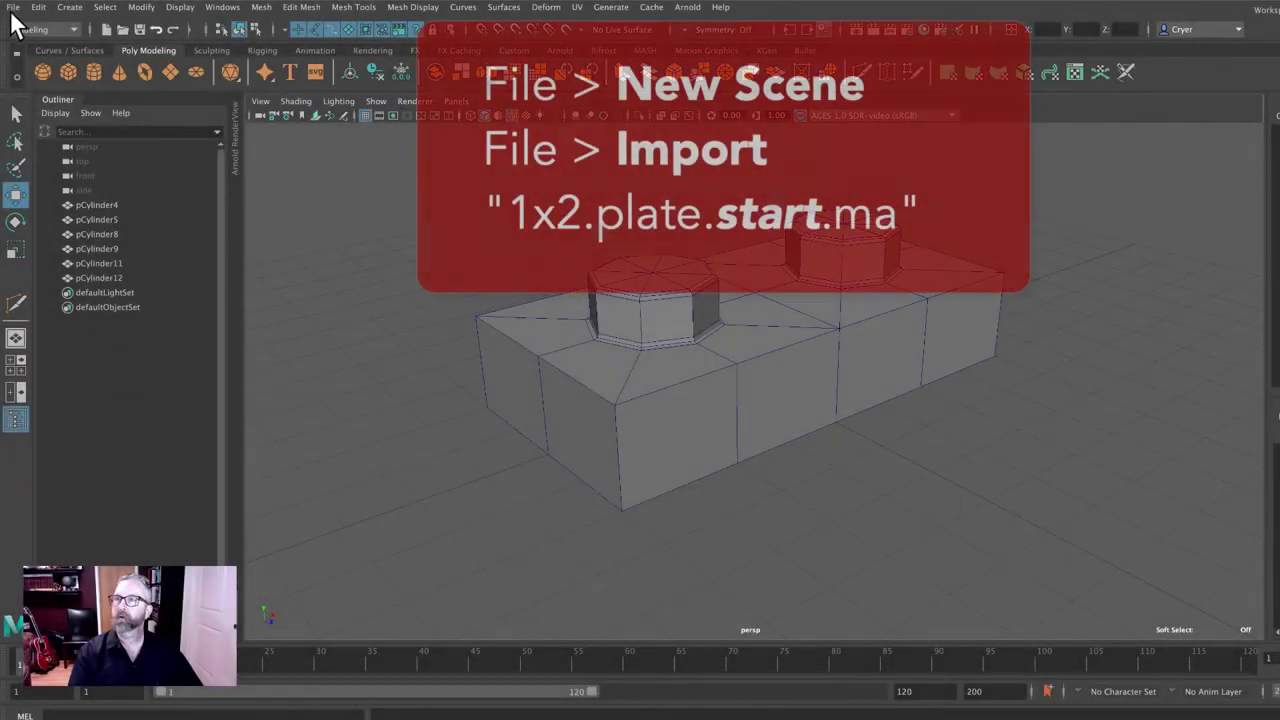
# Select the unbeveled 1x2 plate and move it along Z in the top view until its long back edge meets the grid's X axis
pyautogui.click(13, 7)
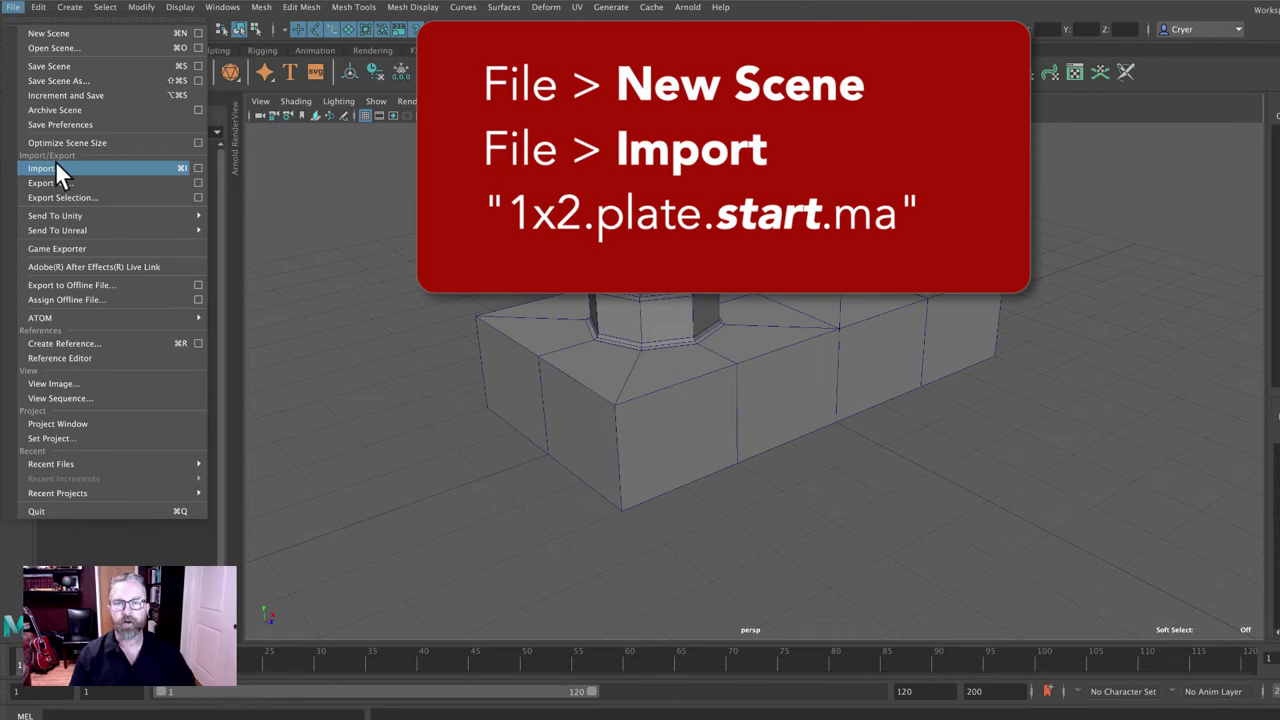
pyautogui.click(766, 318)
pyautogui.click(766, 316)
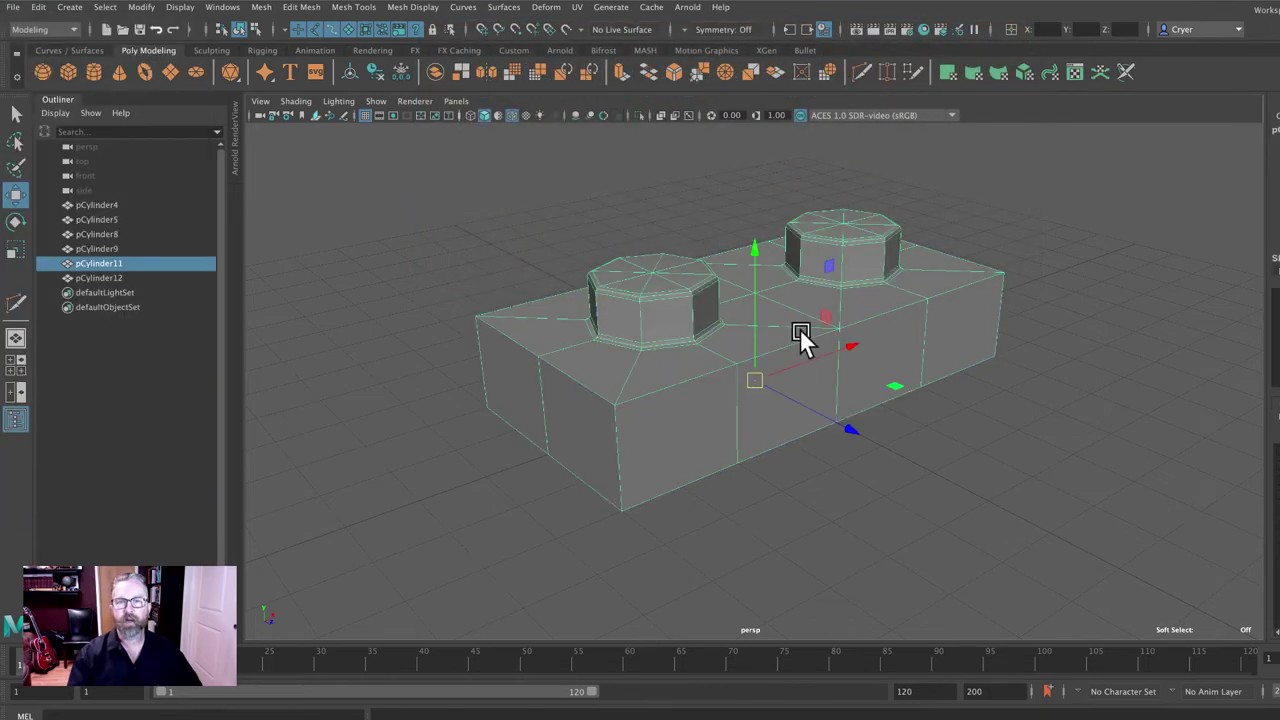
pyautogui.keyDown('alt'); pyautogui.moveTo(799, 328); pyautogui.dragTo(902, 387); pyautogui.keyUp('alt')
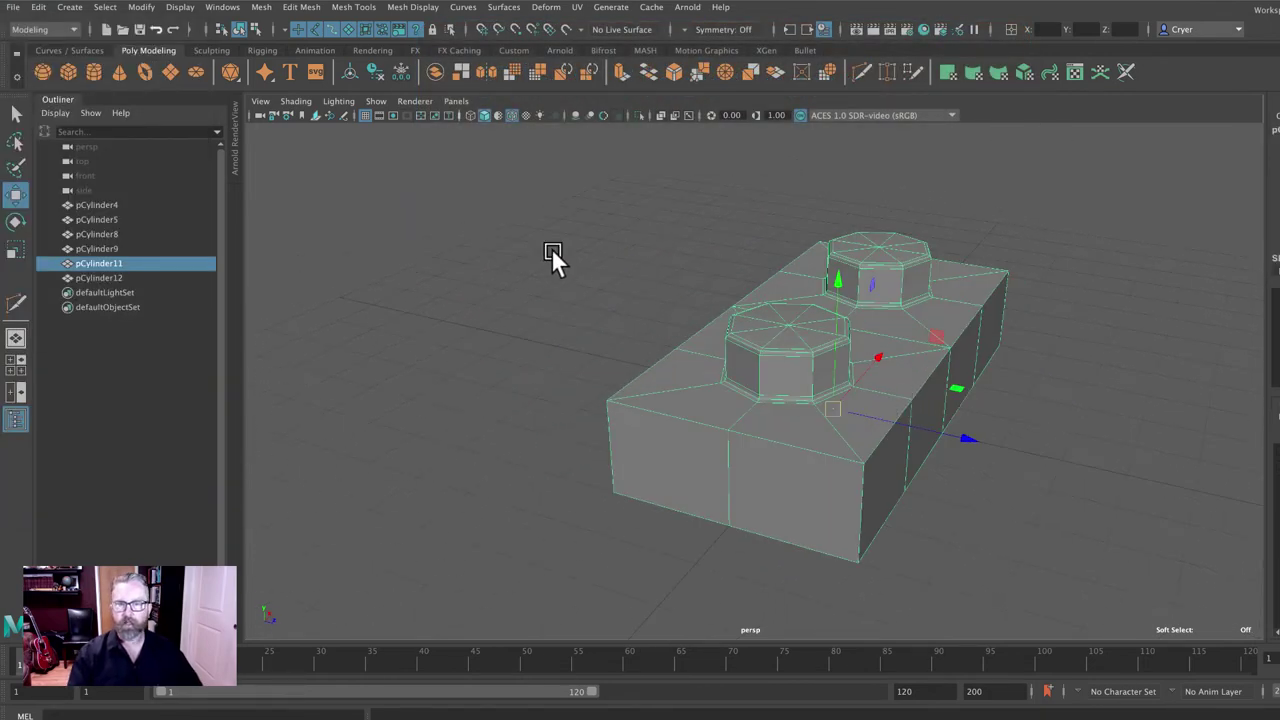
pyautogui.press('space')
pyautogui.press('space')
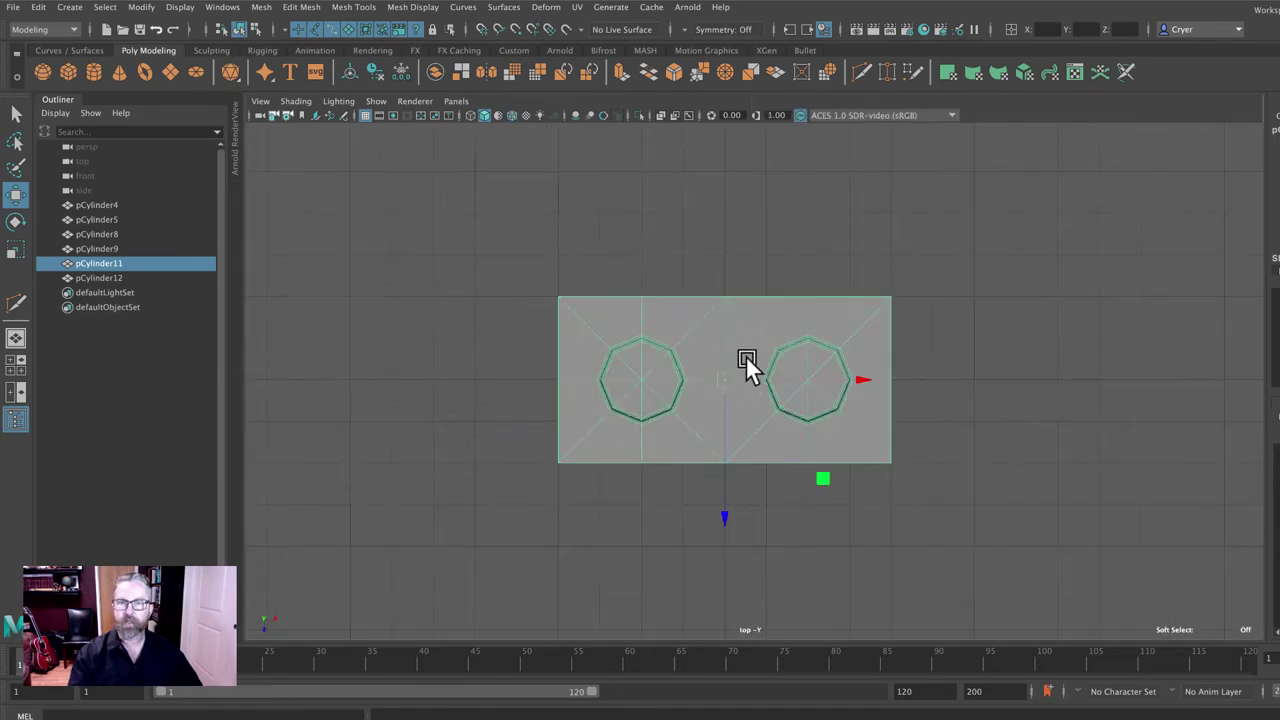
pyautogui.keyDown('alt'); pyautogui.moveTo(745, 355); pyautogui.dragTo(728, 277, button='middle'); pyautogui.keyUp('alt')
pyautogui.moveTo(705, 302); pyautogui.dragTo(711, 366)
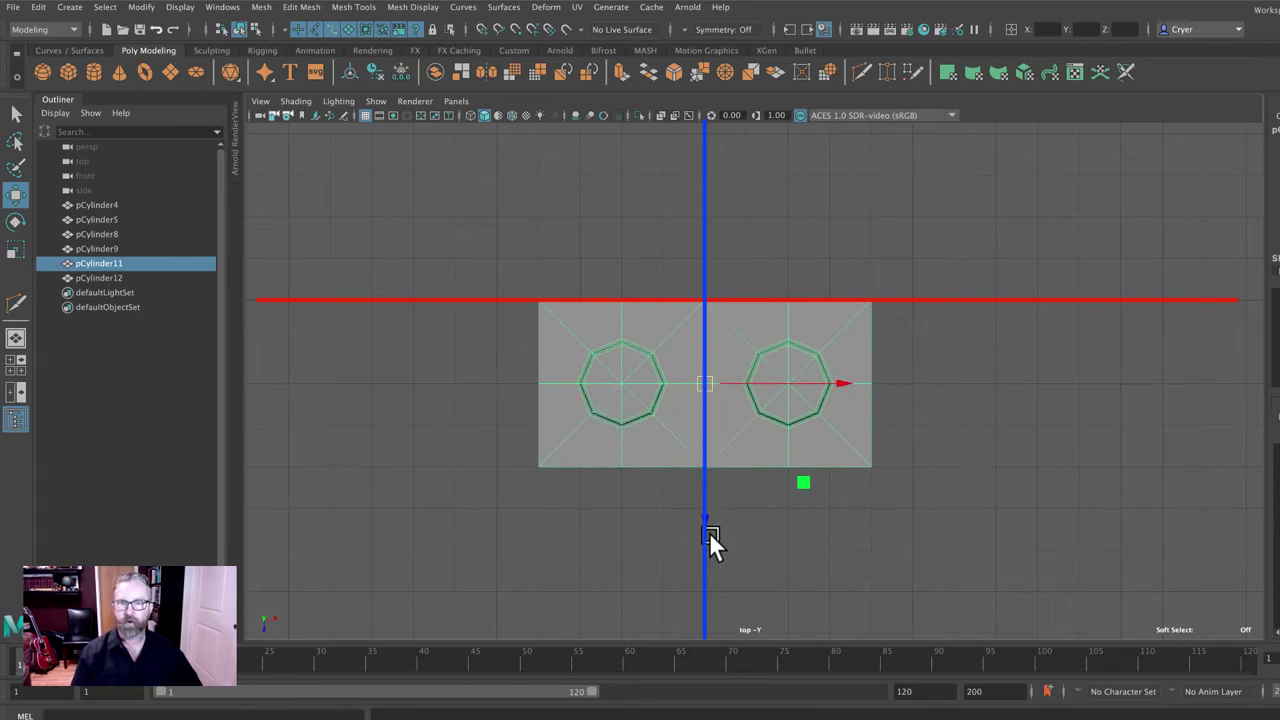
# Duplicate the unbeveled plate and move the copy along Z past the original's back edge, leaving a gap between them
pyautogui.press('space')
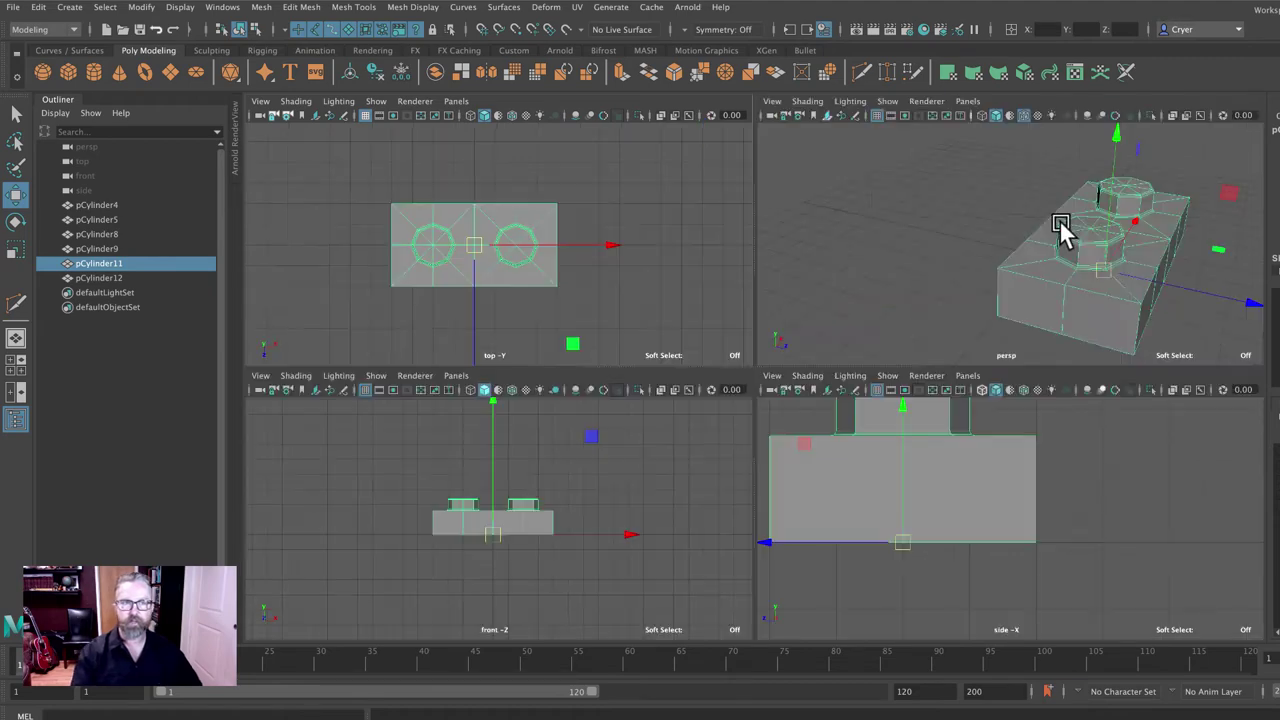
pyautogui.press('space')
pyautogui.keyDown('alt'); pyautogui.moveTo(1058, 224); pyautogui.dragTo(676, 224); pyautogui.keyUp('alt')
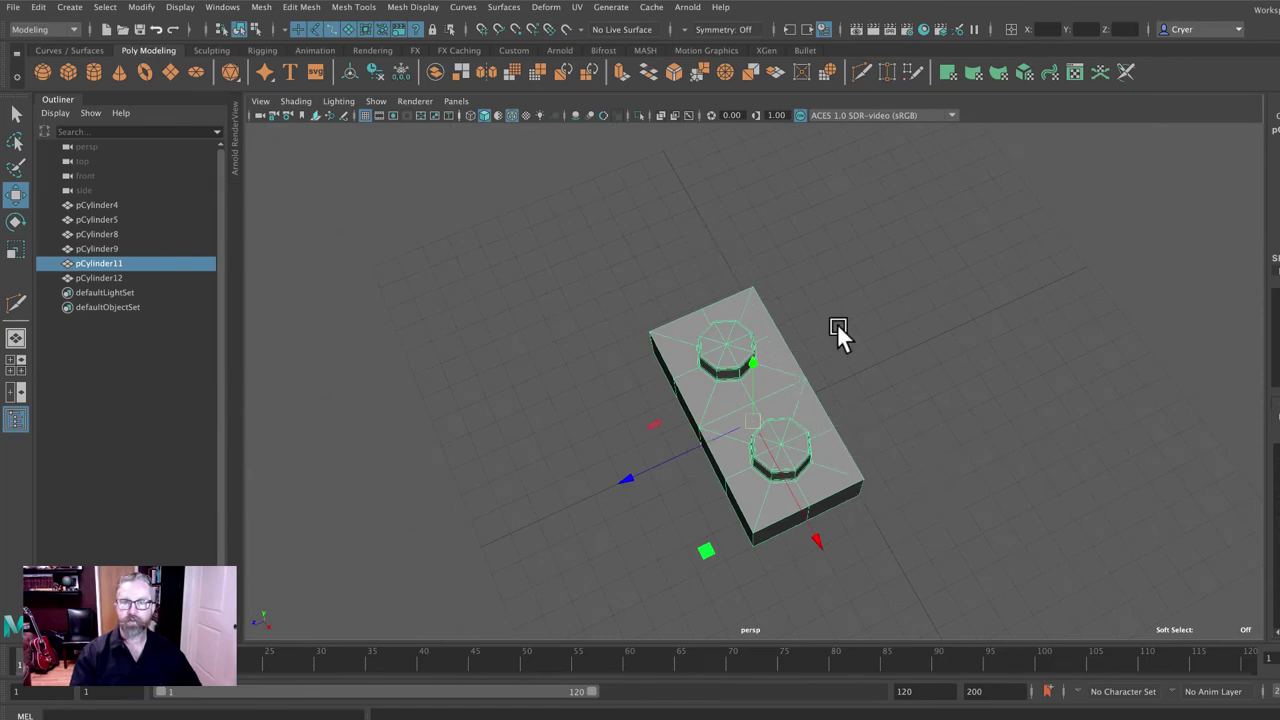
pyautogui.click(37, 8)
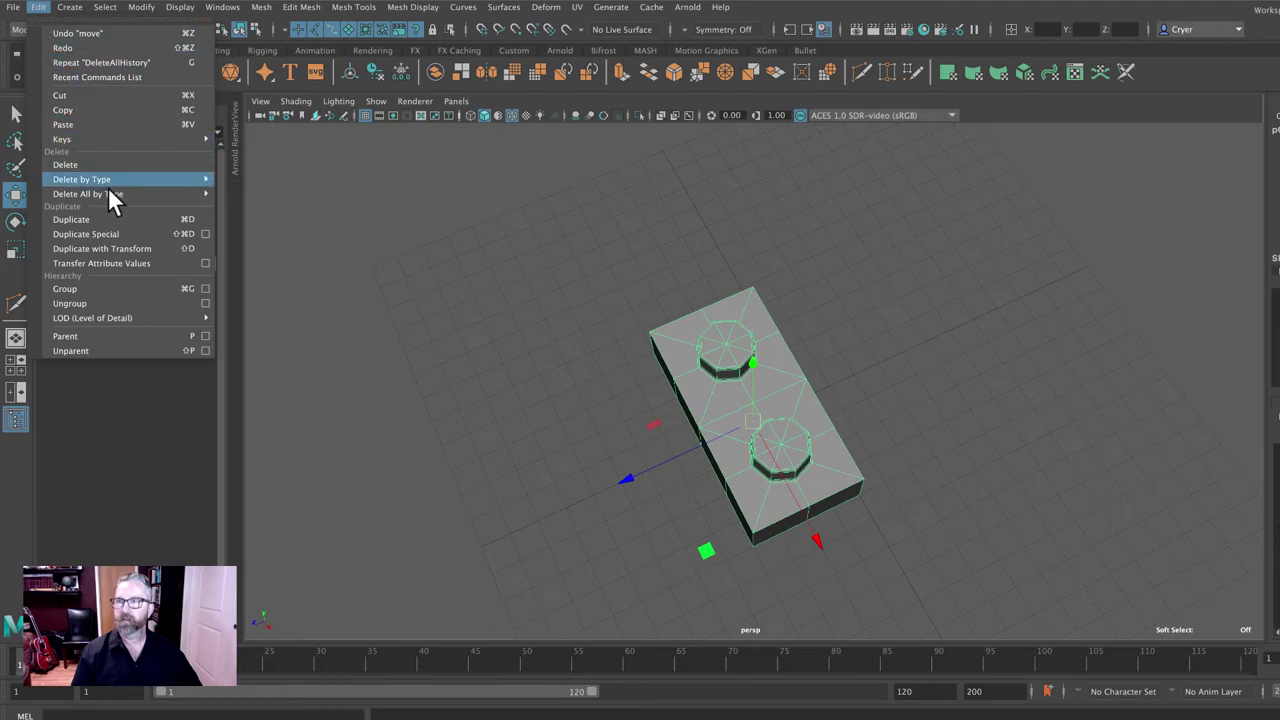
pyautogui.click(110, 218)
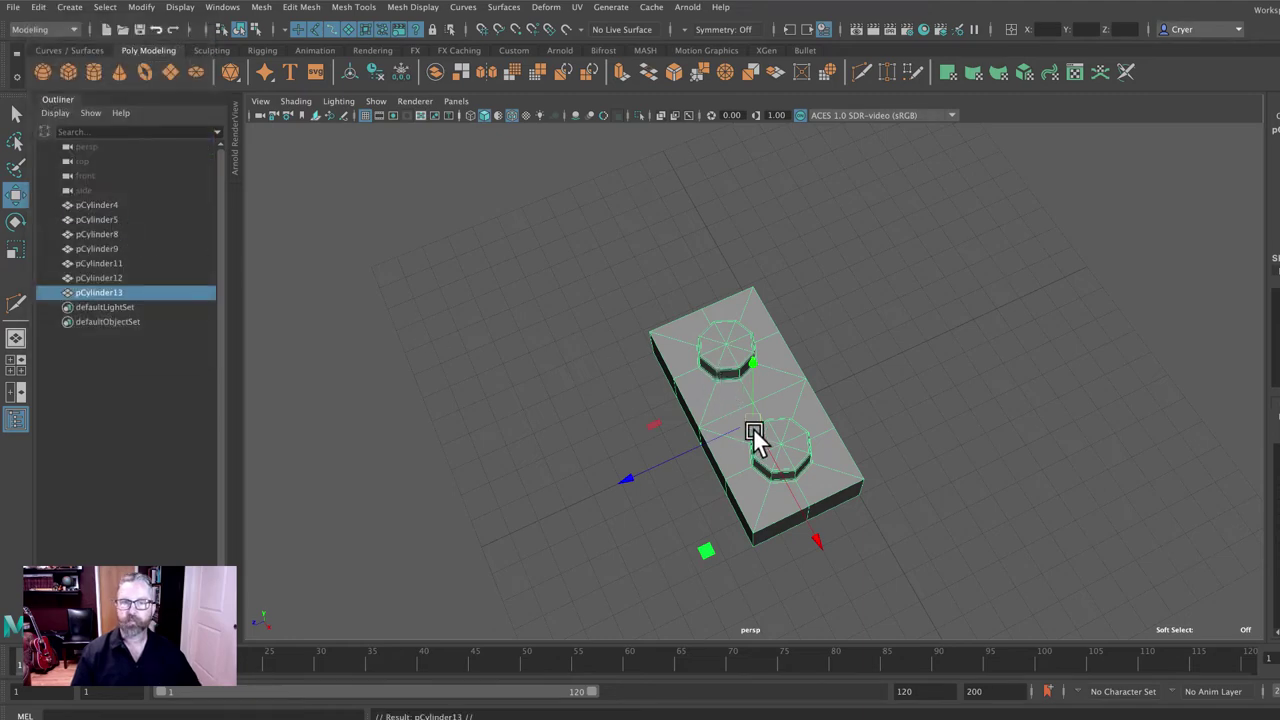
pyautogui.moveTo(754, 432); pyautogui.dragTo(850, 378)
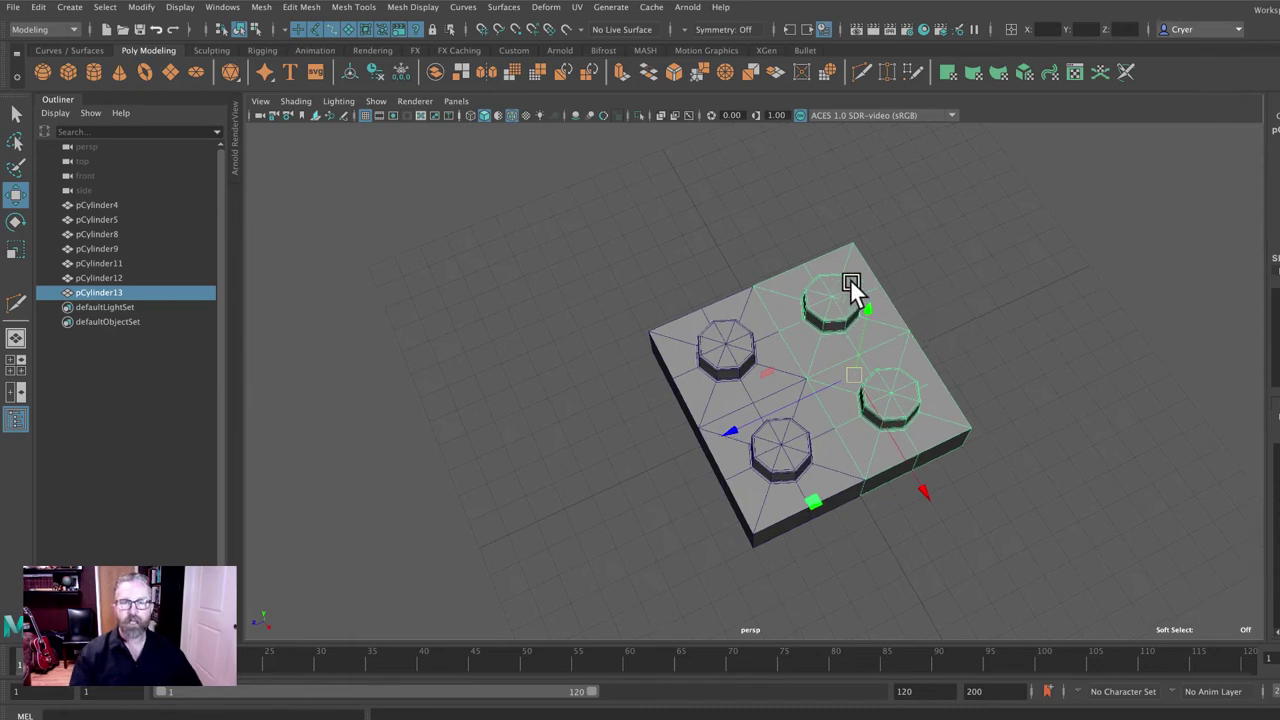
pyautogui.keyDown('alt'); pyautogui.moveTo(850, 279); pyautogui.dragTo(1010, 252, button='right'); pyautogui.keyUp('alt')
pyautogui.keyDown('alt'); pyautogui.moveTo(1010, 252); pyautogui.dragTo(808, 371); pyautogui.keyUp('alt')
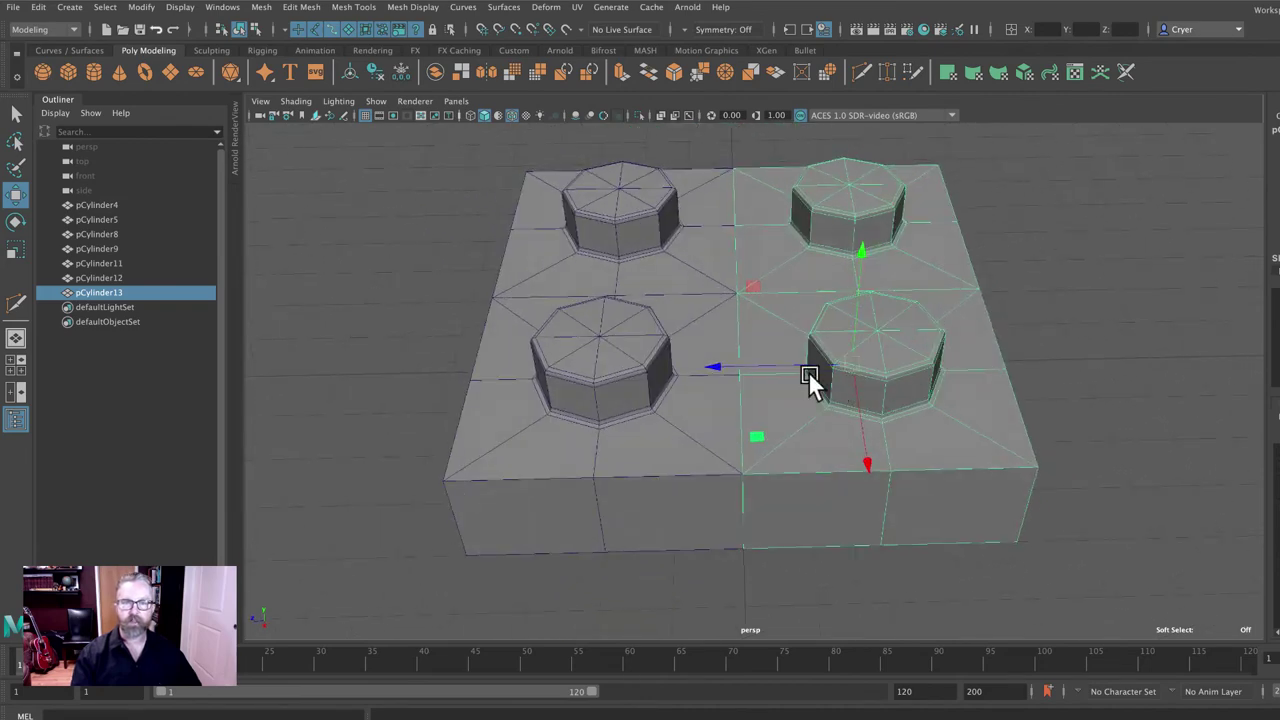
pyautogui.moveTo(715, 361); pyautogui.dragTo(781, 360)
# Delete the four faces on the copy's long side that faces the original plate
pyautogui.moveTo(874, 291); pyautogui.dragTo(874, 331, button='right')
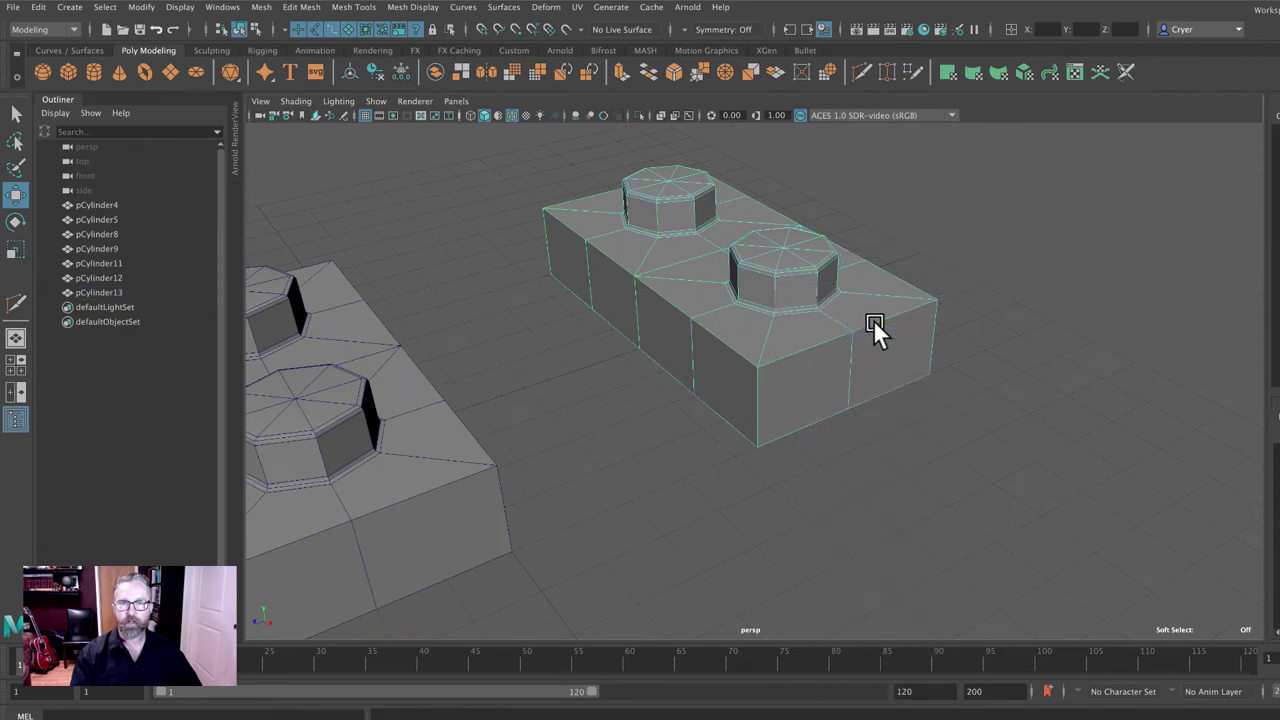
pyautogui.click(571, 256)
pyautogui.press('q')
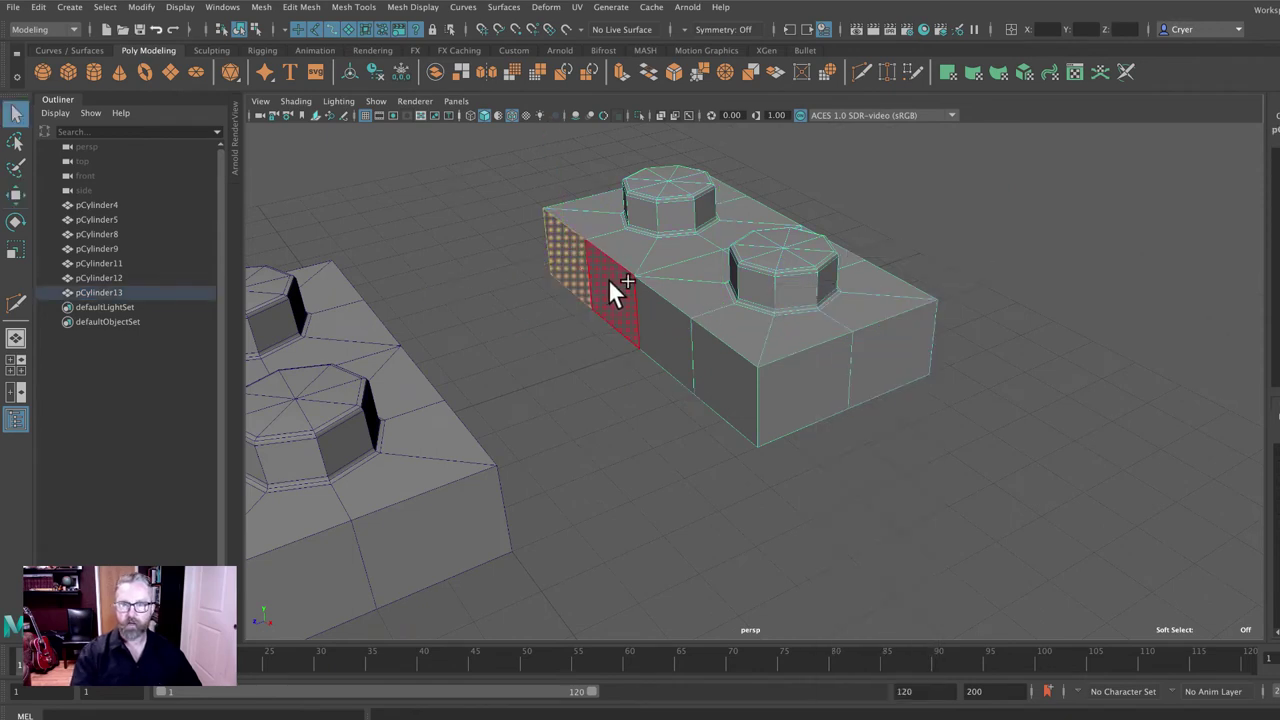
pyautogui.keyDown('shift'); pyautogui.click(608, 278); pyautogui.keyUp('shift')
pyautogui.keyDown('shift'); pyautogui.click(669, 314); pyautogui.keyUp('shift')
pyautogui.keyDown('shift'); pyautogui.click(725, 352); pyautogui.keyUp('shift')
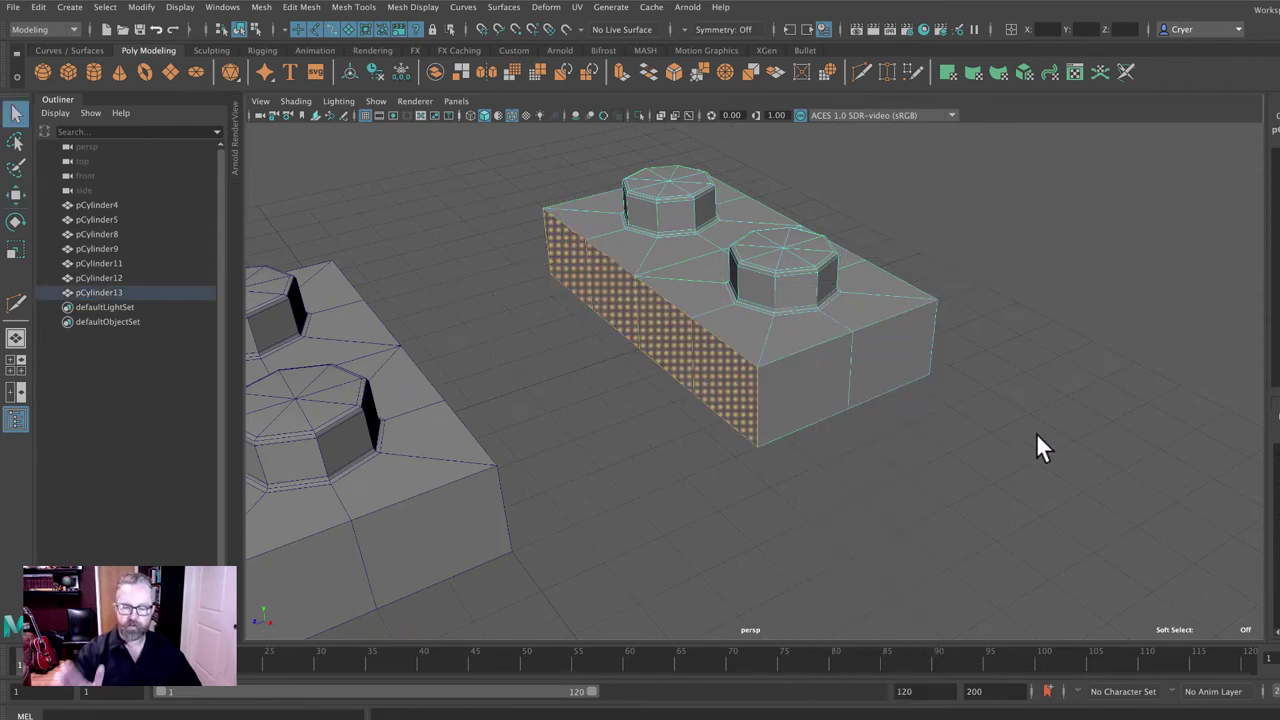
pyautogui.press('4')
pyautogui.moveTo(1017, 420)
pyautogui.keyDown('alt'); pyautogui.mouseDown()
pyautogui.moveTo(991, 380)
pyautogui.moveTo(955, 381)
pyautogui.moveTo(1002, 377)
pyautogui.mouseUp(); pyautogui.keyUp('alt')
pyautogui.press('5')
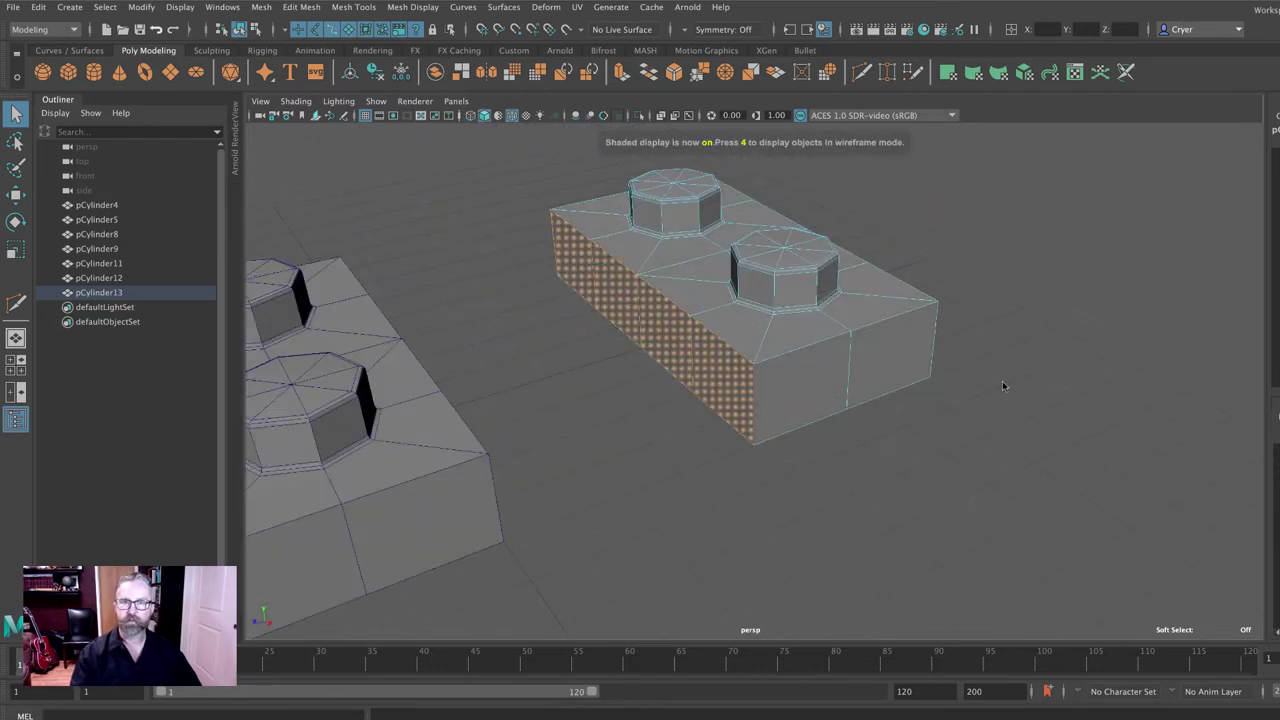
pyautogui.press('Delete')
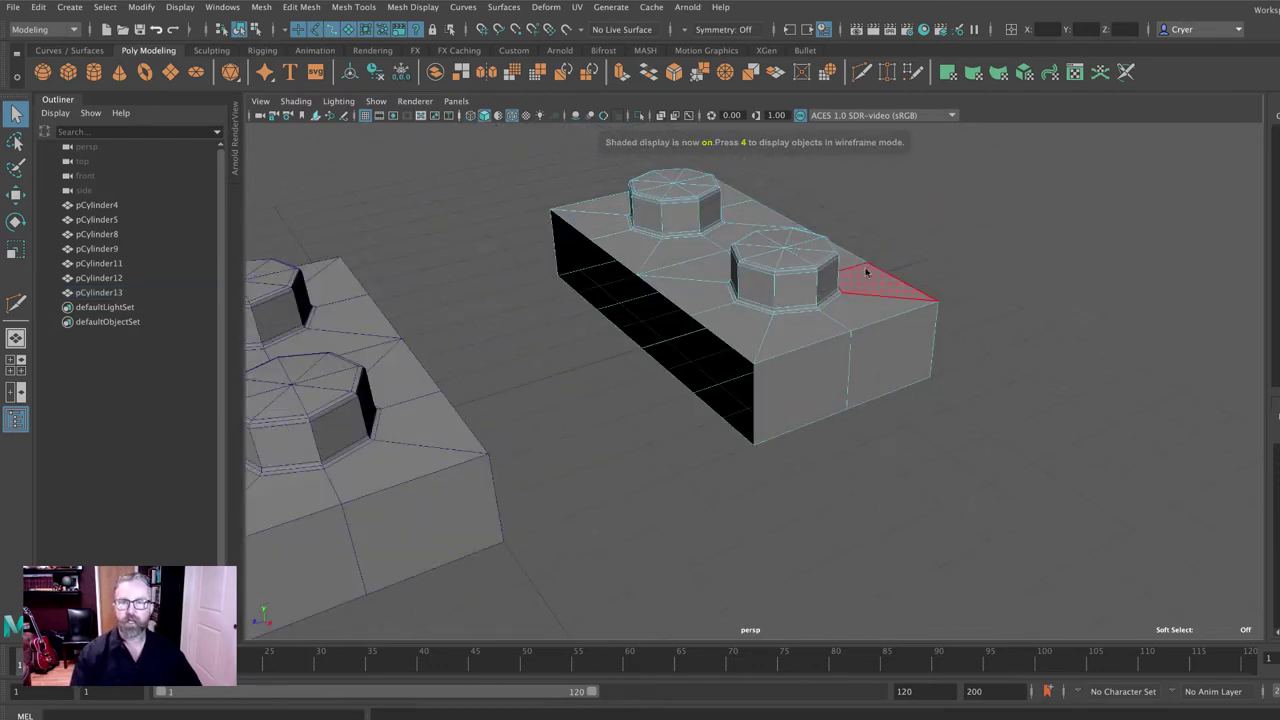
# Delete the four faces on the original plate's long side that faces the copy
pyautogui.keyDown('alt'); pyautogui.moveTo(860, 268); pyautogui.dragTo(842, 315); pyautogui.keyUp('alt')
pyautogui.click(700, 229)
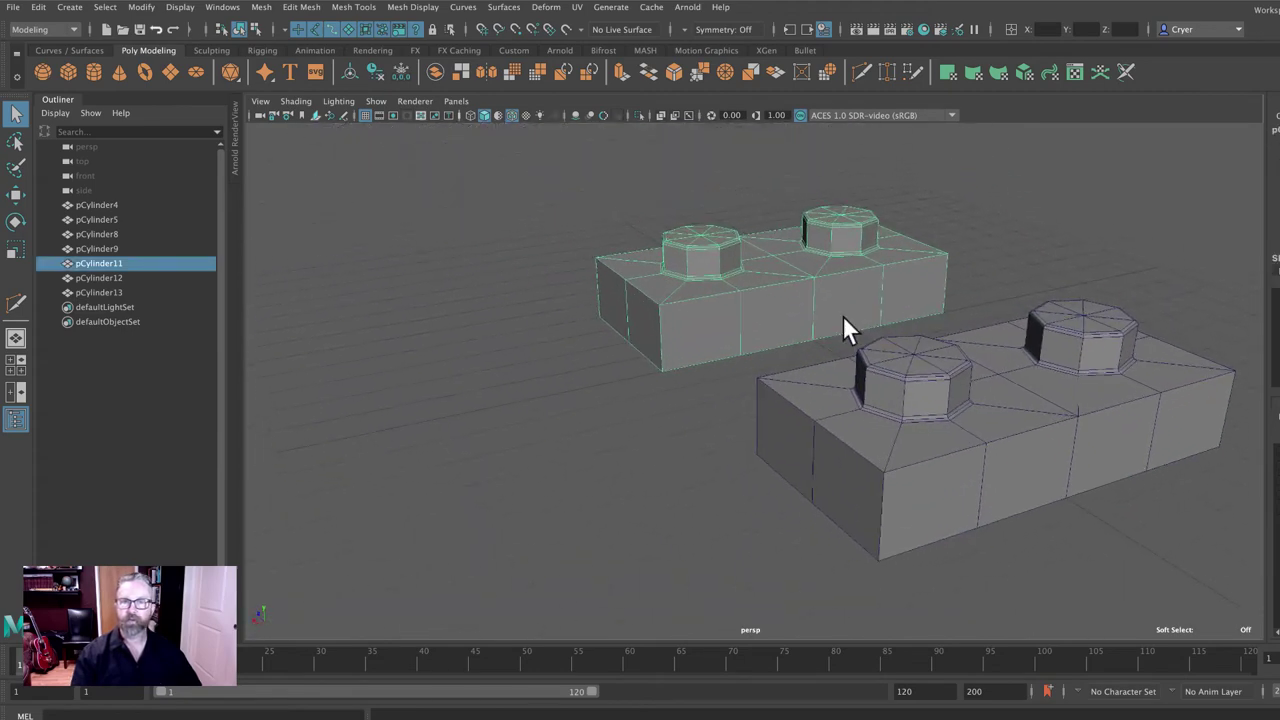
pyautogui.moveTo(672, 263); pyautogui.dragTo(676, 310, button='right')
pyautogui.click(722, 330)
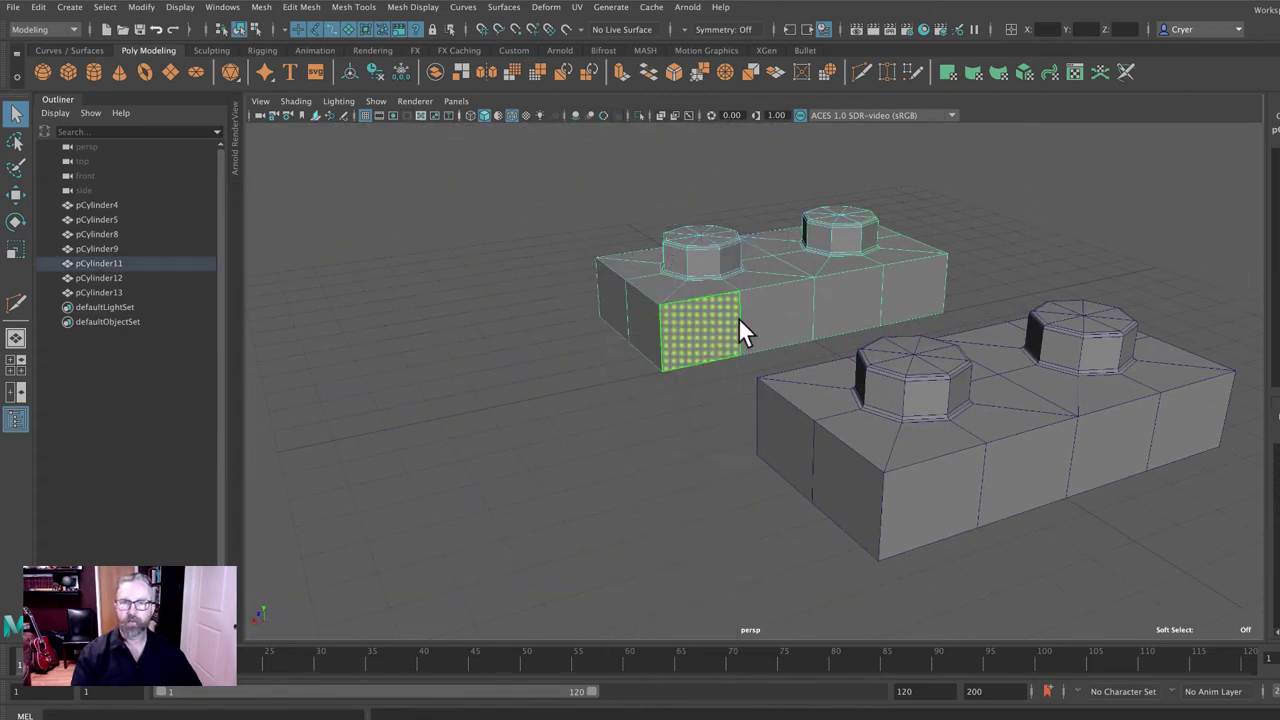
pyautogui.keyDown('shift'); pyautogui.click(785, 318); pyautogui.keyUp('shift')
pyautogui.keyDown('shift'); pyautogui.click(843, 307); pyautogui.keyUp('shift')
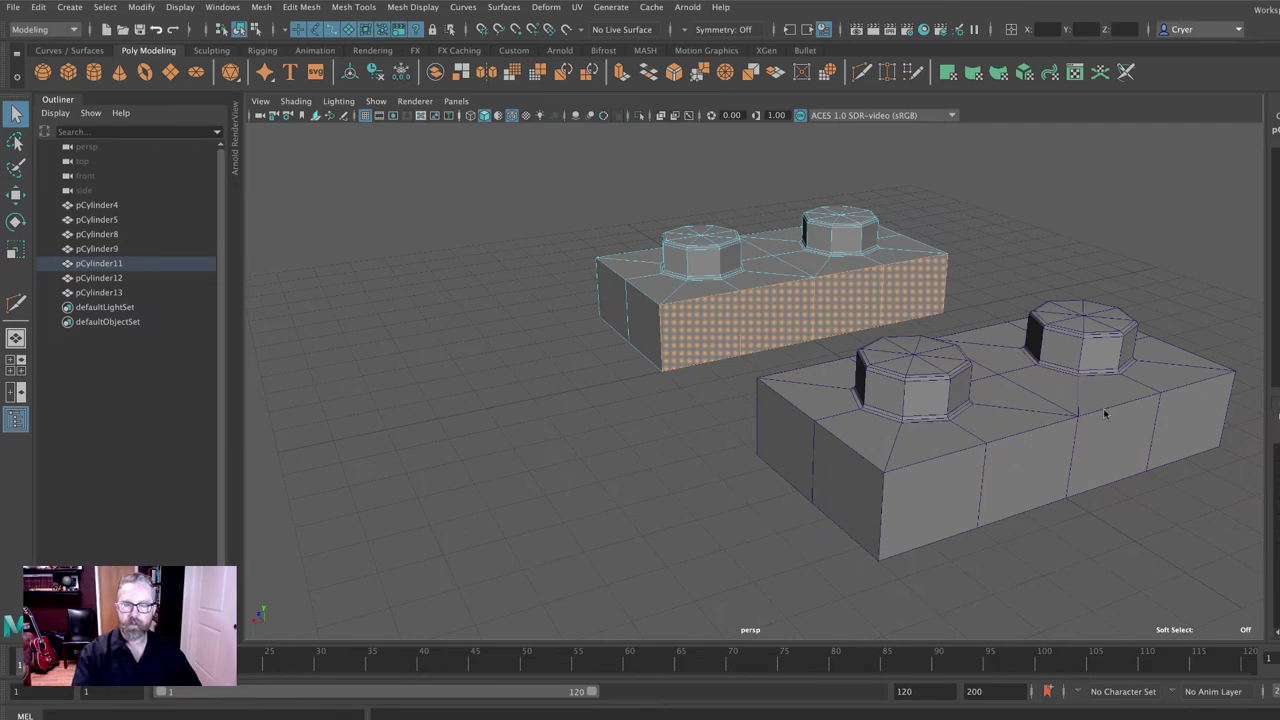
pyautogui.press('4')
pyautogui.moveTo(780, 400)
pyautogui.keyDown('alt'); pyautogui.mouseDown()
pyautogui.moveTo(797, 391)
pyautogui.moveTo(783, 389)
pyautogui.mouseUp(); pyautogui.keyUp('alt')
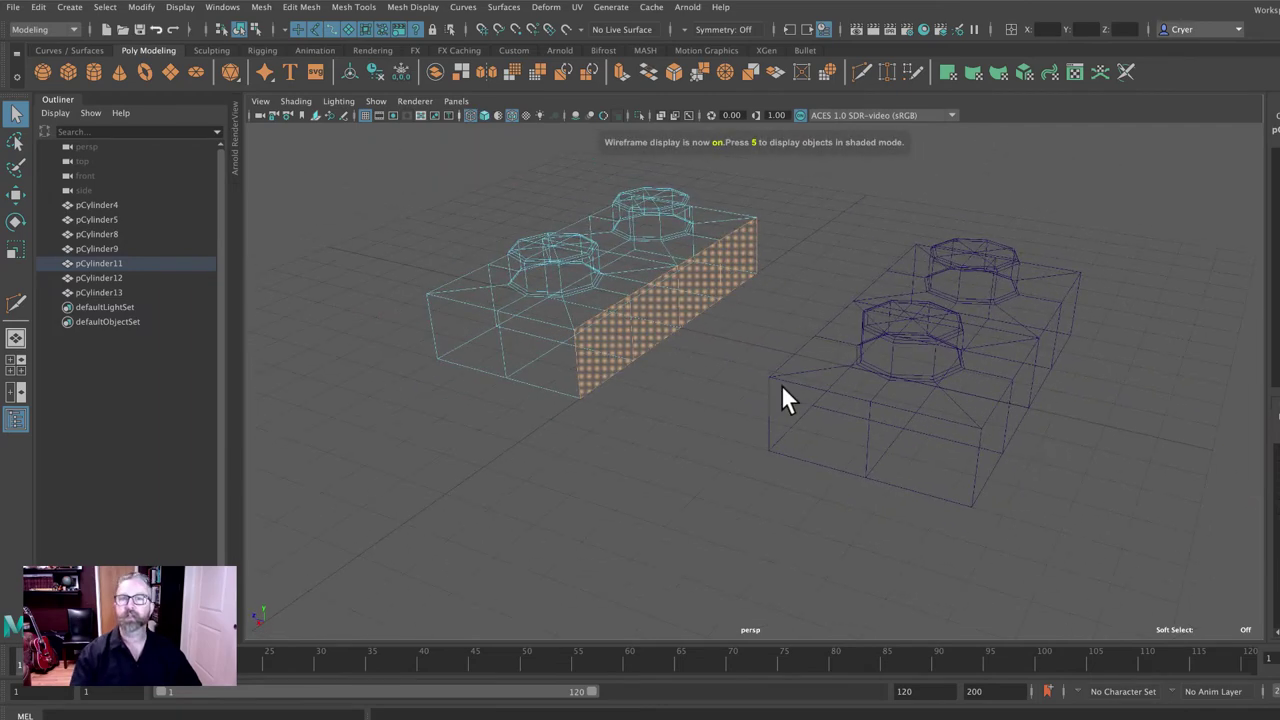
pyautogui.press('5')
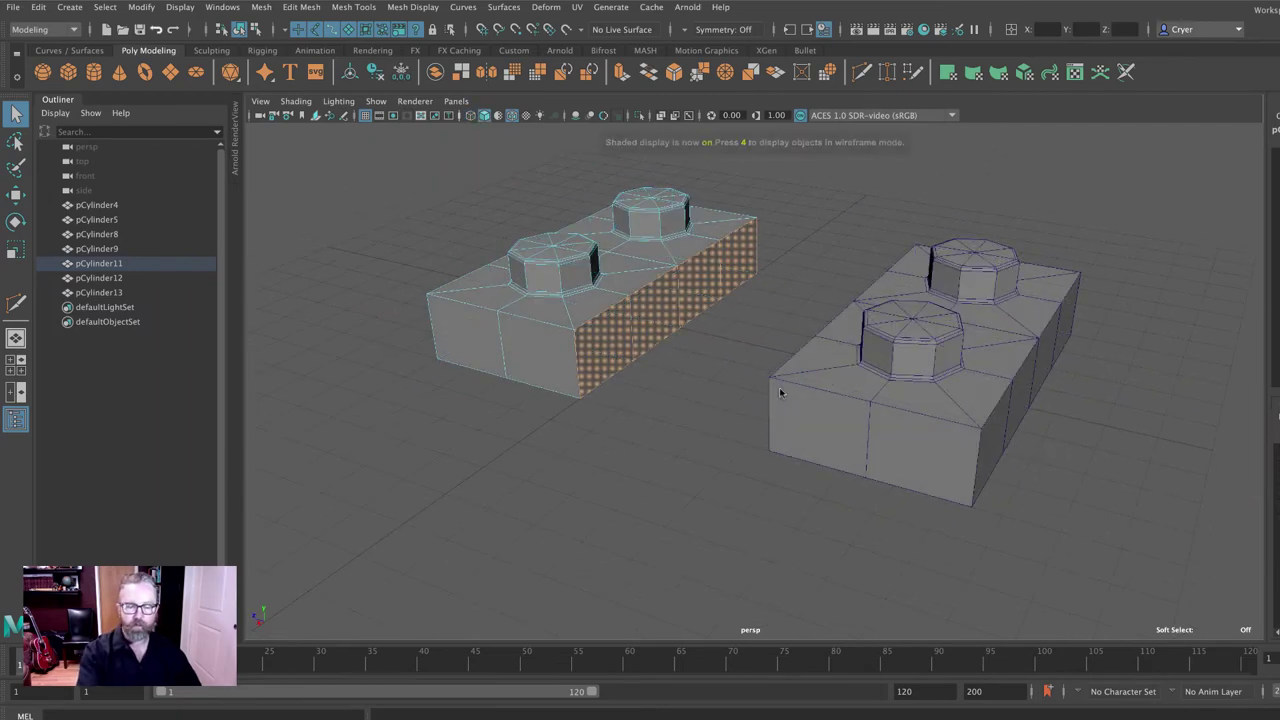
# Select the duplicated plate half and set its Translate Z to -2 so it meets the original half
pyautogui.click(927, 285)
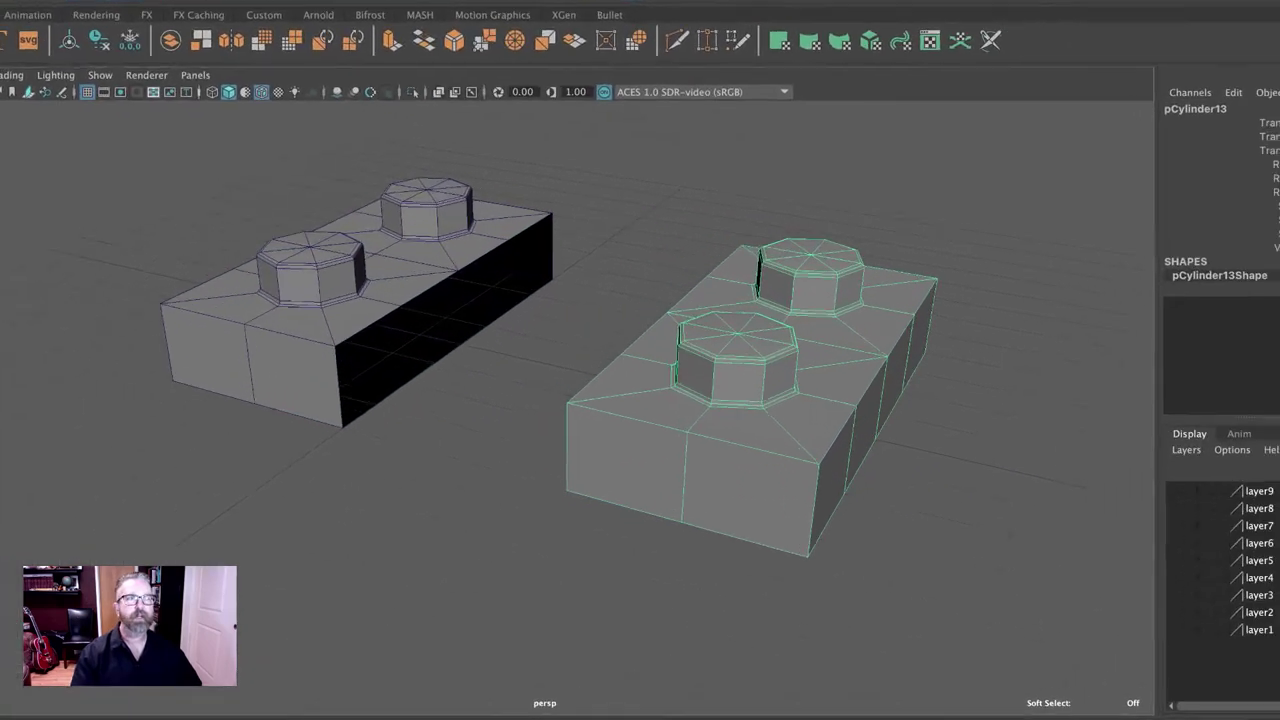
pyautogui.click(1232, 132)
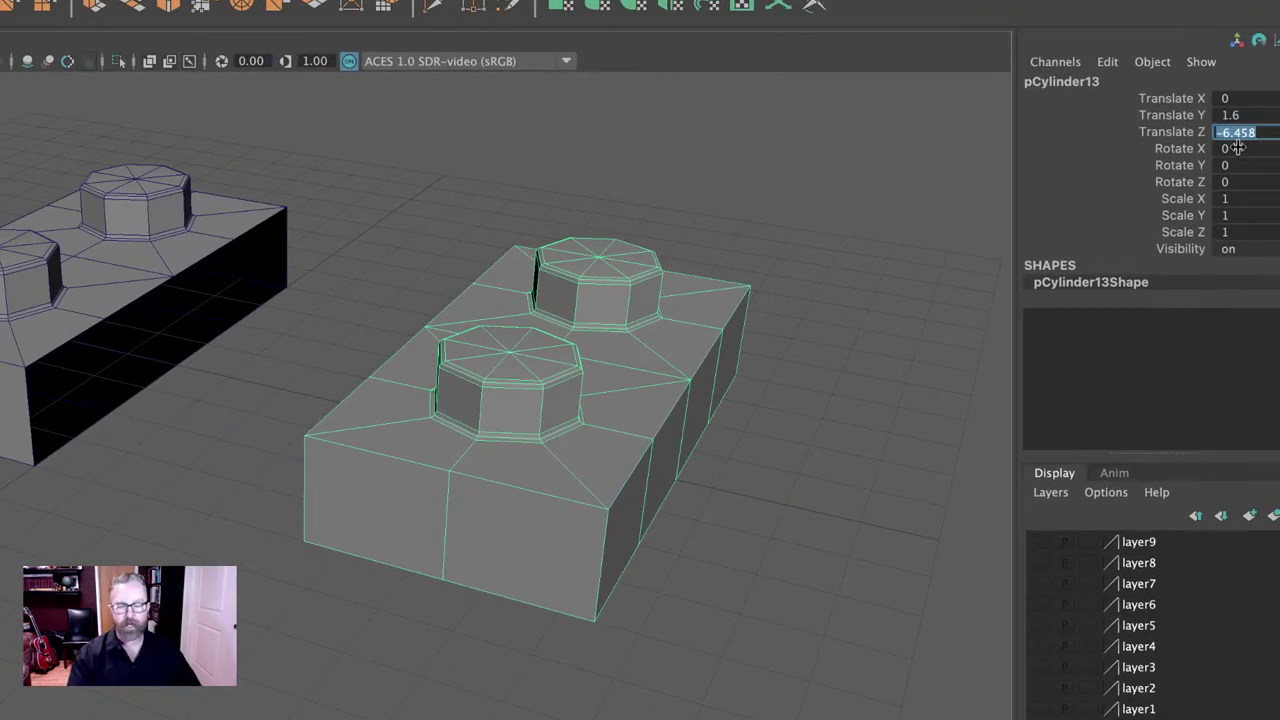
pyautogui.write('-2')
pyautogui.press('Return')
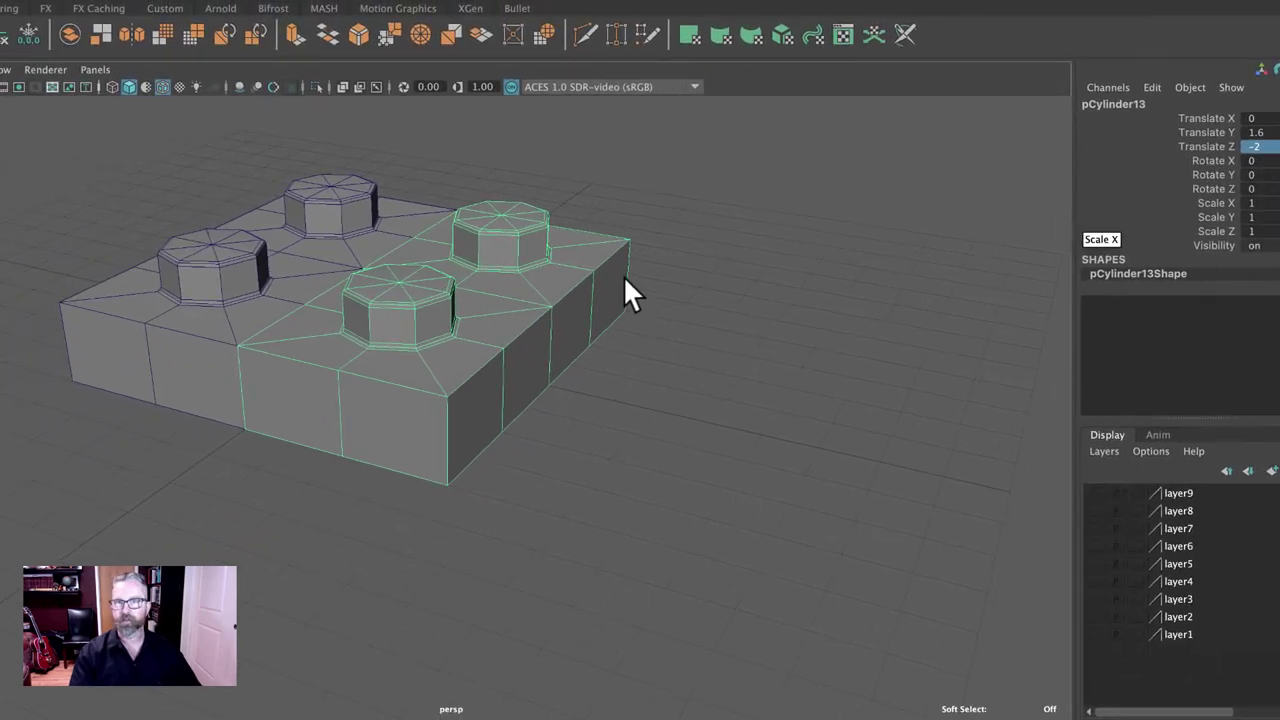
# Try moving the duplicated half away from the original to check that they are separate objects, and undo the move
pyautogui.keyDown('alt'); pyautogui.moveTo(625, 279); pyautogui.dragTo(950, 460, button='middle'); pyautogui.keyUp('alt')
pyautogui.press('w')
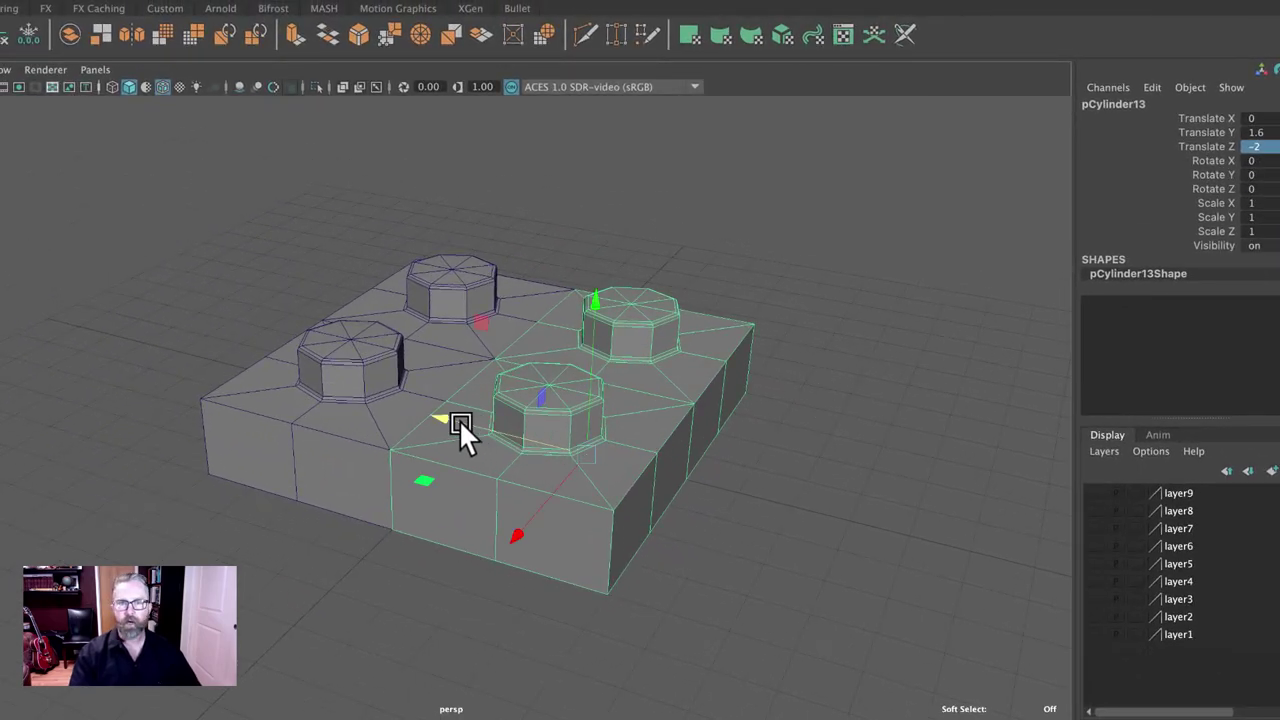
pyautogui.moveTo(459, 419); pyautogui.dragTo(590, 459)
pyautogui.hotkey('ctrl', 'z')
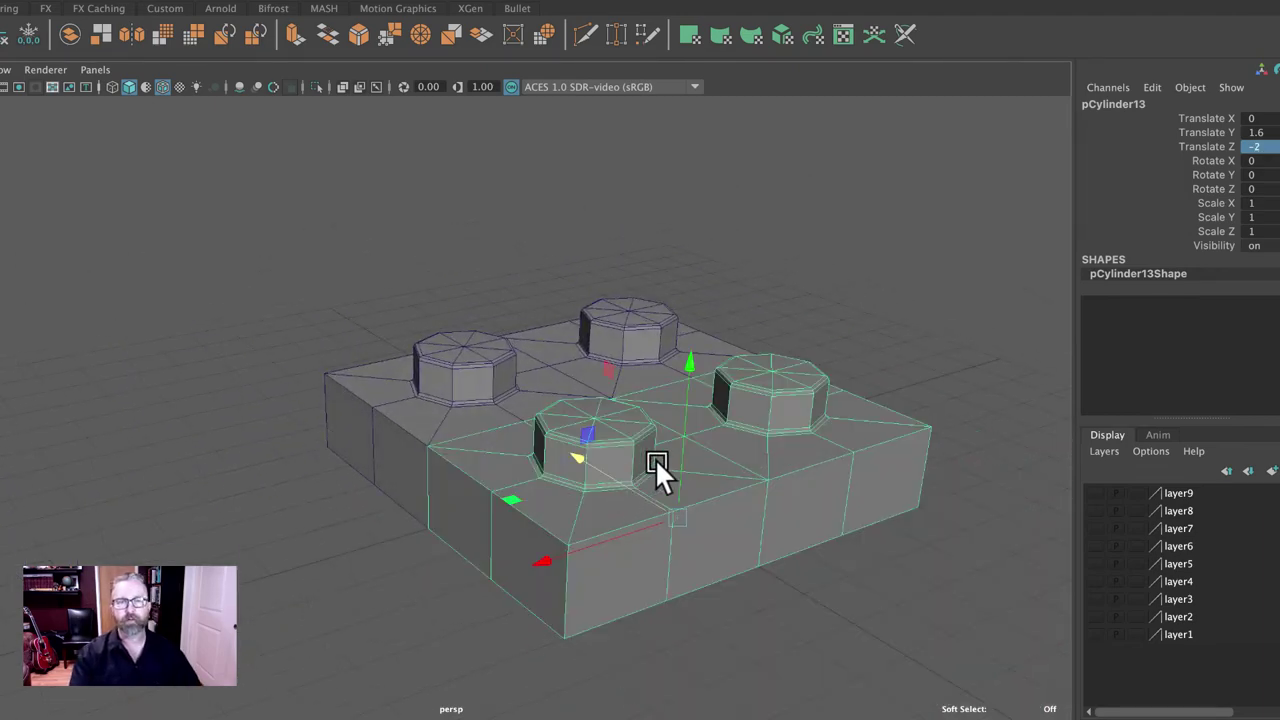
# Select both plate halves and combine them into one mesh
pyautogui.keyDown('alt'); pyautogui.moveTo(655, 458); pyautogui.dragTo(777, 449); pyautogui.keyUp('alt')
pyautogui.click(329, 434)
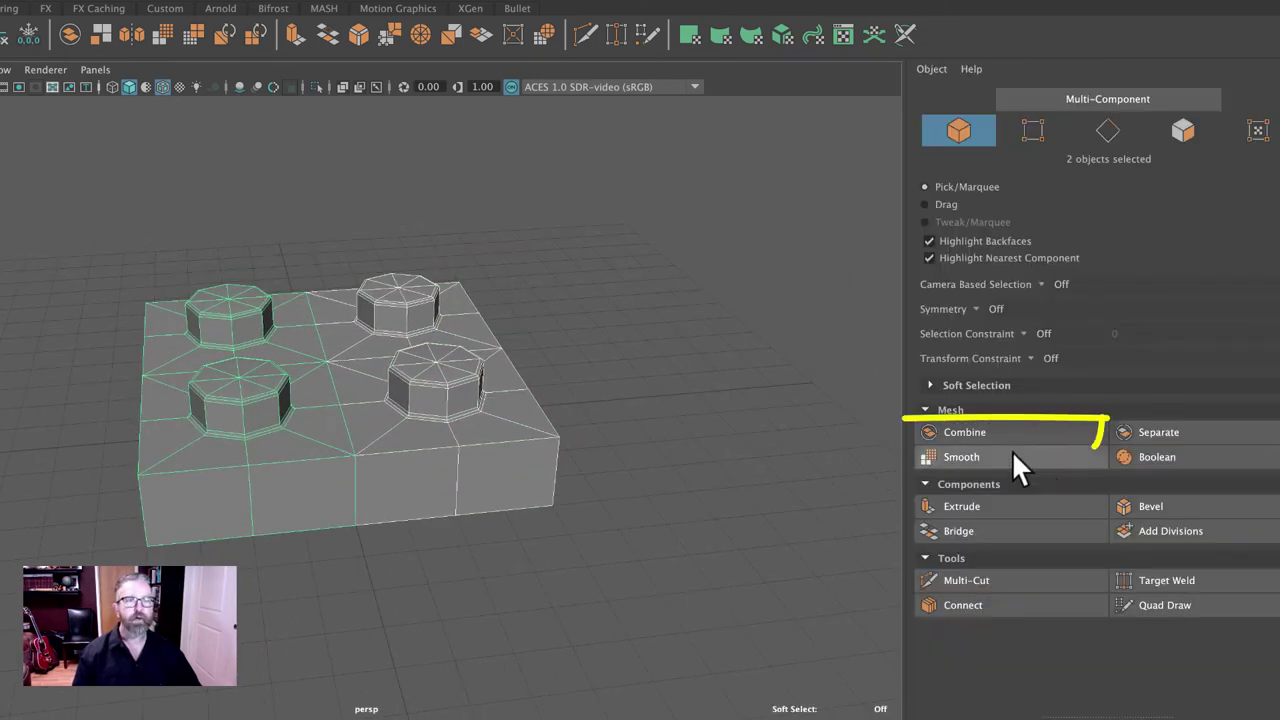
pyautogui.click(1004, 437)
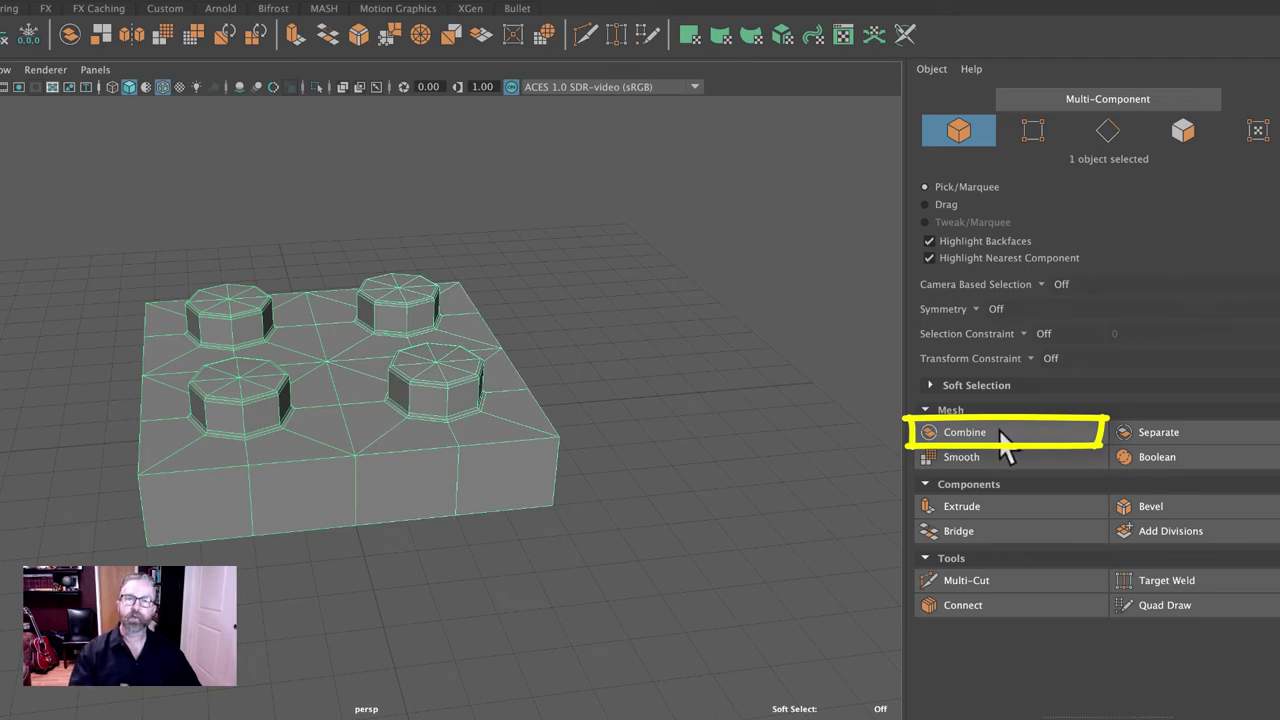
# Pull one top corner vertex of the front seam along Z to test whether the seam is joined, and undo the move
pyautogui.keyDown('alt'); pyautogui.moveTo(543, 329); pyautogui.dragTo(908, 323, button='right'); pyautogui.keyUp('alt')
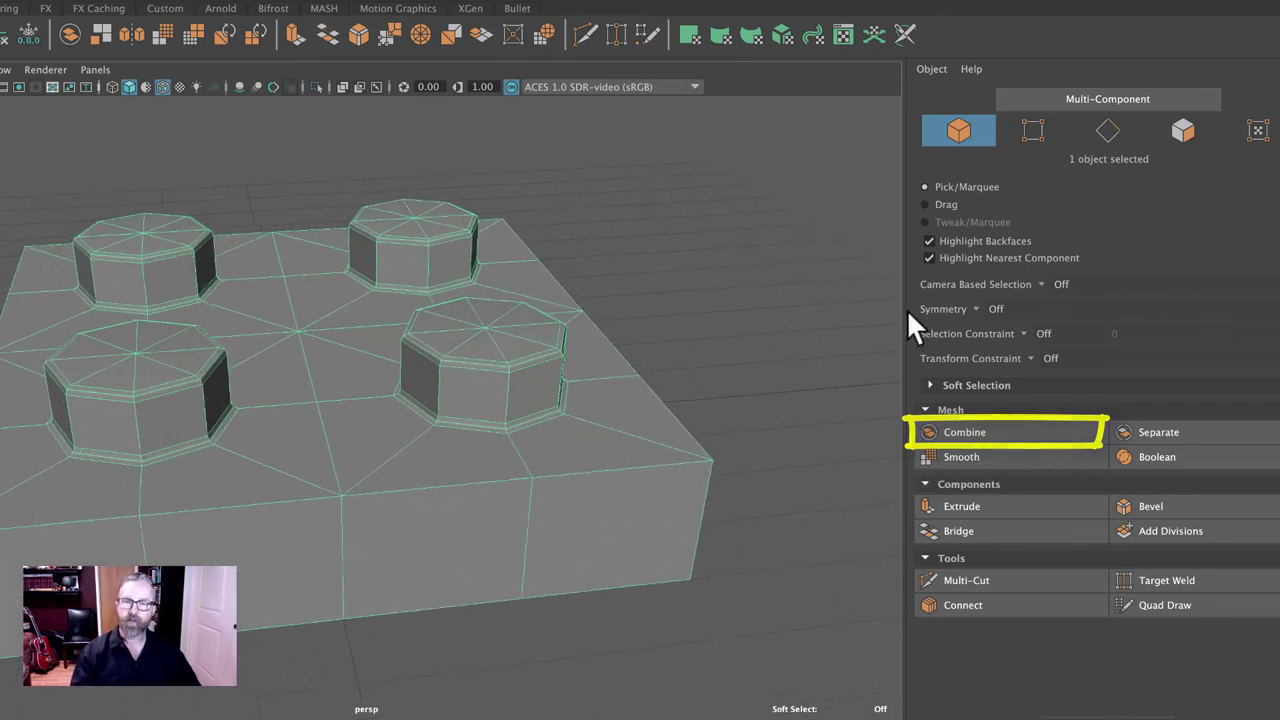
pyautogui.moveTo(361, 492); pyautogui.dragTo(338, 498, button='right')
pyautogui.click(341, 498)
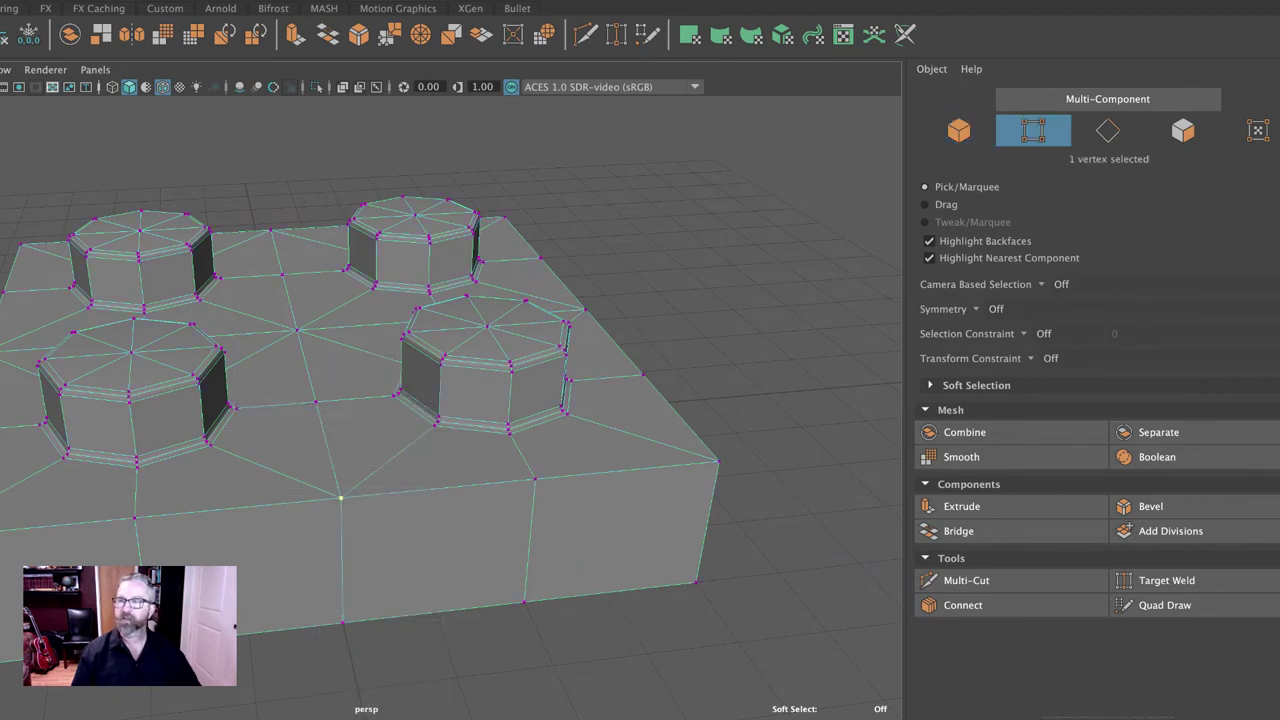
pyautogui.press('w')
pyautogui.moveTo(197, 518); pyautogui.dragTo(234, 512)
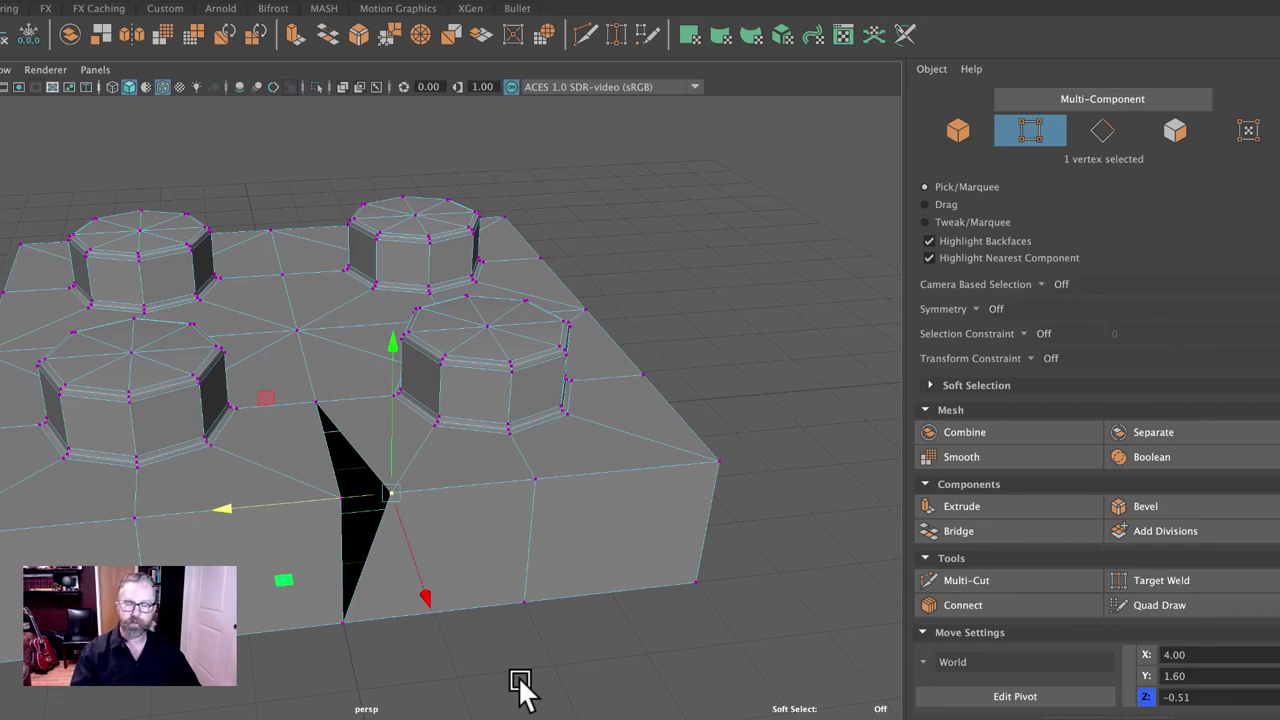
pyautogui.hotkey('ctrl', 'z')
# Select all vertices of the combined plate and merge them with a distance threshold of 0.01
pyautogui.keyDown('alt'); pyautogui.moveTo(526, 432); pyautogui.dragTo(257, 329, button='right'); pyautogui.keyUp('alt')
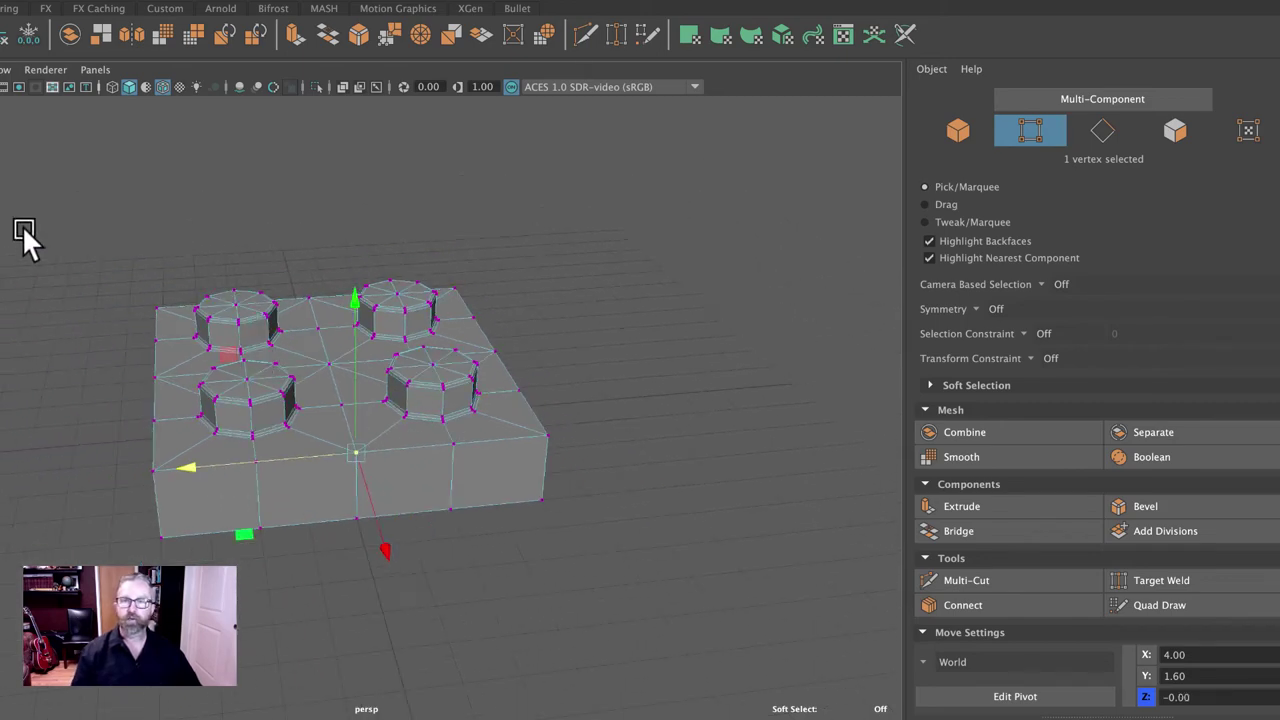
pyautogui.moveTo(3, 207); pyautogui.dragTo(712, 643)
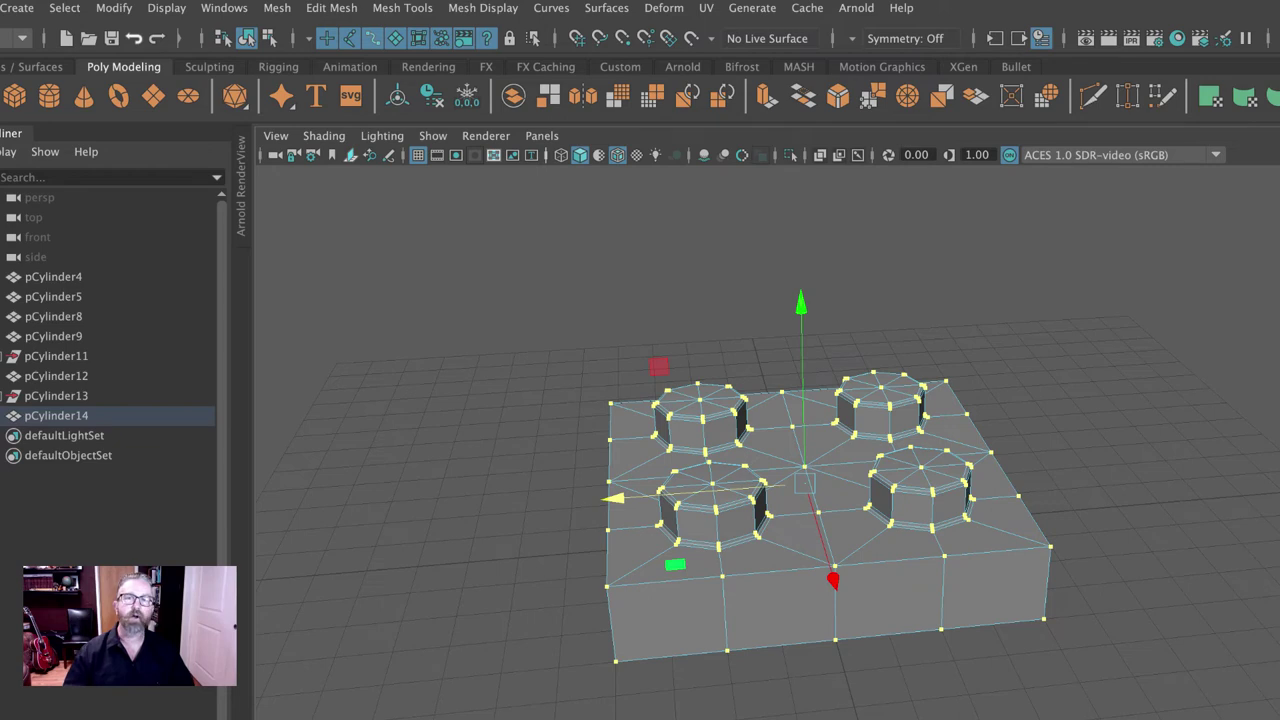
pyautogui.press('q')
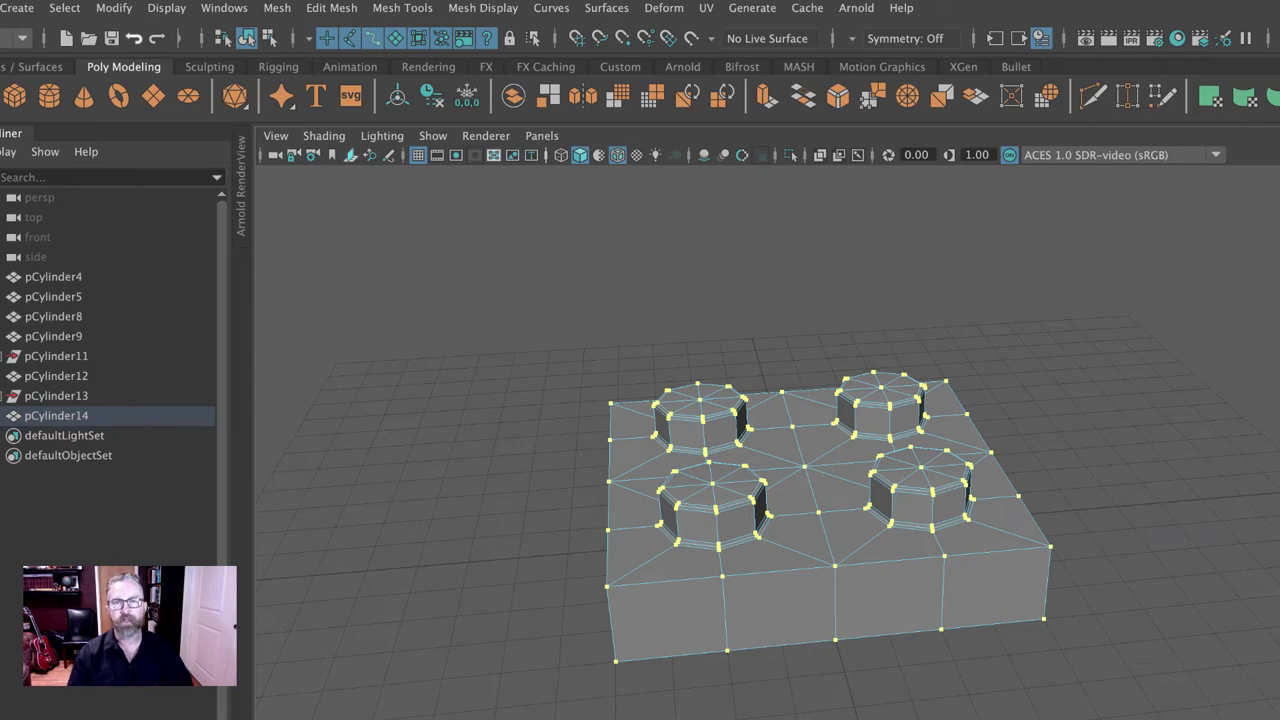
pyautogui.click(277, 8)
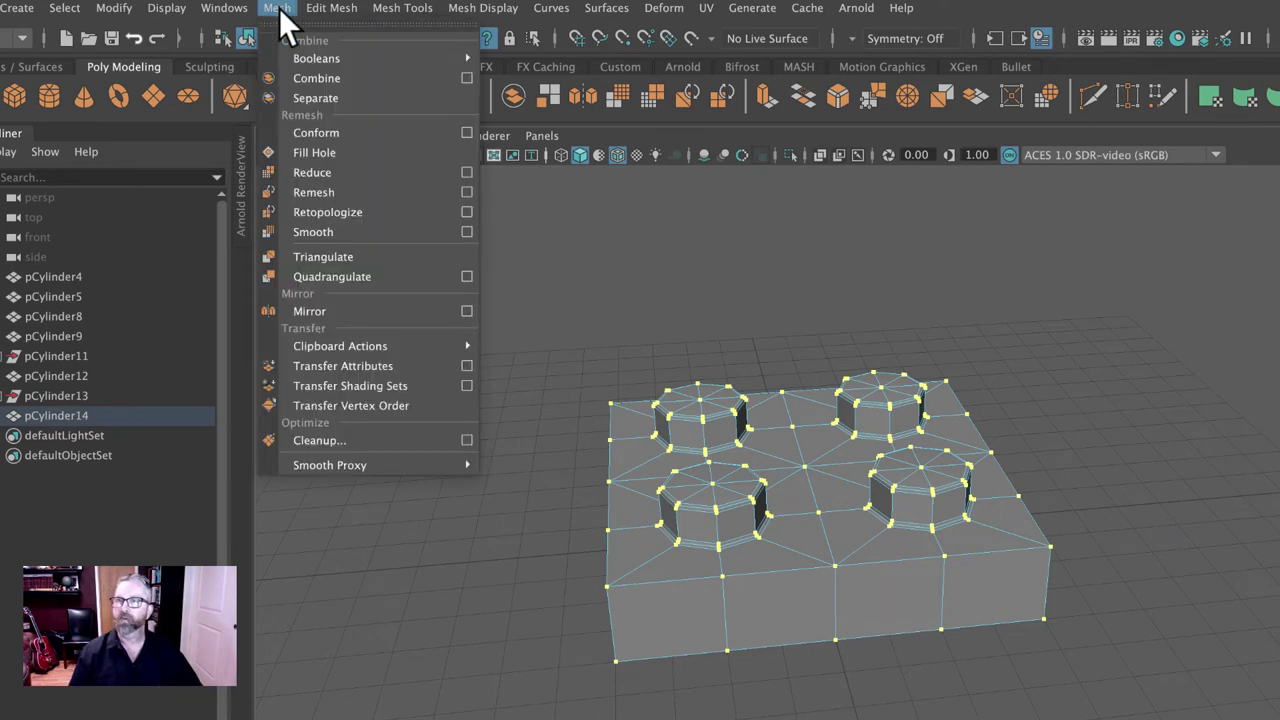
pyautogui.moveTo(330, 8)
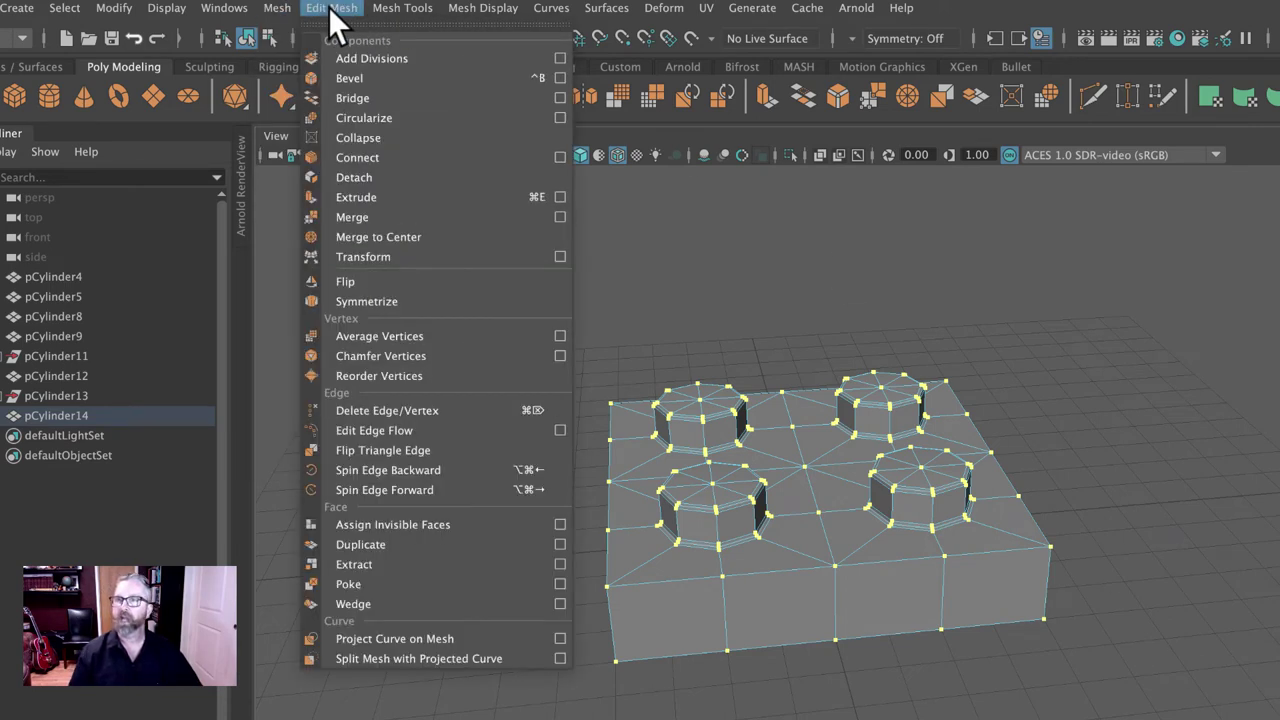
pyautogui.click(366, 215)
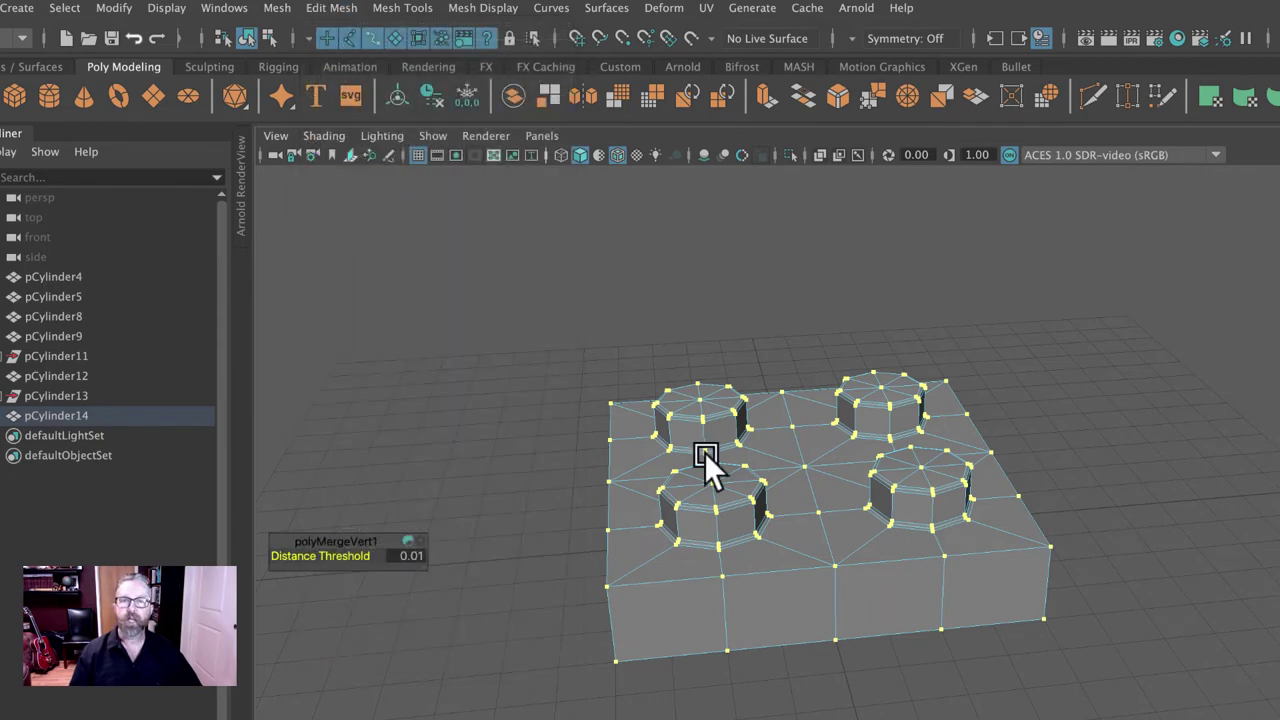
# Test the merged top vertex at the front of the seam by moving it along Z
pyautogui.click(836, 567)
pyautogui.keyDown('alt'); pyautogui.moveTo(837, 703); pyautogui.dragTo(1150, 705, button='right'); pyautogui.keyUp('alt')
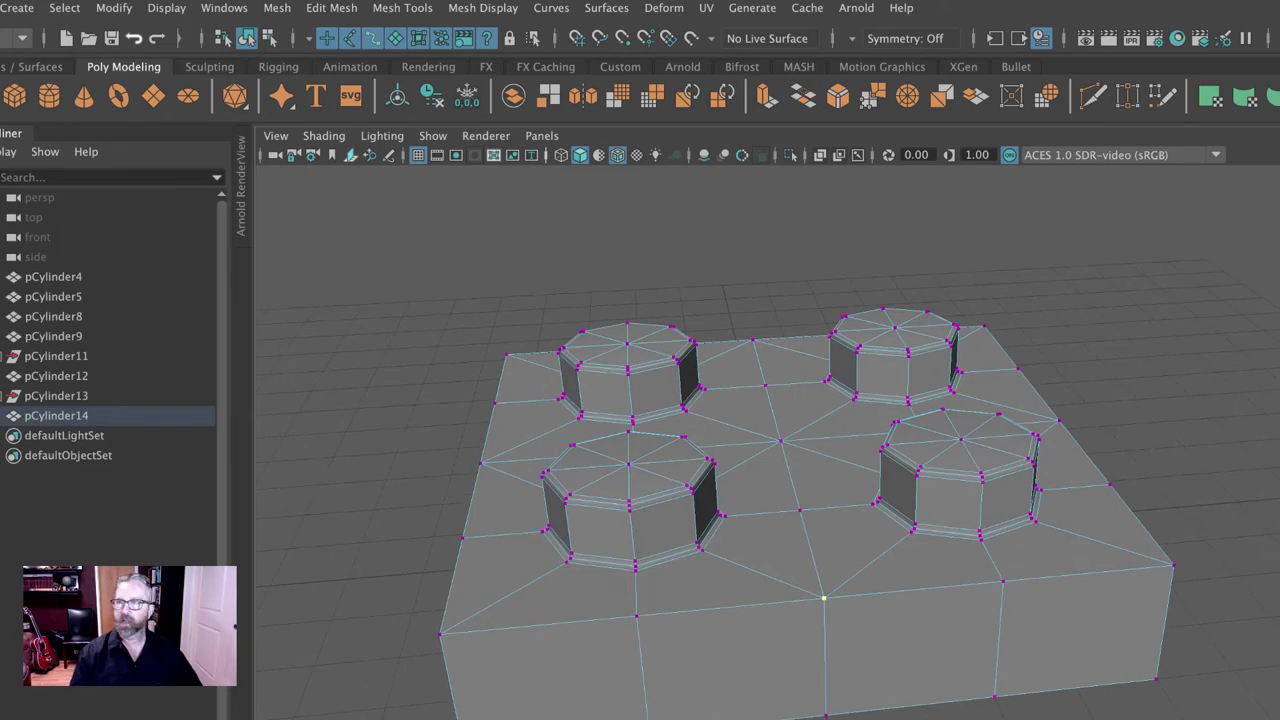
pyautogui.press('w')
pyautogui.moveTo(647, 611)
pyautogui.mouseDown()
pyautogui.moveTo(613, 611)
pyautogui.moveTo(663, 613)
pyautogui.moveTo(602, 616)
pyautogui.moveTo(632, 615)
pyautogui.mouseUp()
# Return to object mode, select the whole 2x2 plate and delete its construction history
pyautogui.moveTo(781, 425); pyautogui.dragTo(1158, 423, button='right')
pyautogui.keyDown('alt'); pyautogui.moveTo(1158, 423); pyautogui.dragTo(1116, 440); pyautogui.keyUp('alt')
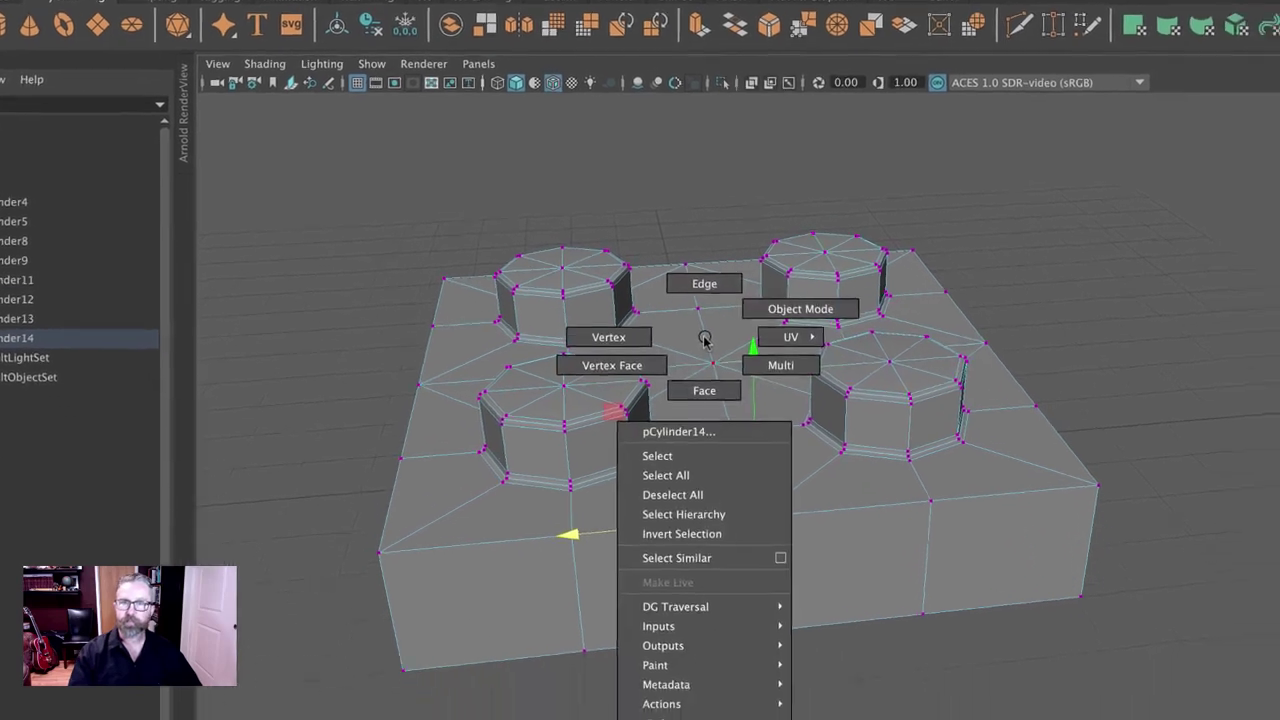
pyautogui.keyDown('alt'); pyautogui.moveTo(973, 296); pyautogui.dragTo(834, 363); pyautogui.keyUp('alt')
pyautogui.click(1030, 135)
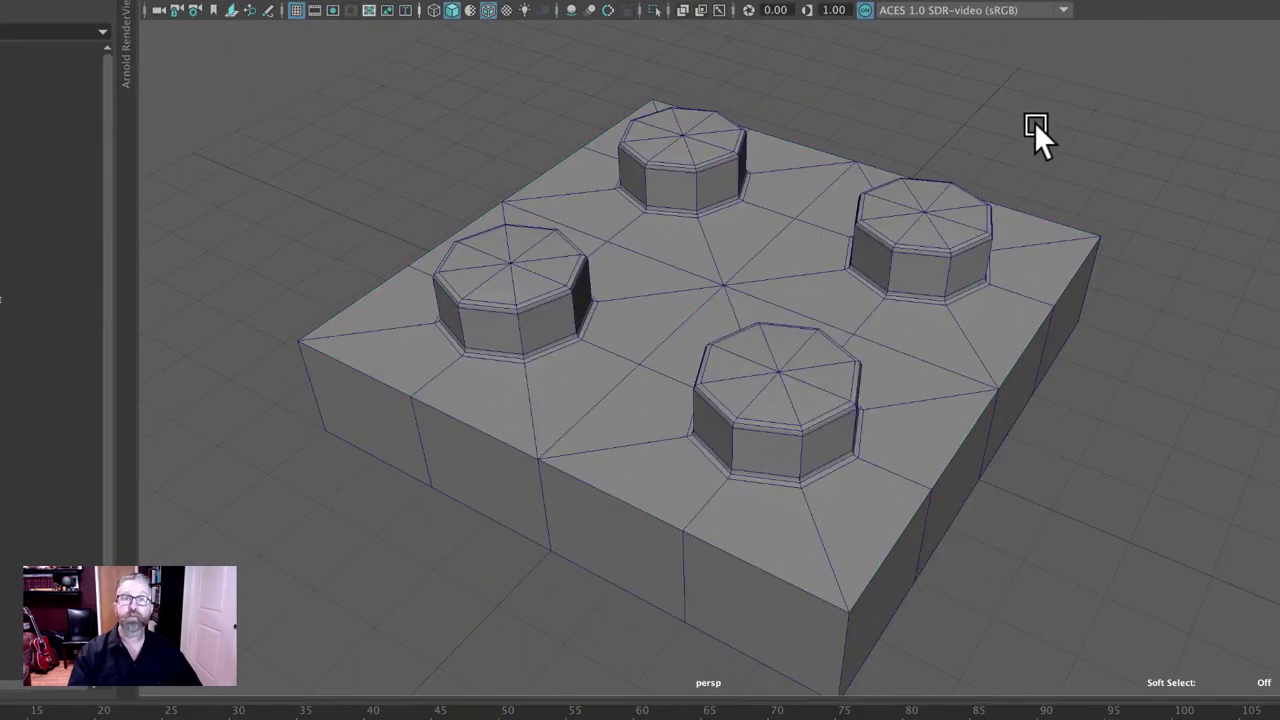
pyautogui.click(902, 215)
pyautogui.press('q')
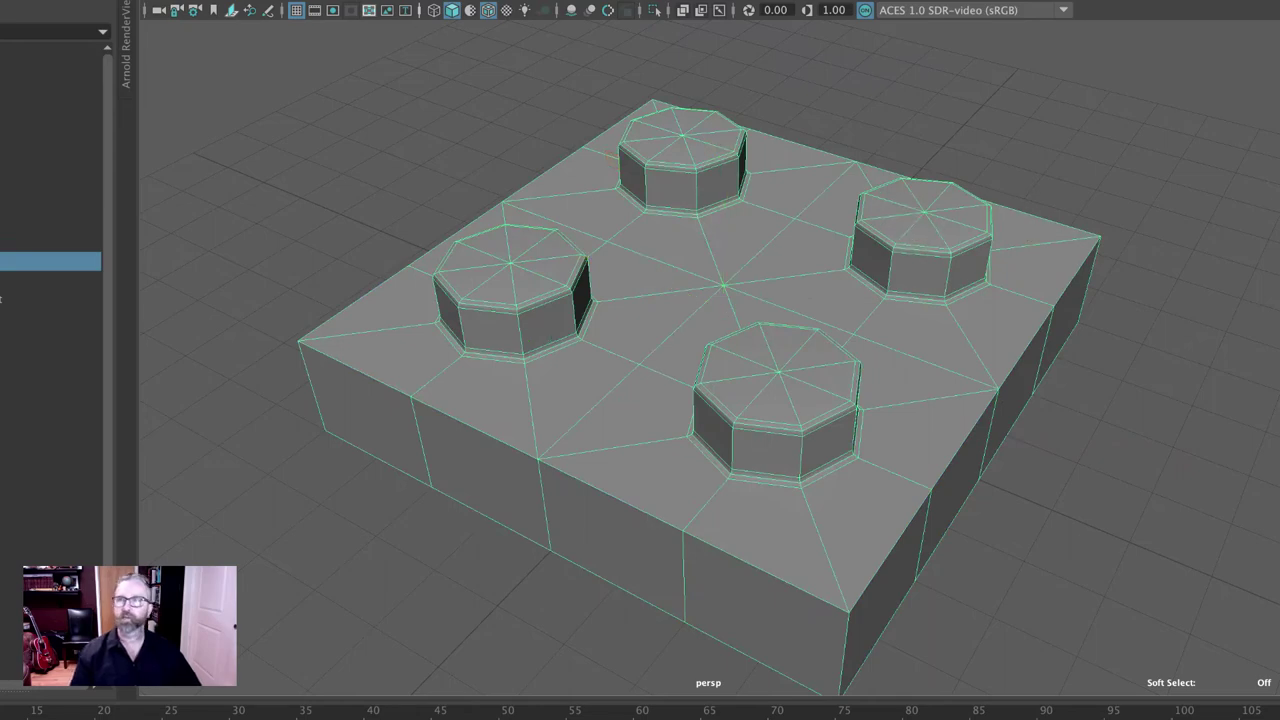
pyautogui.click(40, 7)
pyautogui.moveTo(133, 208)
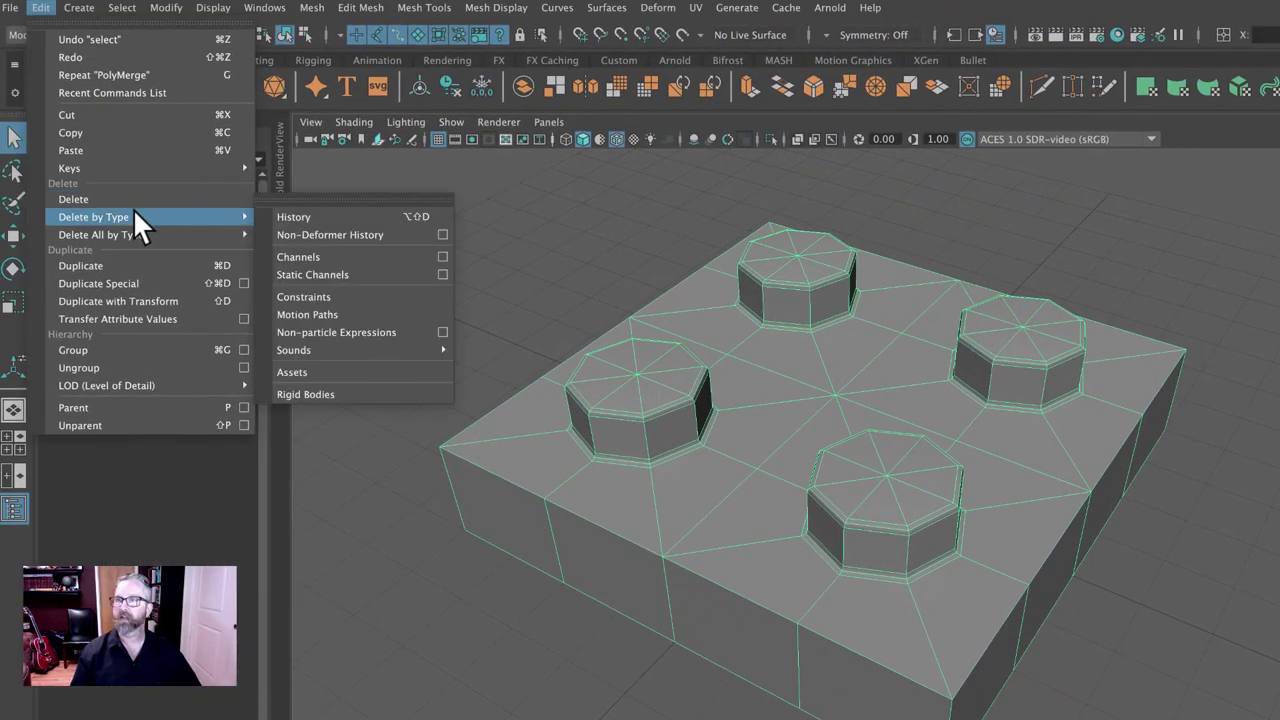
pyautogui.click(288, 214)
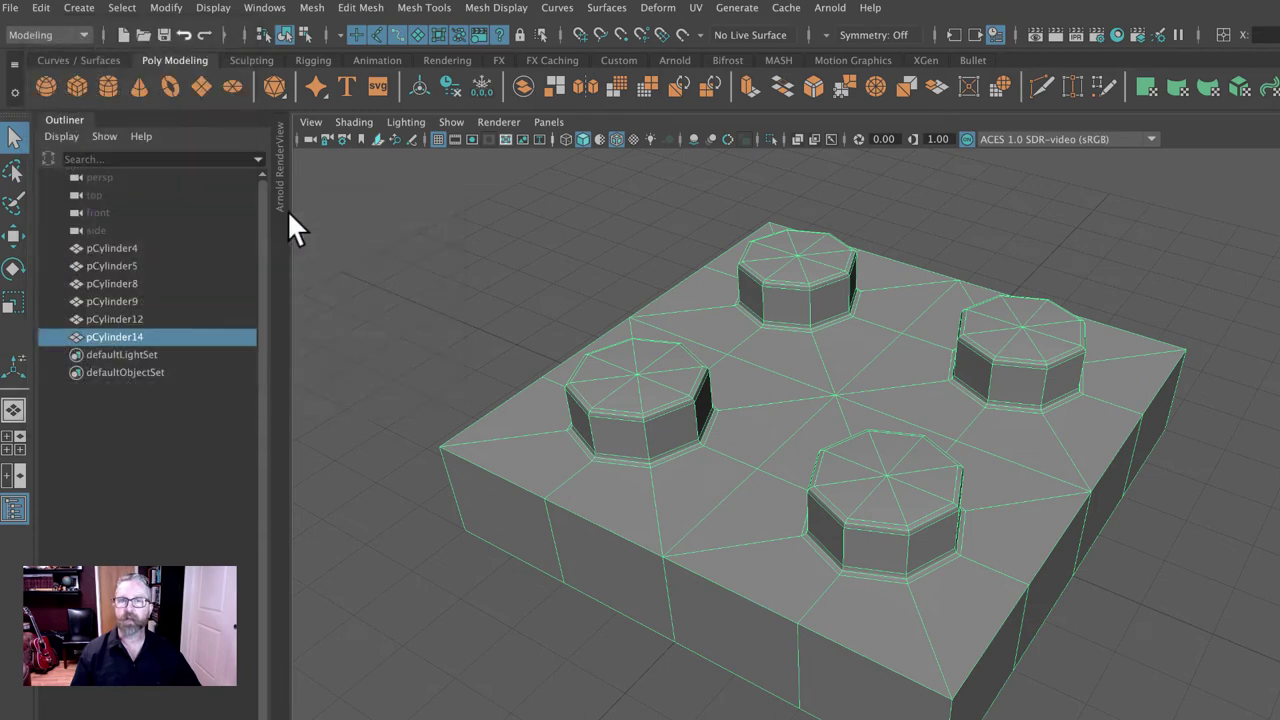
# Export the selected 2x2 plate as 2x2.plate.start.ma
pyautogui.click(10, 8)
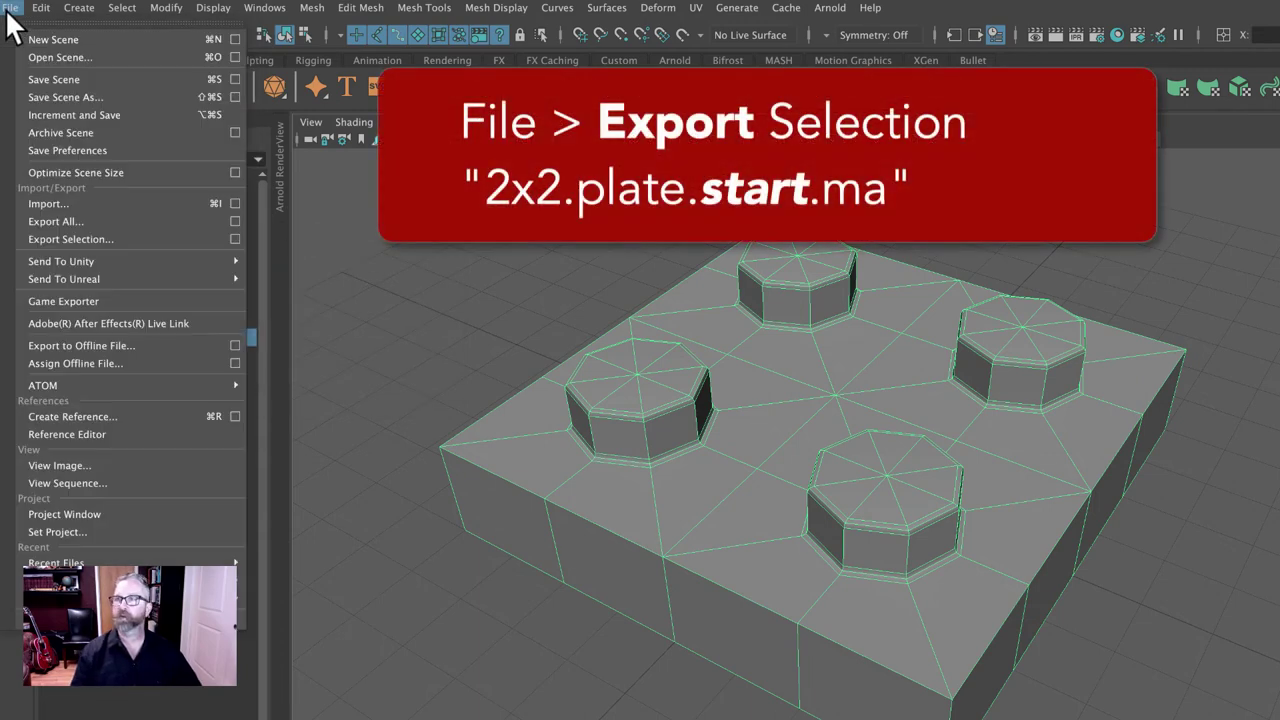
pyautogui.click(112, 239)
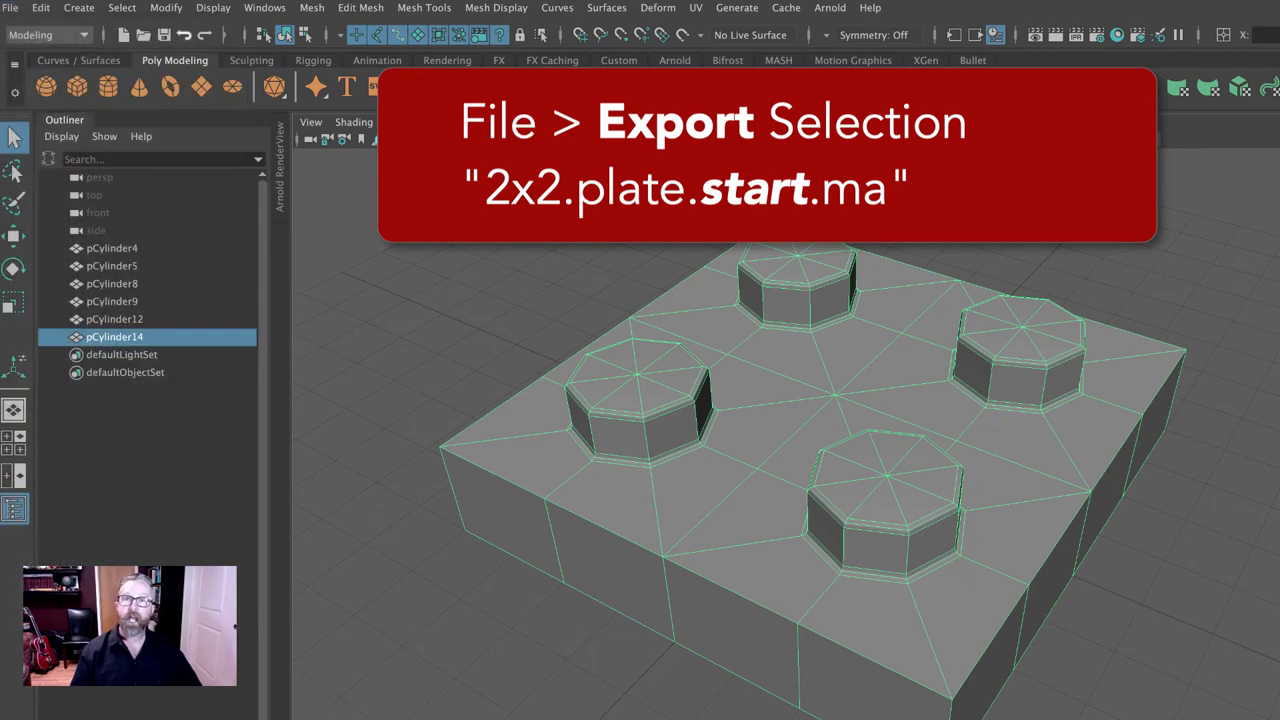
# Switch to edge selection and select all outer edges around the top perimeter of the 2x2 plate
pyautogui.moveTo(1080, 457)
pyautogui.keyDown('alt'); pyautogui.mouseDown()
pyautogui.moveTo(1071, 303)
pyautogui.moveTo(1034, 398)
pyautogui.moveTo(1034, 386)
pyautogui.moveTo(1057, 464)
pyautogui.mouseUp(); pyautogui.keyUp('alt')
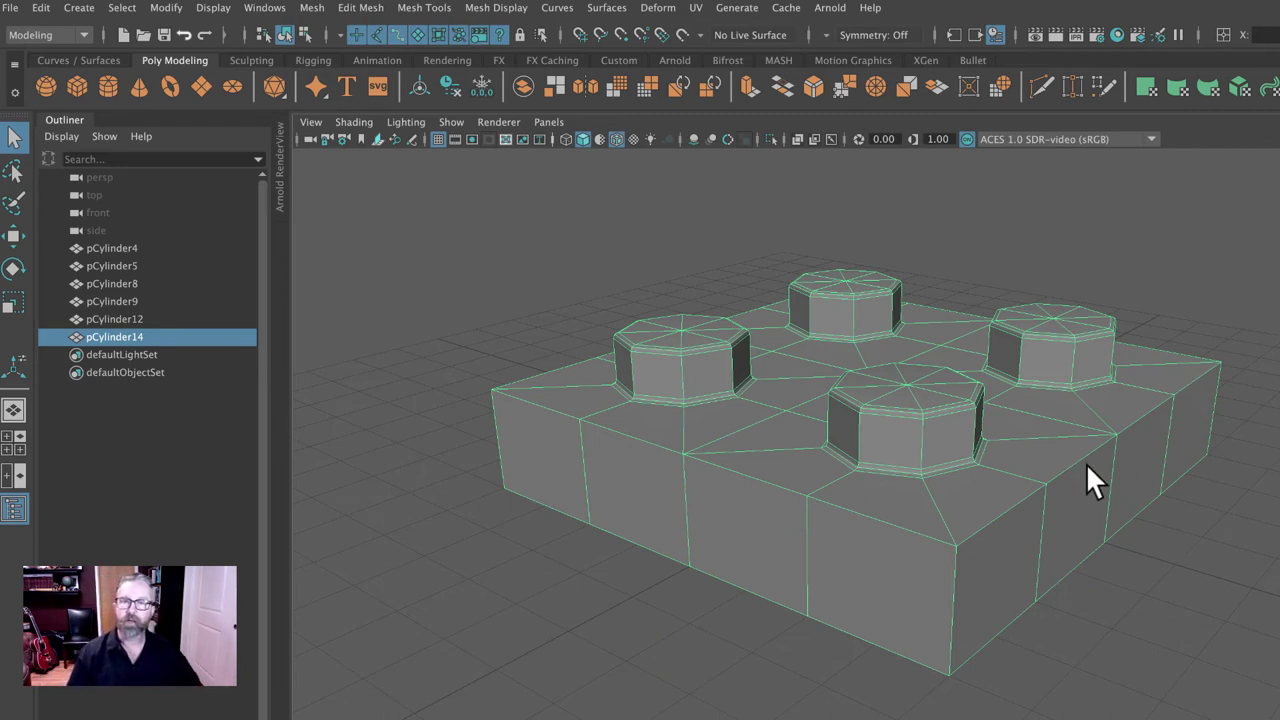
pyautogui.keyDown('alt'); pyautogui.moveTo(1100, 499); pyautogui.dragTo(1072, 460); pyautogui.keyUp('alt')
pyautogui.moveTo(1073, 453); pyautogui.dragTo(1058, 484, button='right')
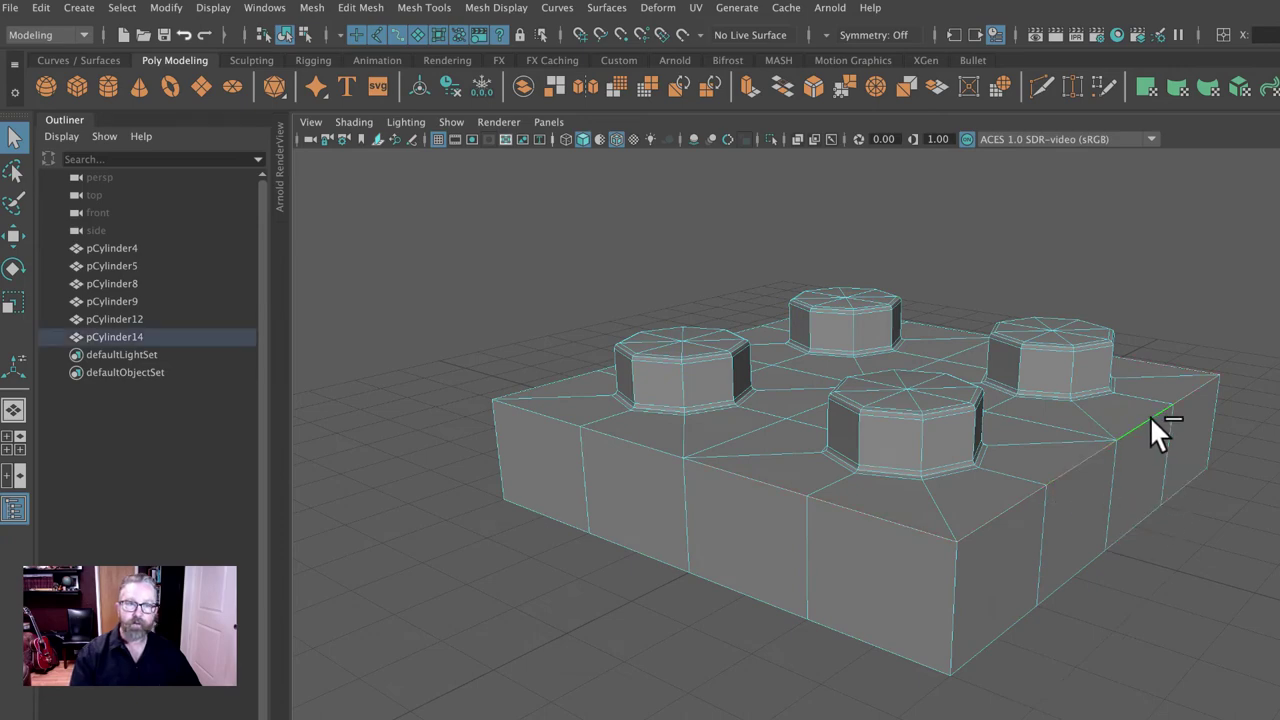
pyautogui.keyDown('alt'); pyautogui.moveTo(610, 449); pyautogui.dragTo(613, 490); pyautogui.keyUp('alt')
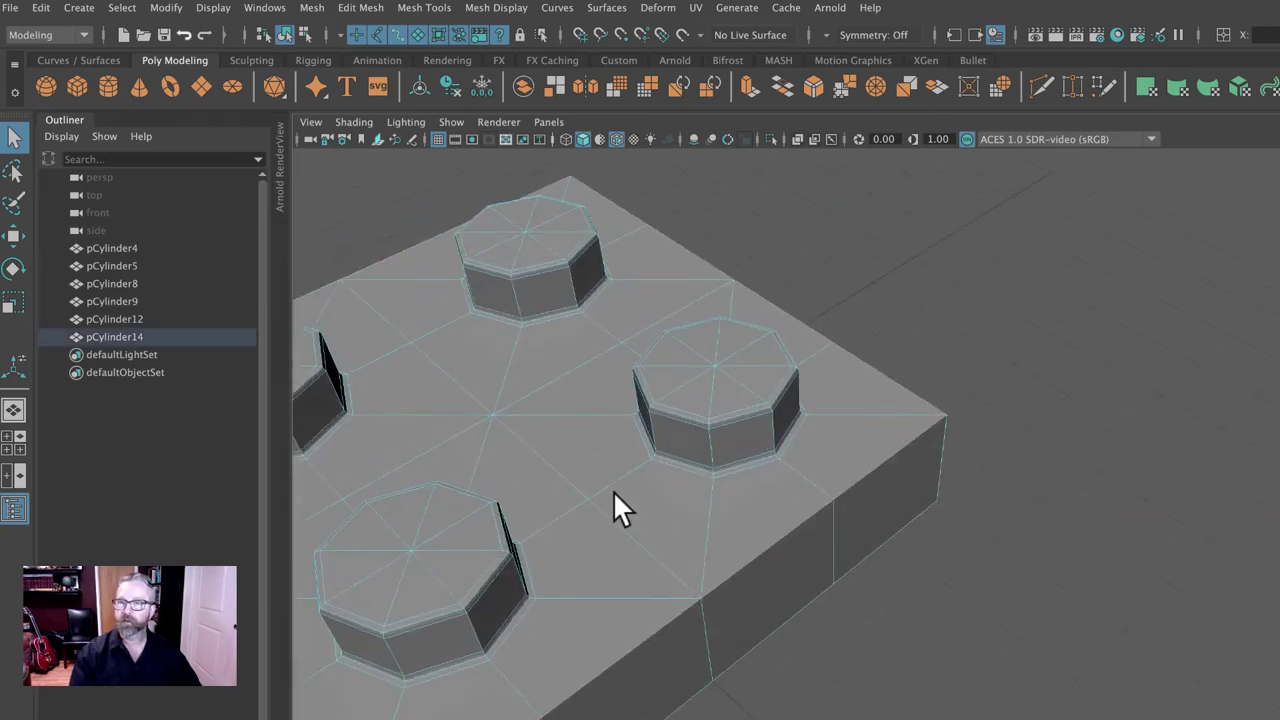
pyautogui.scroll(3, 1063, 376)
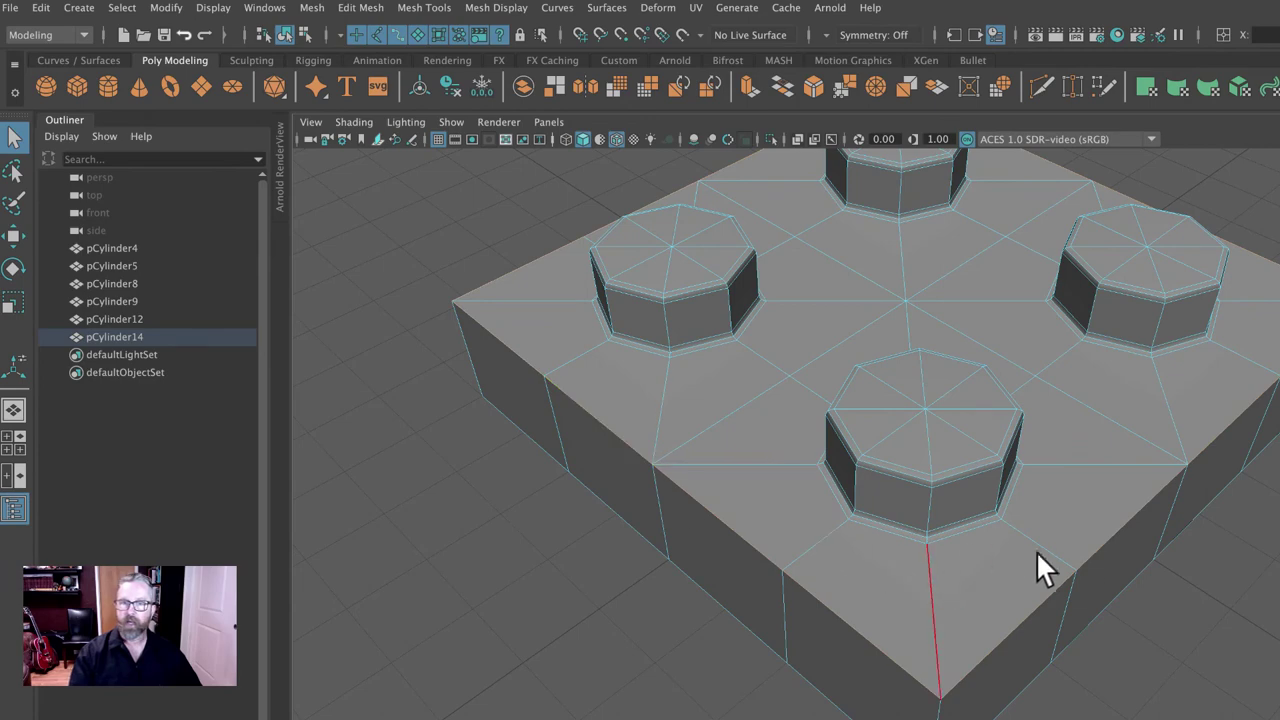
# Add the outer edges around the plate's bottom perimeter to the edge selection
pyautogui.keyDown('alt'); pyautogui.moveTo(1036, 556); pyautogui.dragTo(975, 475); pyautogui.keyUp('alt')
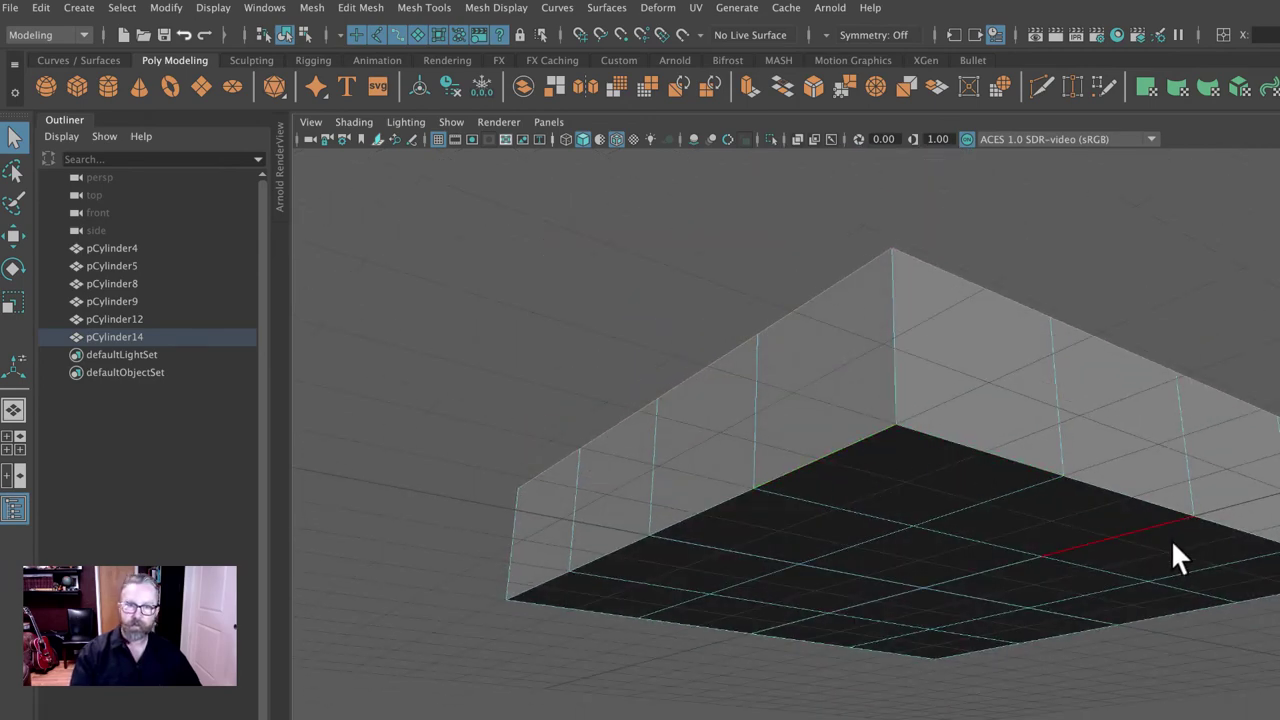
pyautogui.scroll(2, 1165, 525)
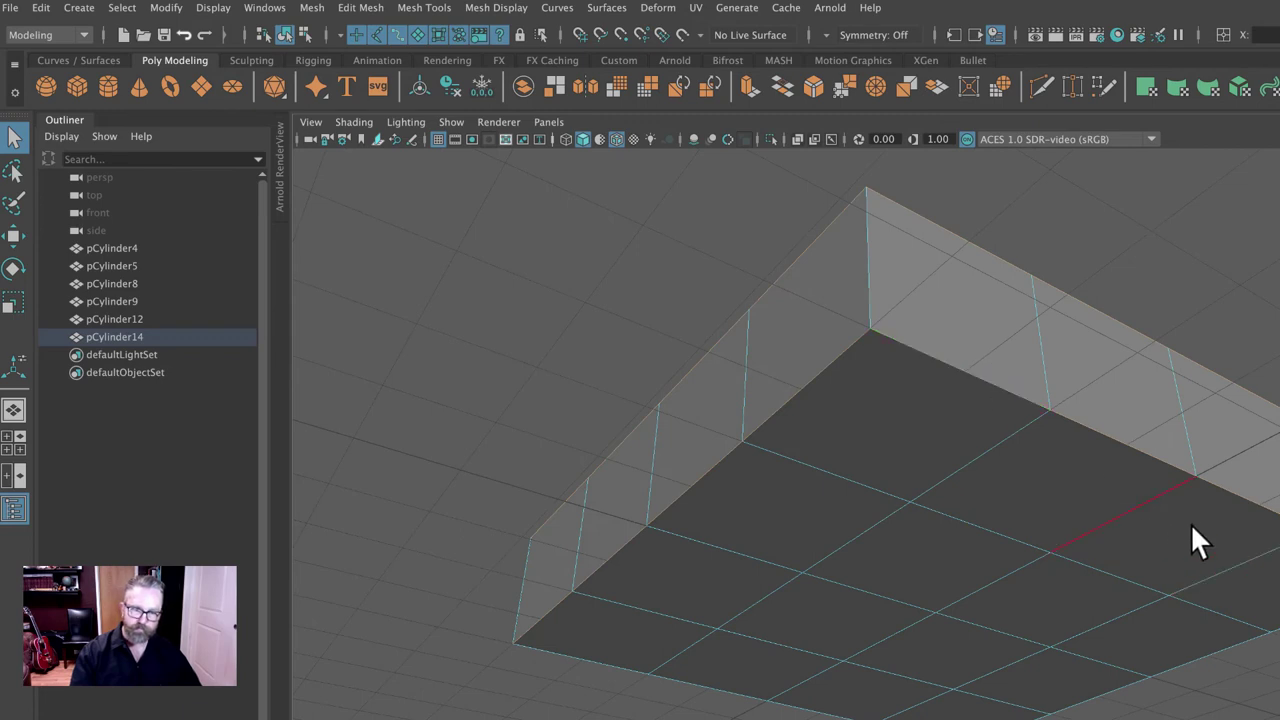
pyautogui.keyDown('alt'); pyautogui.moveTo(1200, 534); pyautogui.dragTo(1079, 551); pyautogui.keyUp('alt')
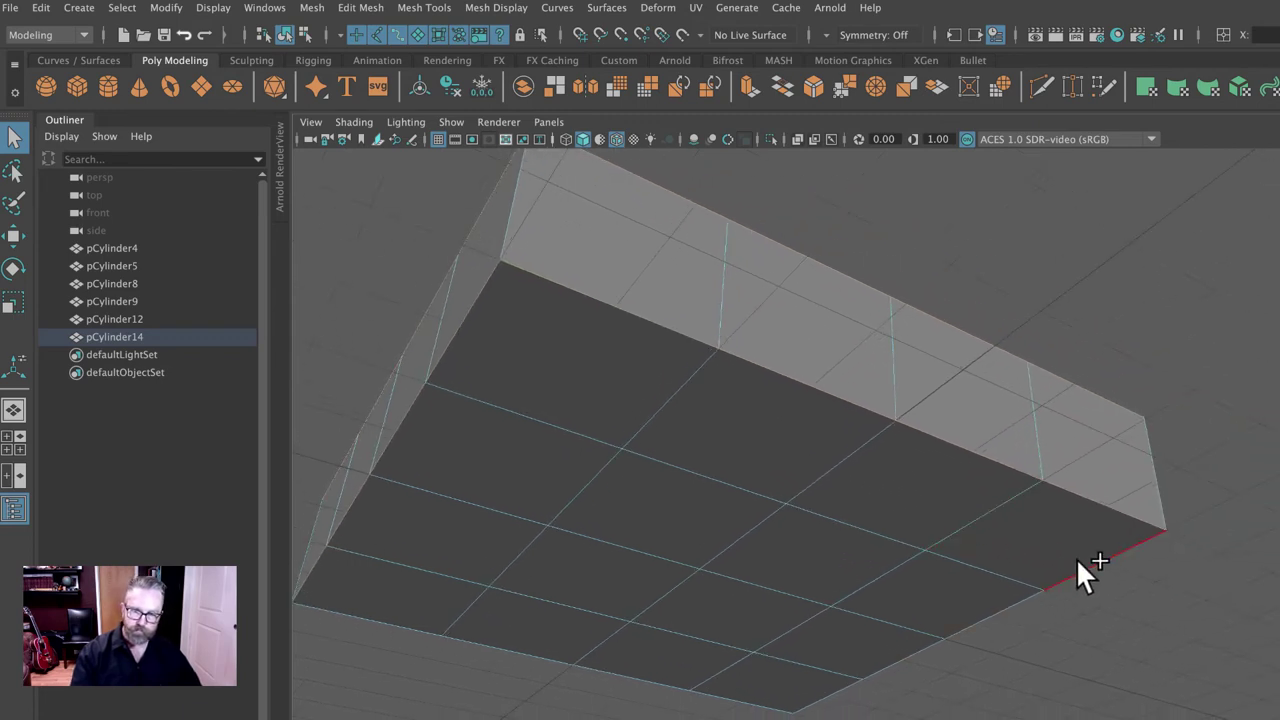
# Add the plate's four vertical corner edges to the selection and check the selected edges in wireframe display
pyautogui.keyDown('alt'); pyautogui.moveTo(757, 705); pyautogui.dragTo(812, 710); pyautogui.keyUp('alt')
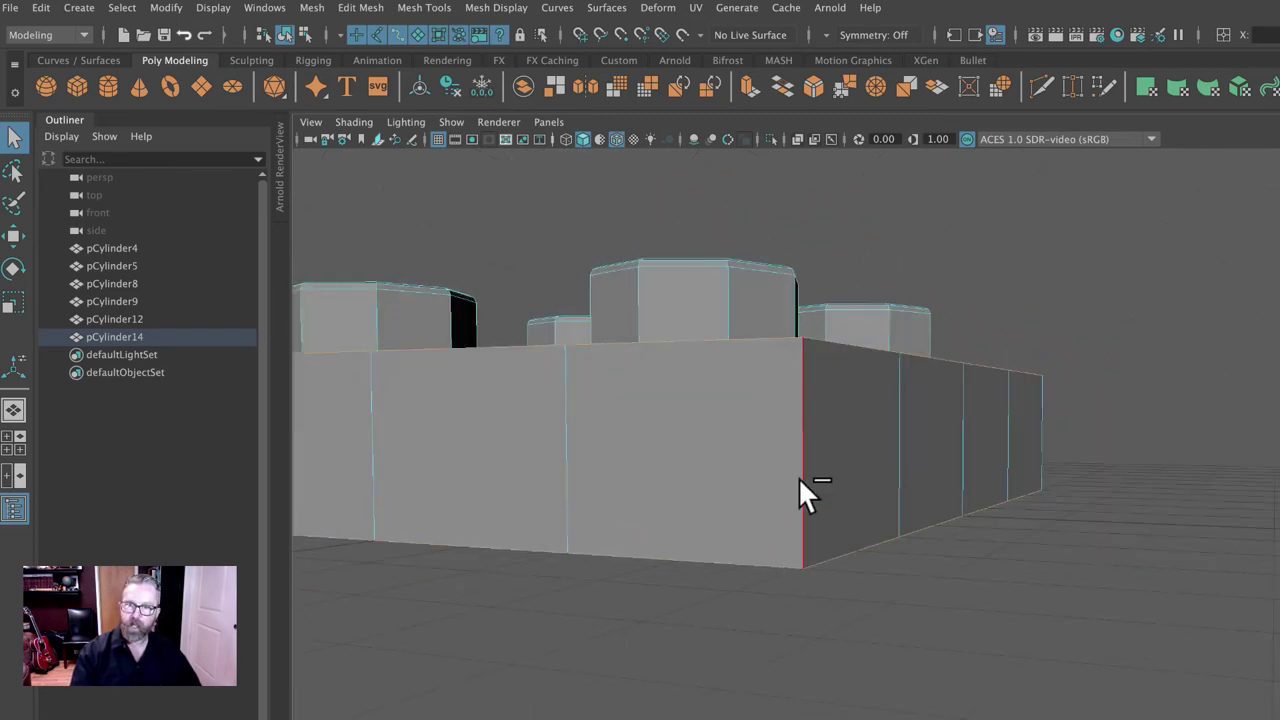
pyautogui.keyDown('alt'); pyautogui.moveTo(800, 485); pyautogui.dragTo(908, 600); pyautogui.keyUp('alt')
pyautogui.keyDown('alt'); pyautogui.moveTo(795, 588); pyautogui.dragTo(700, 571, button='right'); pyautogui.keyUp('alt')
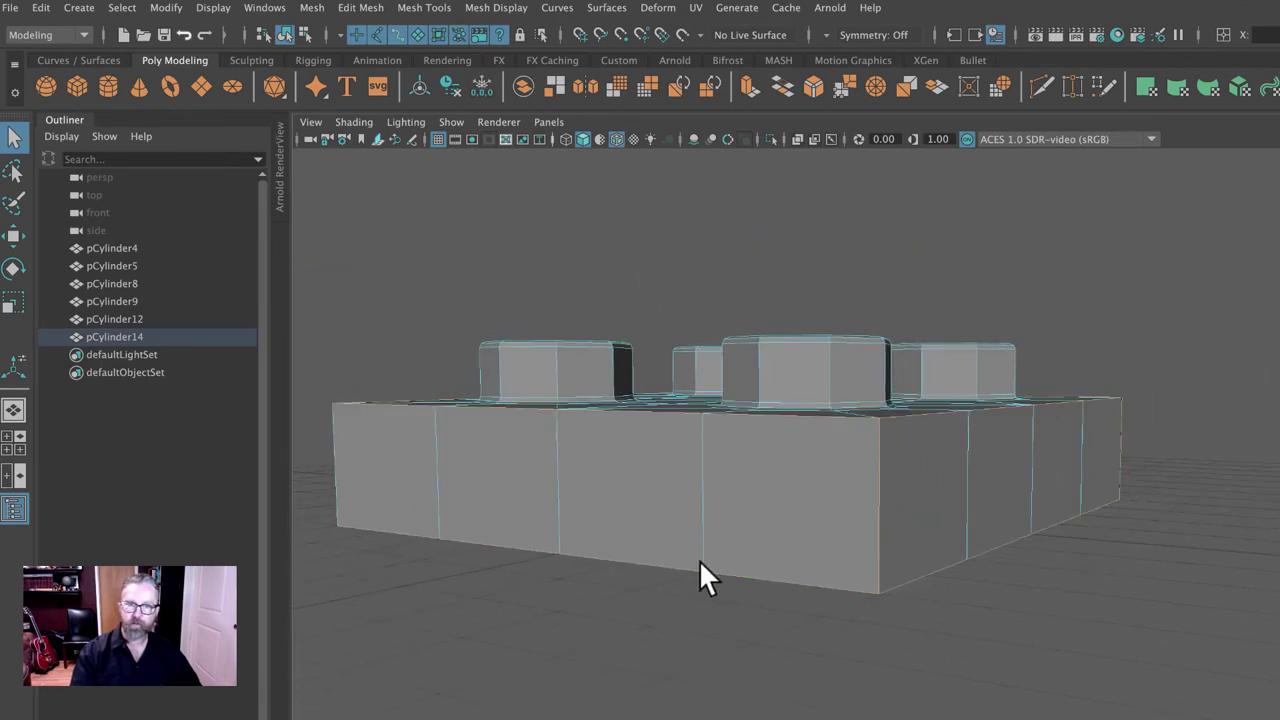
pyautogui.keyDown('alt'); pyautogui.moveTo(700, 571); pyautogui.dragTo(803, 572); pyautogui.keyUp('alt')
pyautogui.press('4')
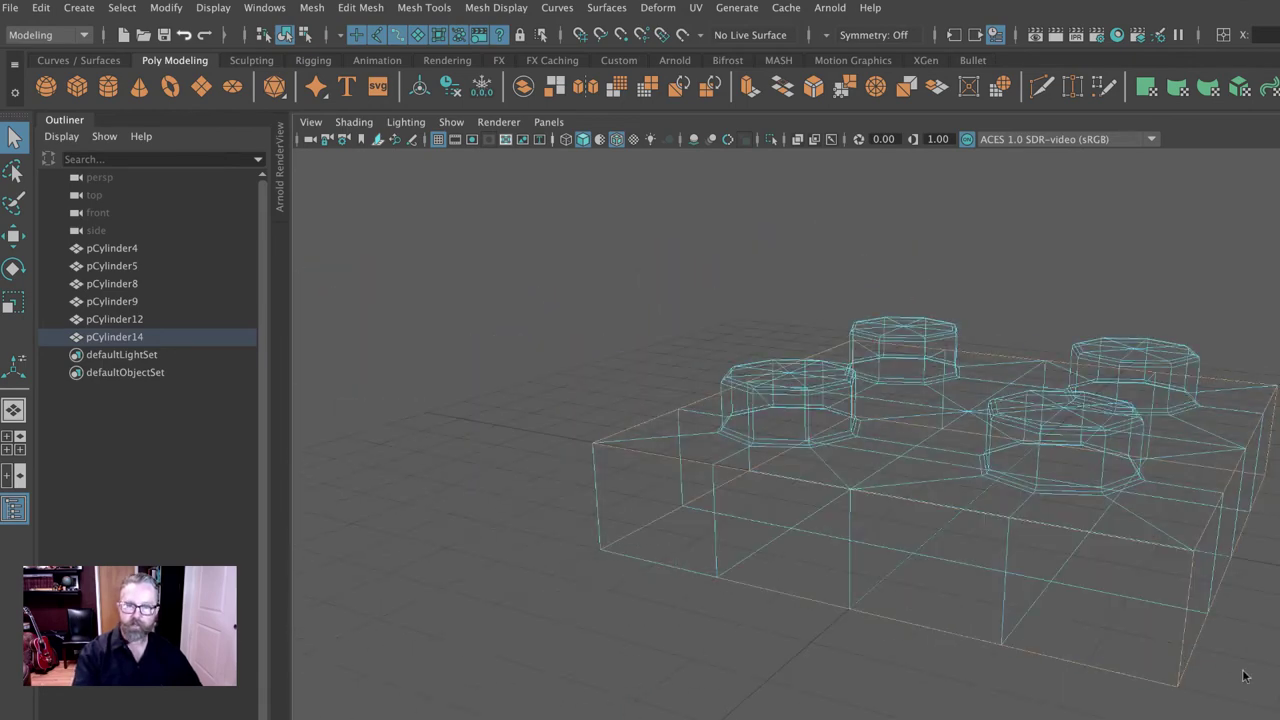
pyautogui.moveTo(1172, 620)
pyautogui.keyDown('alt'); pyautogui.mouseDown()
pyautogui.moveTo(1232, 694)
pyautogui.moveTo(1150, 703)
pyautogui.moveTo(1222, 689)
pyautogui.mouseUp(); pyautogui.keyUp('alt')
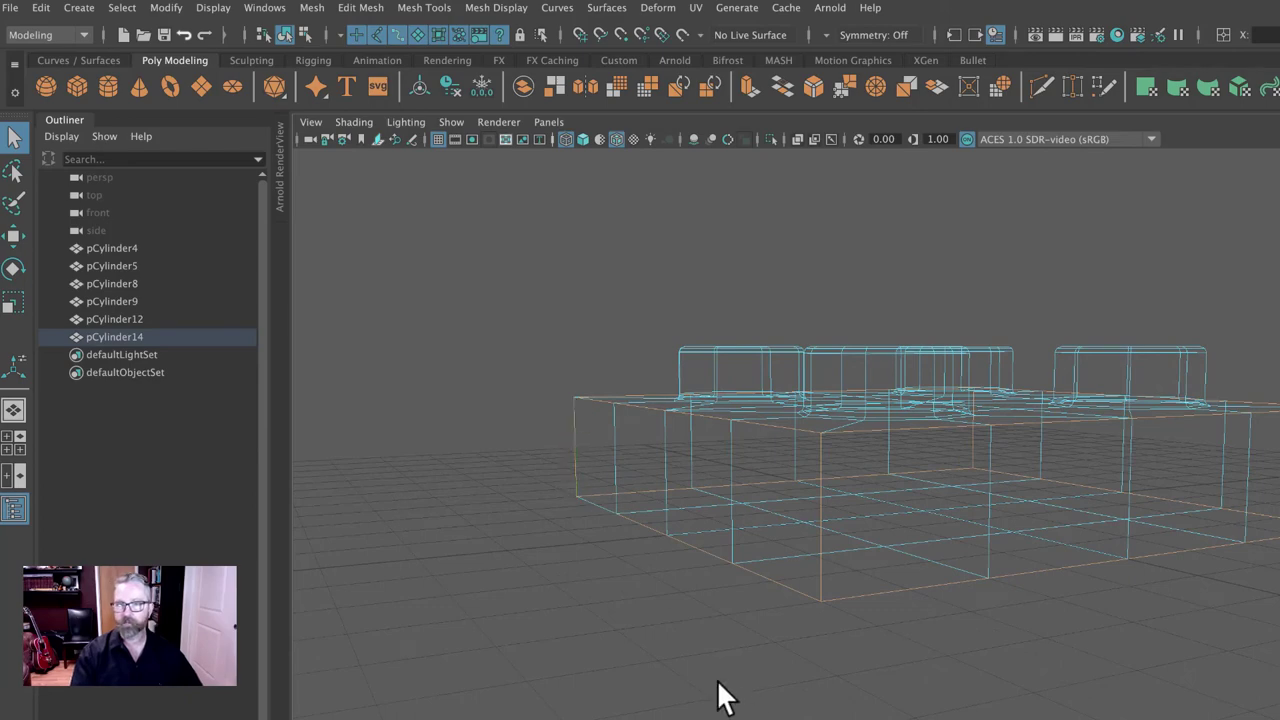
# Bevel the selected outer edges of the plate with a fraction of 0.1 and 2 segments
pyautogui.keyDown('alt'); pyautogui.moveTo(666, 648); pyautogui.dragTo(819, 658); pyautogui.keyUp('alt')
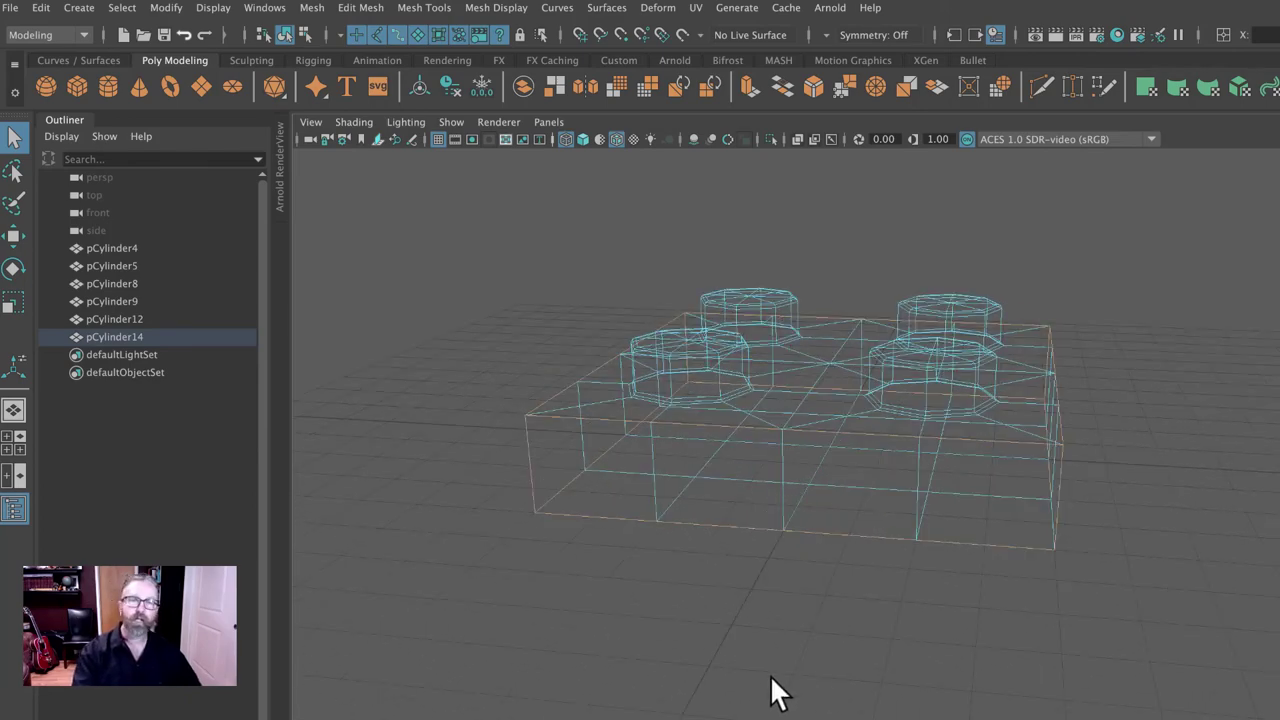
pyautogui.keyDown('alt'); pyautogui.moveTo(973, 624); pyautogui.dragTo(909, 630); pyautogui.keyUp('alt')
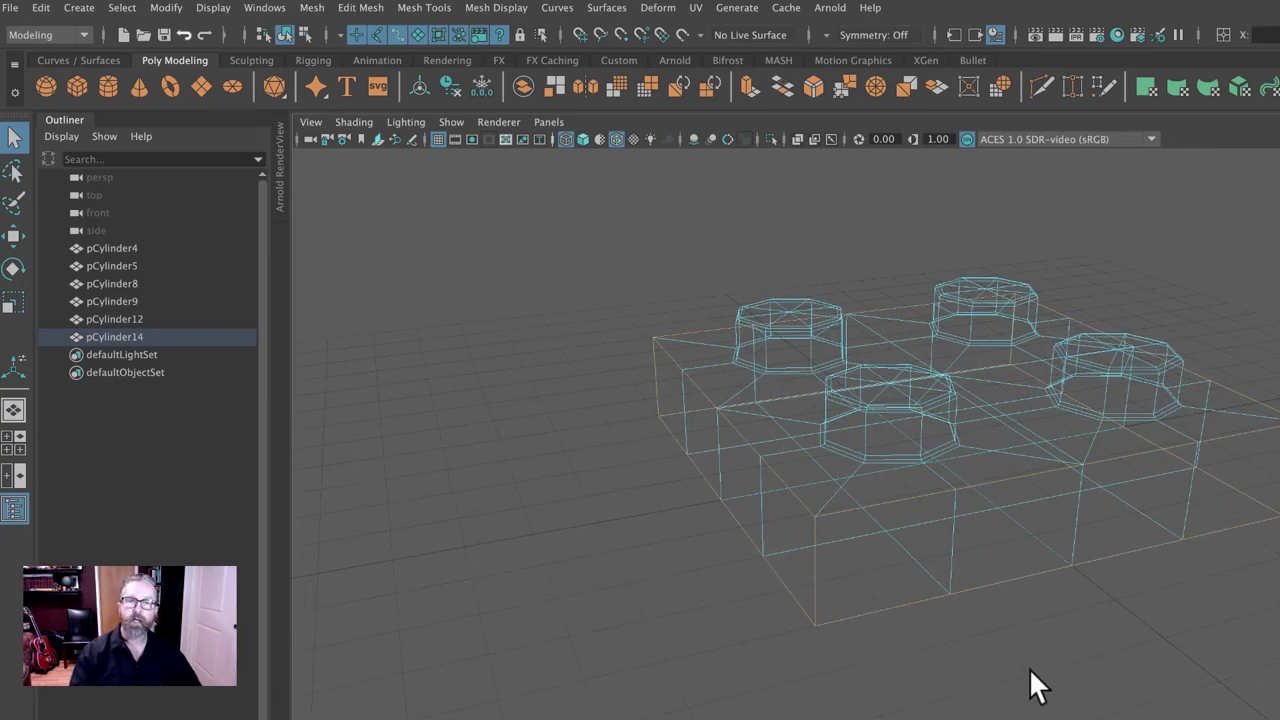
pyautogui.keyDown('alt'); pyautogui.moveTo(1030, 668); pyautogui.dragTo(914, 664); pyautogui.keyUp('alt')
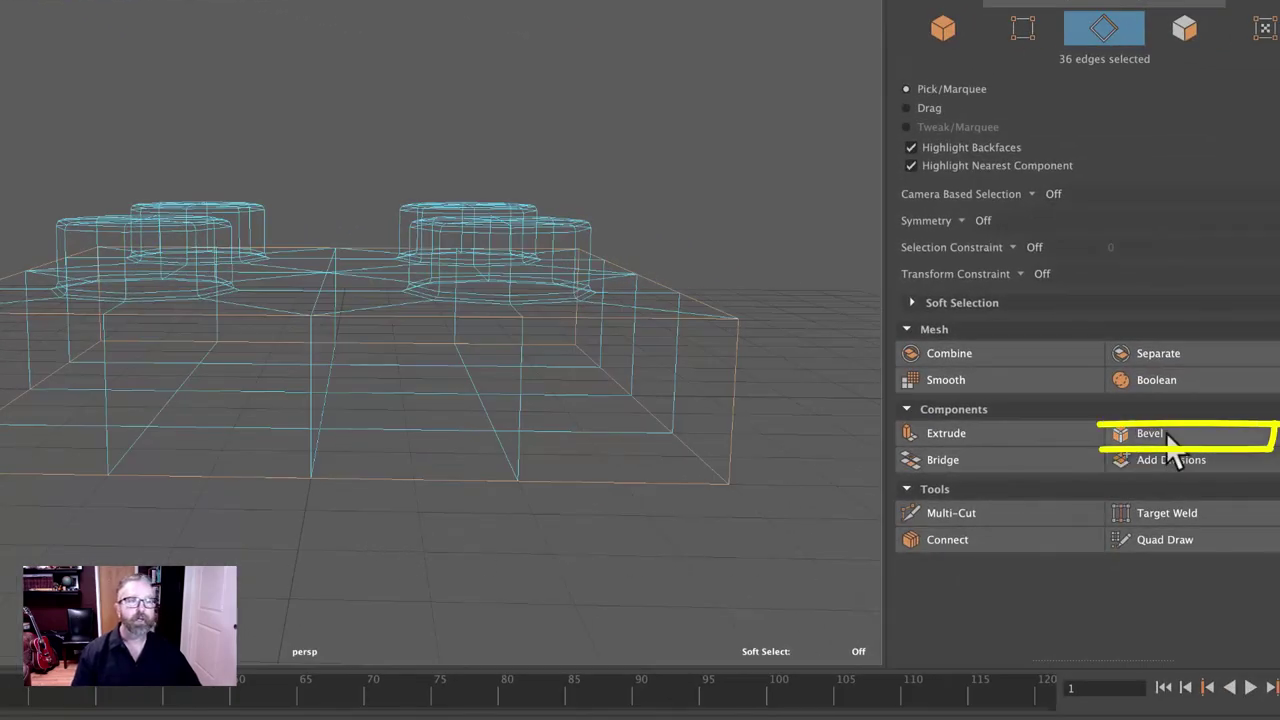
pyautogui.click(1150, 434)
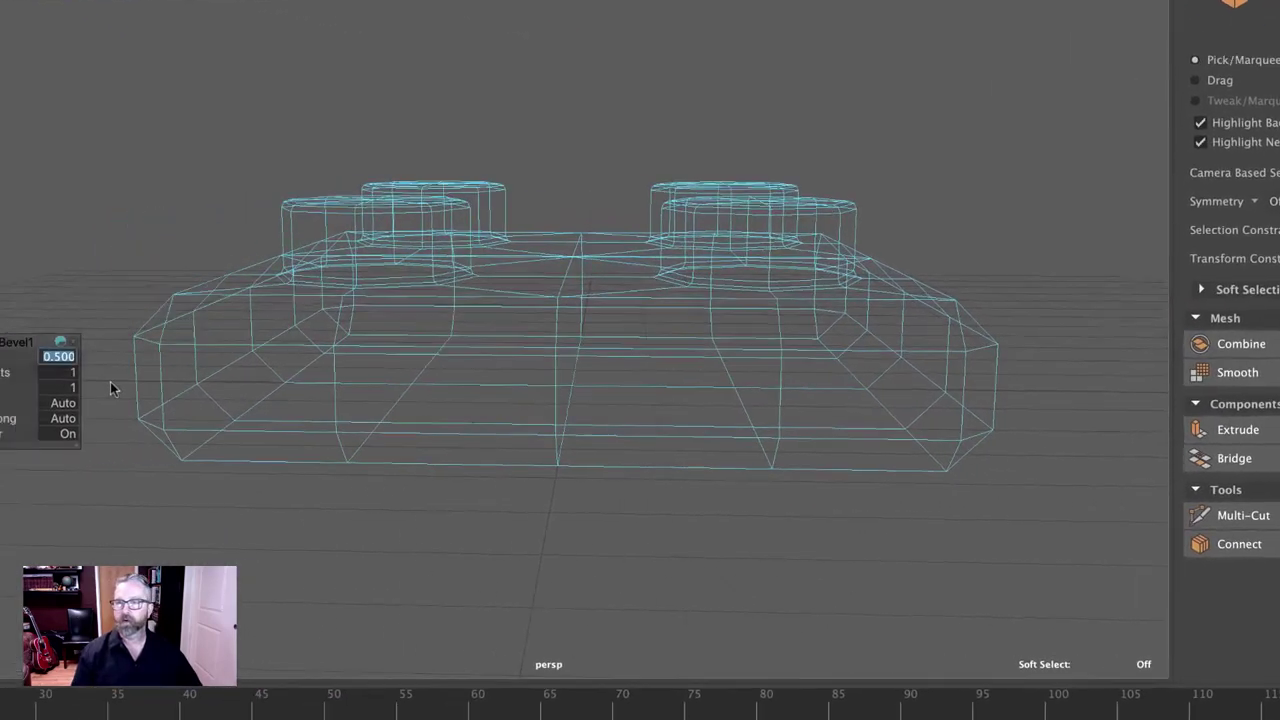
pyautogui.write('.')
pyautogui.write('1')
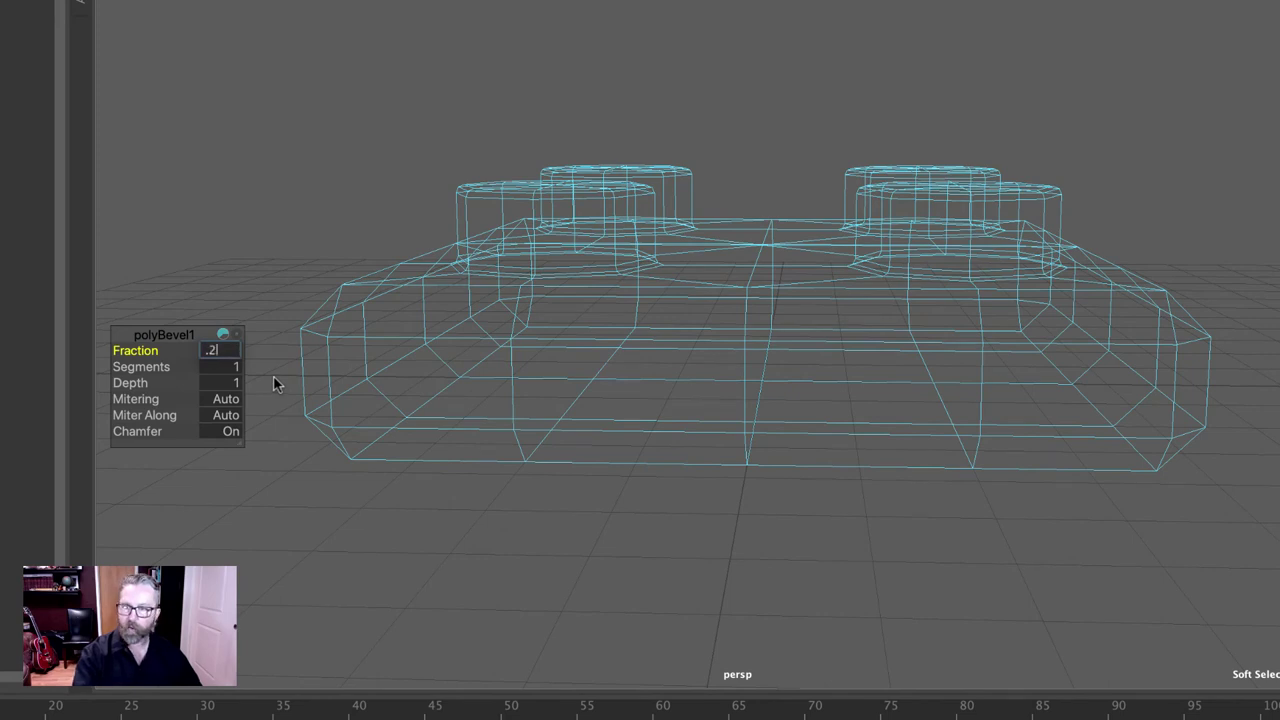
pyautogui.press('Return')
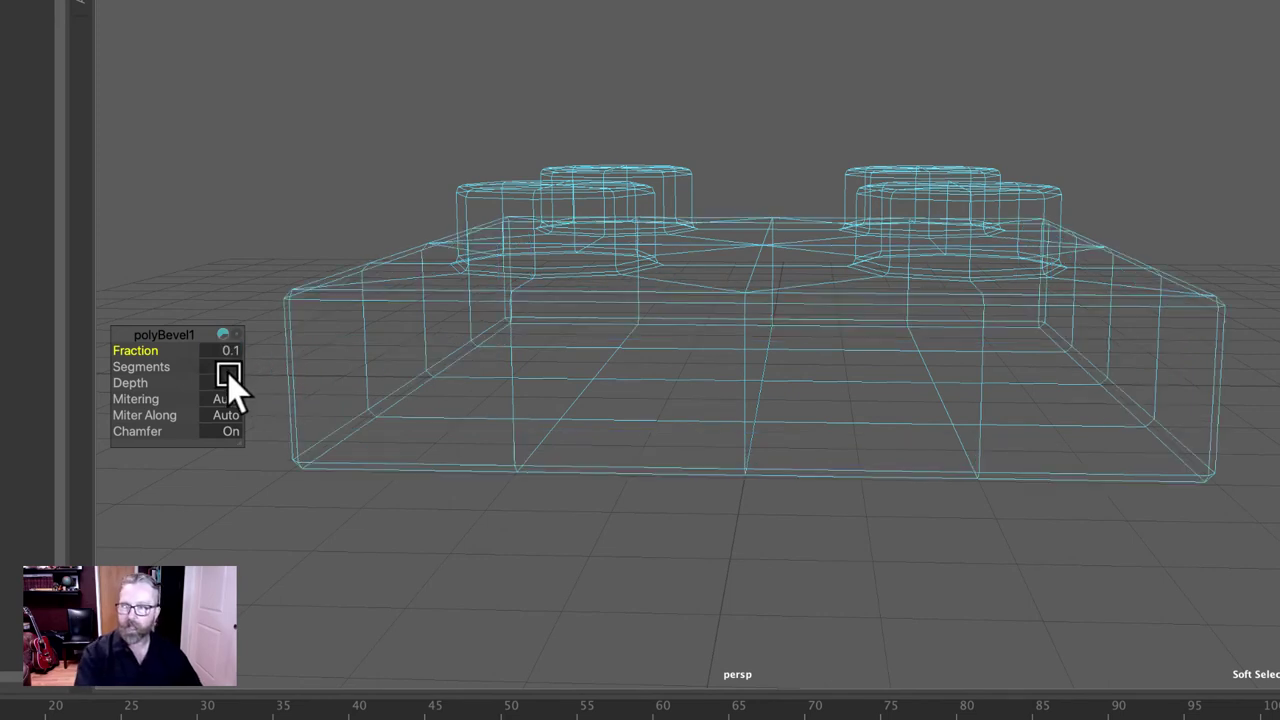
pyautogui.click(222, 368)
pyautogui.write('2')
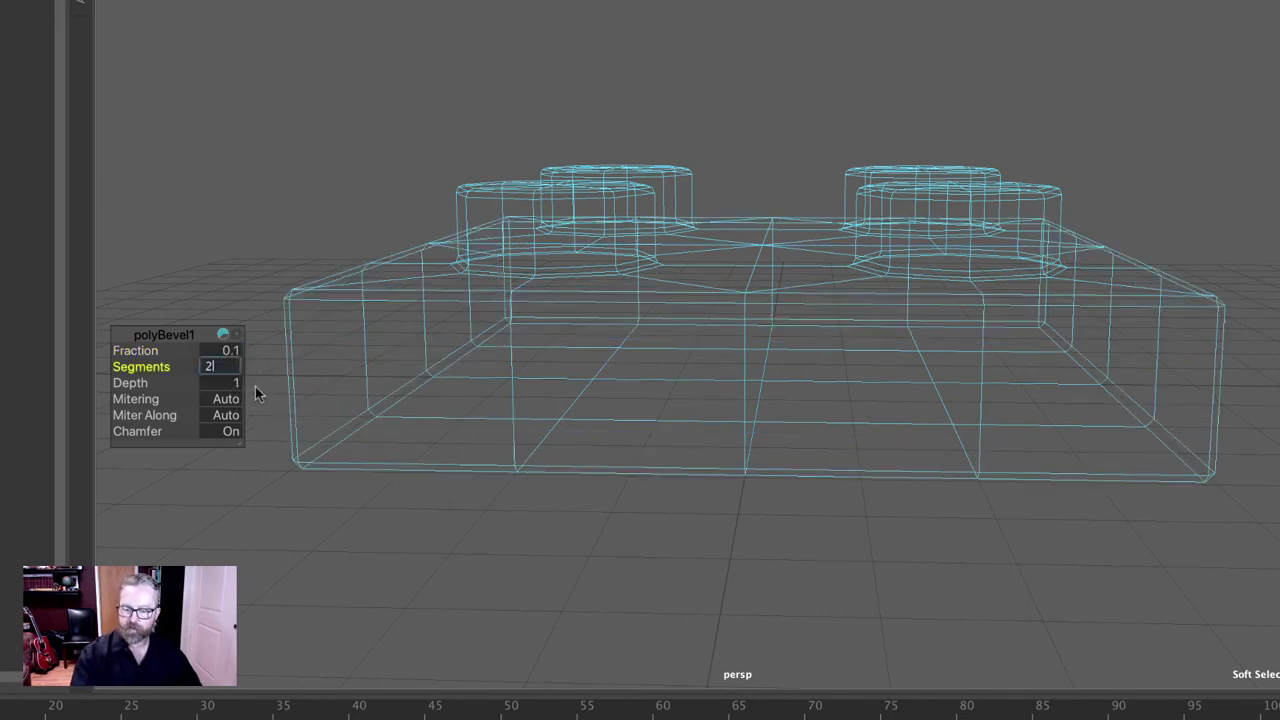
pyautogui.press('Return')
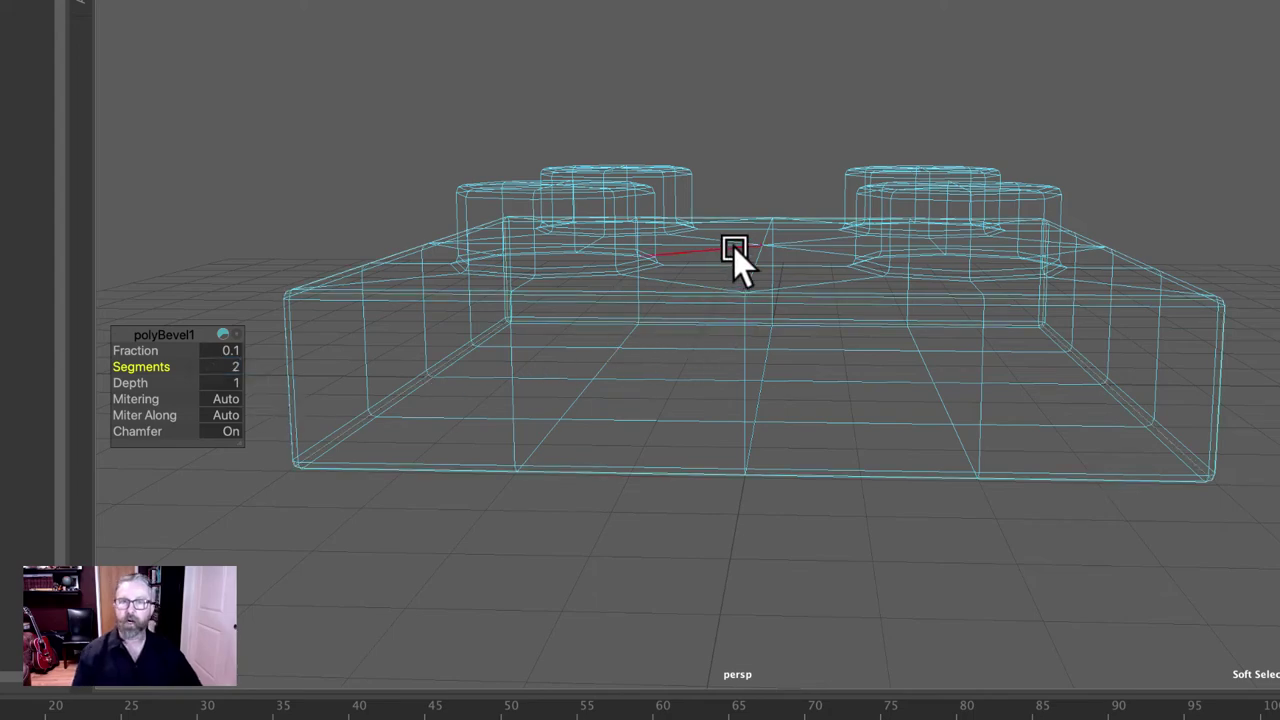
# Return to object selection, show the plate in shaded display and select the whole beveled plate
pyautogui.moveTo(735, 250); pyautogui.dragTo(877, 221, button='right')
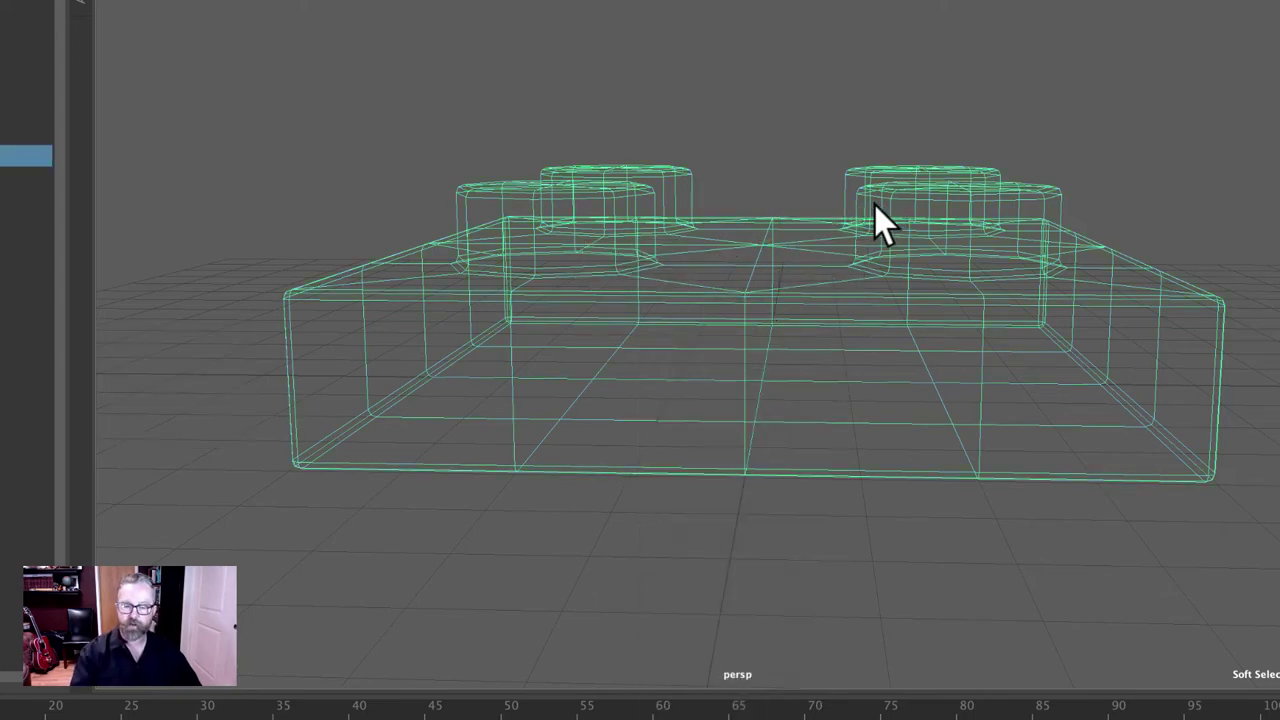
pyautogui.press('5')
pyautogui.click(745, 112)
pyautogui.keyDown('alt'); pyautogui.moveTo(917, 211); pyautogui.dragTo(1158, 490); pyautogui.keyUp('alt')
pyautogui.click(882, 268)
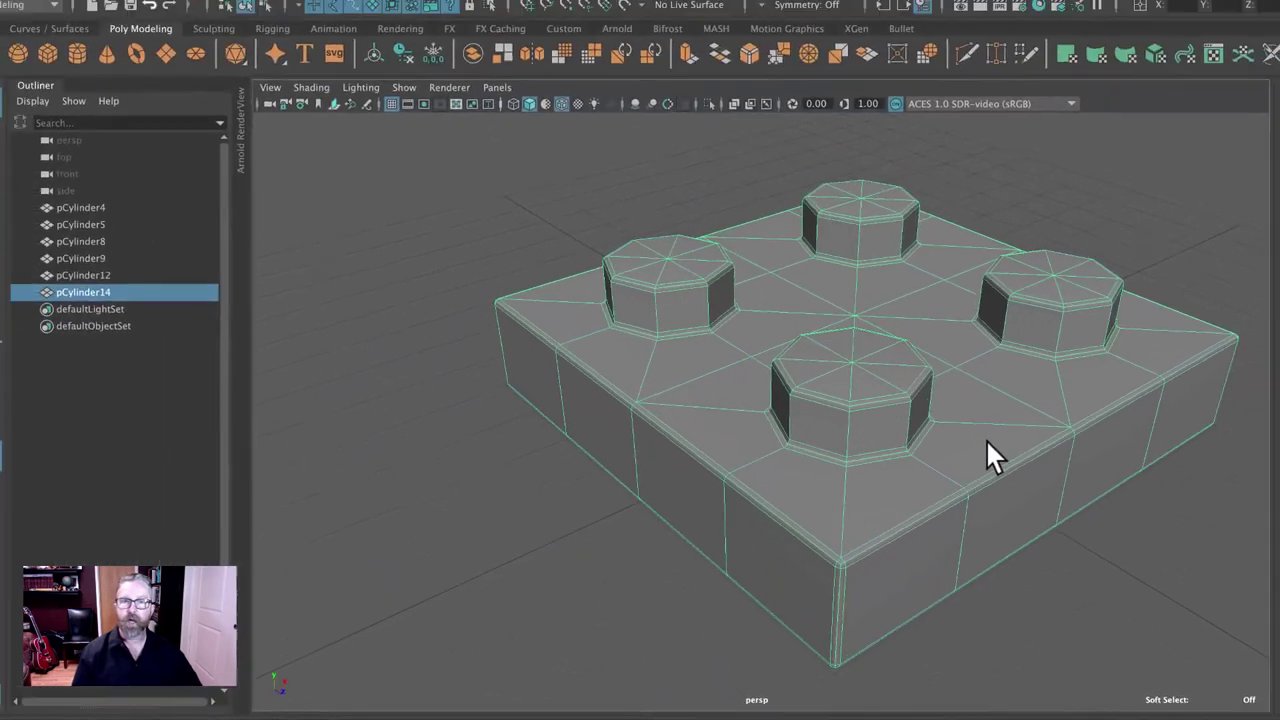
# Delete the beveled plate's history and export the selection as 2x2.plate.bevel.ma
pyautogui.click(38, 7)
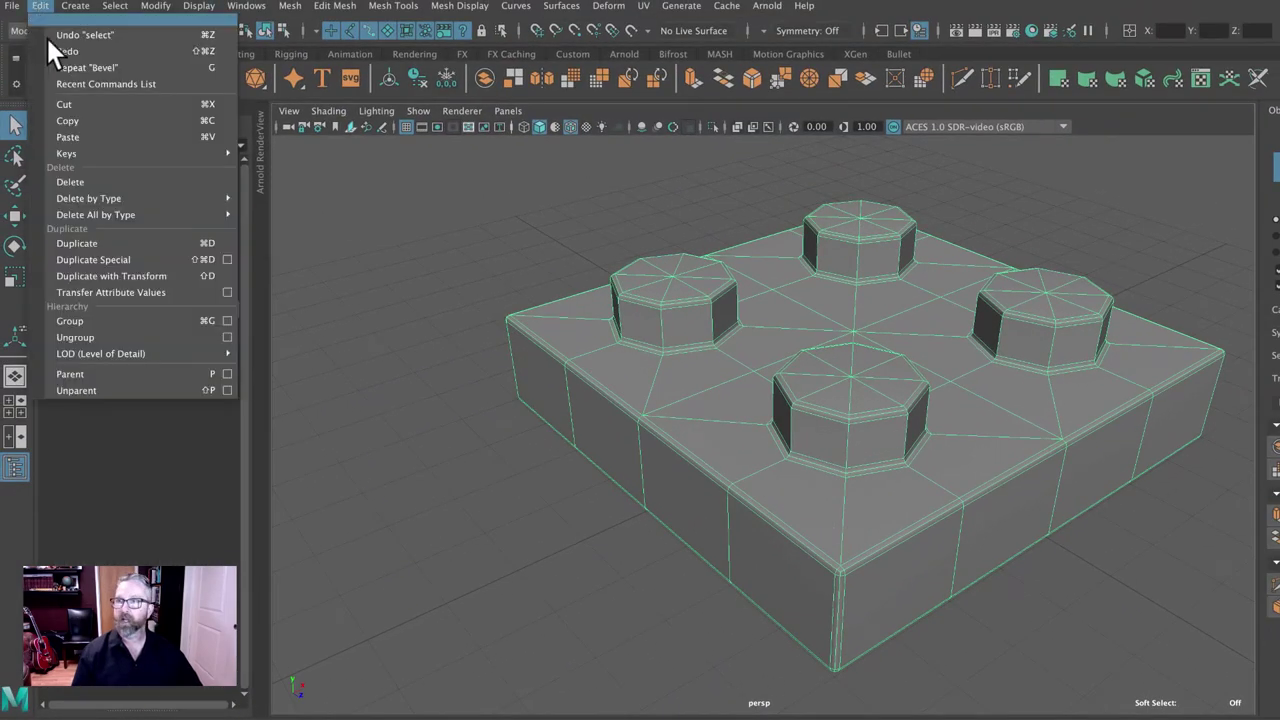
pyautogui.moveTo(101, 196)
pyautogui.click(288, 197)
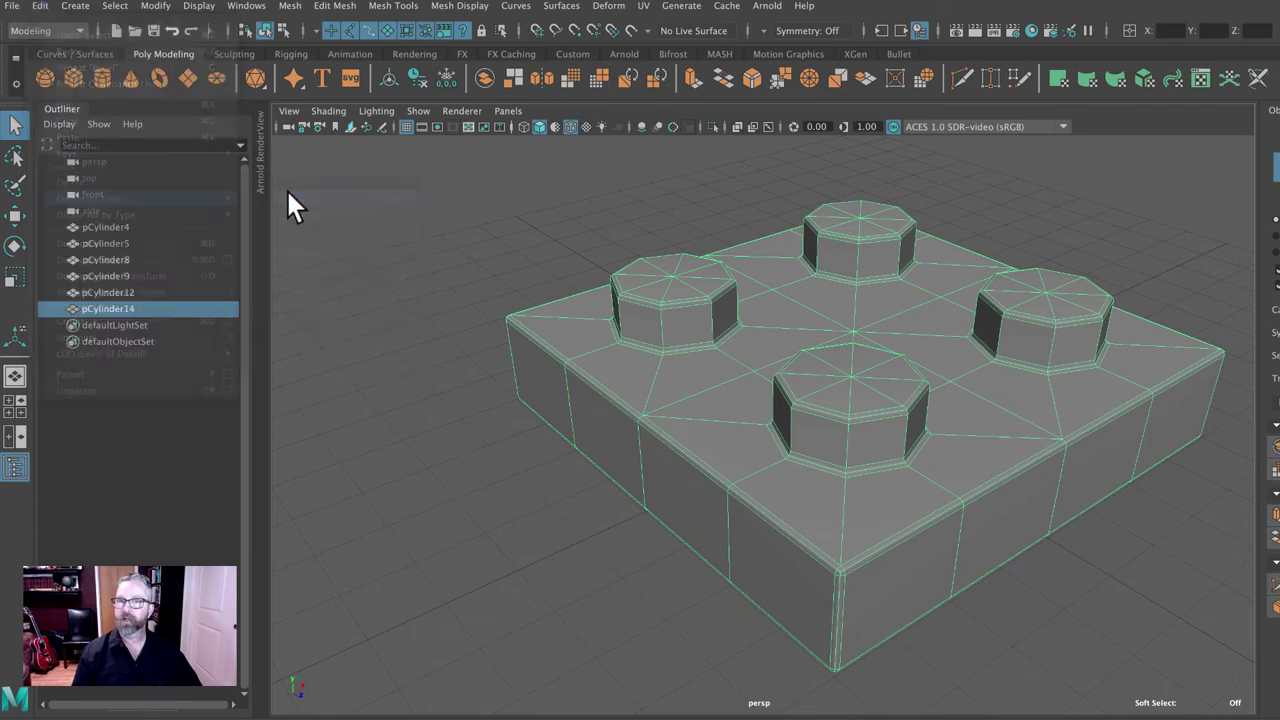
pyautogui.click(15, 7)
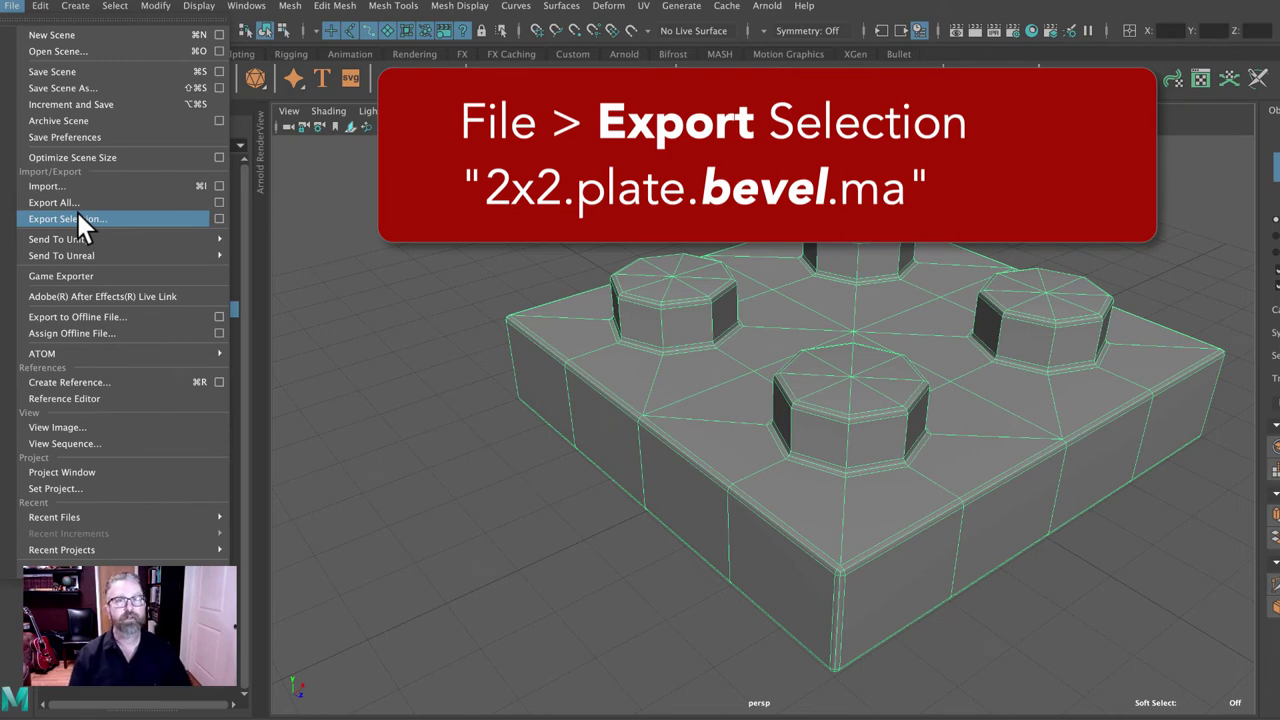
pyautogui.click(77, 212)
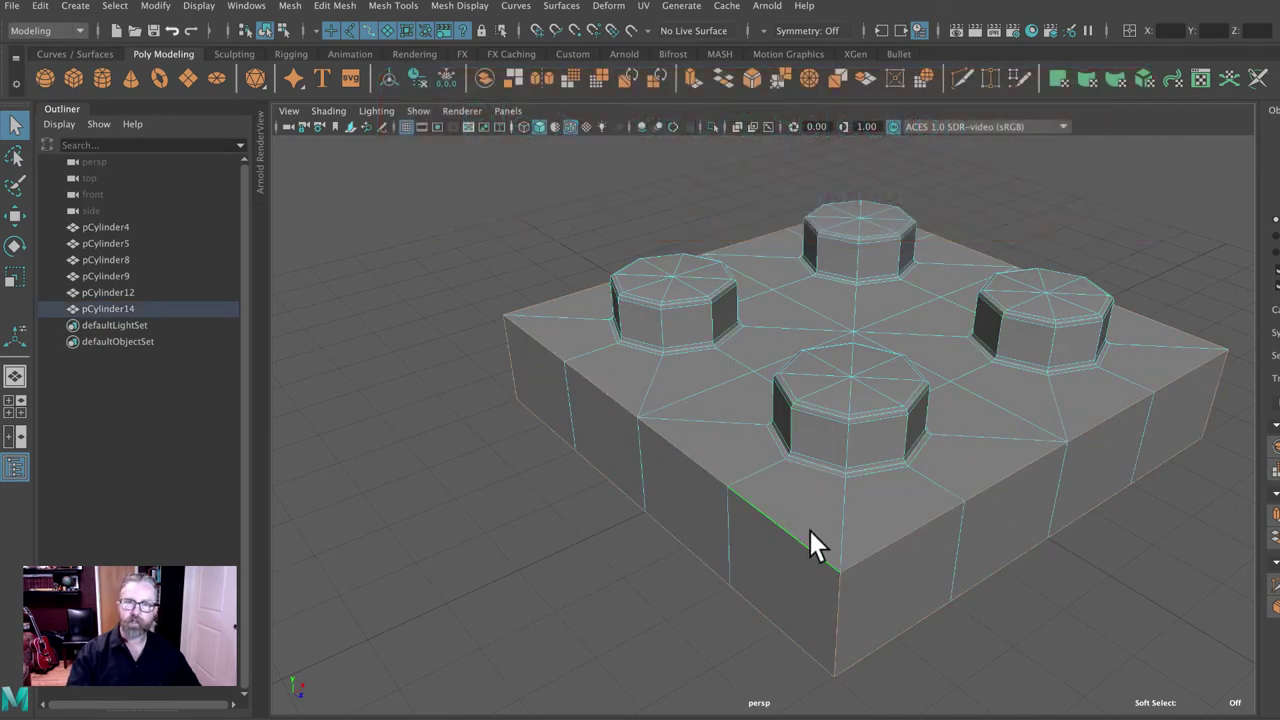
# Switch to face selection and select all faces on the plate's underside one after another
pyautogui.keyDown('alt'); pyautogui.moveTo(810, 531); pyautogui.dragTo(806, 455); pyautogui.keyUp('alt')
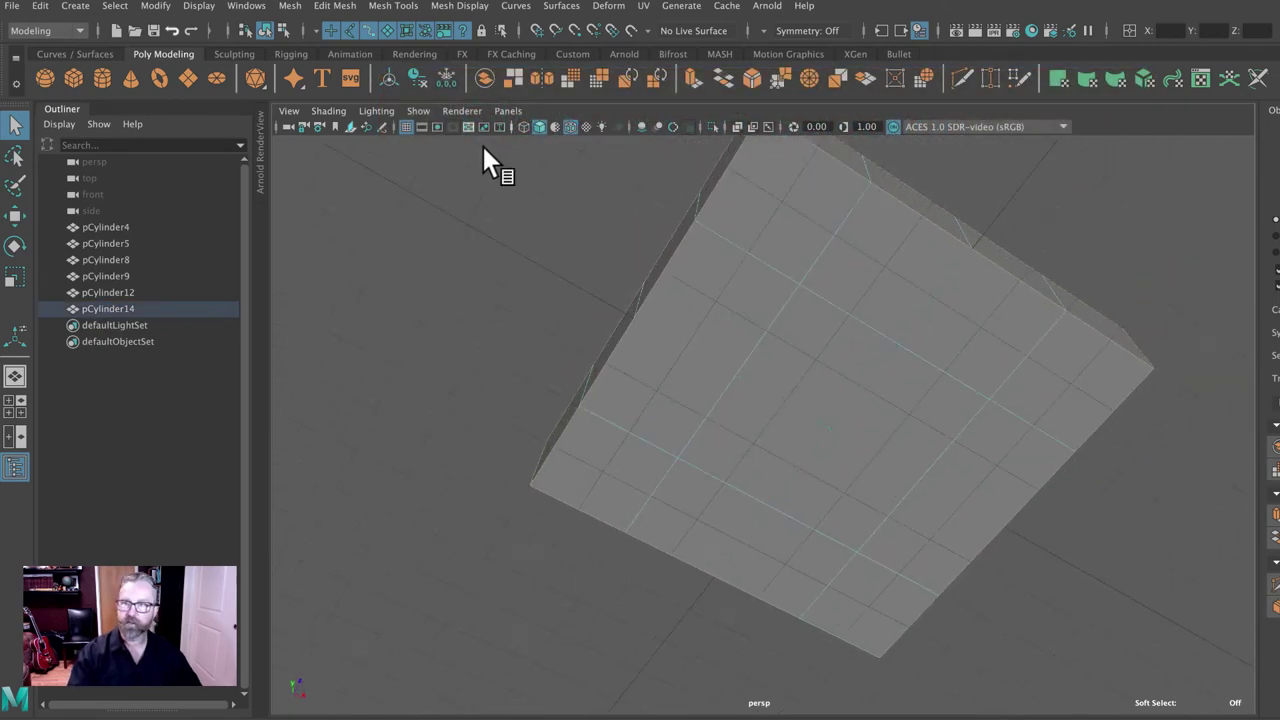
pyautogui.moveTo(790, 185); pyautogui.dragTo(799, 240, button='right')
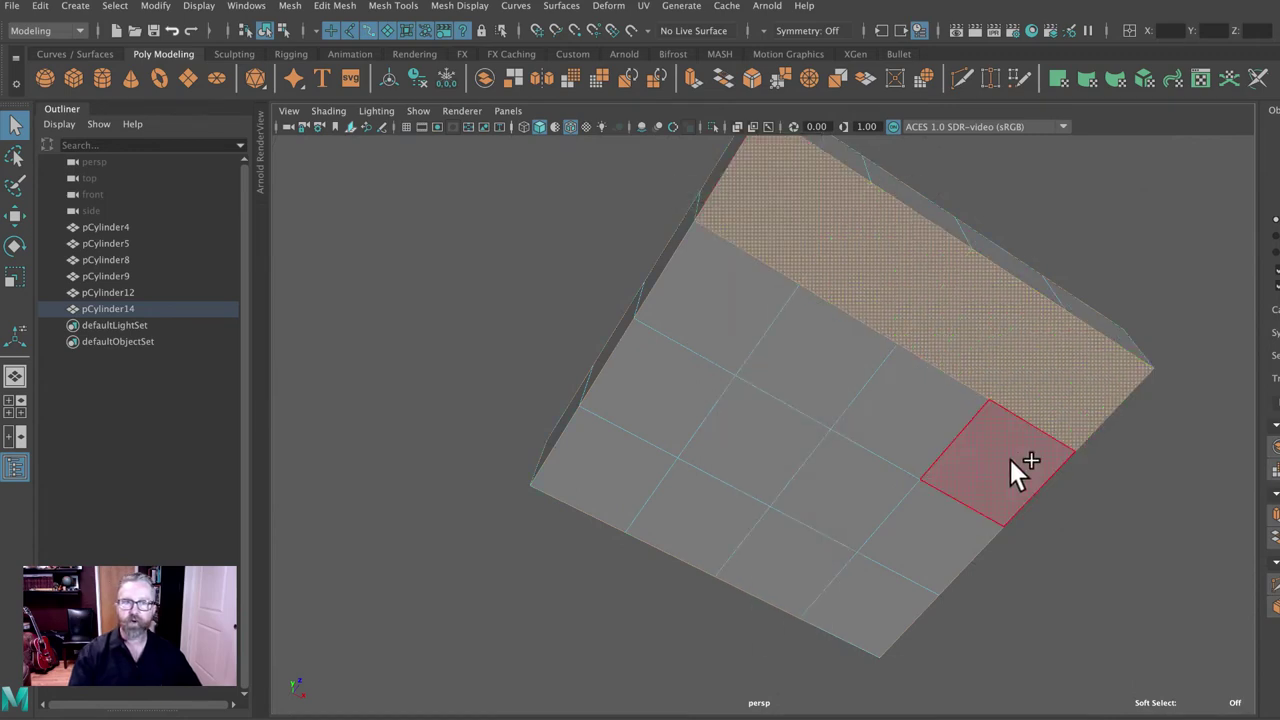
pyautogui.hotkey('shift', '.')
pyautogui.hotkey('shift', '.')
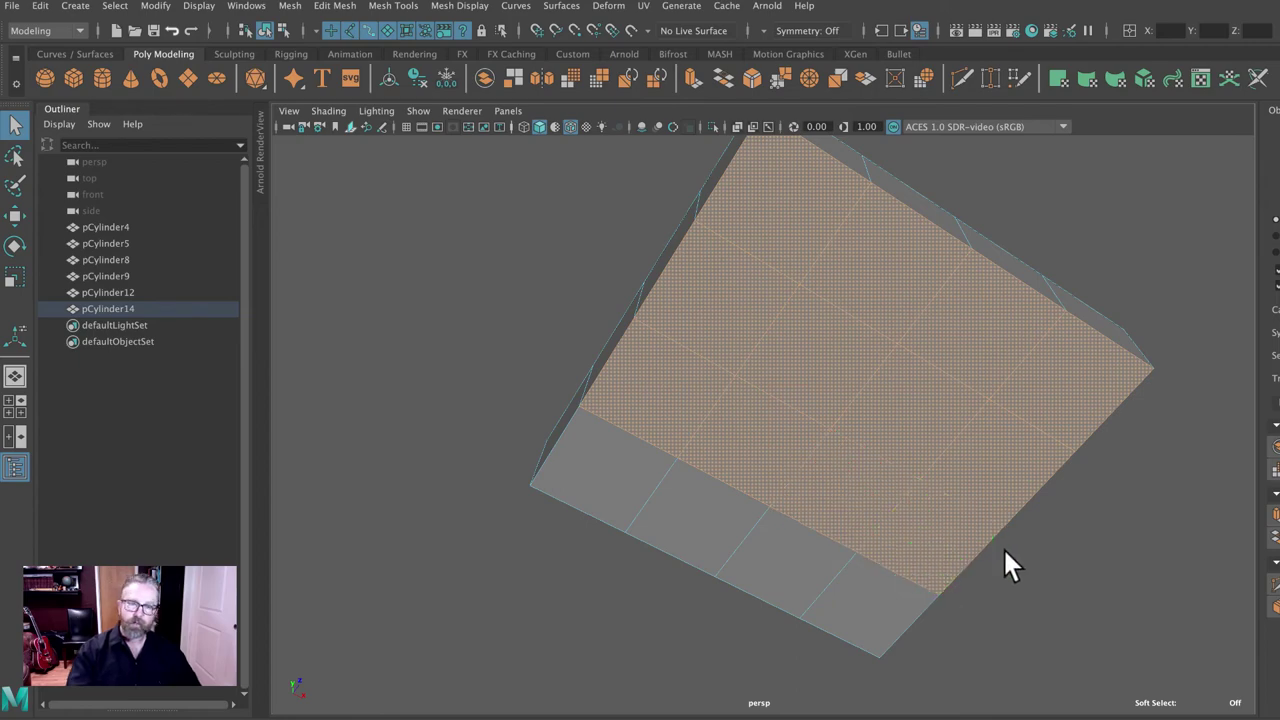
pyautogui.keyDown('shift'); pyautogui.click(845, 605); pyautogui.keyUp('shift')
pyautogui.keyDown('shift'); pyautogui.click(740, 540); pyautogui.keyUp('shift')
pyautogui.keyDown('shift'); pyautogui.click(674, 506); pyautogui.keyUp('shift')
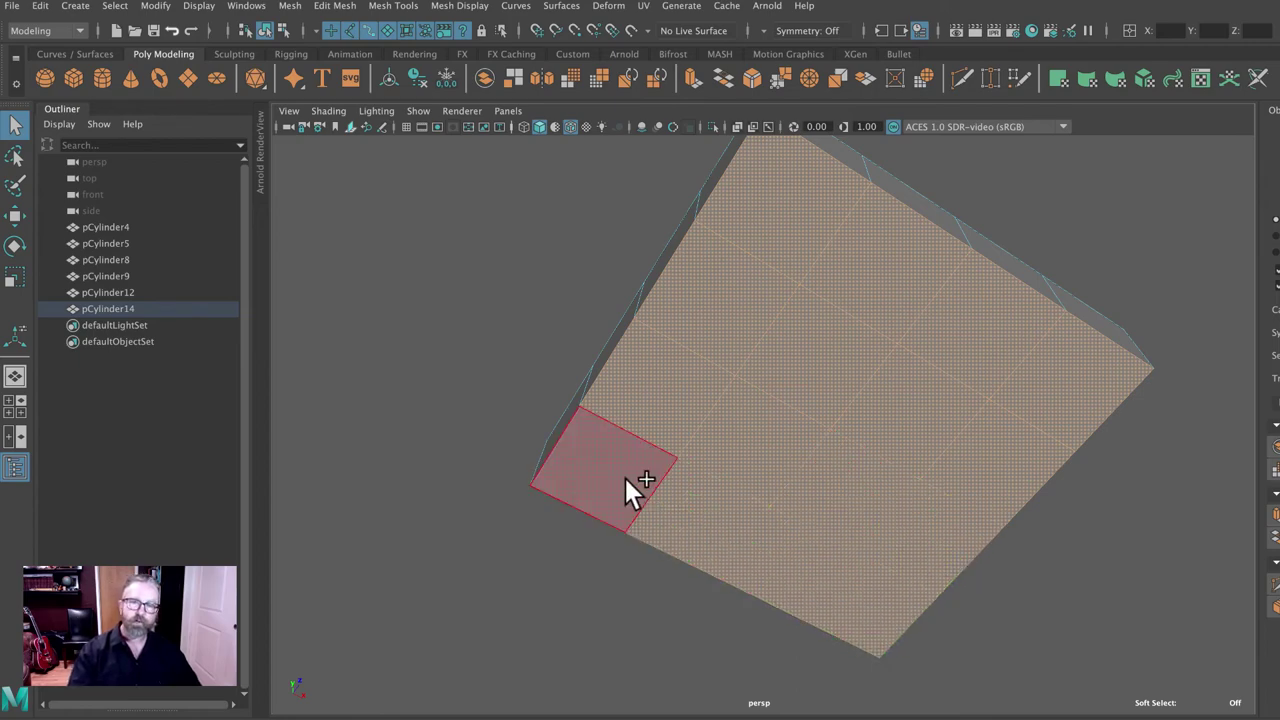
pyautogui.keyDown('shift'); pyautogui.click(625, 478); pyautogui.keyUp('shift')
pyautogui.keyDown('alt'); pyautogui.moveTo(841, 511); pyautogui.dragTo(874, 486); pyautogui.keyUp('alt')
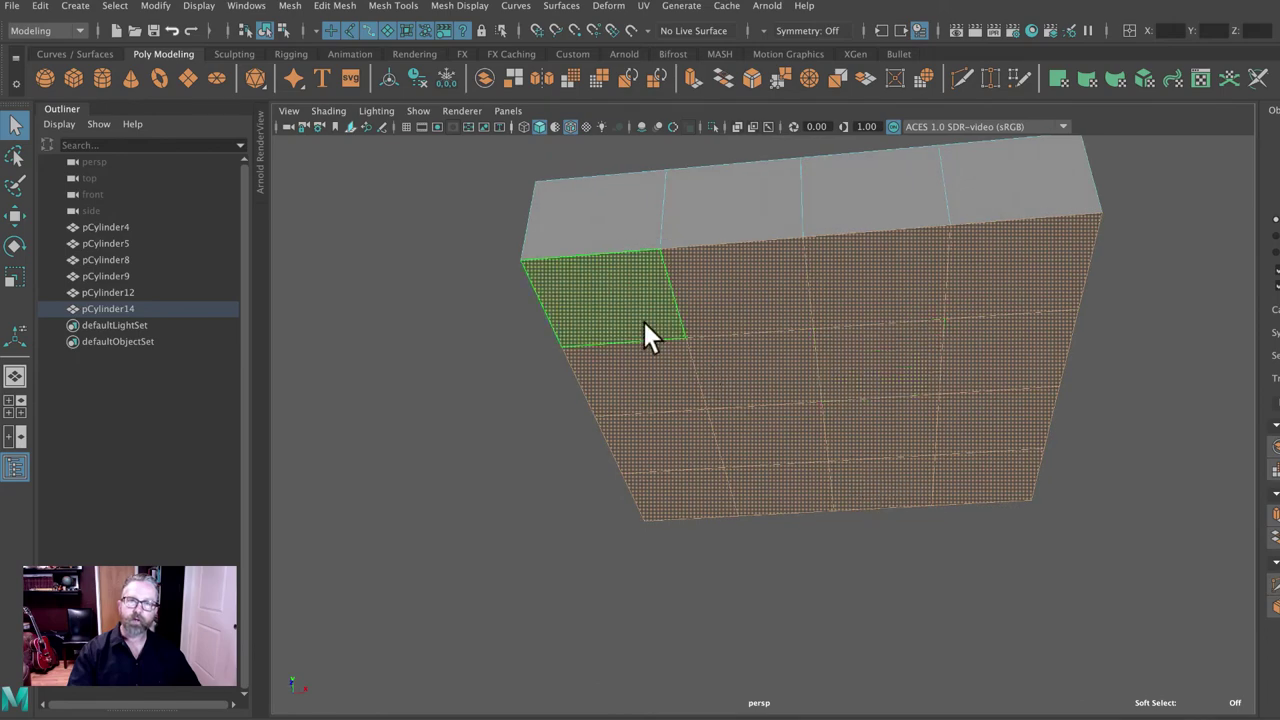
pyautogui.keyDown('alt'); pyautogui.moveTo(1014, 520); pyautogui.dragTo(1027, 566); pyautogui.keyUp('alt')
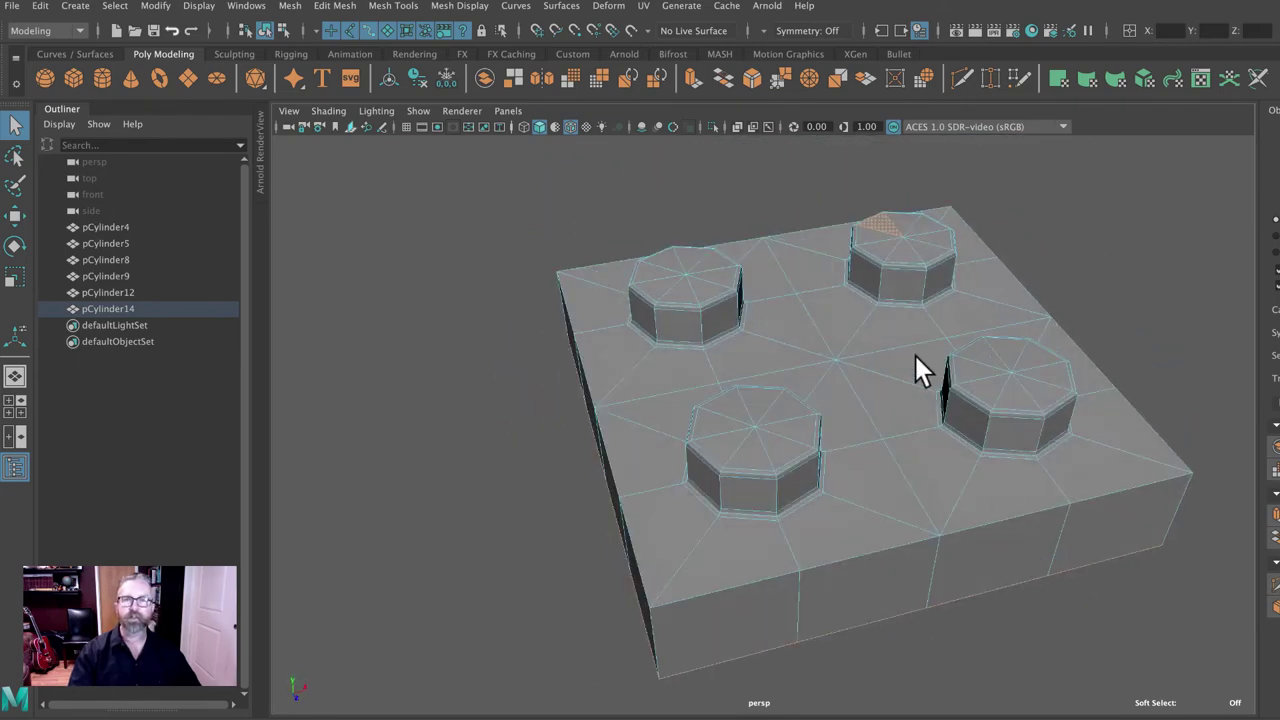
# Select all faces of the plate and deselect everything except the bottom faces in the side view
pyautogui.keyDown('alt'); pyautogui.moveTo(967, 480); pyautogui.dragTo(904, 546); pyautogui.keyUp('alt')
pyautogui.moveTo(549, 281); pyautogui.dragTo(1163, 608)
pyautogui.press('space')
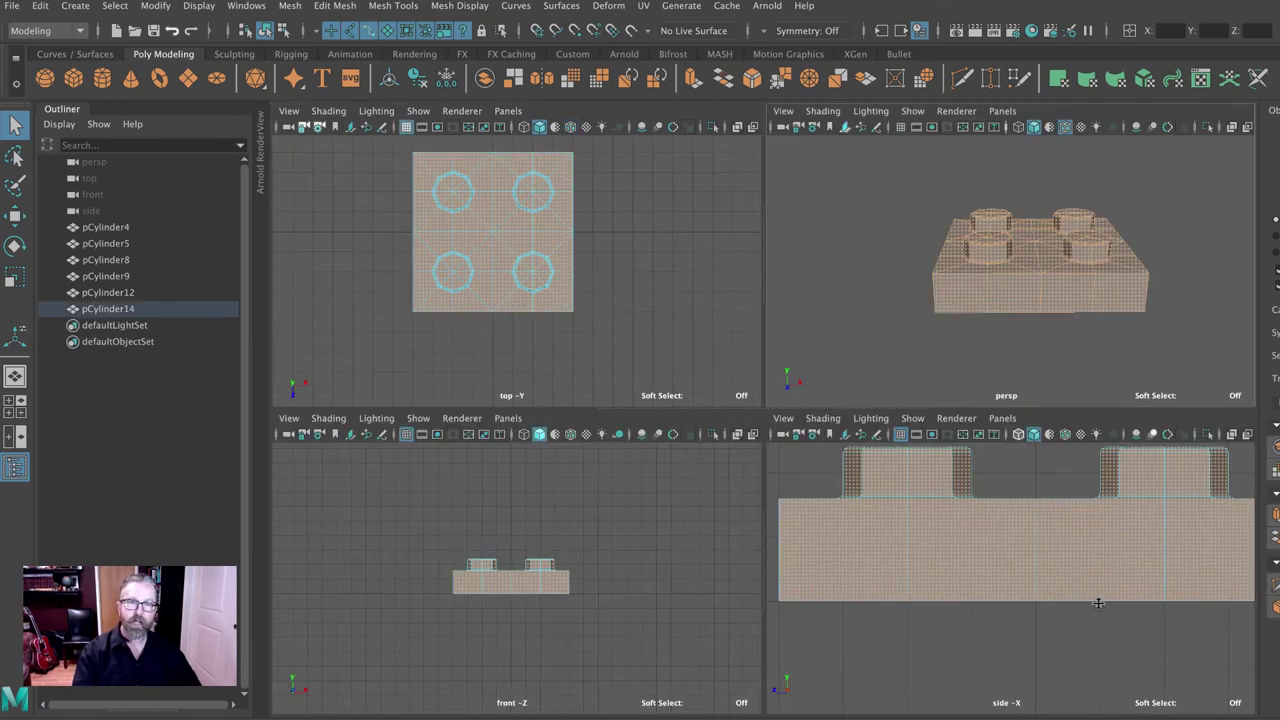
pyautogui.press('space')
pyautogui.moveTo(971, 463)
pyautogui.keyDown('alt'); pyautogui.mouseDown(button='right')
pyautogui.moveTo(845, 432)
pyautogui.moveTo(970, 443)
pyautogui.mouseUp(button='right'); pyautogui.keyUp('alt')
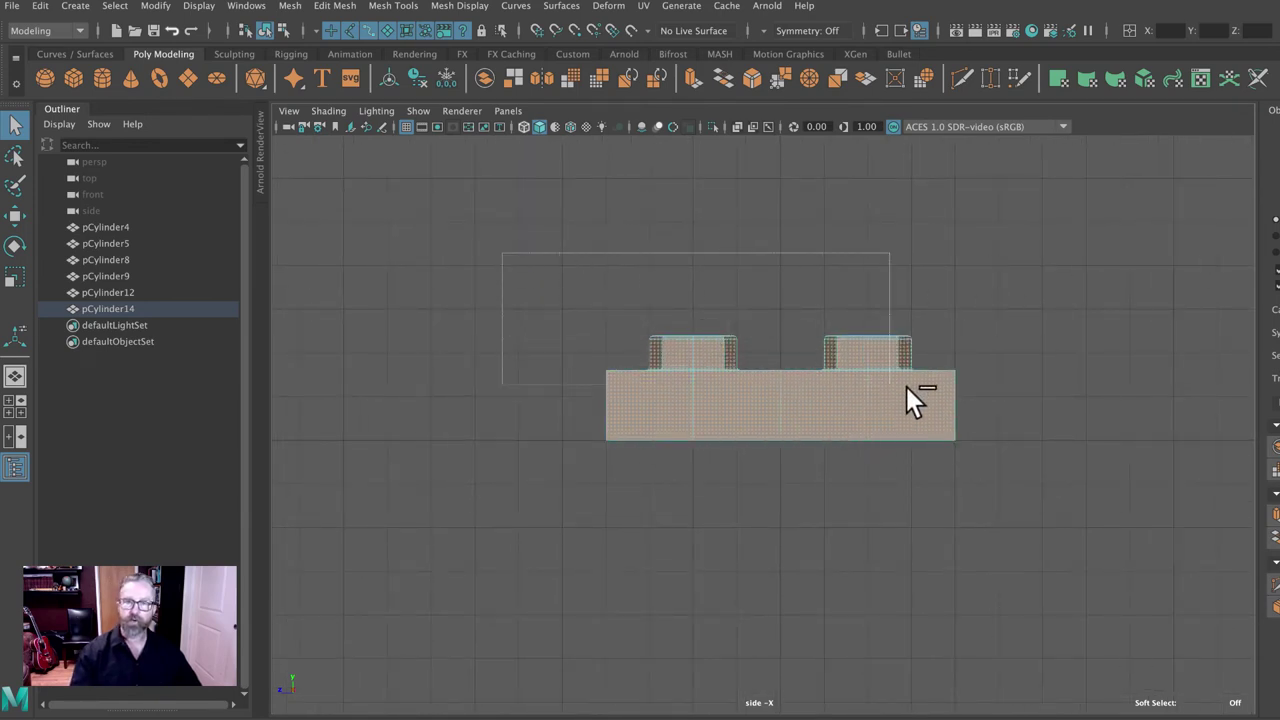
pyautogui.keyDown('ctrl'); pyautogui.moveTo(906, 386); pyautogui.dragTo(1050, 408); pyautogui.keyUp('ctrl')
pyautogui.press('space')
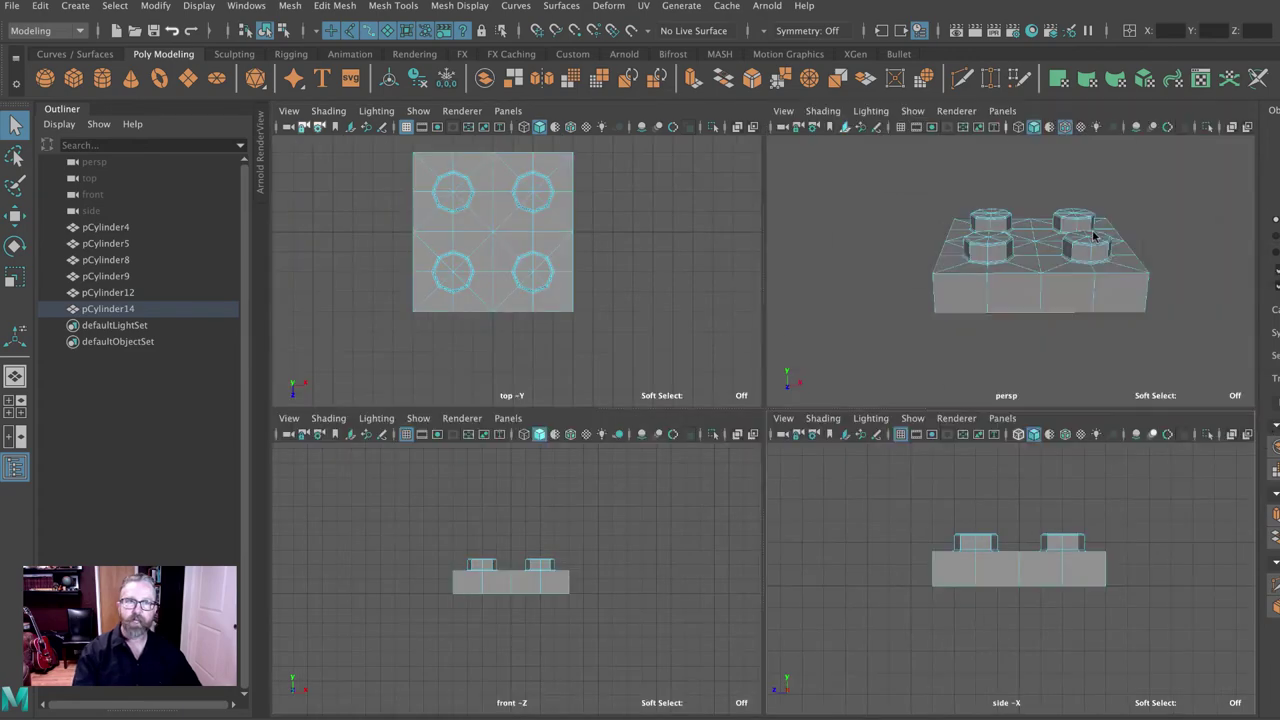
pyautogui.press('space')
pyautogui.keyDown('alt'); pyautogui.moveTo(1037, 331); pyautogui.dragTo(1049, 297); pyautogui.keyUp('alt')
# Try selecting the underside faces row by row in face selection, and clear the selection
pyautogui.press('F11')
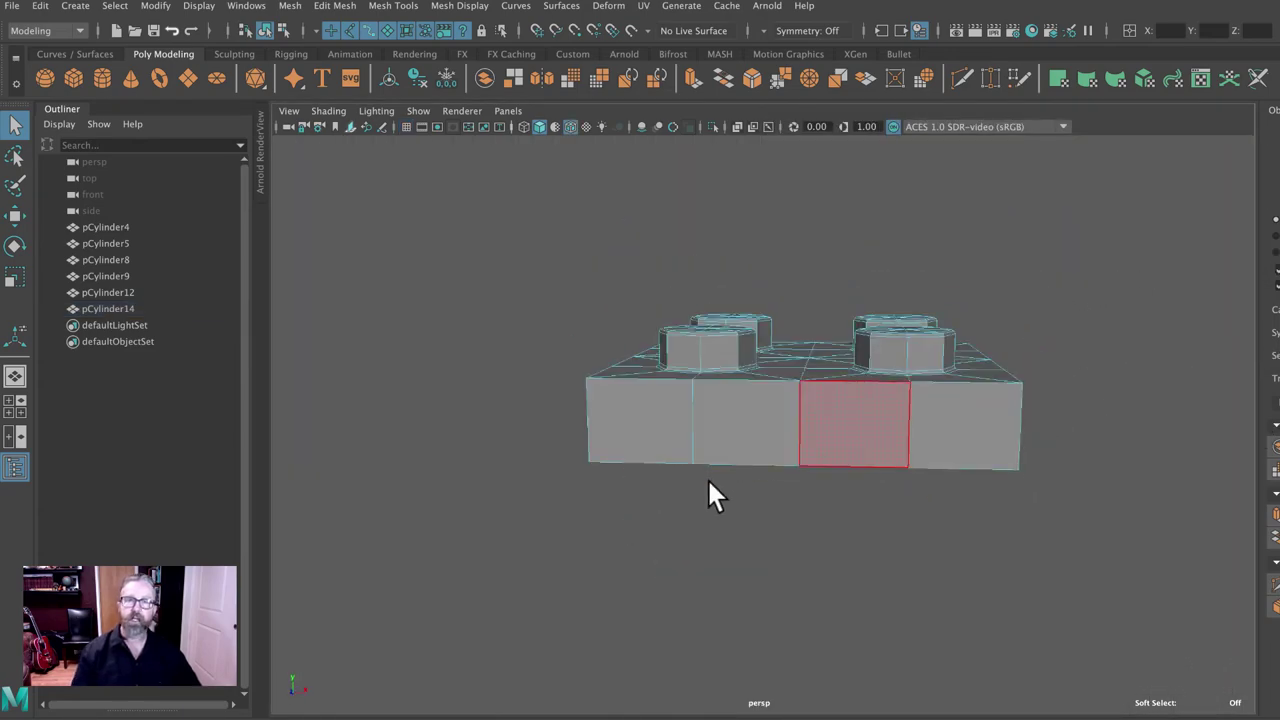
pyautogui.keyDown('alt'); pyautogui.moveTo(866, 425); pyautogui.dragTo(751, 323); pyautogui.keyUp('alt')
pyautogui.moveTo(650, 285); pyautogui.dragTo(920, 260)
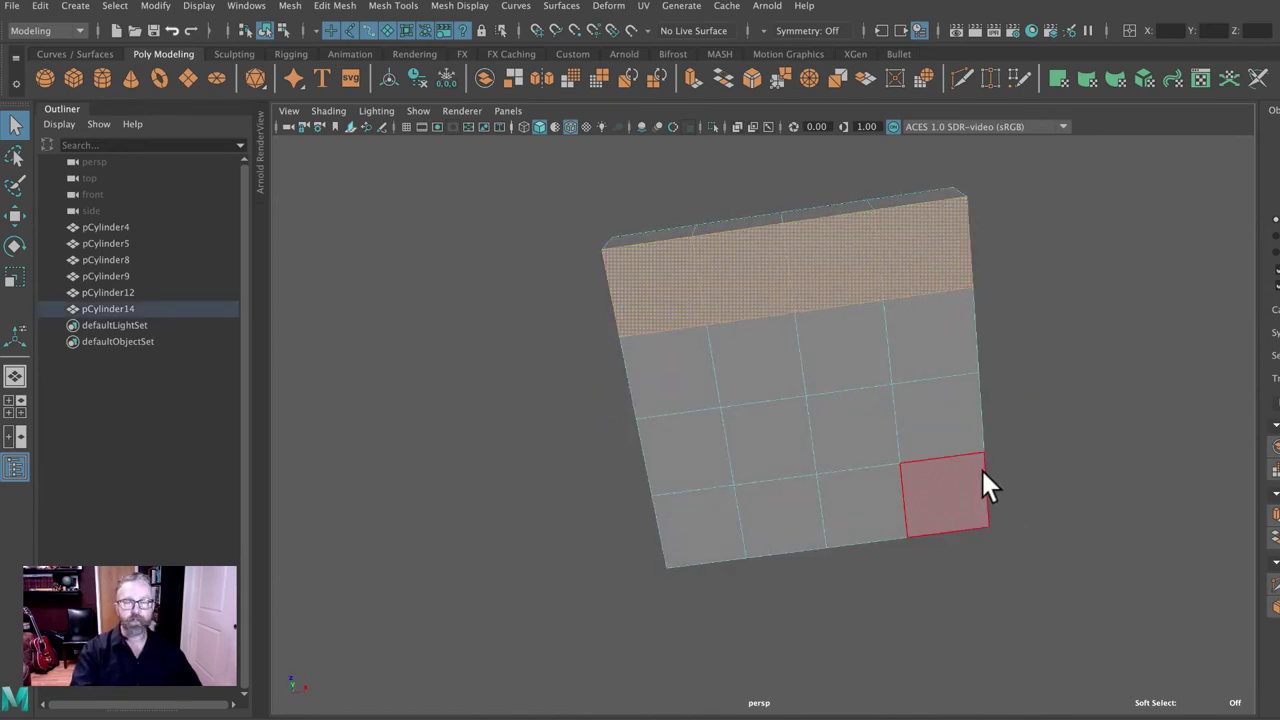
pyautogui.click(1070, 335)
pyautogui.keyDown('alt'); pyautogui.moveTo(1071, 340); pyautogui.dragTo(1088, 445); pyautogui.keyUp('alt')
# Select every face of the plate and remove the studs, top and sides from the selection in side view, keeping only the underside
pyautogui.moveTo(491, 229); pyautogui.dragTo(1035, 493)
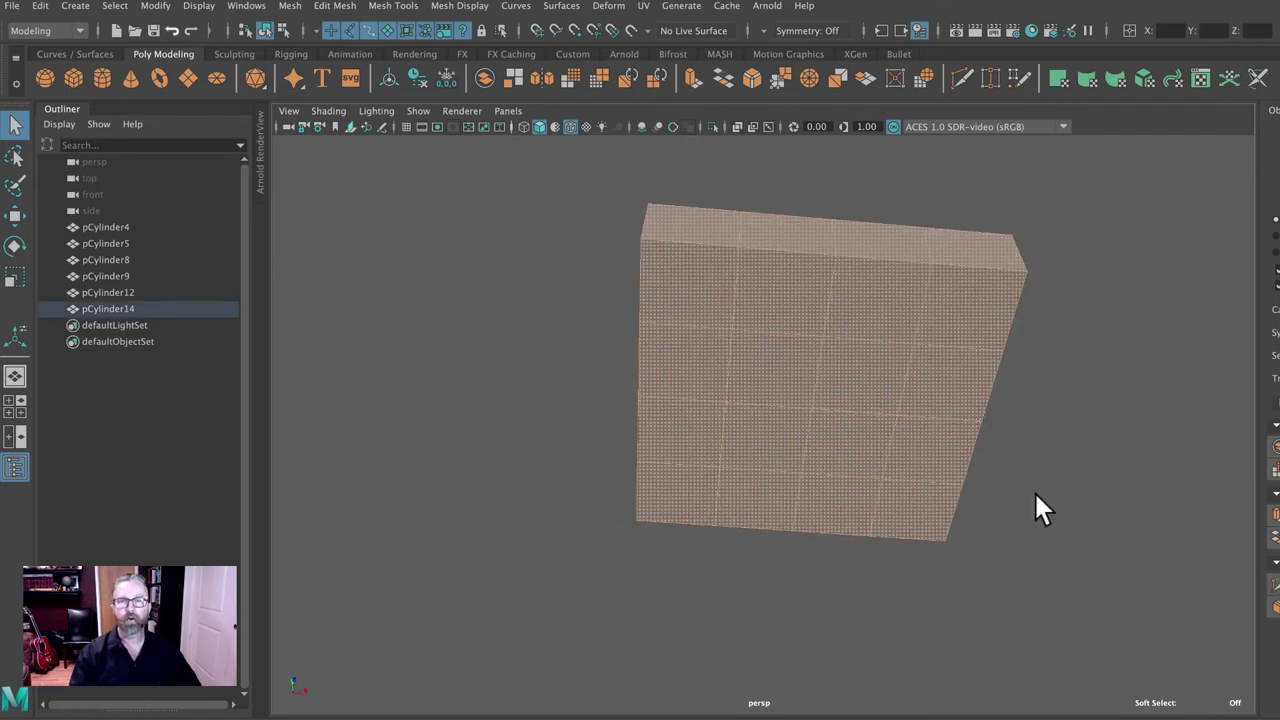
pyautogui.press('space')
pyautogui.press('space')
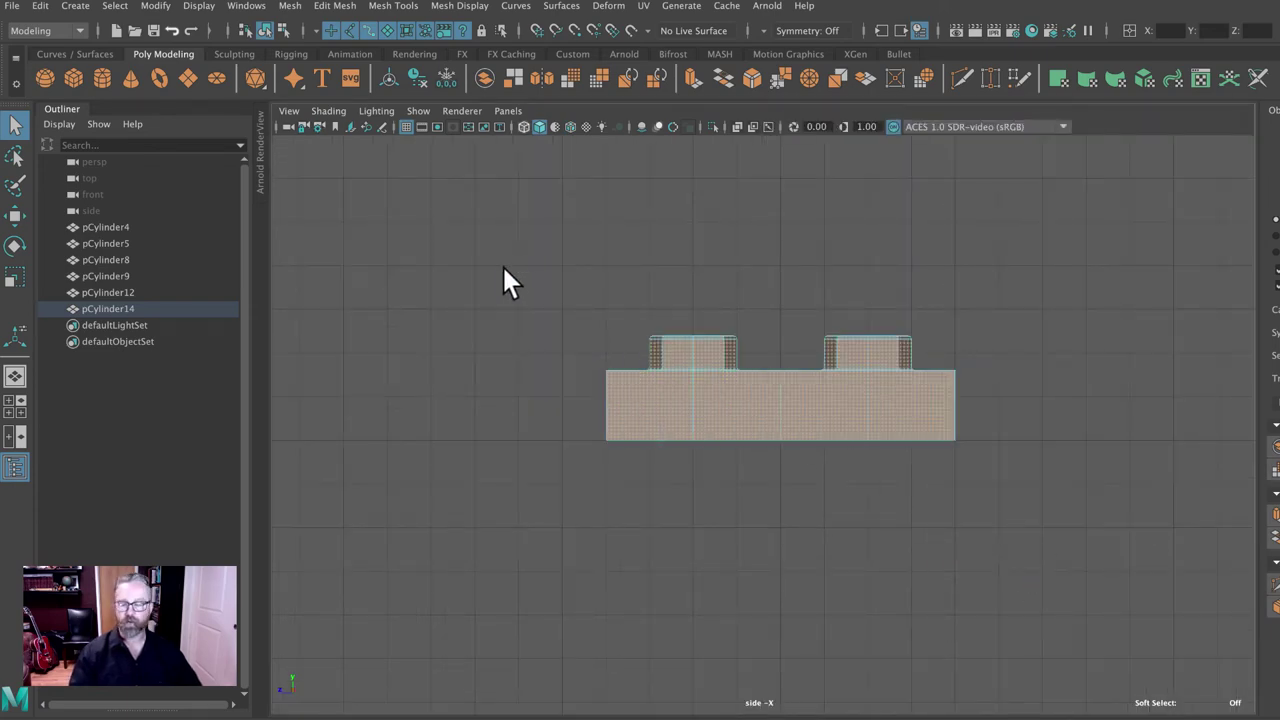
pyautogui.moveTo(494, 251); pyautogui.dragTo(1038, 411)
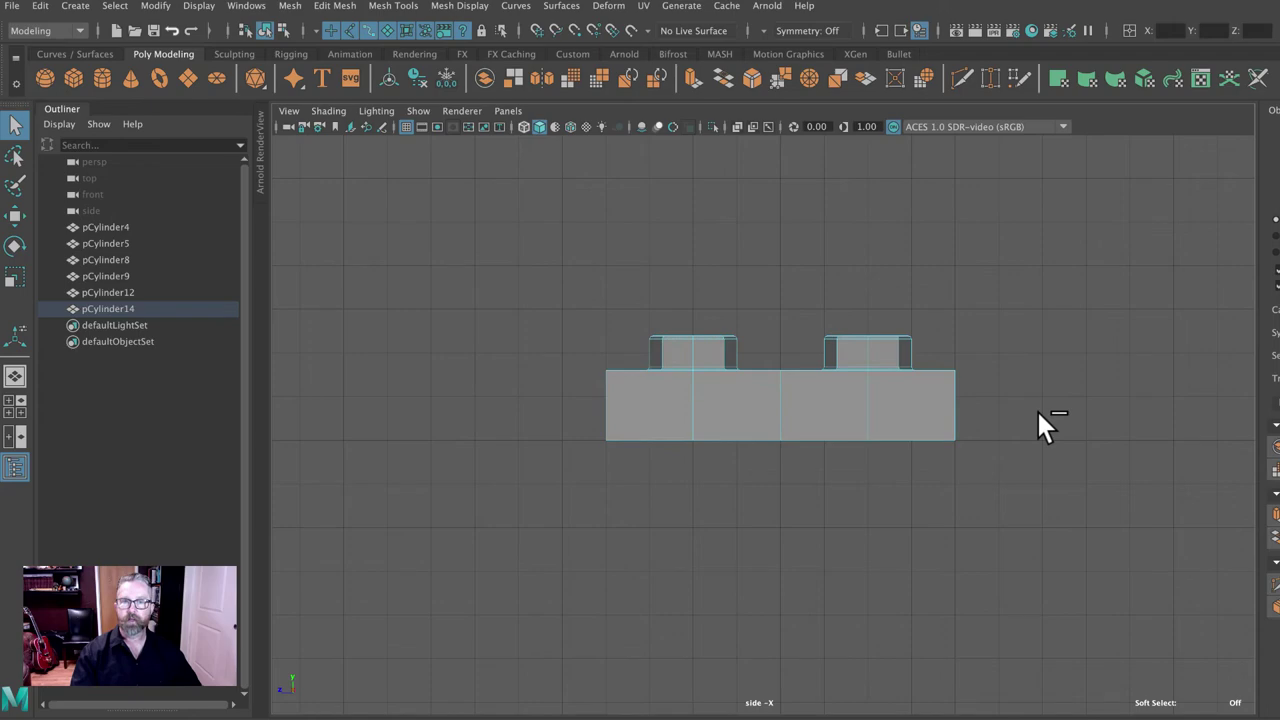
pyautogui.moveTo(1066, 309); pyautogui.dragTo(1111, 237)
pyautogui.keyDown('alt'); pyautogui.moveTo(1080, 286); pyautogui.dragTo(1018, 320); pyautogui.keyUp('alt')
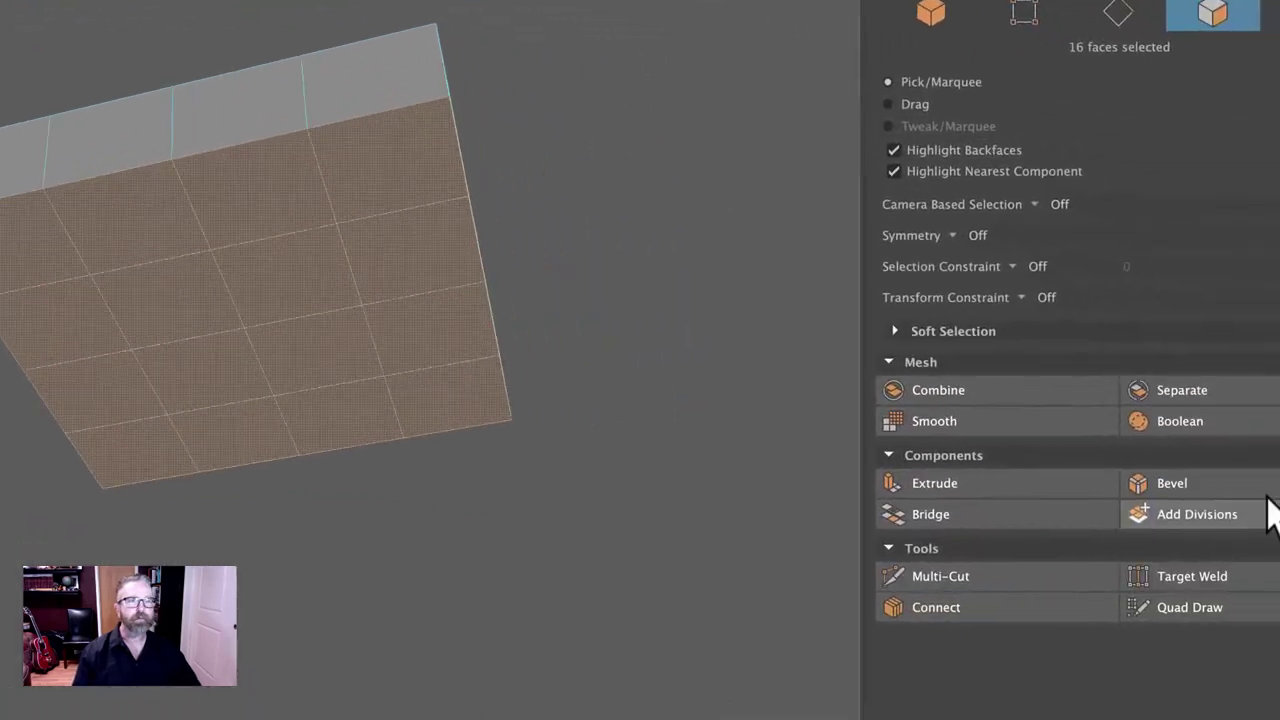
# Extrude the selected underside faces with an offset of -0.8
pyautogui.click(958, 494)
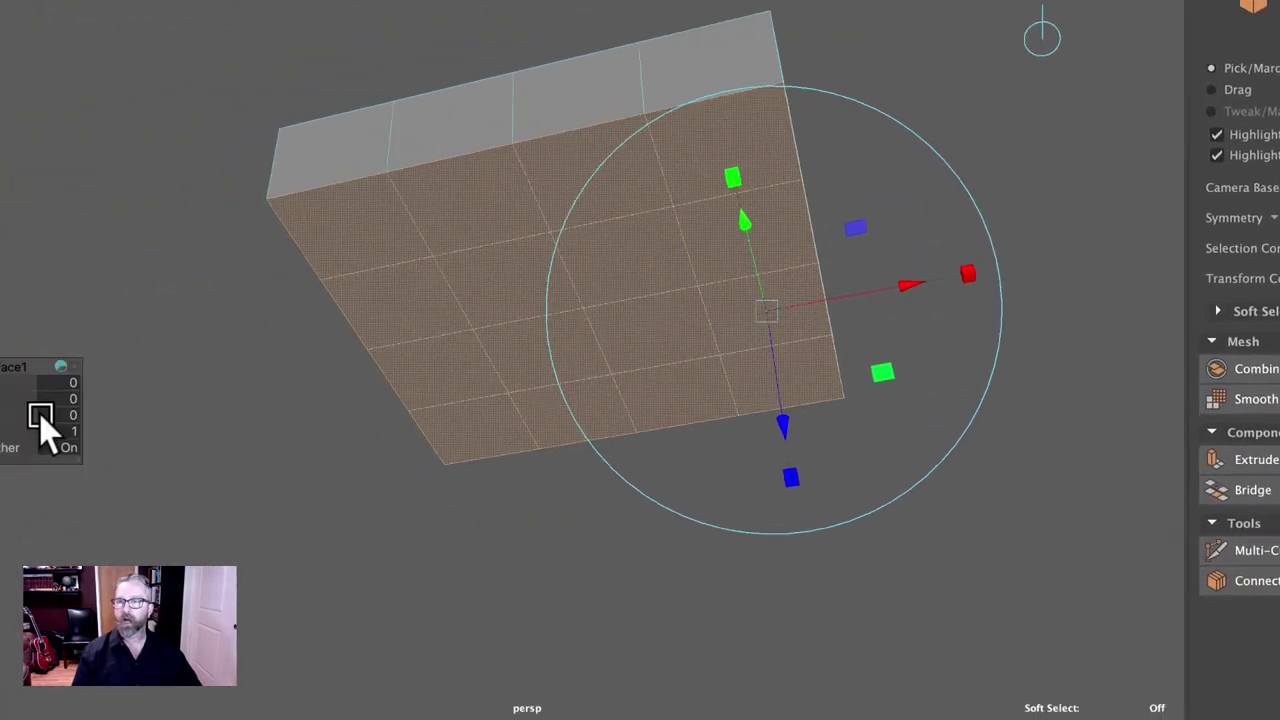
pyautogui.click(42, 415)
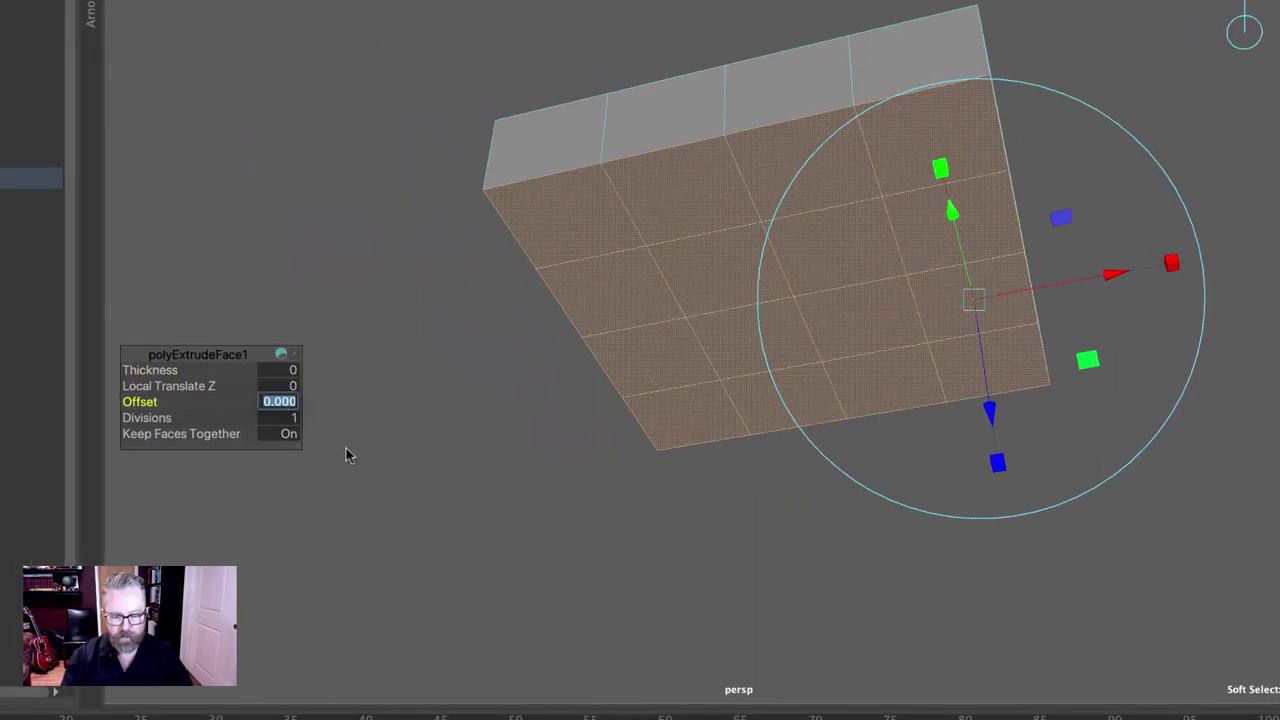
pyautogui.write('-0.8')
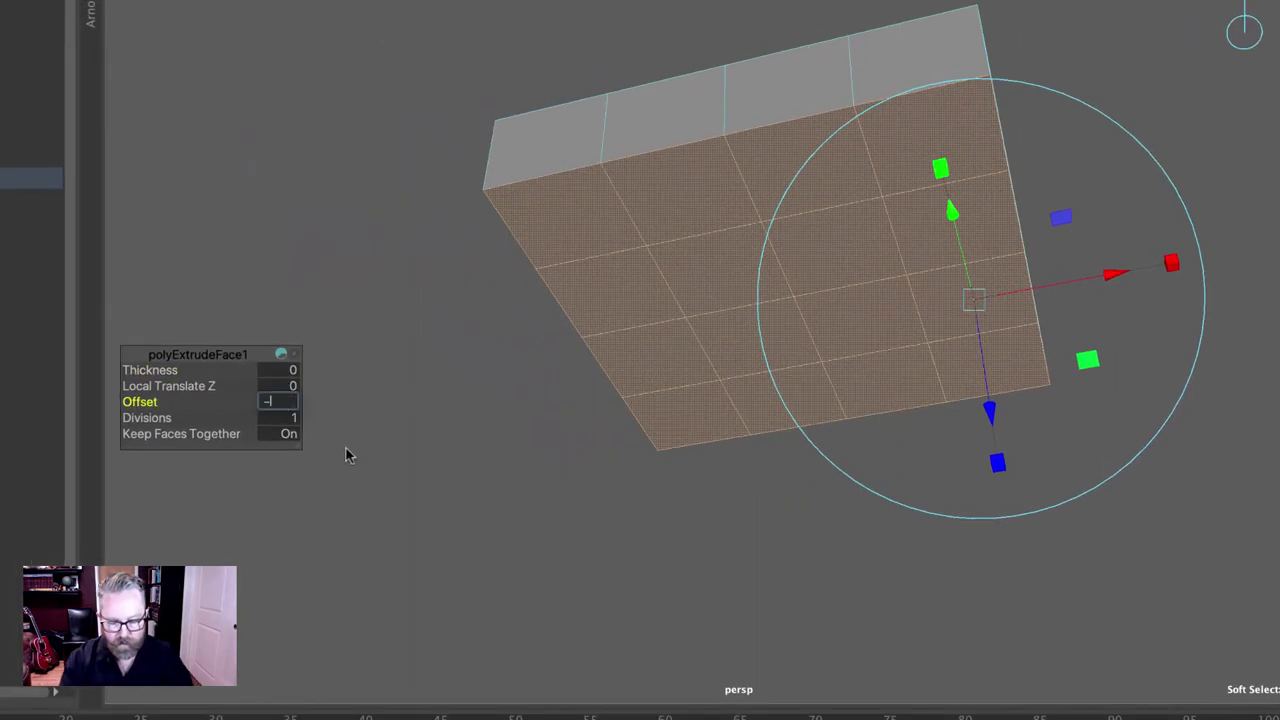
pyautogui.press('Return')
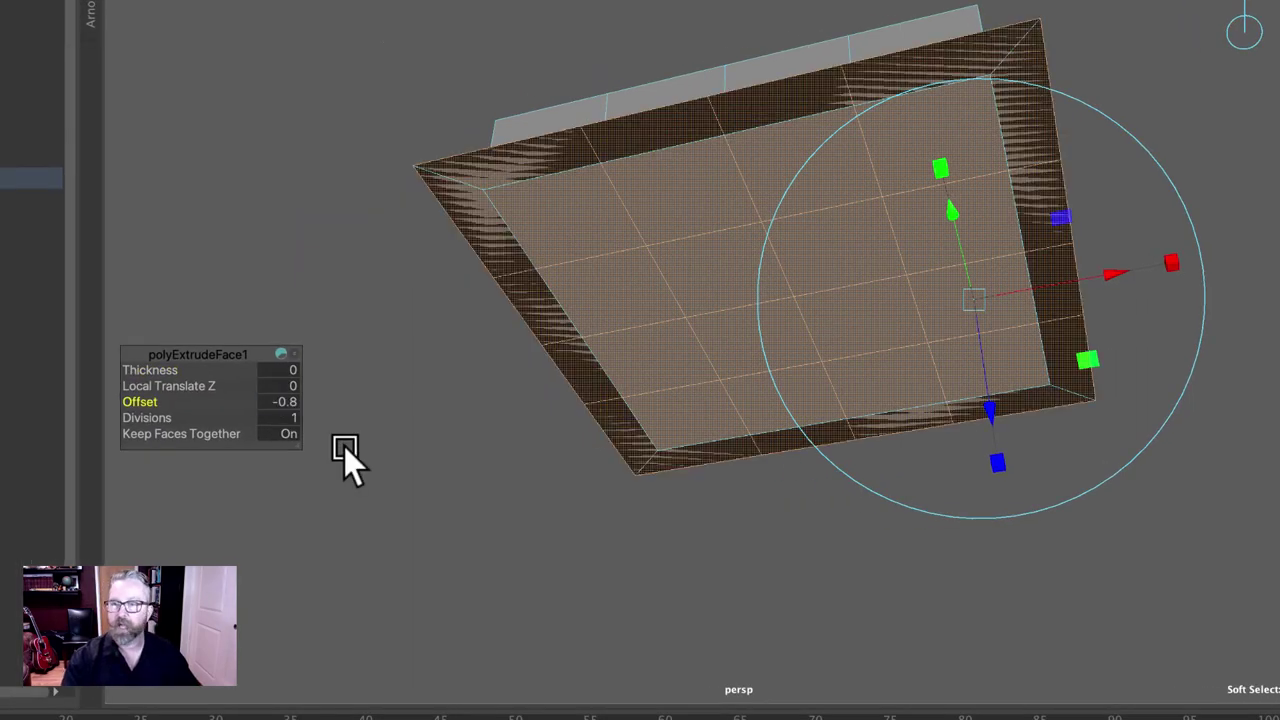
# Set the extrusion's offset to 0.8 to inset the underside faces from the plate's outer rim
pyautogui.moveTo(277, 416); pyautogui.dragTo(285, 410)
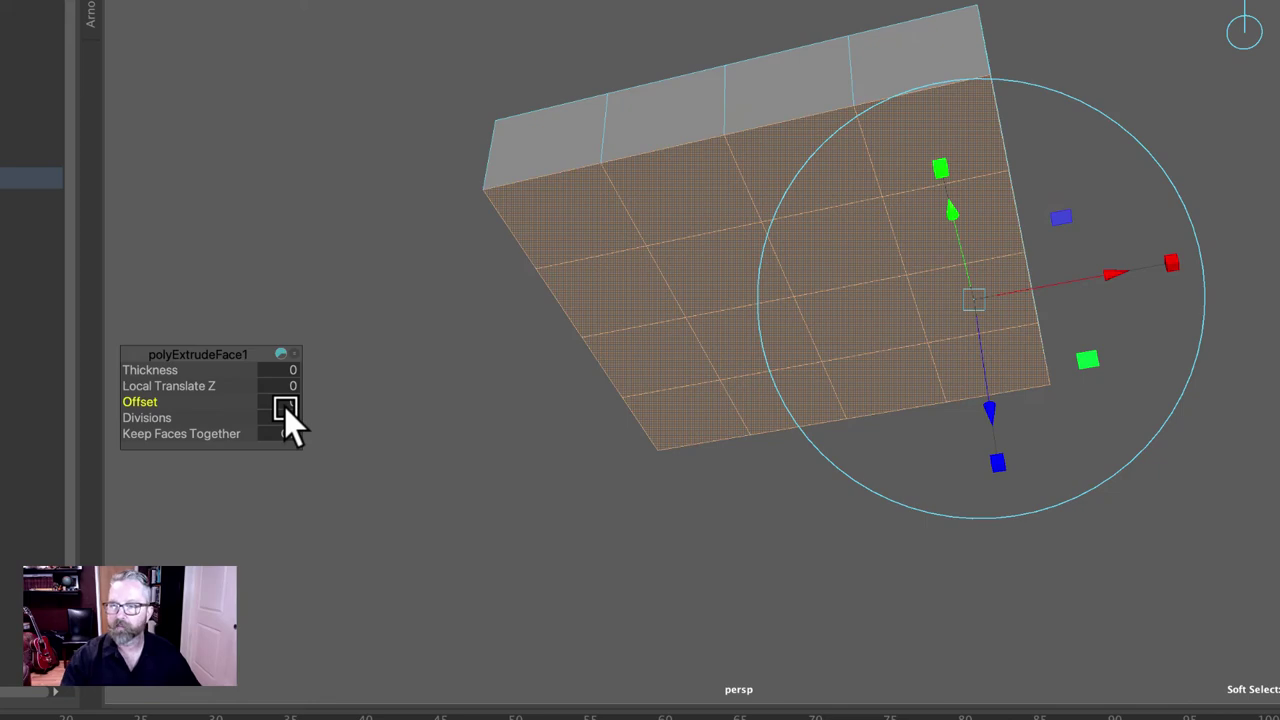
pyautogui.click(282, 404)
pyautogui.write('-0.8')
pyautogui.press('Return')
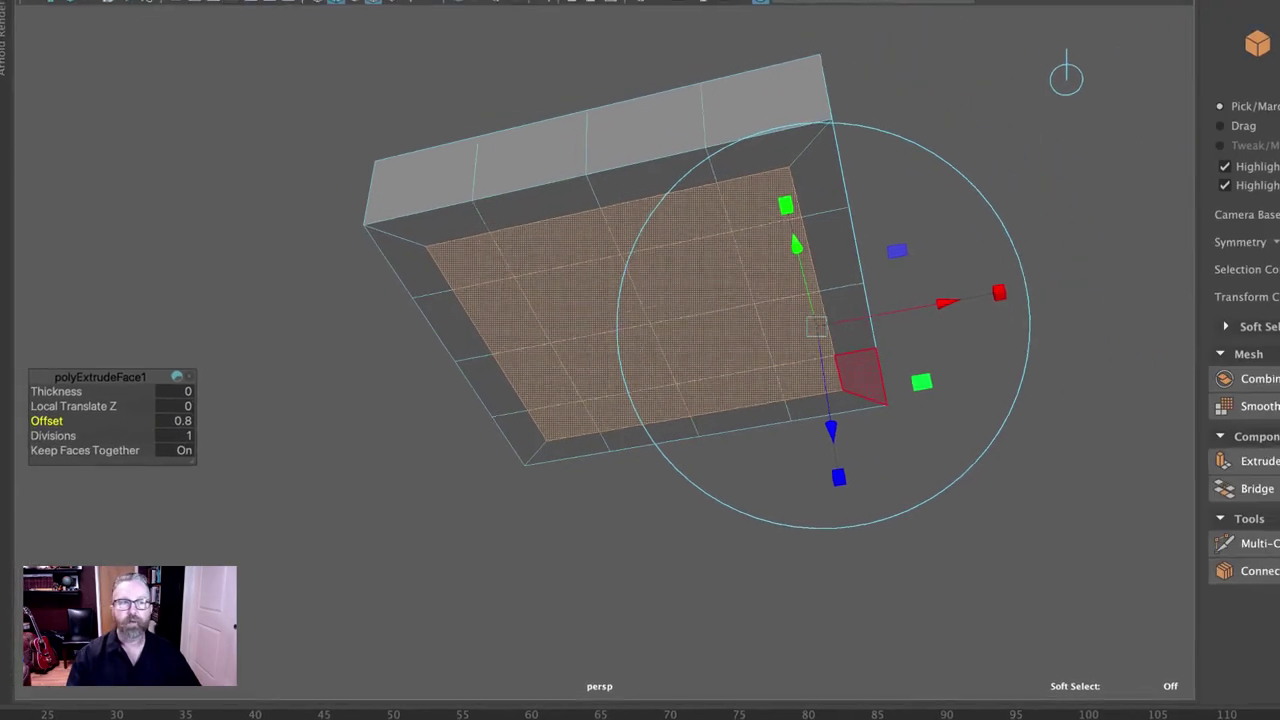
# Extrude the inset underside faces again with a Local Translate Z of -0.8 to recess them, and return to object mode
pyautogui.click(1256, 470)
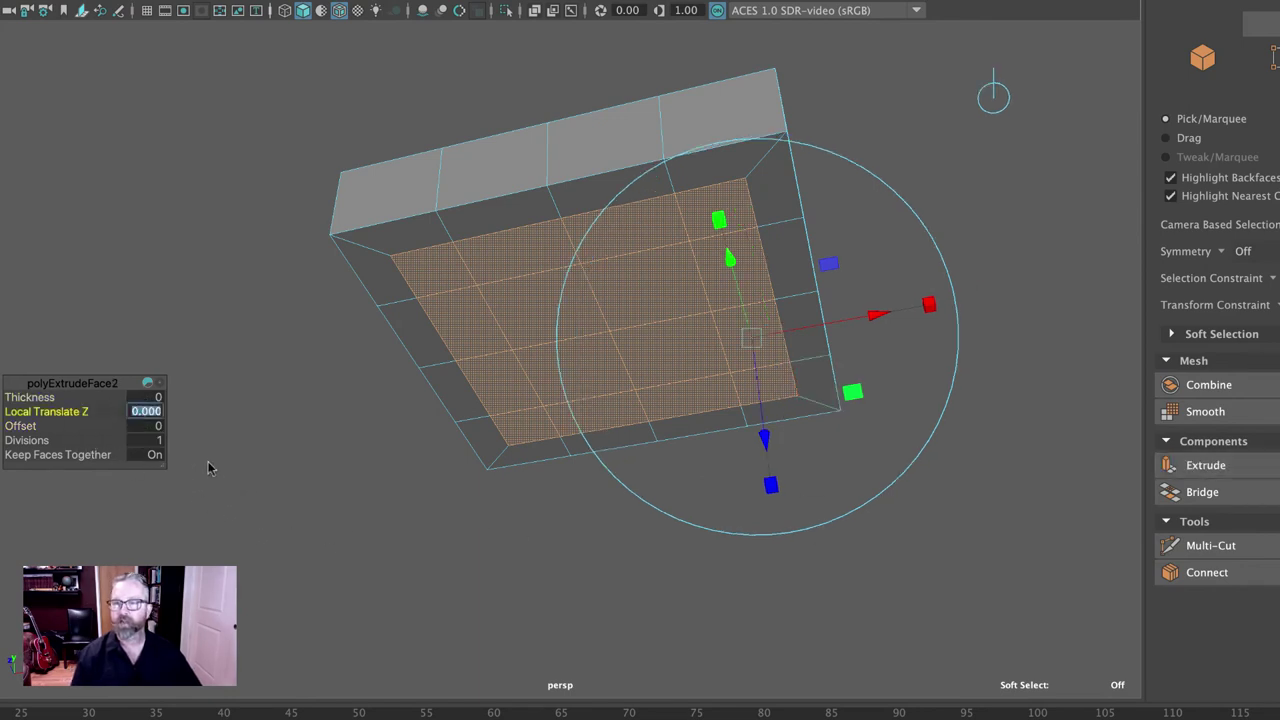
pyautogui.write('-.8')
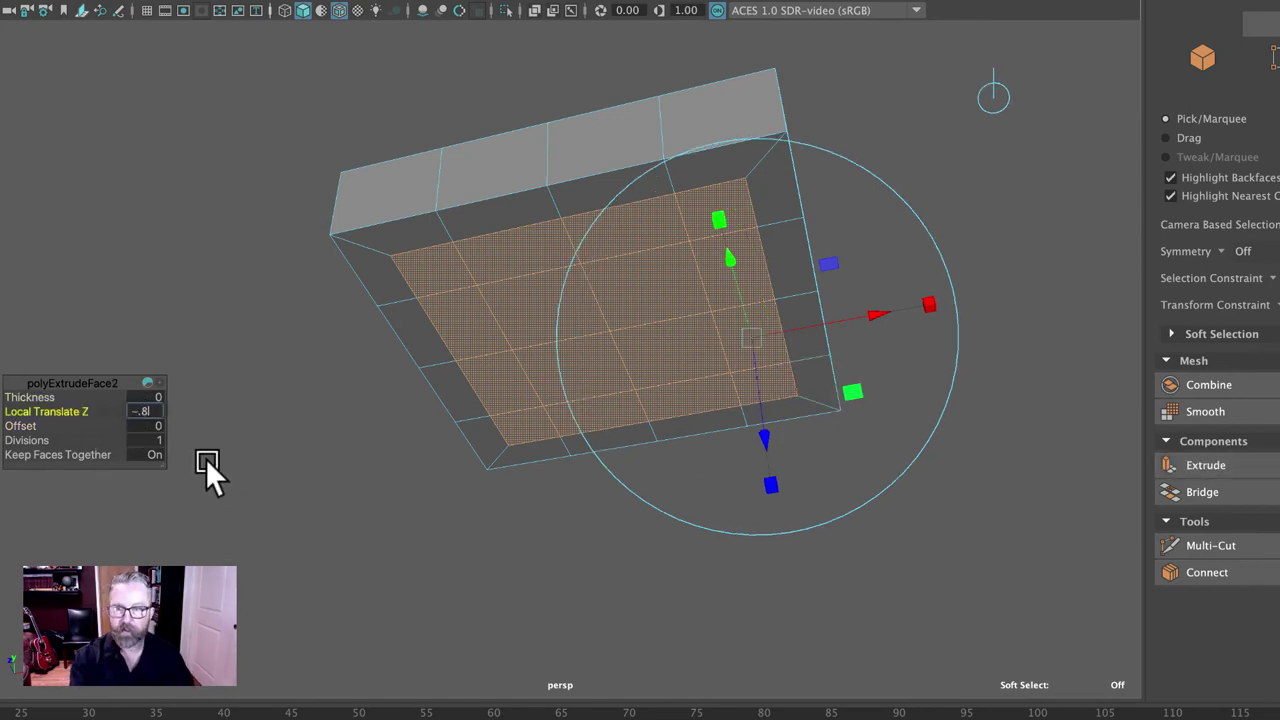
pyautogui.press('Return')
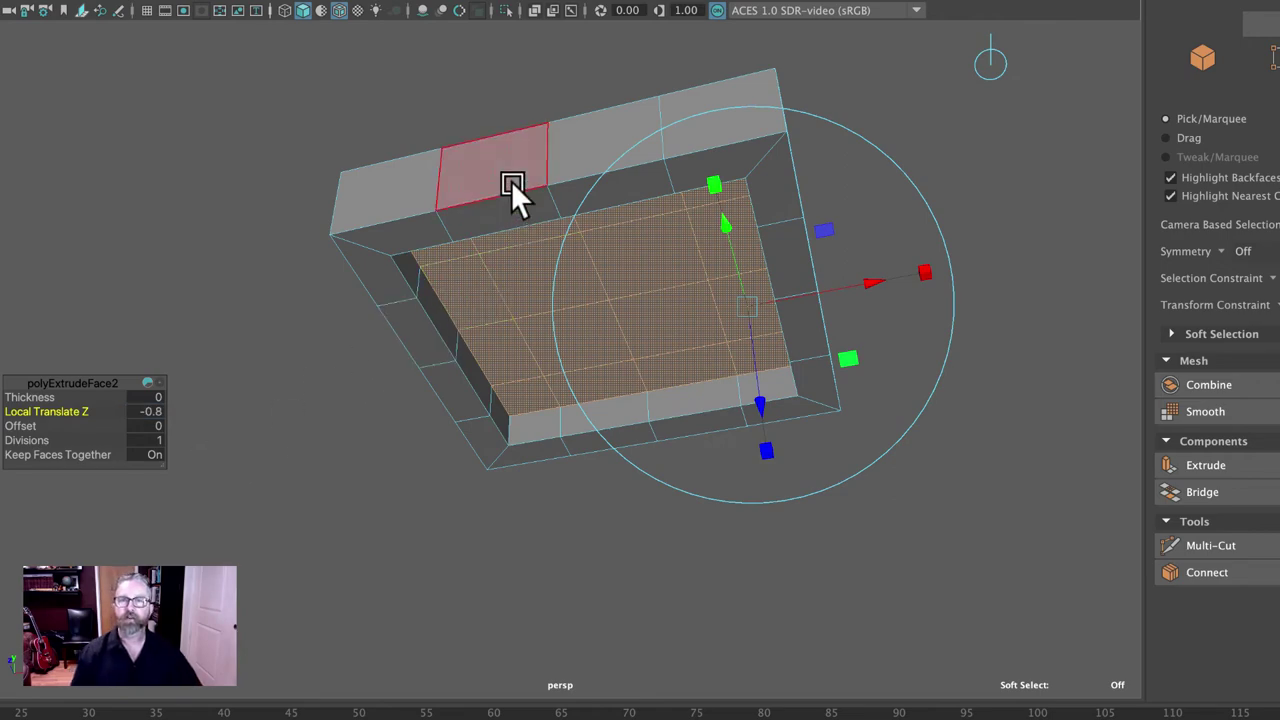
pyautogui.moveTo(511, 181); pyautogui.dragTo(561, 164, button='right')
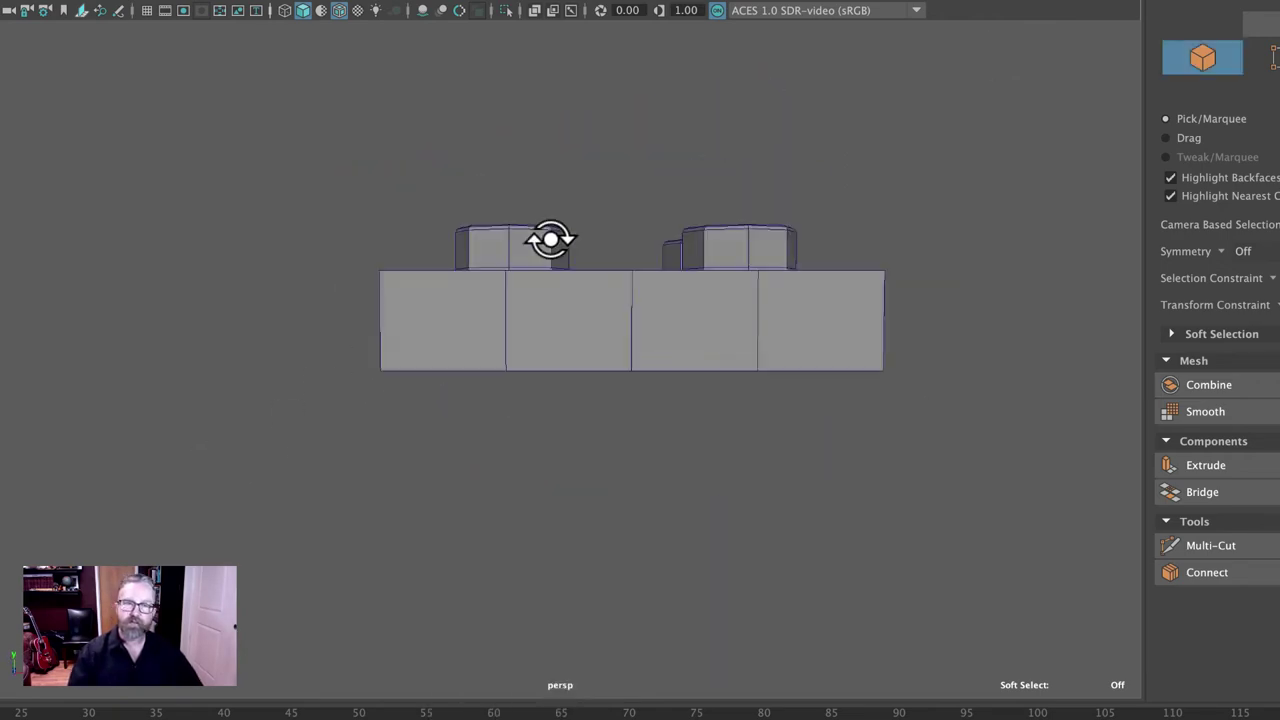
# Select the edges around the plate's top perimeter in edge selection, checking them in wireframe display before restoring shaded display
pyautogui.keyDown('alt'); pyautogui.moveTo(543, 243); pyautogui.dragTo(547, 276); pyautogui.keyUp('alt')
pyautogui.click(537, 316)
pyautogui.keyDown('alt'); pyautogui.moveTo(537, 316); pyautogui.dragTo(471, 366, button='middle'); pyautogui.keyUp('alt')
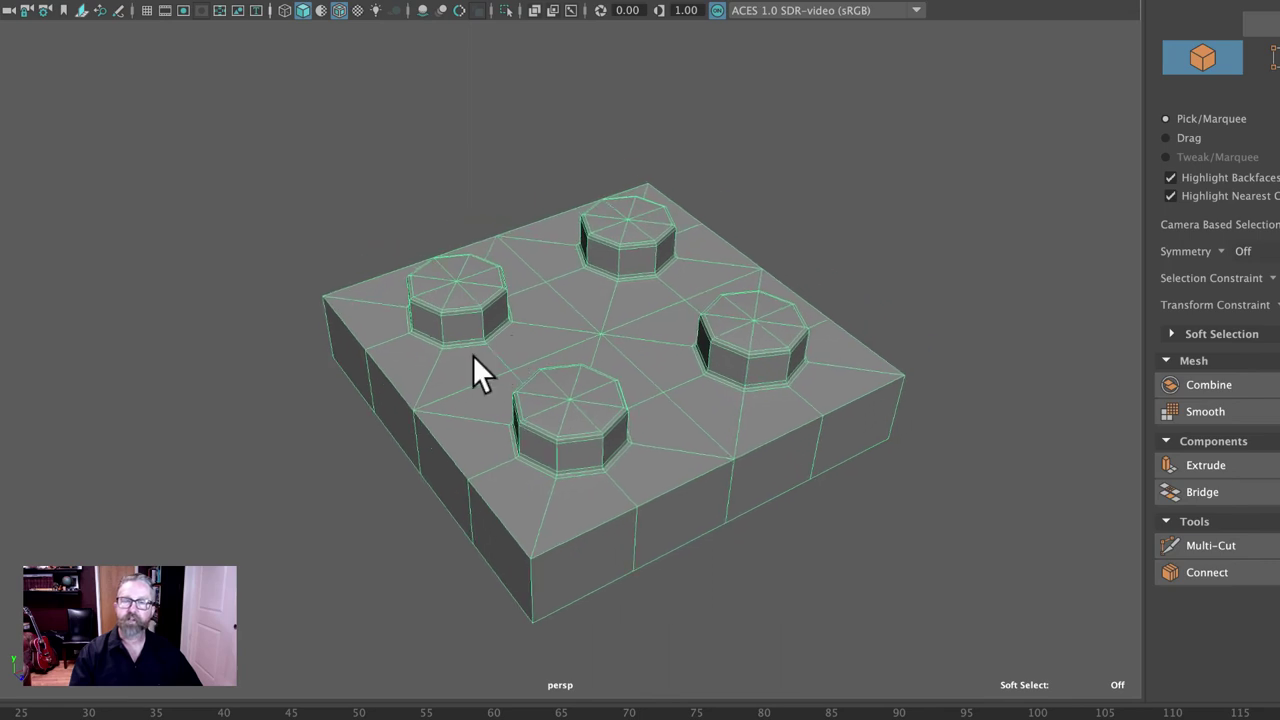
pyautogui.keyDown('alt'); pyautogui.moveTo(471, 366); pyautogui.dragTo(560, 346, button='right'); pyautogui.keyUp('alt')
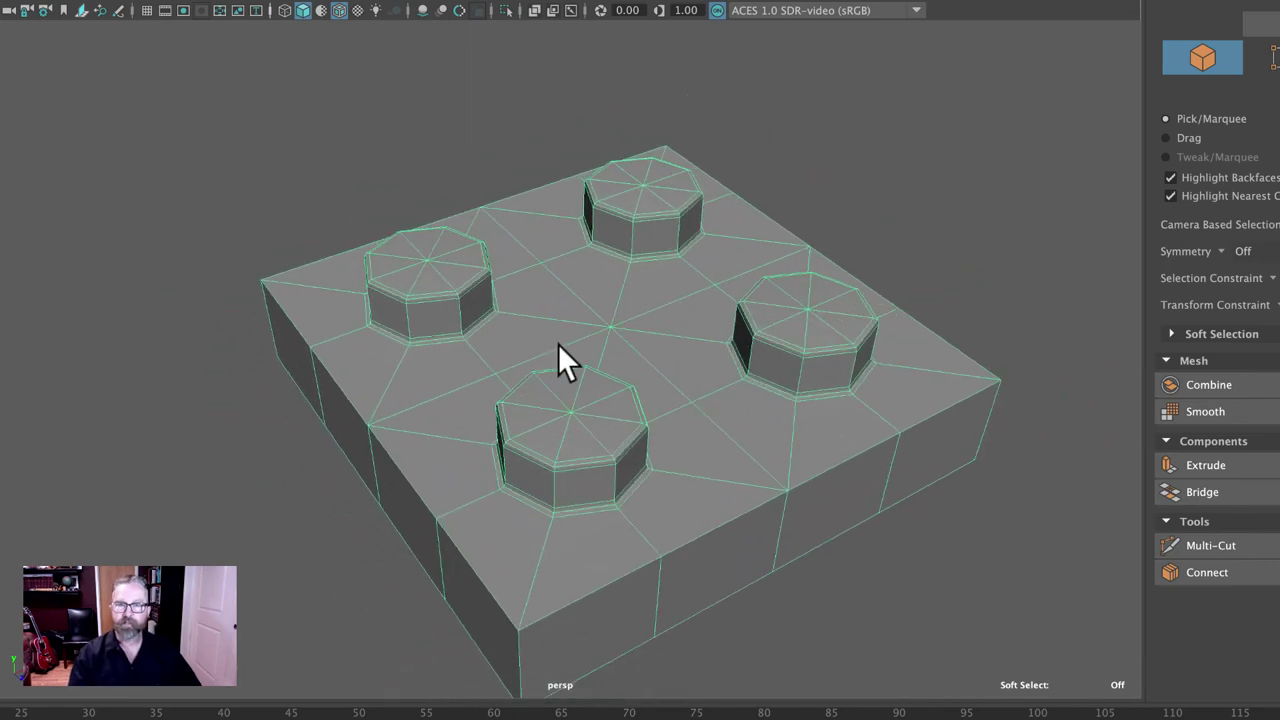
pyautogui.keyDown('alt'); pyautogui.moveTo(560, 346); pyautogui.dragTo(574, 314); pyautogui.keyUp('alt')
pyautogui.moveTo(575, 316); pyautogui.dragTo(574, 166, button='right')
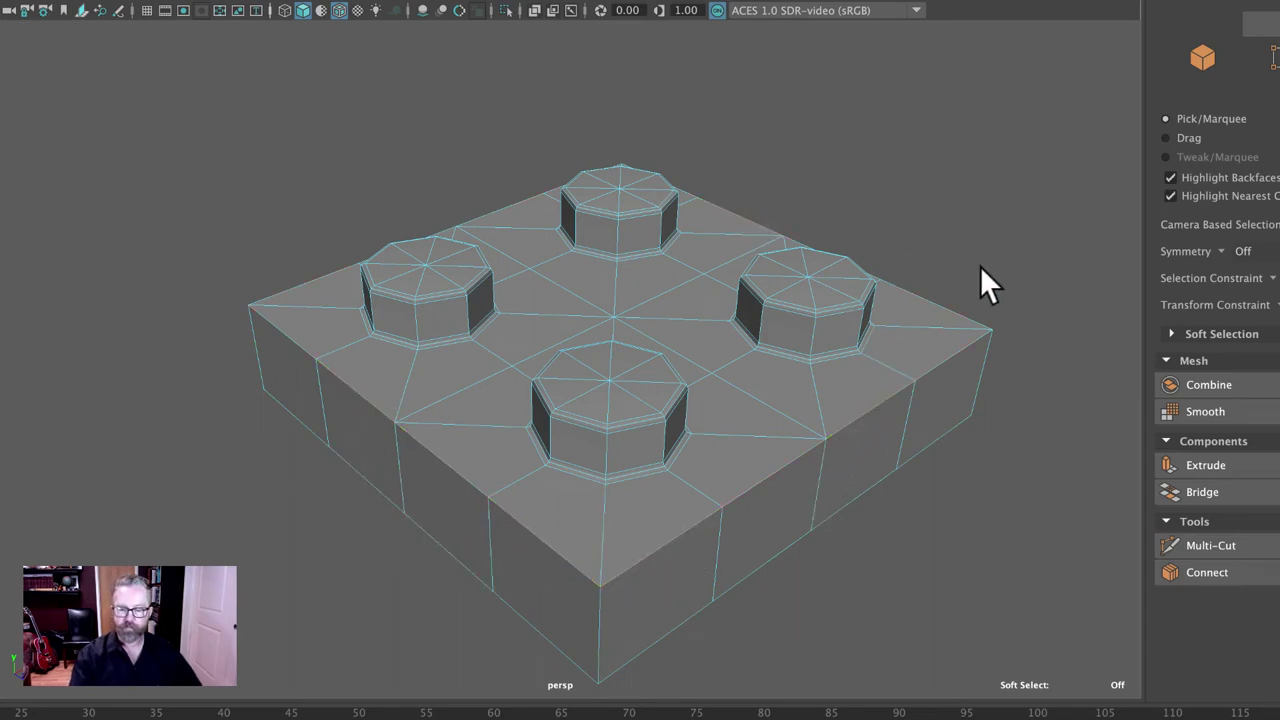
pyautogui.press('4')
pyautogui.keyDown('alt'); pyautogui.moveTo(1023, 514); pyautogui.dragTo(993, 541); pyautogui.keyUp('alt')
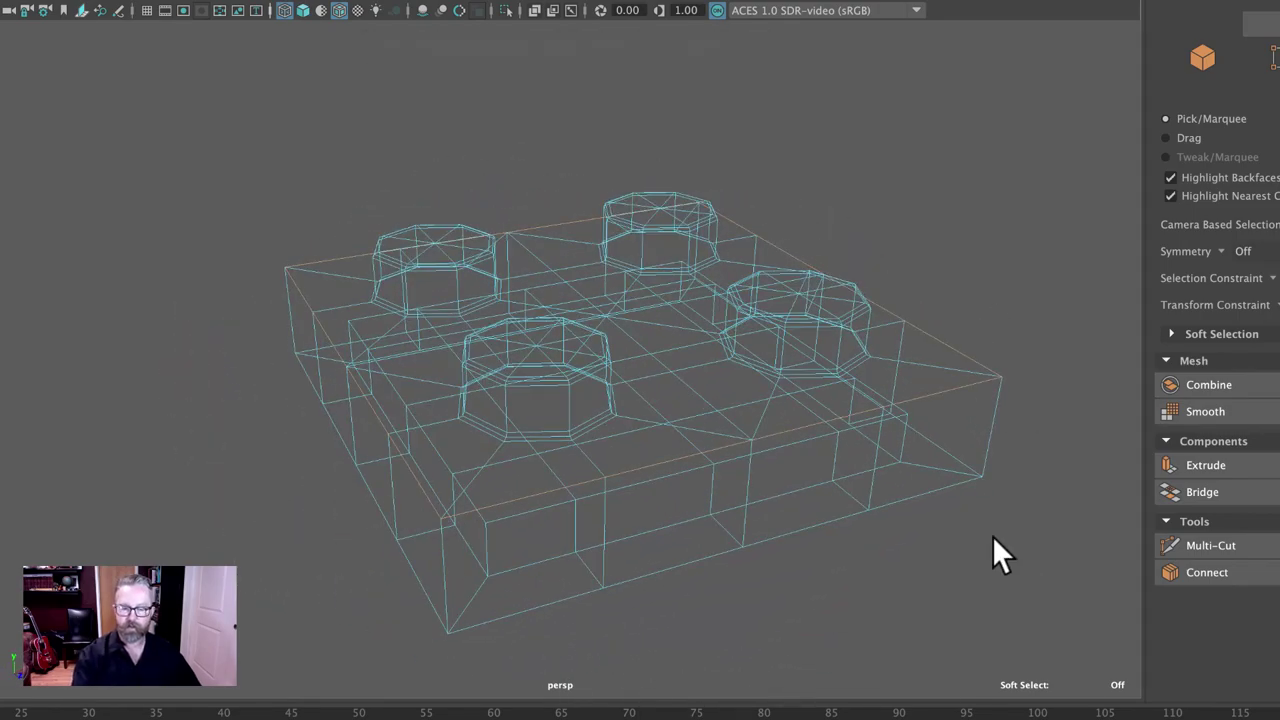
pyautogui.press('5')
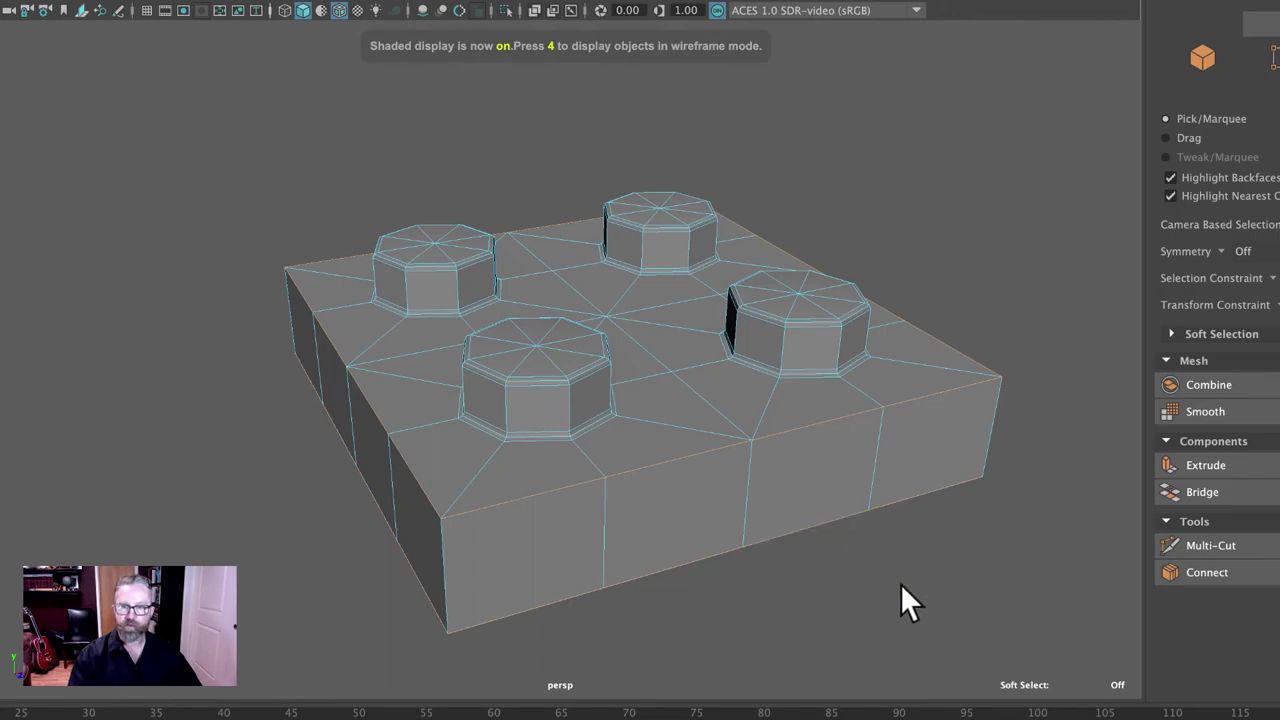
# Add the edge loops around the underside's outer rim, the recess opening and the recess floor to the selection
pyautogui.keyDown('alt'); pyautogui.moveTo(903, 600); pyautogui.dragTo(893, 522); pyautogui.keyUp('alt')
pyautogui.click(524, 120)
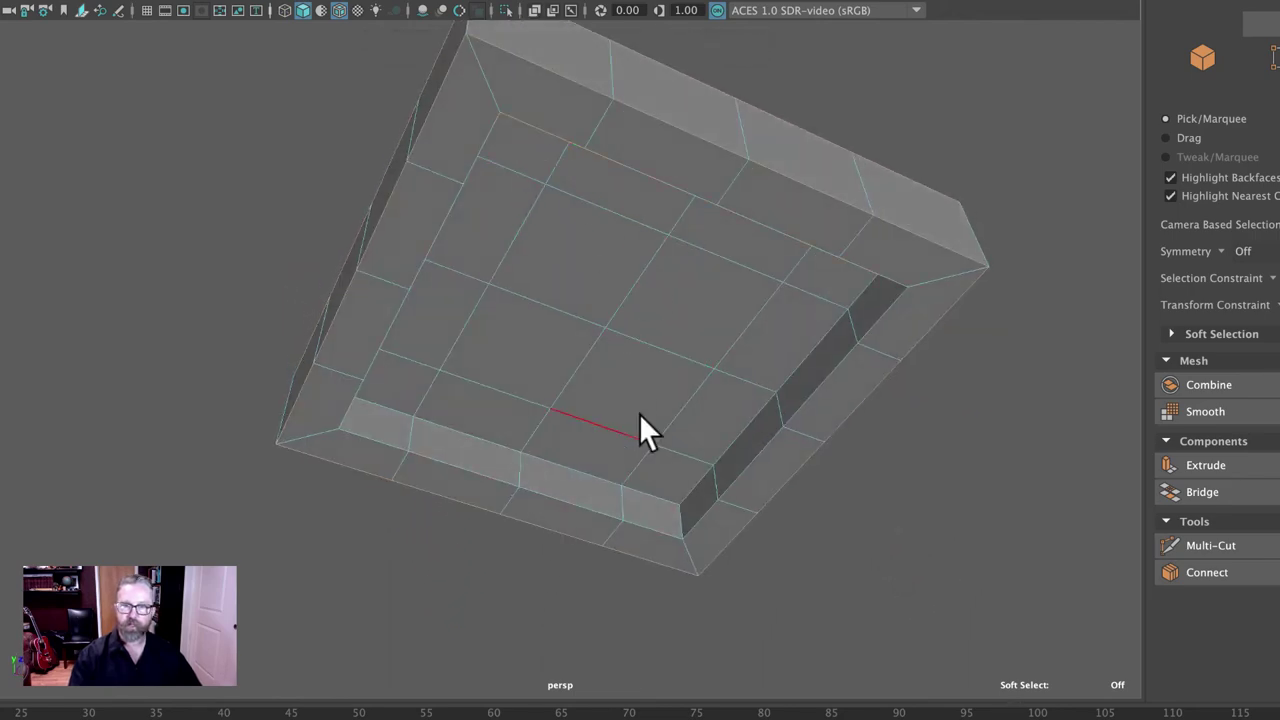
pyautogui.keyDown('alt'); pyautogui.moveTo(743, 250); pyautogui.dragTo(650, 221); pyautogui.keyUp('alt')
pyautogui.click(650, 221)
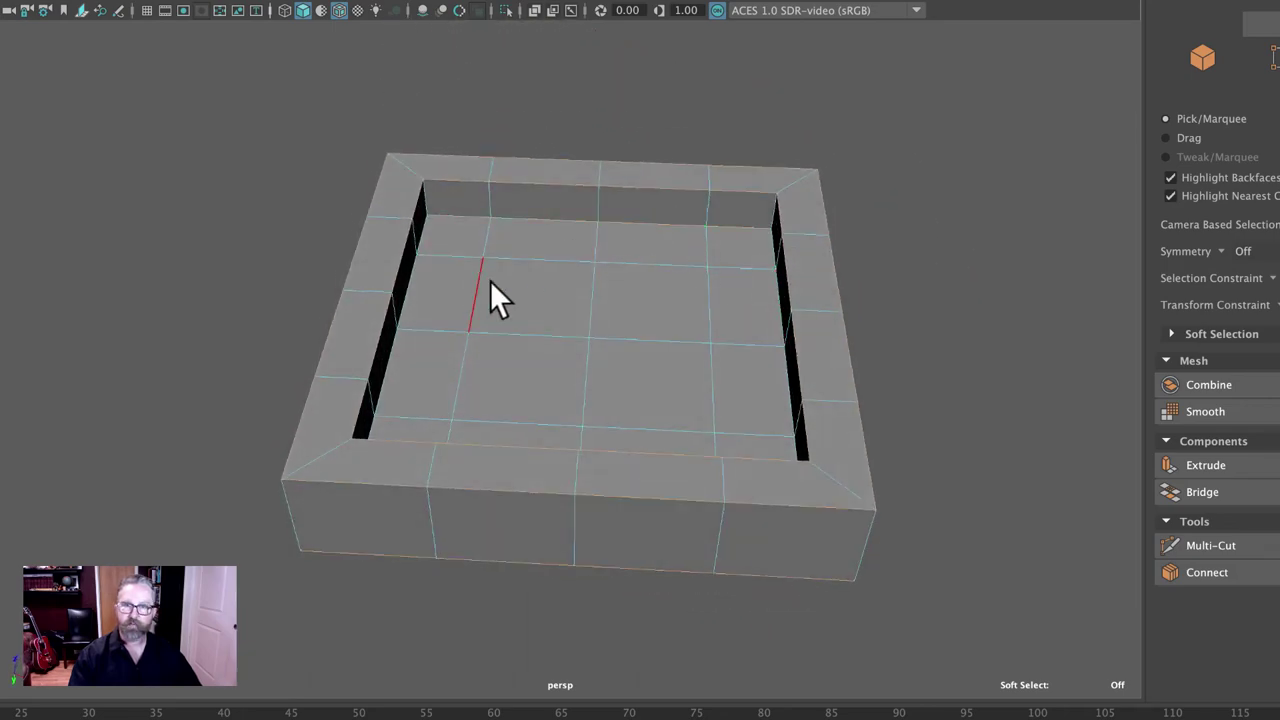
pyautogui.keyDown('alt'); pyautogui.moveTo(490, 280); pyautogui.dragTo(661, 484); pyautogui.keyUp('alt')
pyautogui.keyDown('alt'); pyautogui.moveTo(668, 506); pyautogui.dragTo(651, 371); pyautogui.keyUp('alt')
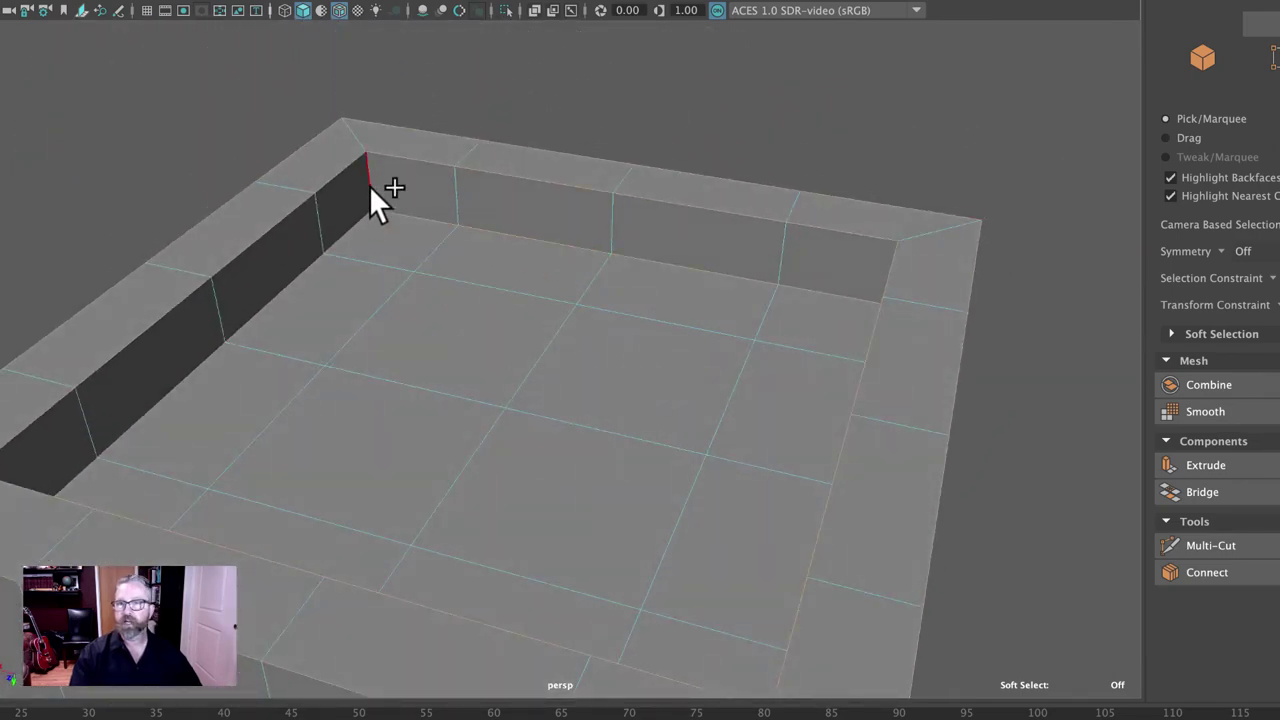
# Add the vertical corner edges inside the recess to the edge selection
pyautogui.keyDown('alt'); pyautogui.moveTo(369, 185); pyautogui.dragTo(791, 343); pyautogui.keyUp('alt')
pyautogui.keyDown('alt'); pyautogui.moveTo(586, 220); pyautogui.dragTo(681, 278); pyautogui.keyUp('alt')
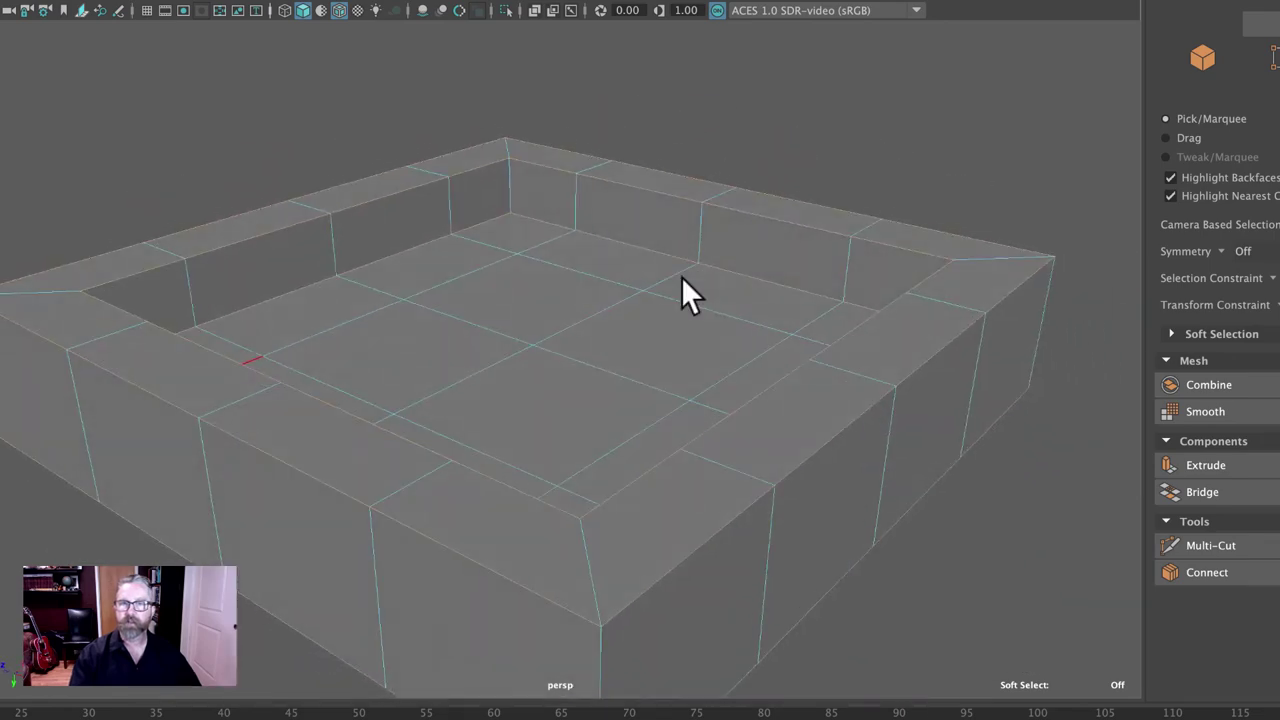
pyautogui.keyDown('alt'); pyautogui.moveTo(589, 240); pyautogui.dragTo(360, 330); pyautogui.keyUp('alt')
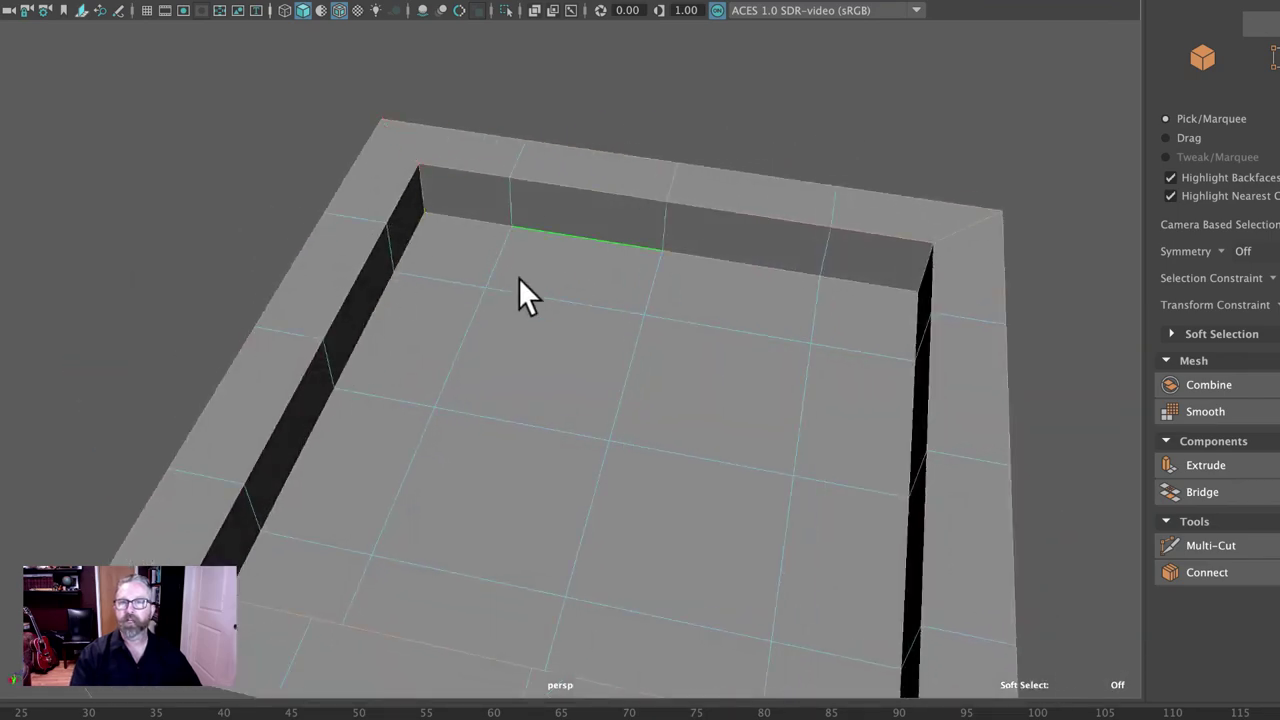
pyautogui.keyDown('alt'); pyautogui.moveTo(518, 278); pyautogui.dragTo(286, 214); pyautogui.keyUp('alt')
# Add the plate's four outer vertical corner edges to the edge selection
pyautogui.keyDown('alt'); pyautogui.moveTo(463, 223); pyautogui.dragTo(443, 331); pyautogui.keyUp('alt')
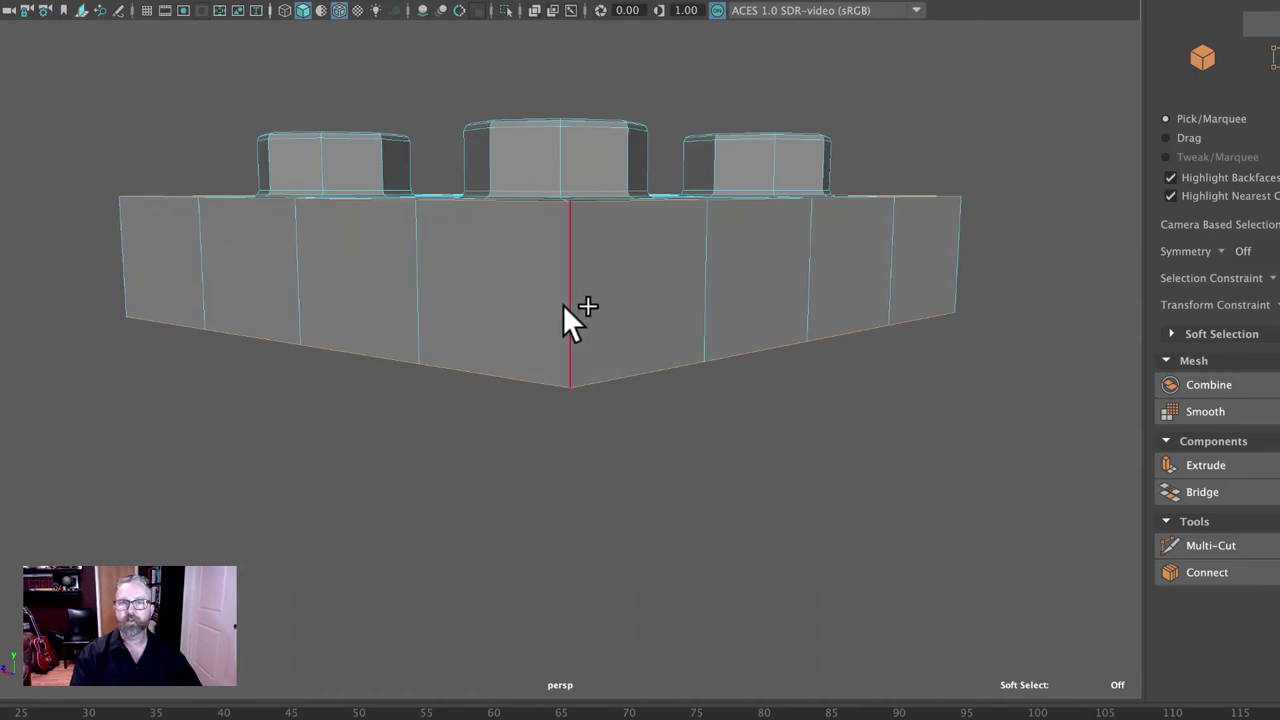
pyautogui.keyDown('alt'); pyautogui.moveTo(562, 304); pyautogui.dragTo(740, 386); pyautogui.keyUp('alt')
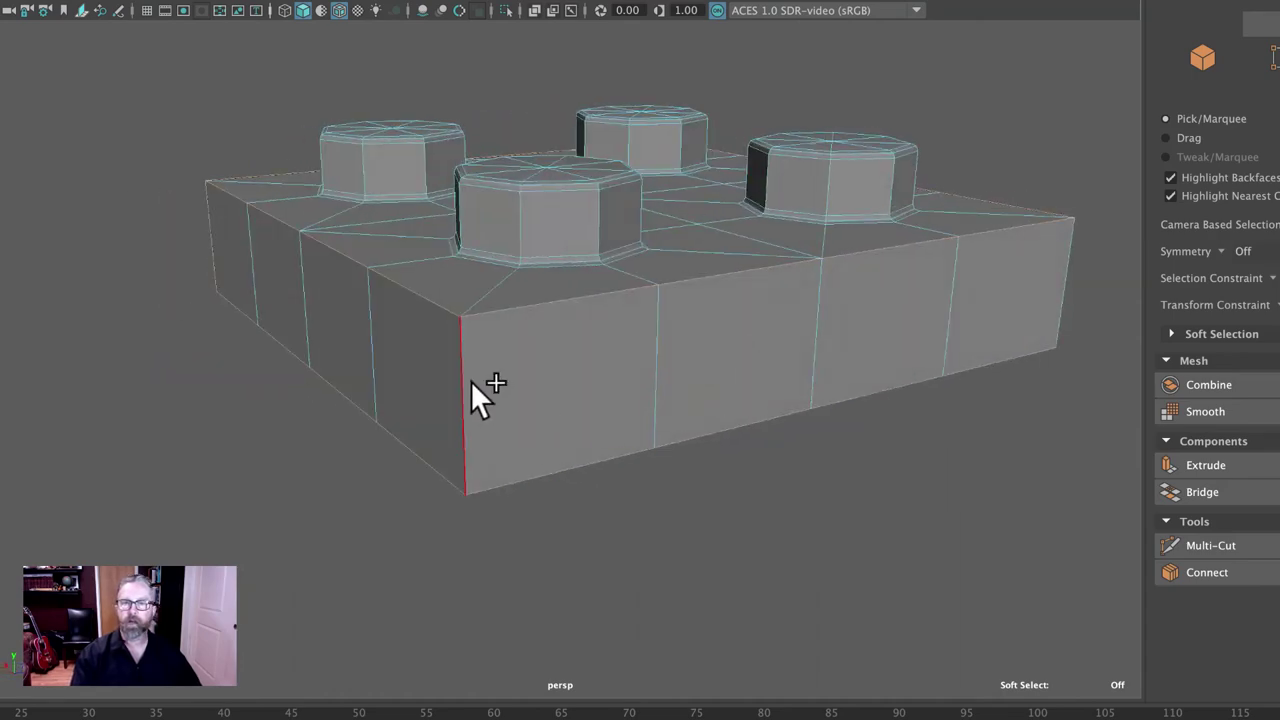
pyautogui.keyDown('alt'); pyautogui.moveTo(473, 381); pyautogui.dragTo(786, 420); pyautogui.keyUp('alt')
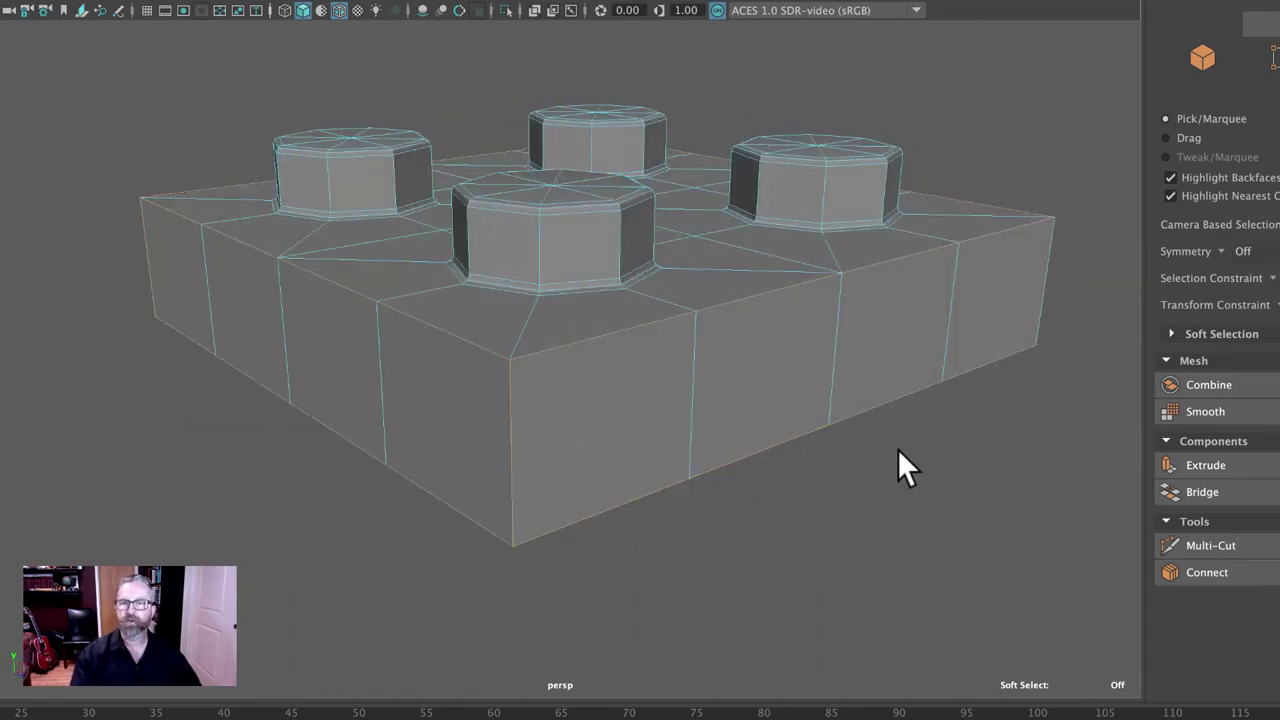
pyautogui.keyDown('alt'); pyautogui.moveTo(897, 450); pyautogui.dragTo(803, 463); pyautogui.keyUp('alt')
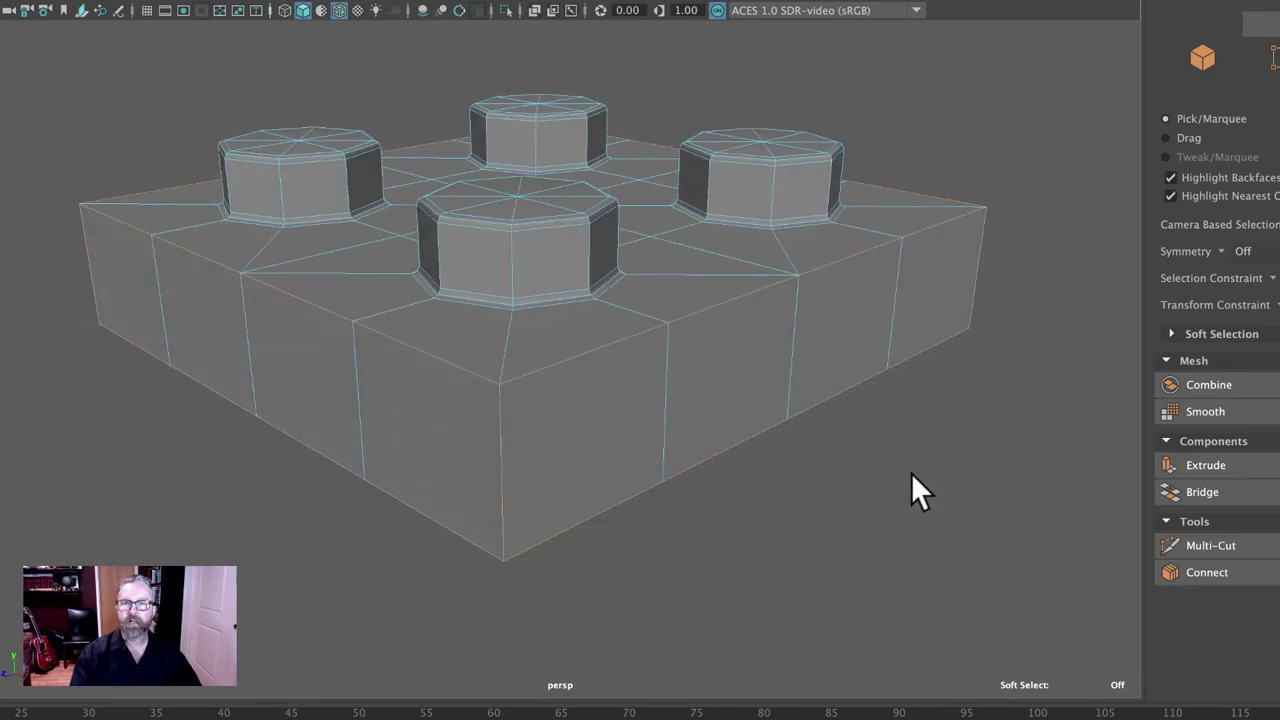
pyautogui.keyDown('alt'); pyautogui.moveTo(911, 473); pyautogui.dragTo(807, 462, button='right'); pyautogui.keyUp('alt')
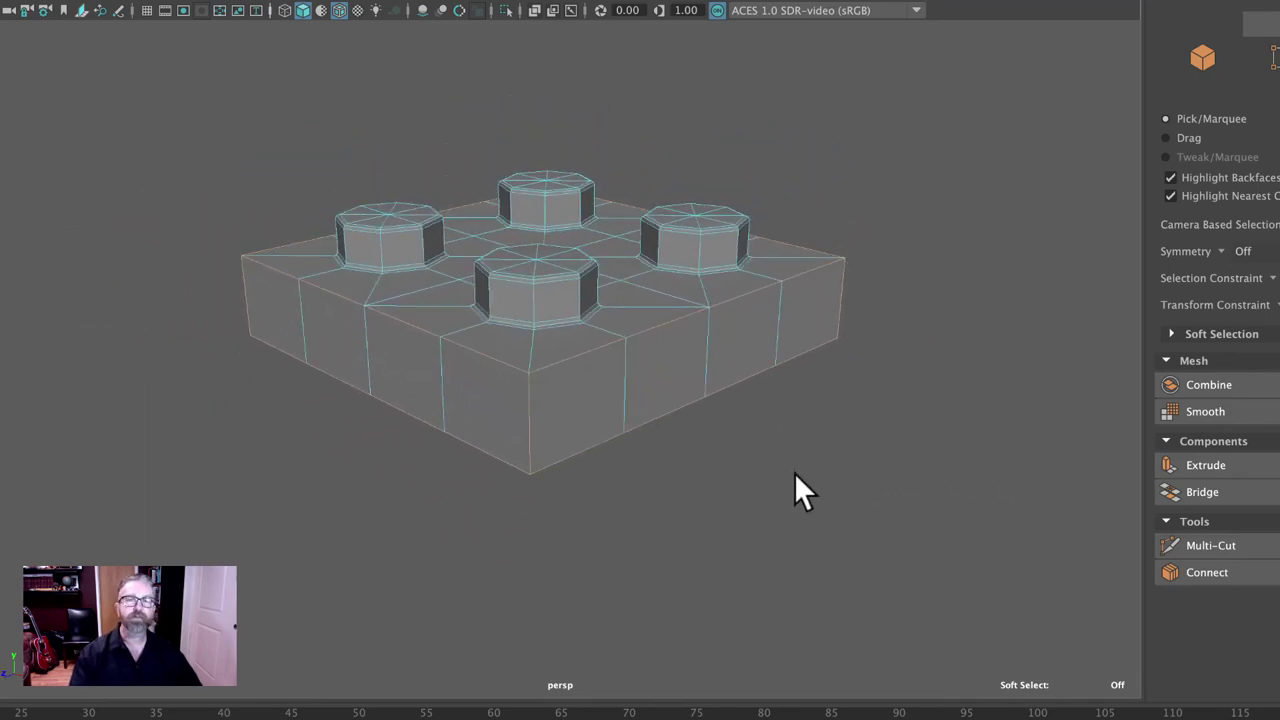
pyautogui.keyDown('alt'); pyautogui.moveTo(794, 473); pyautogui.dragTo(996, 460); pyautogui.keyUp('alt')
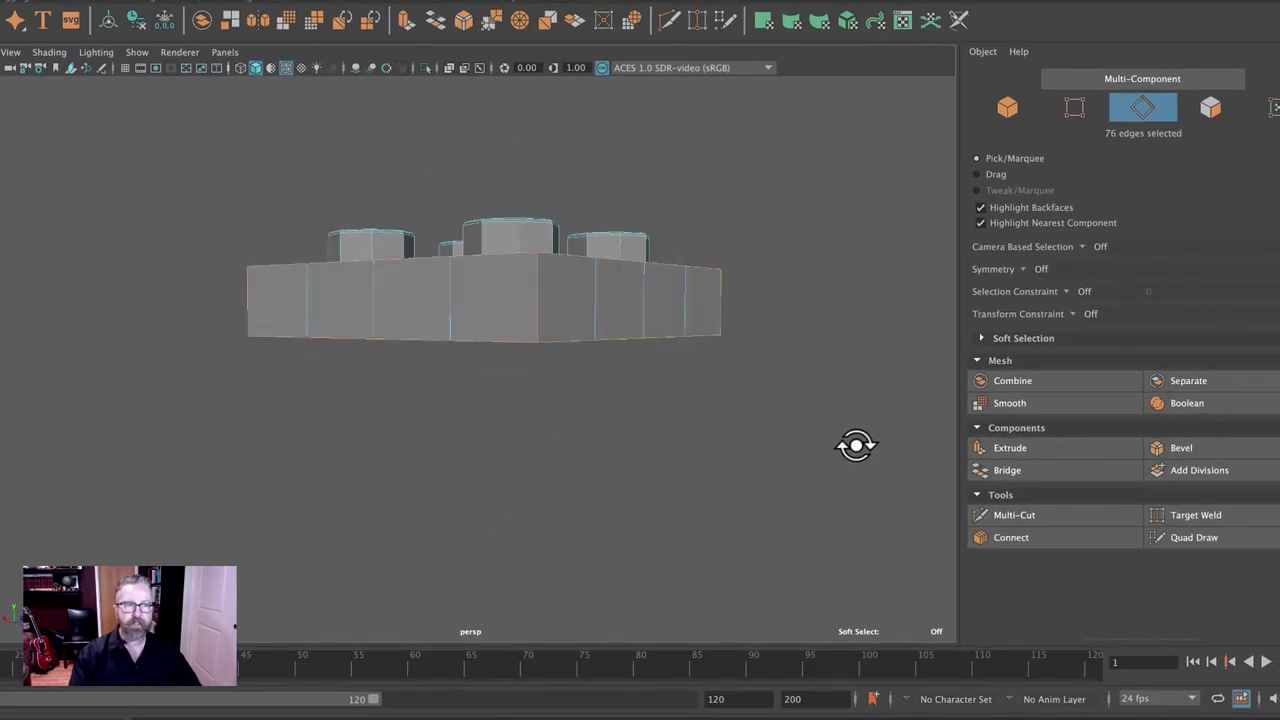
pyautogui.keyDown('alt'); pyautogui.moveTo(856, 446); pyautogui.dragTo(956, 480); pyautogui.keyUp('alt')
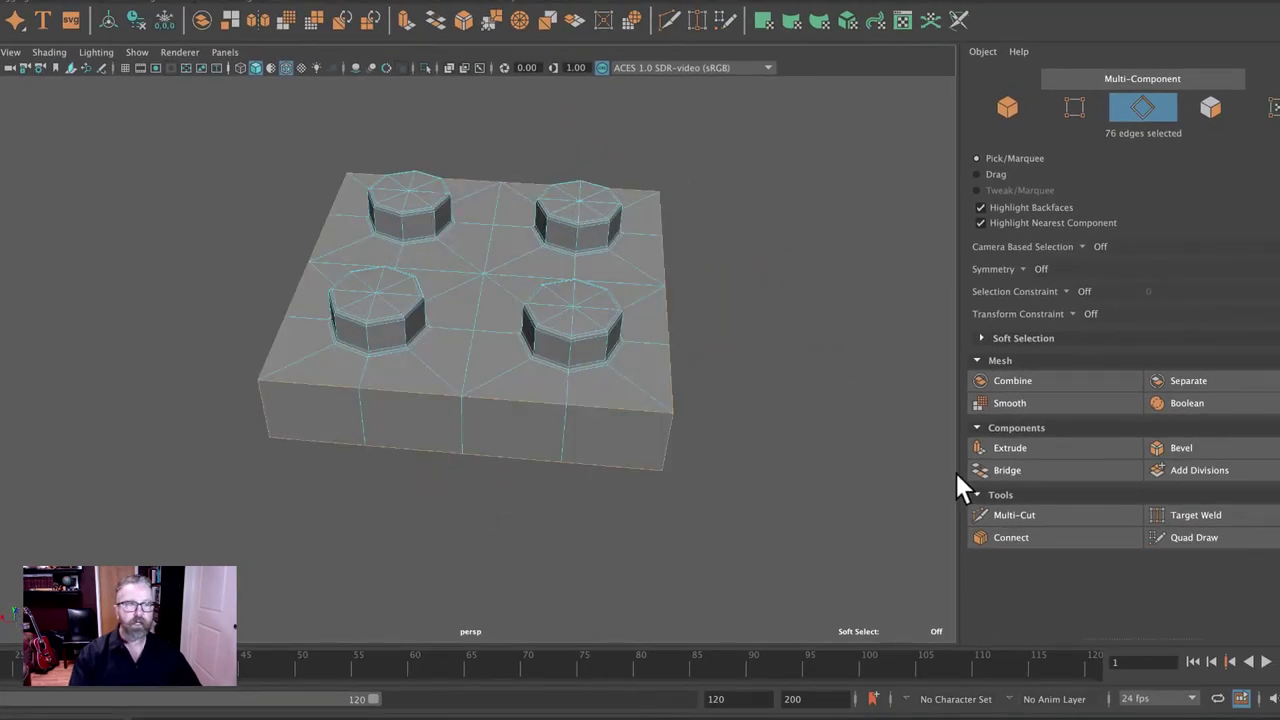
# Bevel the selected edges with a fraction of 0.1 and 2 segments
pyautogui.click(1217, 443)
pyautogui.click(86, 390)
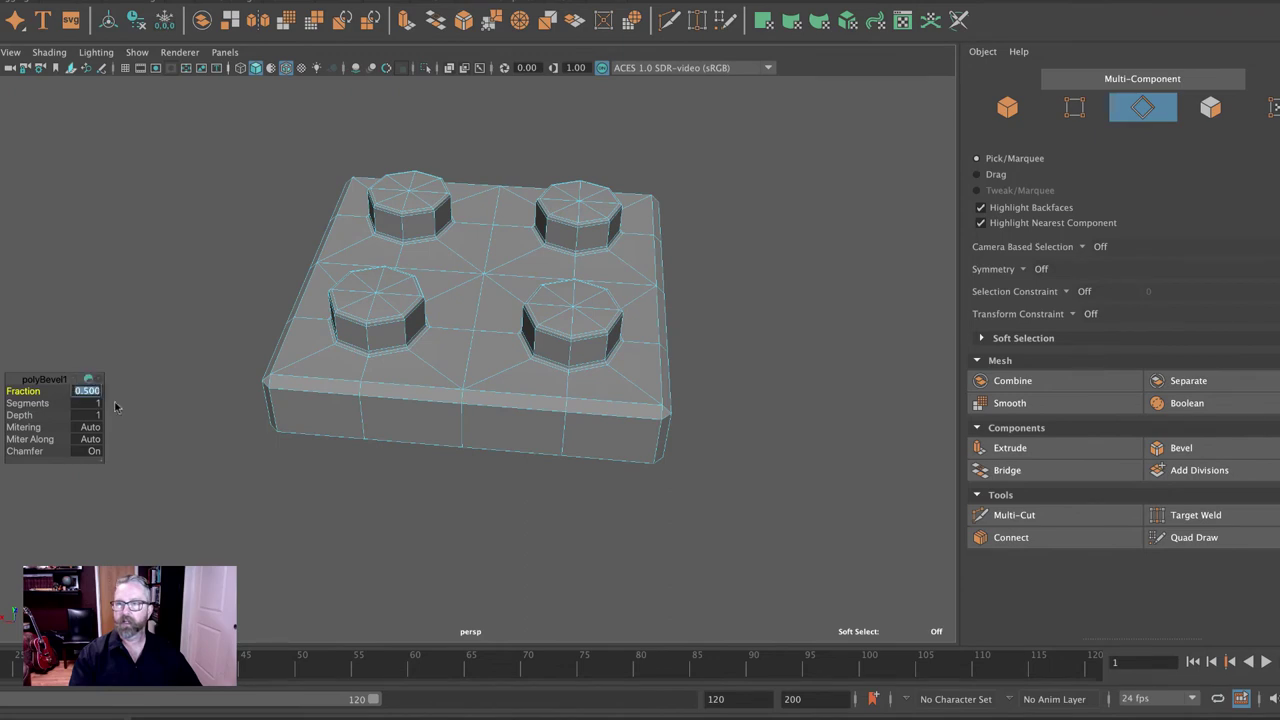
pyautogui.write('0.1')
pyautogui.press('Return')
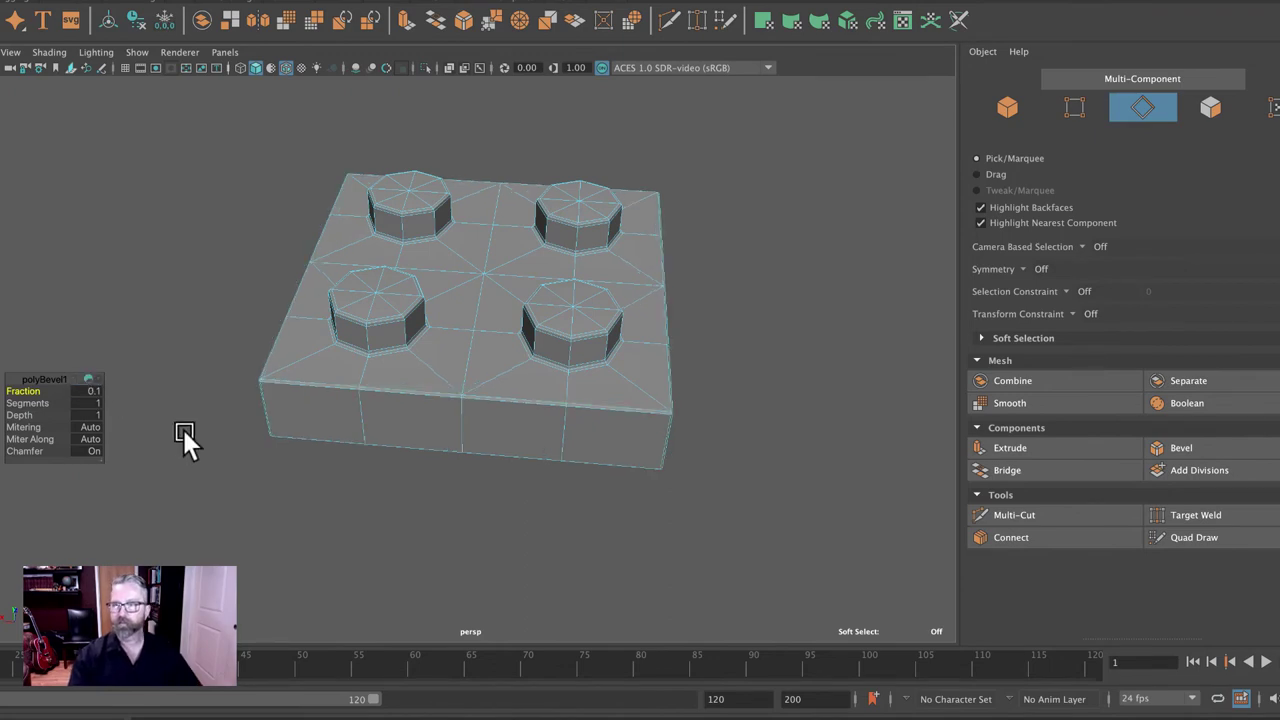
pyautogui.click(84, 402)
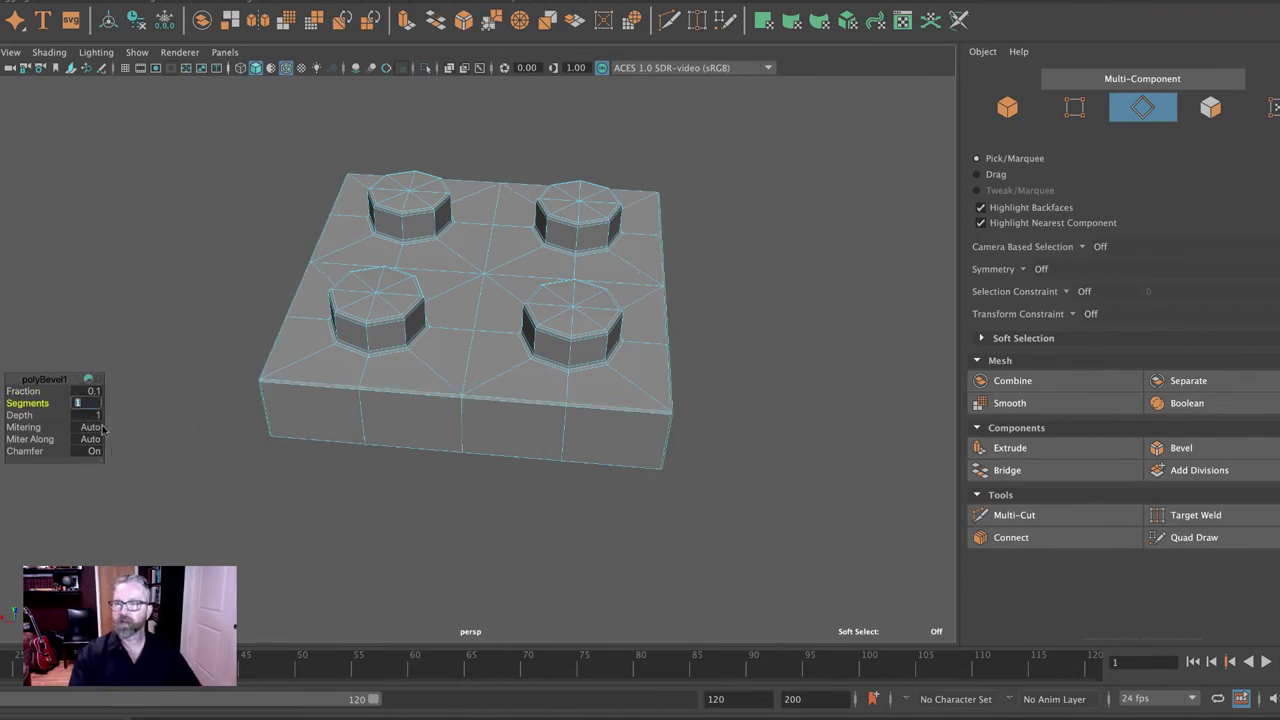
pyautogui.write('2')
pyautogui.press('Return')
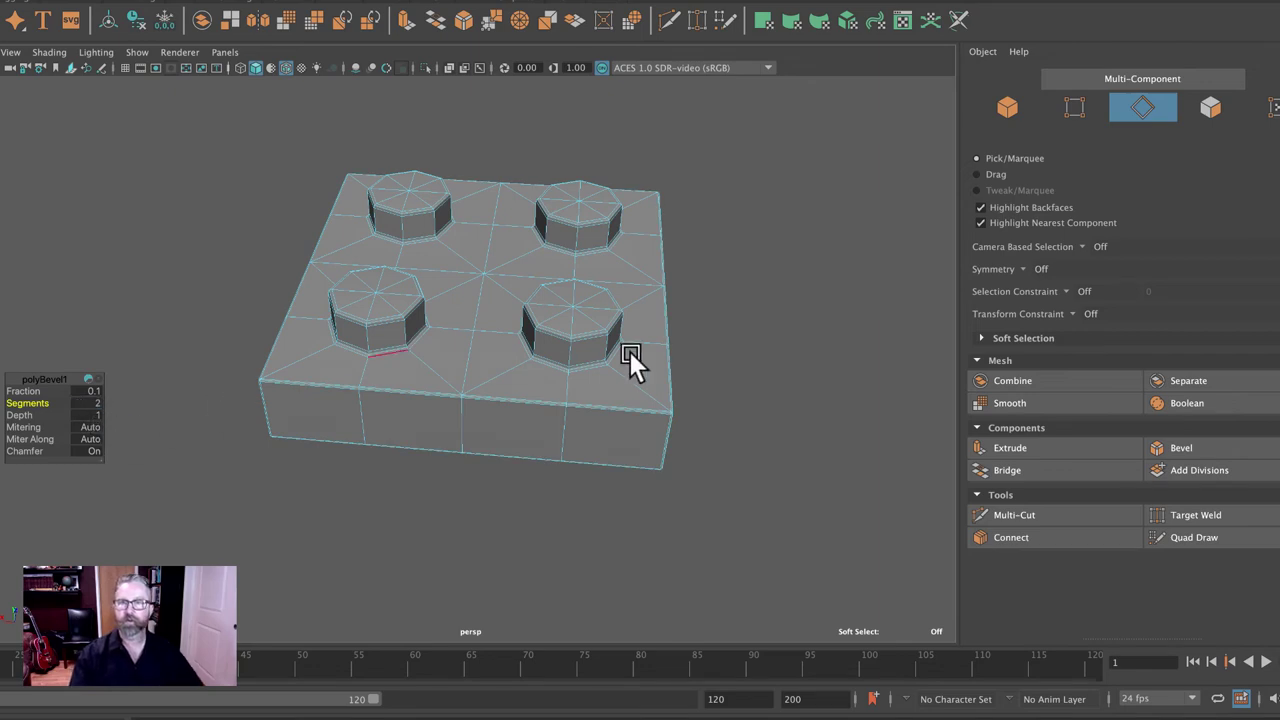
# Return to object mode, show the beveled plate in smooth preview, and inspect it from below and above
pyautogui.moveTo(491, 291); pyautogui.dragTo(665, 292, button='right')
pyautogui.keyDown('alt'); pyautogui.moveTo(746, 354); pyautogui.dragTo(577, 304); pyautogui.keyUp('alt')
pyautogui.click(577, 304)
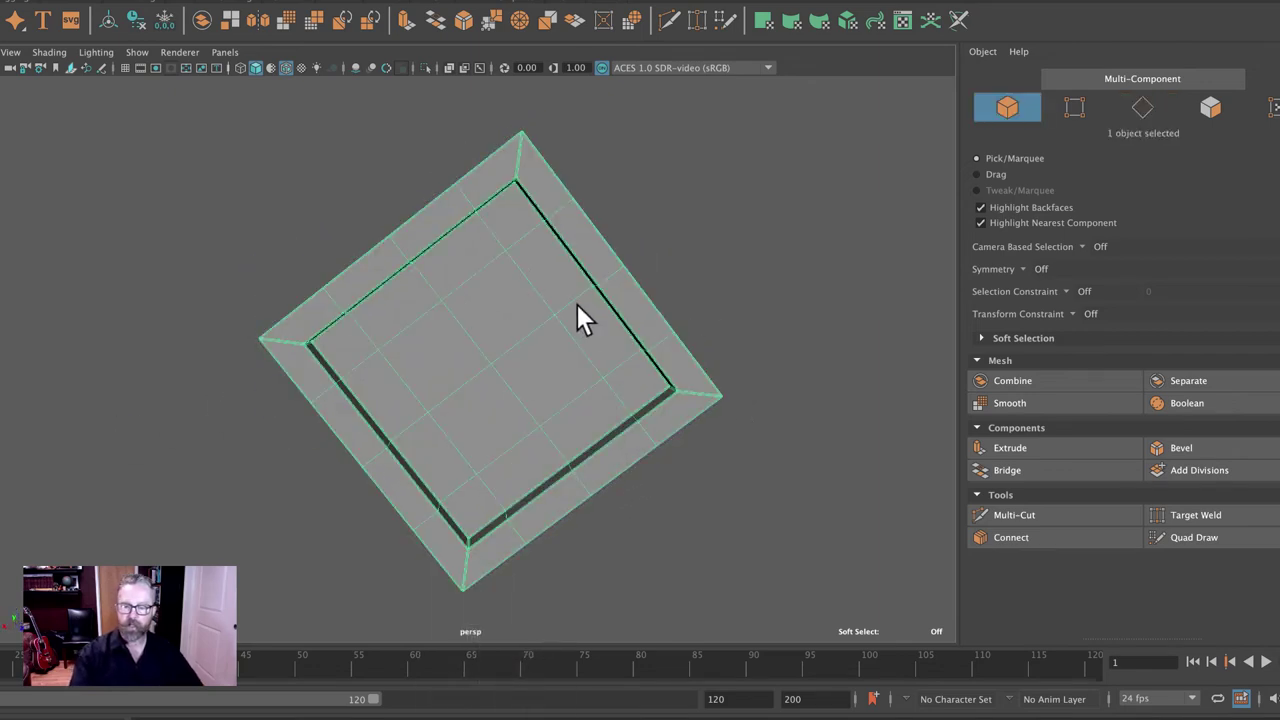
pyautogui.click(740, 270)
pyautogui.keyDown('alt'); pyautogui.moveTo(742, 275); pyautogui.dragTo(918, 293); pyautogui.keyUp('alt')
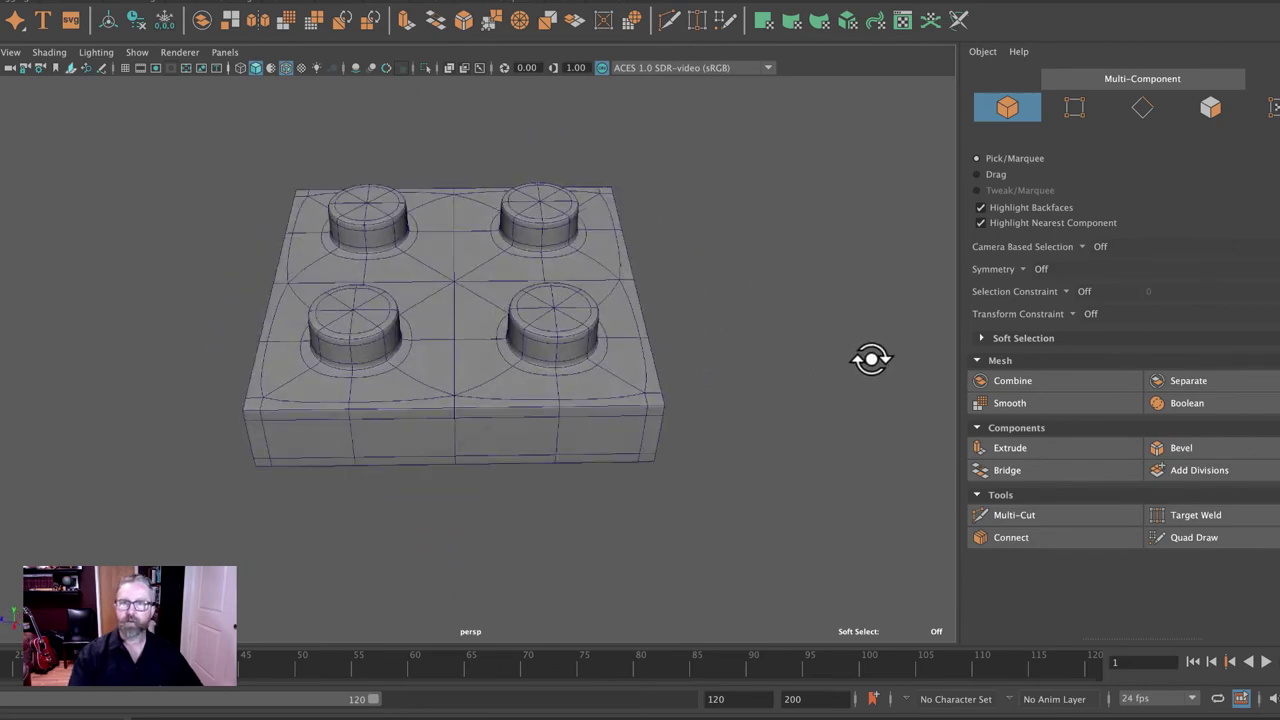
pyautogui.keyDown('alt'); pyautogui.moveTo(871, 360); pyautogui.dragTo(704, 386); pyautogui.keyUp('alt')
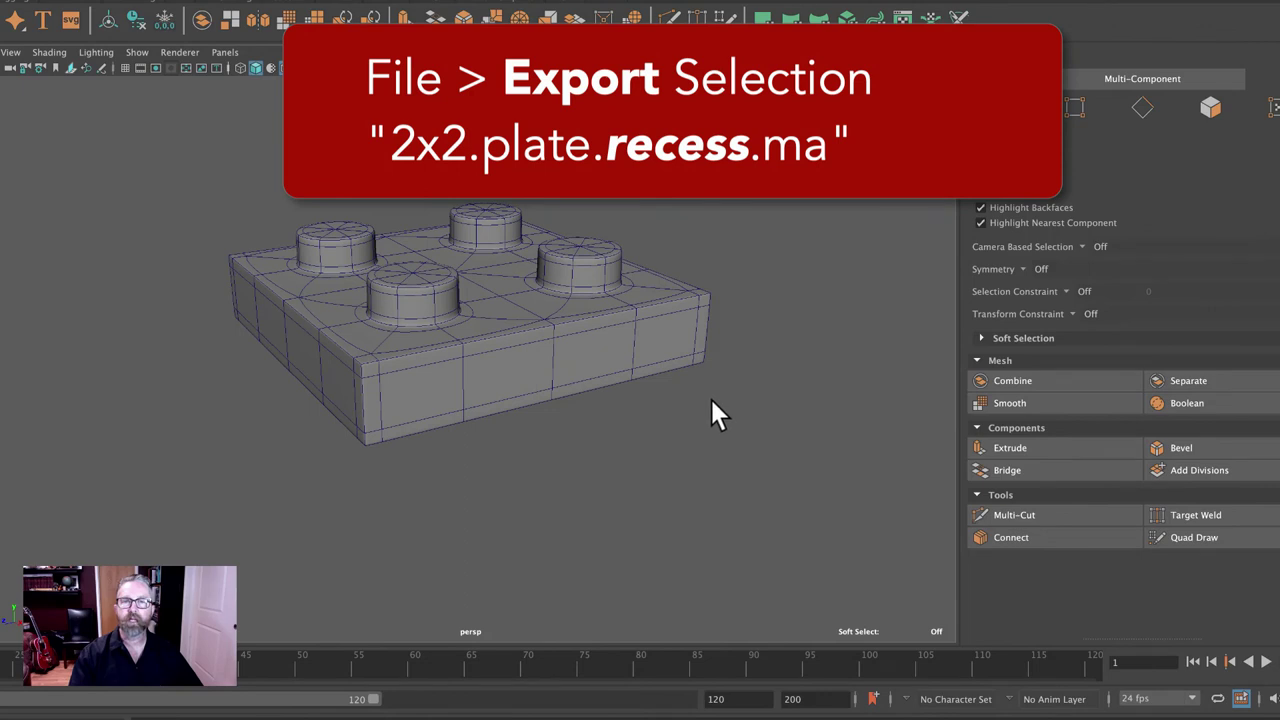
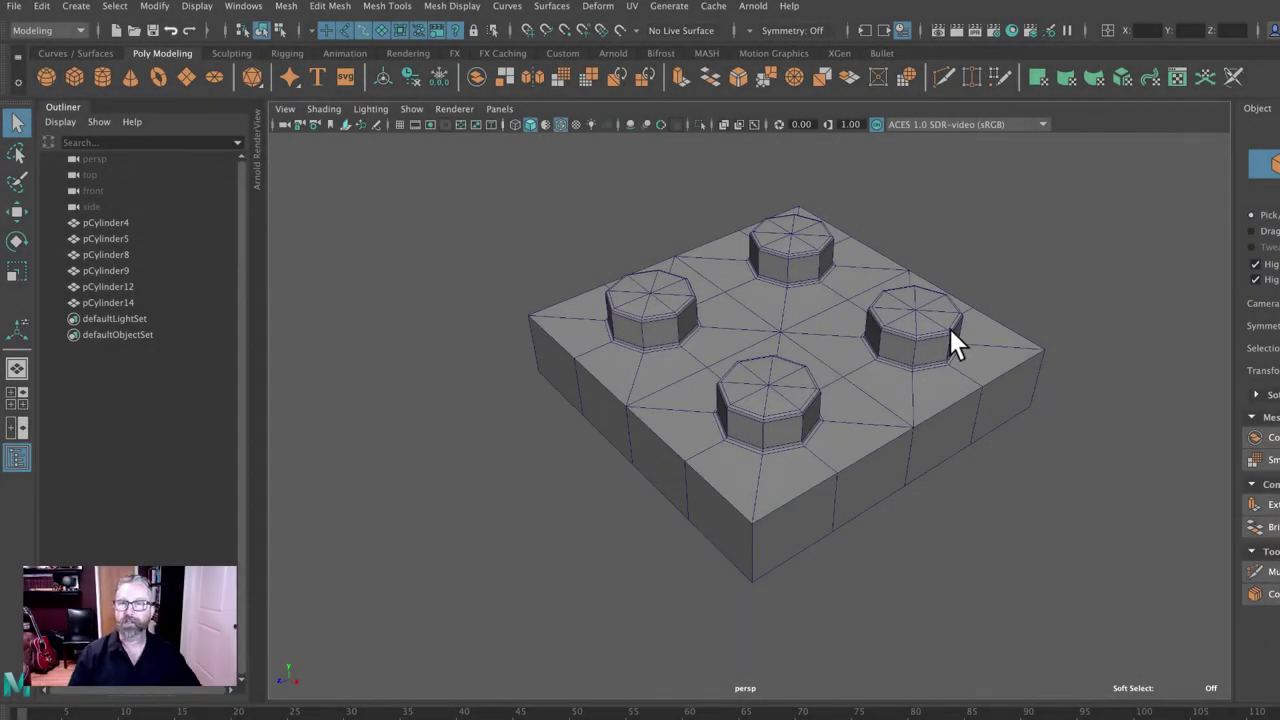
pyautogui.click(22, 7)
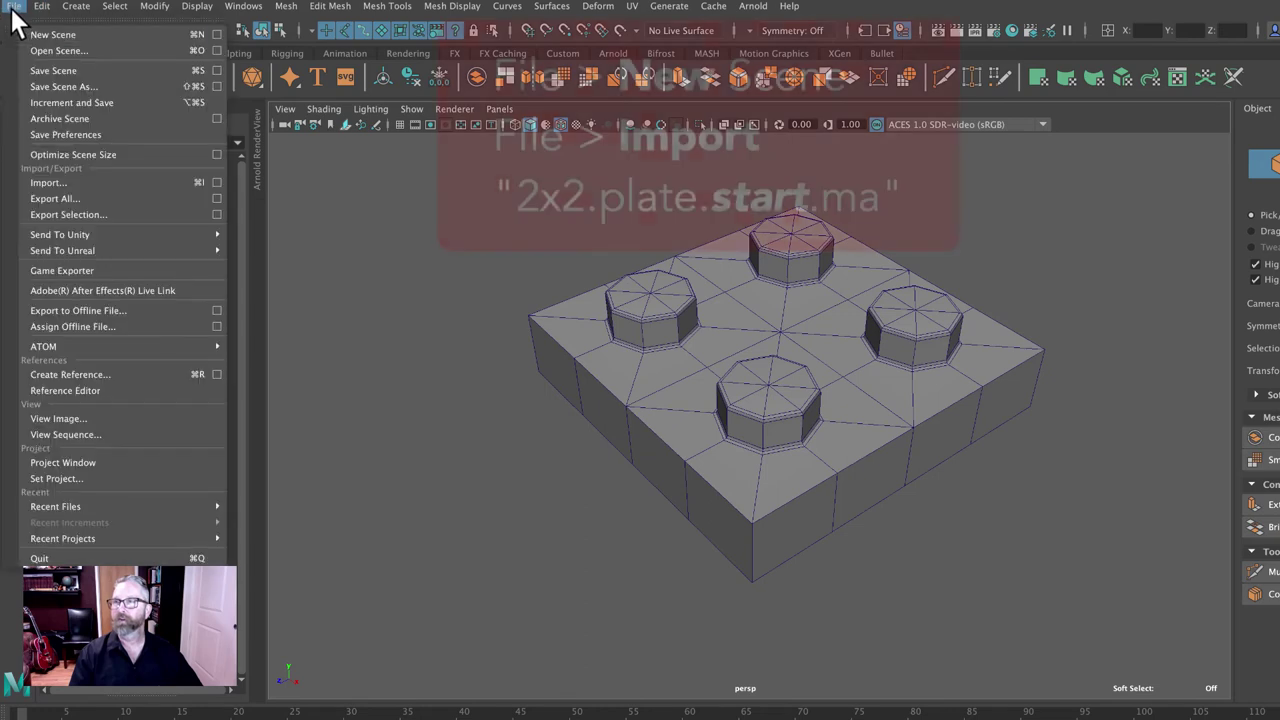
pyautogui.moveTo(76, 6)
pyautogui.moveTo(16, 7)
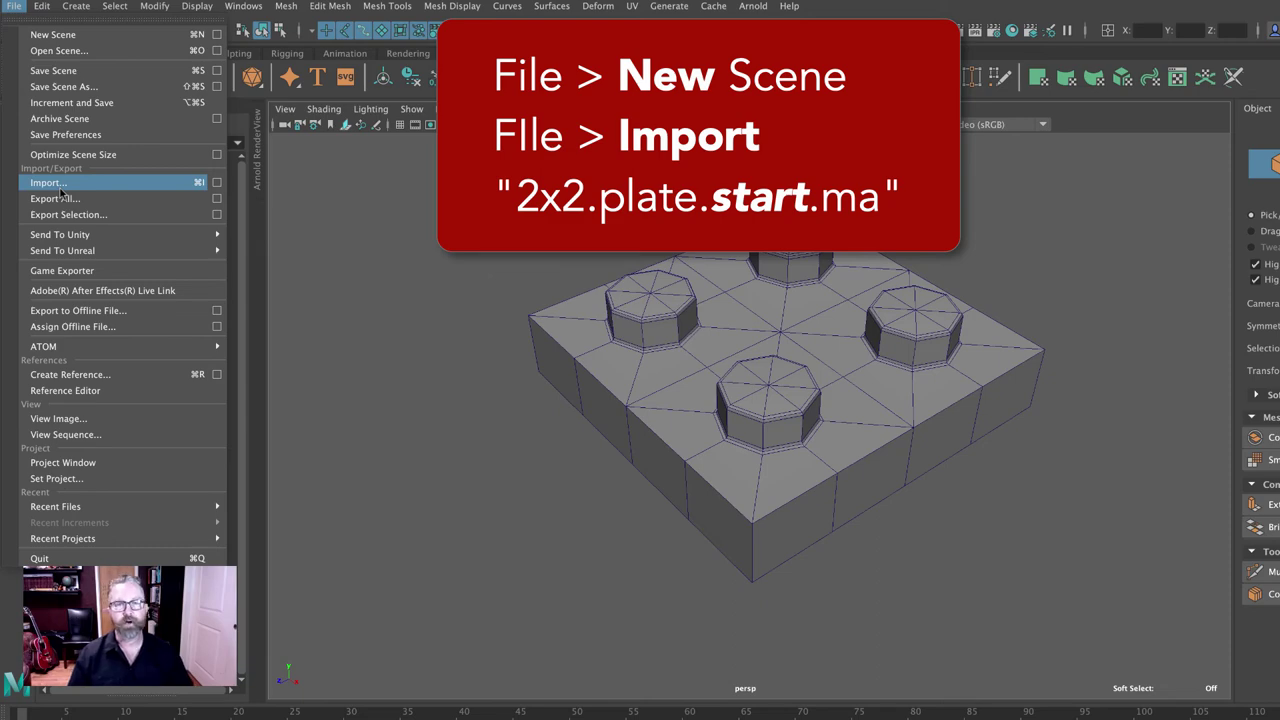
pyautogui.click(1131, 110)
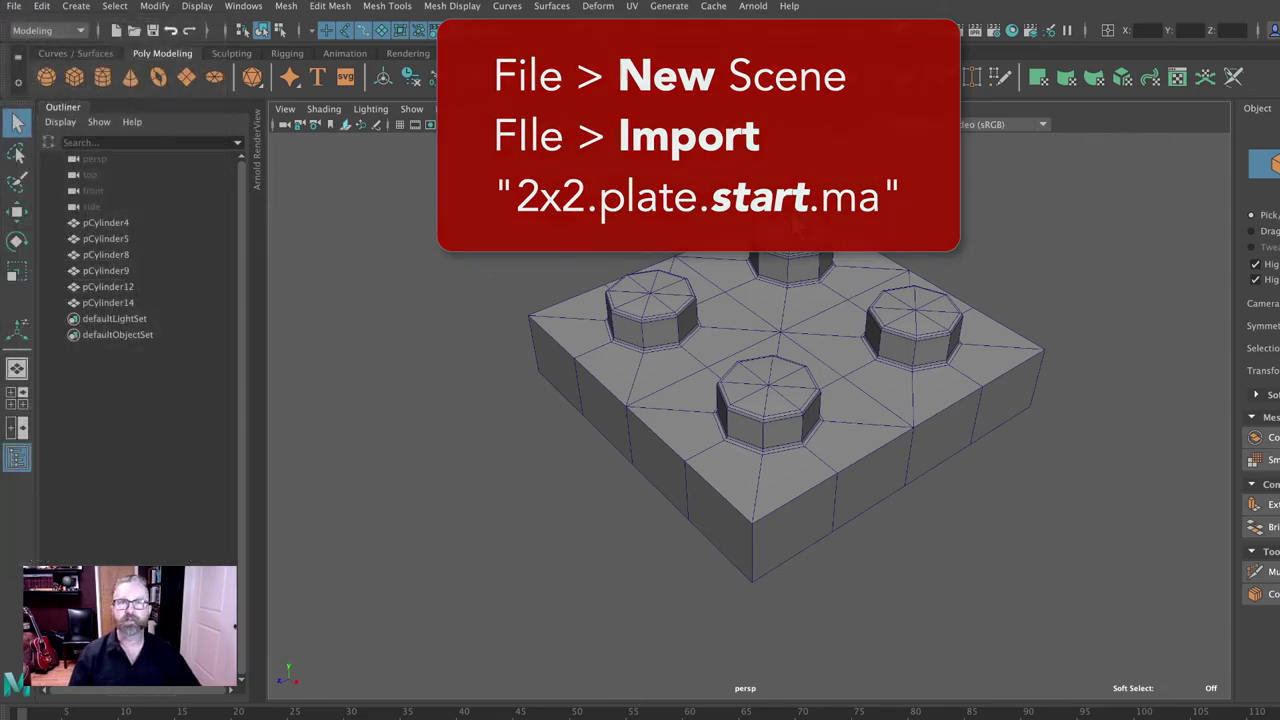
# Select the unbeveled plate in the top view with wireframe shown over shading, and activate the Move tool
pyautogui.press('space')
pyautogui.press('space')
pyautogui.click(635, 322)
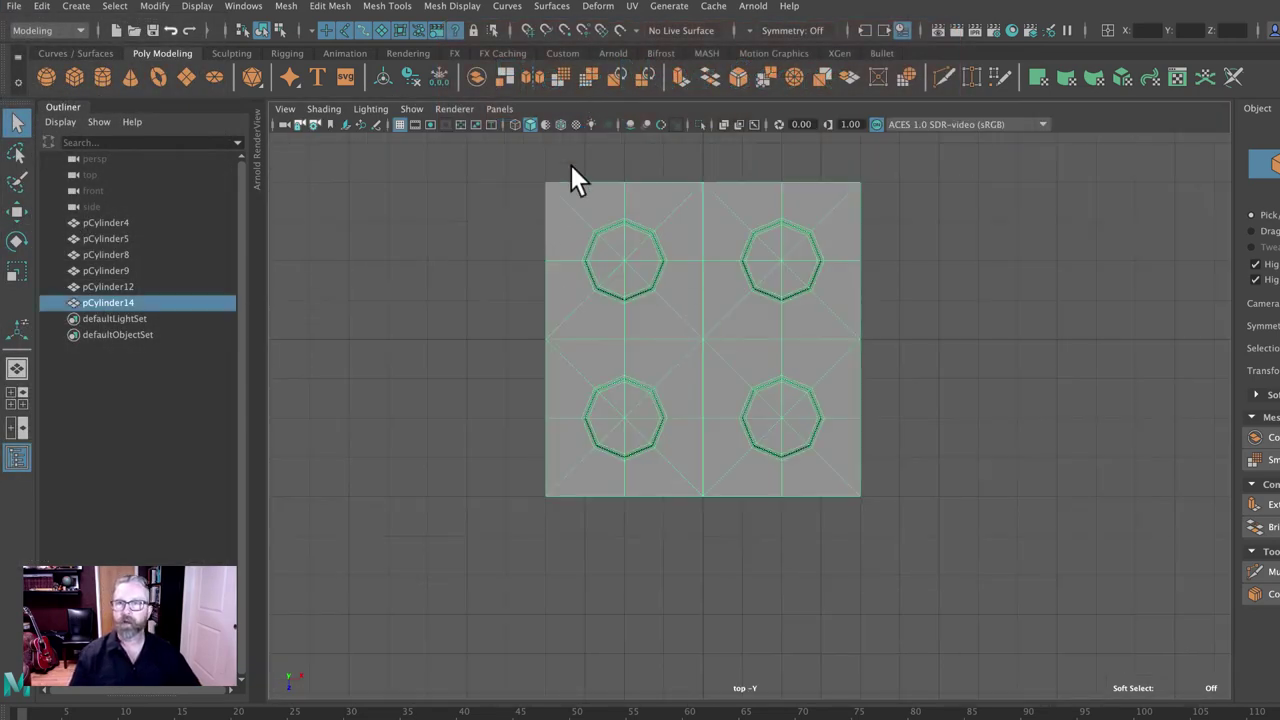
pyautogui.click(560, 122)
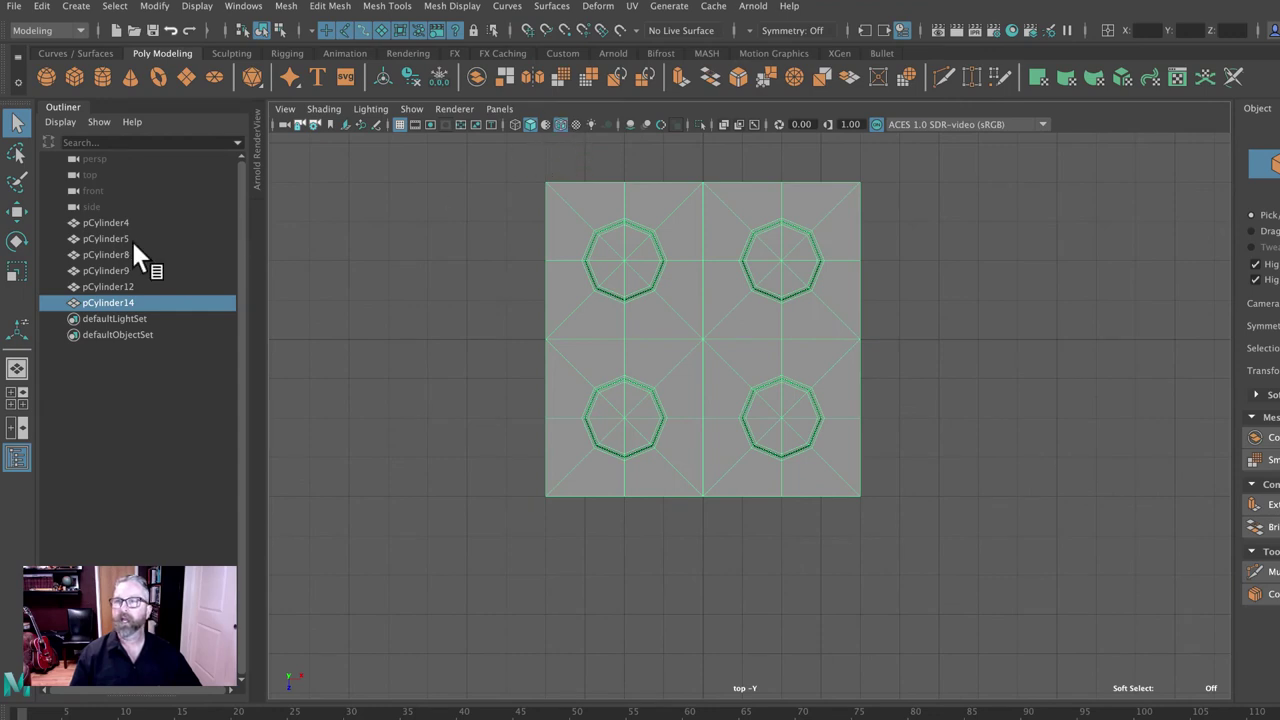
pyautogui.click(16, 211)
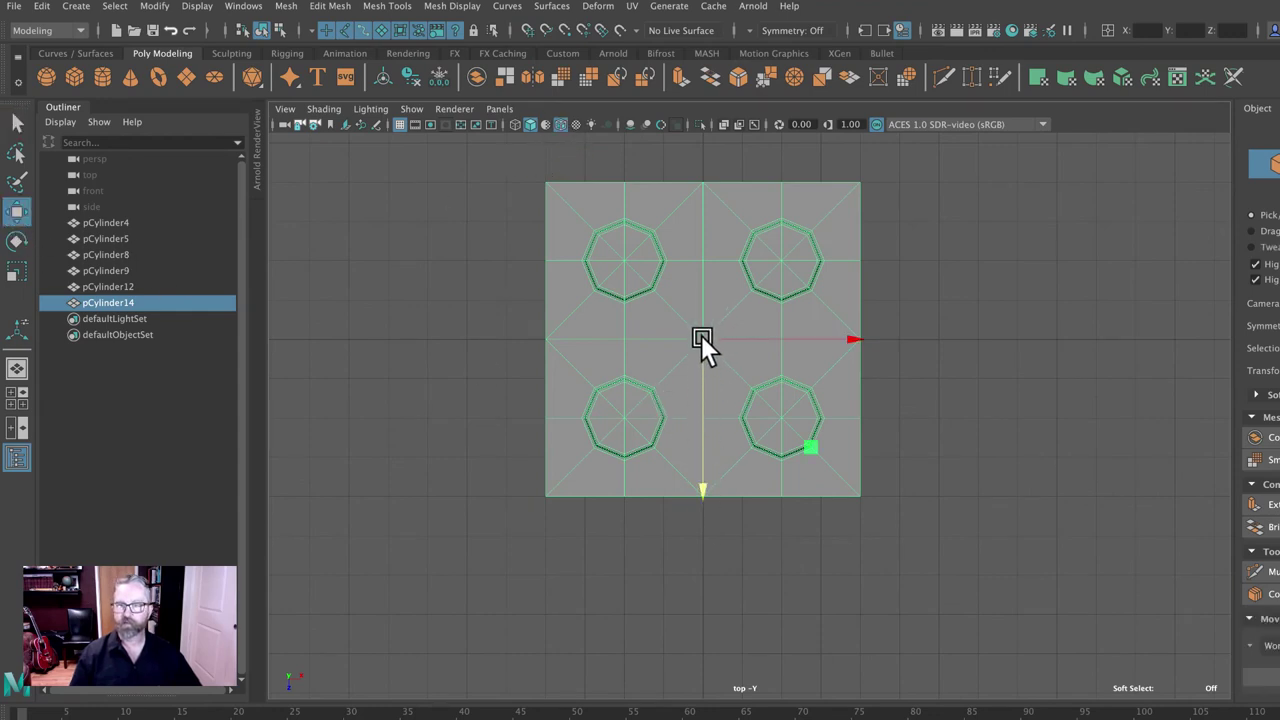
# Move the plate to Z 4, duplicate it, and place the copy against it at Z -4, viewing both in perspective
pyautogui.moveTo(701, 335); pyautogui.dragTo(698, 490)
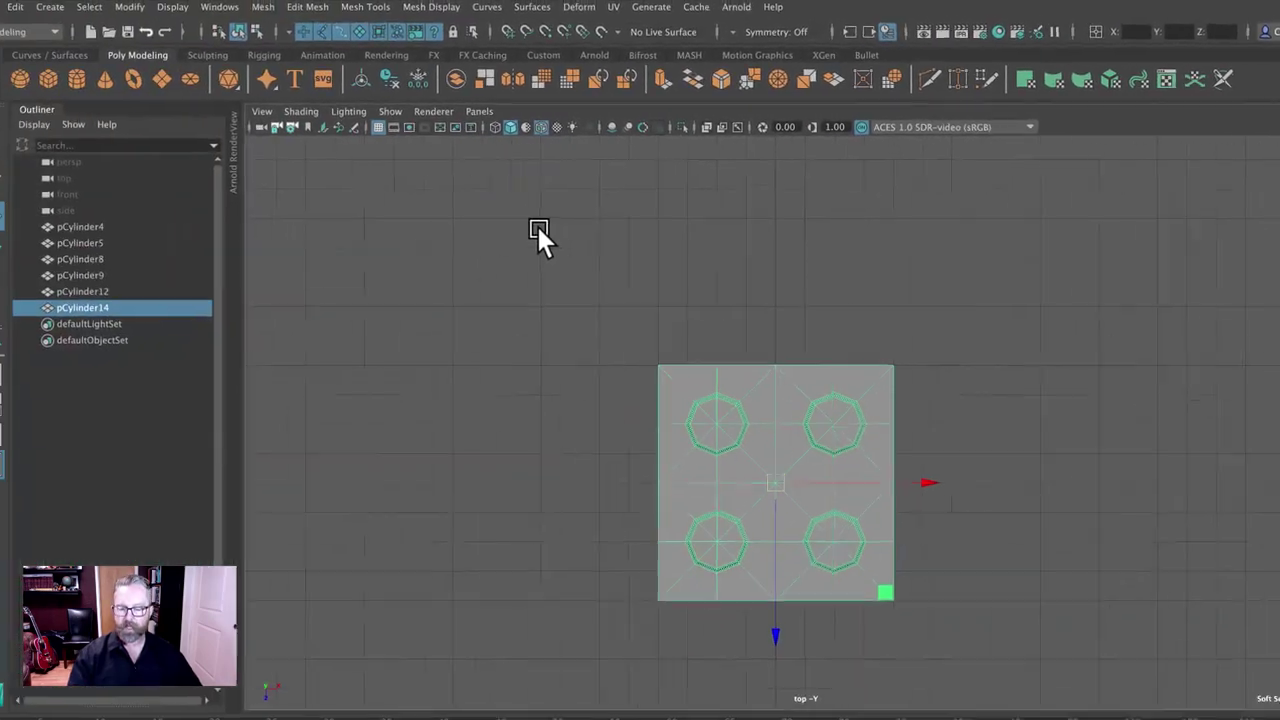
pyautogui.click(28, 8)
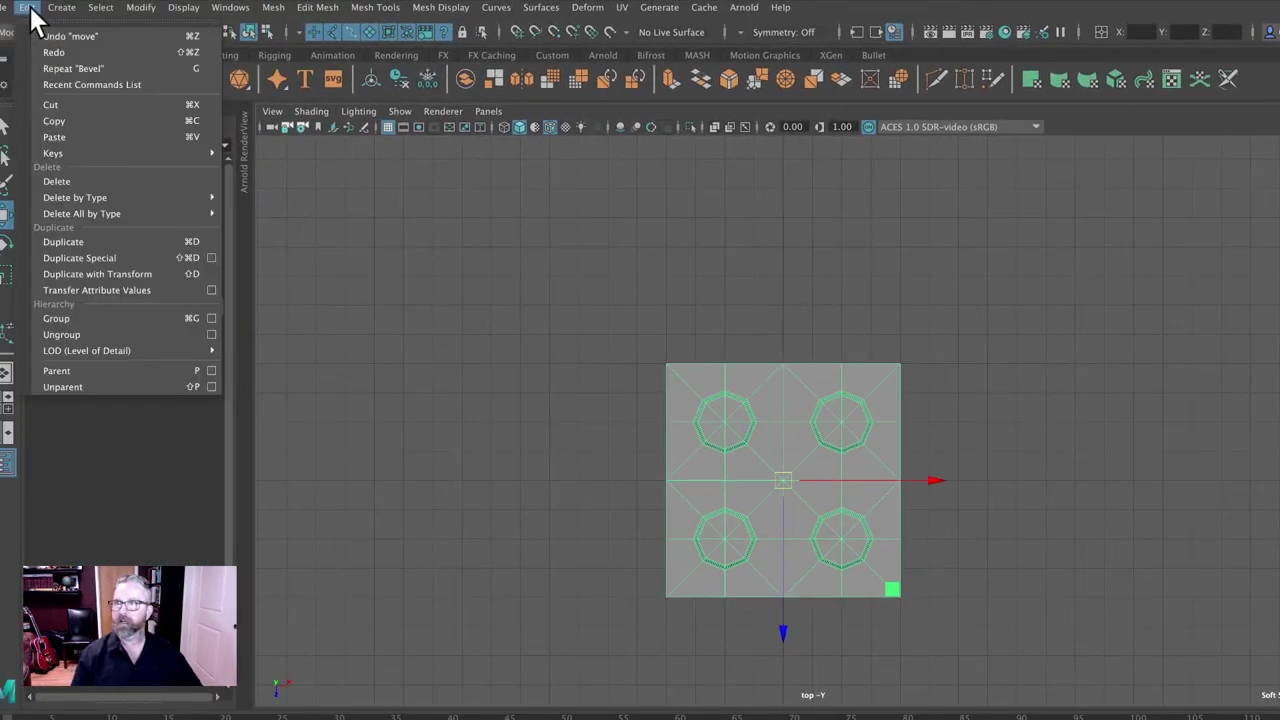
pyautogui.click(91, 242)
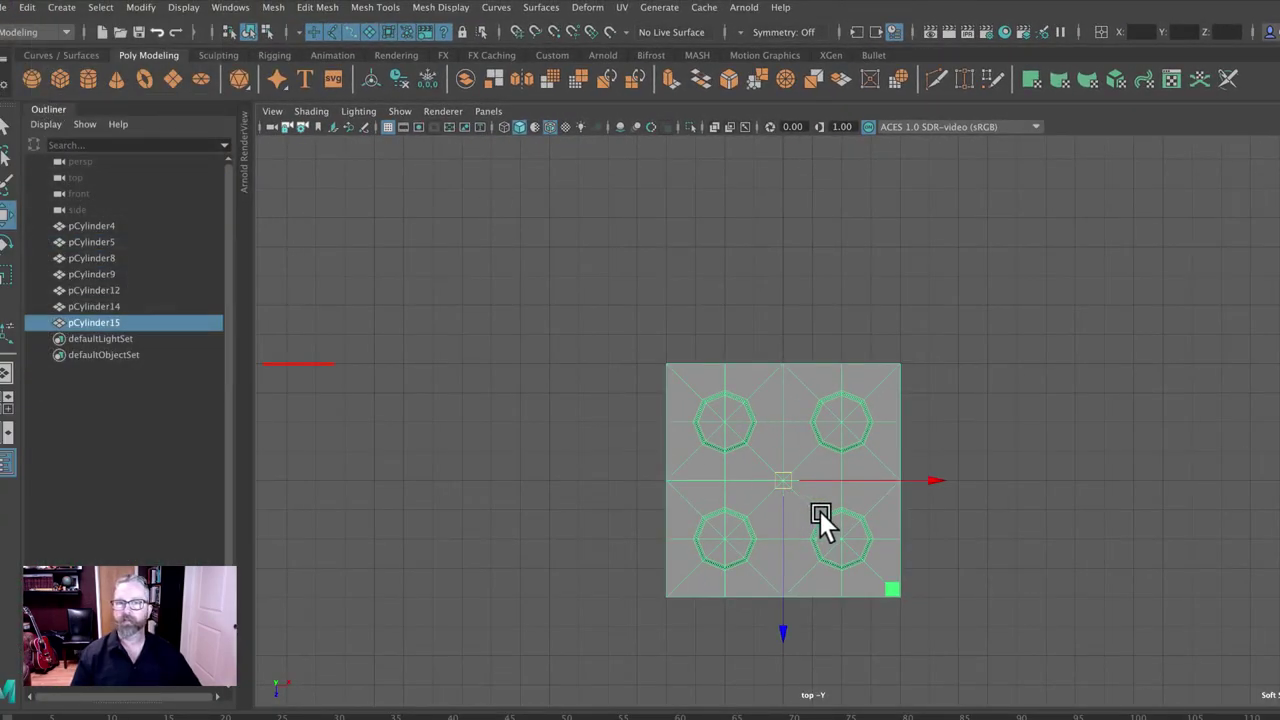
pyautogui.moveTo(779, 477); pyautogui.dragTo(789, 241)
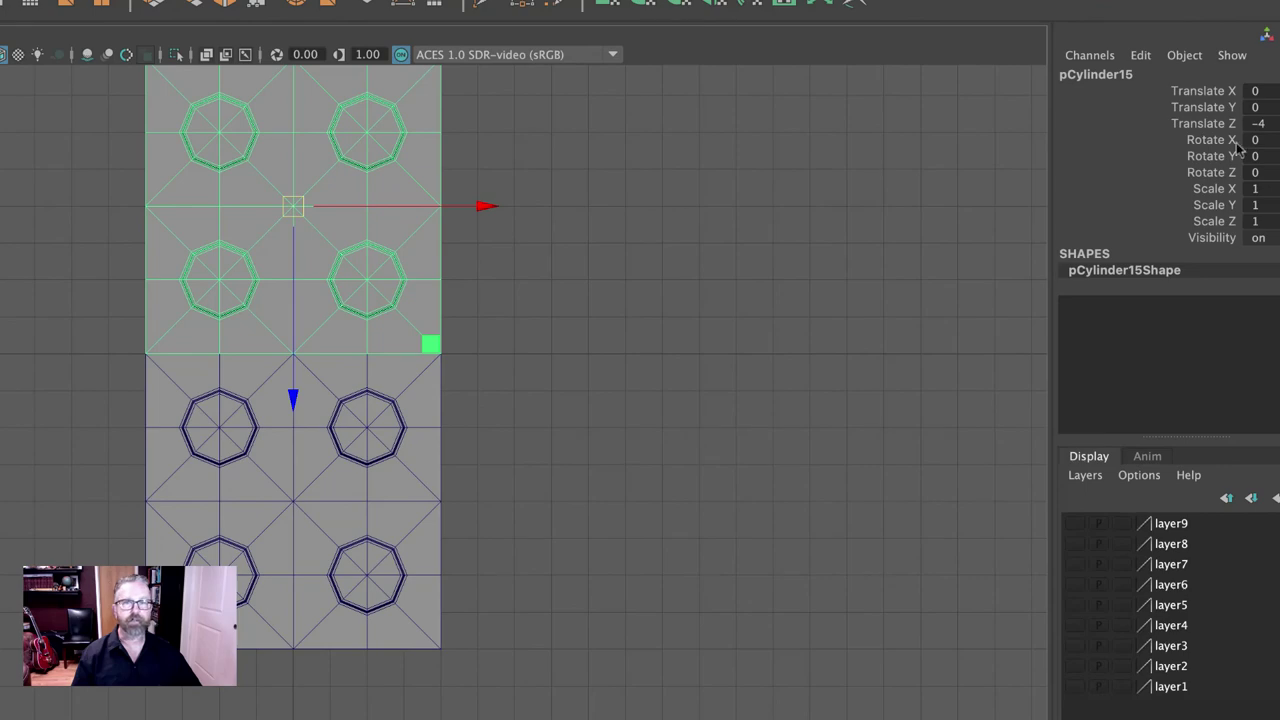
pyautogui.press('space')
pyautogui.press('space')
pyautogui.keyDown('alt'); pyautogui.moveTo(702, 235); pyautogui.dragTo(689, 275); pyautogui.keyUp('alt')
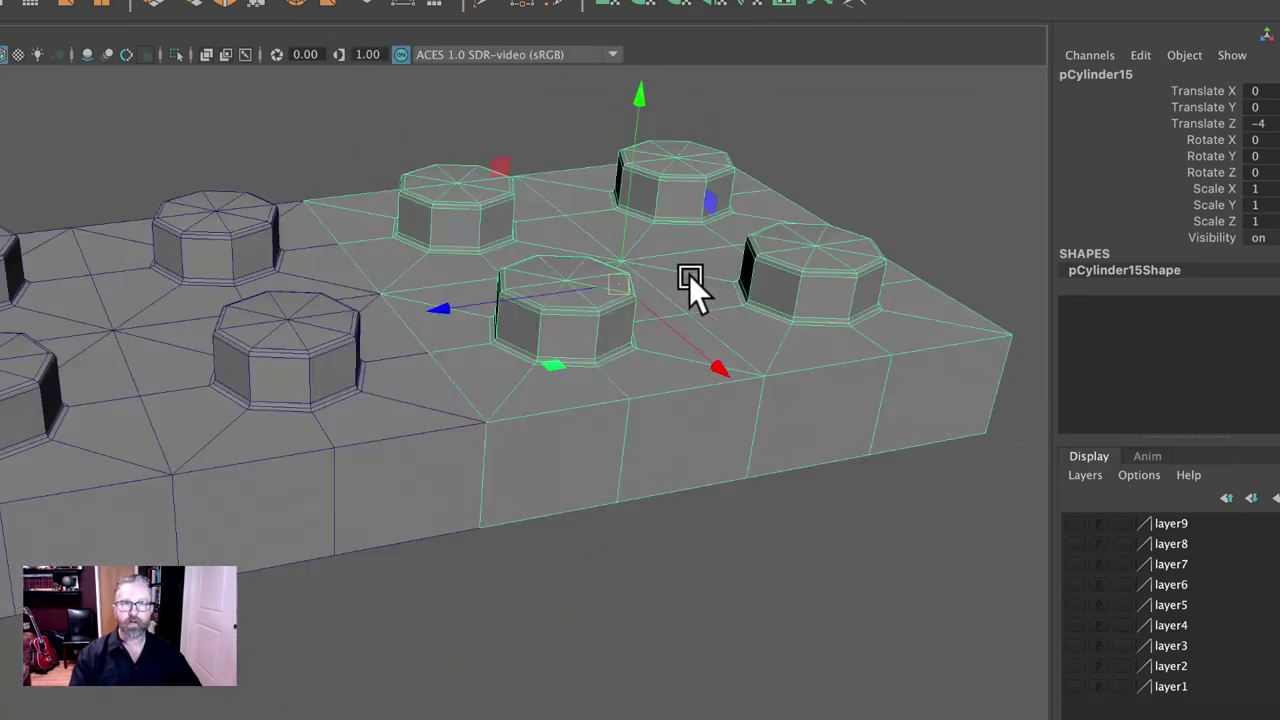
# Slide the duplicate plate away from the original along Z and select its side faces that face the original
pyautogui.keyDown('alt'); pyautogui.moveTo(204, 352); pyautogui.dragTo(688, 249); pyautogui.keyUp('alt')
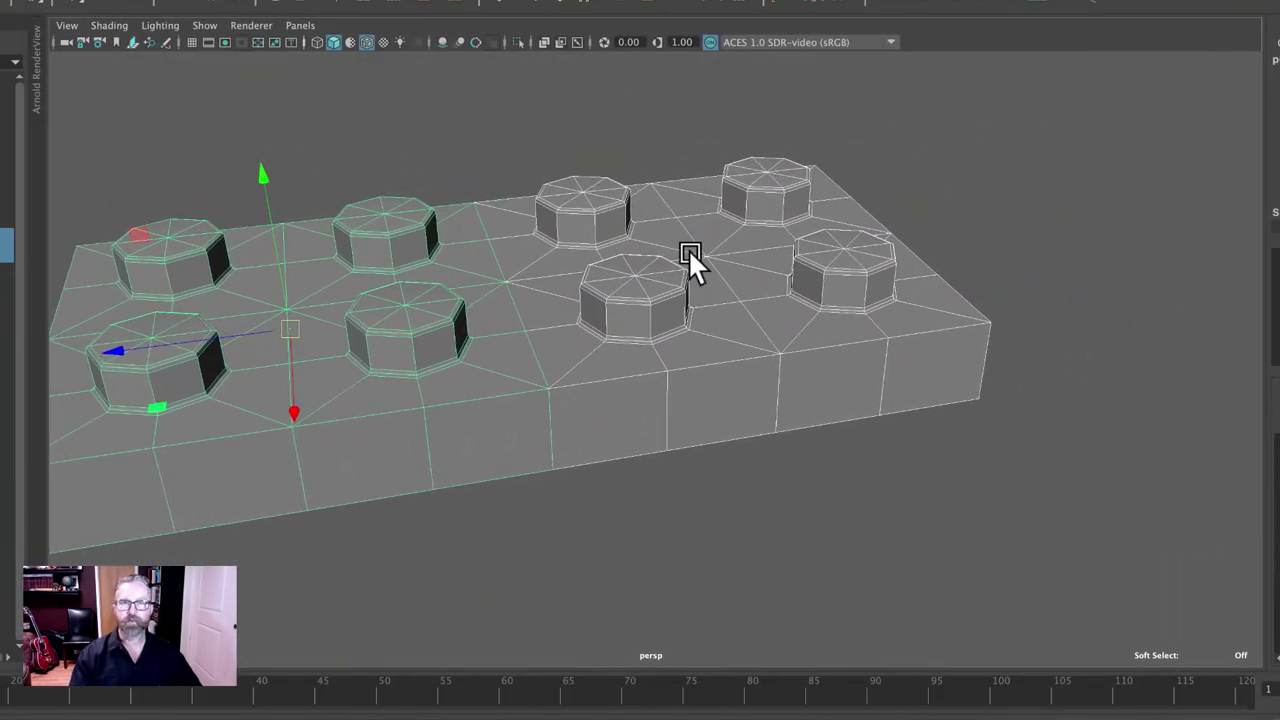
pyautogui.click(688, 249)
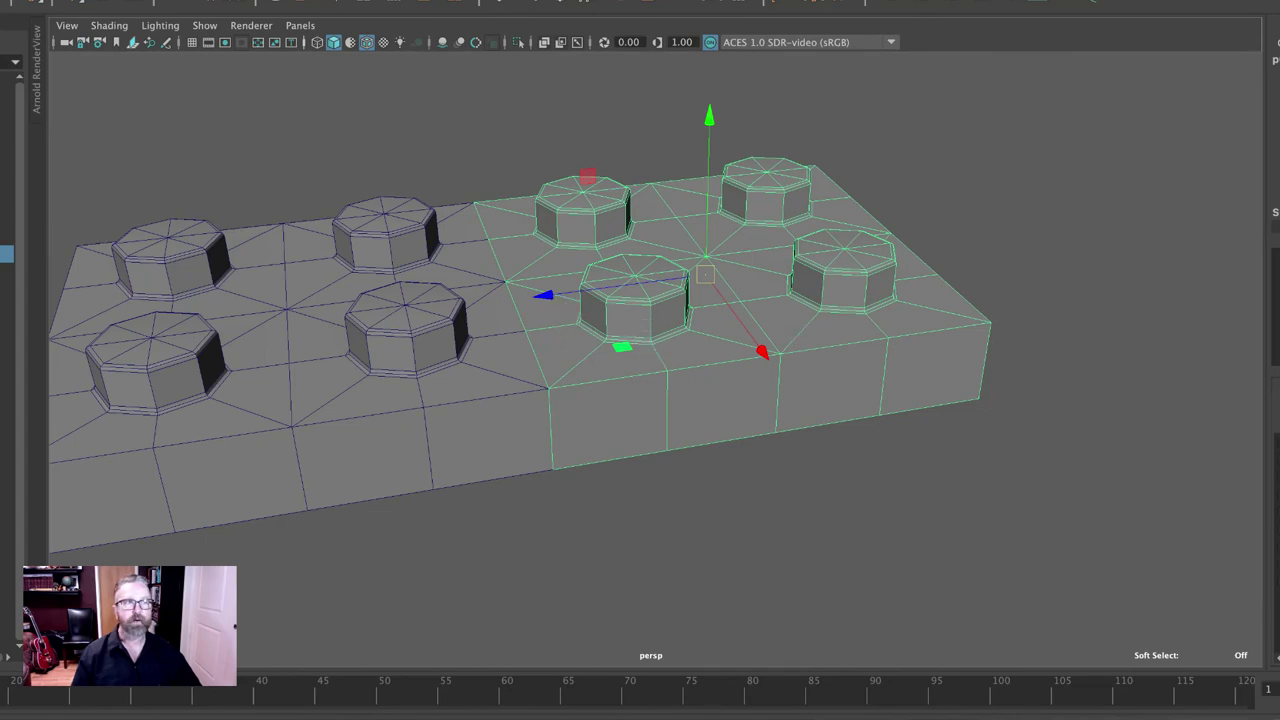
pyautogui.moveTo(551, 289); pyautogui.dragTo(822, 256)
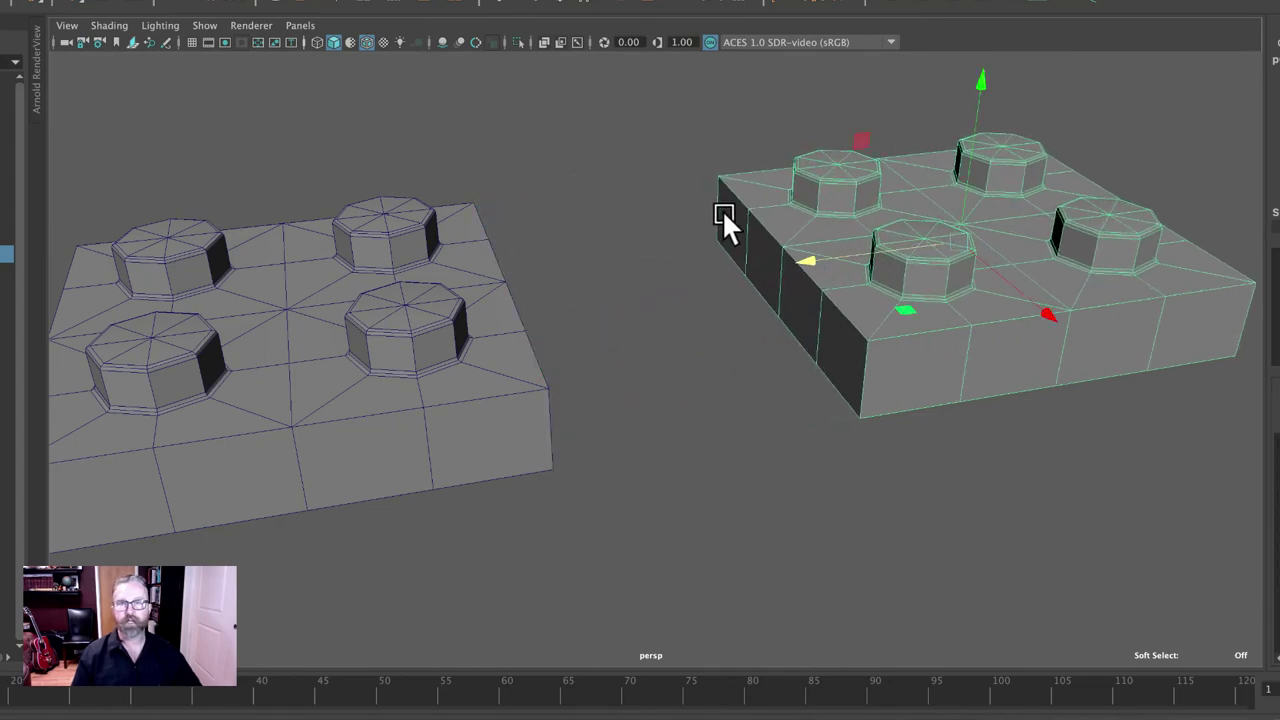
pyautogui.moveTo(722, 212); pyautogui.dragTo(826, 310, button='right')
pyautogui.press('f')
pyautogui.click(589, 292)
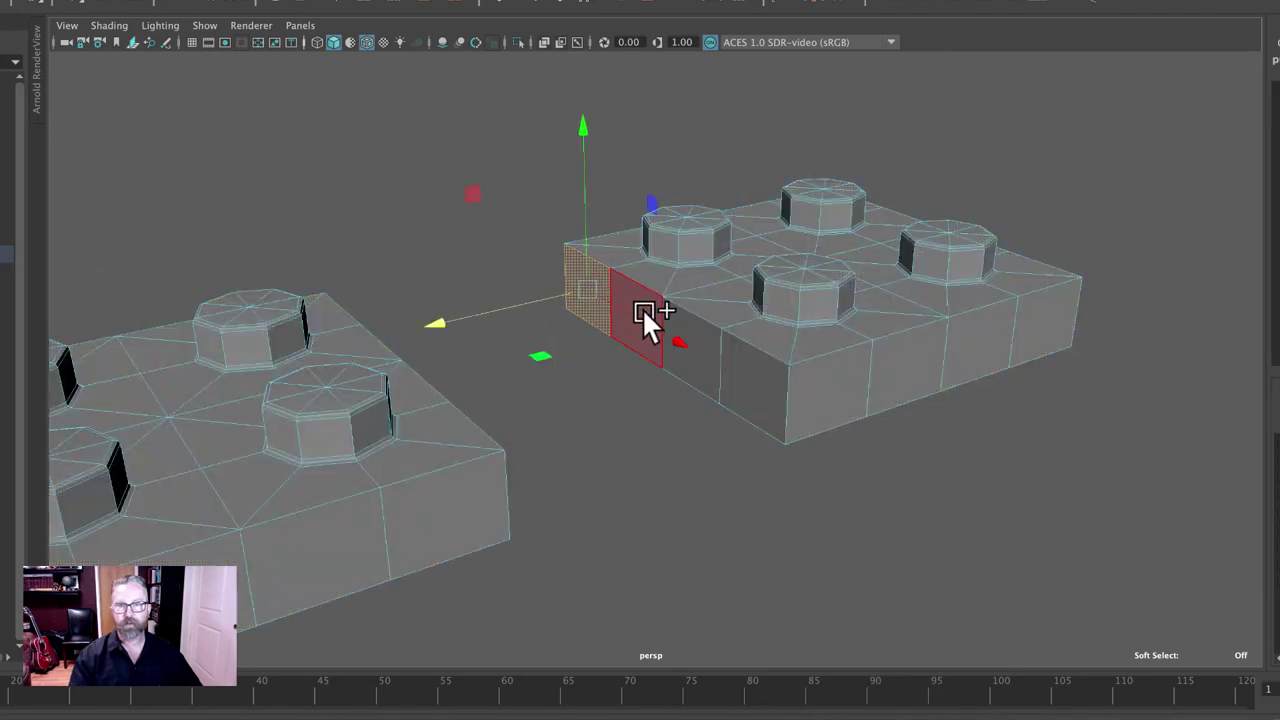
pyautogui.moveTo(645, 310)
pyautogui.keyDown('shift'); pyautogui.mouseDown()
pyautogui.moveTo(699, 326)
pyautogui.moveTo(747, 365)
pyautogui.moveTo(1023, 451)
pyautogui.moveTo(1019, 463)
pyautogui.mouseUp(); pyautogui.keyUp('shift')
pyautogui.press('4')
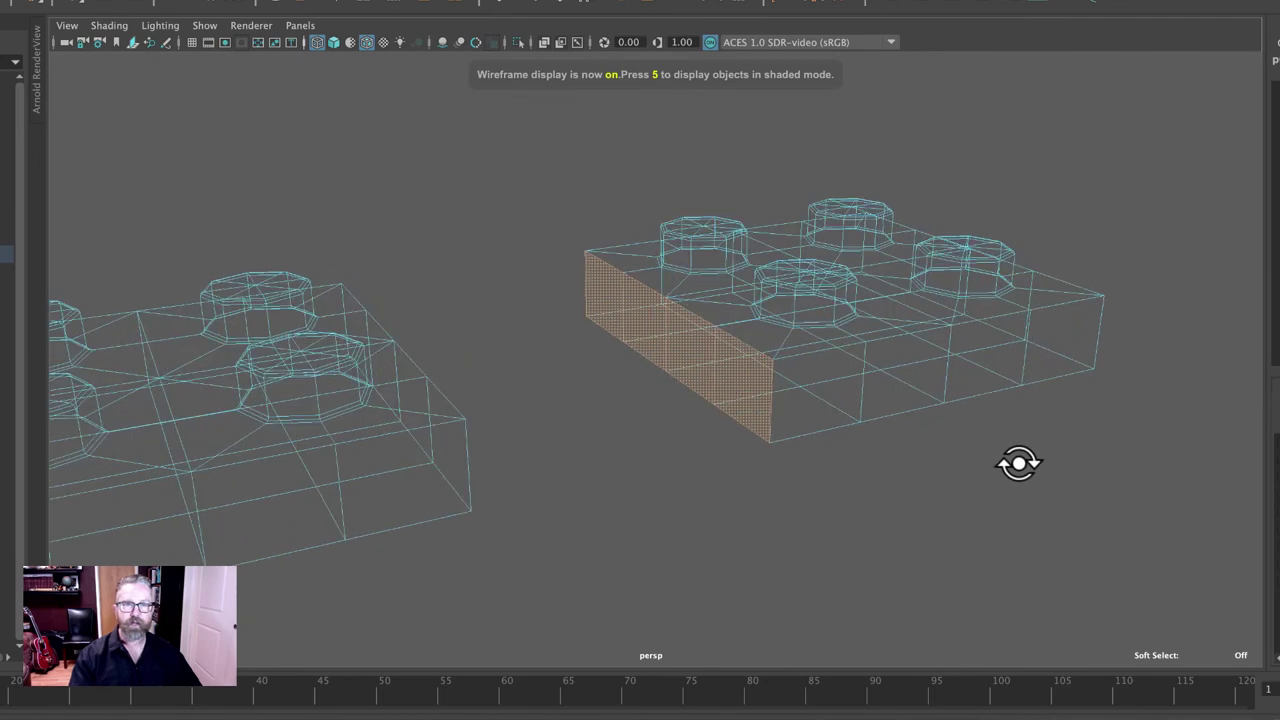
pyautogui.click(1013, 460)
# Add the original plate's matching side faces, delete all the facing sides, and return to object mode with shaded display
pyautogui.keyDown('alt'); pyautogui.moveTo(463, 348); pyautogui.dragTo(600, 265); pyautogui.keyUp('alt')
pyautogui.keyDown('alt'); pyautogui.moveTo(766, 380); pyautogui.dragTo(645, 298); pyautogui.keyUp('alt')
pyautogui.click(645, 298)
pyautogui.moveTo(363, 243); pyautogui.dragTo(515, 208, button='right')
pyautogui.press('5')
# Set the duplicate's Translate Z to -4 and combine both plates into one mesh
pyautogui.keyDown('alt'); pyautogui.moveTo(655, 209); pyautogui.dragTo(592, 258); pyautogui.keyUp('alt')
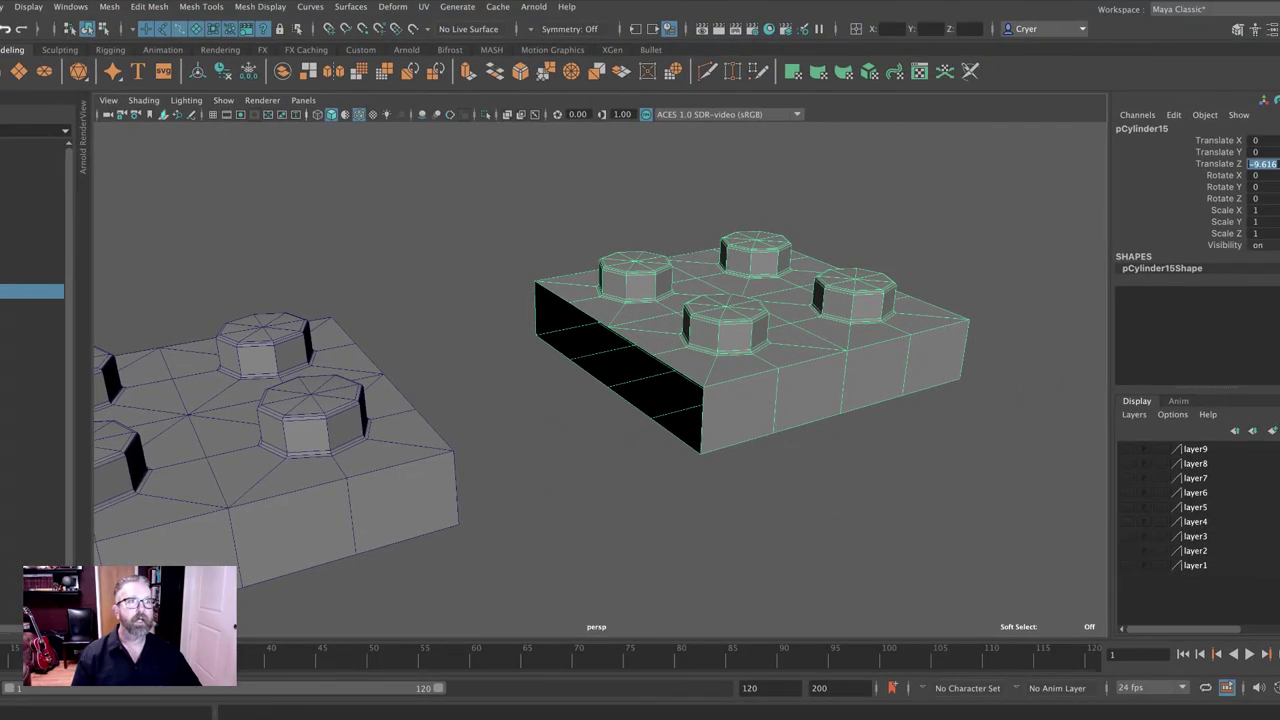
pyautogui.write('-4')
pyautogui.press('Return')
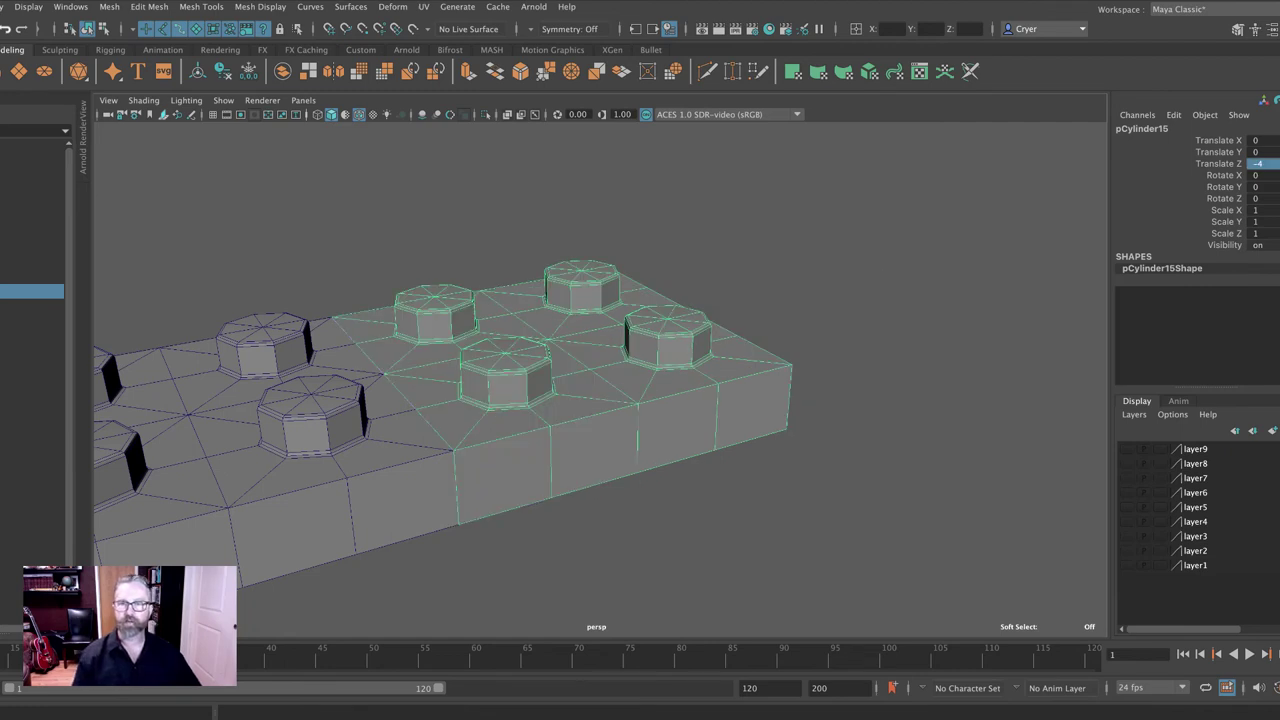
pyautogui.keyDown('alt'); pyautogui.moveTo(903, 331); pyautogui.dragTo(409, 440); pyautogui.keyUp('alt')
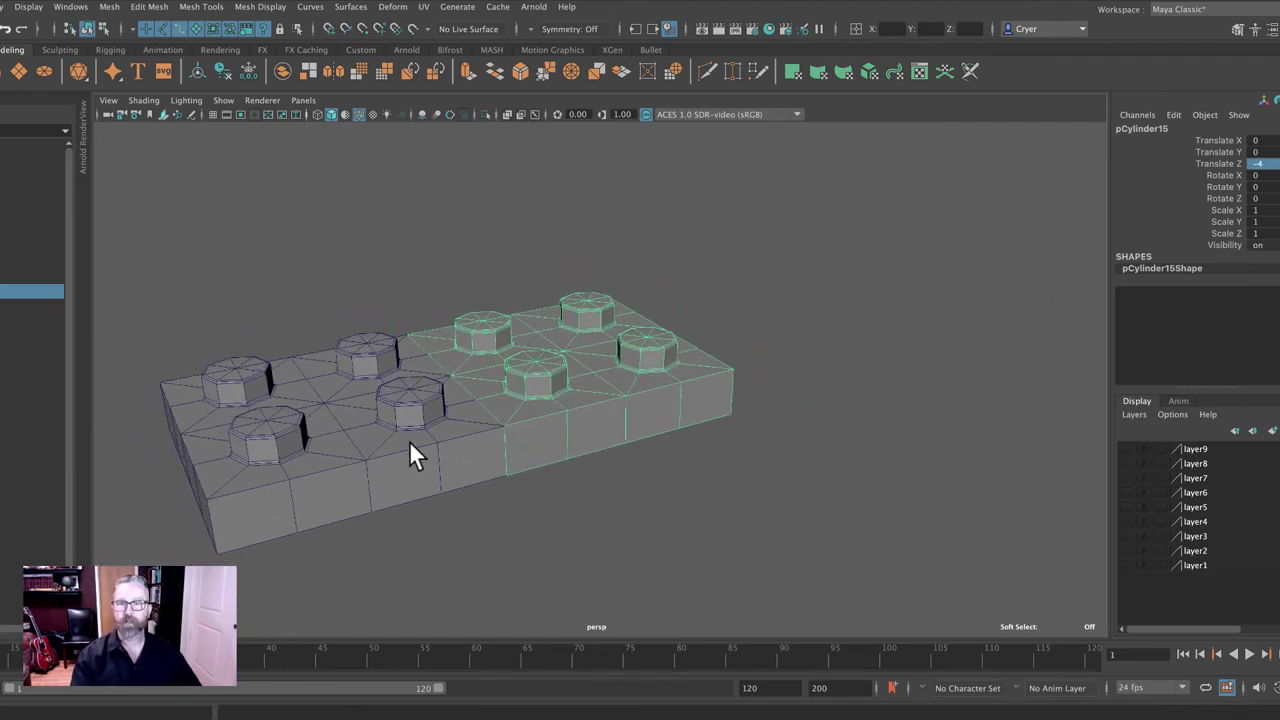
pyautogui.click(410, 443)
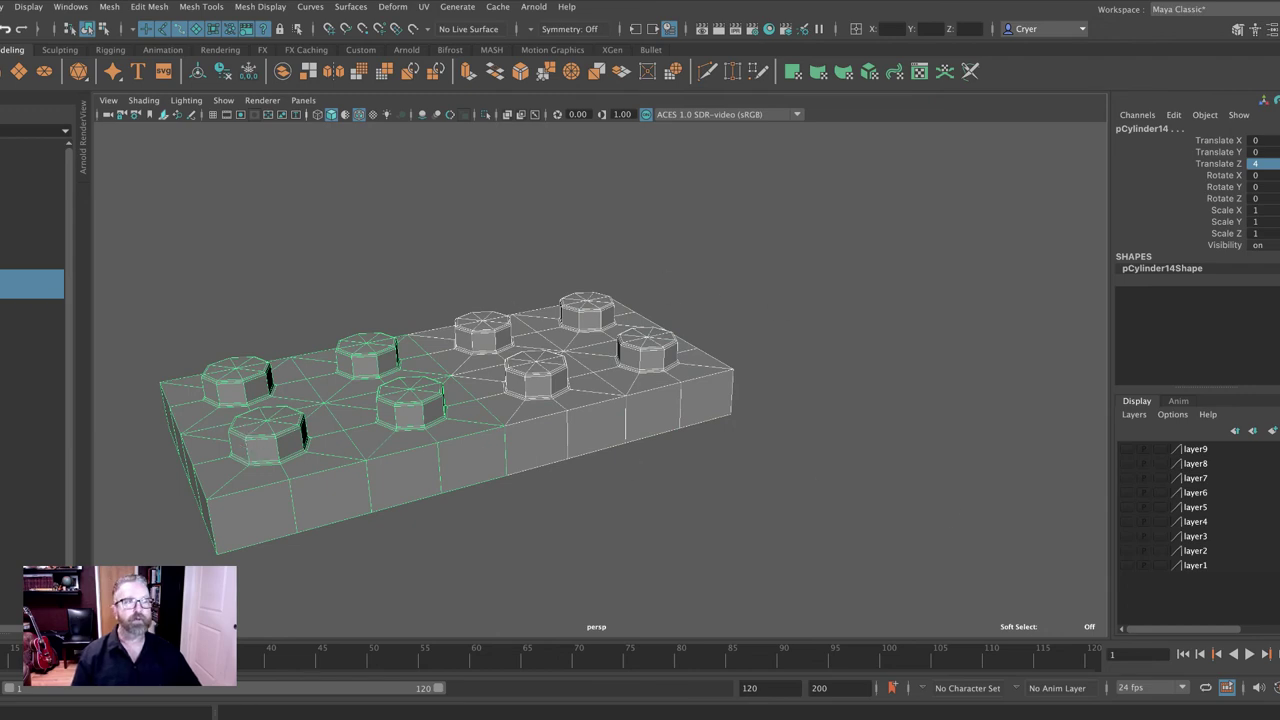
pyautogui.click(1238, 28)
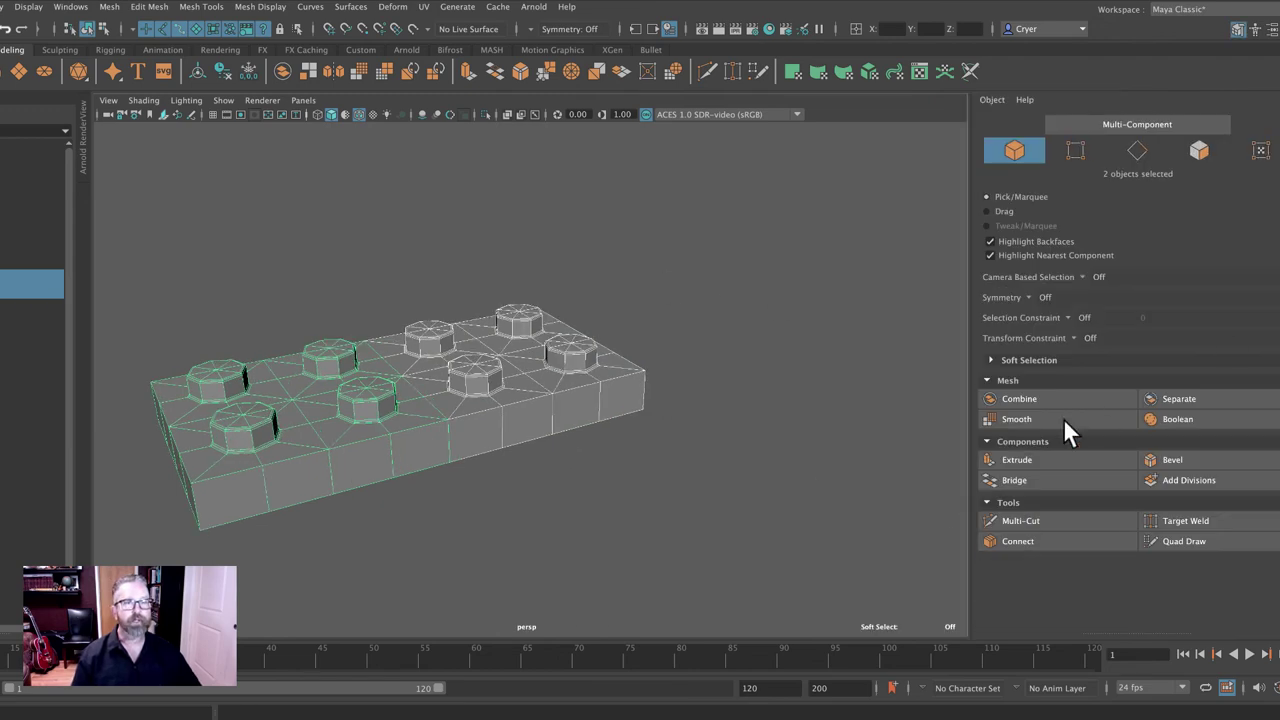
pyautogui.click(1024, 398)
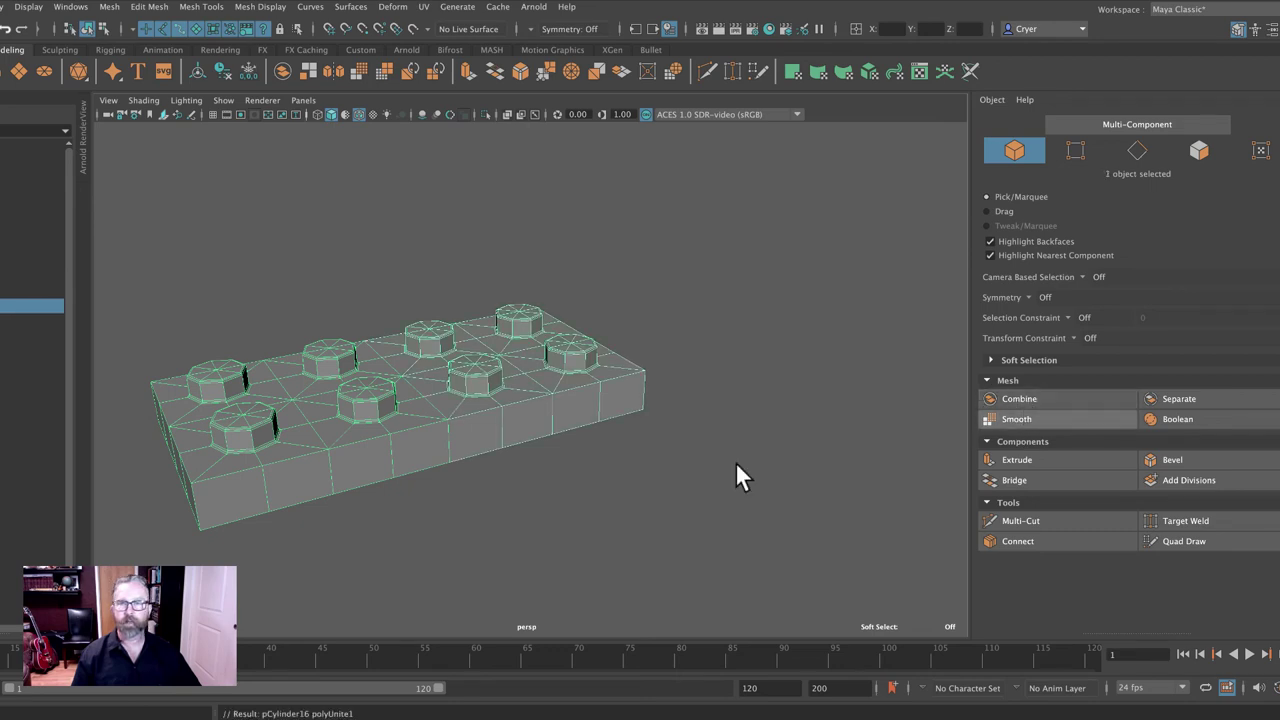
# Test the seam by moving a top-edge vertex along Z in vertex mode, and undo the move
pyautogui.keyDown('alt'); pyautogui.moveTo(737, 463); pyautogui.dragTo(520, 380); pyautogui.keyUp('alt')
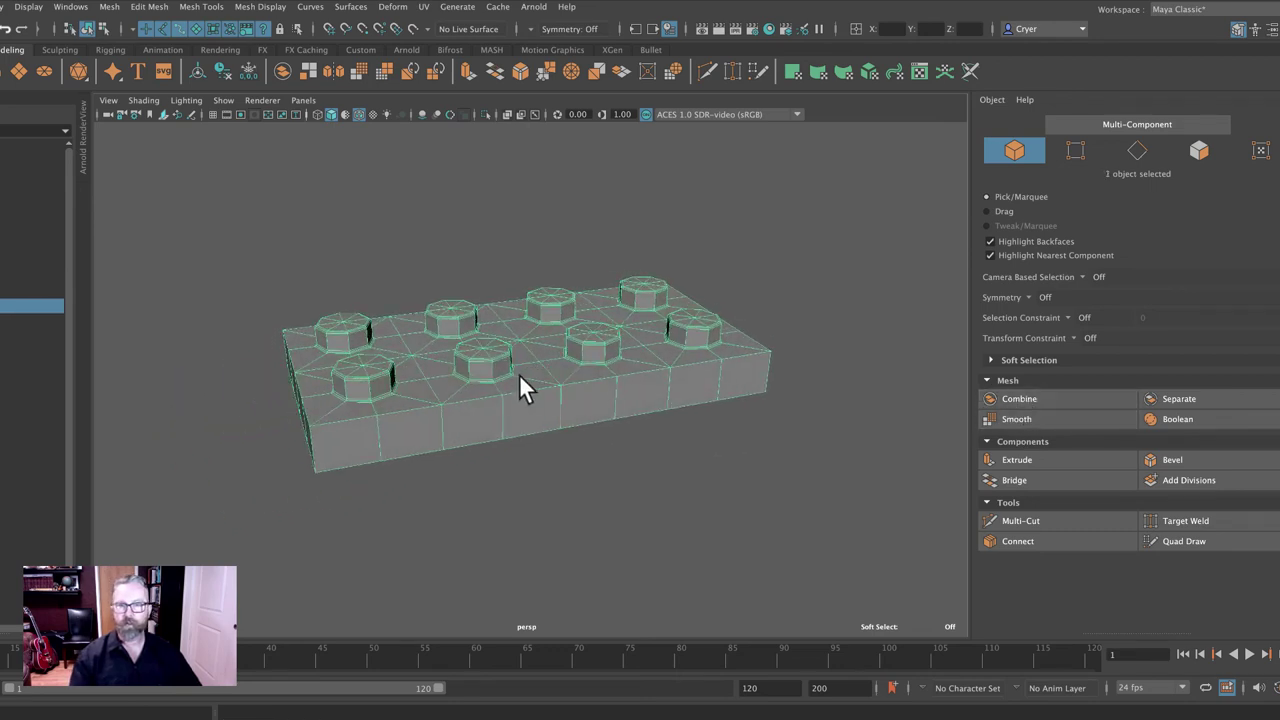
pyautogui.keyDown('alt'); pyautogui.moveTo(628, 383); pyautogui.dragTo(642, 345, button='right'); pyautogui.keyUp('alt')
pyautogui.click(619, 385)
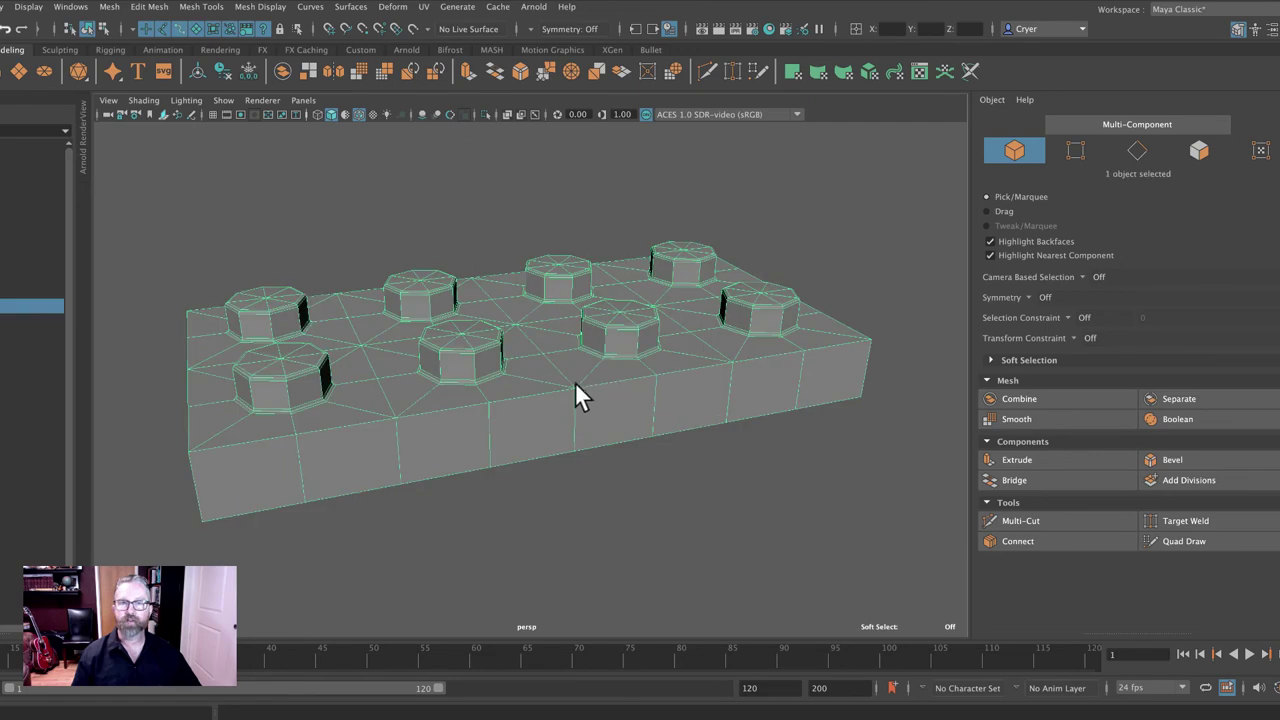
pyautogui.moveTo(575, 382); pyautogui.dragTo(510, 382, button='right')
pyautogui.click(575, 387)
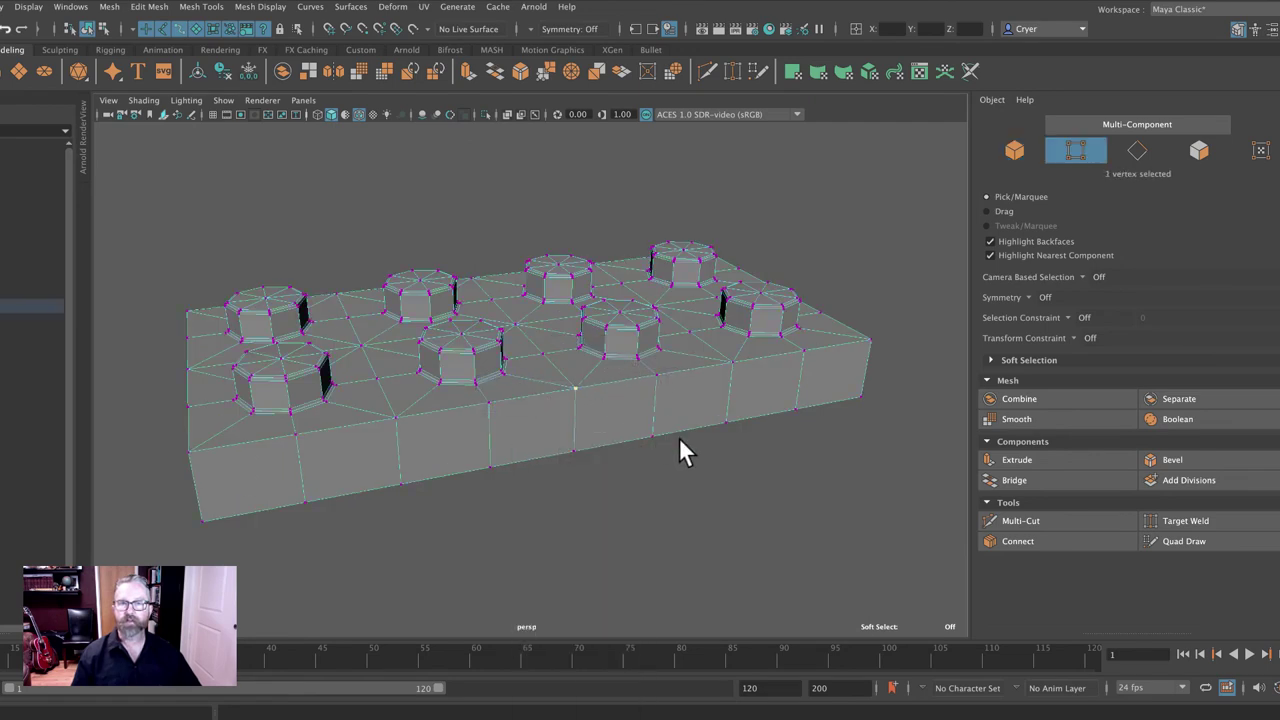
pyautogui.press('w')
pyautogui.moveTo(457, 414); pyautogui.dragTo(493, 412)
pyautogui.hotkey('ctrl', 'z')
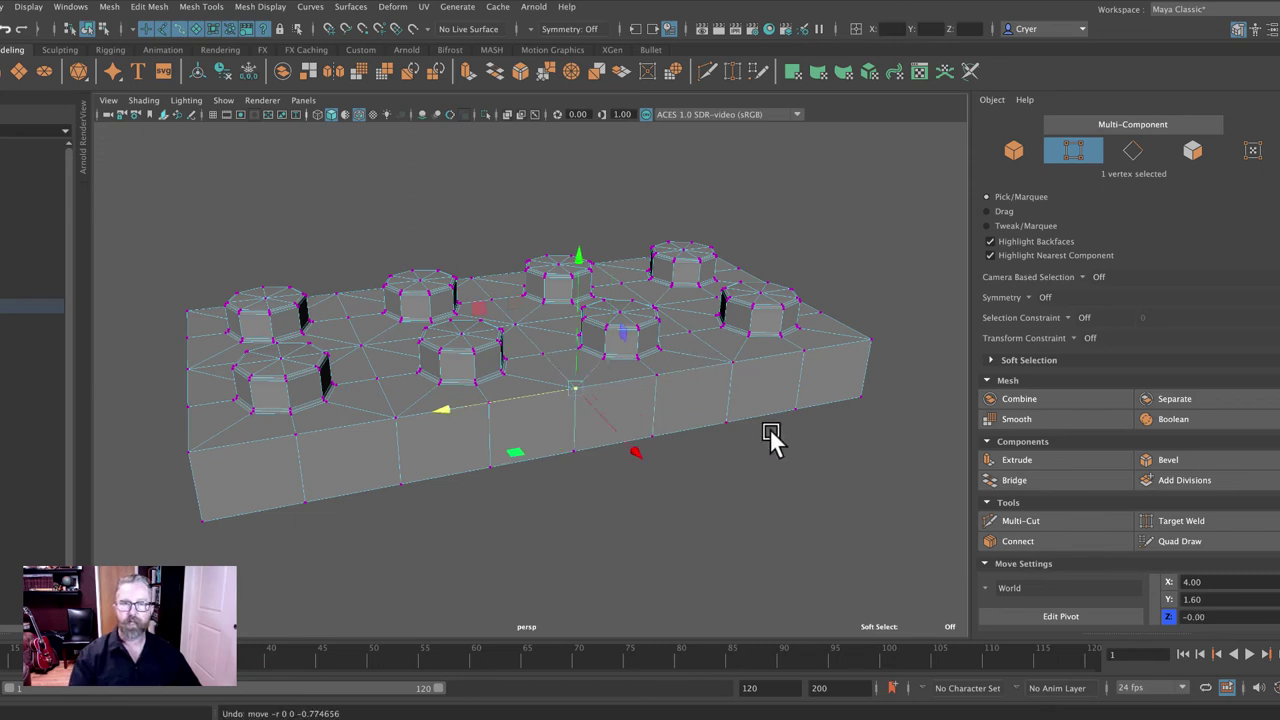
pyautogui.click(805, 455)
# Select all vertices of the combined plate and merge them
pyautogui.scroll(-3, 820, 466)
pyautogui.moveTo(185, 190); pyautogui.dragTo(869, 520)
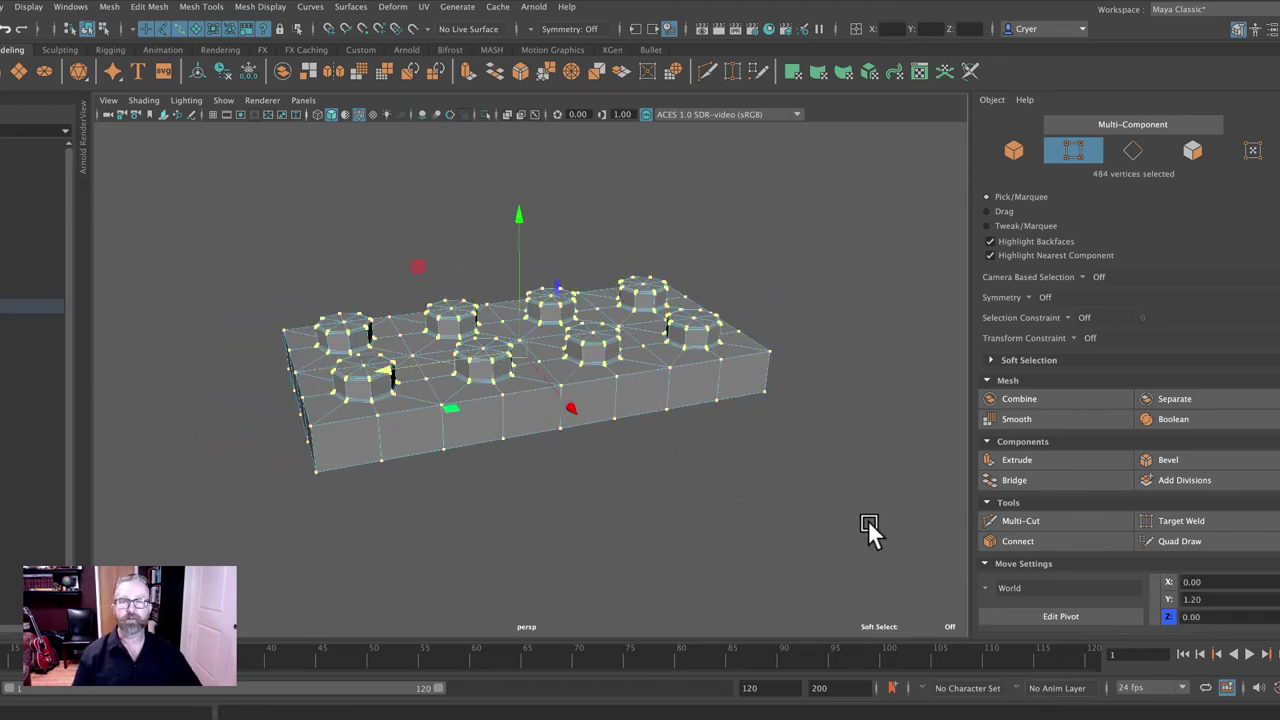
pyautogui.keyDown('alt'); pyautogui.moveTo(621, 457); pyautogui.dragTo(500, 271); pyautogui.keyUp('alt')
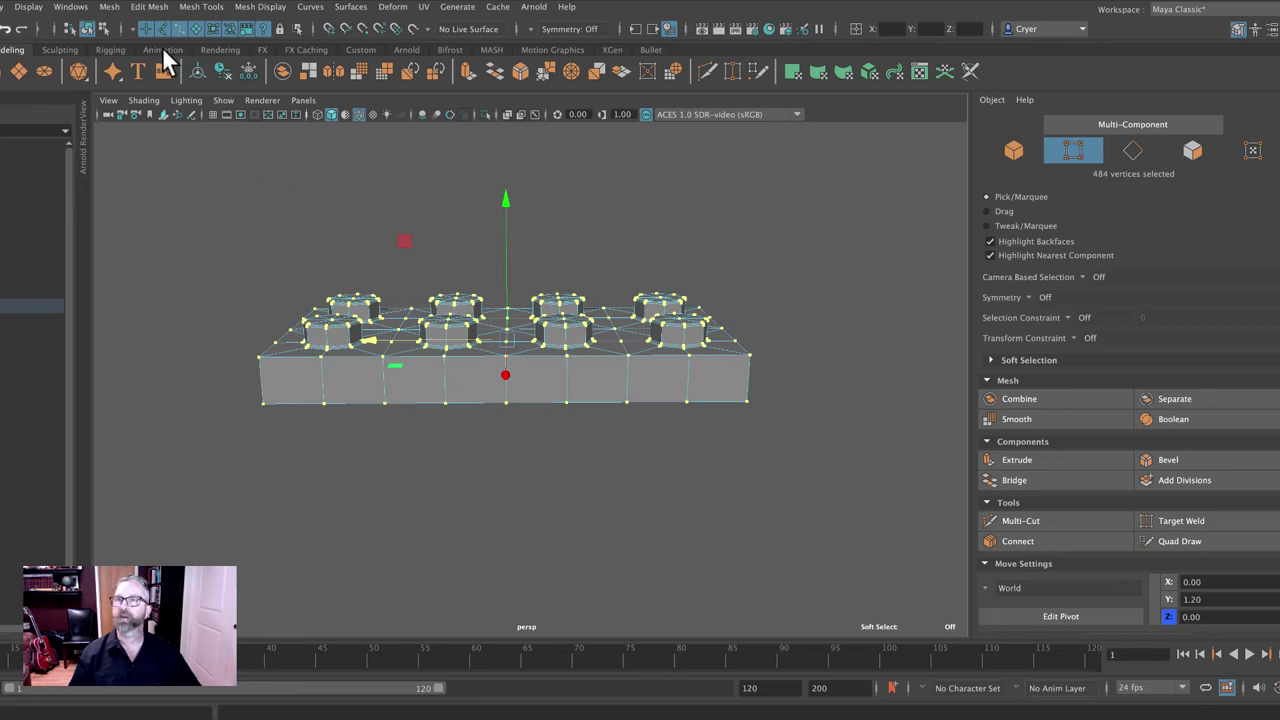
pyautogui.click(146, 12)
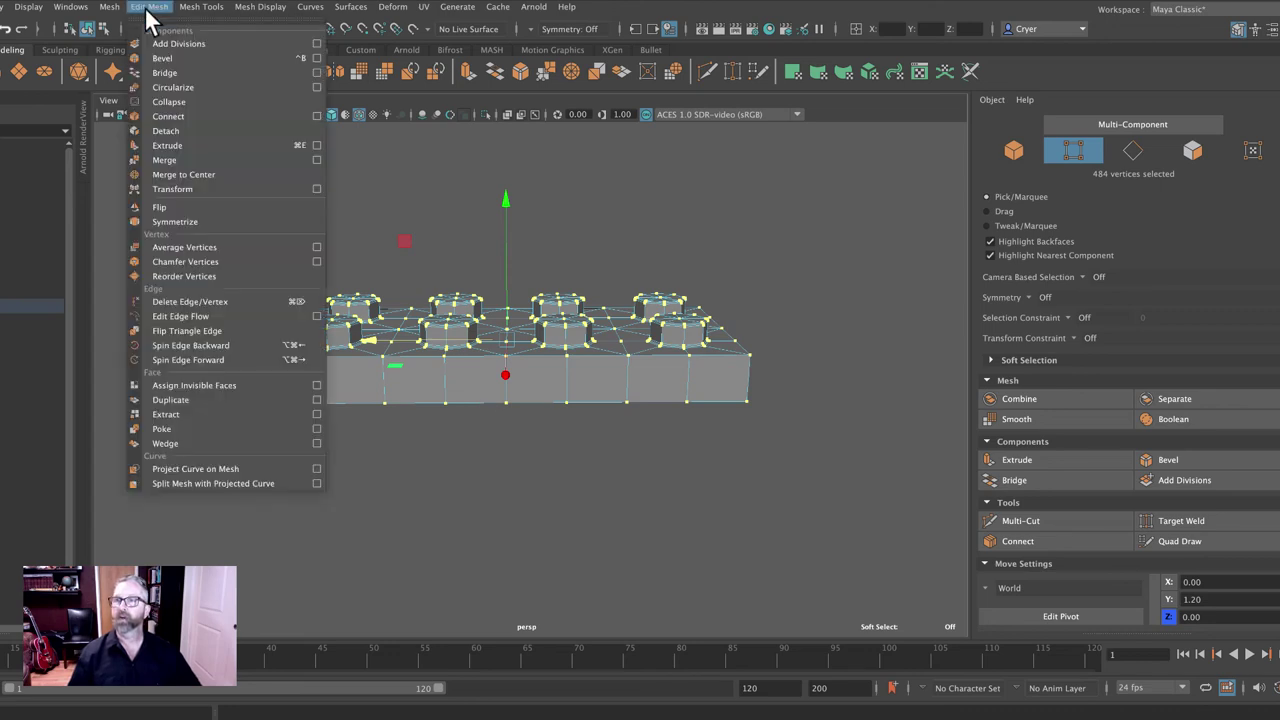
pyautogui.click(166, 160)
pyautogui.click(508, 478)
# Check the merged seam by shifting its front top vertex along Z, and undo the shift
pyautogui.click(507, 354)
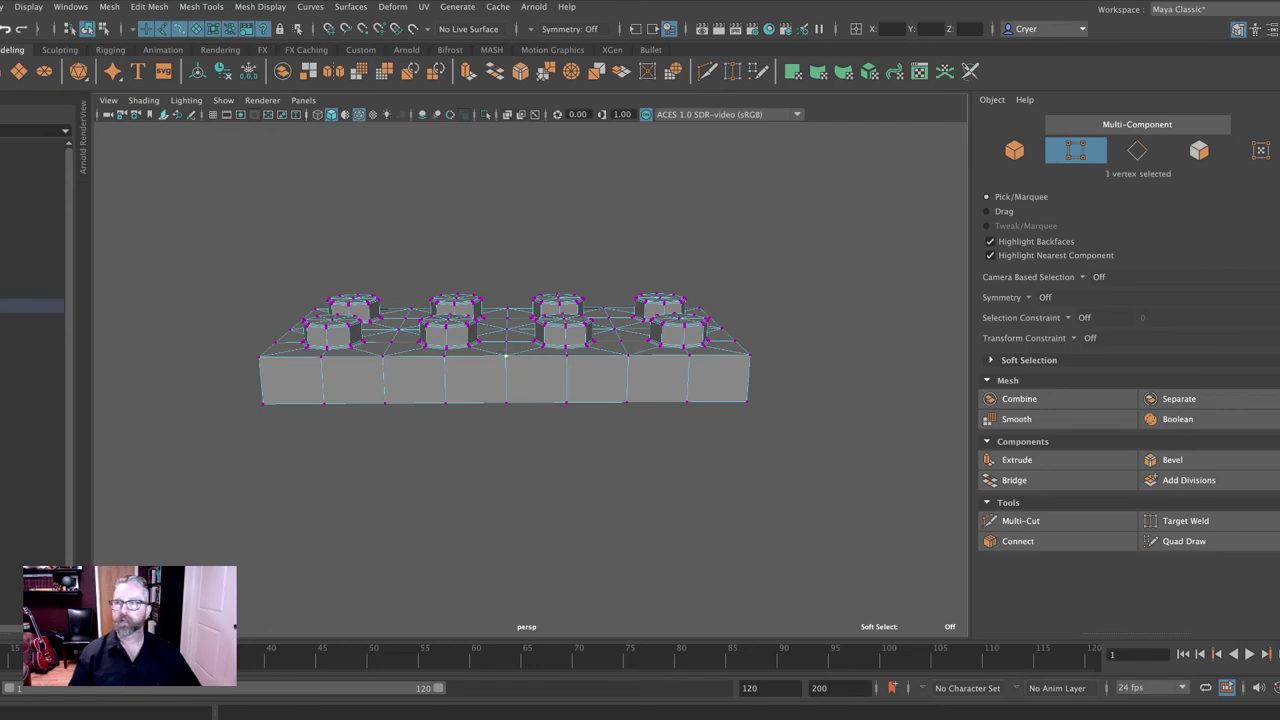
pyautogui.press('w')
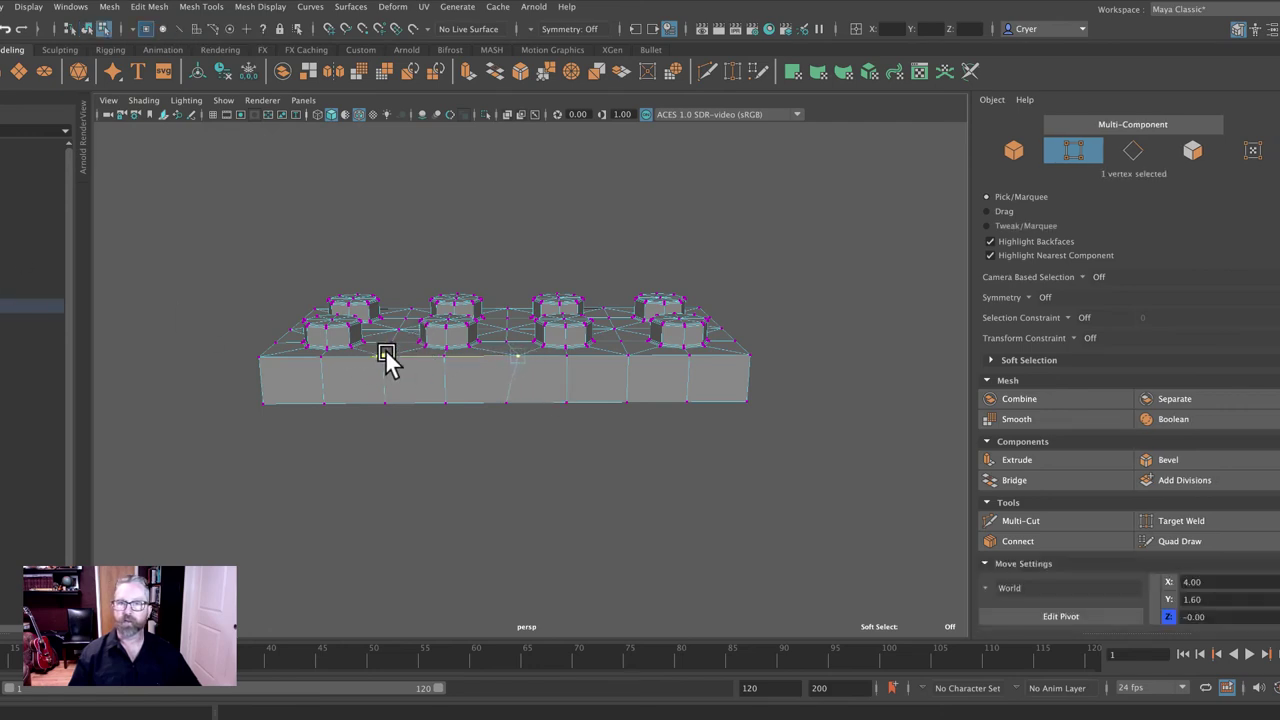
pyautogui.moveTo(386, 360); pyautogui.dragTo(380, 360)
# Return to object mode and inspect the combined 2x4 plate from several angles
pyautogui.rightClick(537, 337)
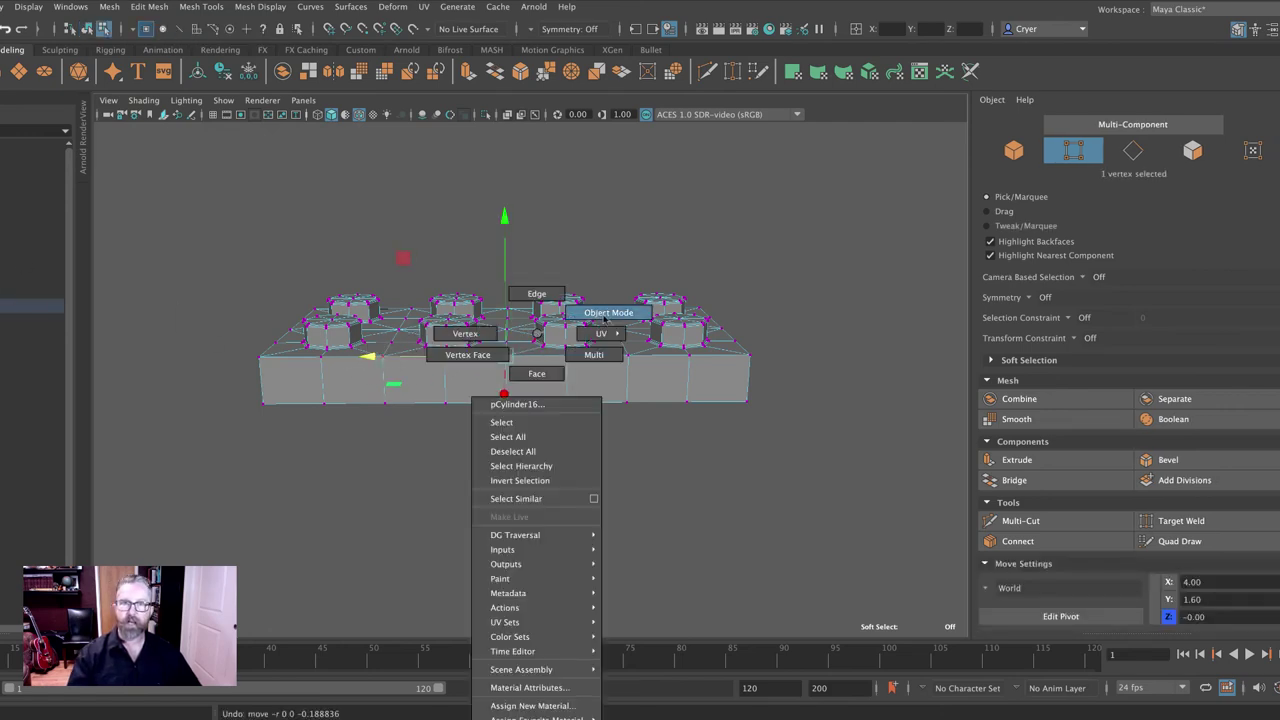
pyautogui.click(608, 313)
pyautogui.keyDown('alt'); pyautogui.moveTo(566, 251); pyautogui.dragTo(666, 388); pyautogui.keyUp('alt')
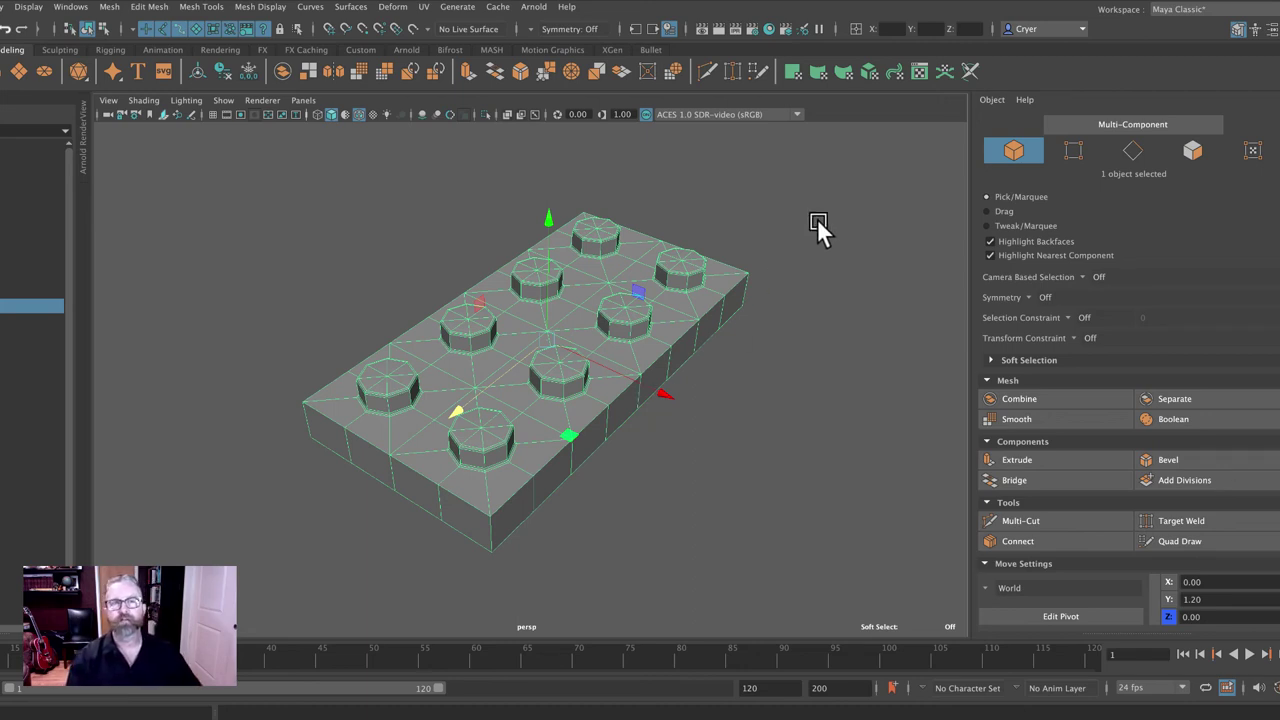
pyautogui.keyDown('alt'); pyautogui.moveTo(854, 117); pyautogui.dragTo(743, 254); pyautogui.keyUp('alt')
pyautogui.keyDown('alt'); pyautogui.moveTo(743, 254); pyautogui.dragTo(868, 253, button='right'); pyautogui.keyUp('alt')
# Select the plate's outer border edges around its upper surface and underside
pyautogui.rightClick(531, 383)
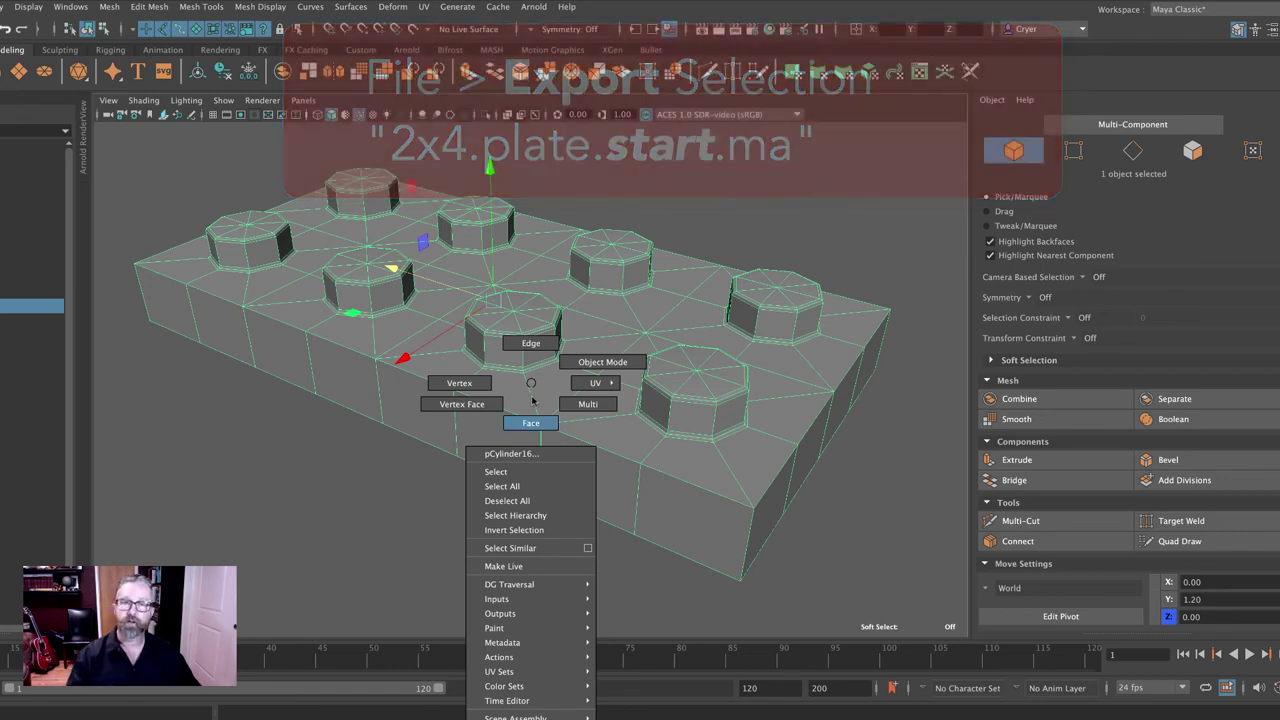
pyautogui.moveTo(531, 361); pyautogui.dragTo(531, 345, button='right')
pyautogui.keyDown('alt'); pyautogui.moveTo(571, 414); pyautogui.dragTo(598, 432); pyautogui.keyUp('alt')
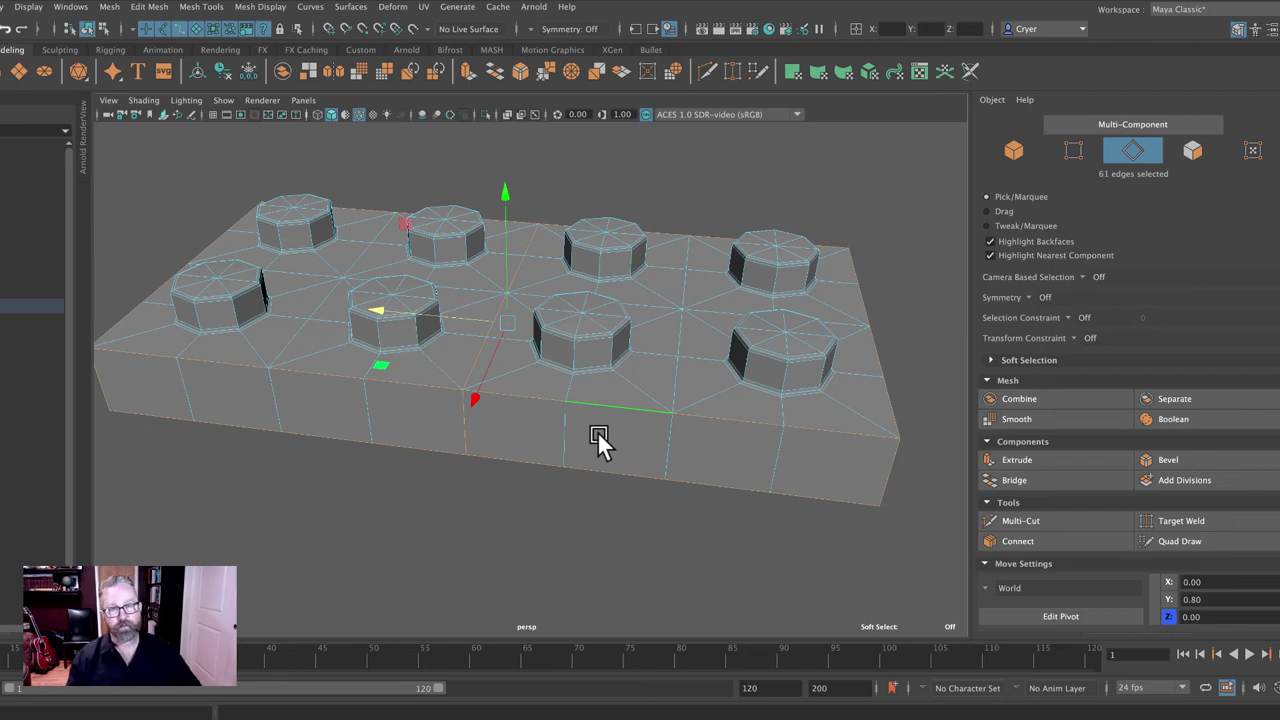
# Switch to face selection and pick two adjacent underside faces at one corner of the plate
pyautogui.keyDown('alt'); pyautogui.moveTo(634, 391); pyautogui.dragTo(621, 192); pyautogui.keyUp('alt')
pyautogui.rightClick(621, 190)
pyautogui.click(621, 229)
pyautogui.click(734, 166)
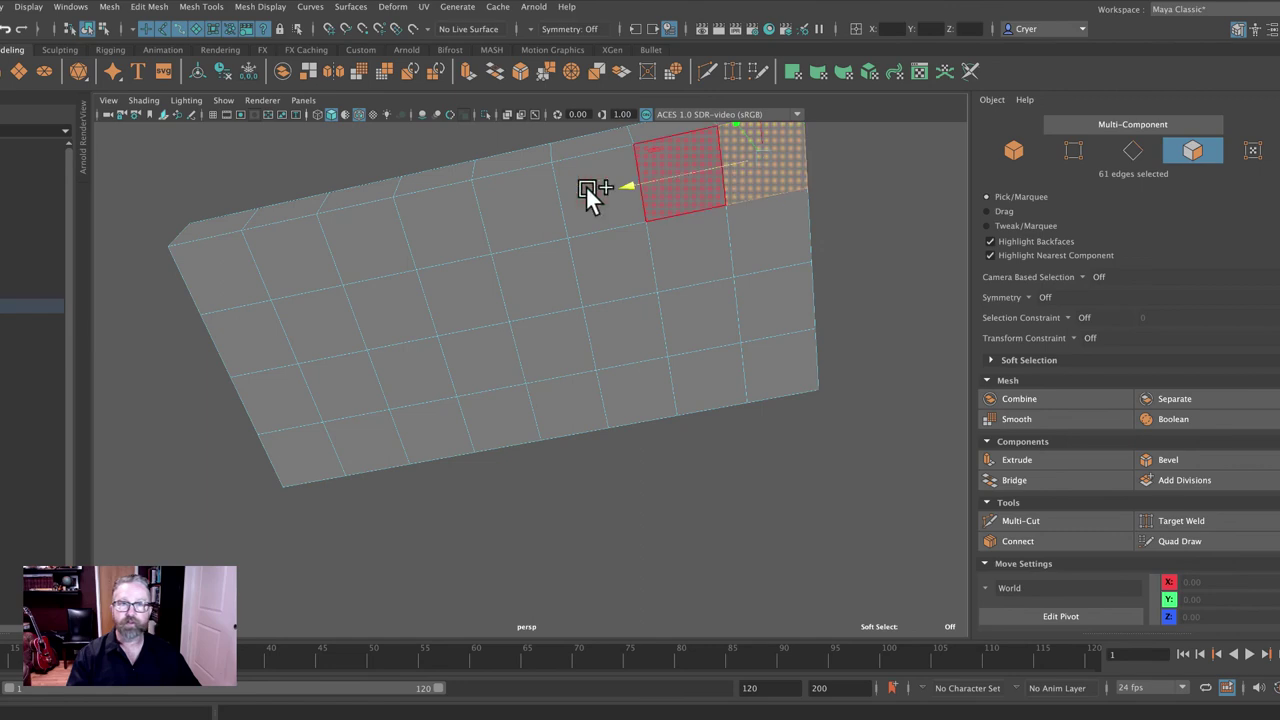
pyautogui.press('q')
pyautogui.keyDown('shift'); pyautogui.click(697, 157); pyautogui.keyUp('shift')
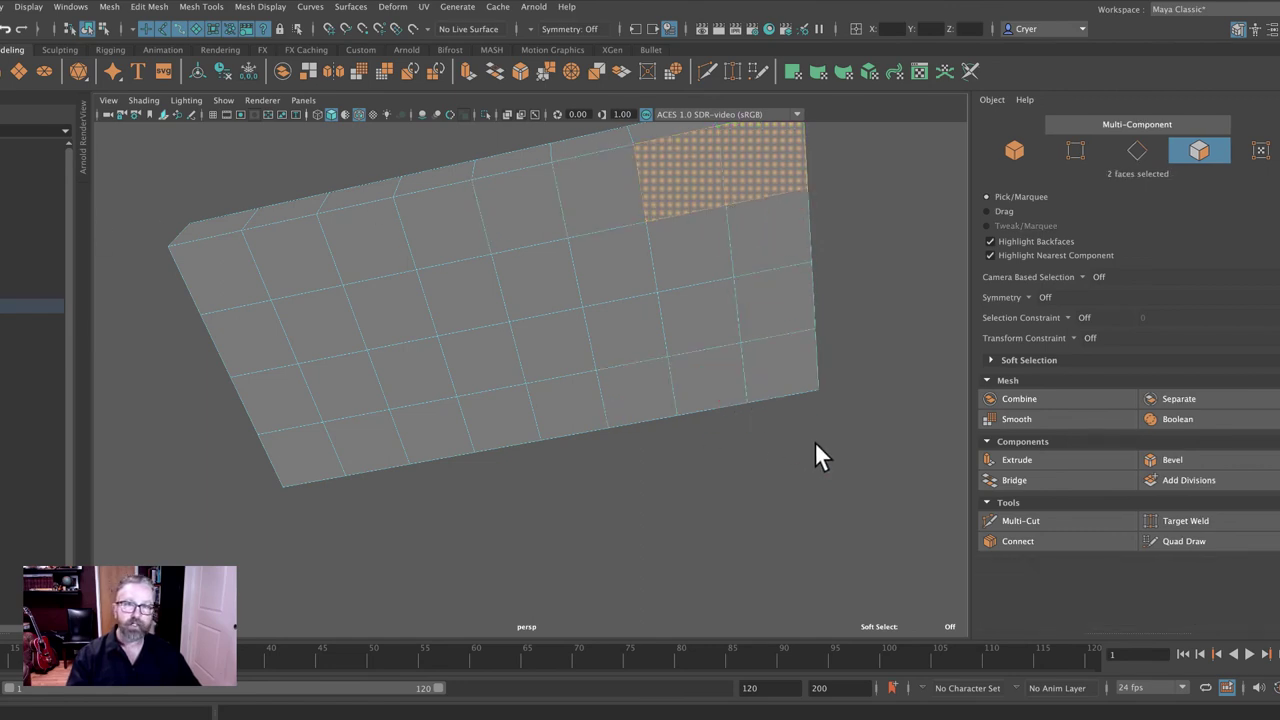
# Select only the plate's underside faces by selecting all faces and deselecting everything above the bottom in the side view
pyautogui.keyDown('alt'); pyautogui.moveTo(817, 449); pyautogui.dragTo(757, 471); pyautogui.keyUp('alt')
pyautogui.scroll(-3, 757, 471)
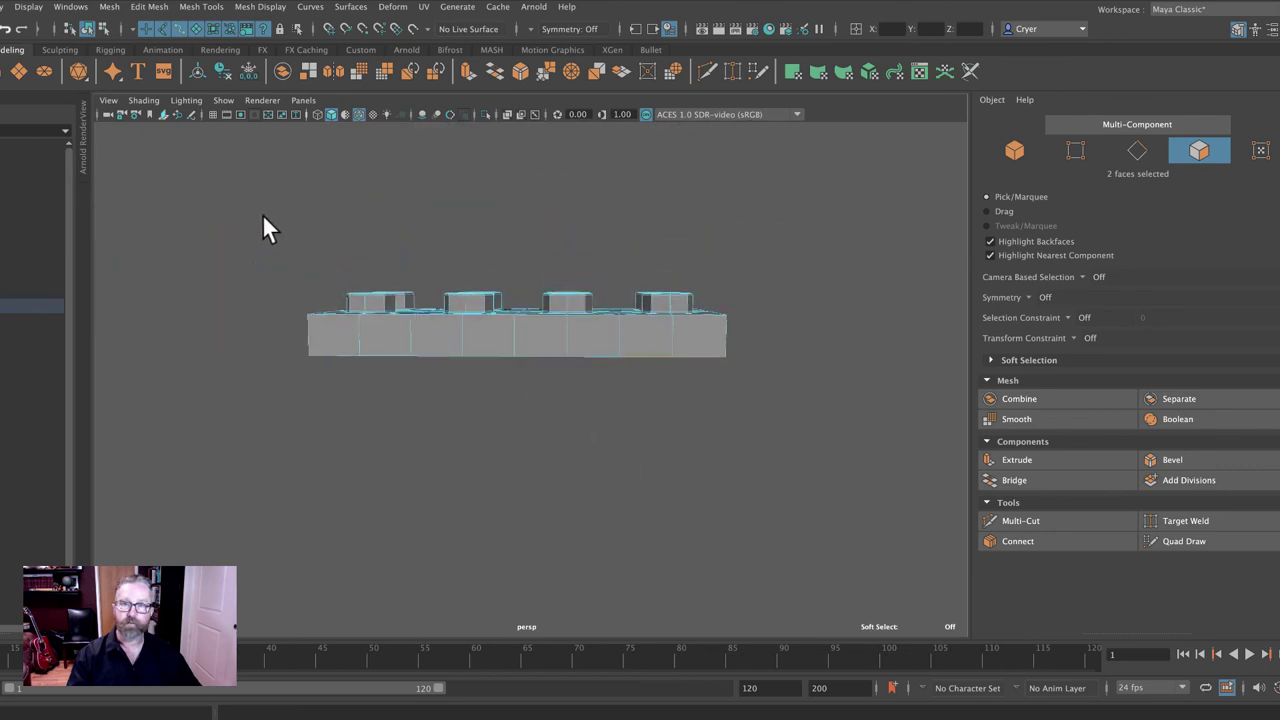
pyautogui.moveTo(266, 229); pyautogui.dragTo(874, 488)
pyautogui.press('space')
pyautogui.press('space')
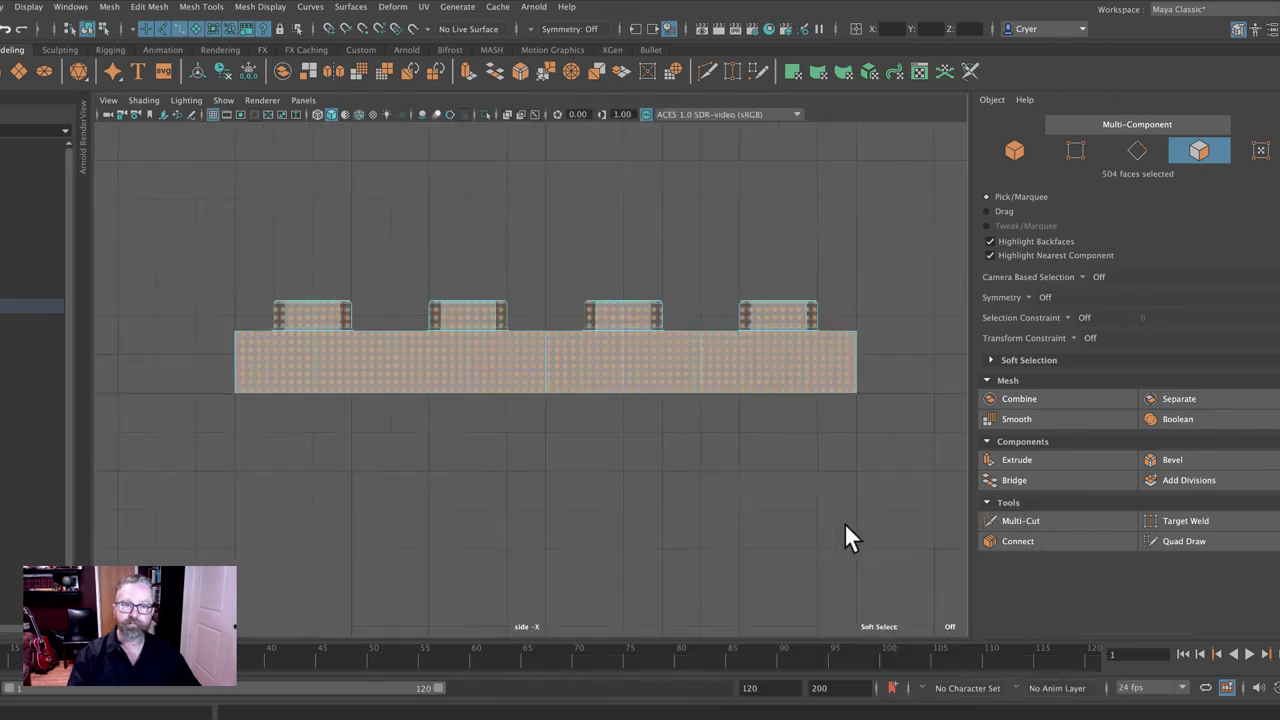
pyautogui.keyDown('ctrl'); pyautogui.moveTo(137, 226); pyautogui.dragTo(913, 351); pyautogui.keyUp('ctrl')
pyautogui.press('space')
pyautogui.keyDown('alt'); pyautogui.moveTo(788, 243); pyautogui.dragTo(786, 222); pyautogui.keyUp('alt')
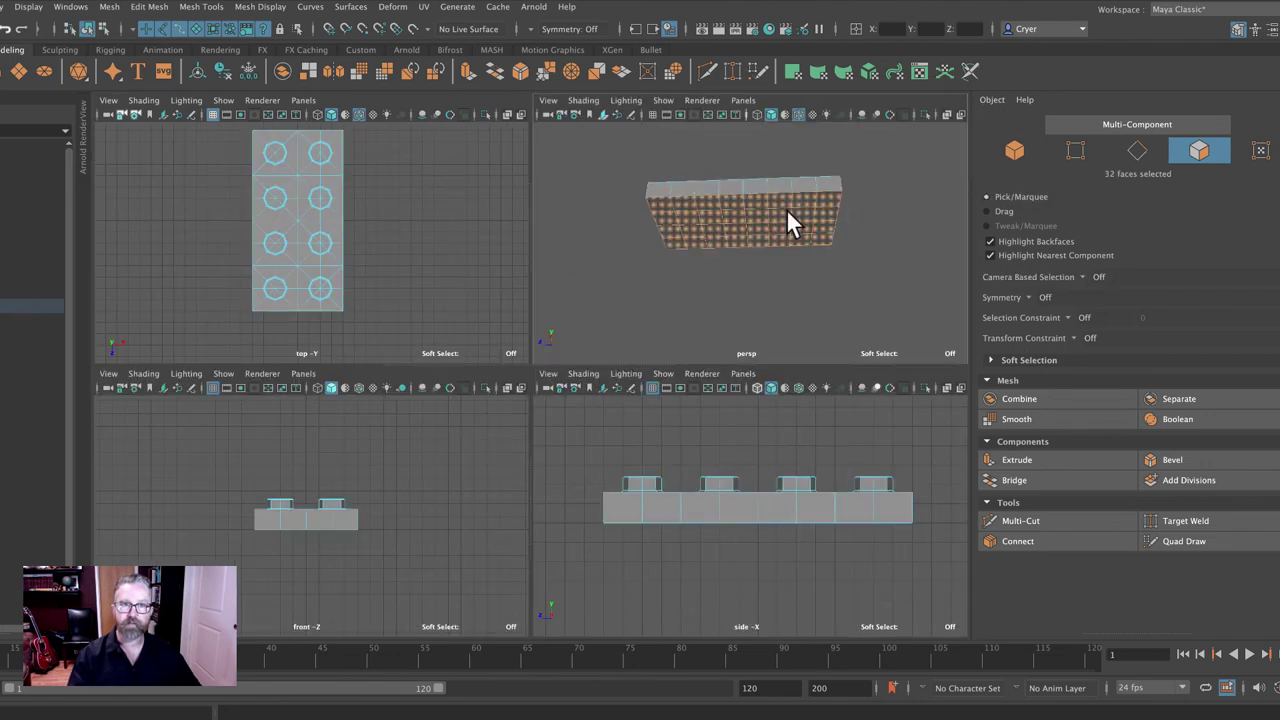
pyautogui.press('space')
pyautogui.keyDown('alt'); pyautogui.moveTo(700, 357); pyautogui.dragTo(740, 395); pyautogui.keyUp('alt')
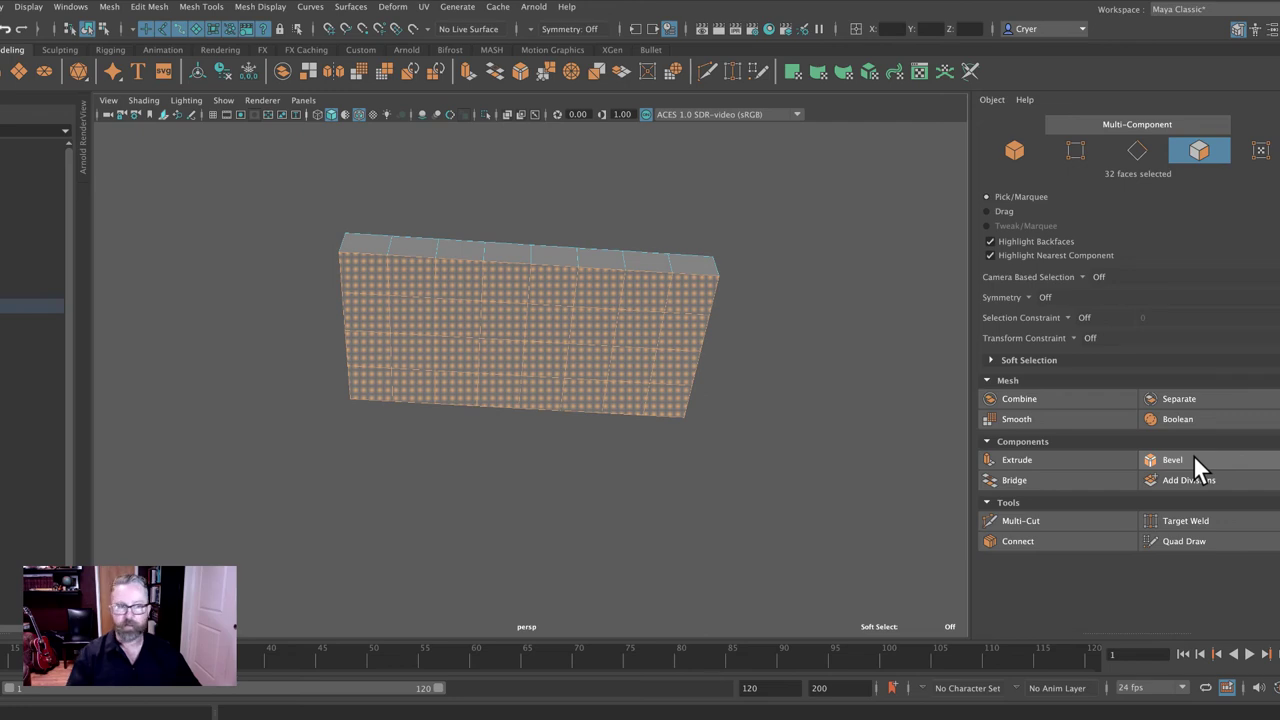
# Extrude the selected underside faces of the plate with an Offset of 0.8 and Divisions of 1
pyautogui.click(1063, 460)
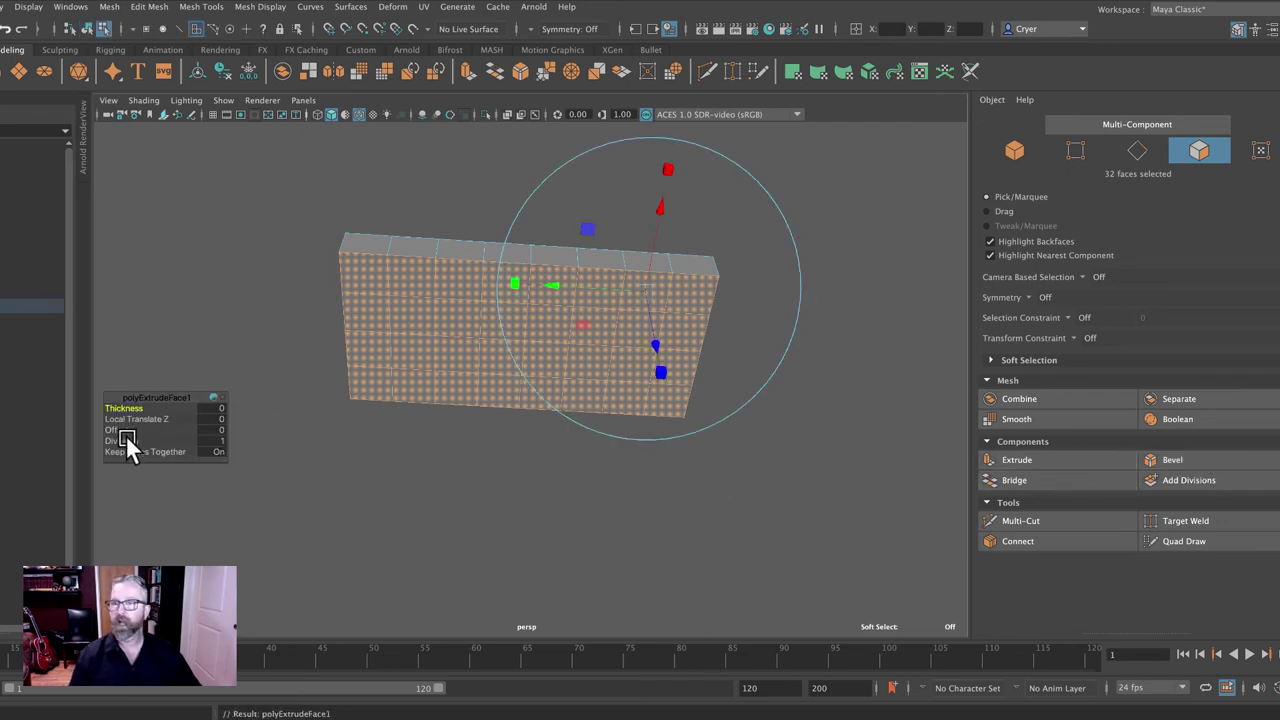
pyautogui.moveTo(126, 441)
pyautogui.mouseDown()
pyautogui.moveTo(121, 429)
pyautogui.moveTo(140, 429)
pyautogui.mouseUp()
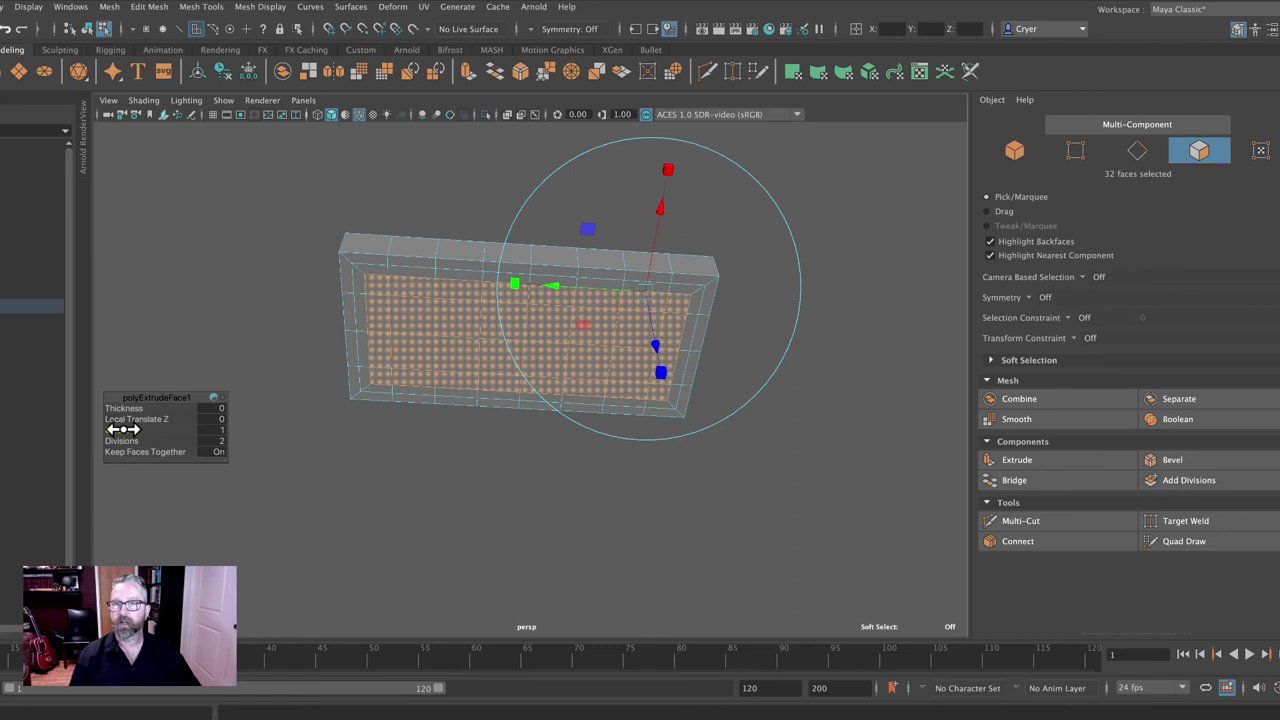
pyautogui.click(215, 441)
pyautogui.press('Return')
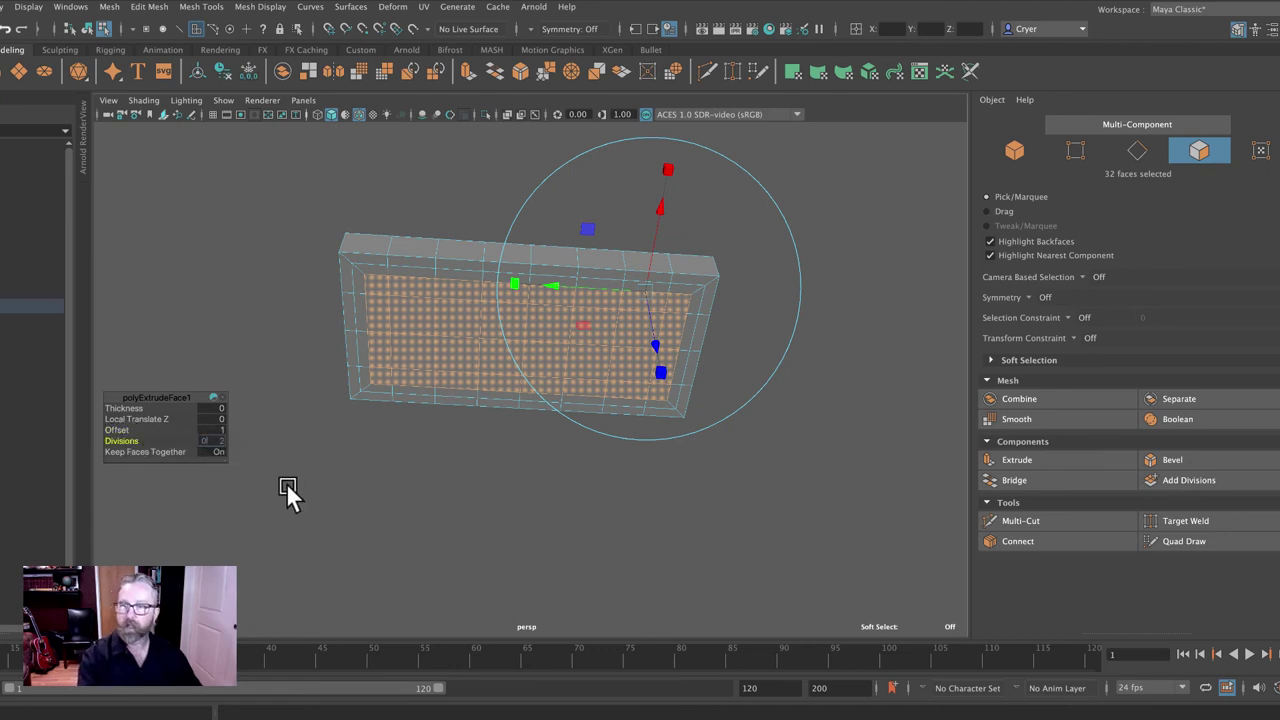
pyautogui.click(212, 430)
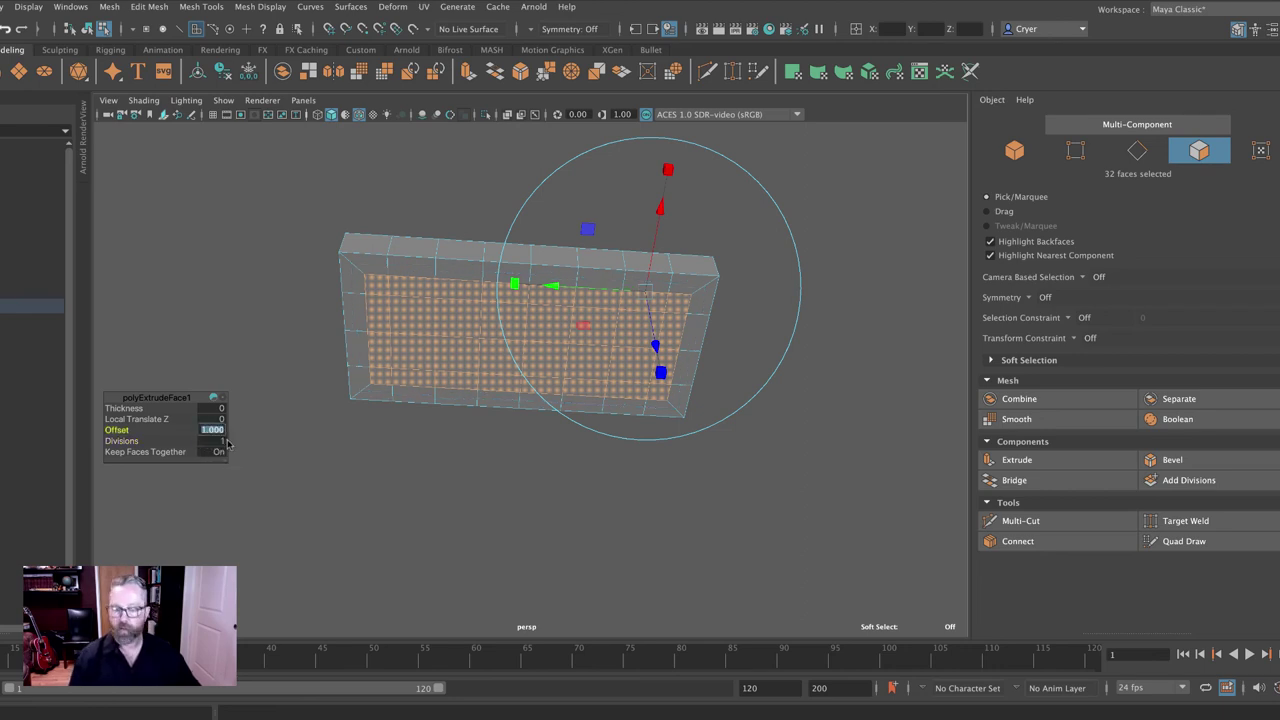
pyautogui.write('0.8')
pyautogui.press('Return')
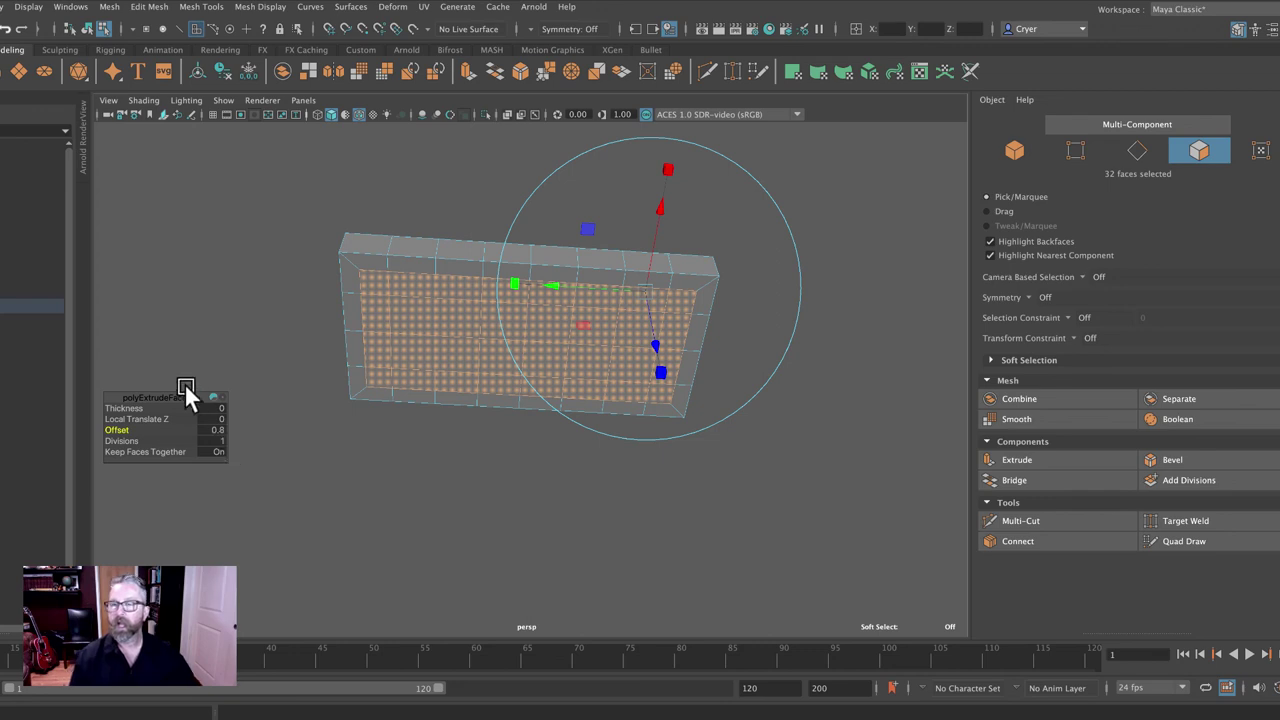
# Extrude the inset underside faces inward along Local Translate Z to hollow the plate, and return to object mode
pyautogui.click(1039, 460)
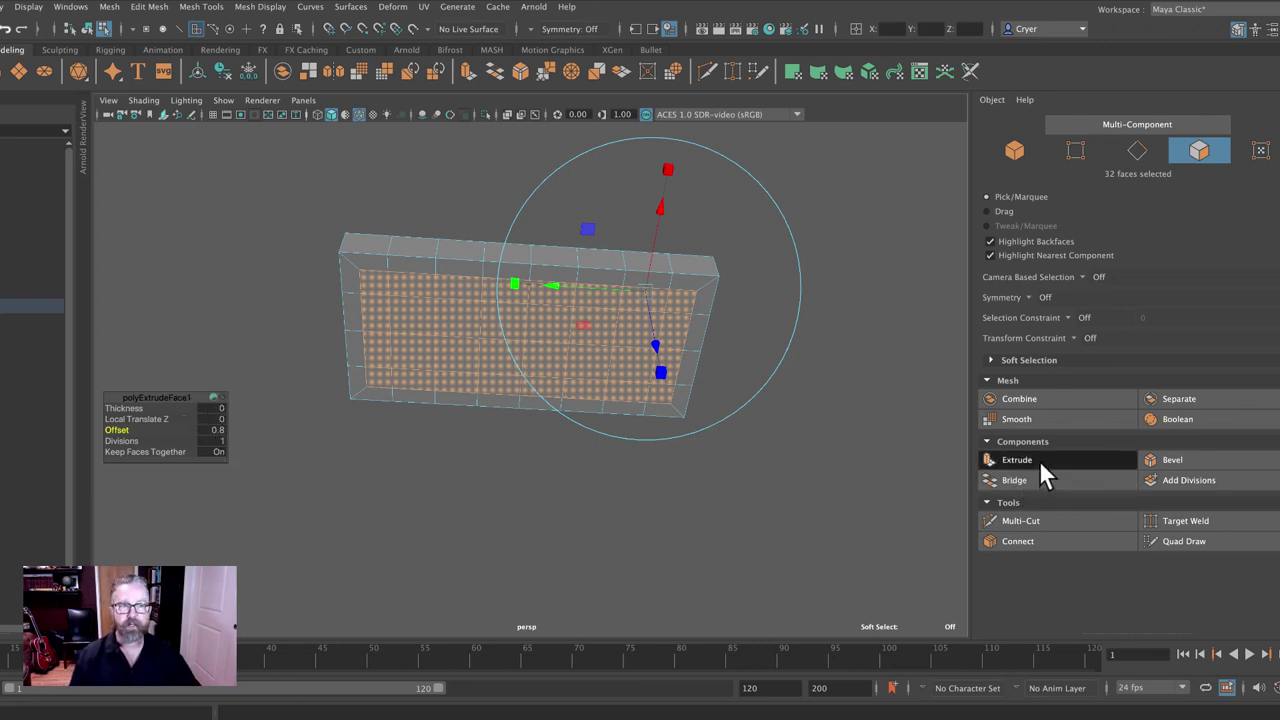
pyautogui.click(212, 419)
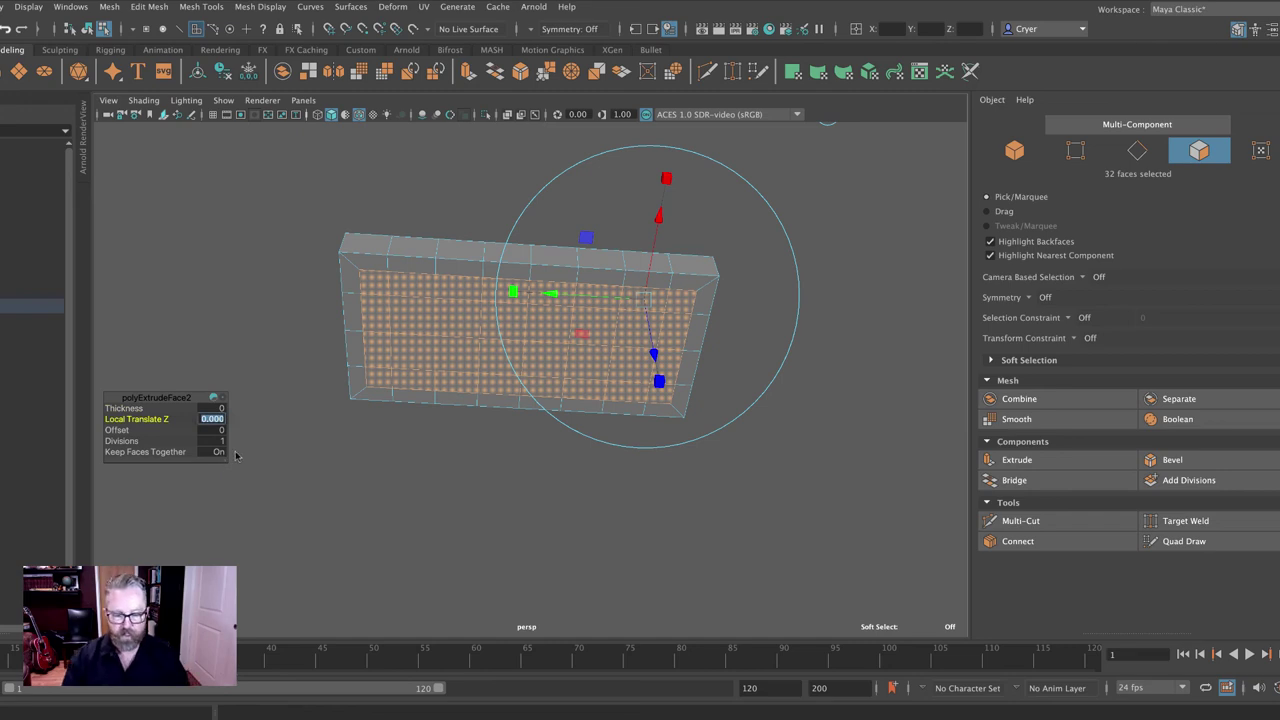
pyautogui.write('-0.1')
pyautogui.press('Return')
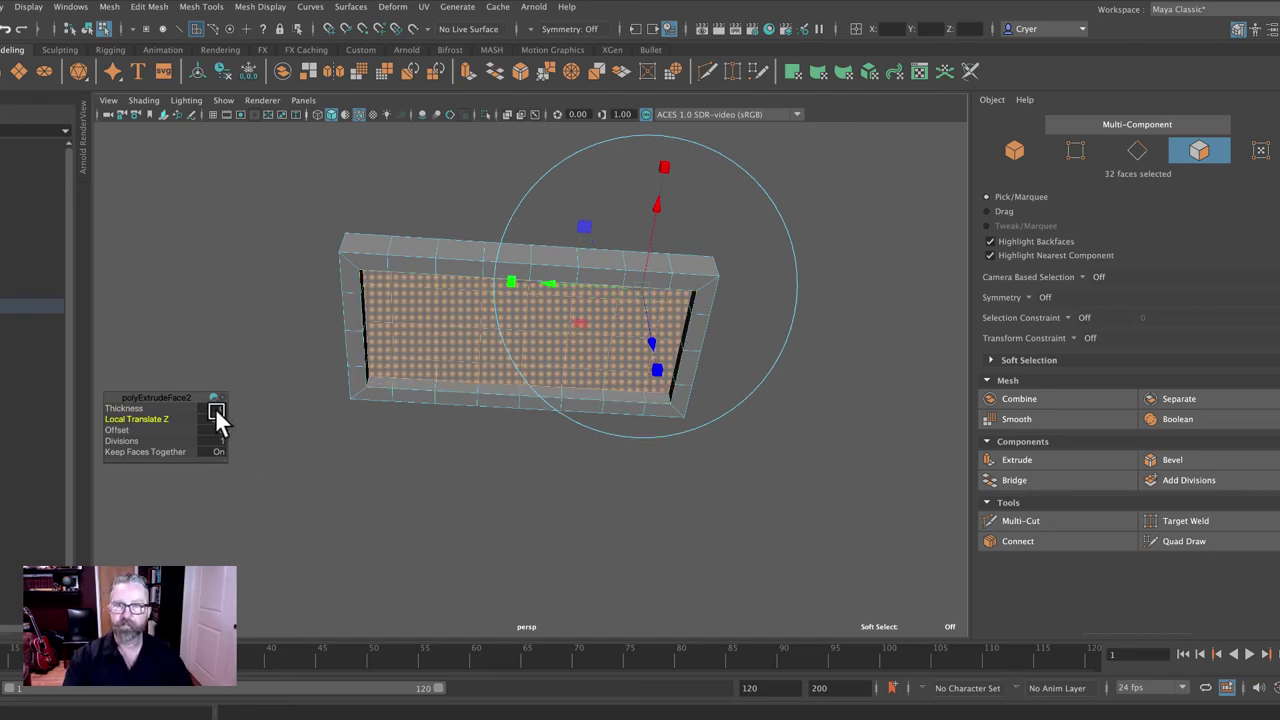
pyautogui.moveTo(391, 251); pyautogui.dragTo(458, 230, button='right')
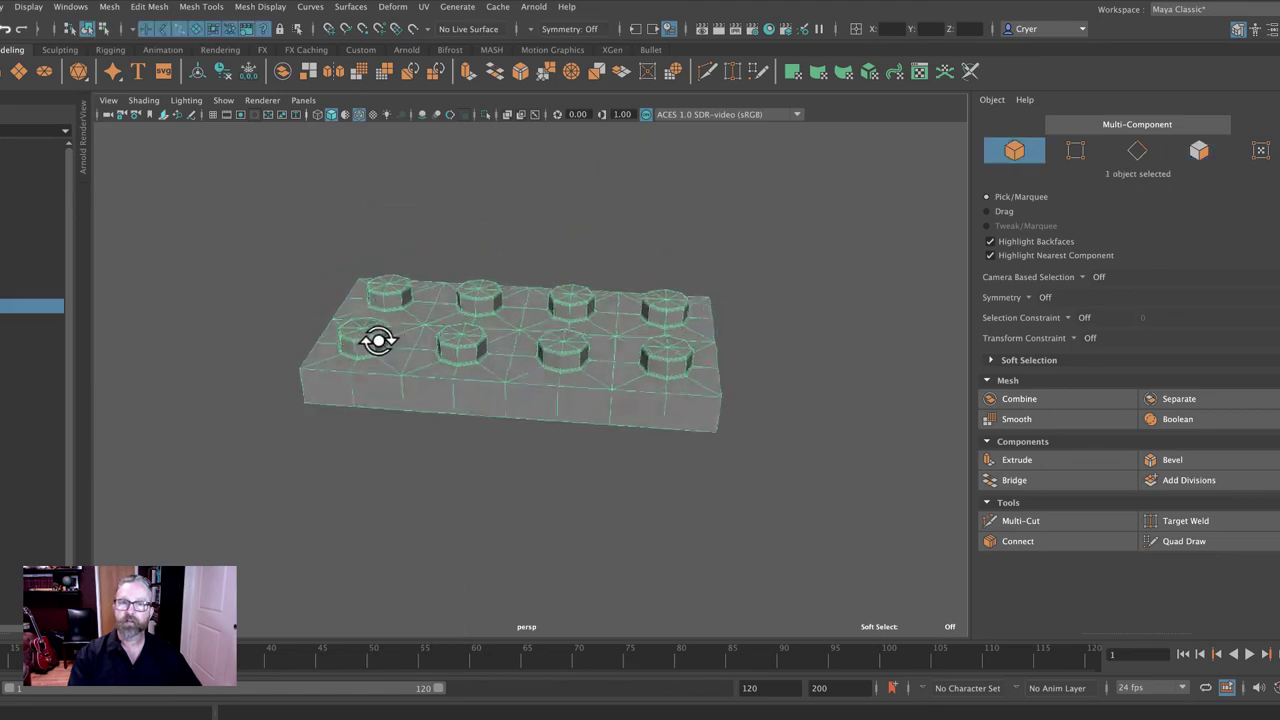
pyautogui.keyDown('alt'); pyautogui.moveTo(378, 341); pyautogui.dragTo(377, 409); pyautogui.keyUp('alt')
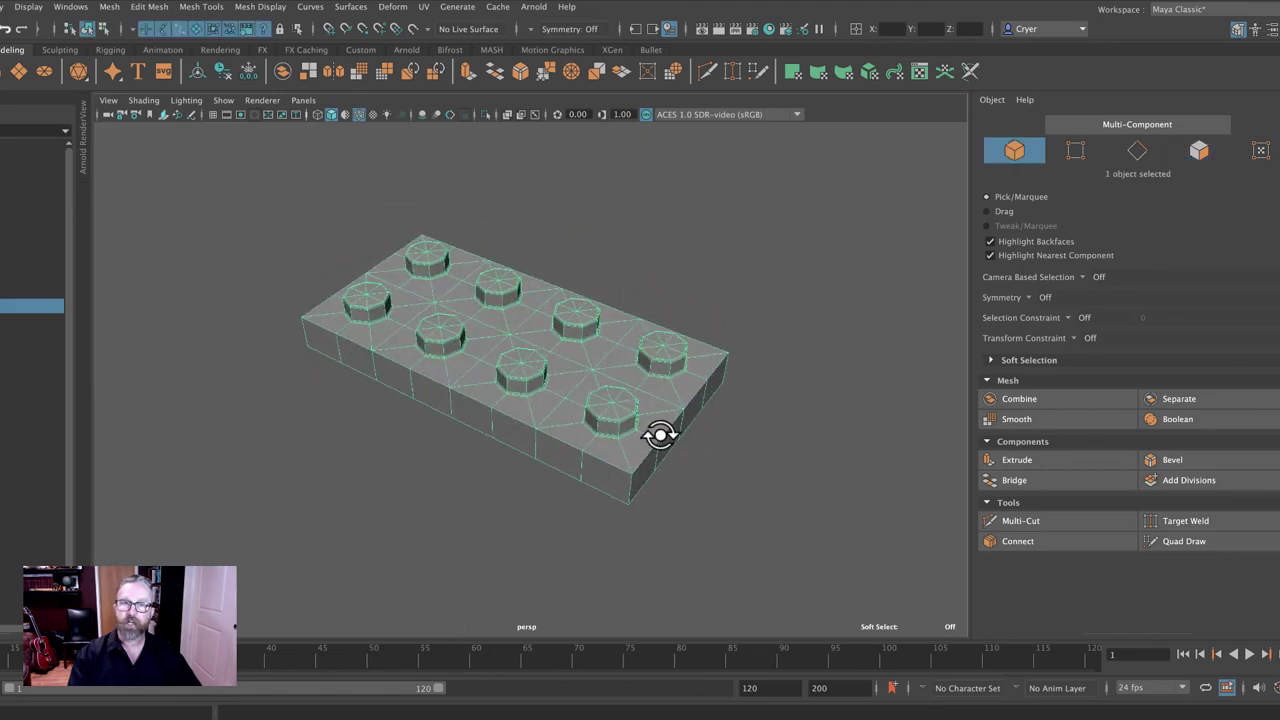
pyautogui.keyDown('alt'); pyautogui.moveTo(657, 434); pyautogui.dragTo(734, 461); pyautogui.keyUp('alt')
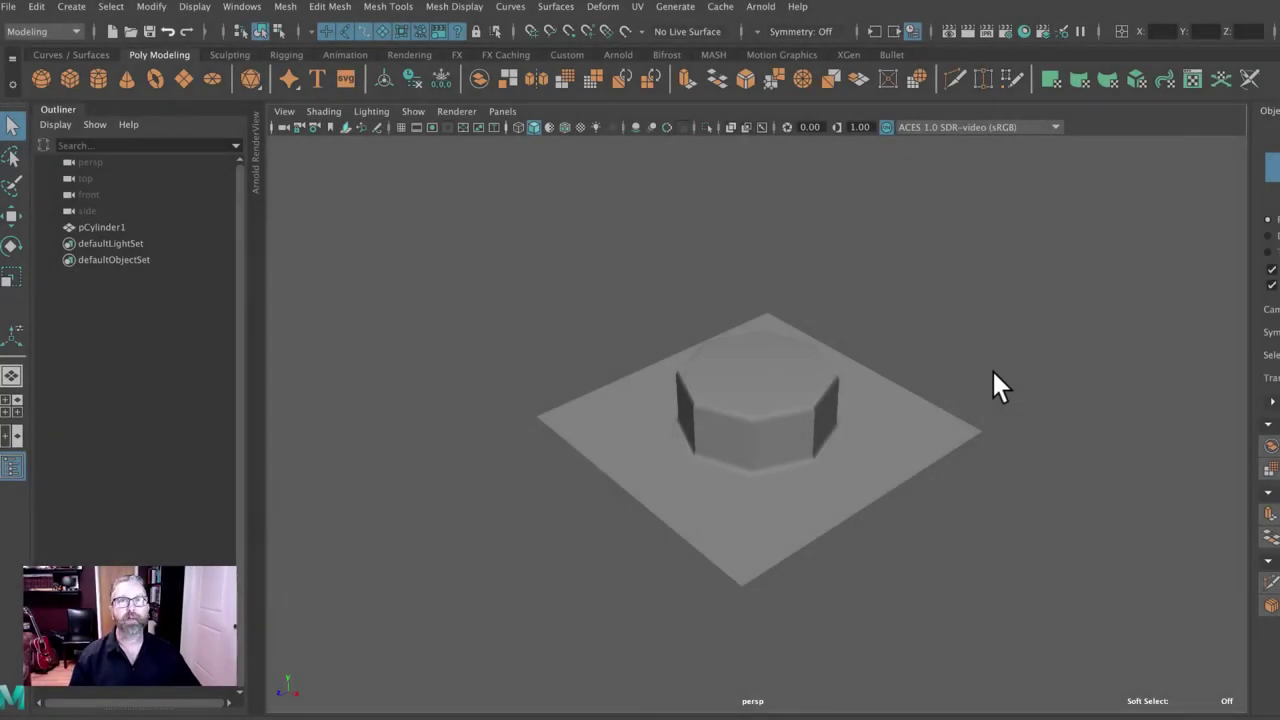
# Select the outer border edges around the peg's square base
pyautogui.click(10, 7)
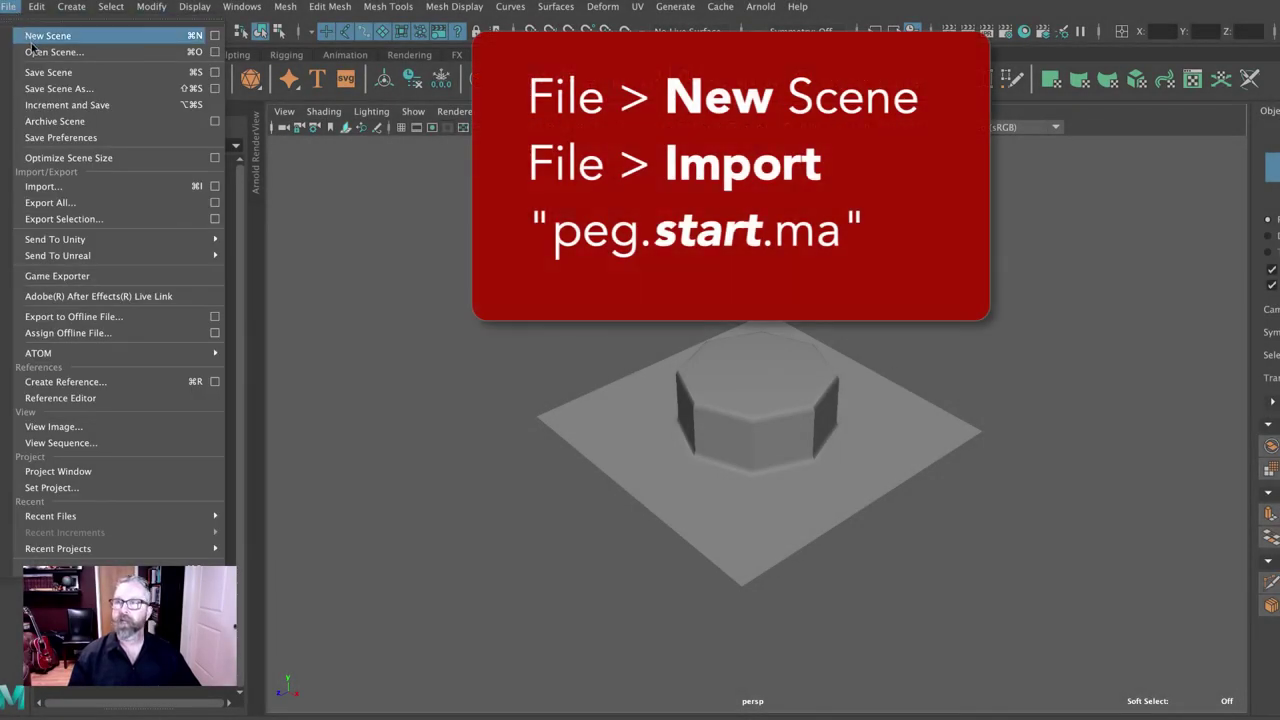
pyautogui.click(641, 410)
pyautogui.click(637, 423)
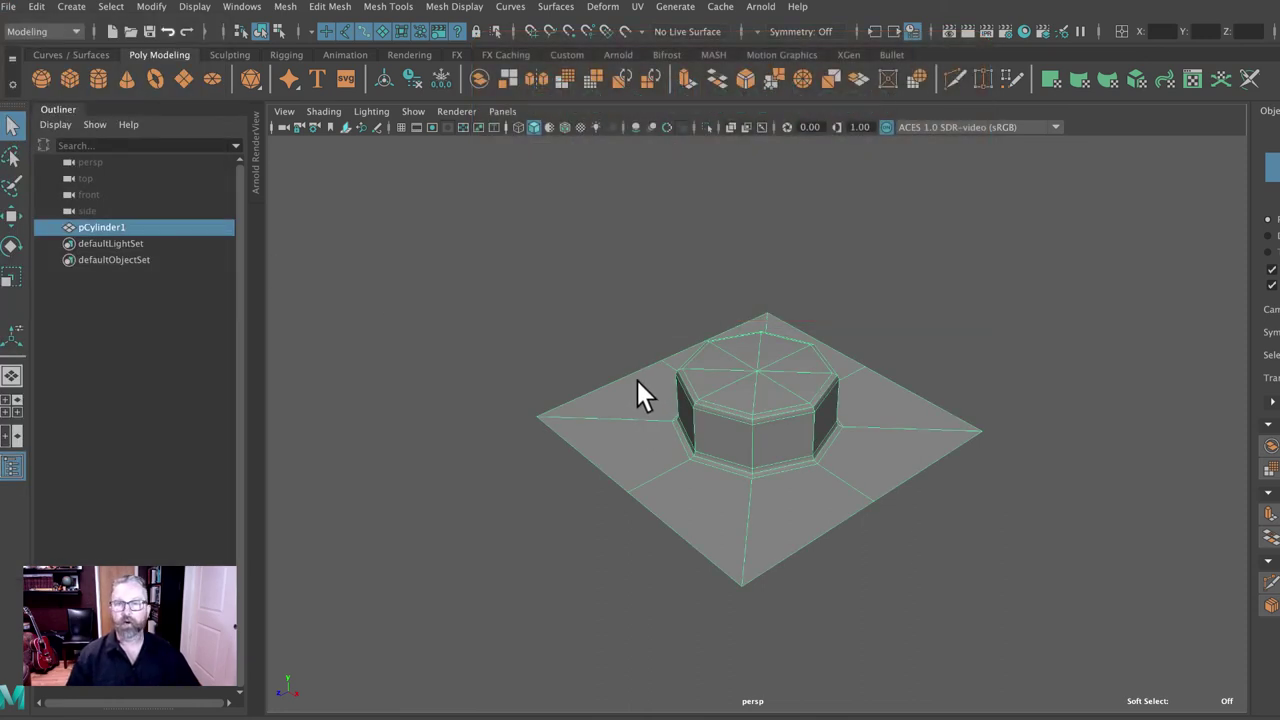
pyautogui.moveTo(637, 380); pyautogui.dragTo(629, 370, button='right')
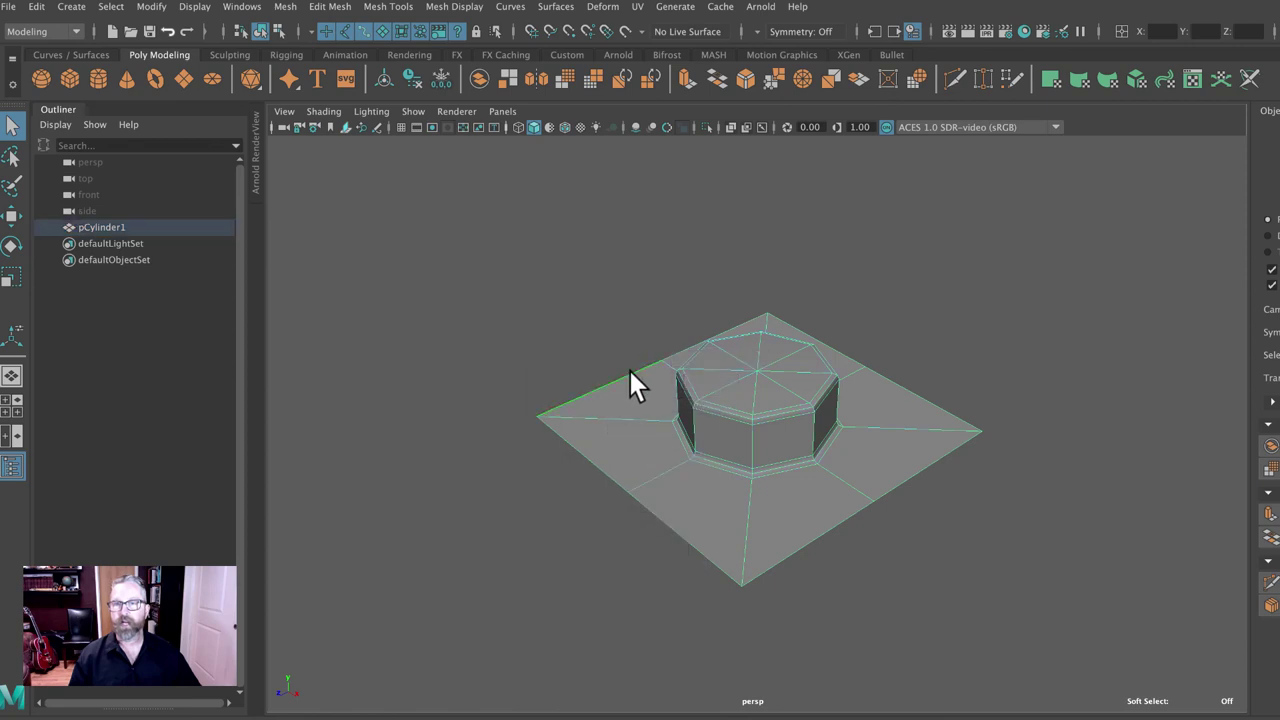
pyautogui.doubleClick(651, 530)
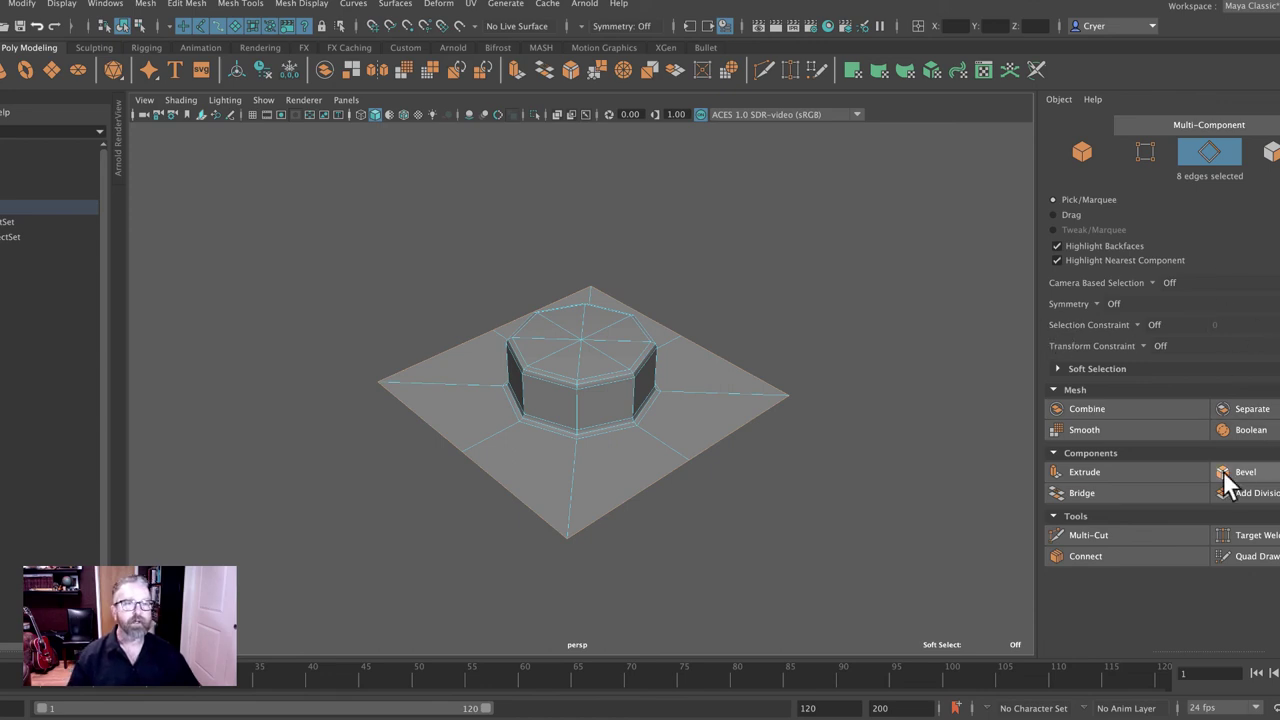
# Extrude the base's border edges with a Local Translate Z of -4.8 to form the brick's sides, and return to object mode
pyautogui.click(1109, 471)
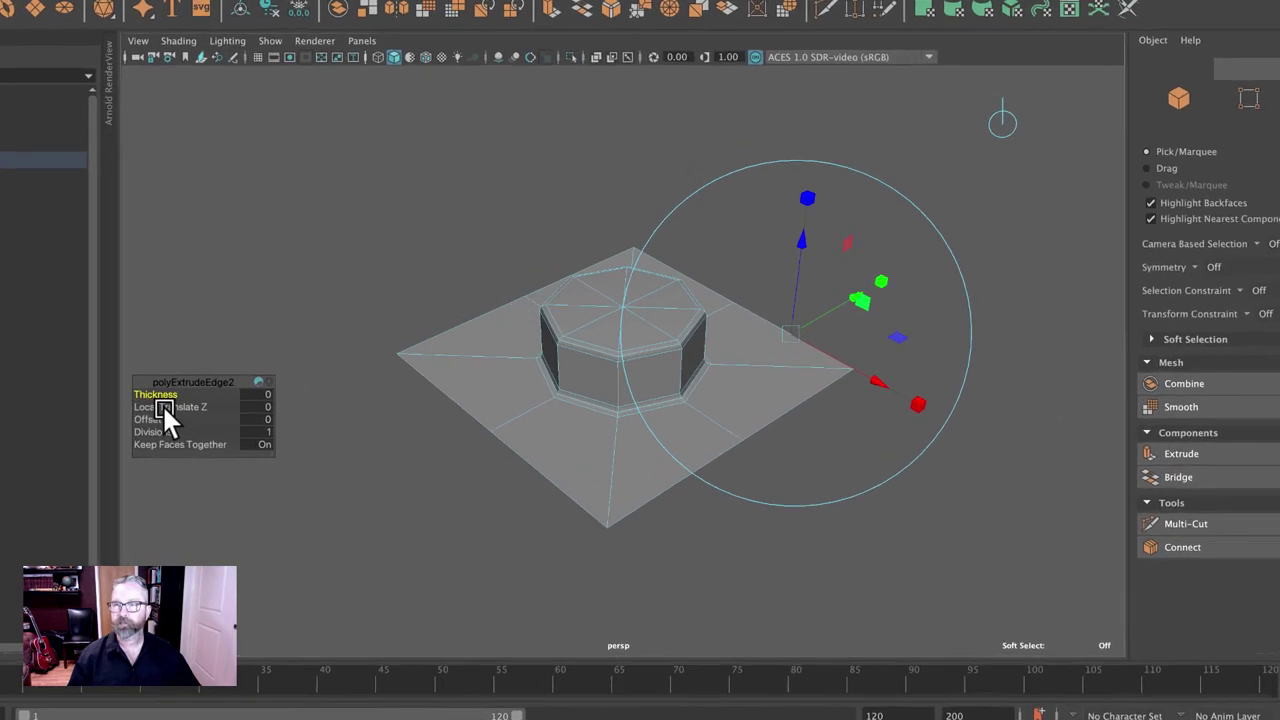
pyautogui.moveTo(152, 428); pyautogui.dragTo(166, 428)
pyautogui.moveTo(146, 287); pyautogui.dragTo(125, 289)
pyautogui.click(283, 286)
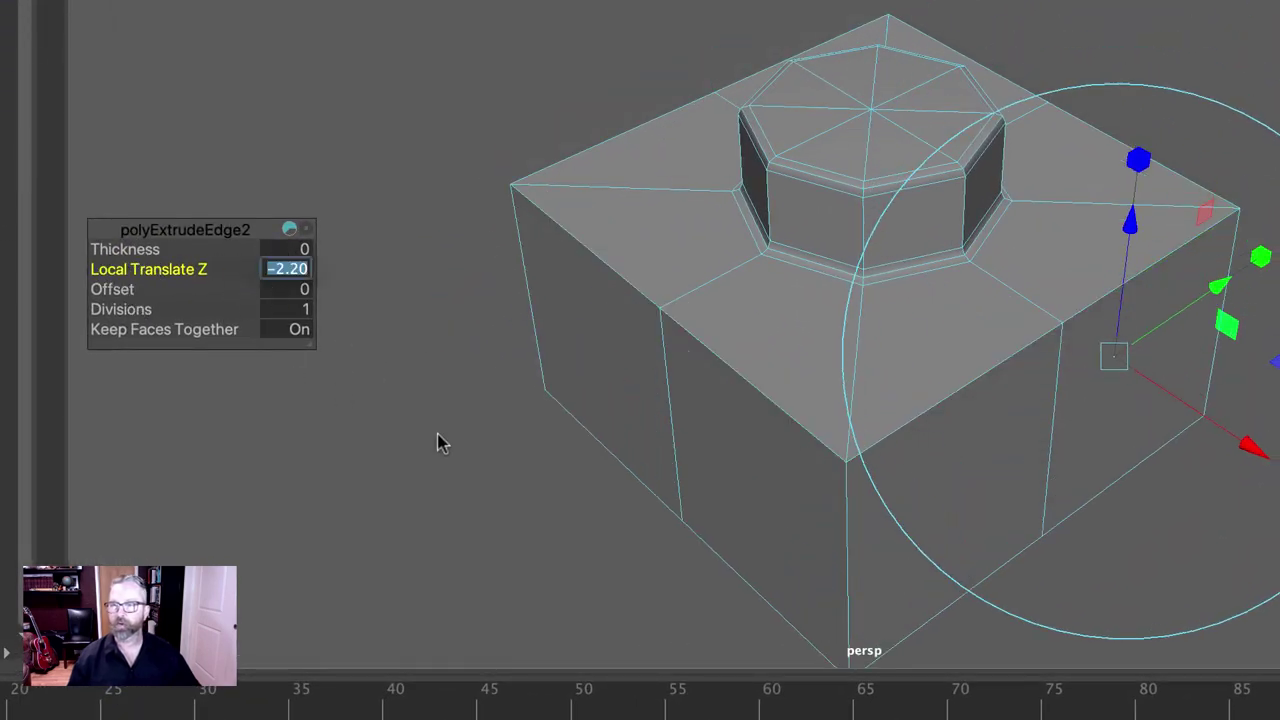
pyautogui.write('-')
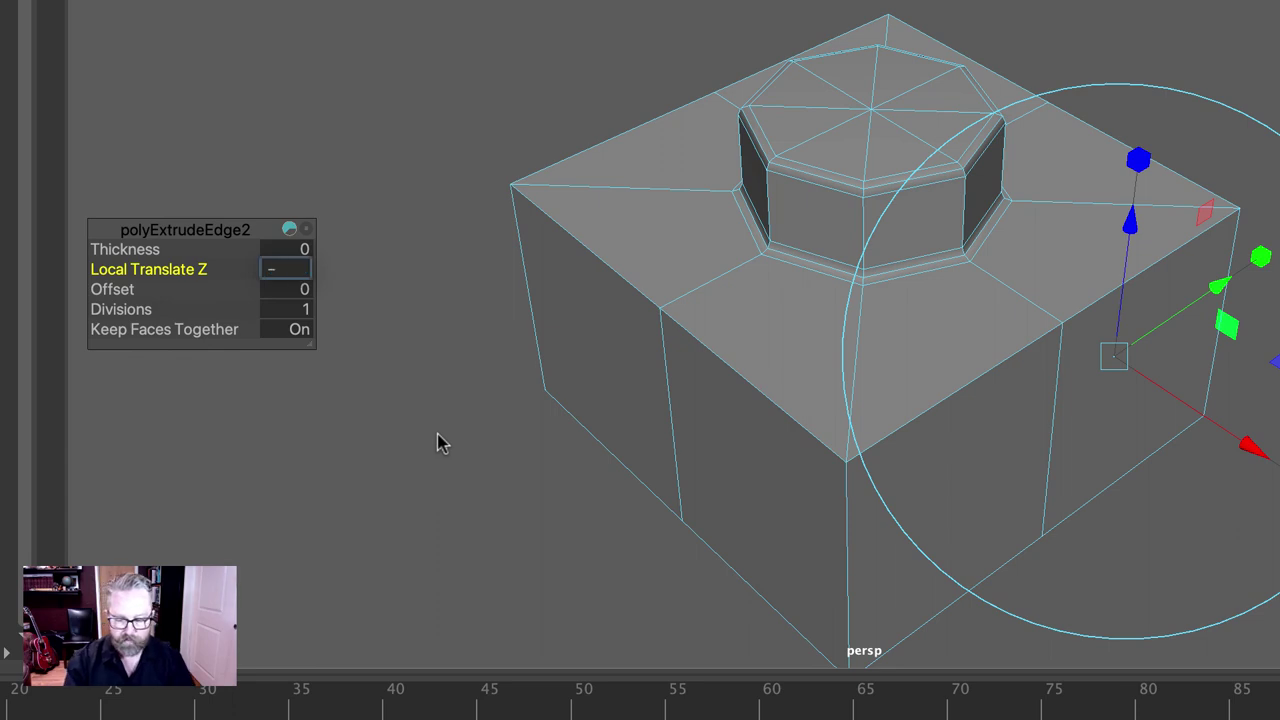
pyautogui.write('4.8')
pyautogui.press('Return')
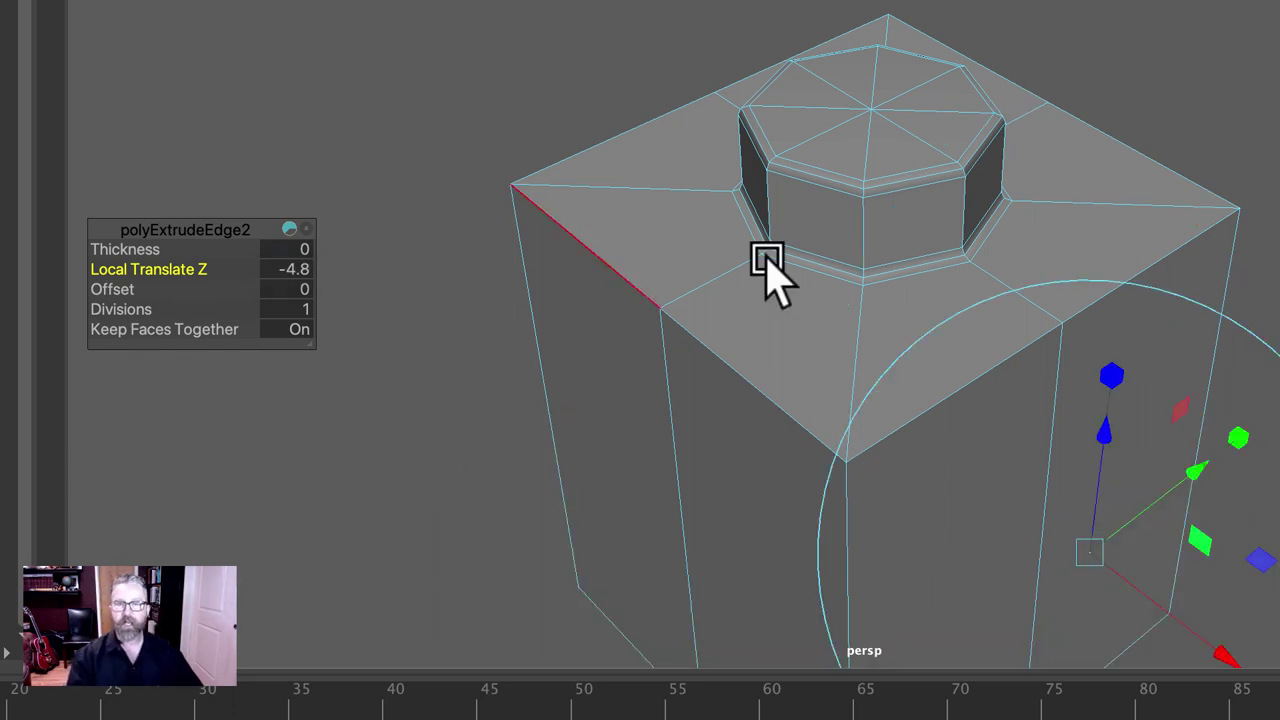
pyautogui.keyDown('alt'); pyautogui.moveTo(863, 160); pyautogui.dragTo(677, 2, button='right'); pyautogui.keyUp('alt')
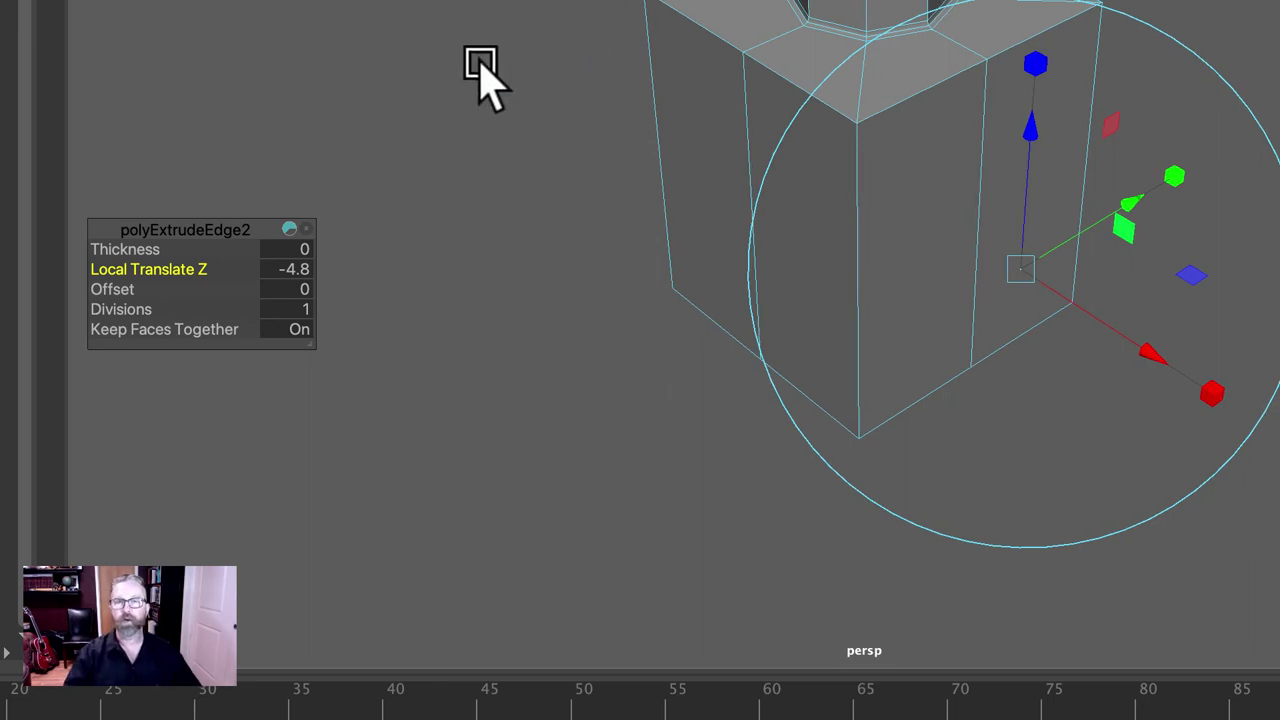
pyautogui.click(600, 105)
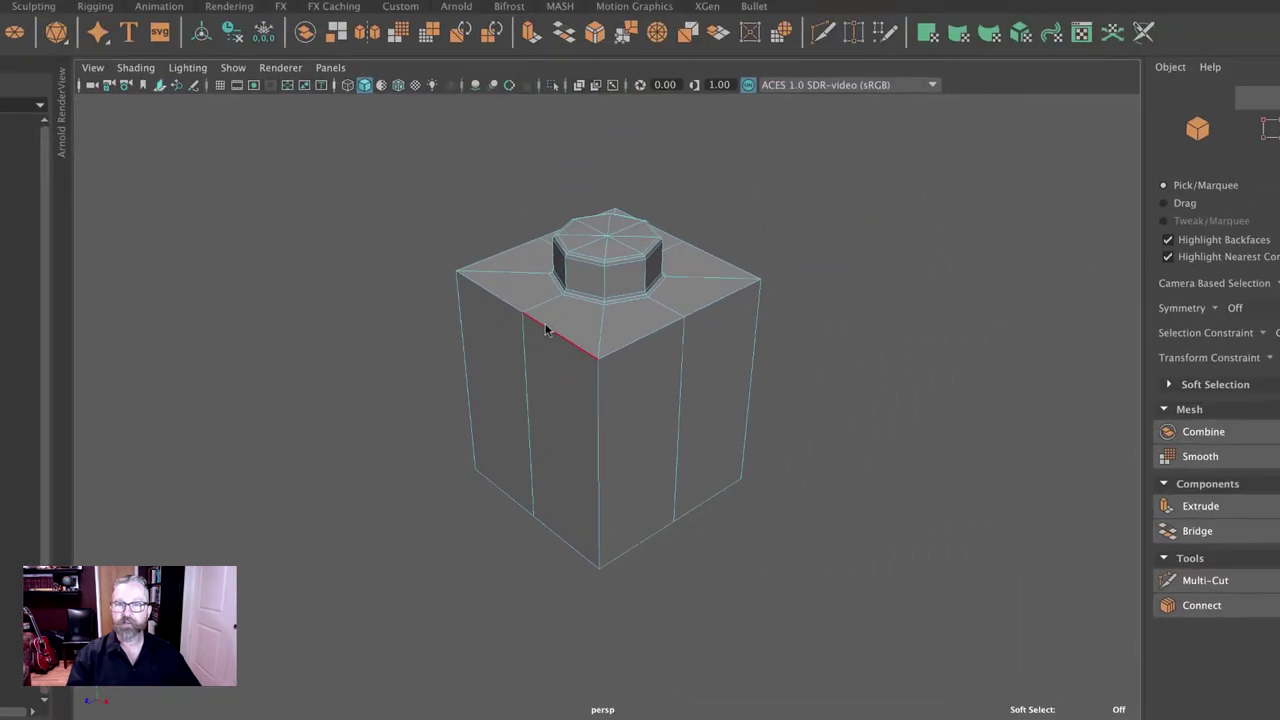
pyautogui.rightClick(517, 355)
pyautogui.moveTo(550, 348); pyautogui.dragTo(665, 430, button='right')
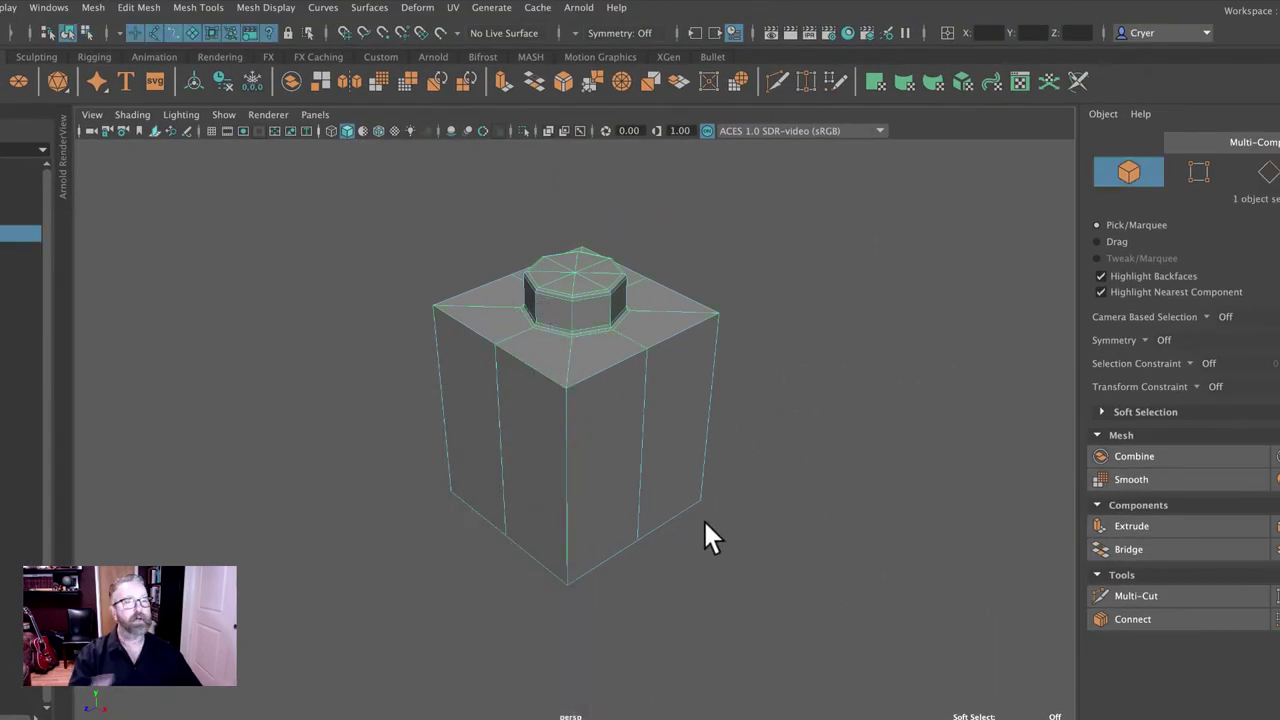
# Select the border edges of the block's open underside and close it with Fill Hole
pyautogui.keyDown('alt'); pyautogui.moveTo(712, 505); pyautogui.dragTo(609, 438); pyautogui.keyUp('alt')
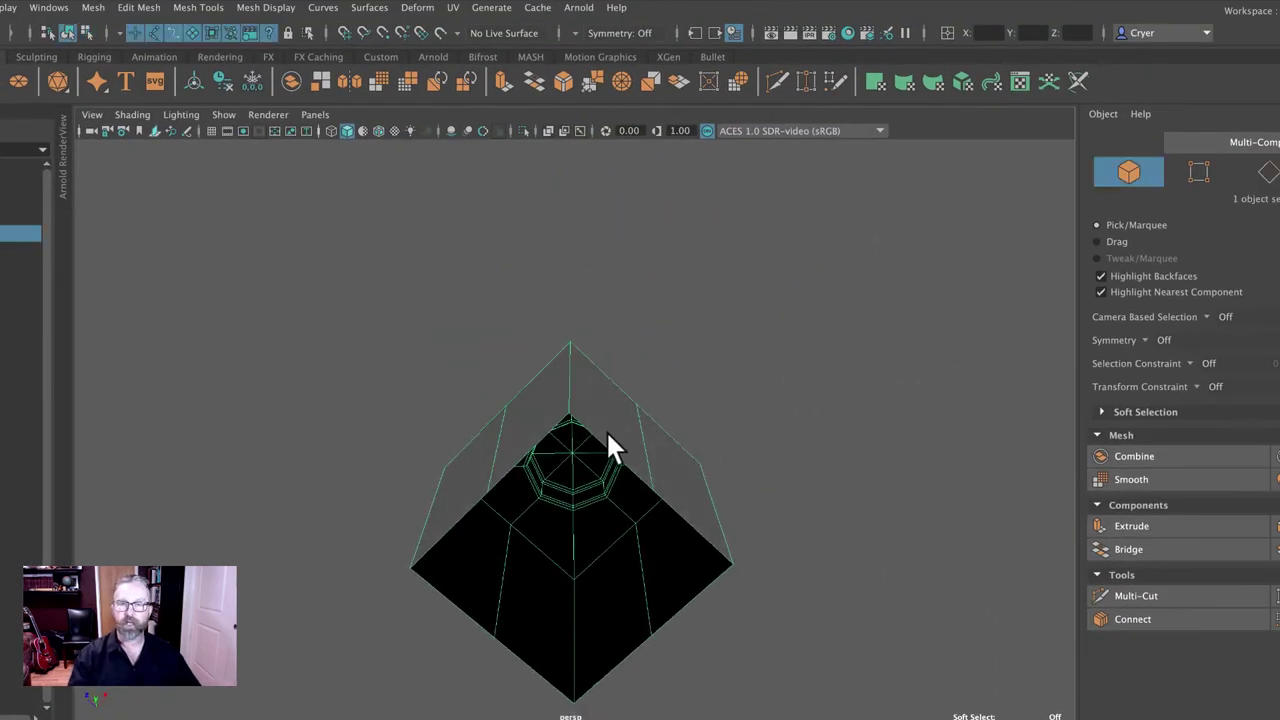
pyautogui.moveTo(597, 421); pyautogui.dragTo(585, 425, button='right')
pyautogui.doubleClick(540, 435)
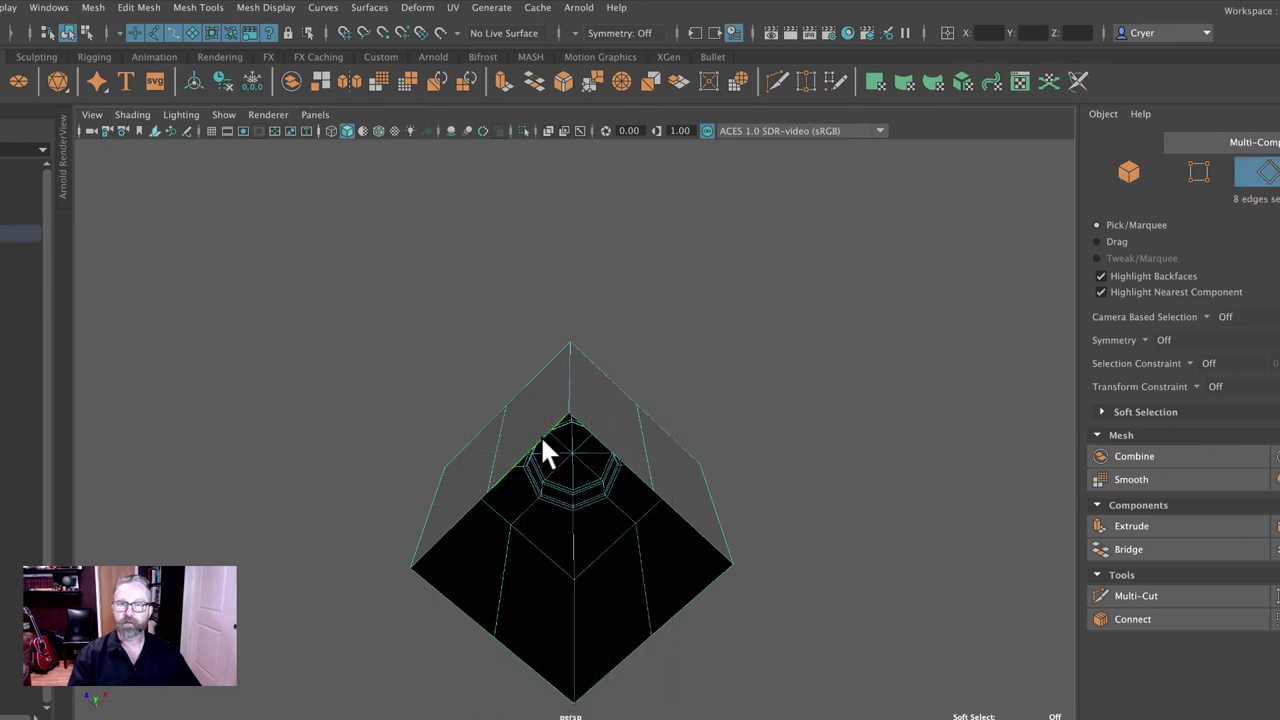
pyautogui.click(94, 8)
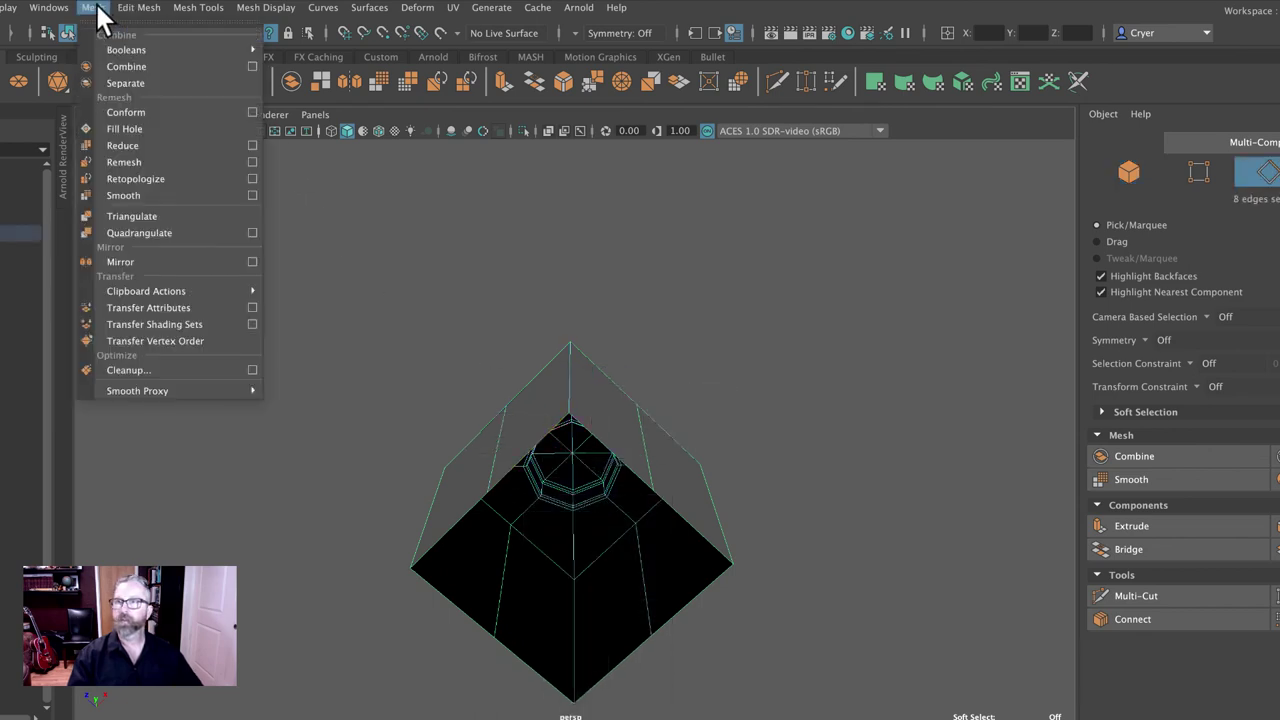
pyautogui.click(110, 126)
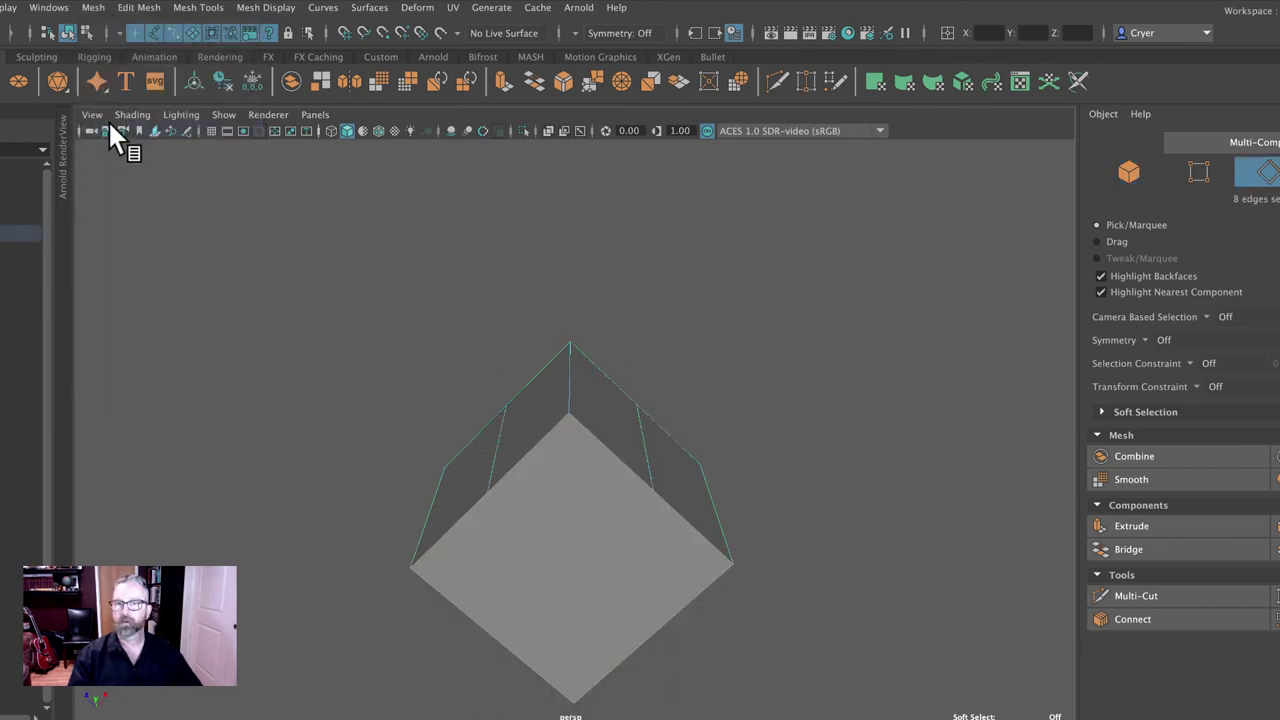
# Cut the block's bottom face in half with Multi-Cut between the midpoints of two opposite sides
pyautogui.keyDown('alt'); pyautogui.moveTo(945, 558); pyautogui.dragTo(822, 506); pyautogui.keyUp('alt')
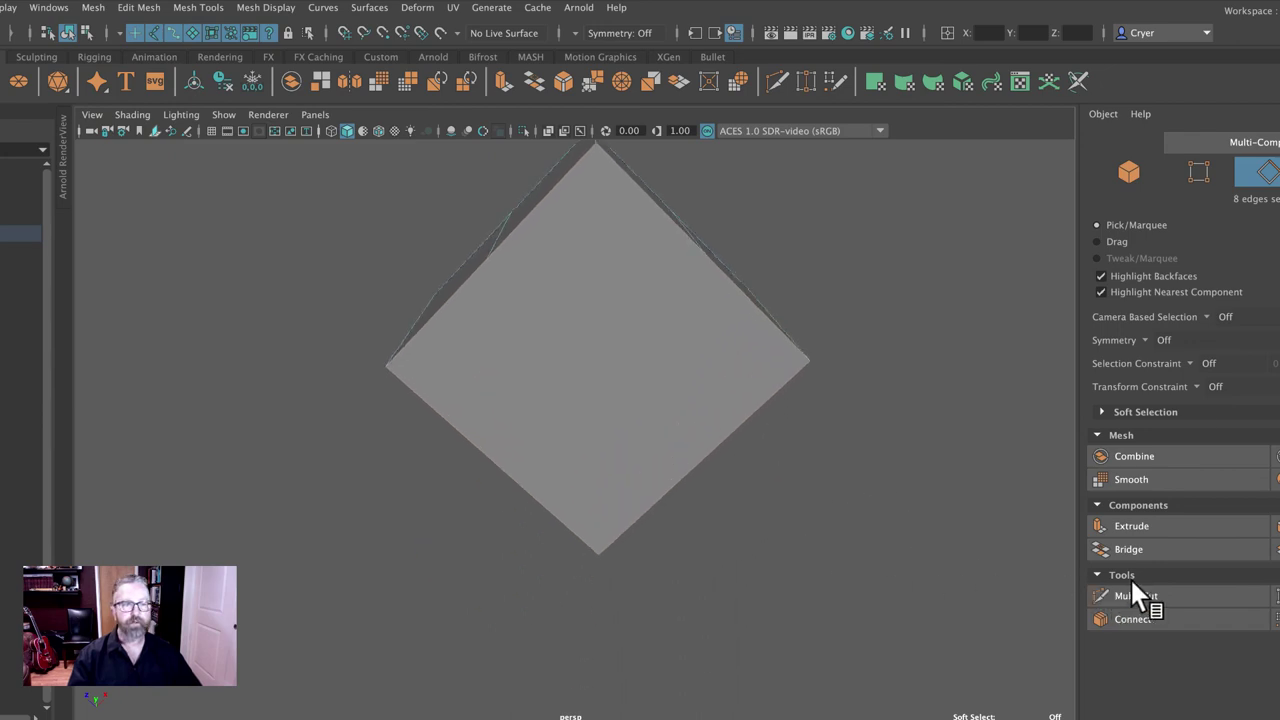
pyautogui.click(1136, 595)
pyautogui.keyDown('alt'); pyautogui.moveTo(655, 425); pyautogui.dragTo(636, 386); pyautogui.keyUp('alt')
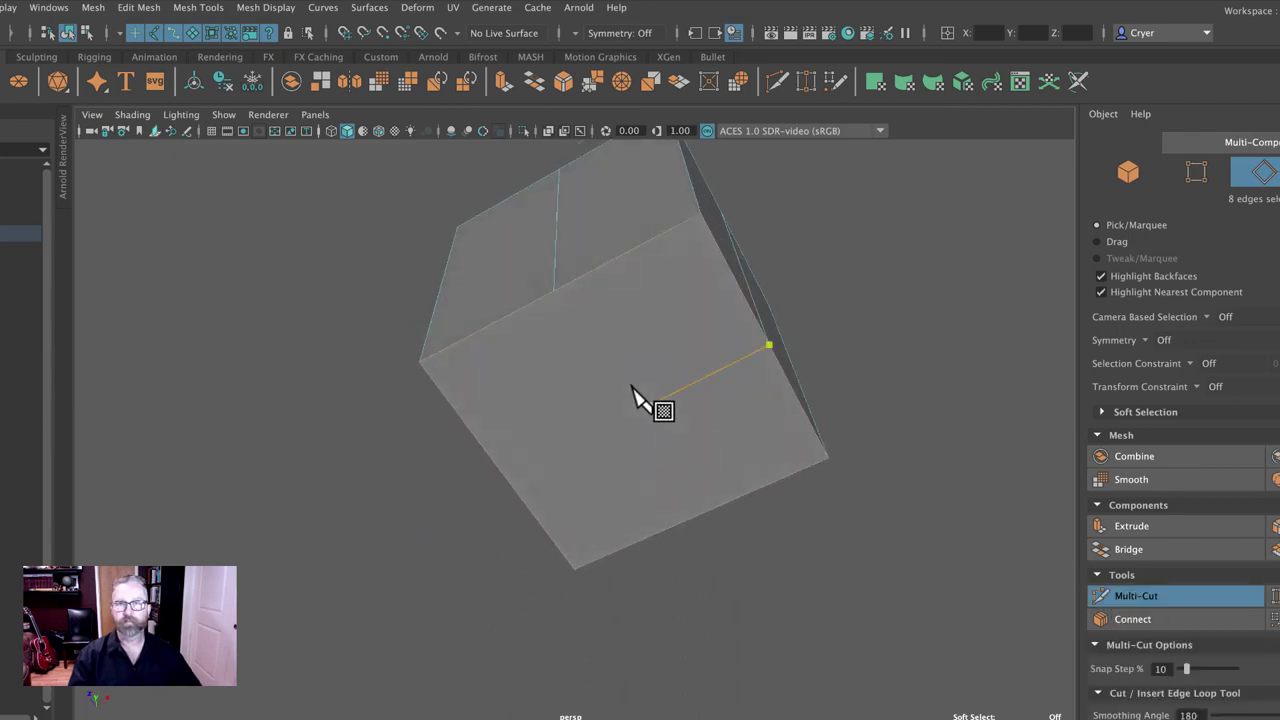
pyautogui.keyDown('shift'); pyautogui.click(554, 291); pyautogui.keyUp('shift')
pyautogui.keyDown('shift'); pyautogui.click(731, 503); pyautogui.keyUp('shift')
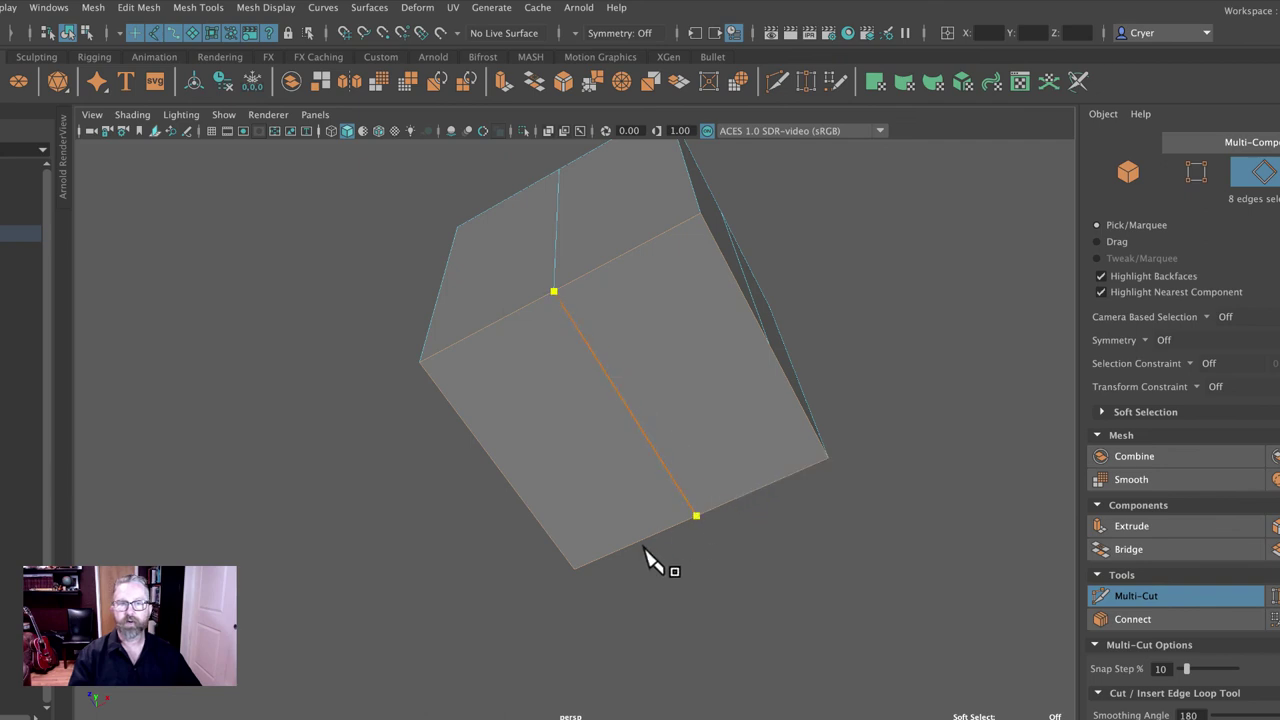
pyautogui.press('Return')
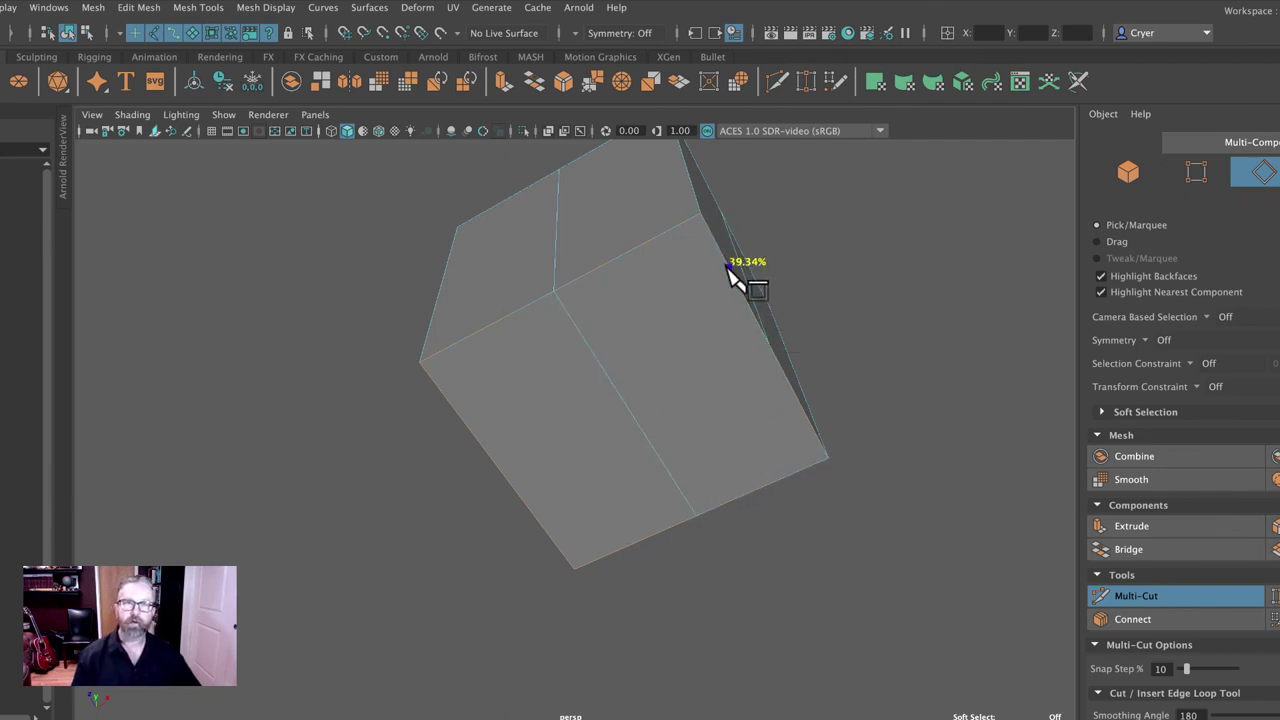
# Add a second, perpendicular Multi-Cut between the other two side midpoints of the bottom face and leave the tool
pyautogui.keyDown('shift'); pyautogui.click(783, 390); pyautogui.keyUp('shift')
pyautogui.keyDown('shift'); pyautogui.click(484, 450); pyautogui.keyUp('shift')
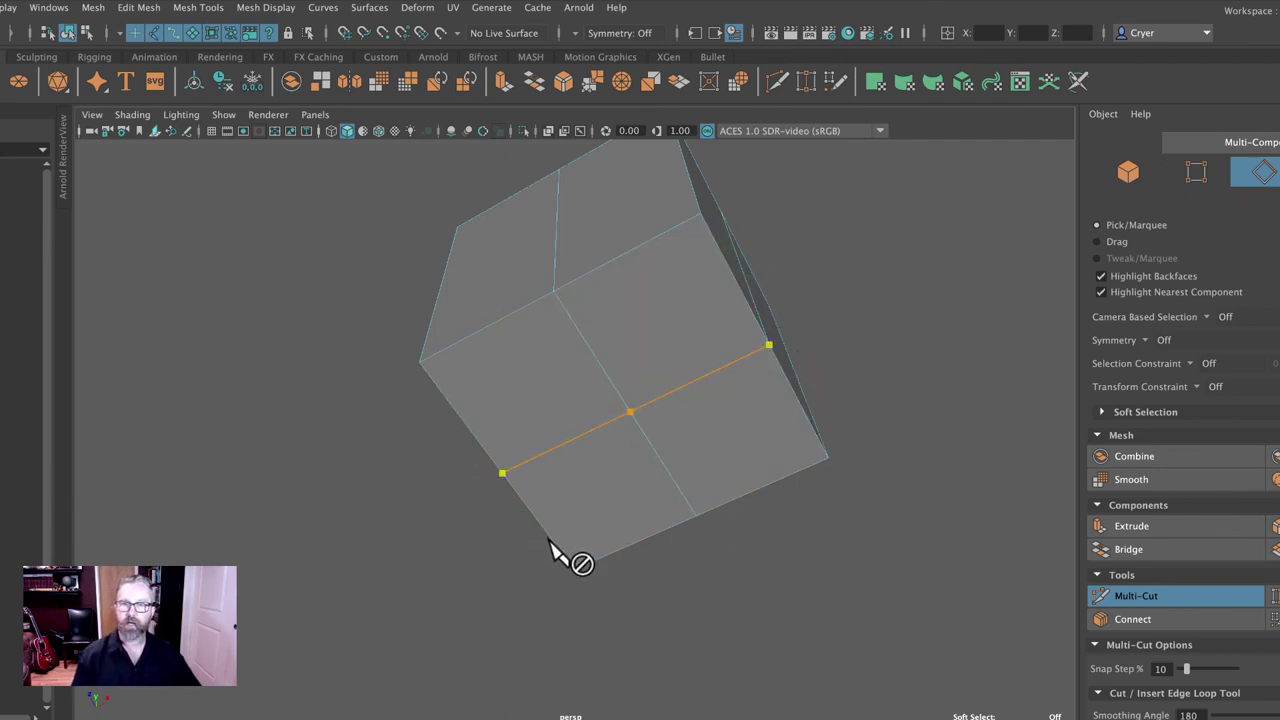
pyautogui.press('Return')
pyautogui.keyDown('alt'); pyautogui.moveTo(909, 580); pyautogui.dragTo(880, 600); pyautogui.keyUp('alt')
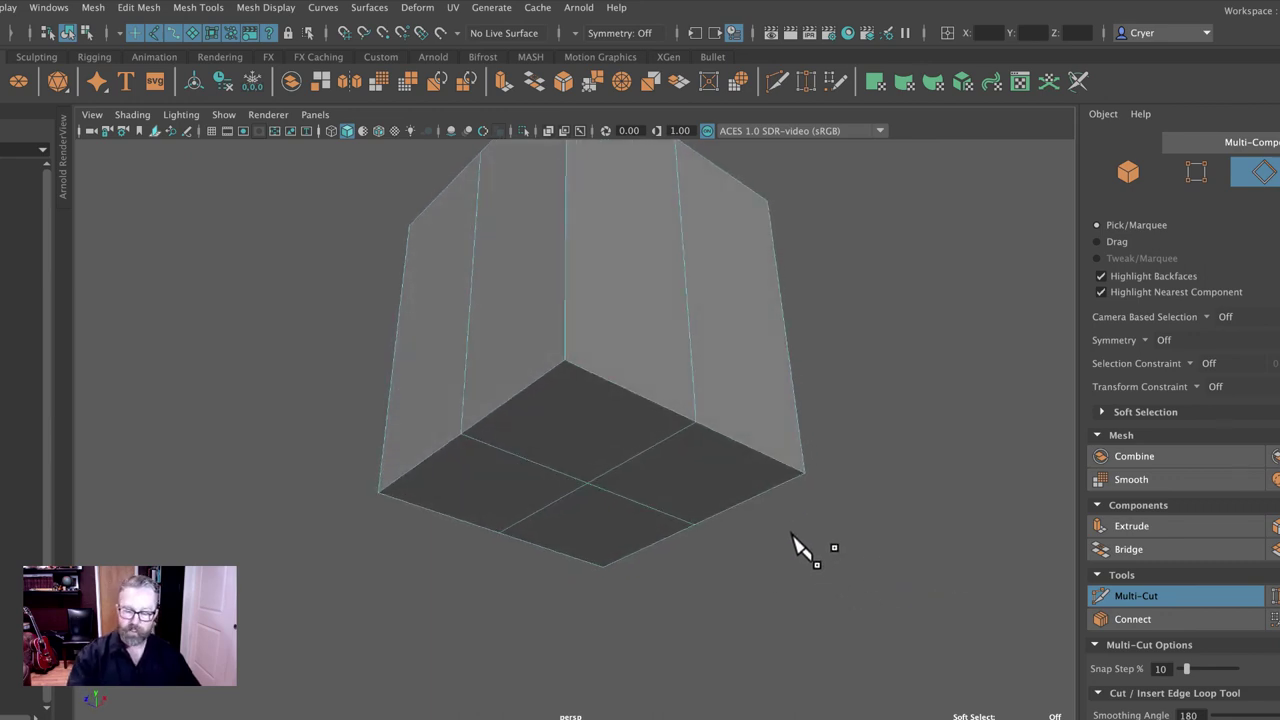
pyautogui.press('q')
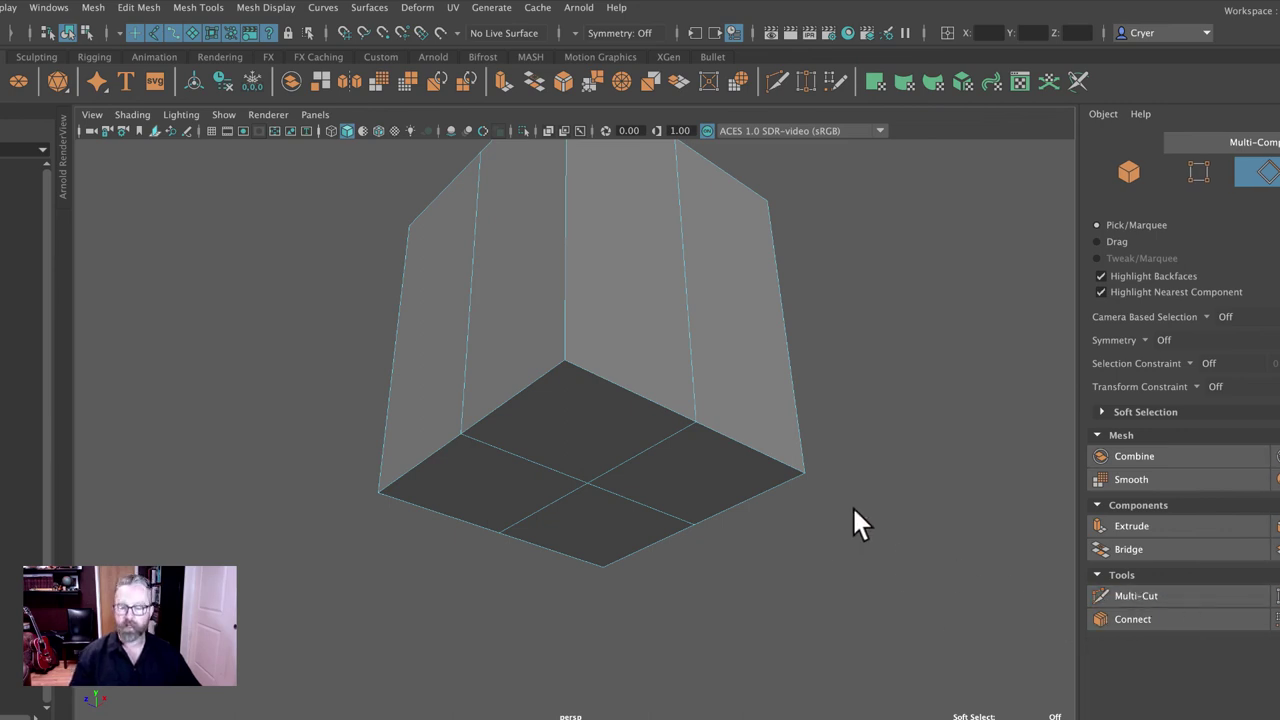
# Check the block in smooth preview, restore the unsmoothed display and inspect it from above
pyautogui.press('3')
pyautogui.press('1')
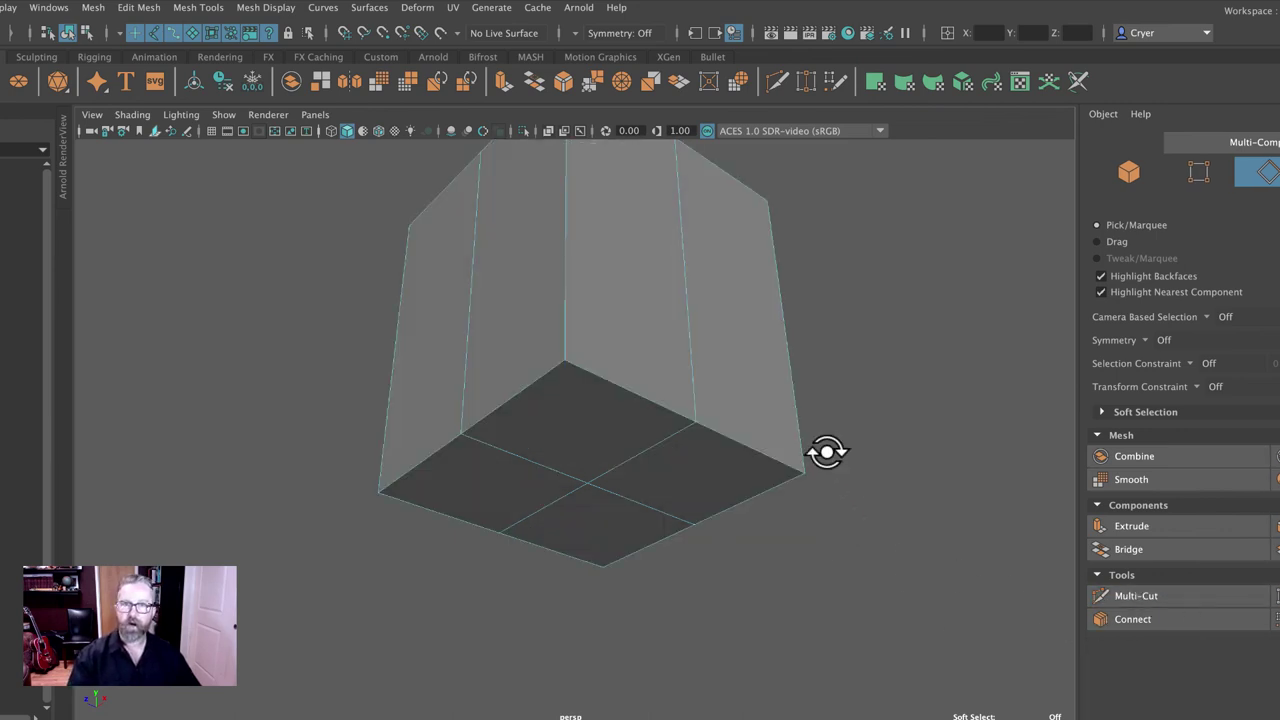
pyautogui.keyDown('alt'); pyautogui.moveTo(826, 451); pyautogui.dragTo(889, 520); pyautogui.keyUp('alt')
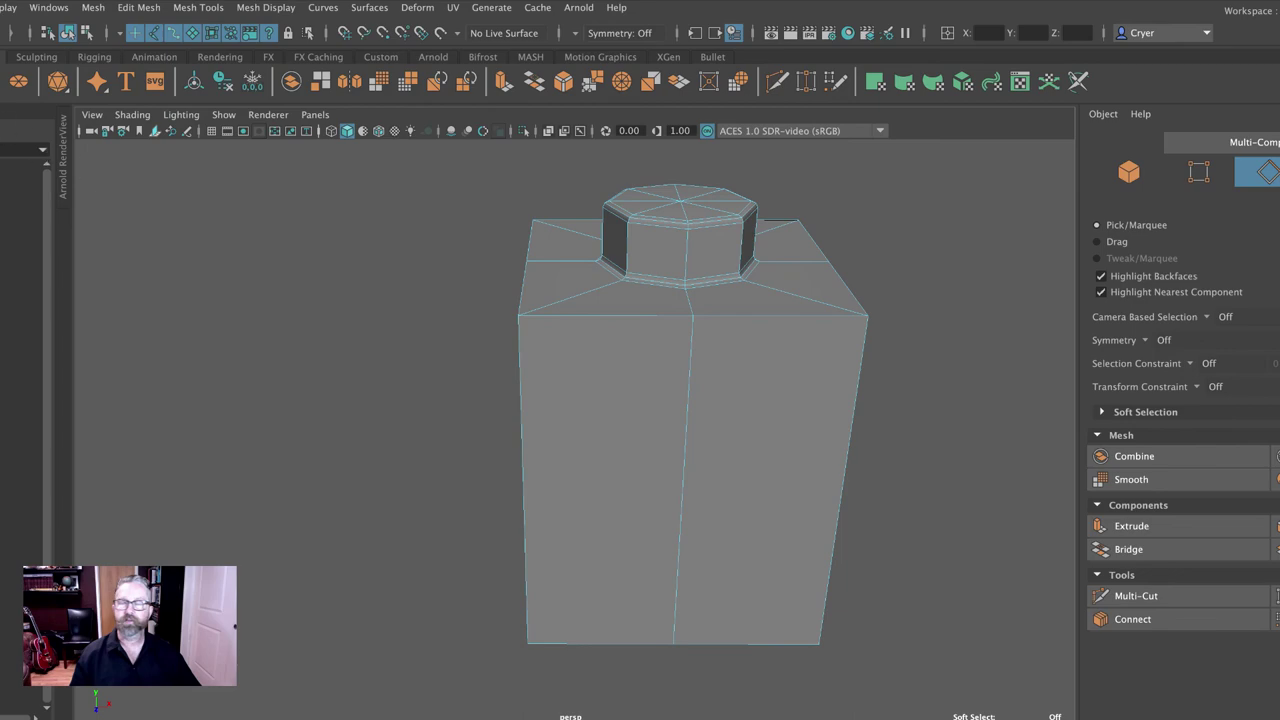
# Delete the construction history of the block after the underside cuts
pyautogui.click(2, 7)
pyautogui.moveTo(2, 206)
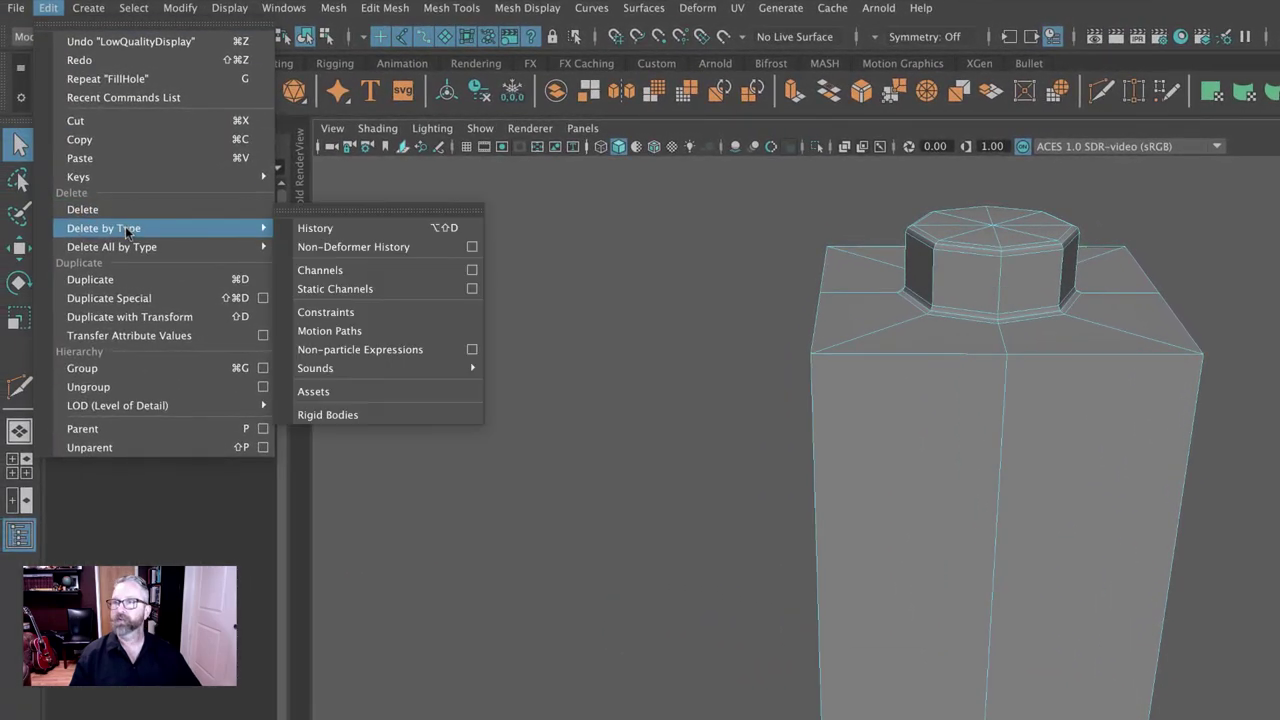
pyautogui.click(315, 228)
# In the front view, select the whole brick as an object and snap its pivot vertically to the bottom edge
pyautogui.press('space')
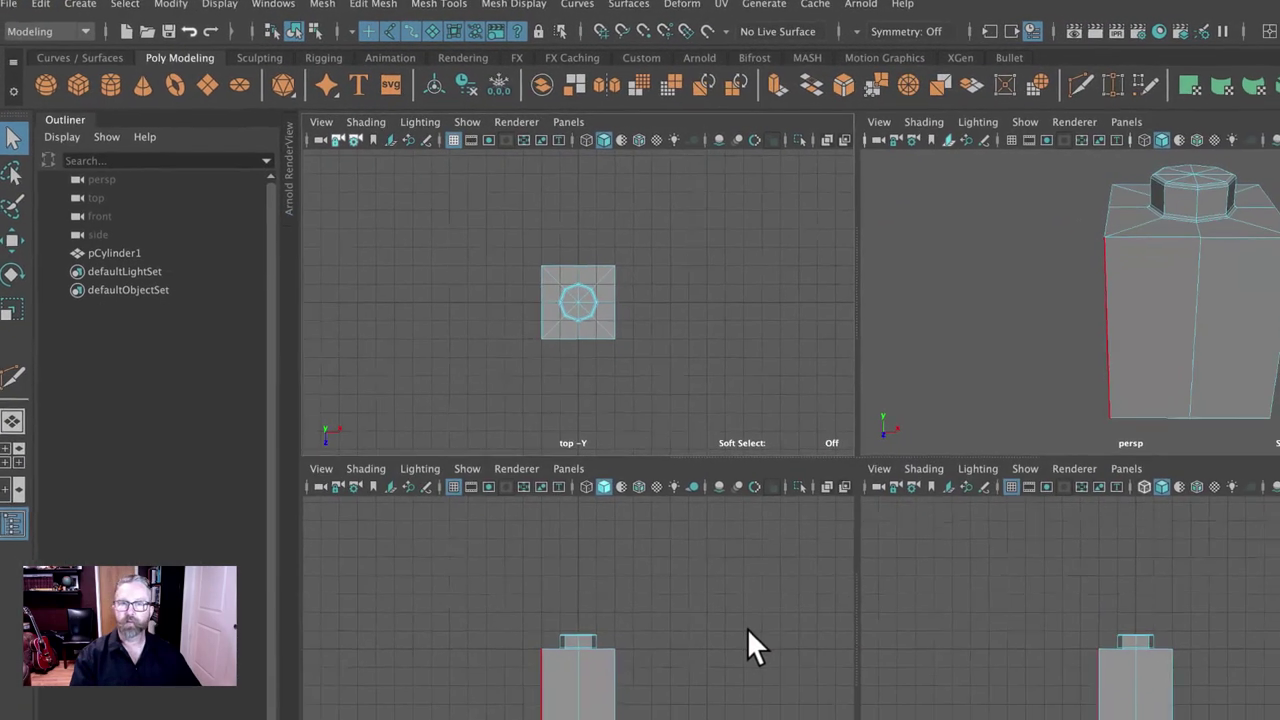
pyautogui.press('space')
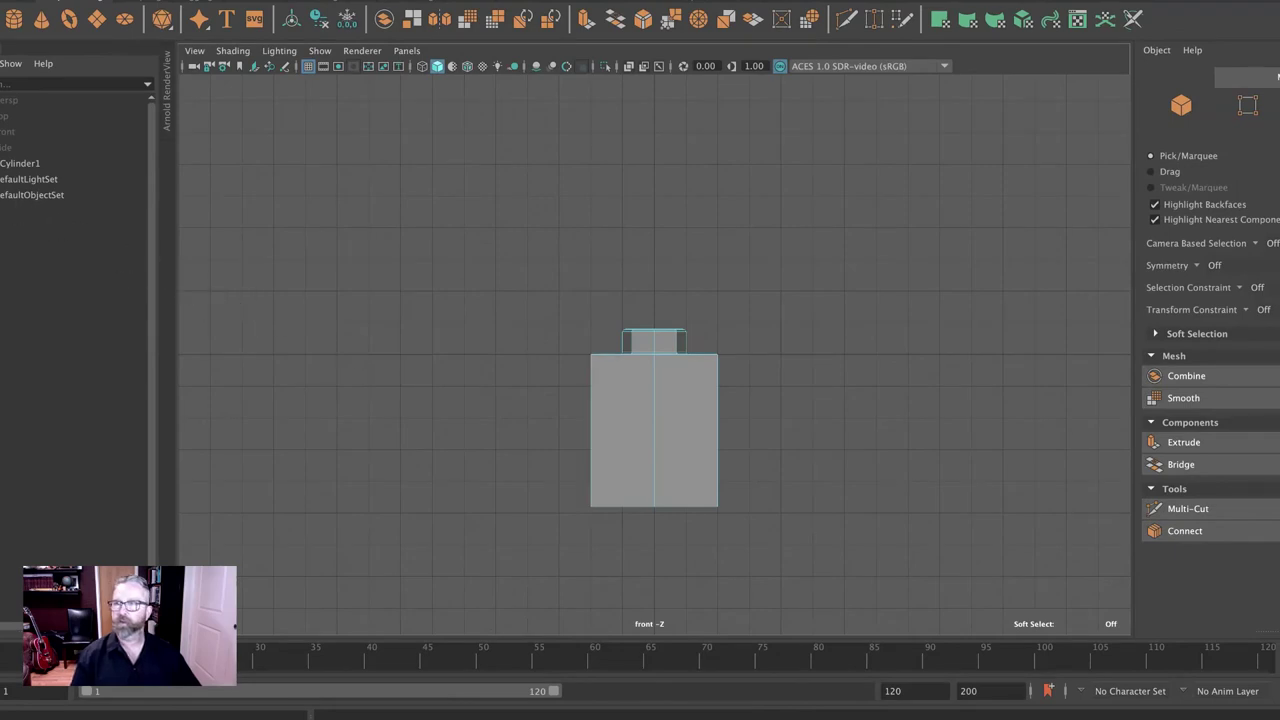
pyautogui.press('w')
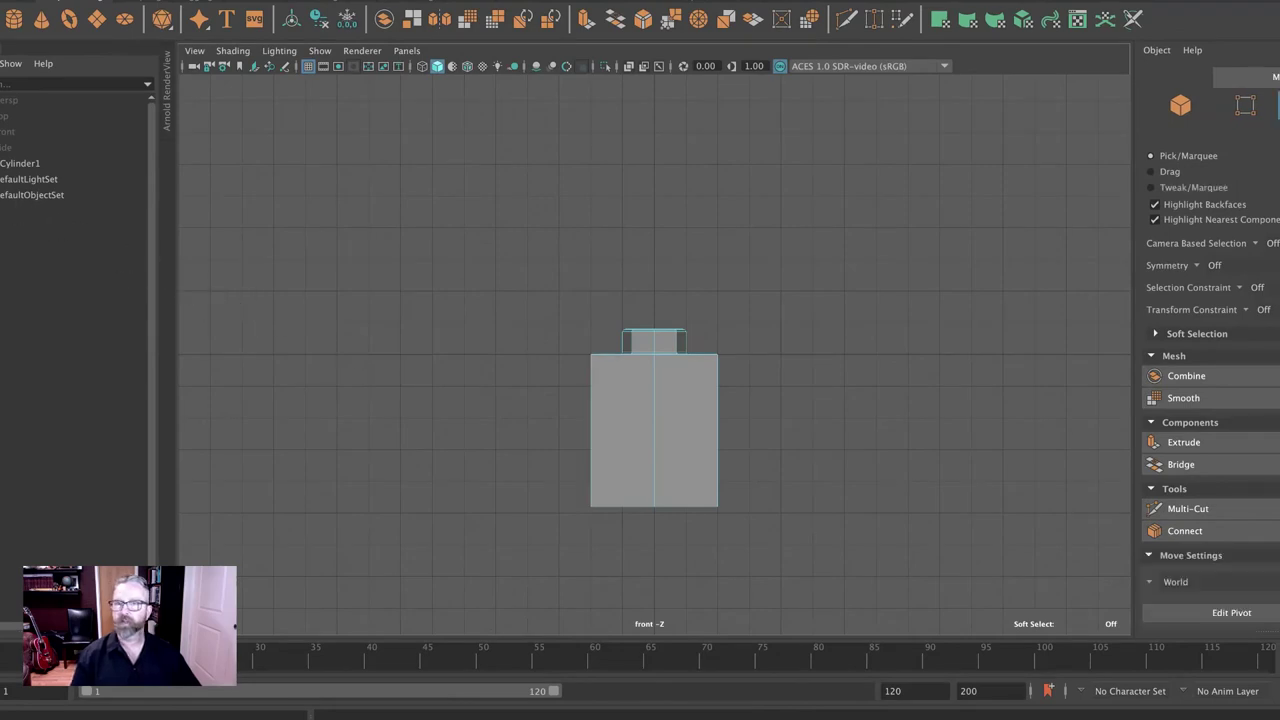
pyautogui.moveTo(622, 358); pyautogui.dragTo(590, 280, button='right')
pyautogui.press('d')
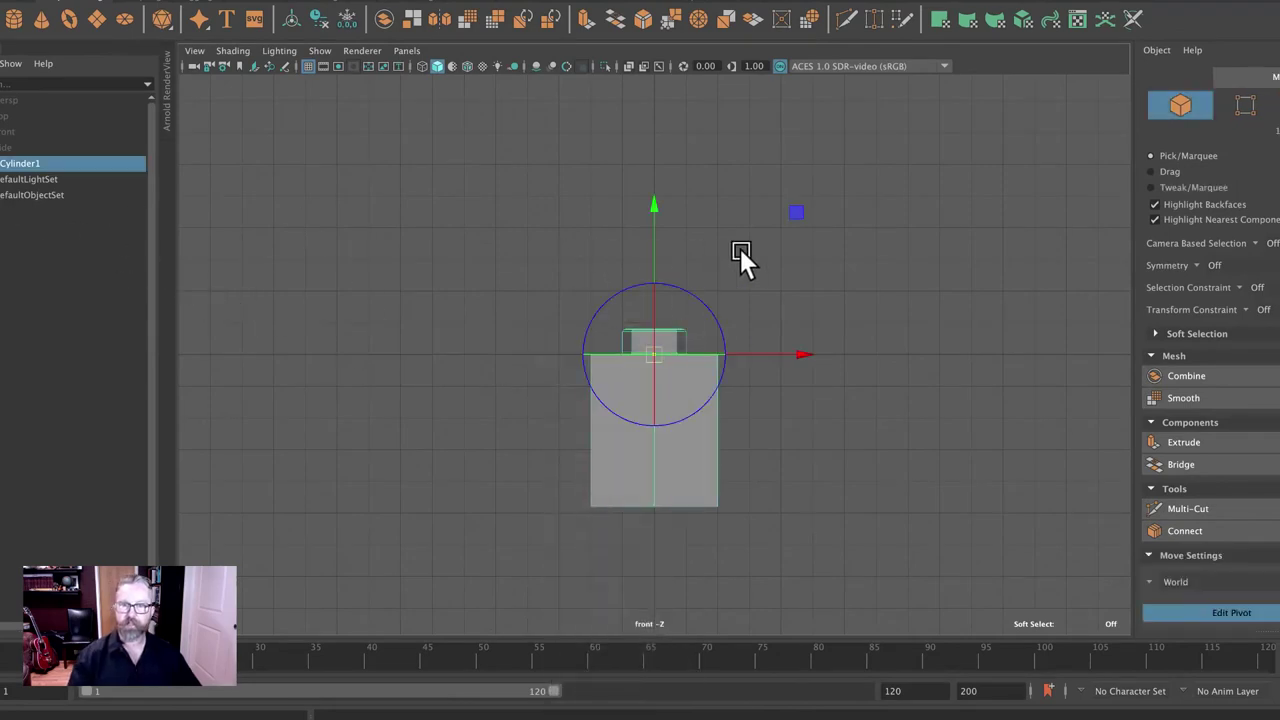
pyautogui.moveTo(650, 207); pyautogui.dragTo(684, 102)
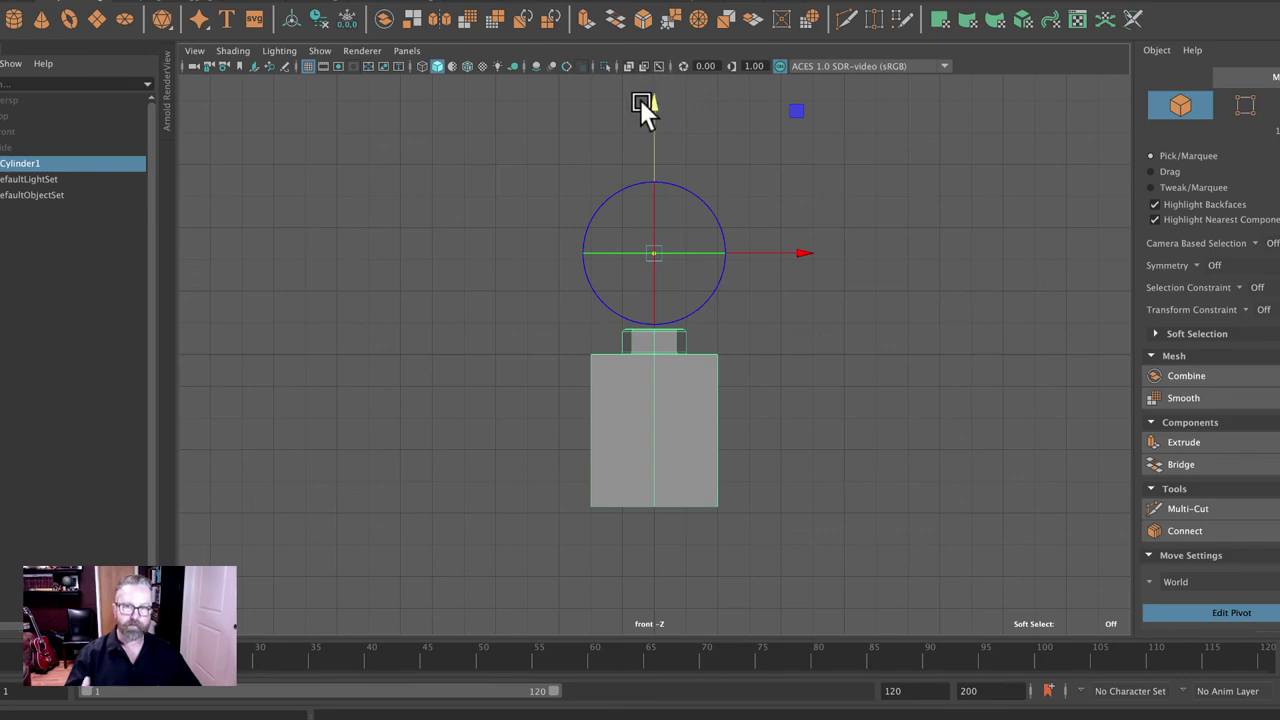
pyautogui.click(724, 510)
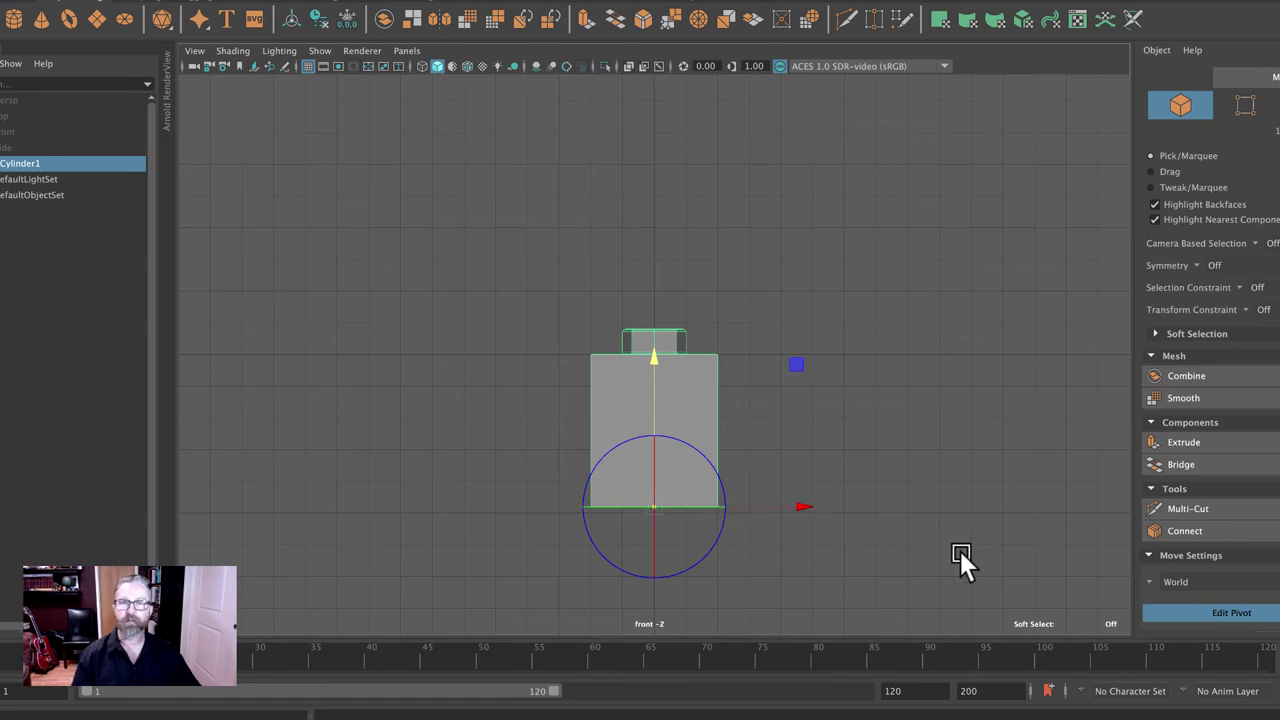
pyautogui.press('d')
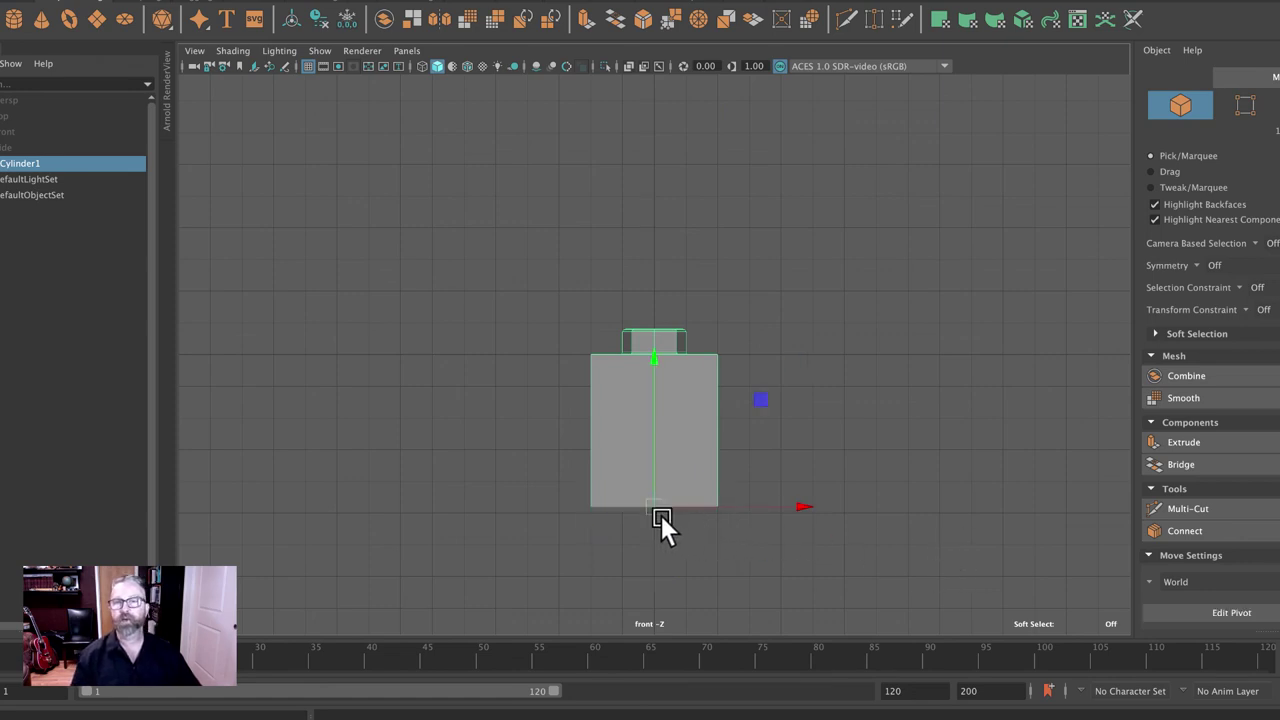
# Snap the brick up so its base rests on the grid's origin line, and check it in the perspective view
pyautogui.moveTo(651, 505); pyautogui.dragTo(661, 343)
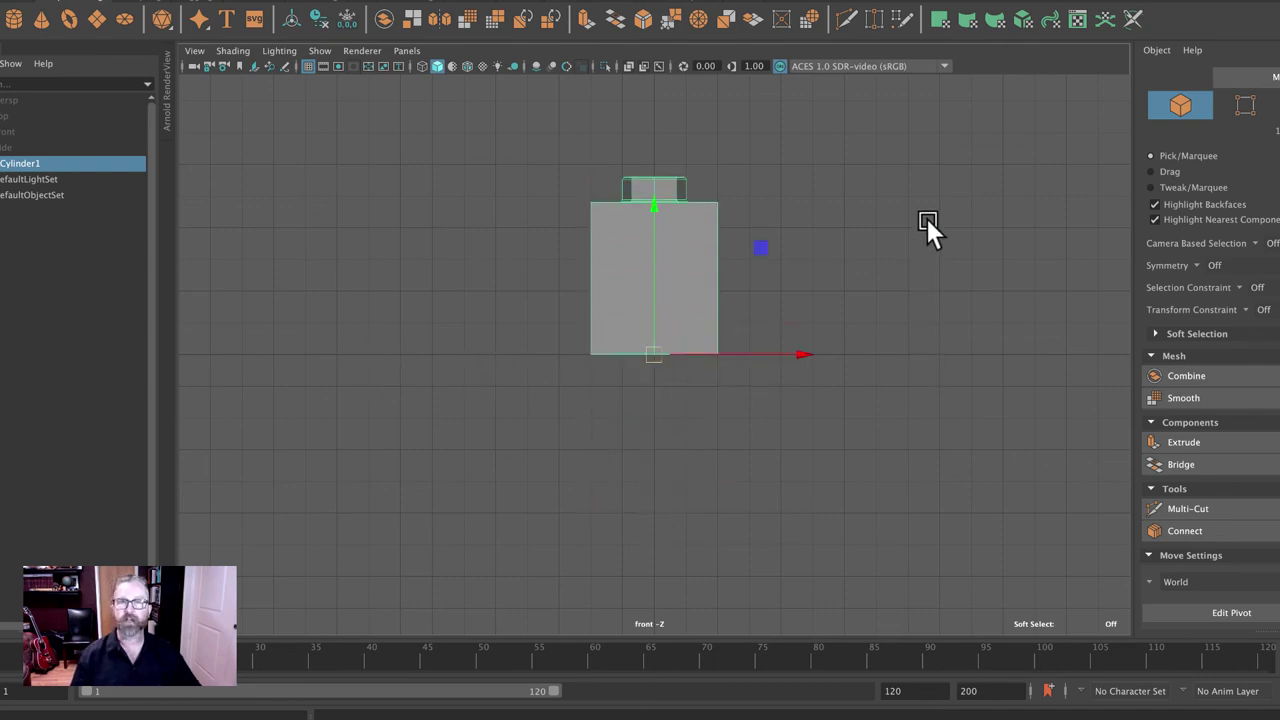
pyautogui.press('space')
pyautogui.press('space')
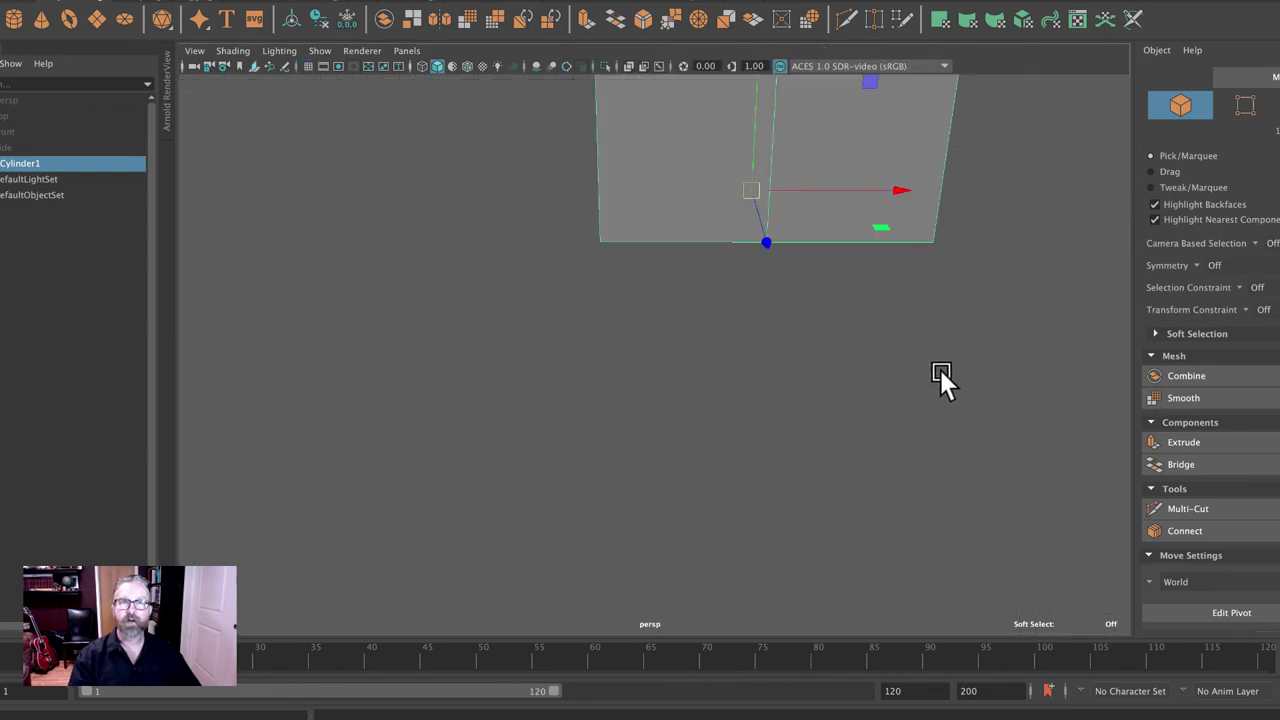
pyautogui.keyDown('alt'); pyautogui.moveTo(750, 329); pyautogui.dragTo(757, 391); pyautogui.keyUp('alt')
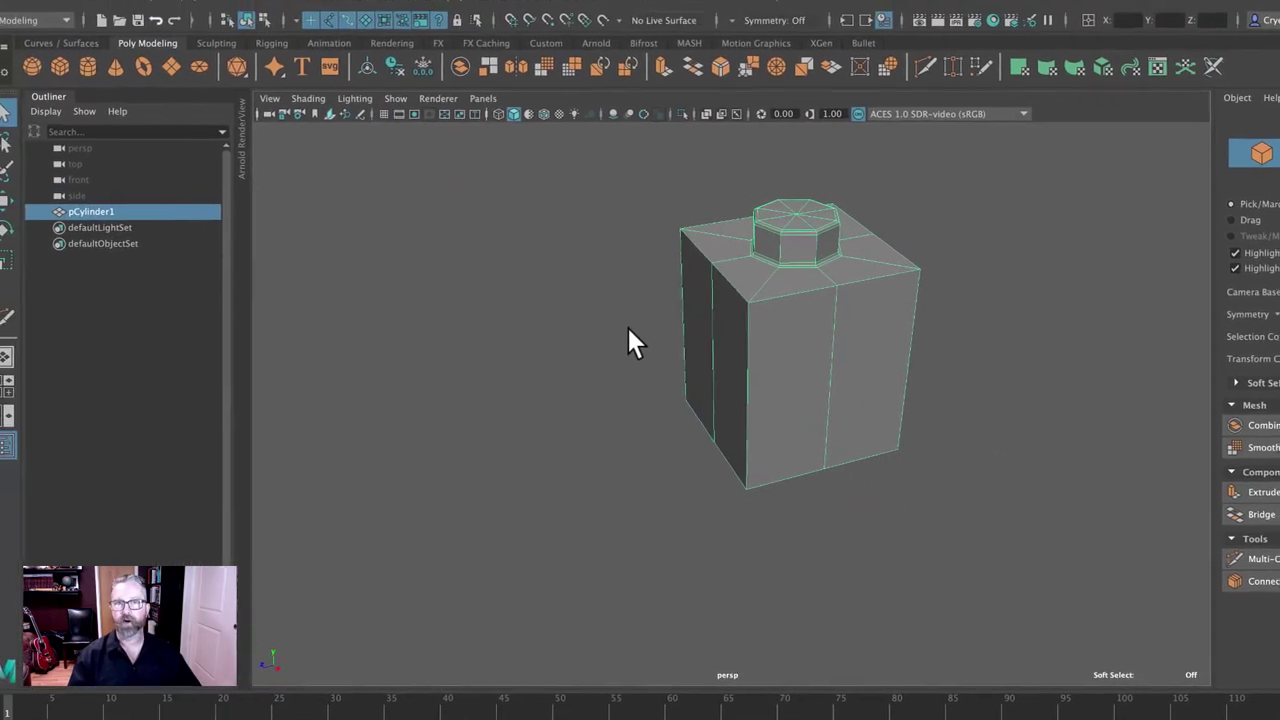
pyautogui.keyDown('alt'); pyautogui.moveTo(628, 337); pyautogui.dragTo(777, 351); pyautogui.keyUp('alt')
pyautogui.keyDown('alt'); pyautogui.moveTo(777, 351); pyautogui.dragTo(645, 420, button='middle'); pyautogui.keyUp('alt')
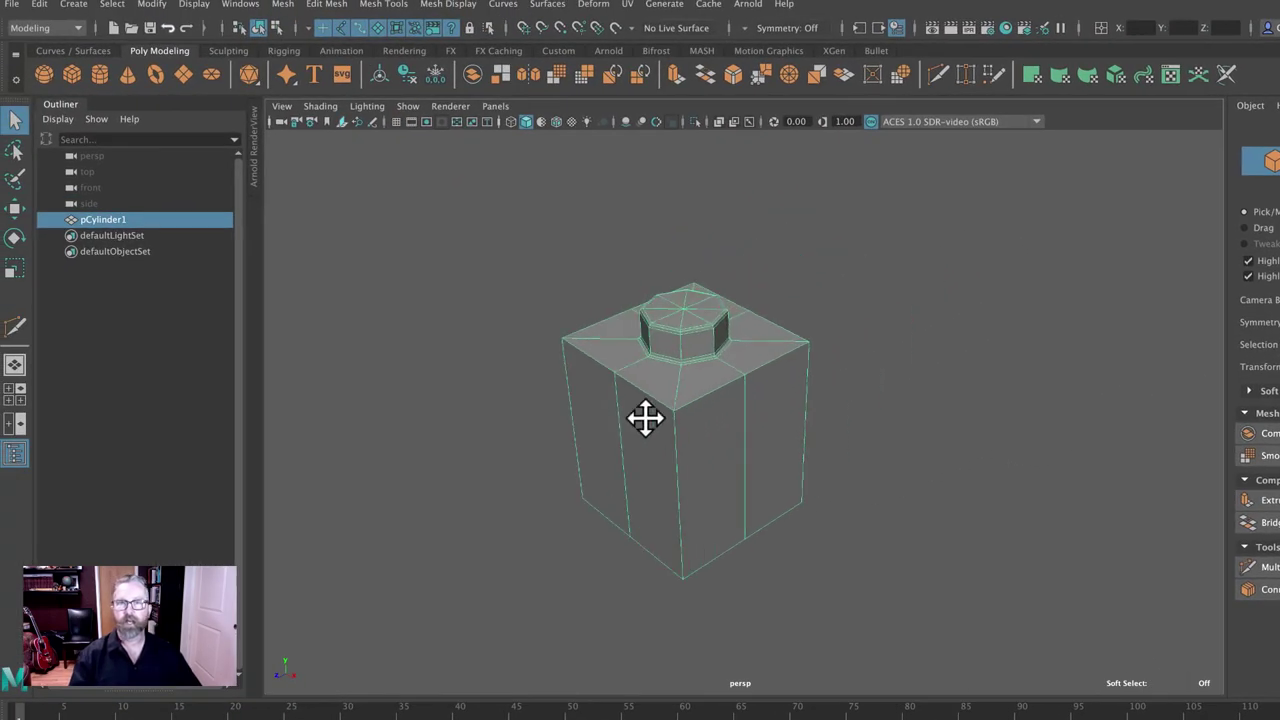
# Clear the history of the repositioned brick again while keeping it selected
pyautogui.click(42, 4)
pyautogui.moveTo(176, 189)
pyautogui.click(262, 194)
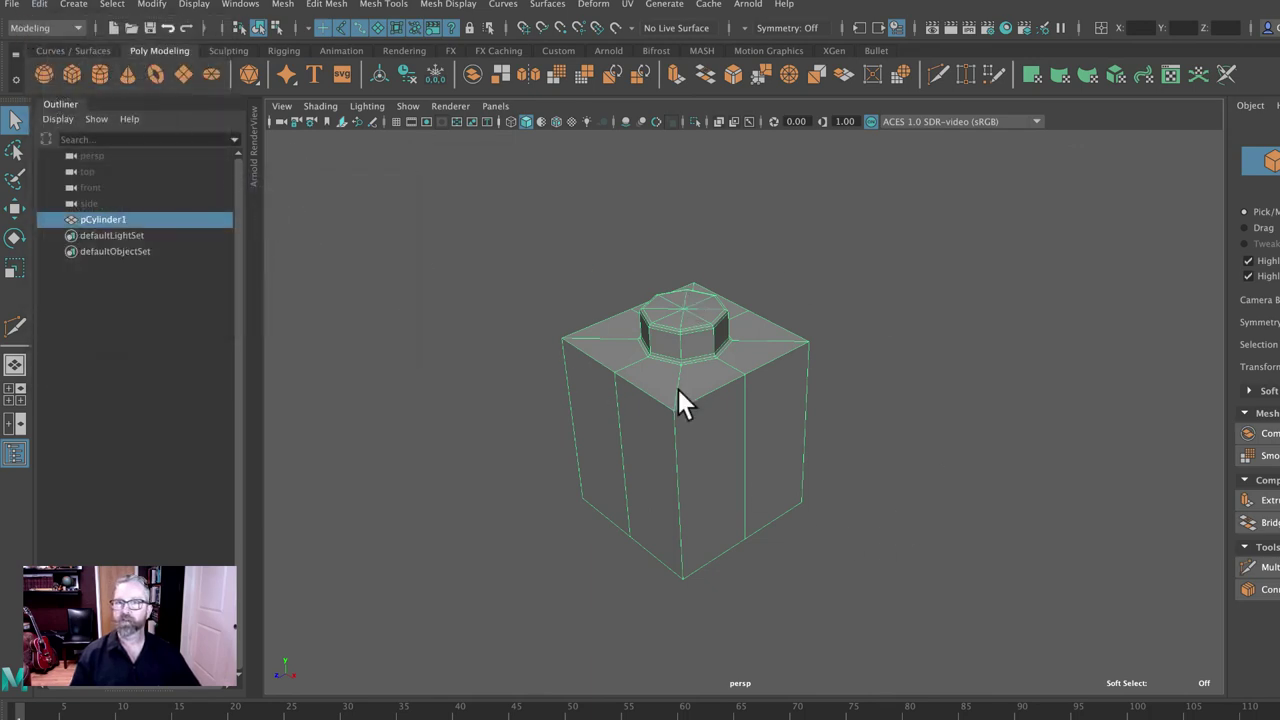
# Export only the selected brick to its own scene file
pyautogui.click(18, 5)
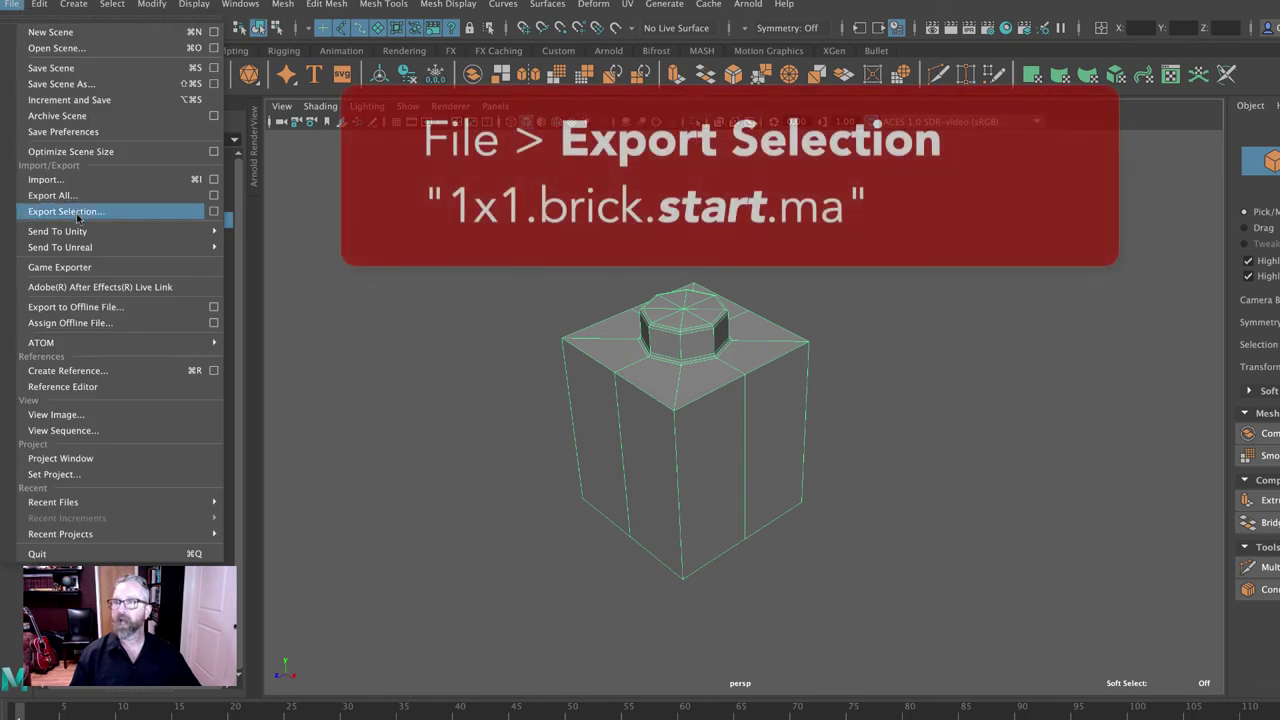